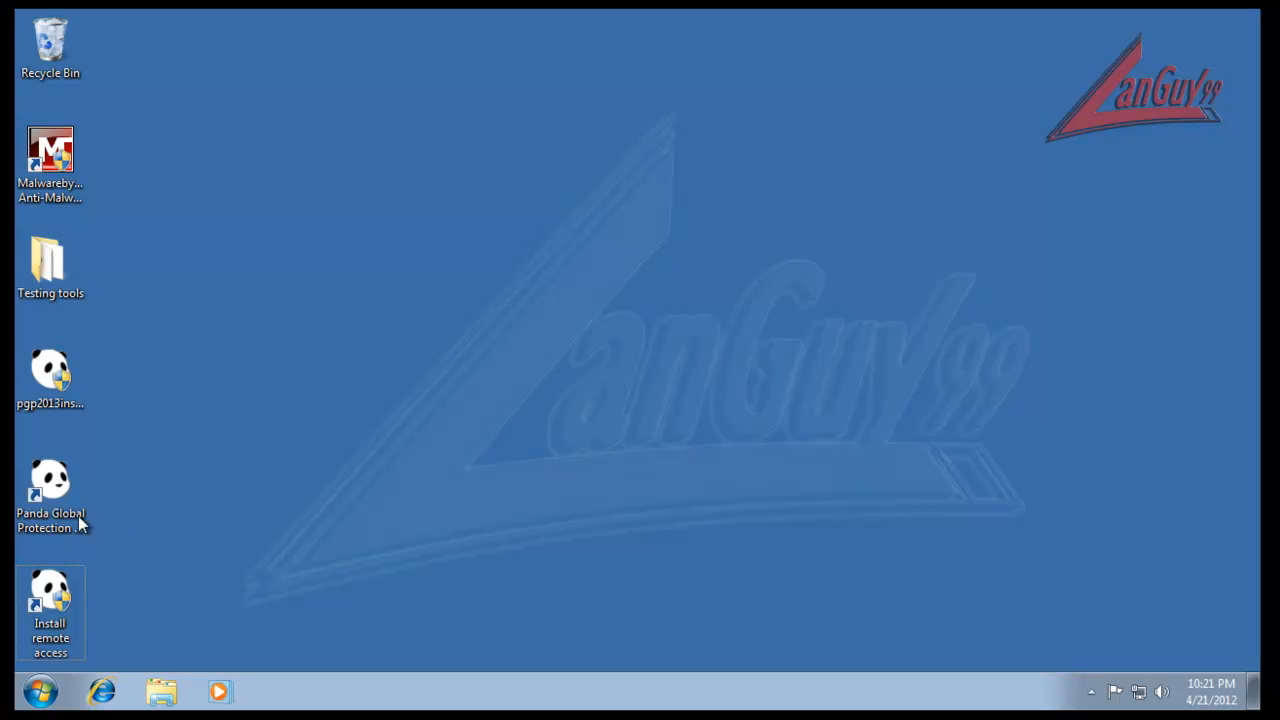
# - Open the Panda Global Protection 2013 main window from the notification area and shift it slightly upward on the desktop
pyautogui.click(48, 500)
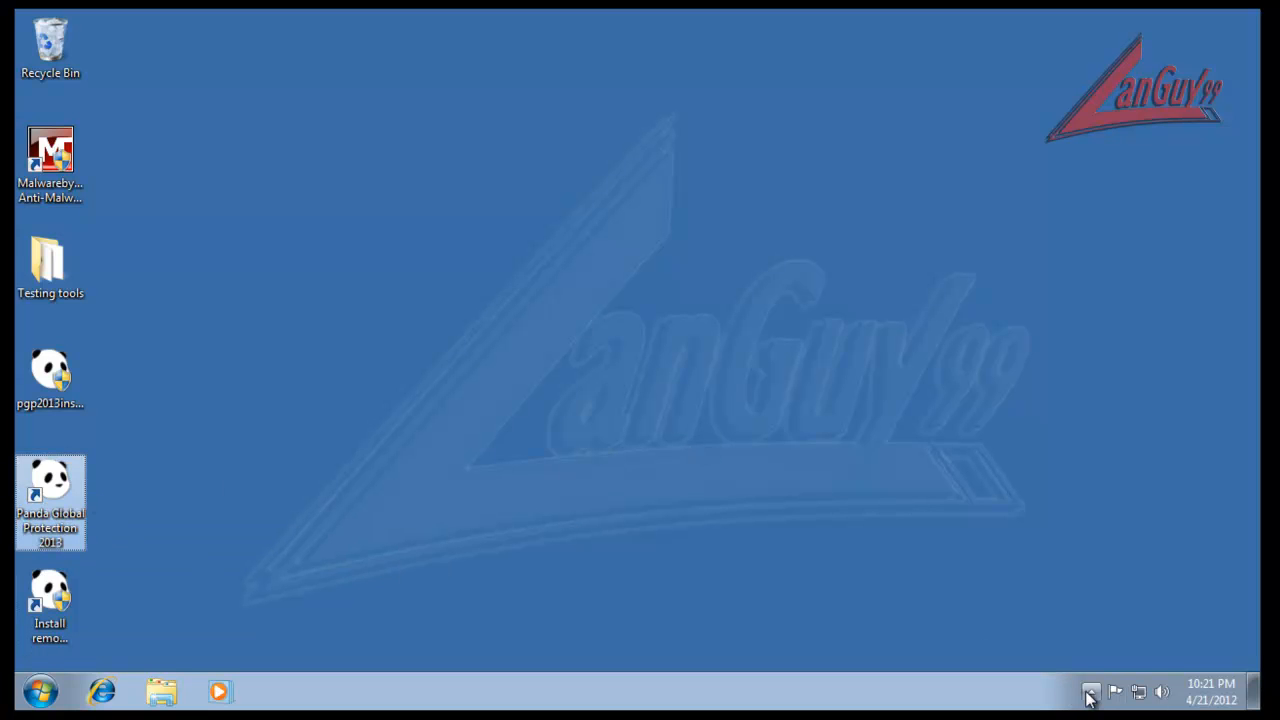
pyautogui.click(1090, 693)
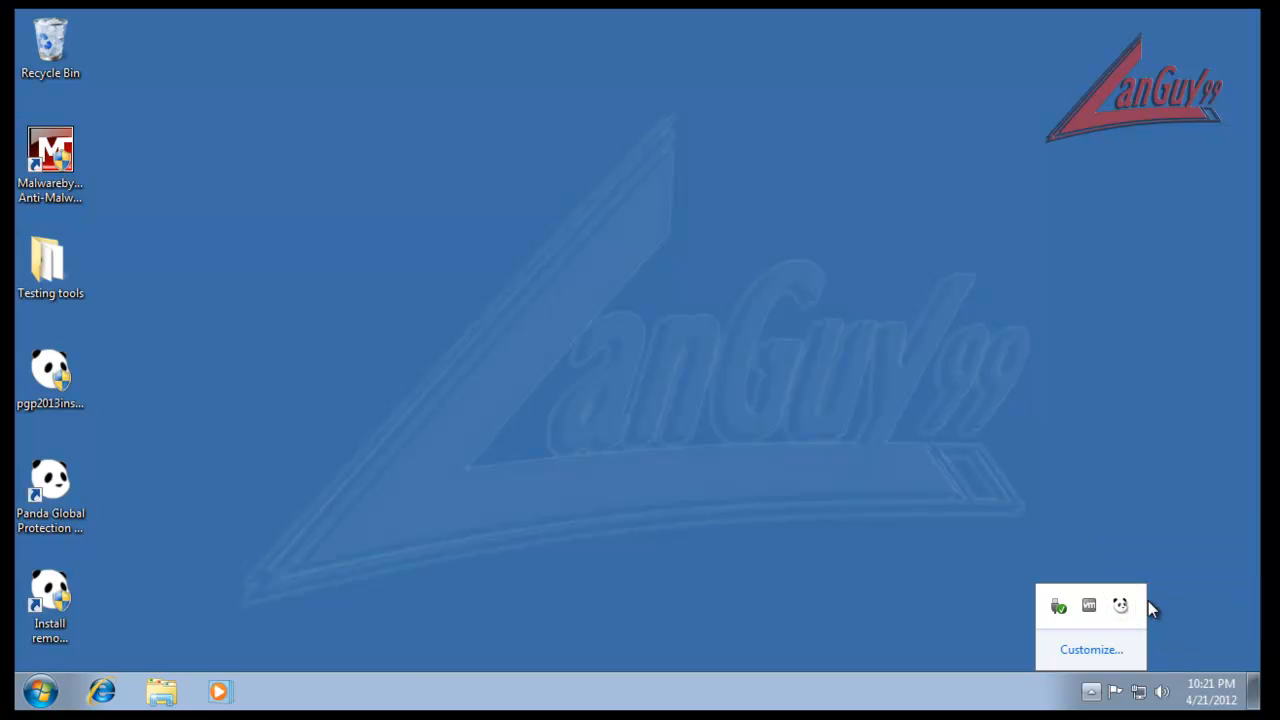
pyautogui.doubleClick(1121, 606)
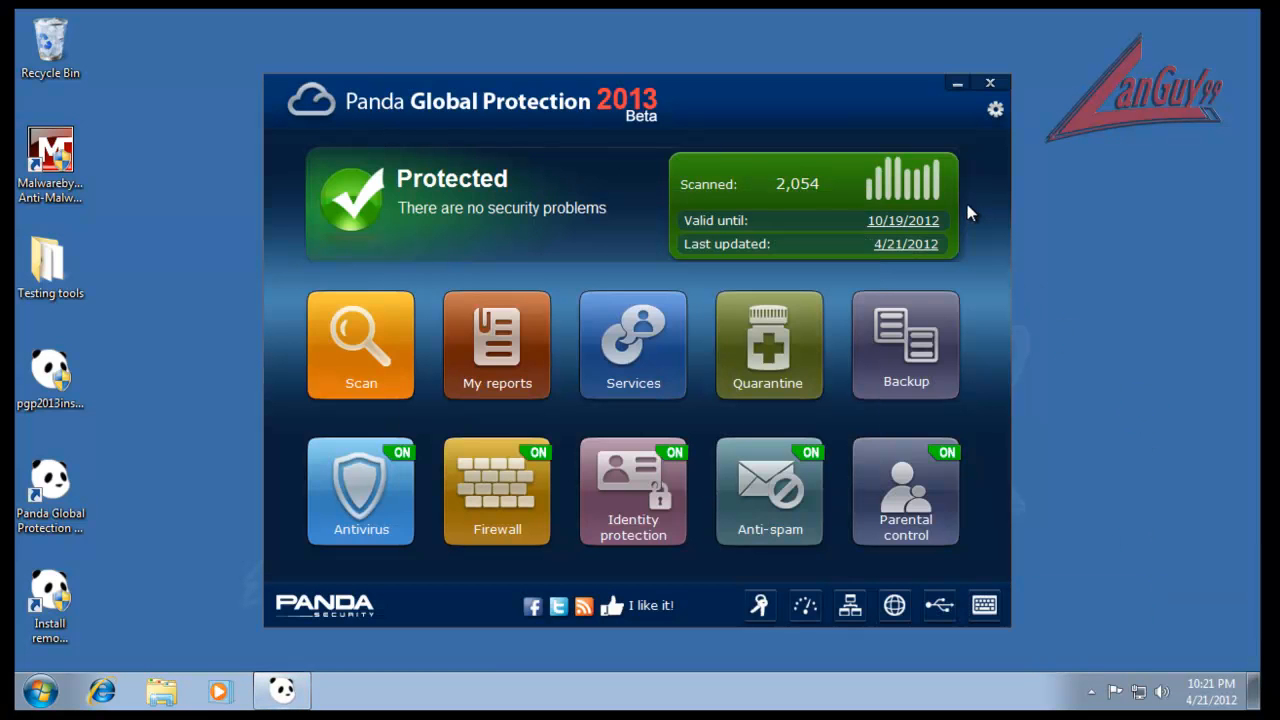
pyautogui.moveTo(767, 97); pyautogui.dragTo(783, 80)
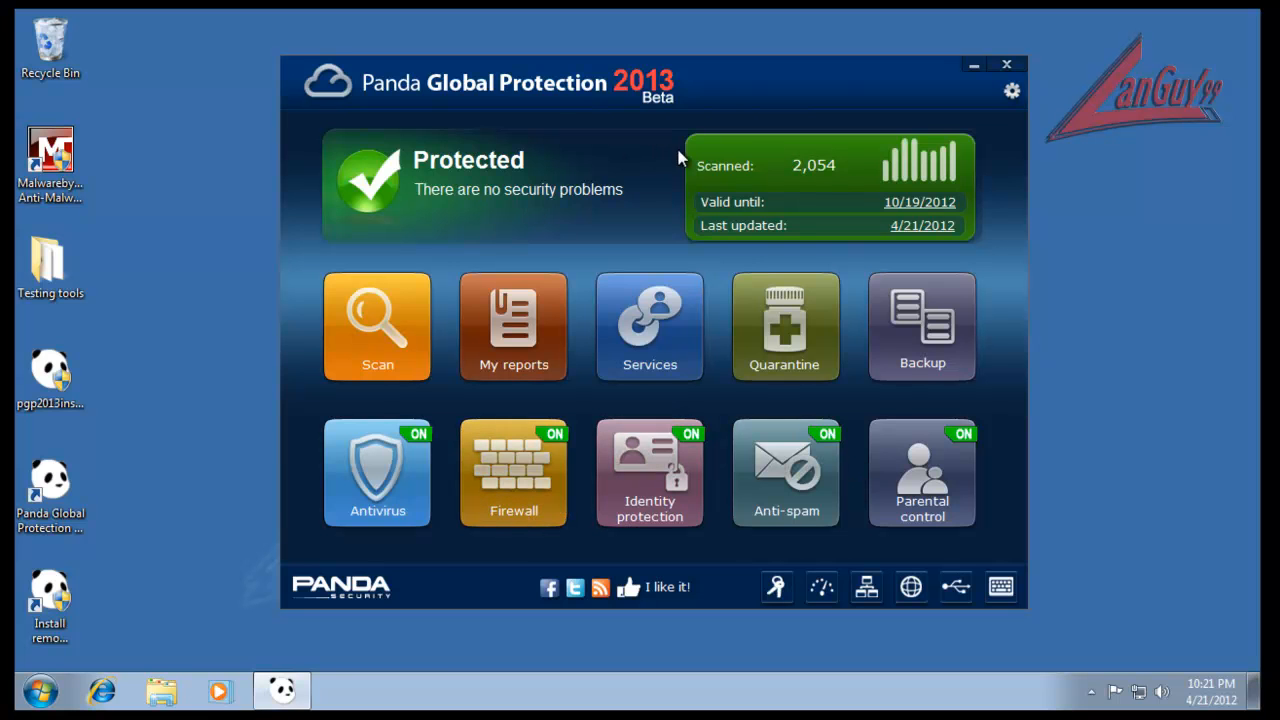
# - Review the automatic update settings and the advanced on-demand scan settings, closing both without changes
pyautogui.click(921, 226)
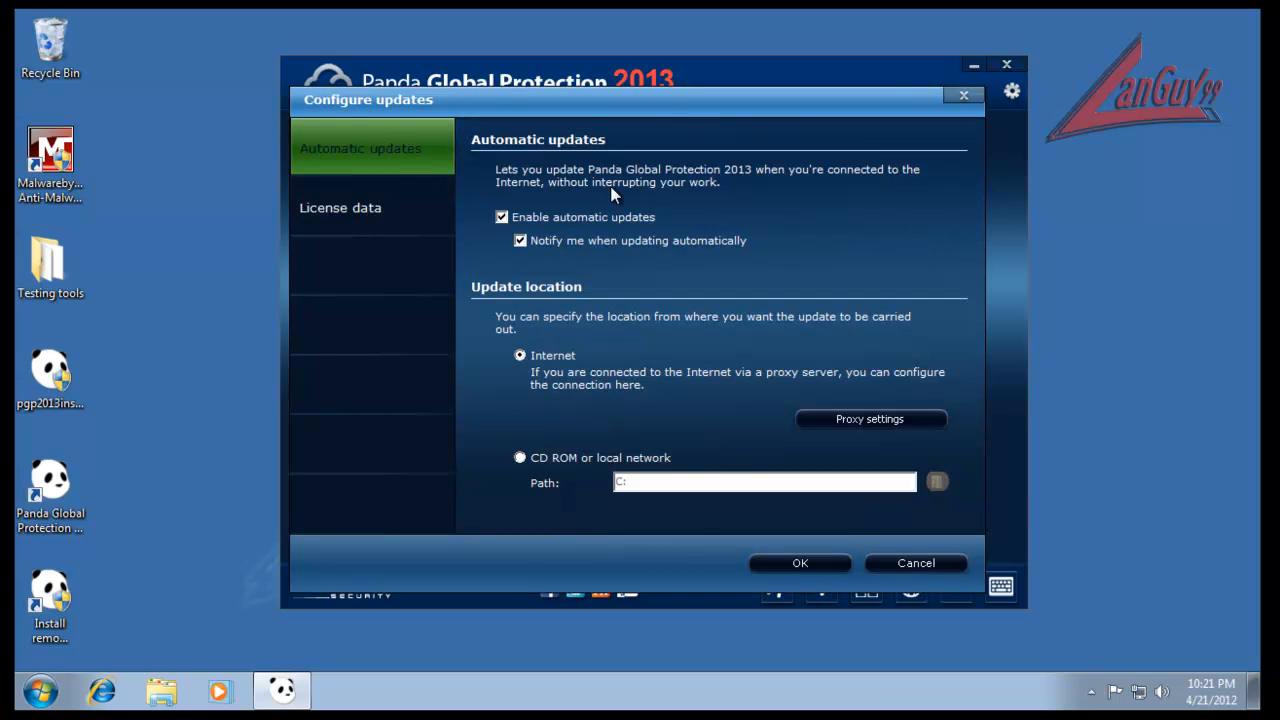
pyautogui.click(944, 564)
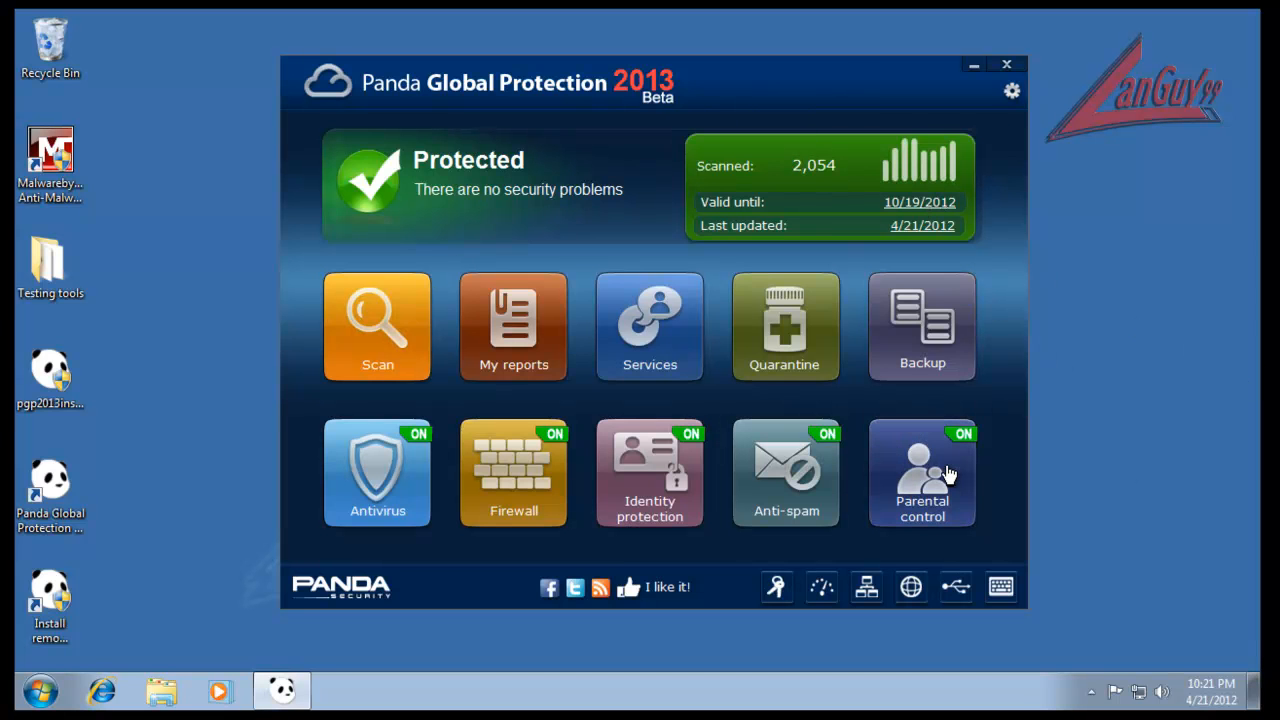
pyautogui.click(357, 343)
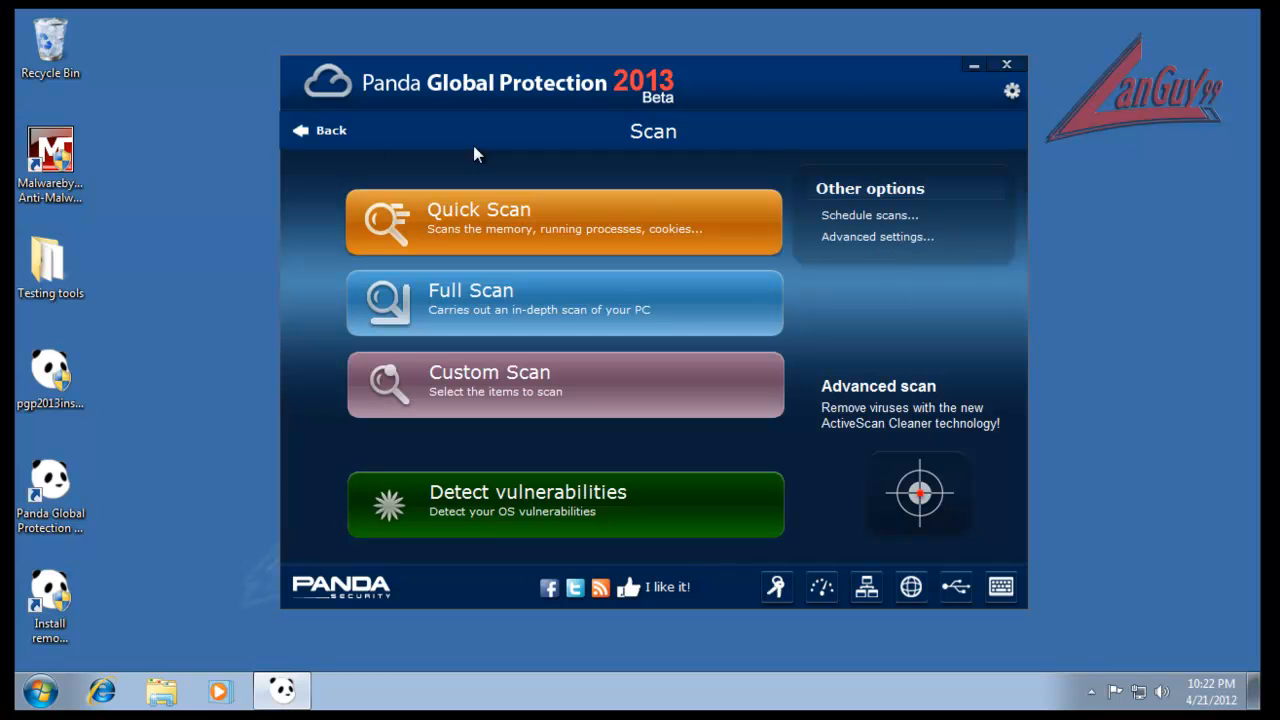
pyautogui.click(874, 240)
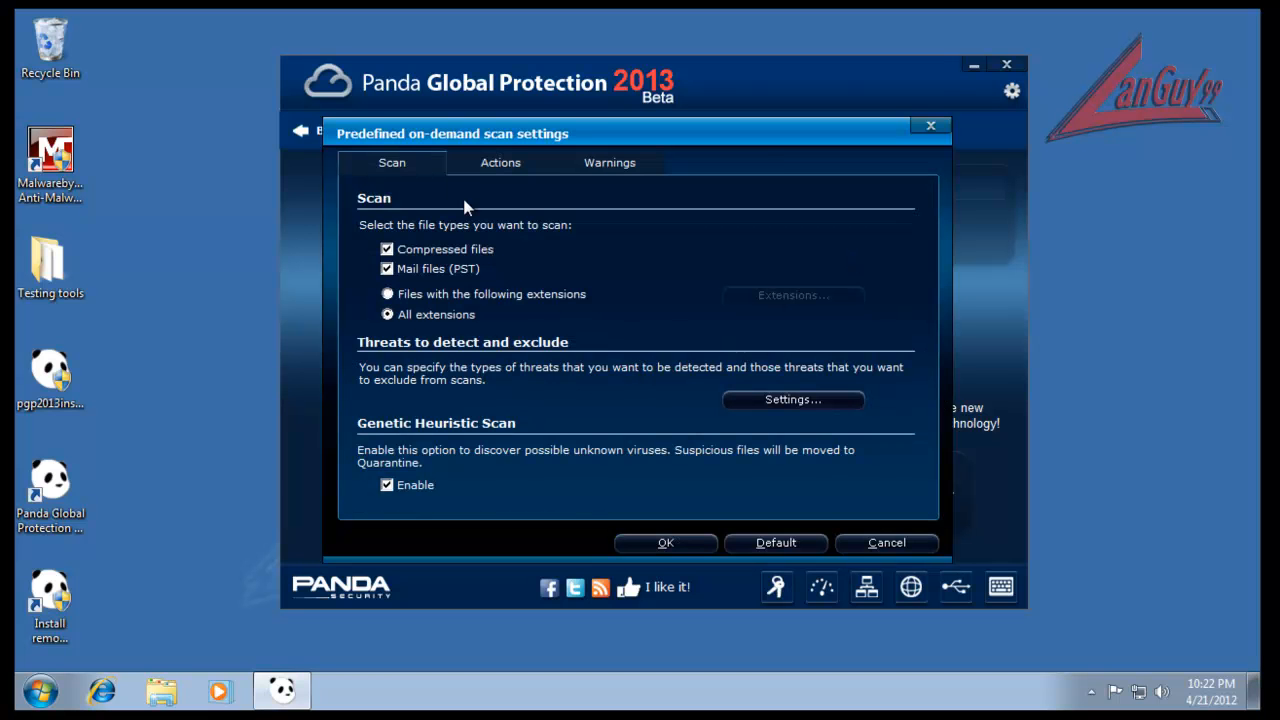
pyautogui.click(932, 128)
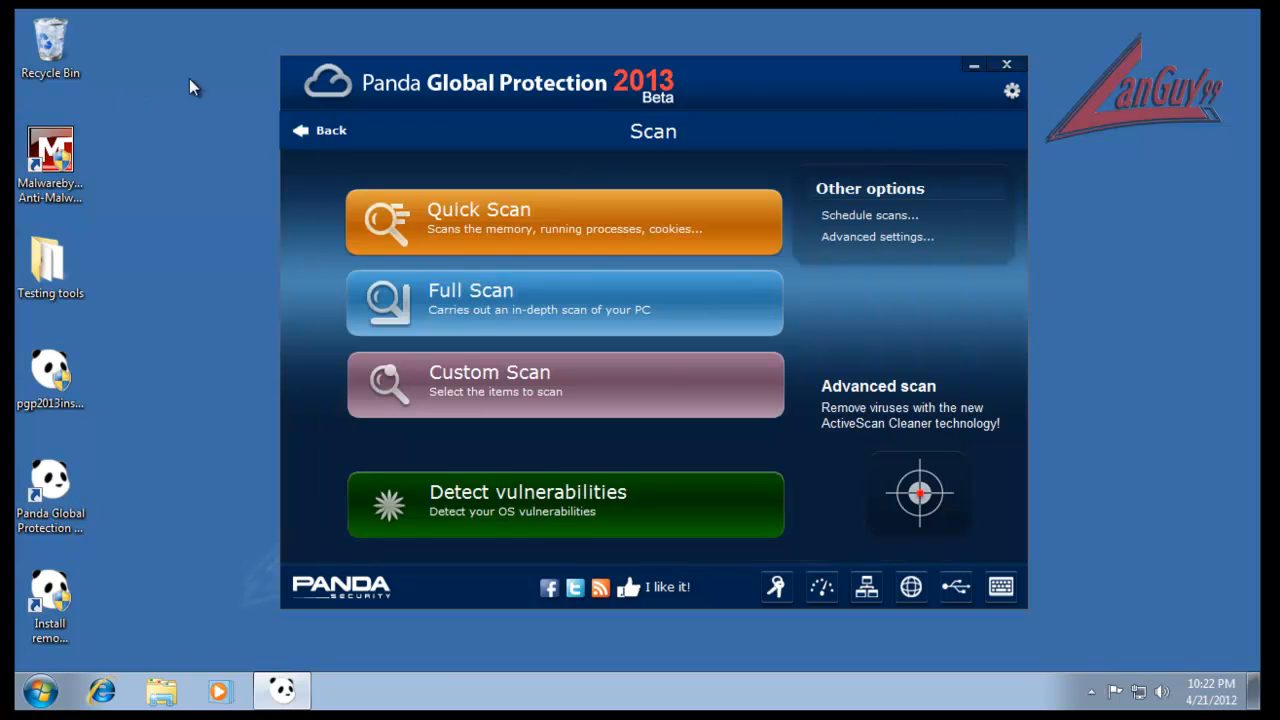
# - Examine the available reports and view the Blocked websites report, closing the report window when done
pyautogui.click(336, 134)
pyautogui.click(518, 335)
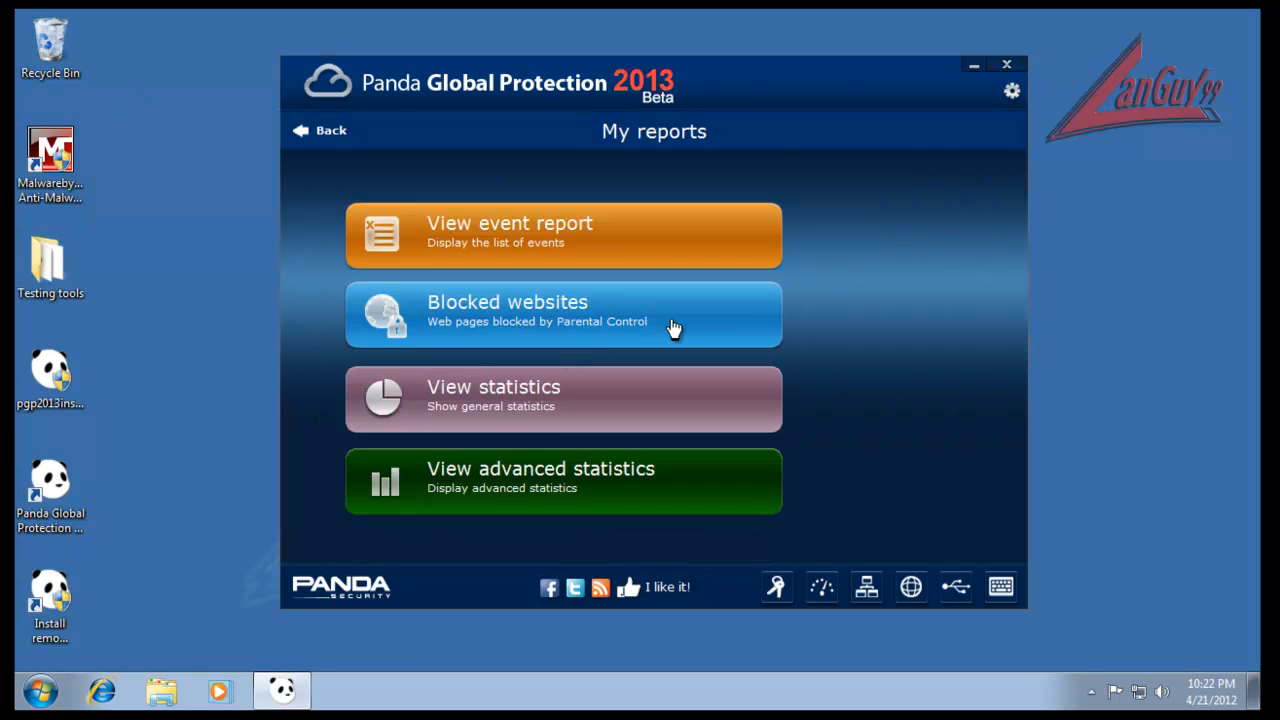
pyautogui.click(546, 318)
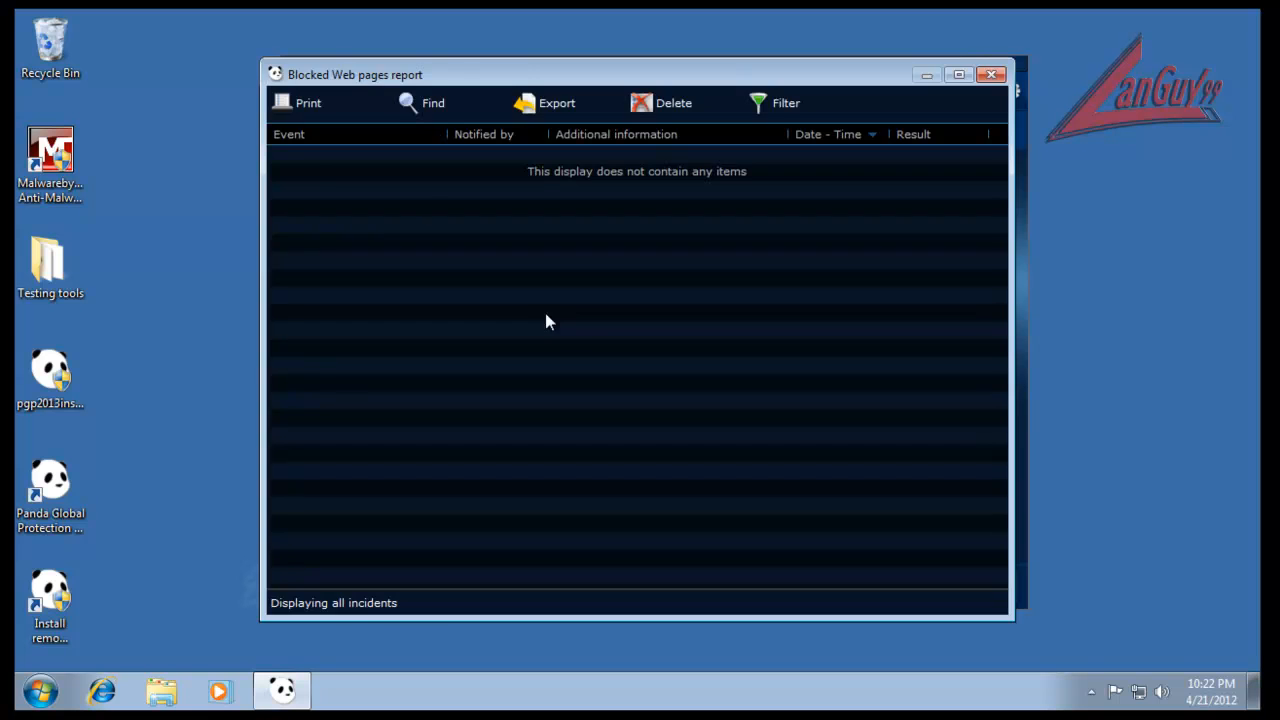
pyautogui.click(989, 76)
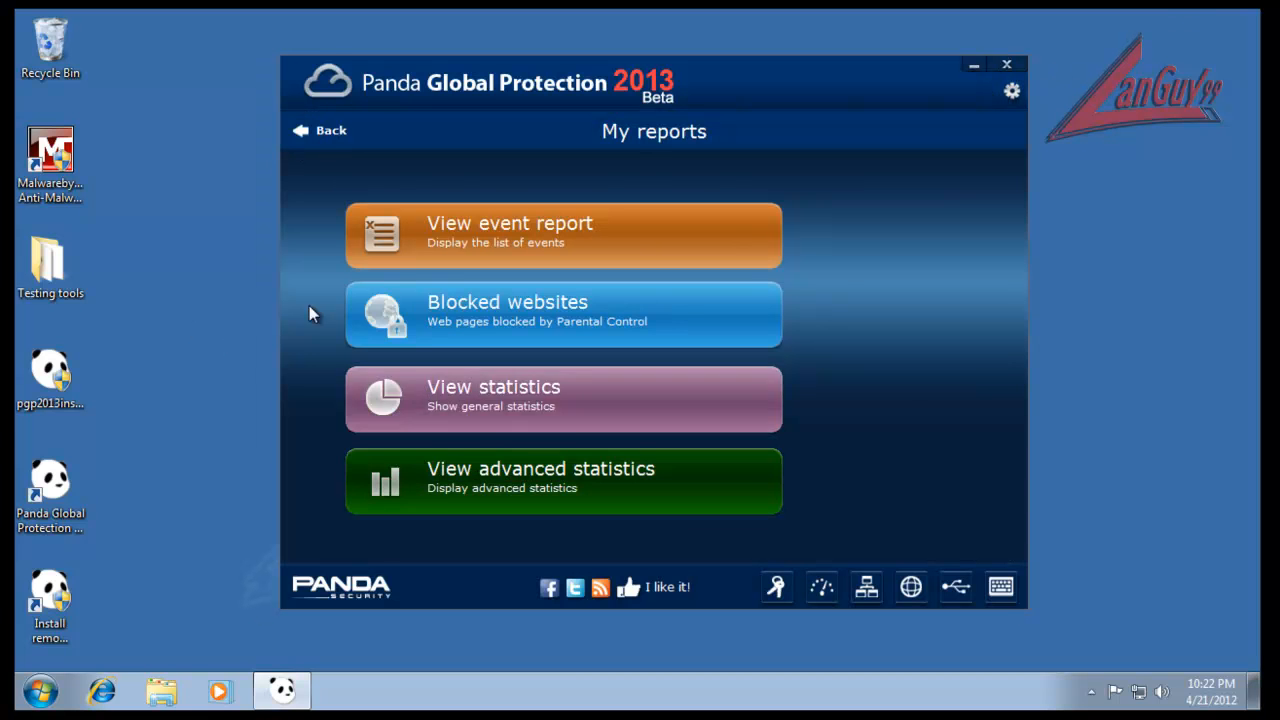
# - Look over the support options in the Services section and return to the main screen
pyautogui.click(322, 131)
pyautogui.click(685, 328)
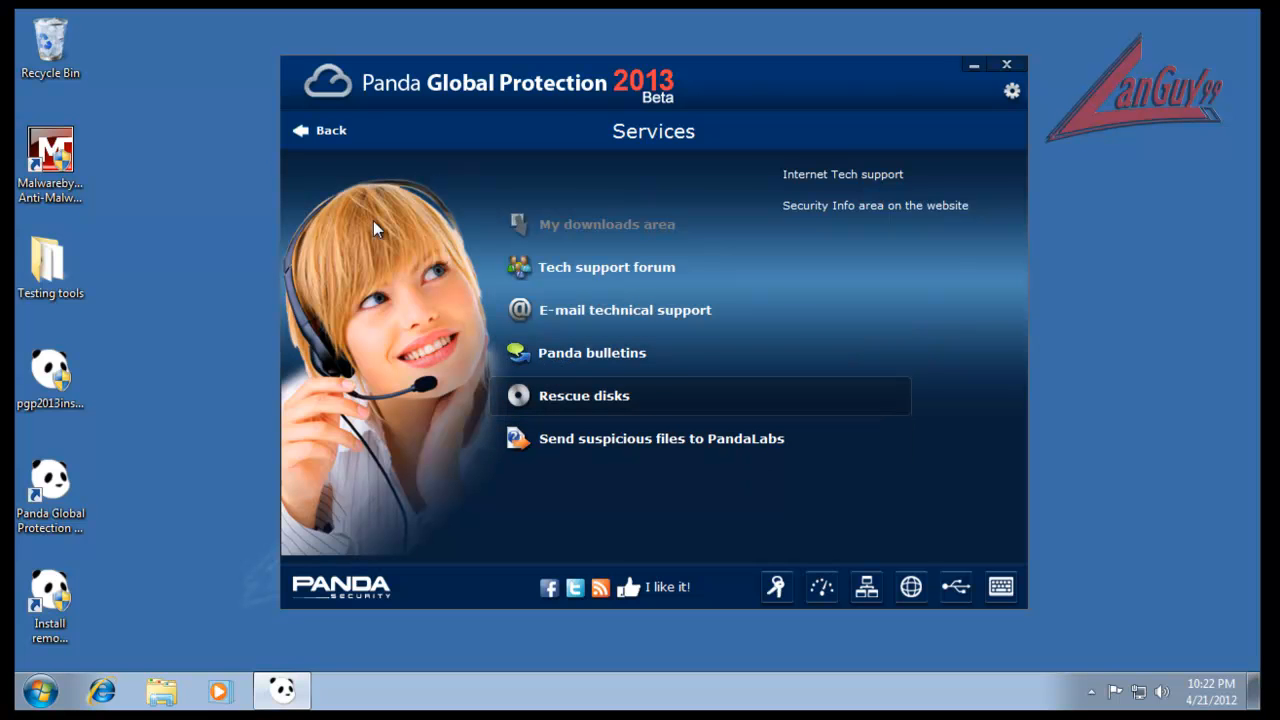
pyautogui.click(301, 128)
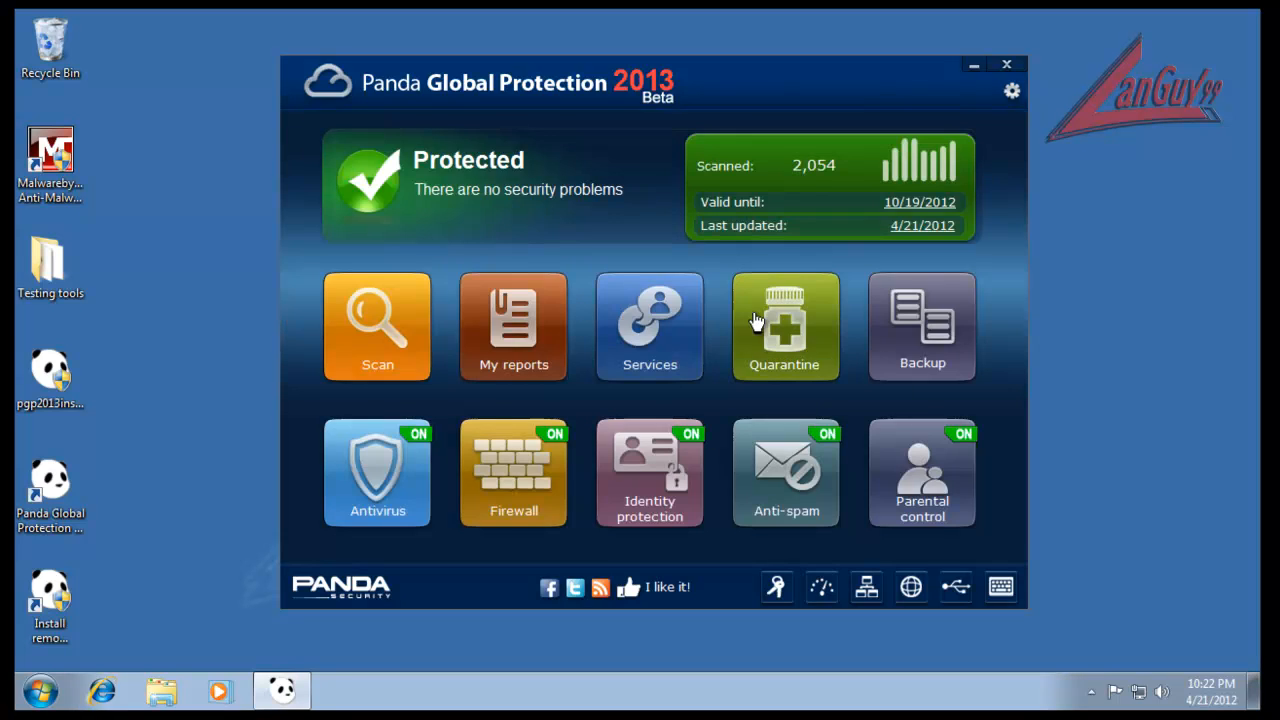
# - Inspect the Quarantine list and the Backup options, returning to the main screen
pyautogui.click(758, 305)
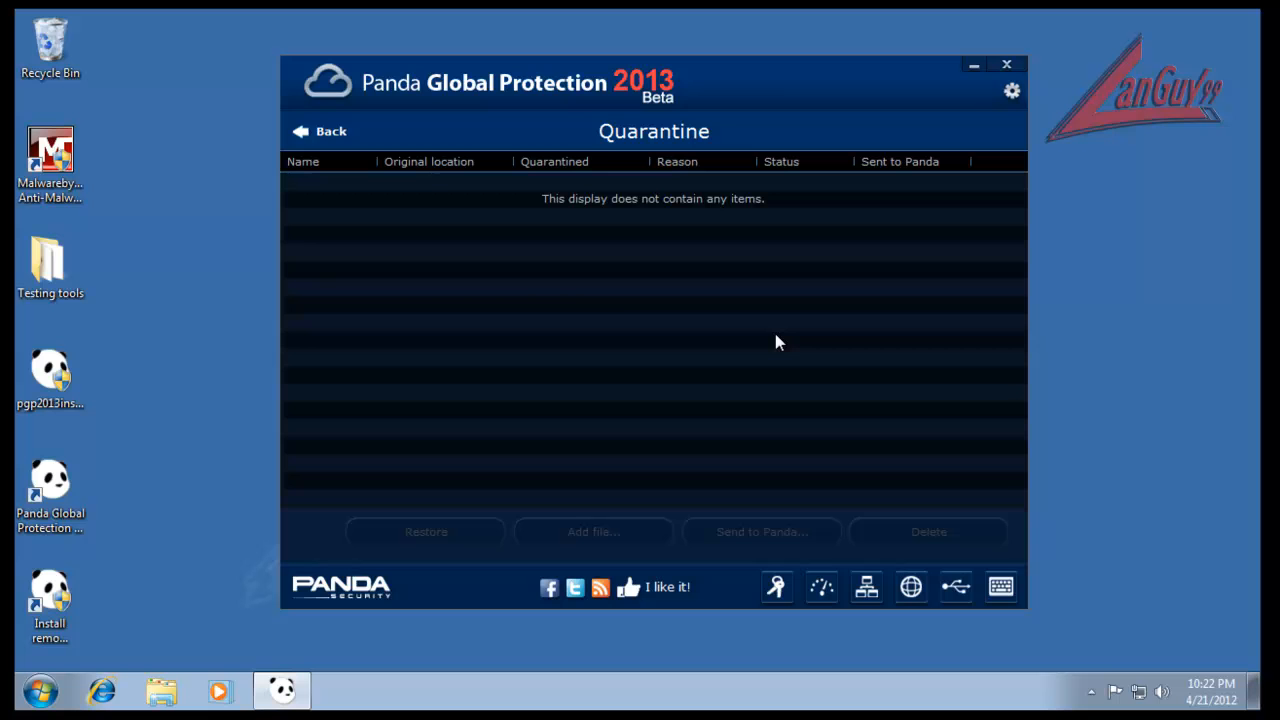
pyautogui.click(331, 132)
pyautogui.click(910, 315)
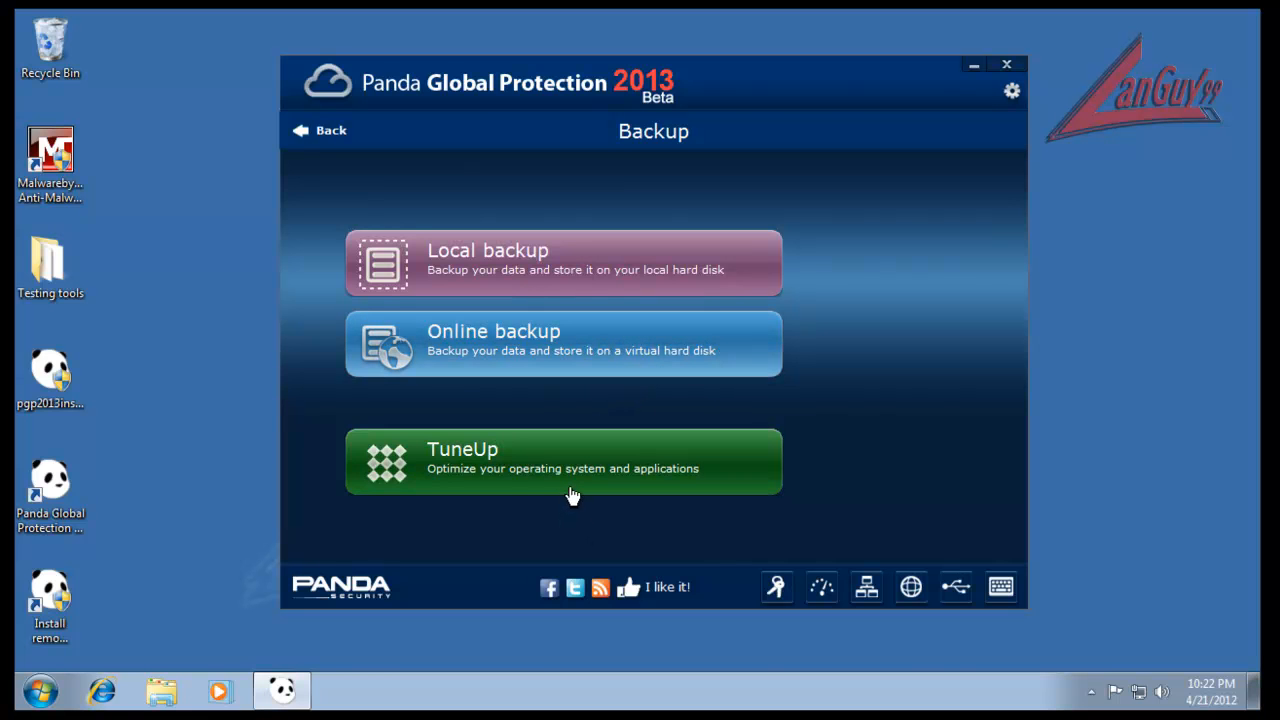
pyautogui.click(322, 128)
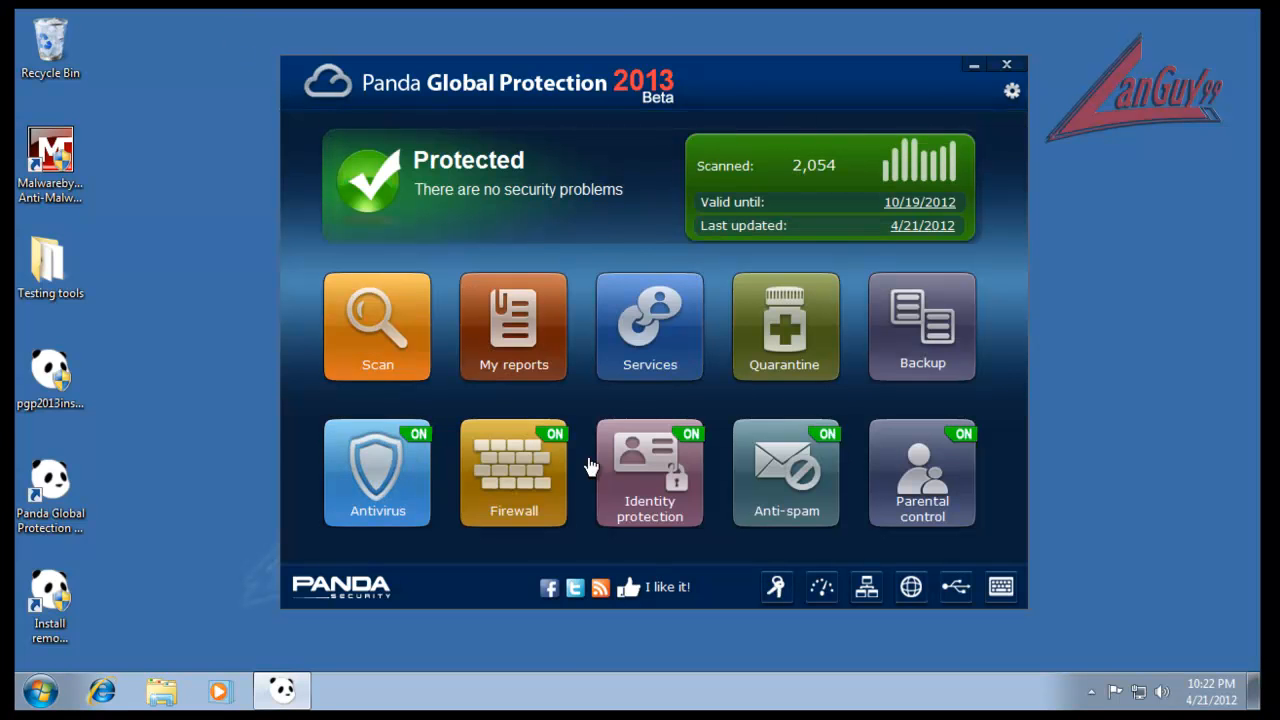
# - Review the protection settings from known viruses through parental control, and check the firewall settings again, cancelling without changes
pyautogui.click(425, 468)
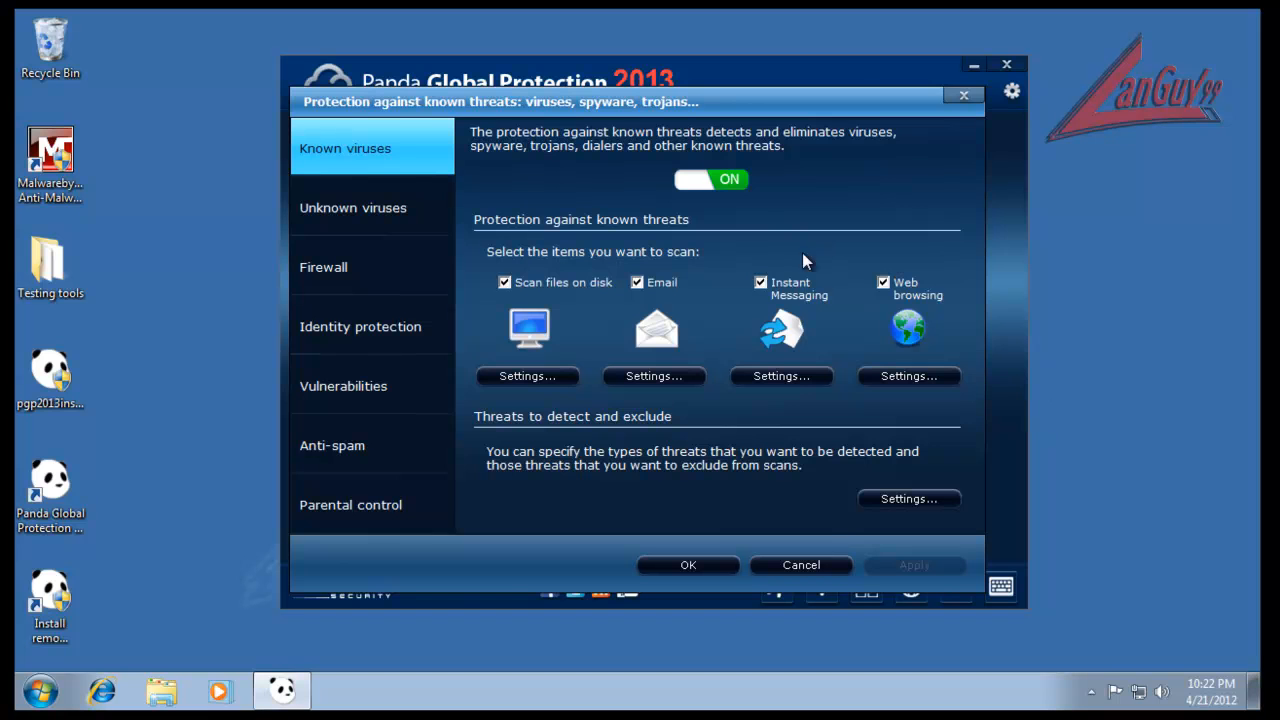
pyautogui.click(385, 203)
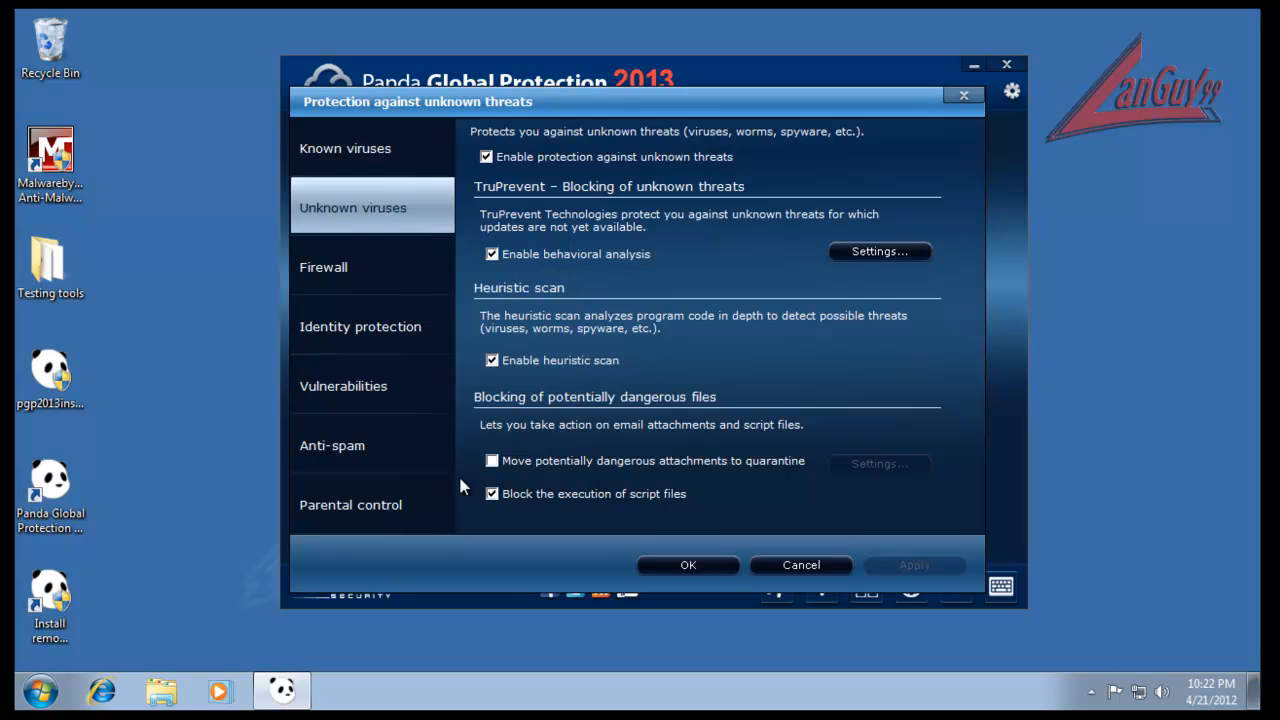
pyautogui.click(380, 289)
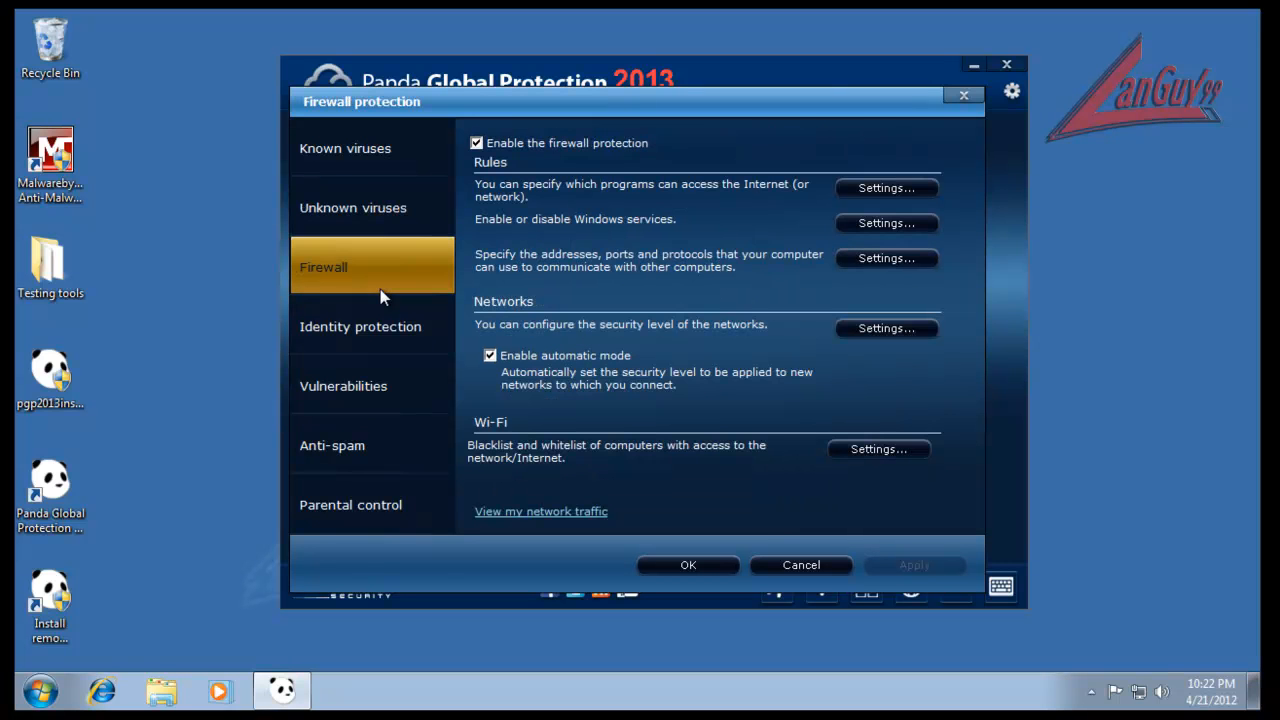
pyautogui.click(372, 333)
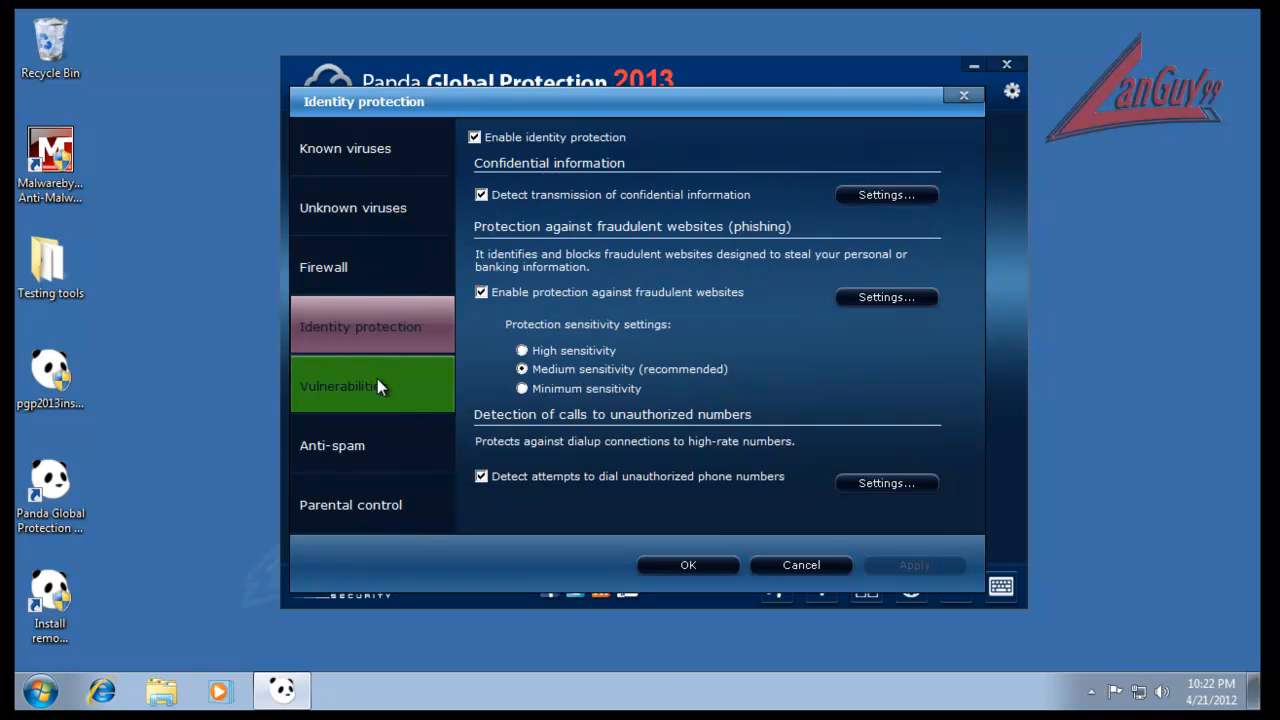
pyautogui.click(377, 380)
pyautogui.click(377, 448)
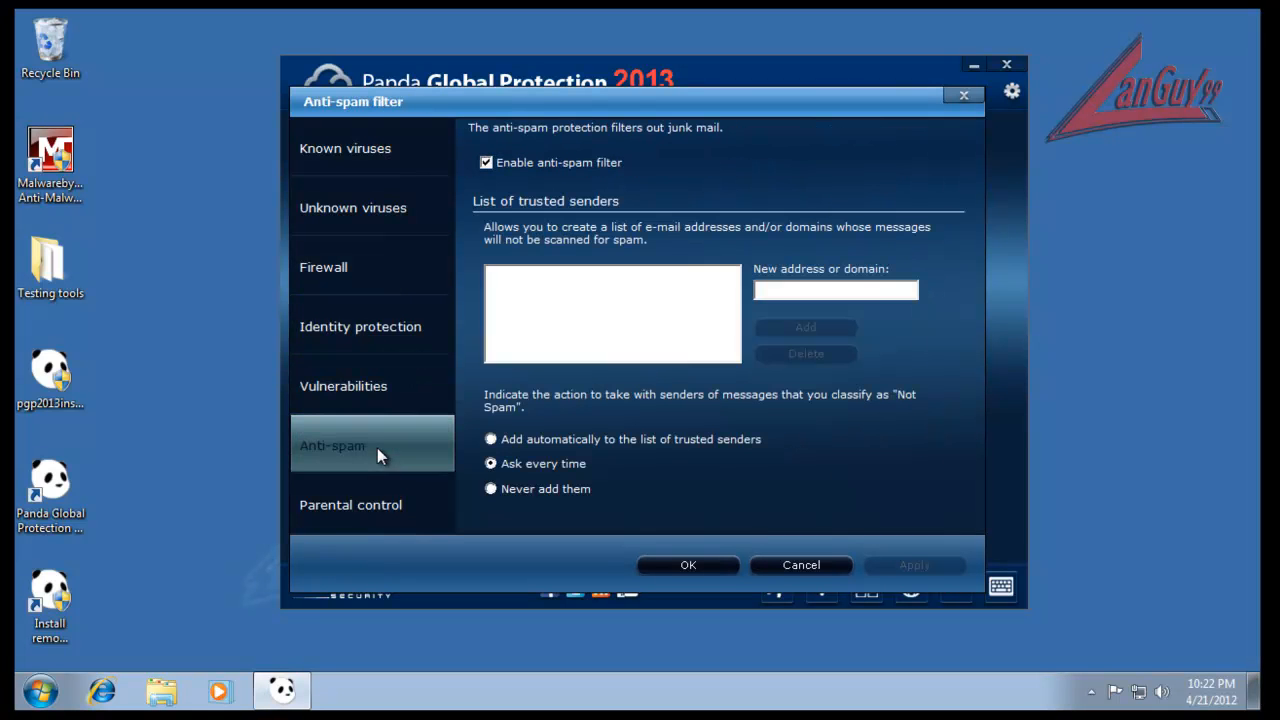
pyautogui.click(396, 512)
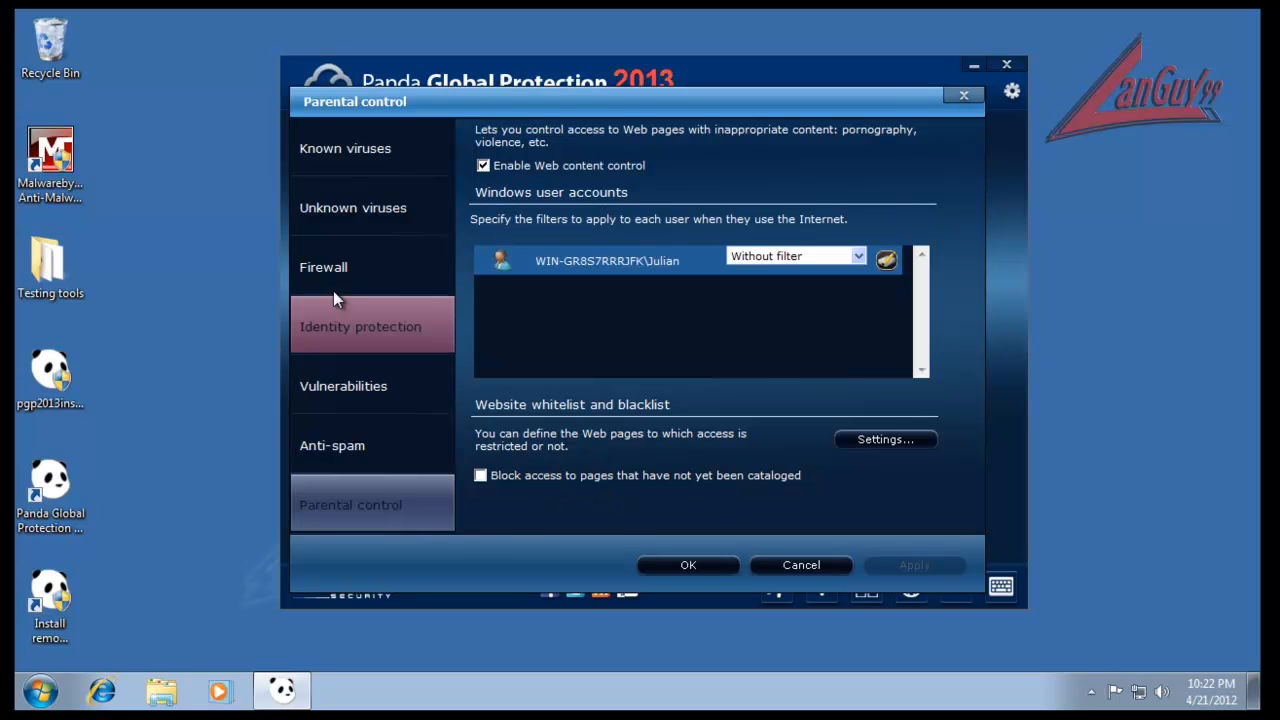
pyautogui.click(332, 146)
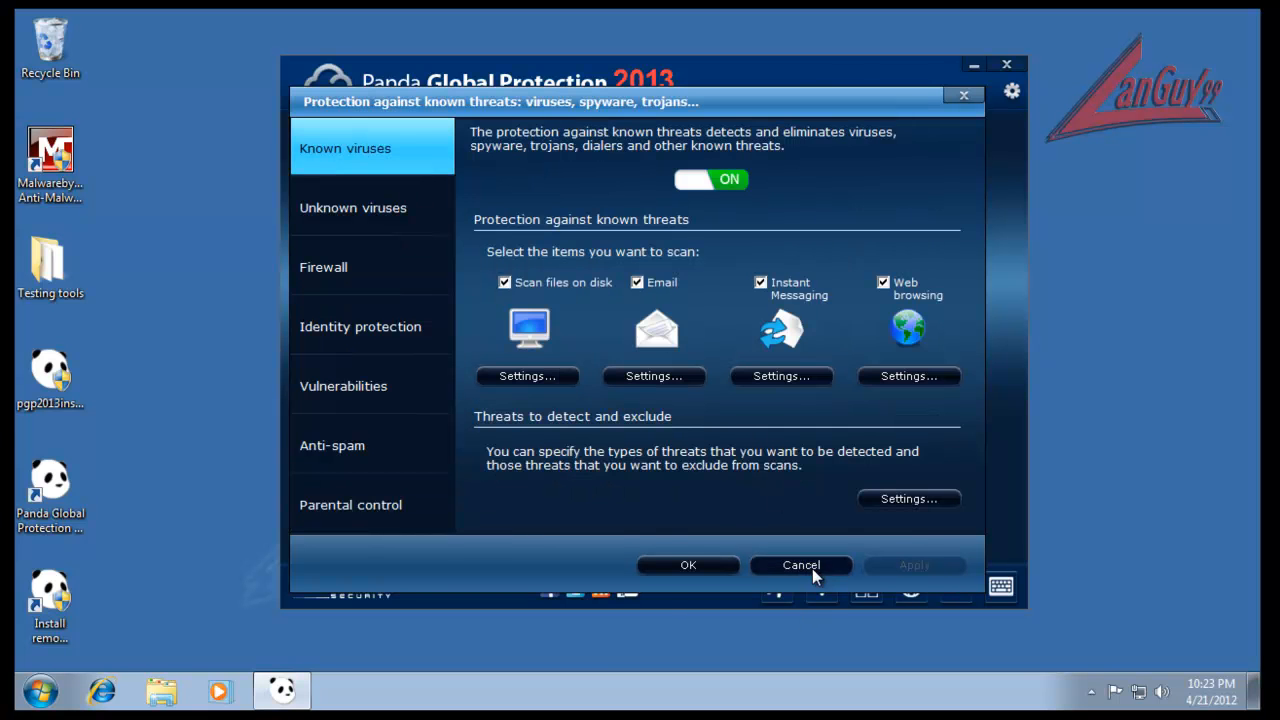
pyautogui.click(812, 568)
pyautogui.click(560, 505)
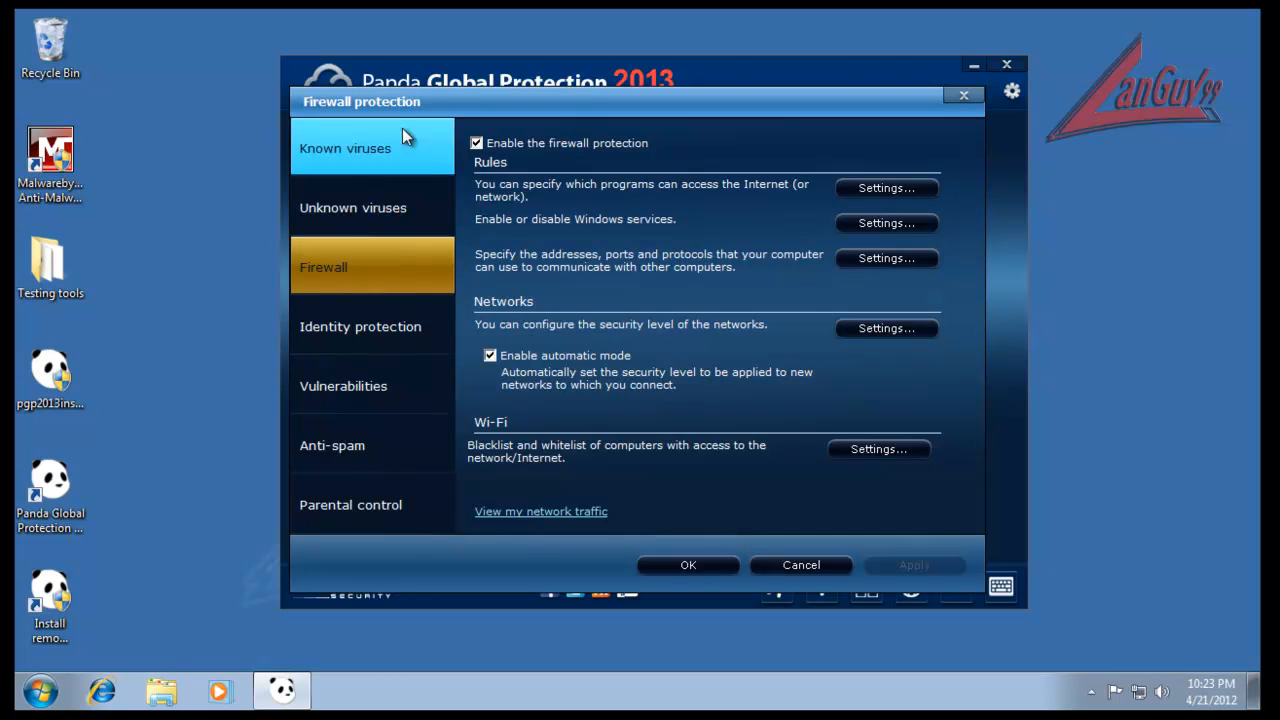
pyautogui.click(803, 566)
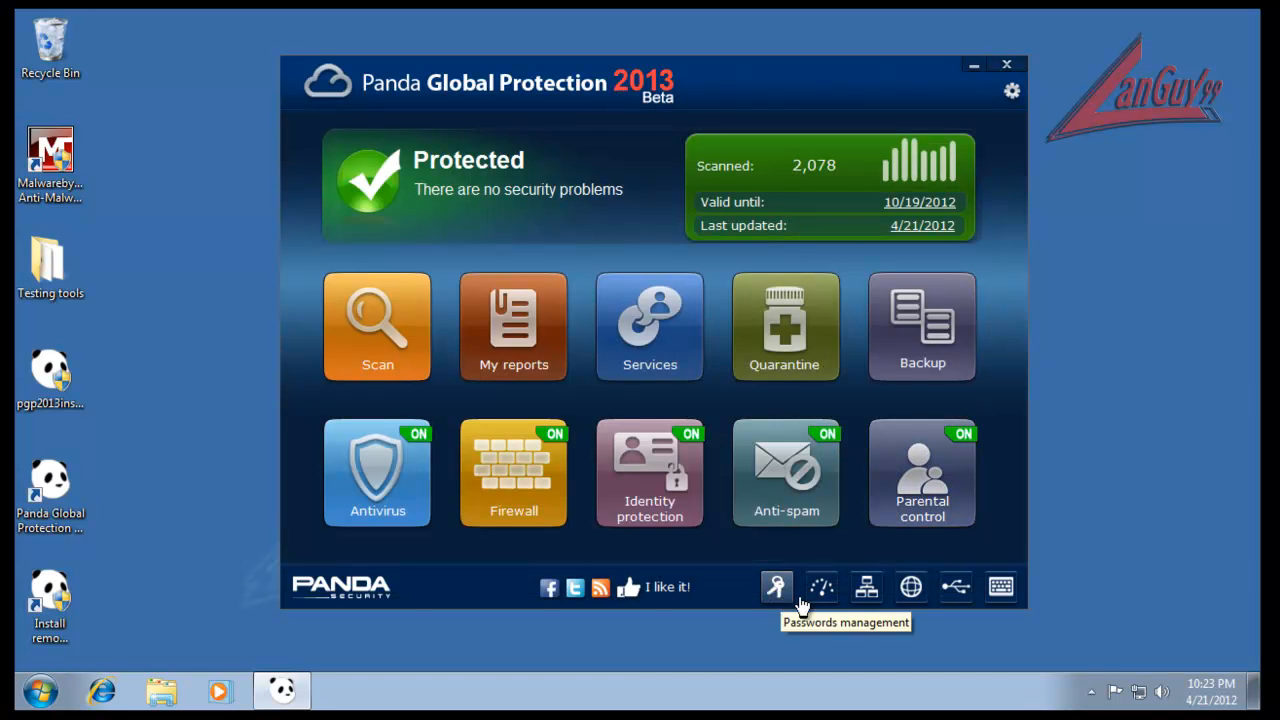
# - Bring up the virtual keyboard, move it aside for viewing and close it
pyautogui.click(1001, 587)
pyautogui.moveTo(690, 250); pyautogui.dragTo(471, 269)
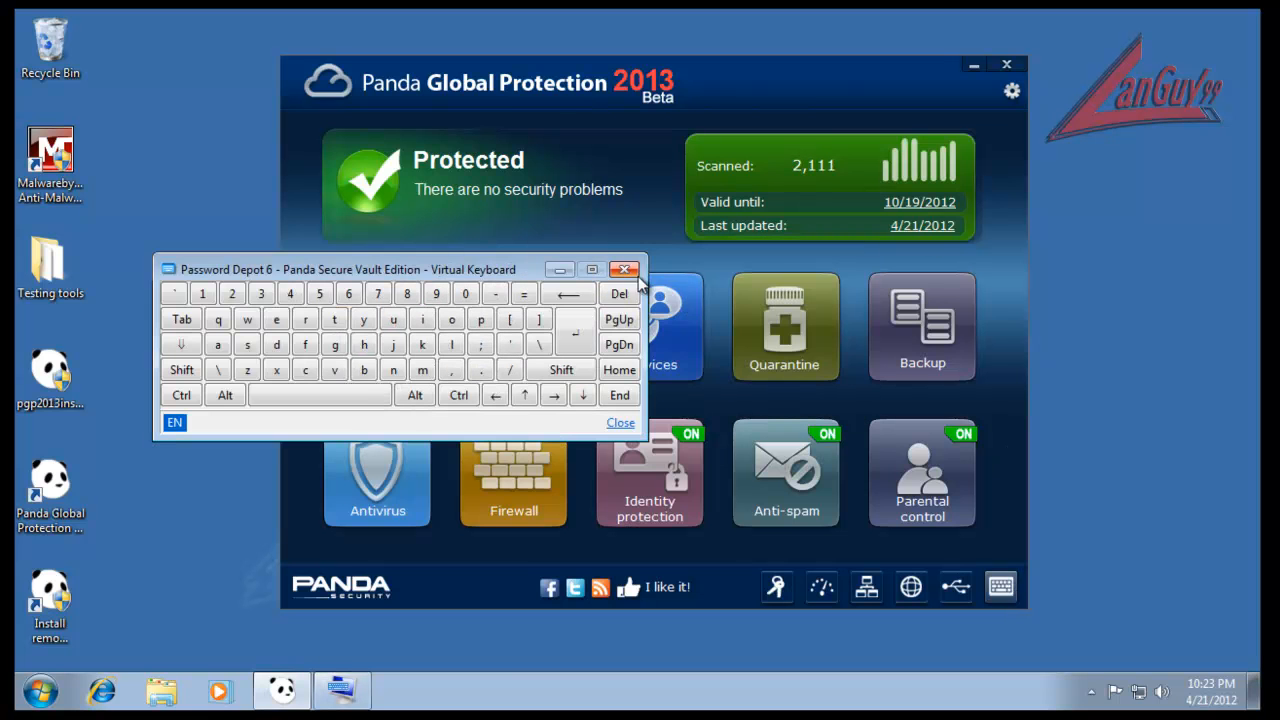
pyautogui.click(624, 270)
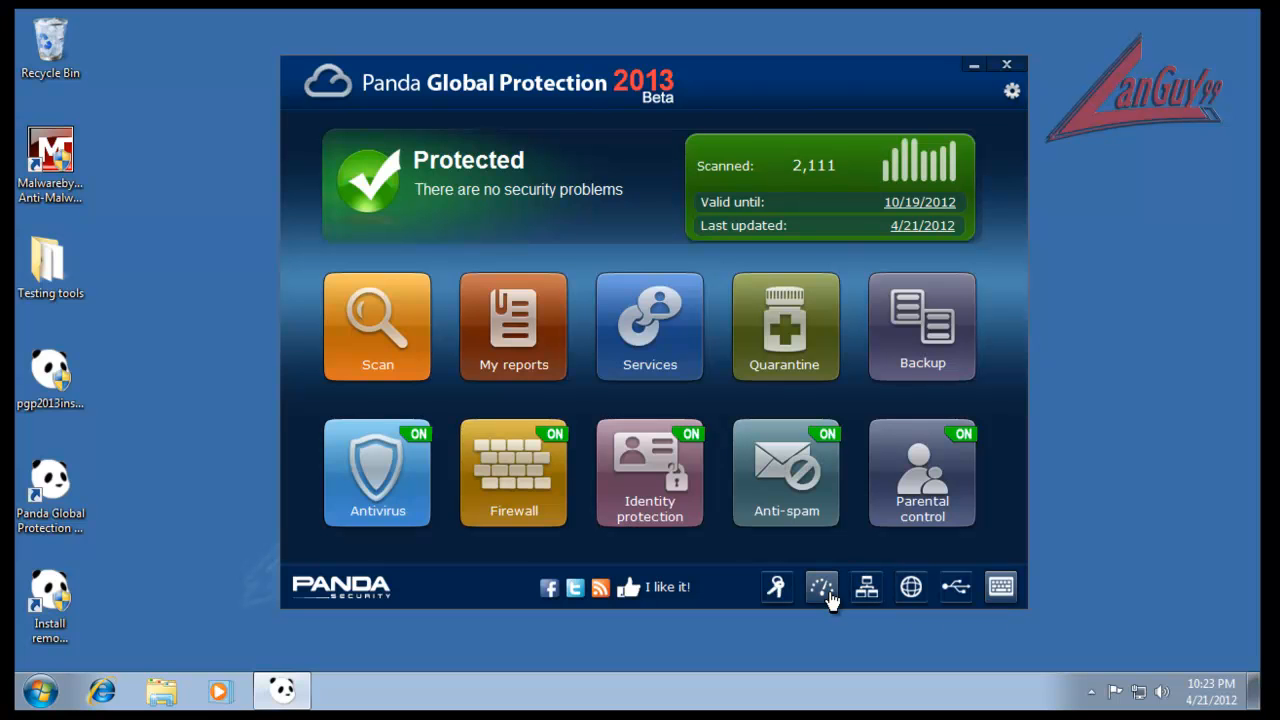
# - Close the main protection window, run a Panda update from the notification area and exit the update wizard
pyautogui.click(1012, 91)
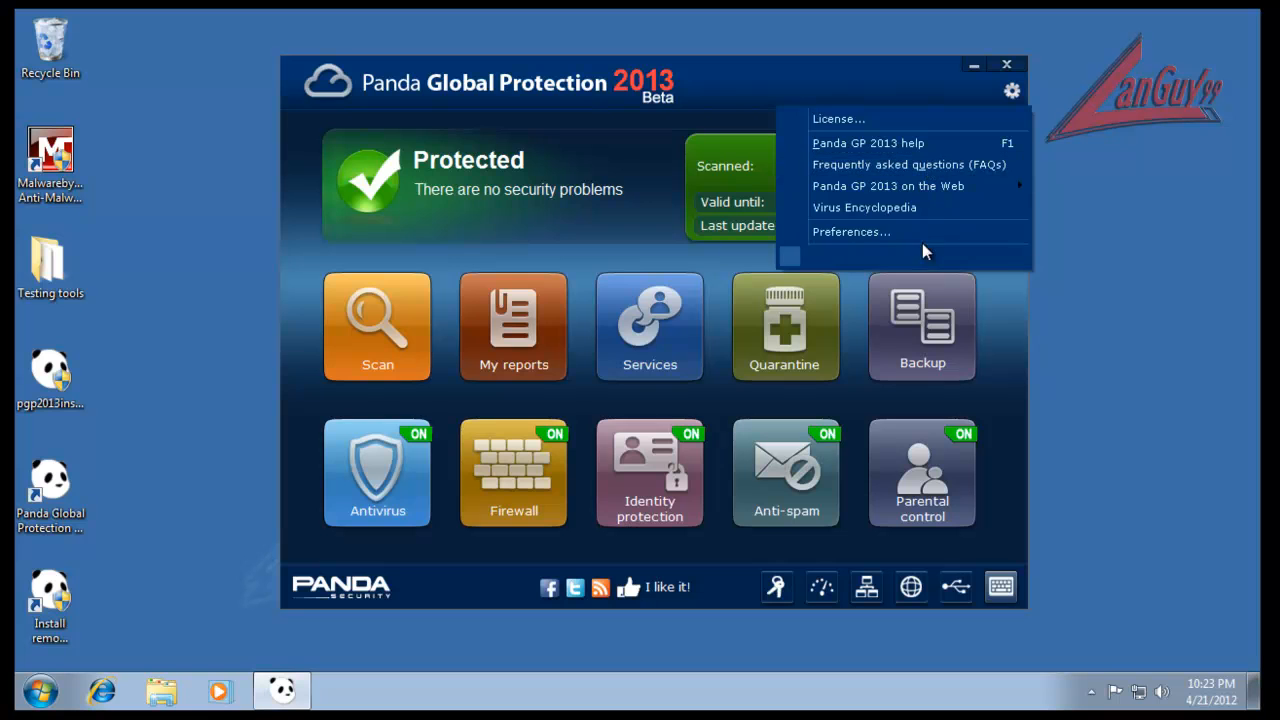
pyautogui.click(1008, 64)
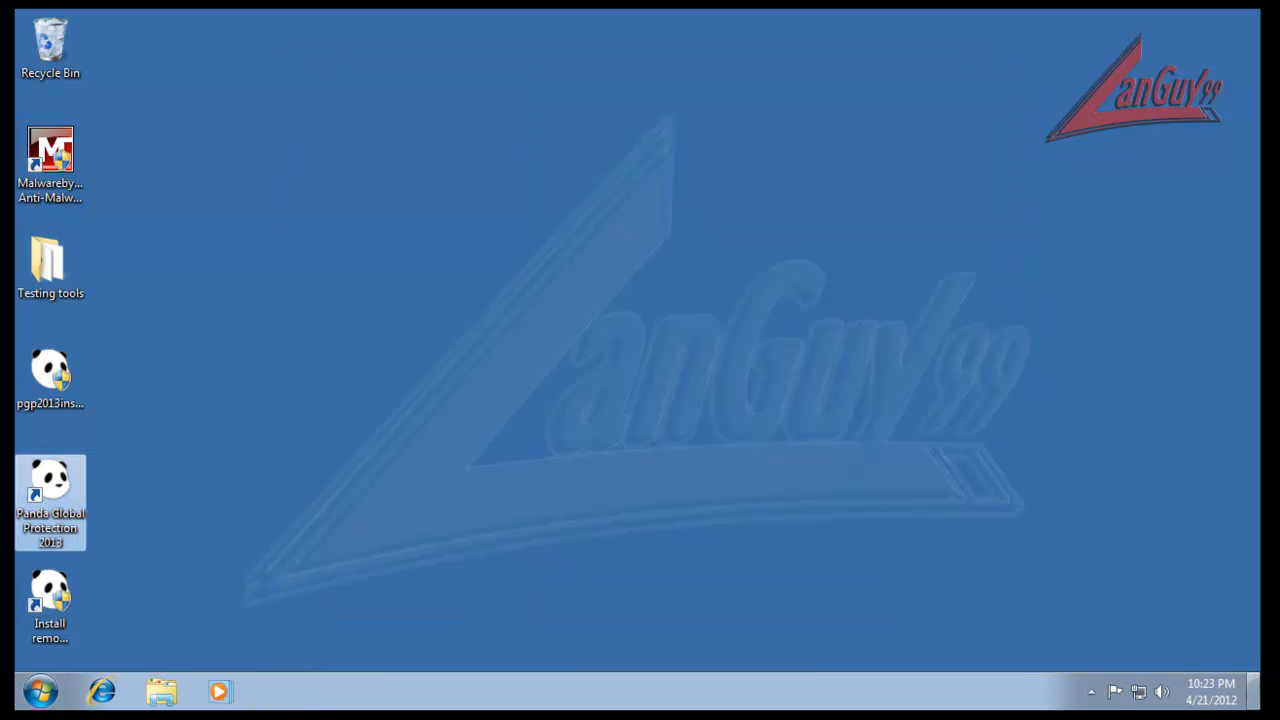
pyautogui.click(1091, 692)
pyautogui.rightClick(1127, 603)
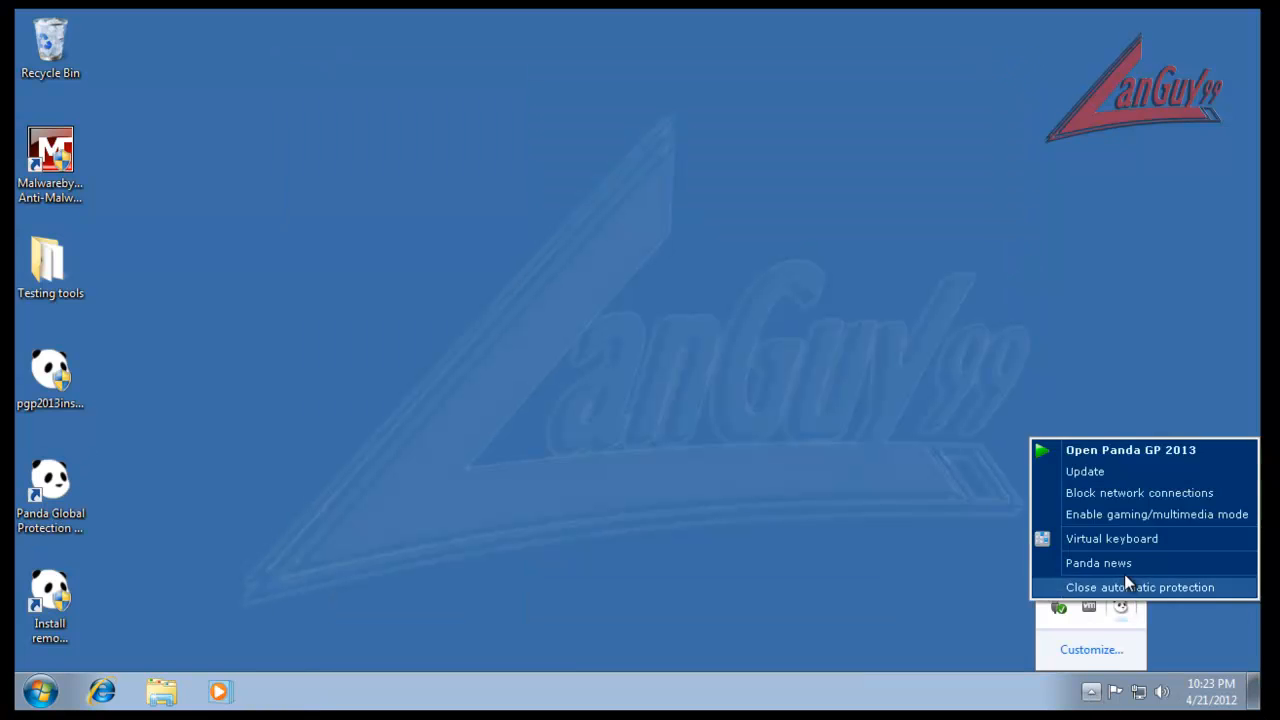
pyautogui.click(1128, 471)
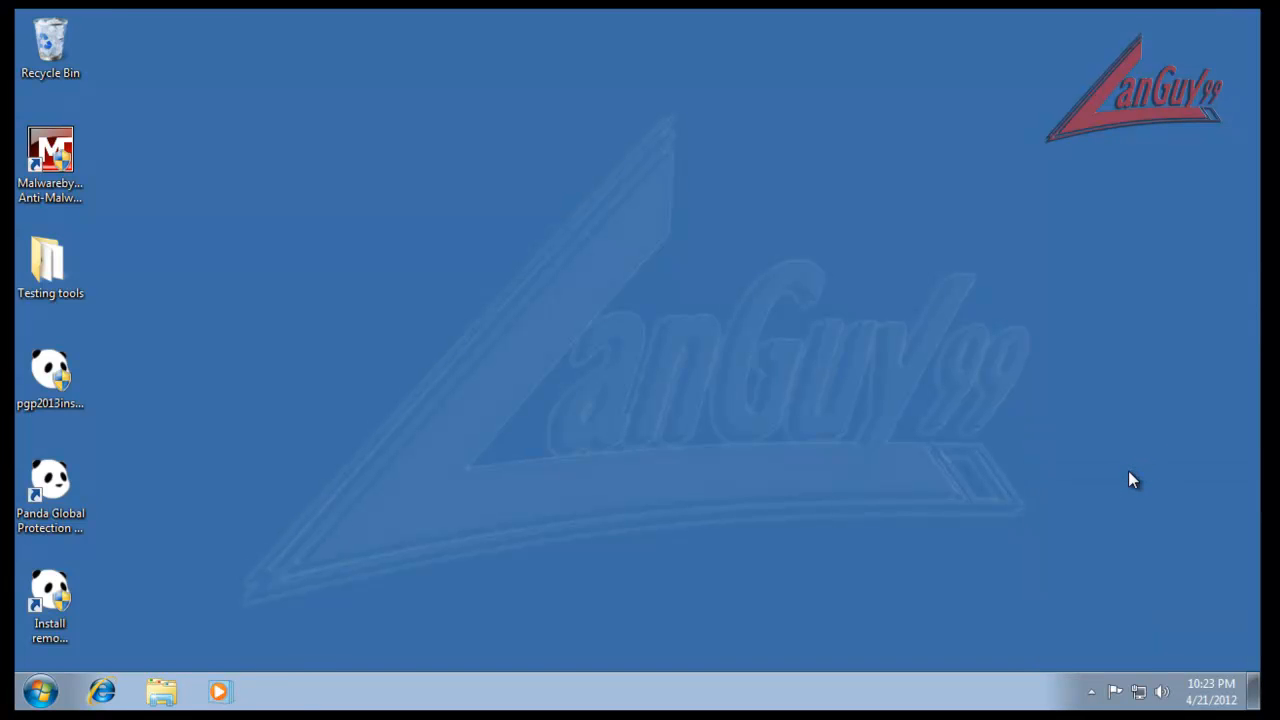
pyautogui.click(697, 505)
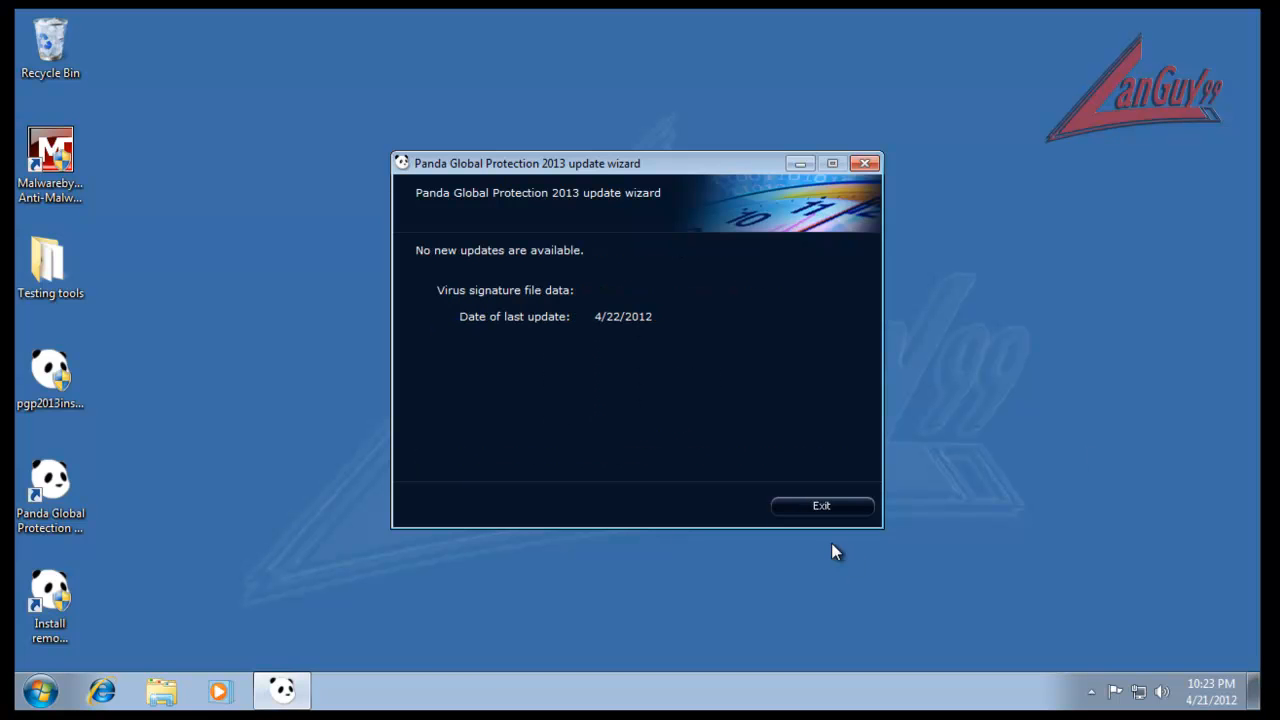
pyautogui.click(800, 503)
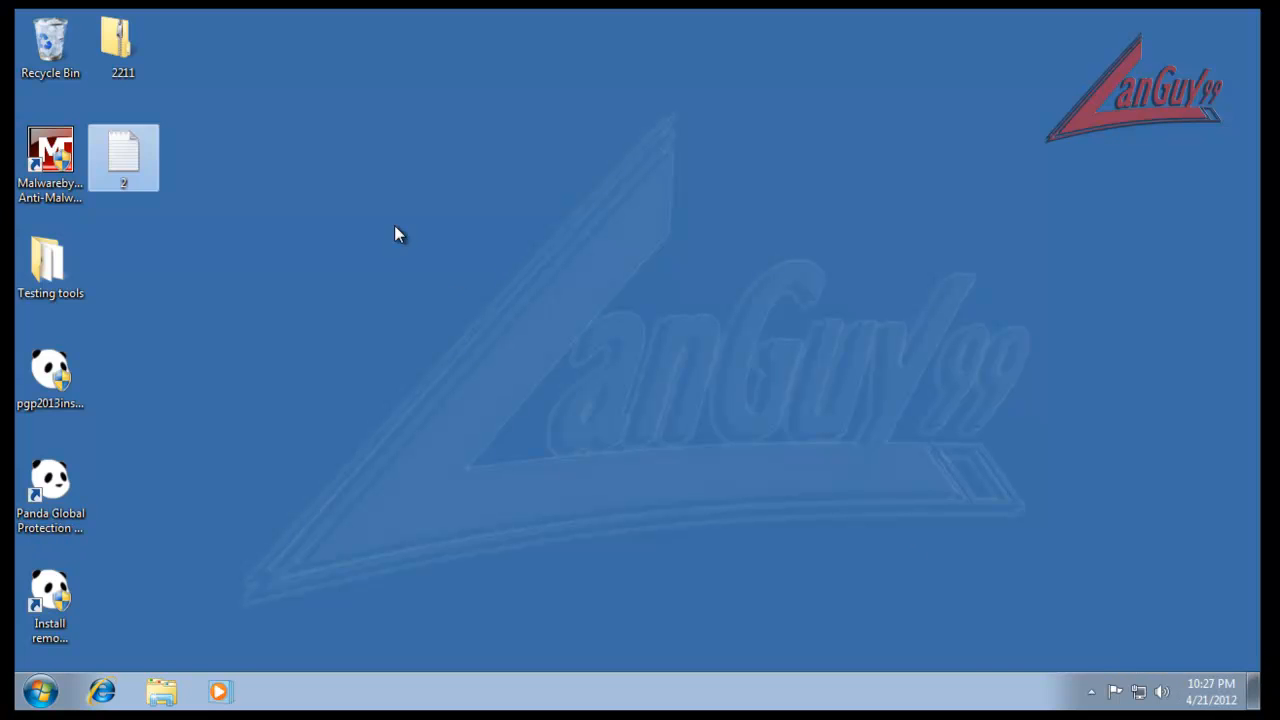
# - Open Internet Explorer, shift its window aside and open the desktop text file 2 containing the test links
pyautogui.click(110, 692)
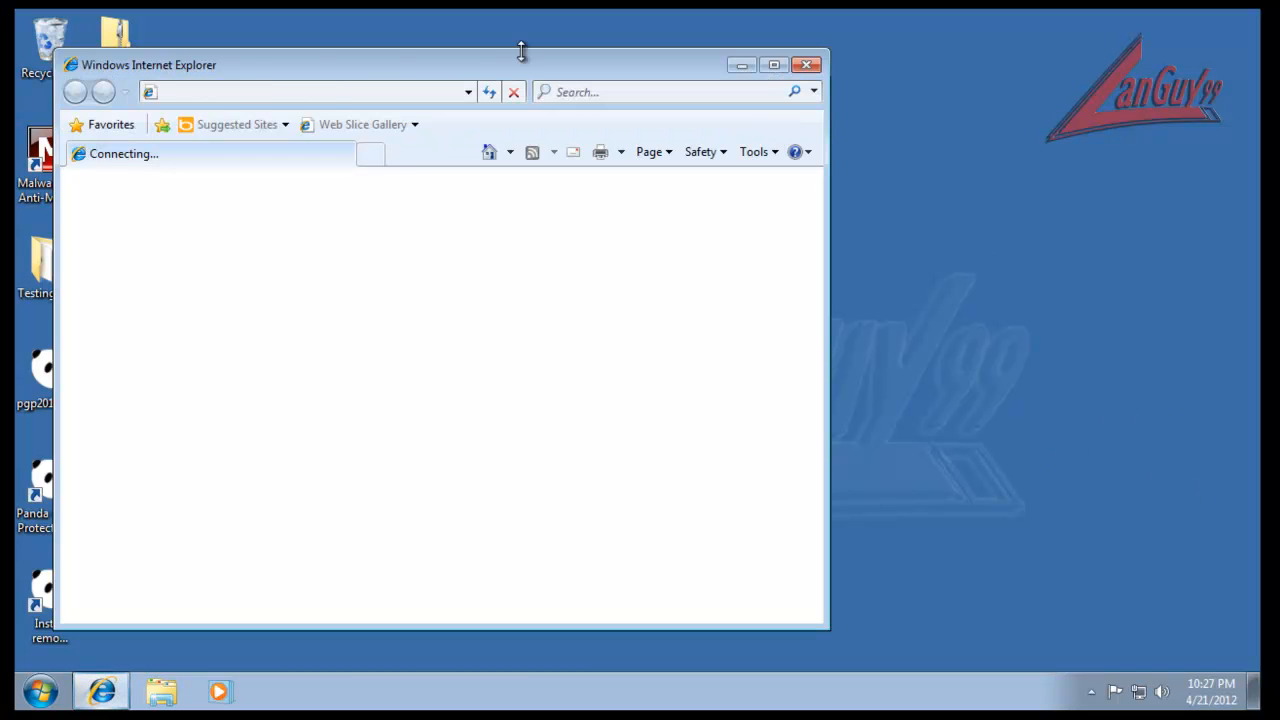
pyautogui.moveTo(514, 63); pyautogui.dragTo(841, 56)
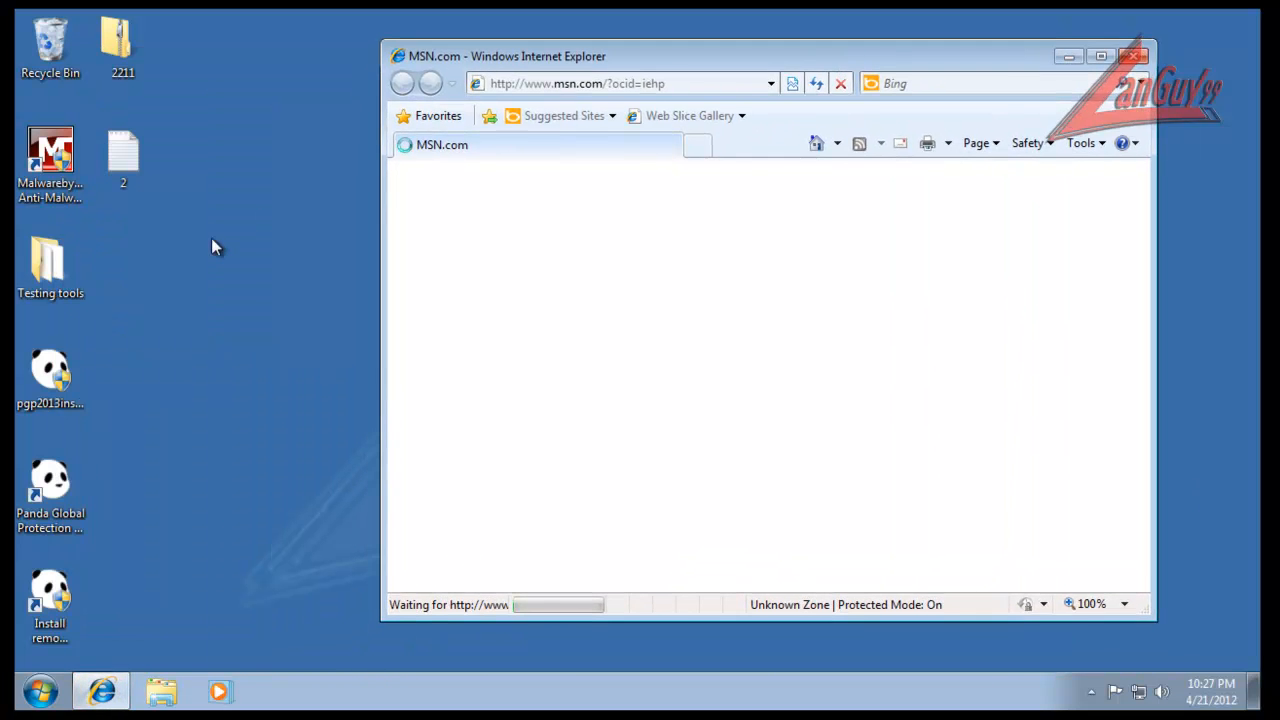
pyautogui.click(137, 170)
pyautogui.doubleClick(137, 170)
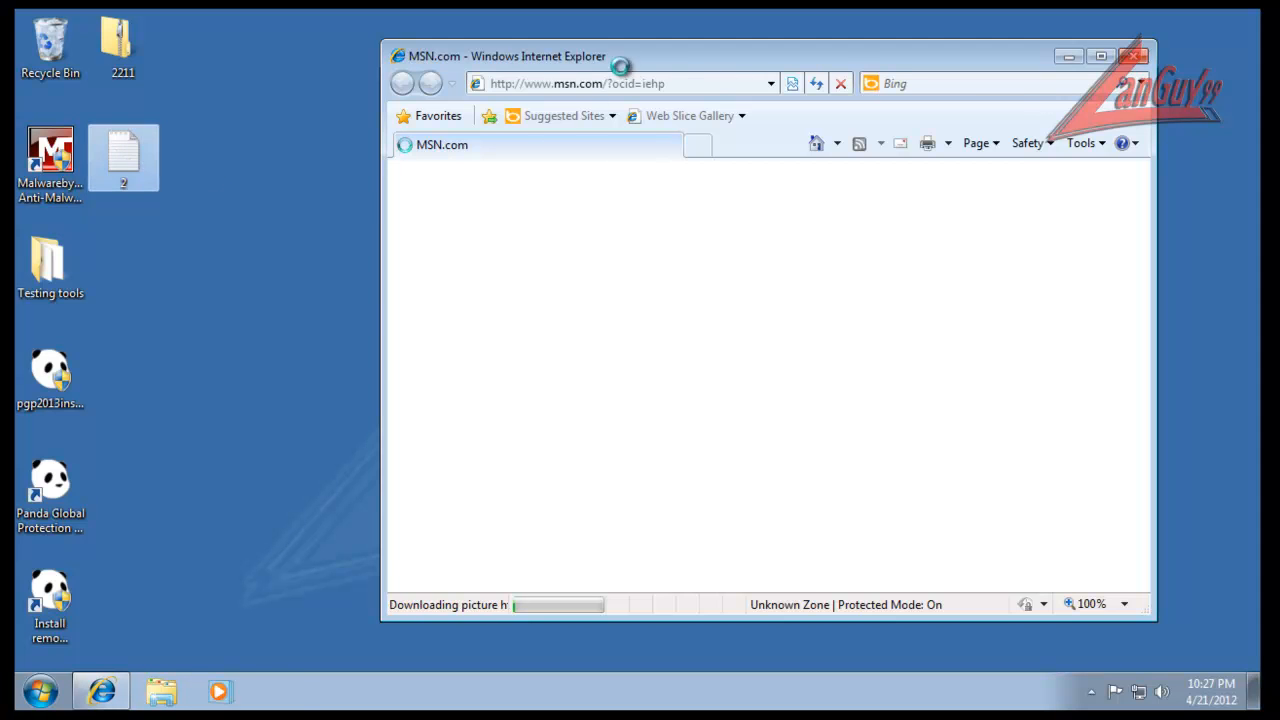
pyautogui.click(707, 58)
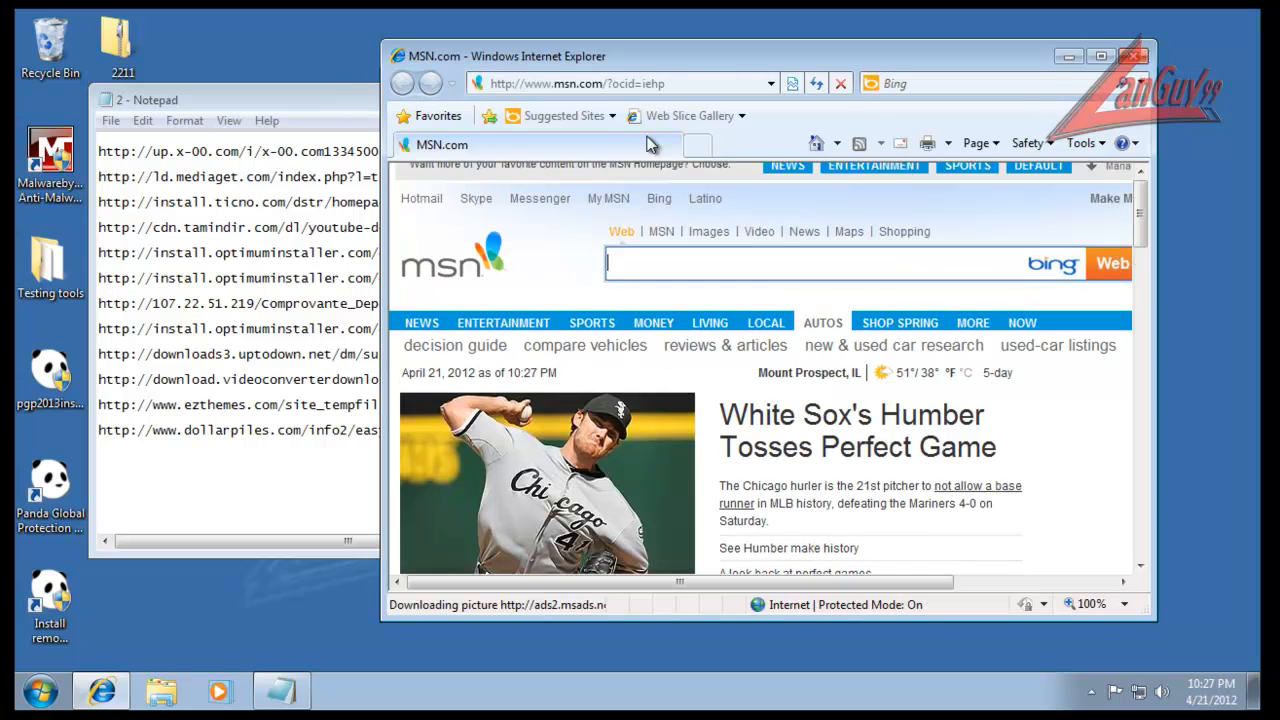
pyautogui.click(343, 90)
pyautogui.moveTo(478, 156); pyautogui.dragTo(128, 100)
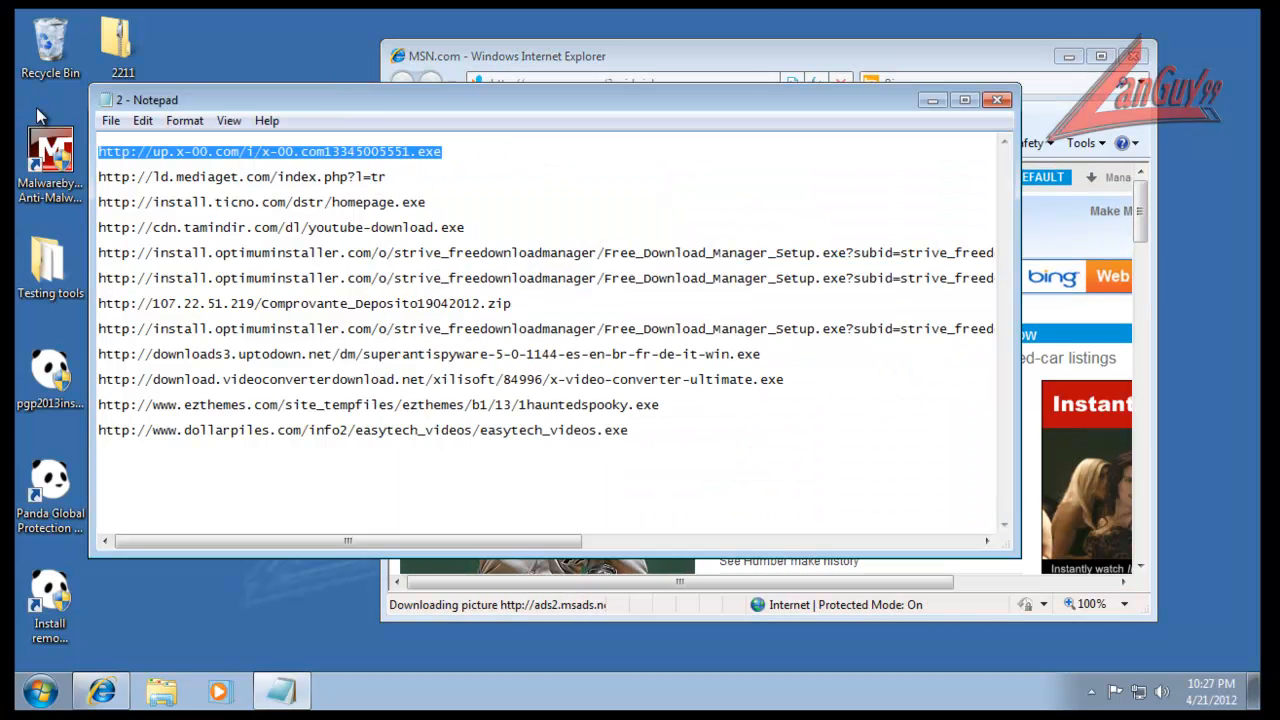
pyautogui.click(733, 50)
pyautogui.click(705, 82)
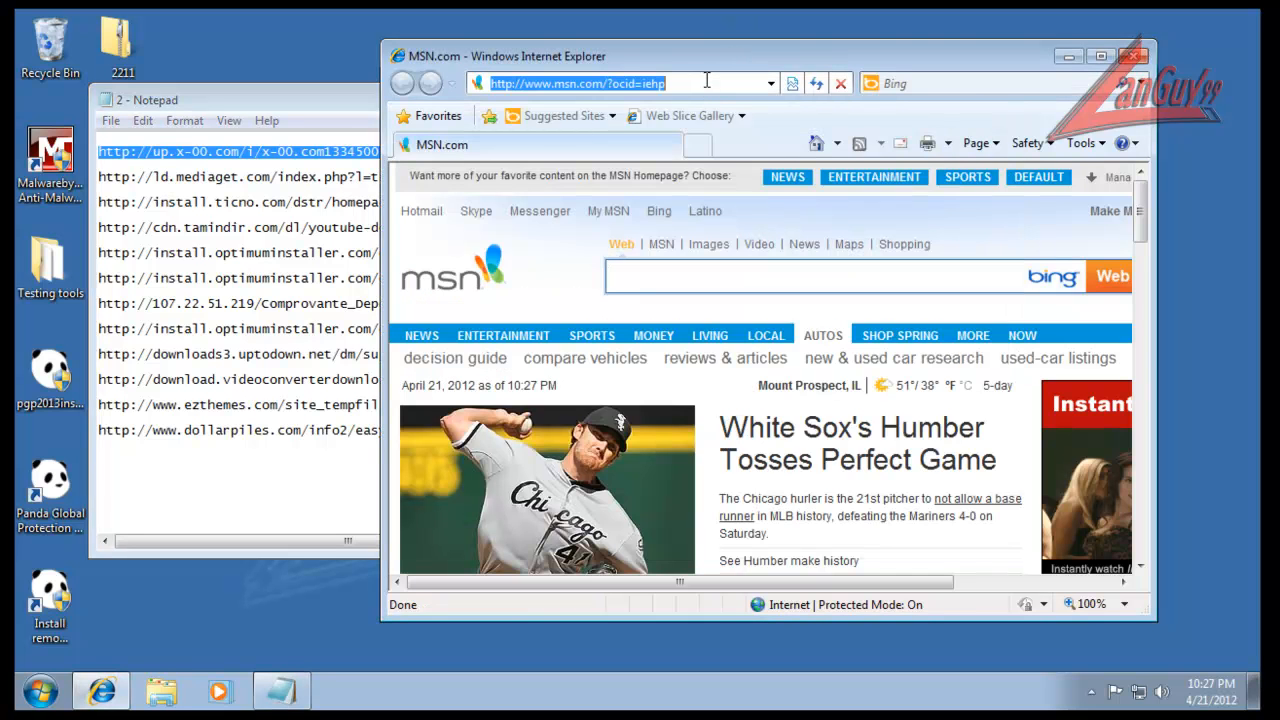
pyautogui.hotkey('ctrl', 'v')
pyautogui.press('Return')
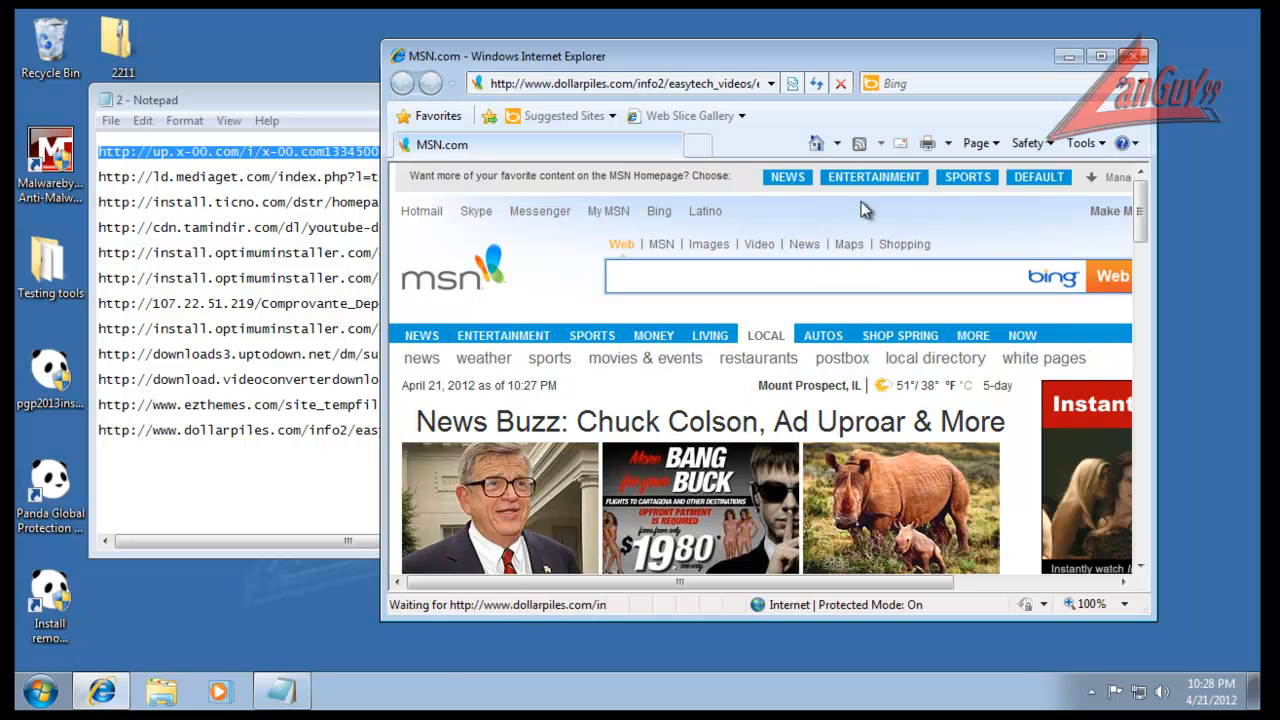
pyautogui.click(609, 366)
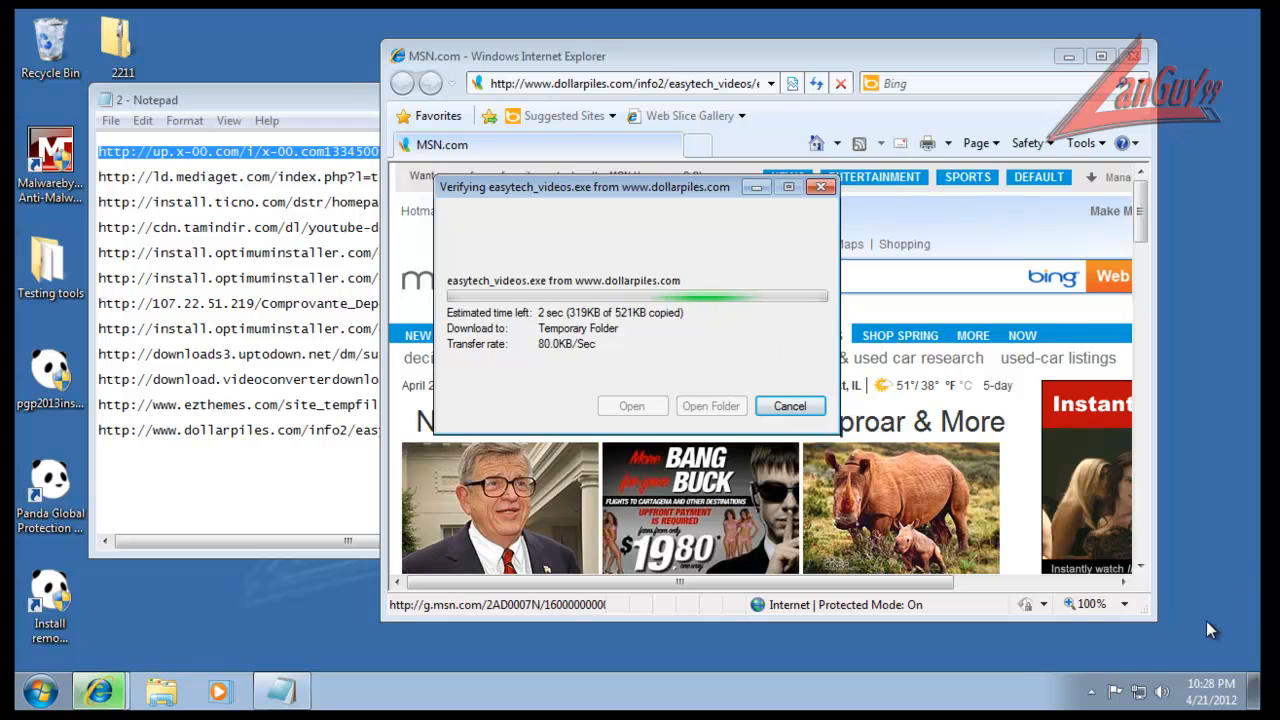
# - Enlarge the browser window and set the taskbar to use small icons and never combine its buttons
pyautogui.moveTo(1149, 620); pyautogui.dragTo(1254, 670)
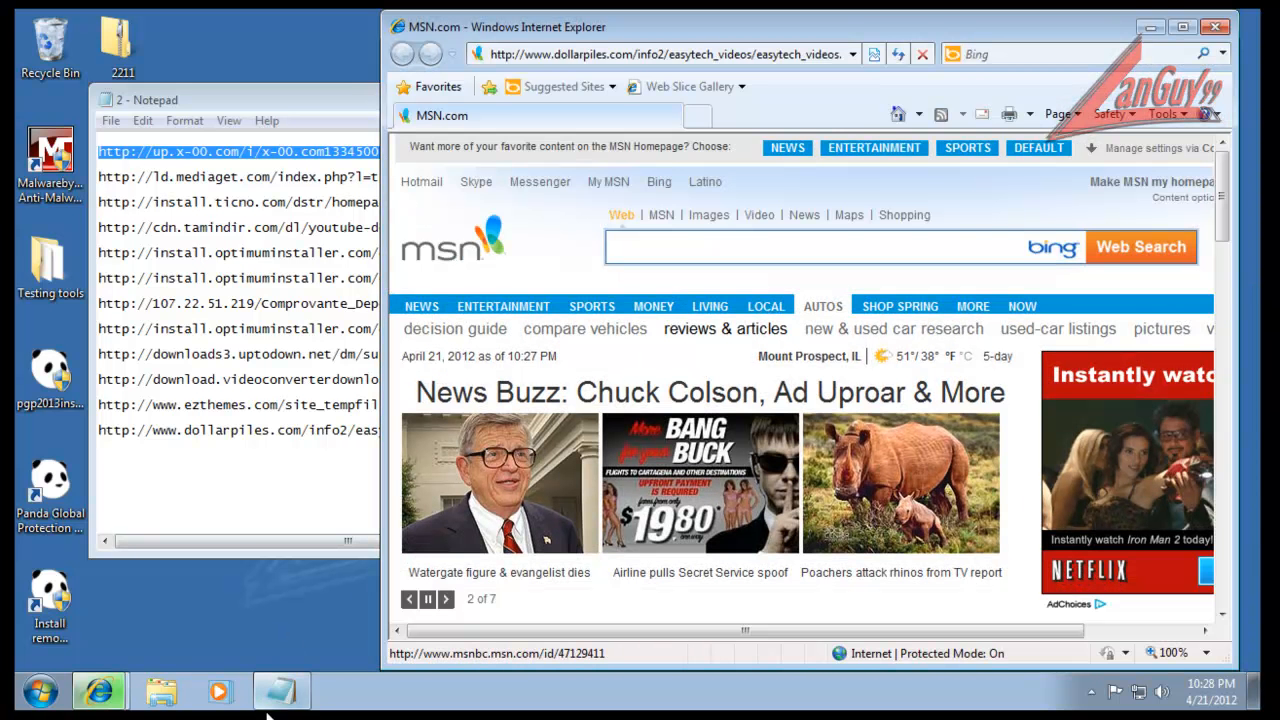
pyautogui.moveTo(118, 674)
pyautogui.rightClick(492, 700)
pyautogui.click(548, 680)
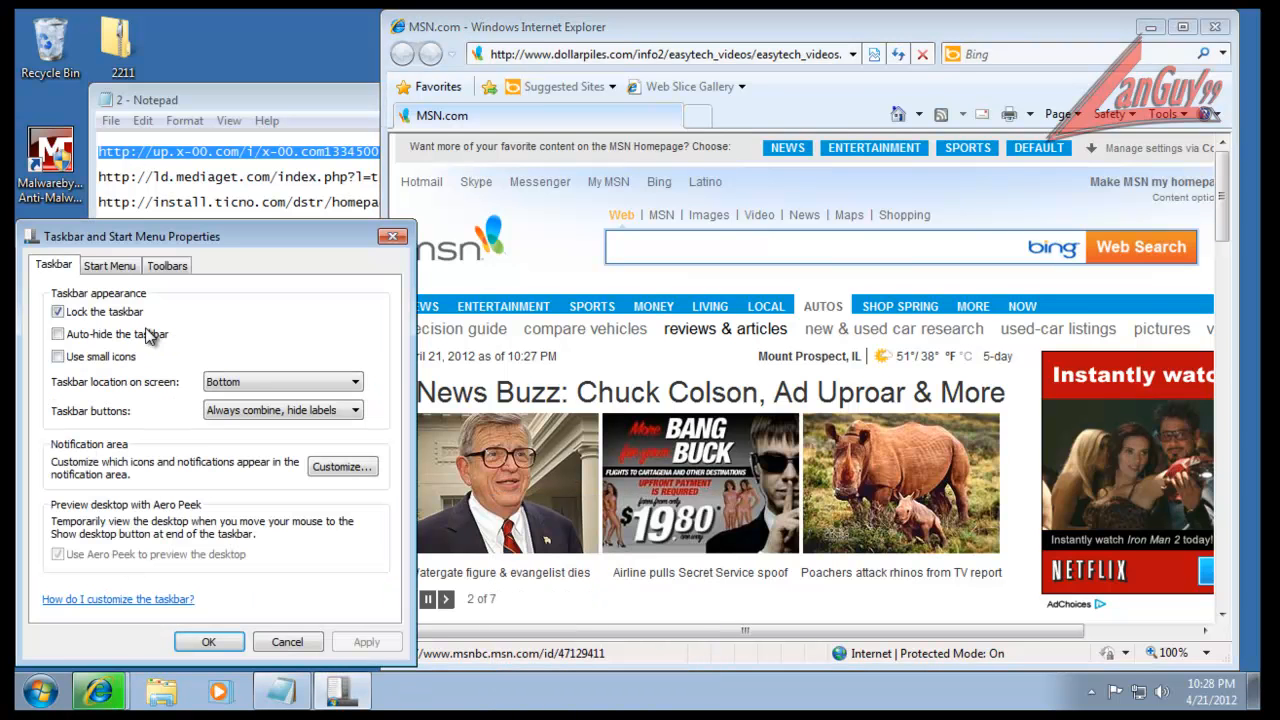
pyautogui.click(265, 410)
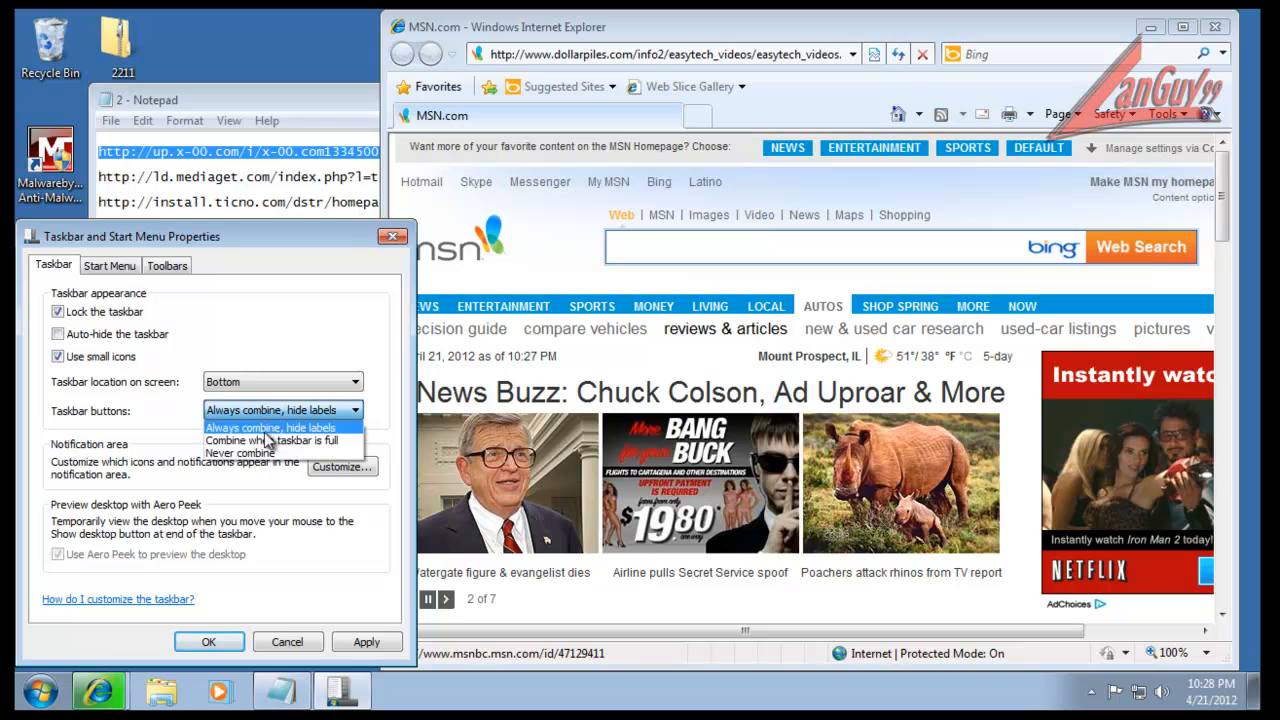
pyautogui.click(262, 459)
pyautogui.click(366, 642)
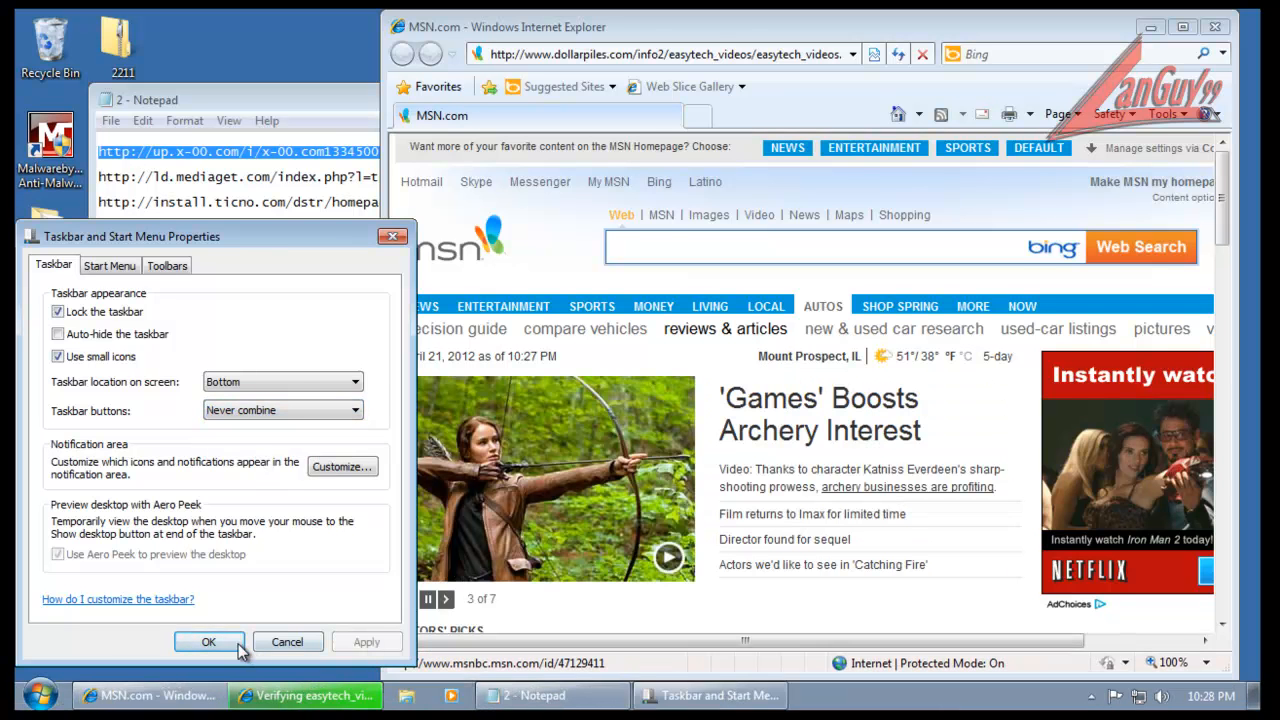
pyautogui.click(208, 642)
# - Bring up the security warning for easytech_videos.exe and allow the program to run
pyautogui.click(252, 692)
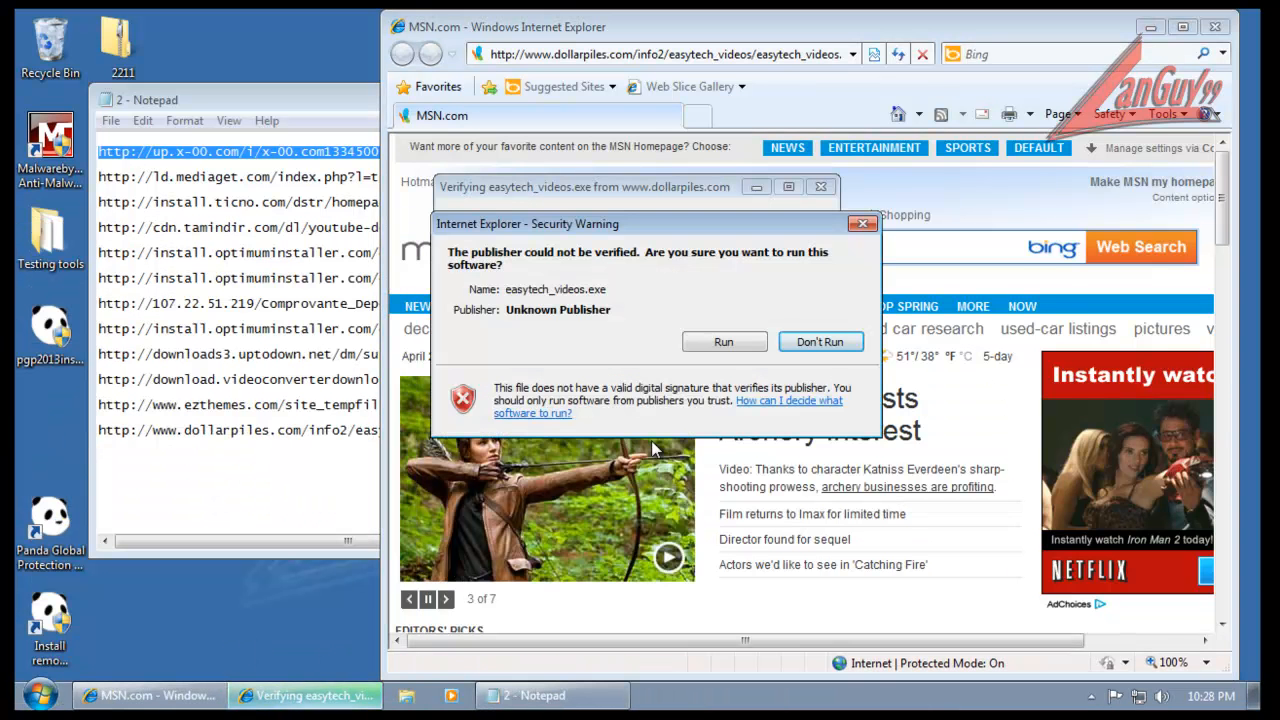
pyautogui.click(726, 340)
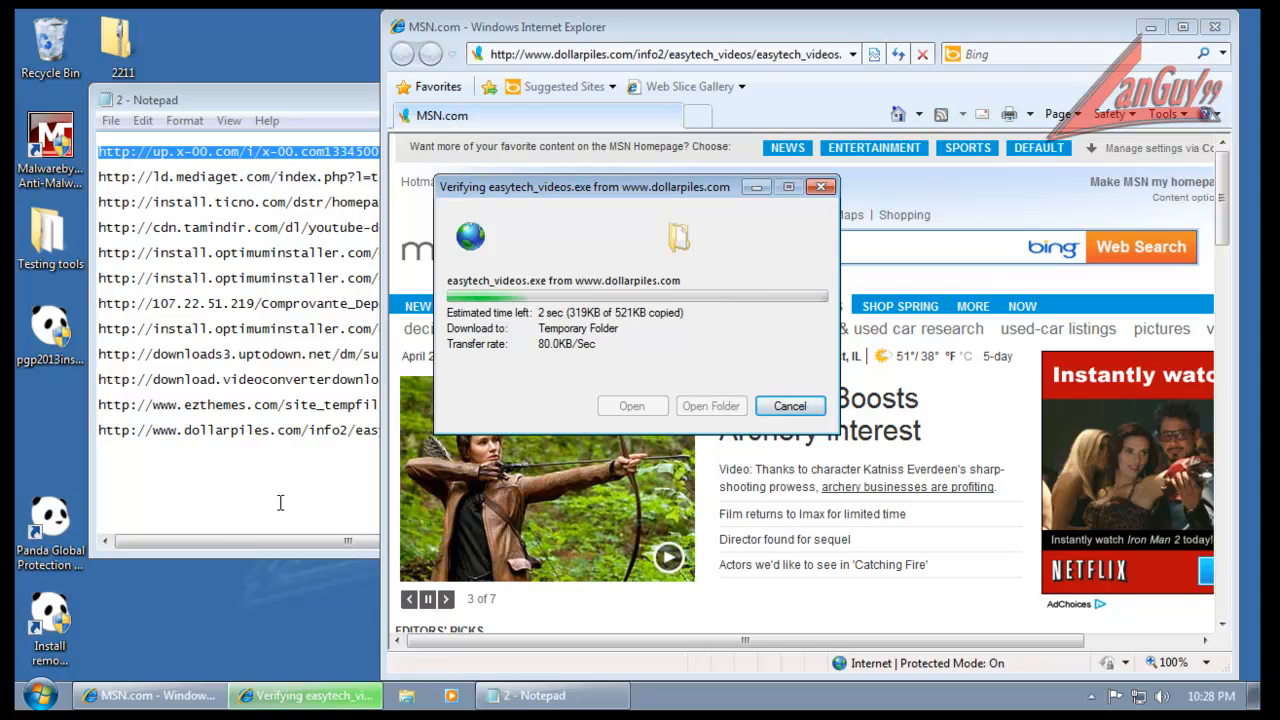
pyautogui.click(280, 503)
pyautogui.hotkey('shift', 'Home')
pyautogui.hotkey('ctrl', 'c')
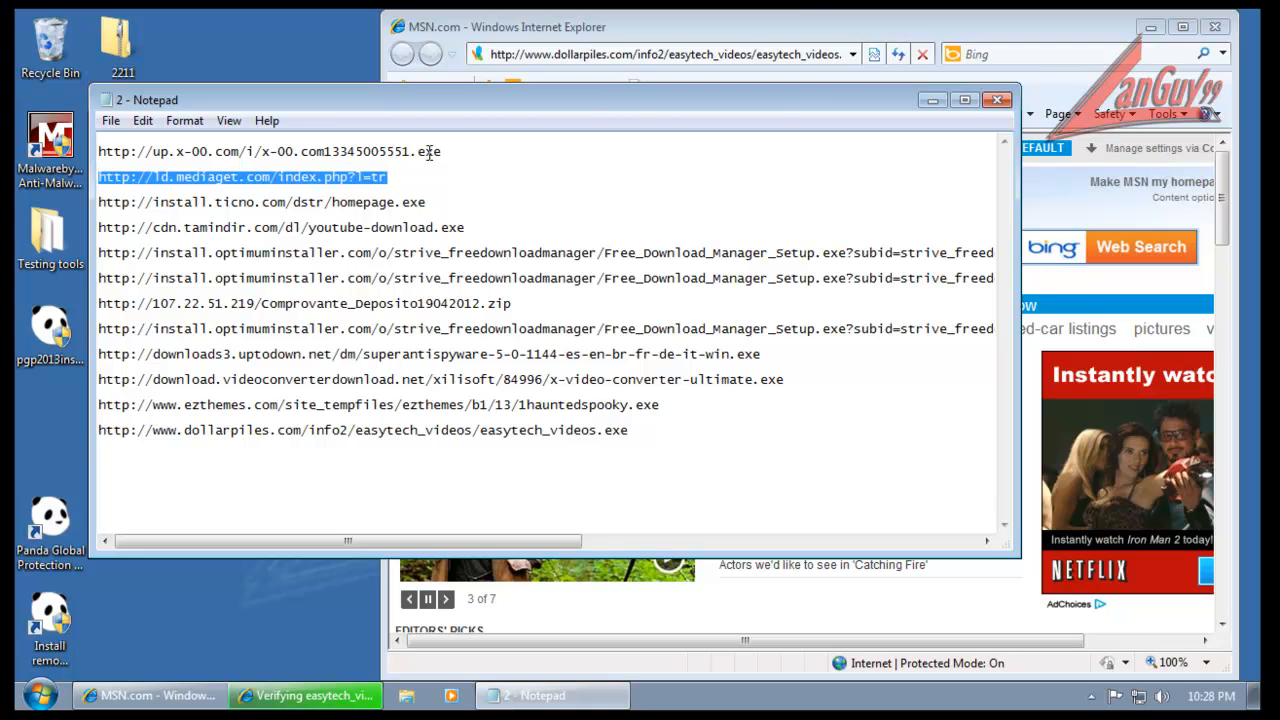
pyautogui.click(745, 52)
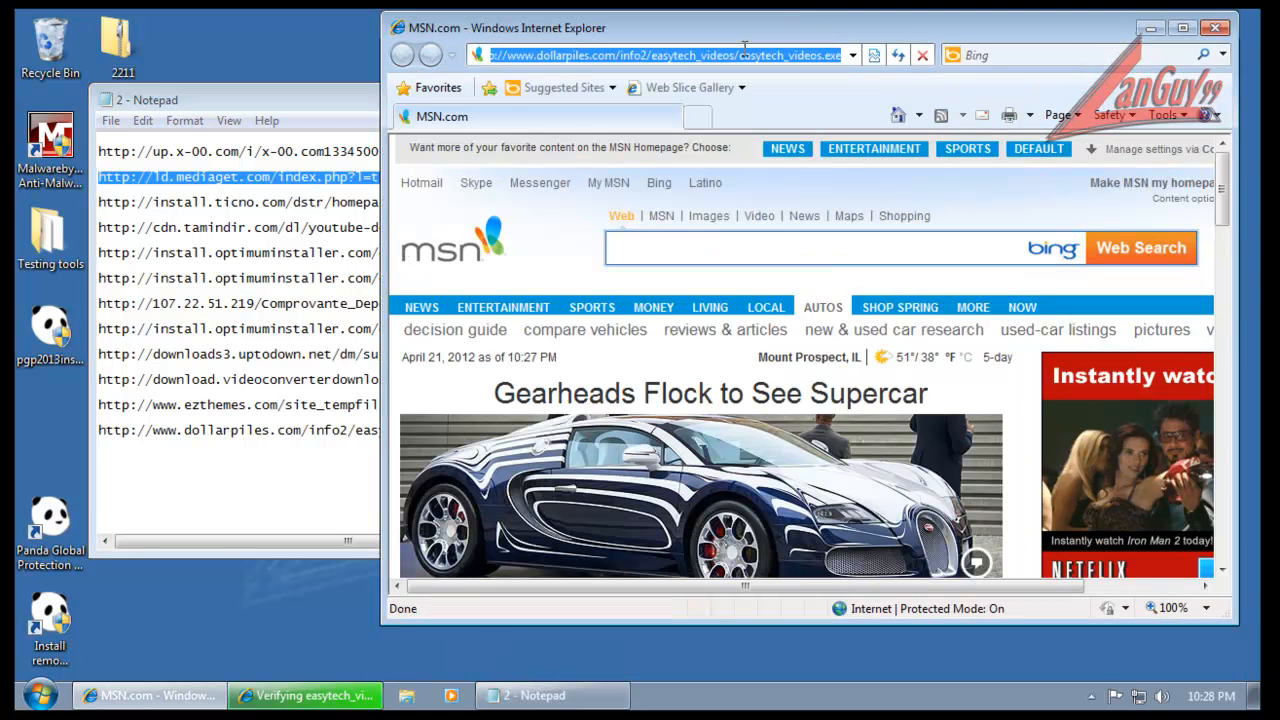
pyautogui.hotkey('ctrl', 'v')
pyautogui.press('Return')
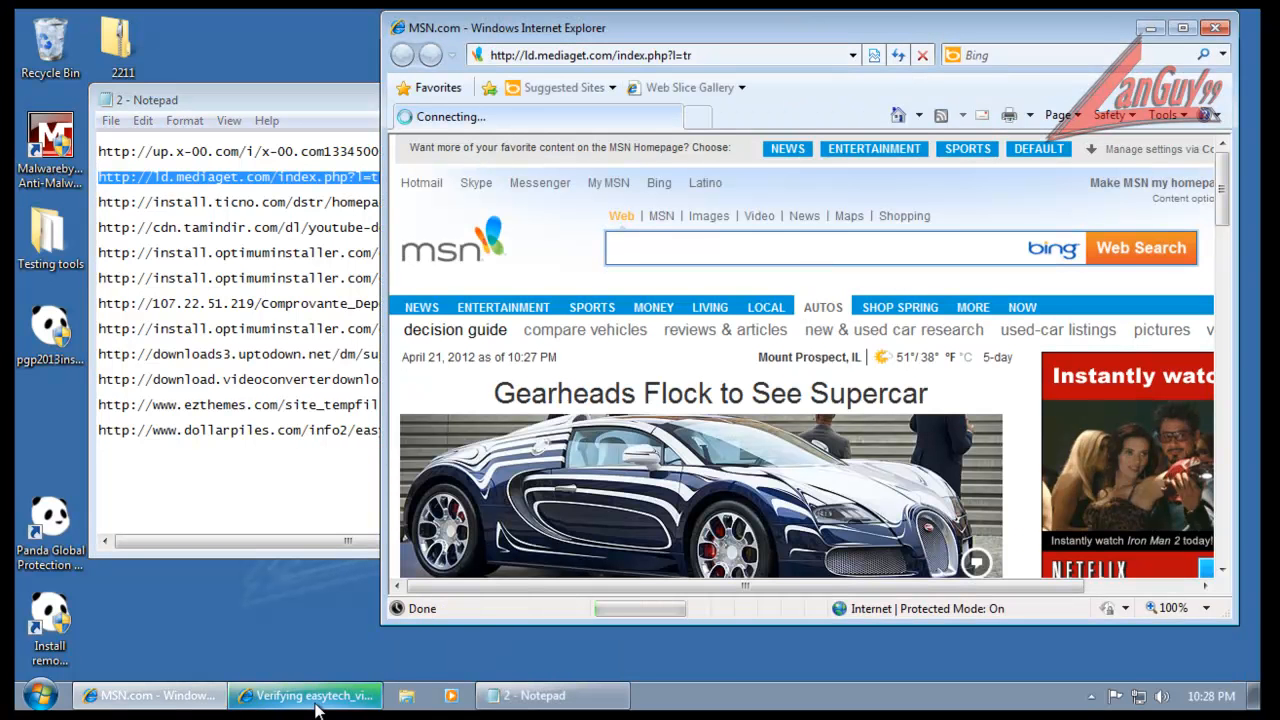
pyautogui.moveTo(318, 705)
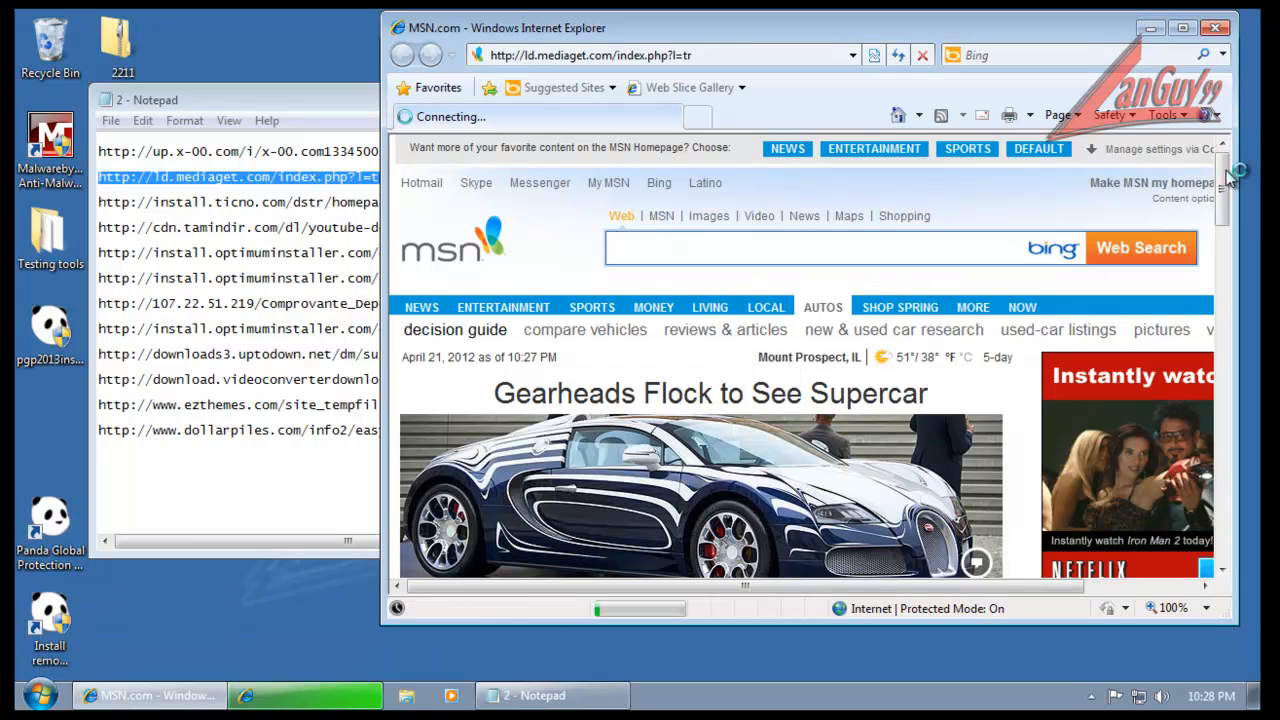
pyautogui.scroll(-1, 1230, 175)
pyautogui.click(608, 368)
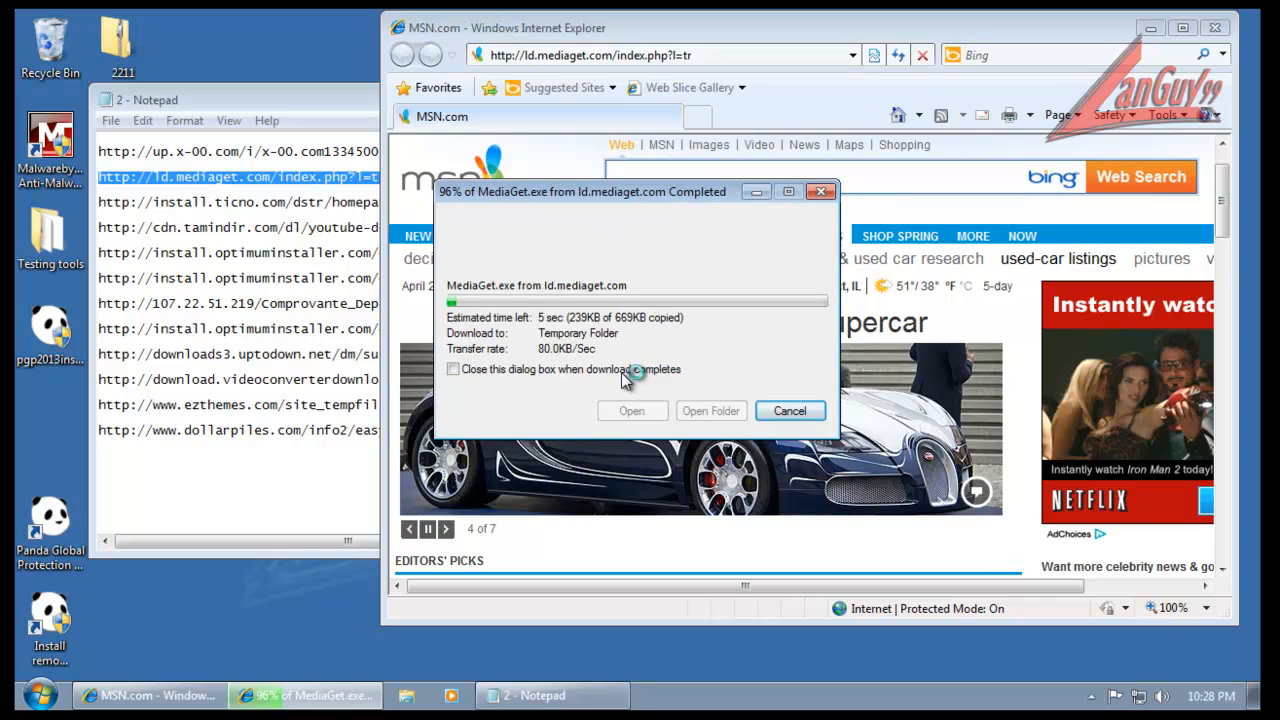
# - Minimize the Easy Tech Videos window and allow the MediaGet download from the unknown publisher to run
pyautogui.click(1091, 696)
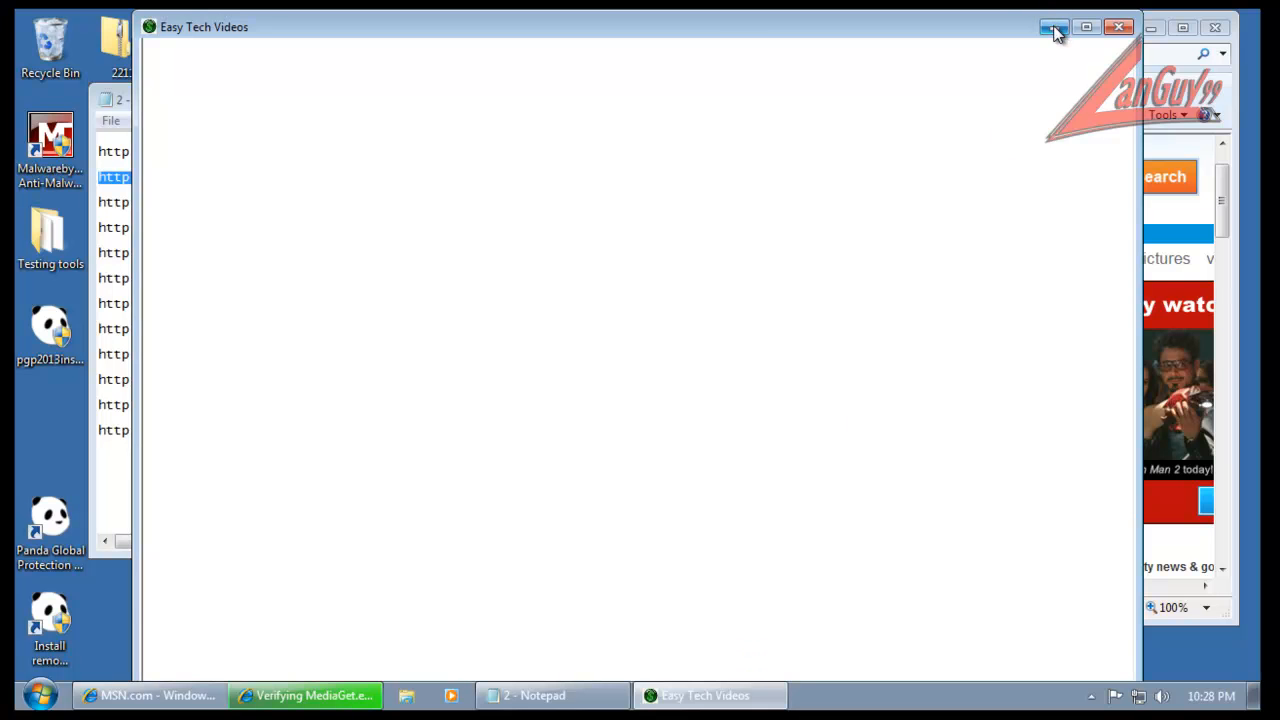
pyautogui.click(1055, 30)
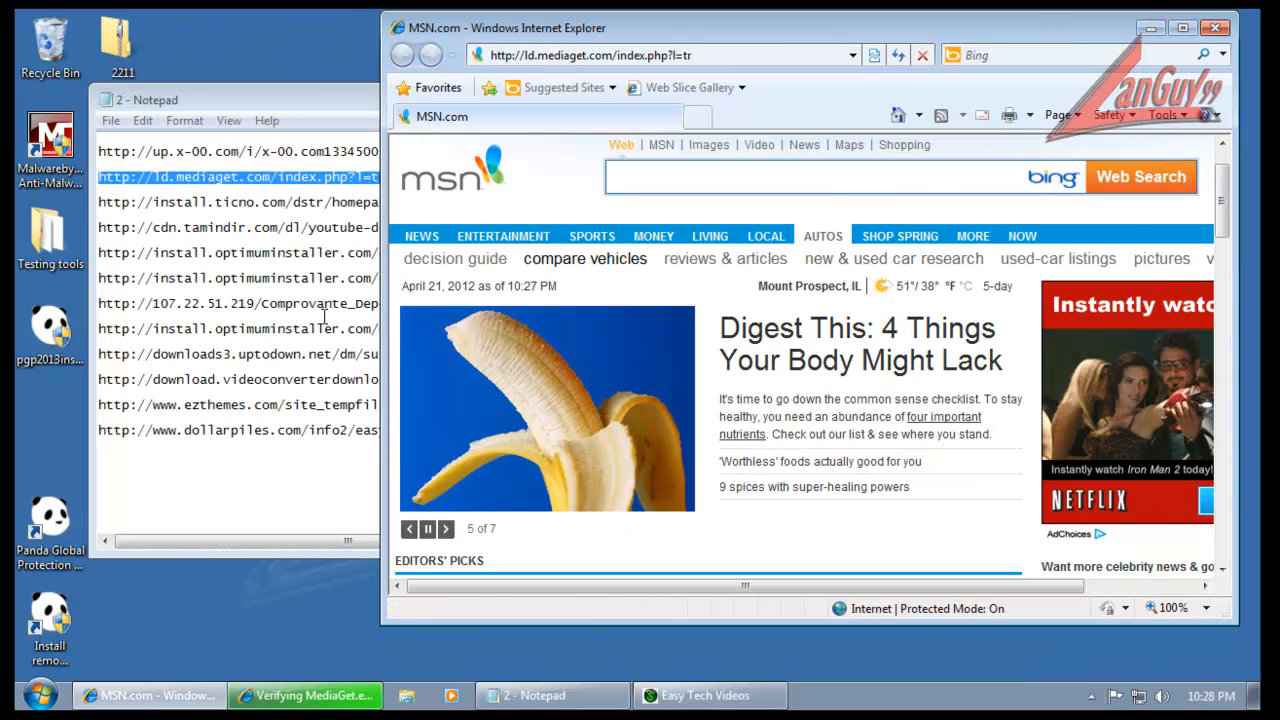
pyautogui.click(313, 105)
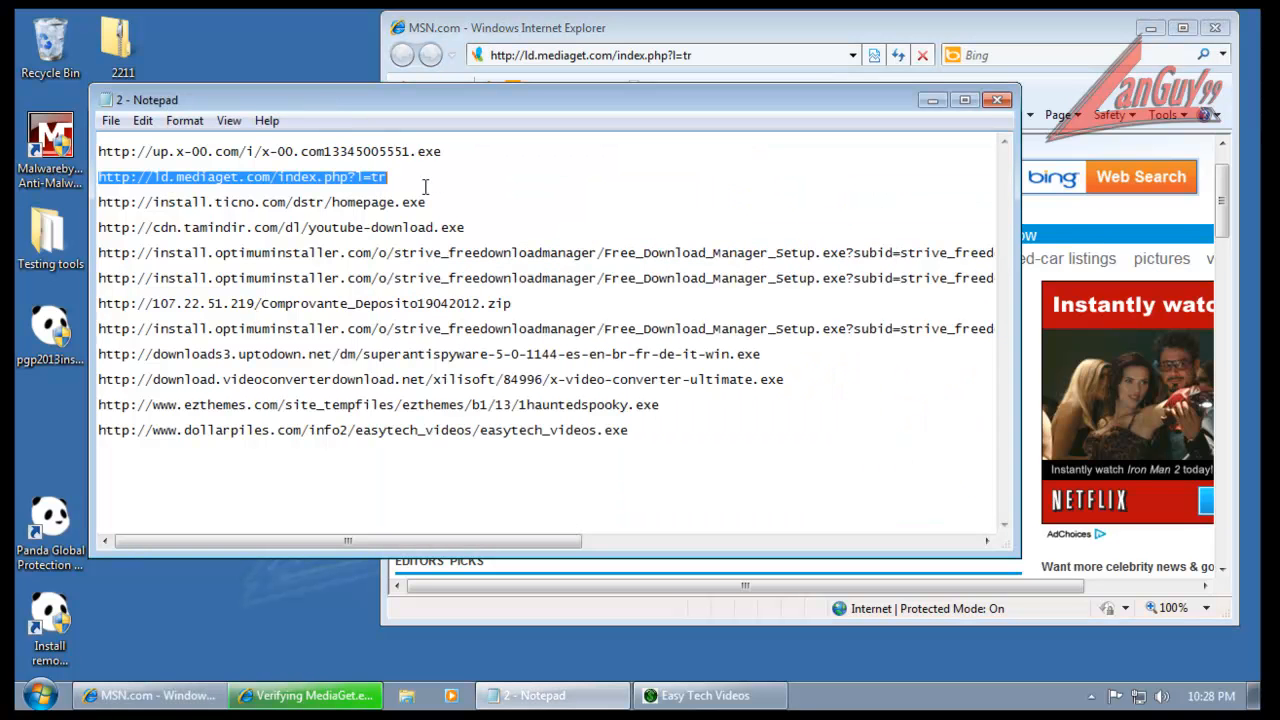
pyautogui.rightClick(372, 181)
pyautogui.click(312, 700)
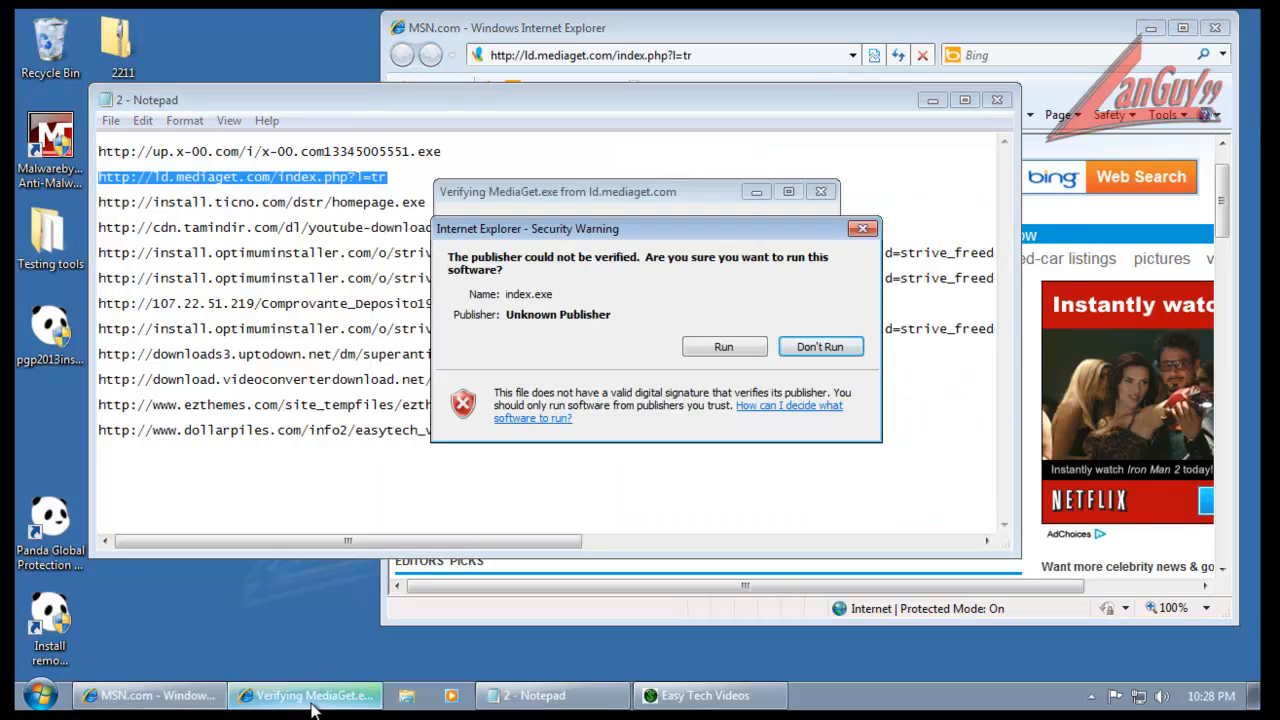
pyautogui.click(724, 346)
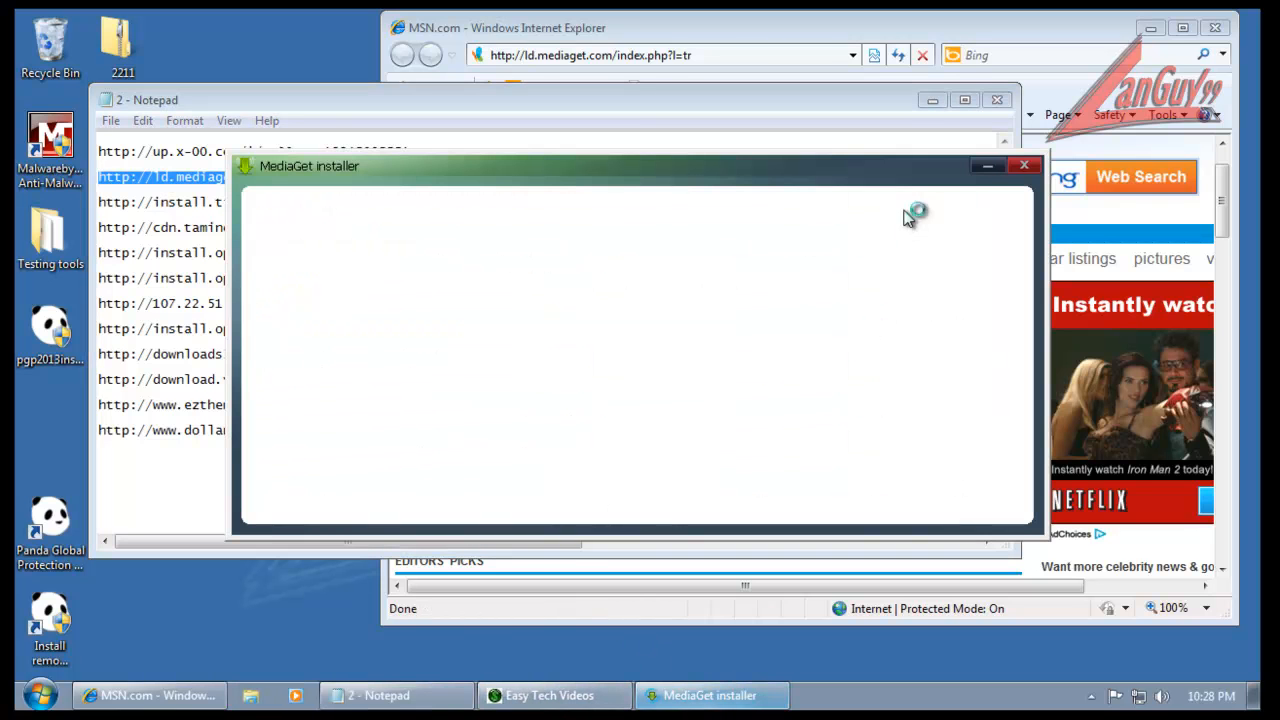
pyautogui.click(741, 96)
pyautogui.click(452, 206)
pyautogui.hotkey('shift', 'Home')
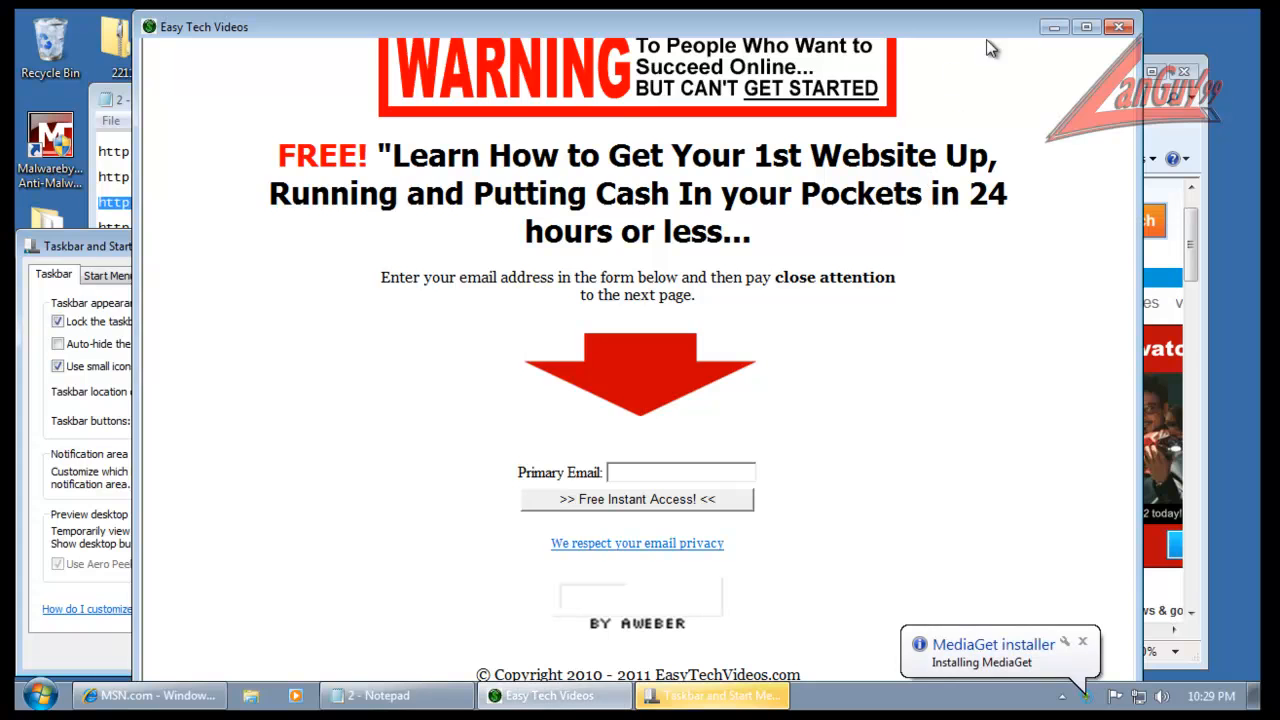
# - Close the Easy Tech Videos window and dismiss the leftover Taskbar and Start Menu Properties dialog
pyautogui.click(1122, 30)
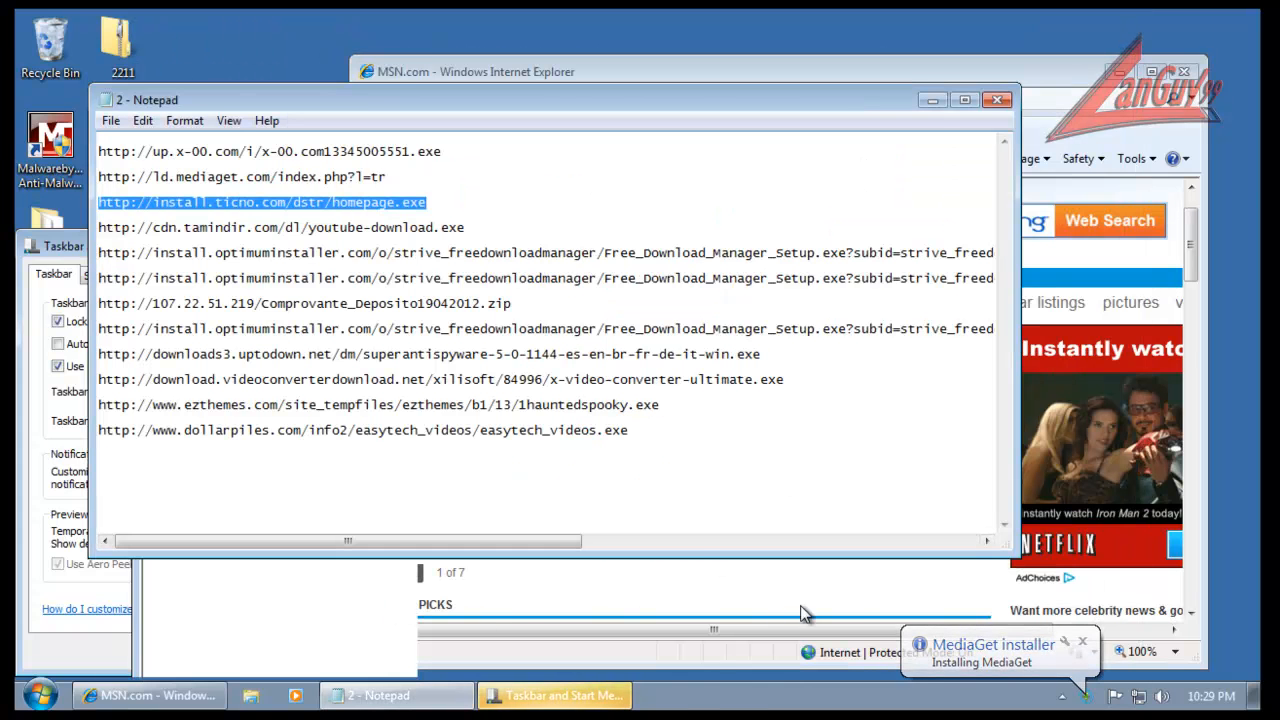
pyautogui.click(338, 612)
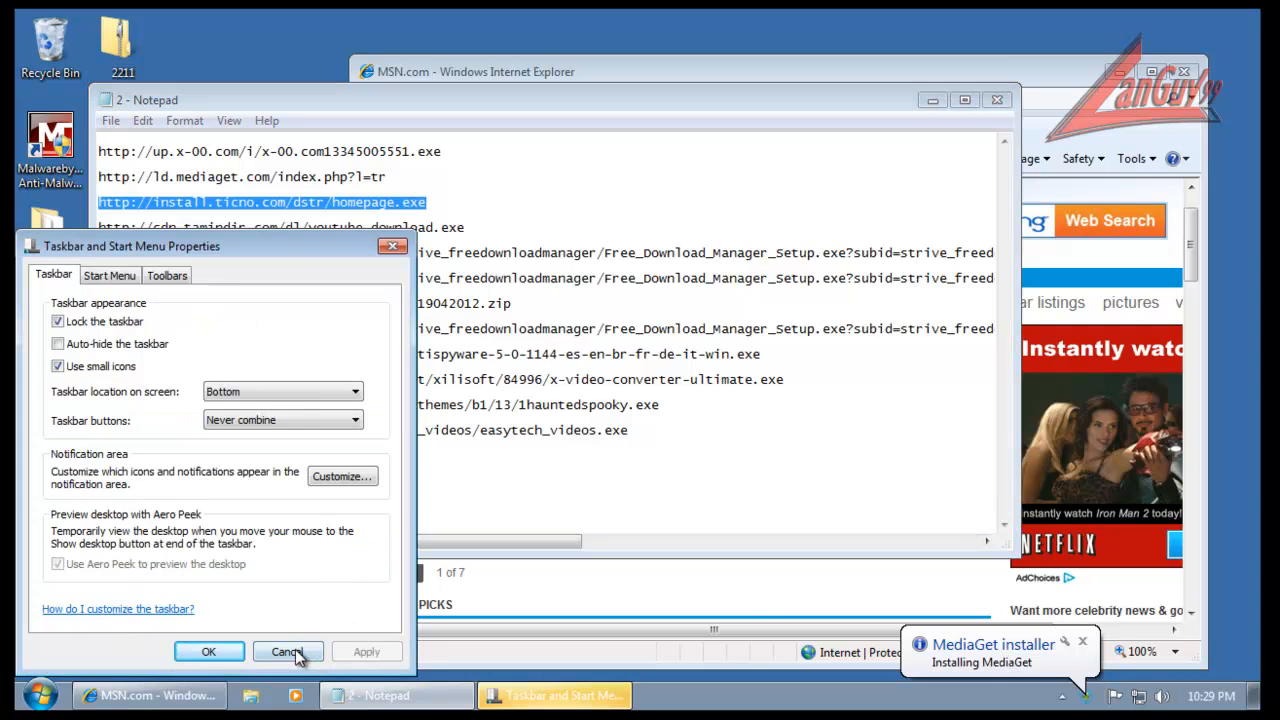
pyautogui.click(287, 651)
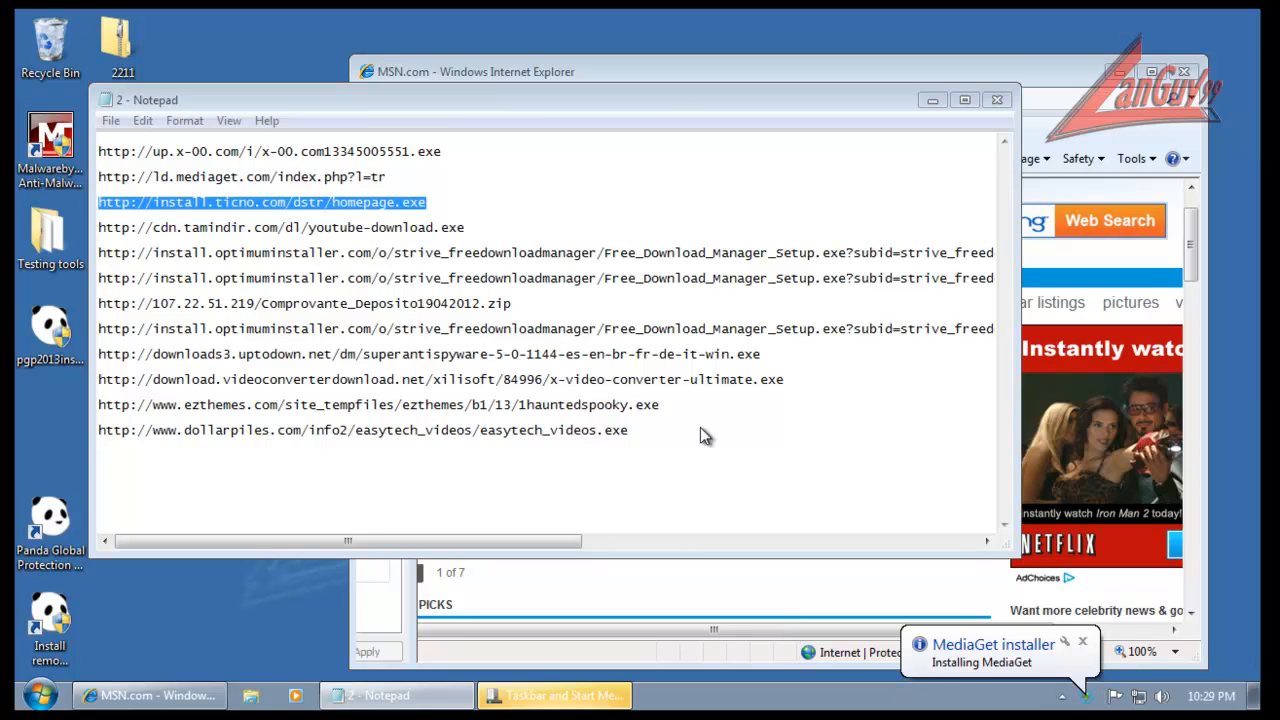
# - Clear the text selection in Notepad and move its window down so the browser's address bar is uncovered
pyautogui.moveTo(660, 97); pyautogui.dragTo(630, 229)
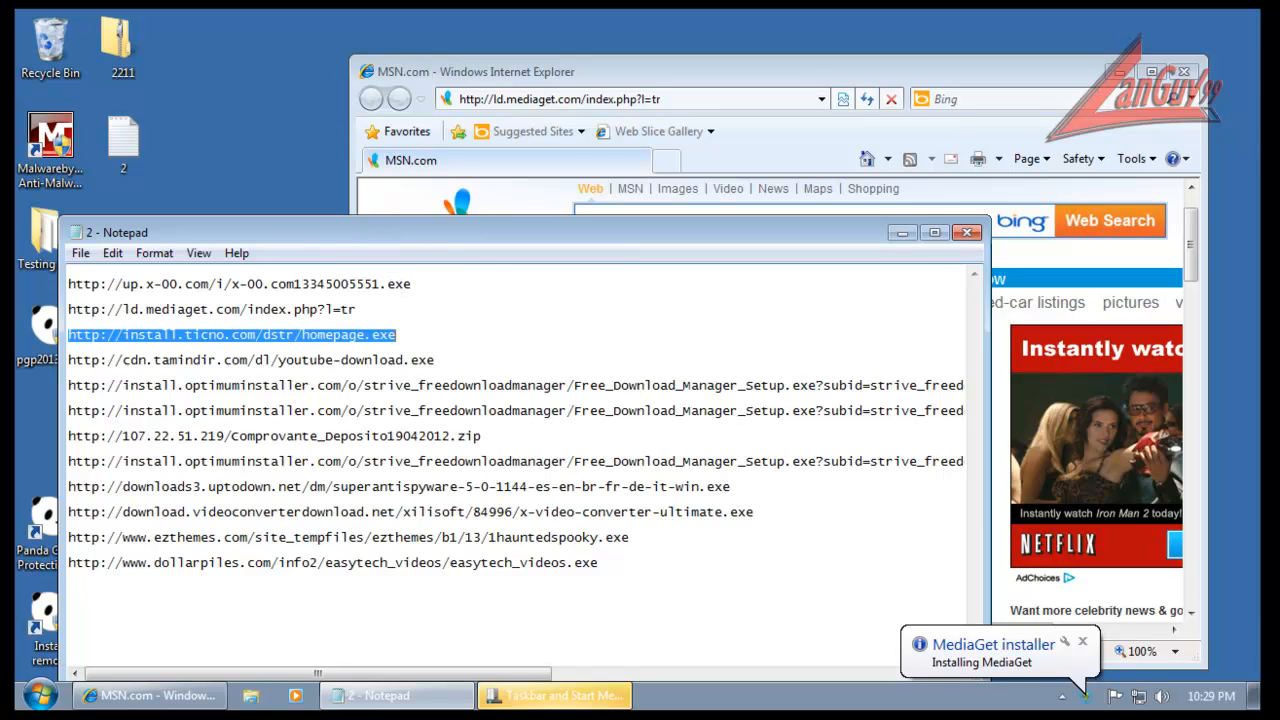
pyautogui.click(823, 113)
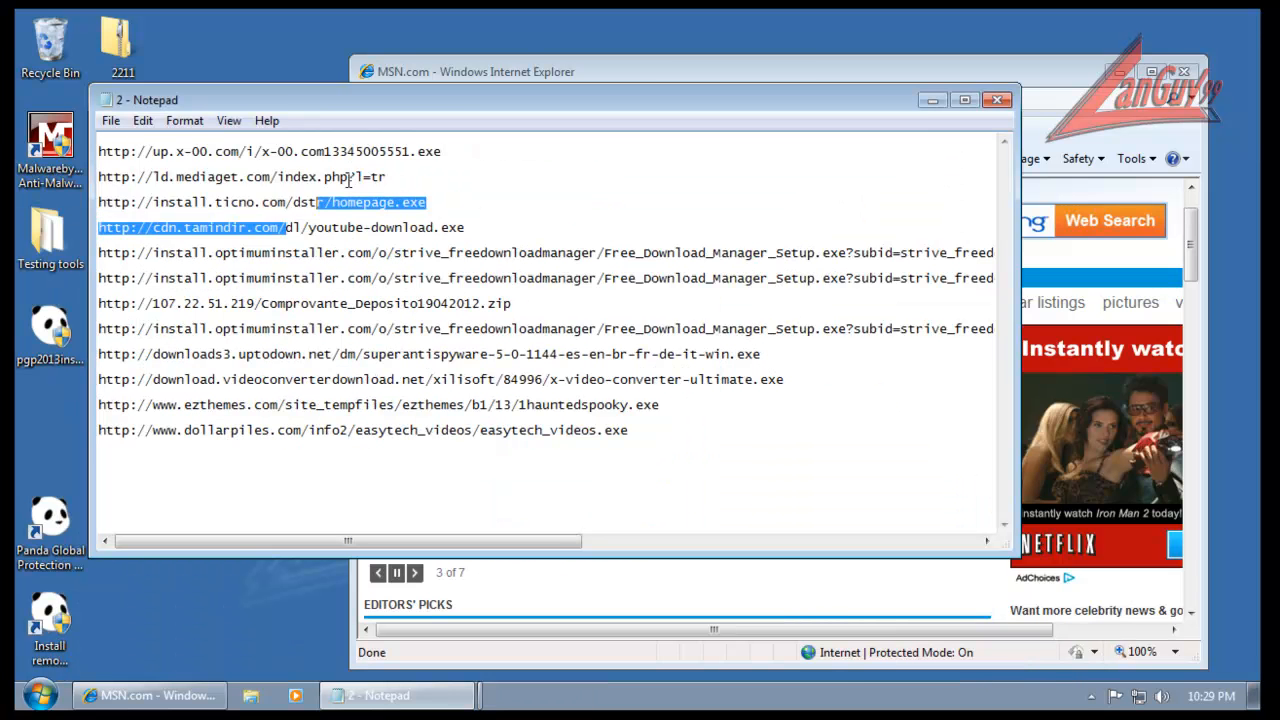
pyautogui.moveTo(348, 180); pyautogui.dragTo(349, 179)
pyautogui.click(430, 193)
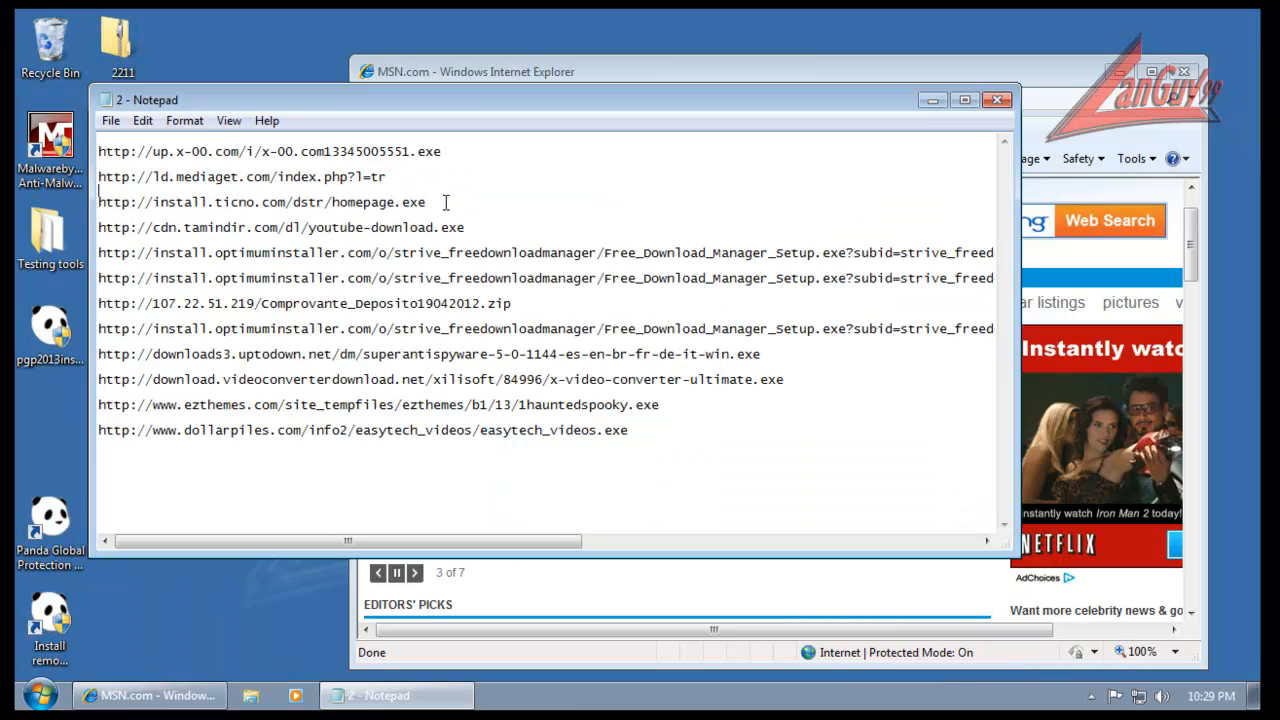
pyautogui.moveTo(514, 105); pyautogui.dragTo(498, 164)
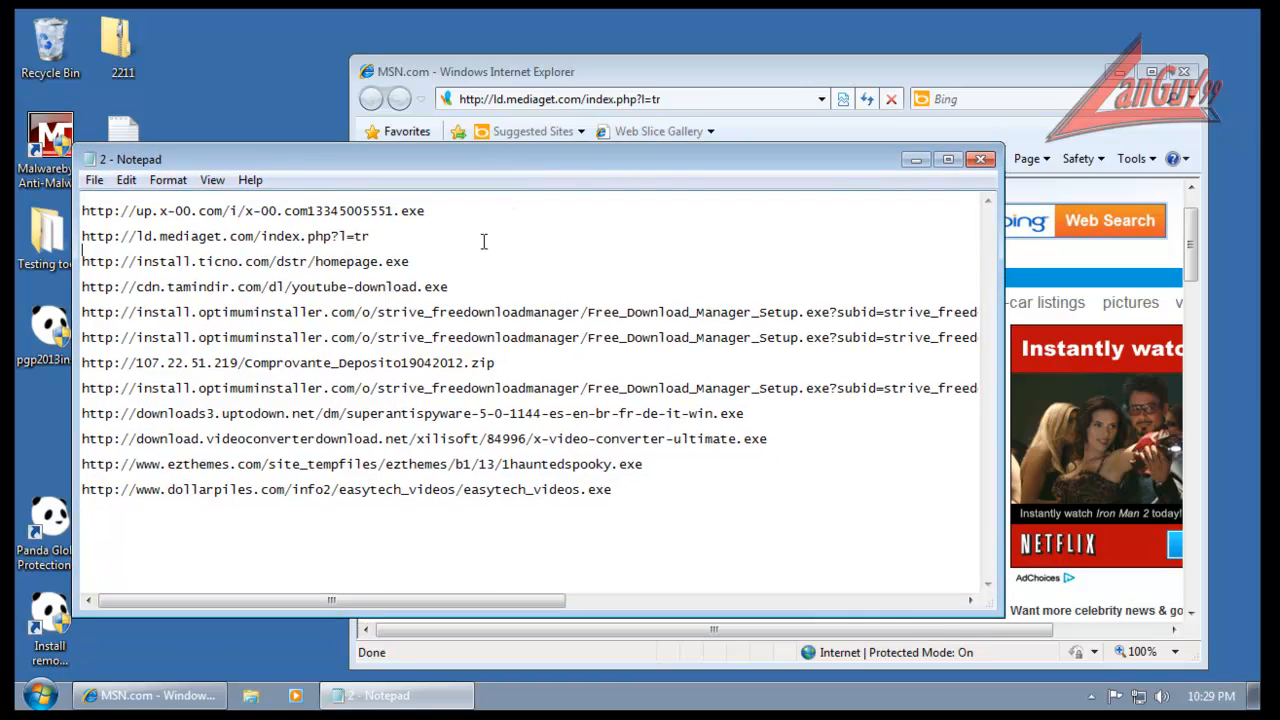
pyautogui.moveTo(413, 262); pyautogui.dragTo(408, 245)
pyautogui.hotkey('ctrl', 'c')
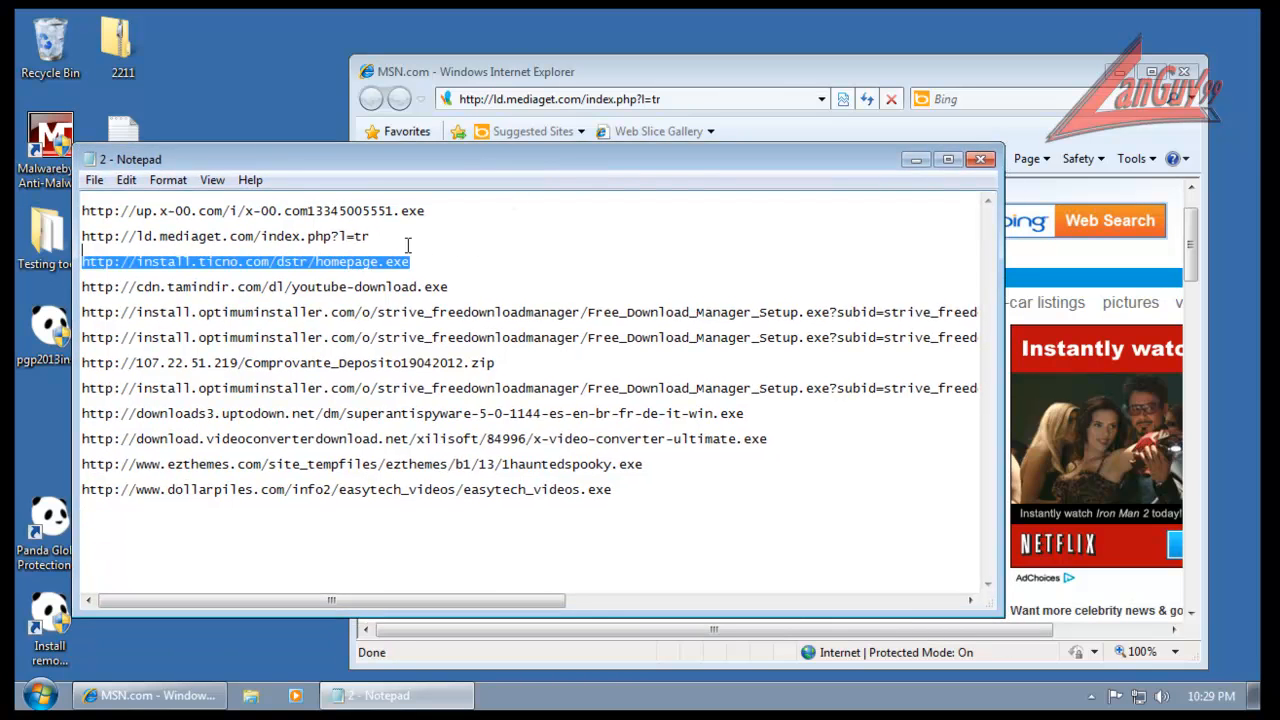
pyautogui.click(655, 100)
pyautogui.hotkey('ctrl', 'v')
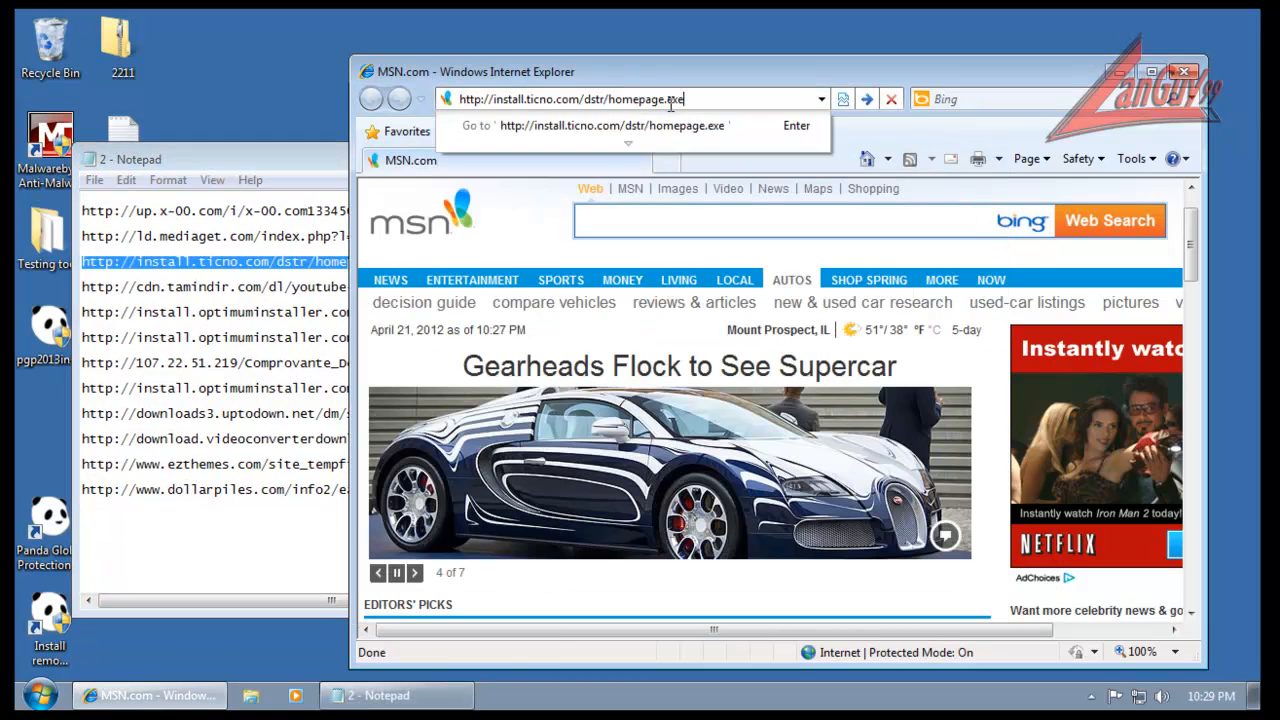
pyautogui.press('Return')
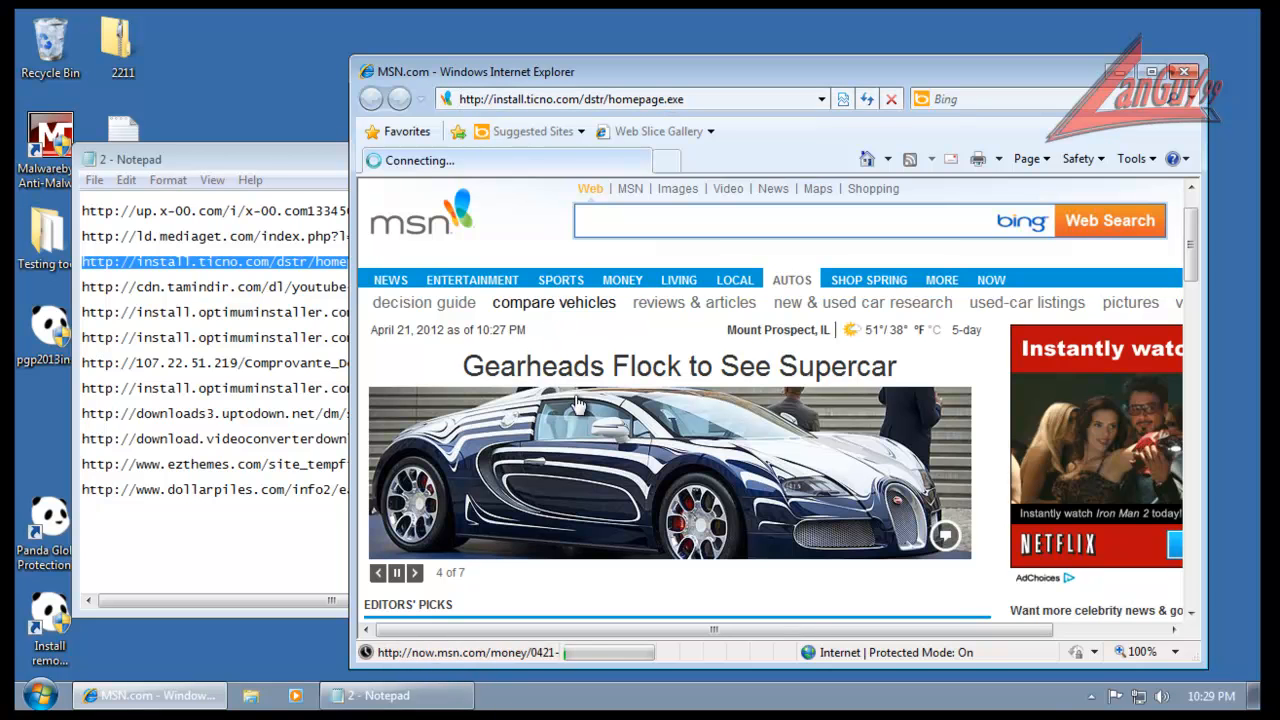
# - Run the homepage.exe file offered by install.ticno.com
pyautogui.moveTo(1190, 270); pyautogui.dragTo(1196, 286)
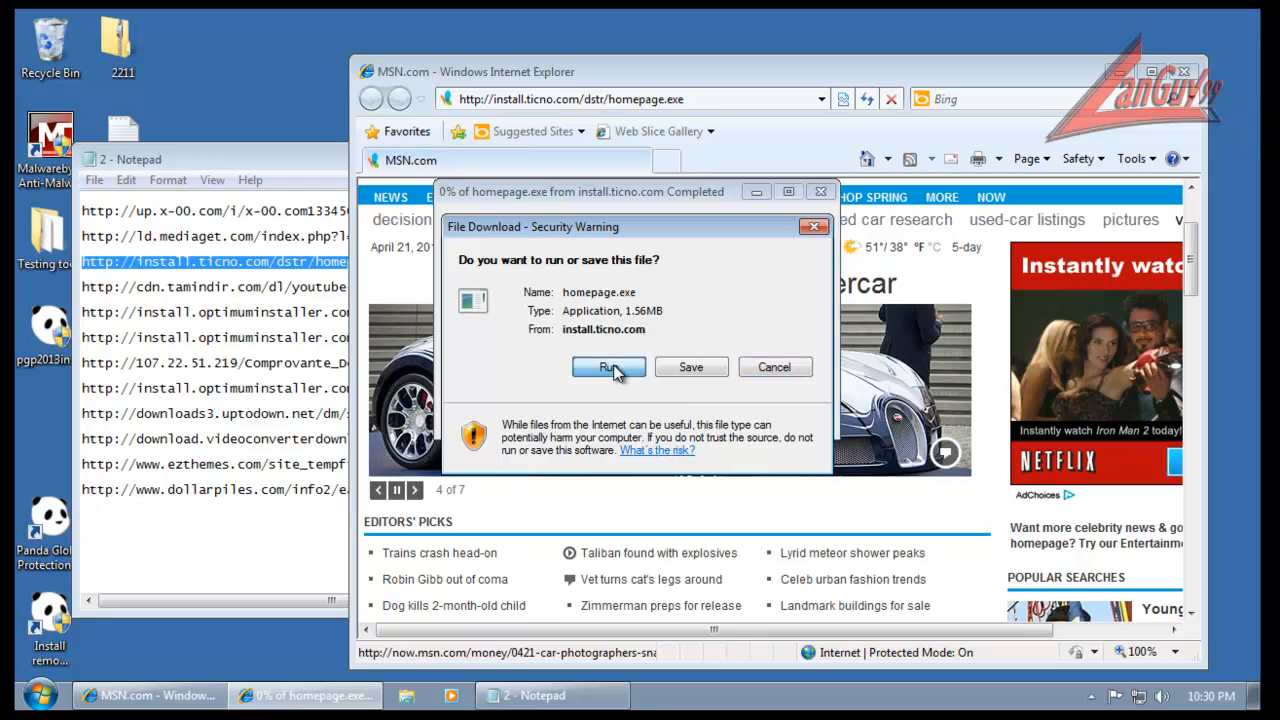
pyautogui.click(614, 367)
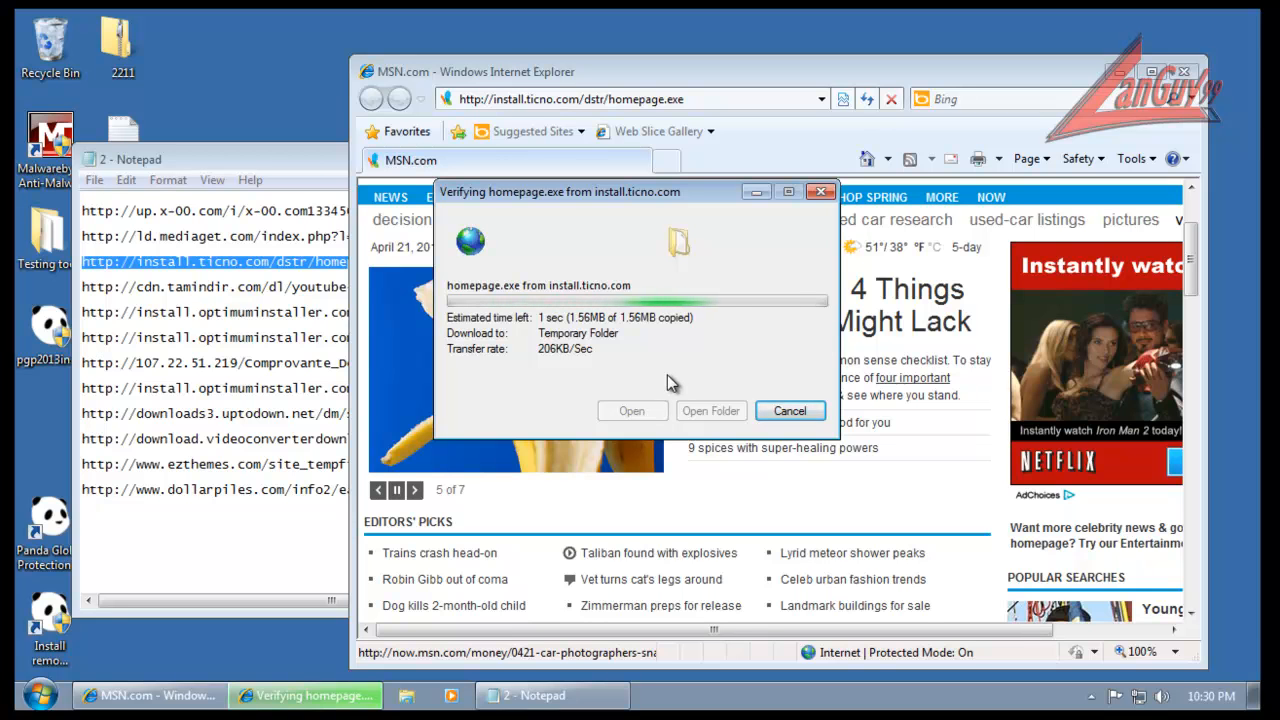
pyautogui.click(250, 273)
pyautogui.hotkey('shift', 'End')
pyautogui.hotkey('ctrl', 'c')
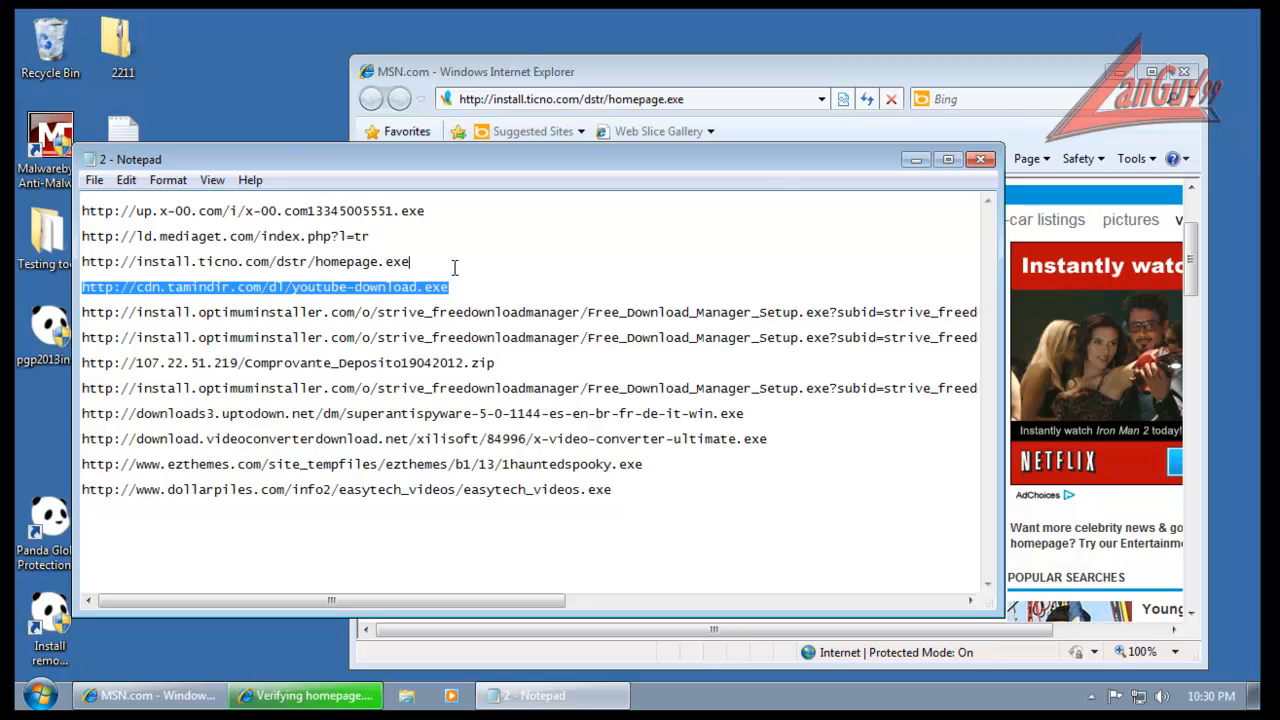
pyautogui.click(565, 99)
pyautogui.hotkey('ctrl', 'v')
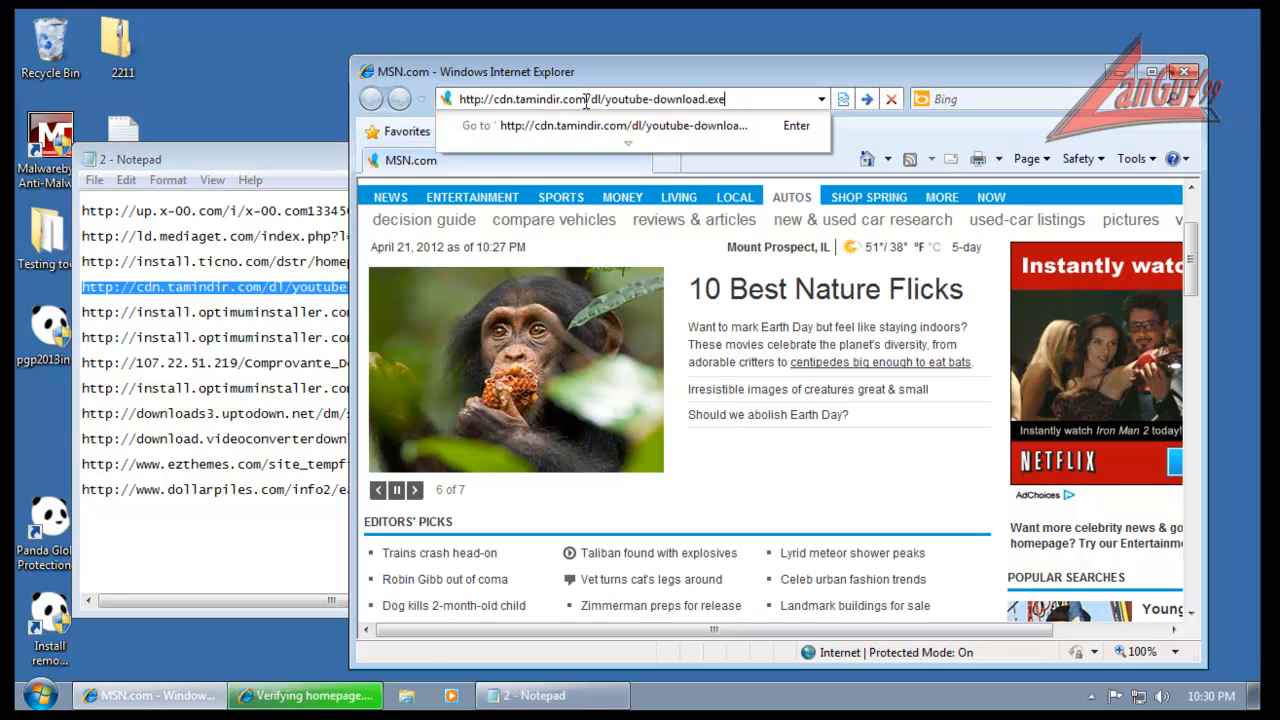
pyautogui.press('Return')
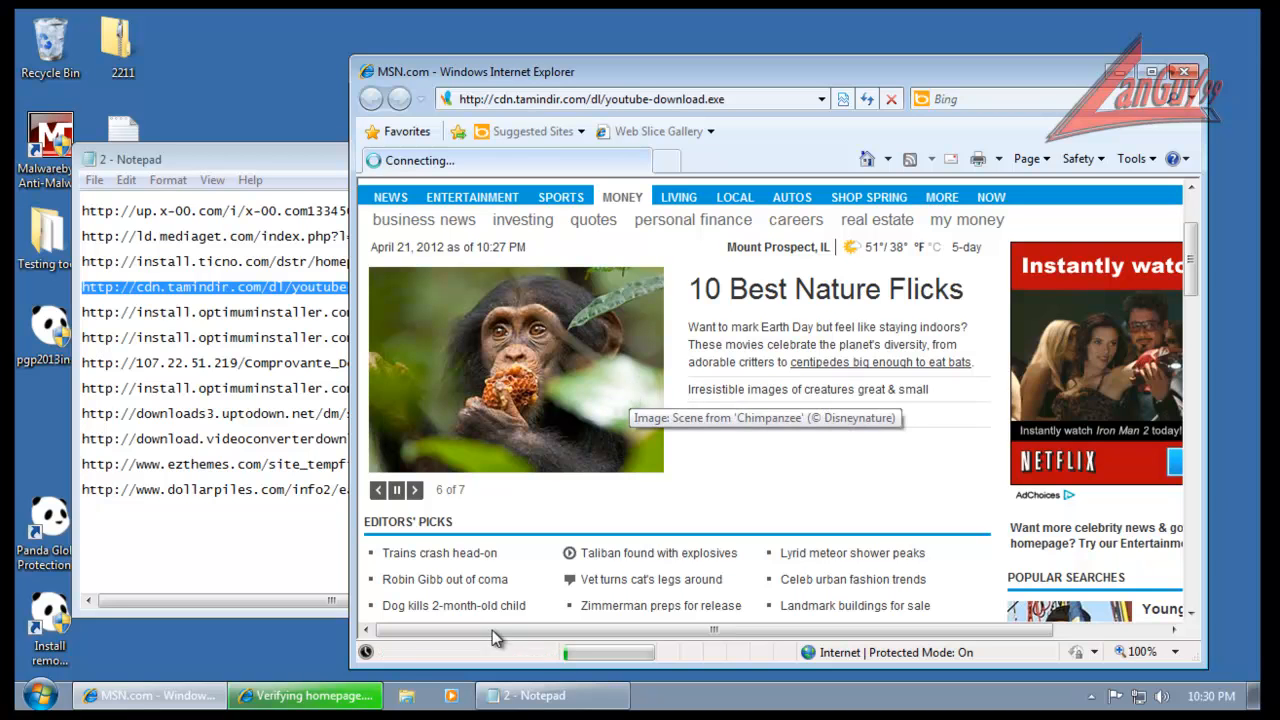
# - Run youtube-download.exe and allow Ticno Homepage to make changes to the computer
pyautogui.moveTo(335, 703)
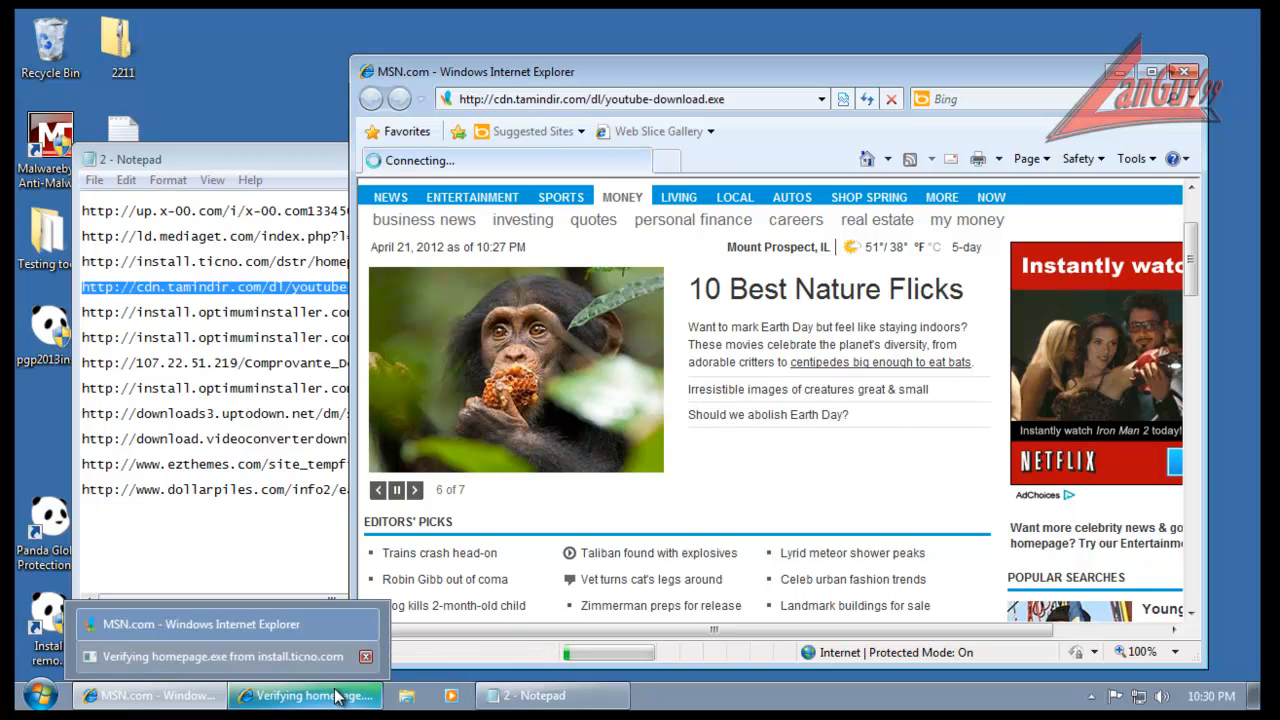
pyautogui.click(340, 695)
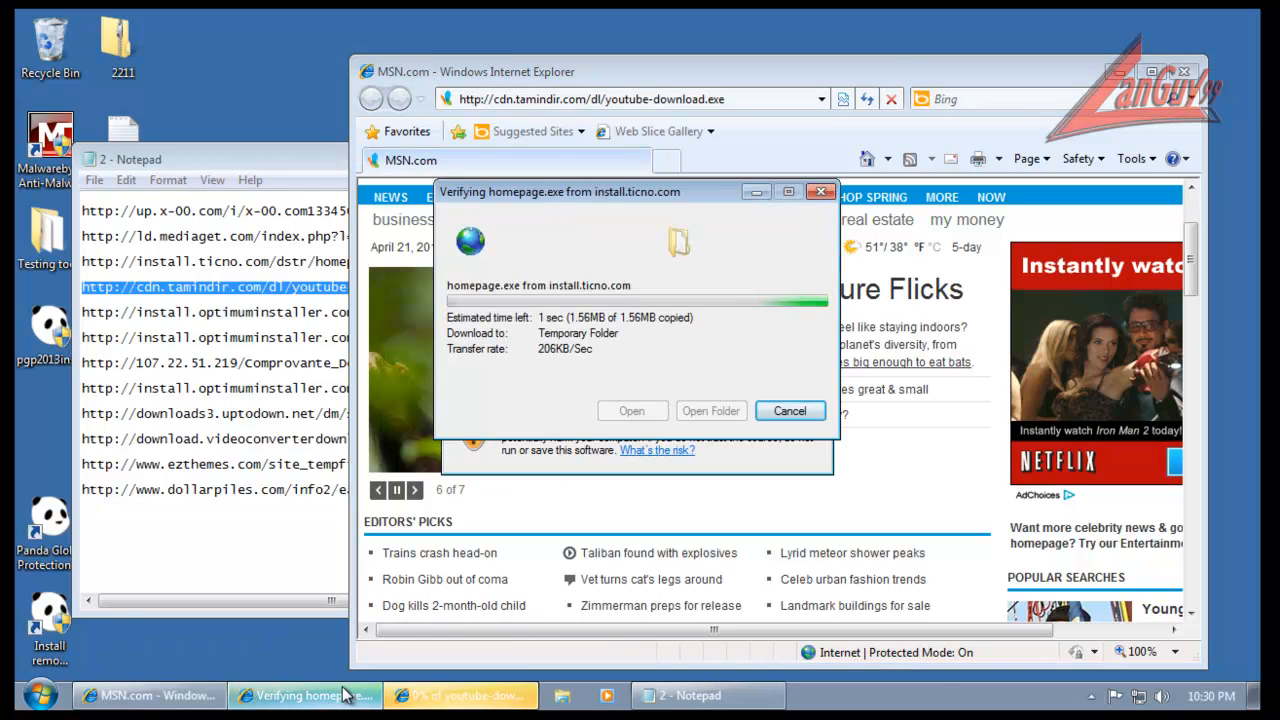
pyautogui.click(640, 376)
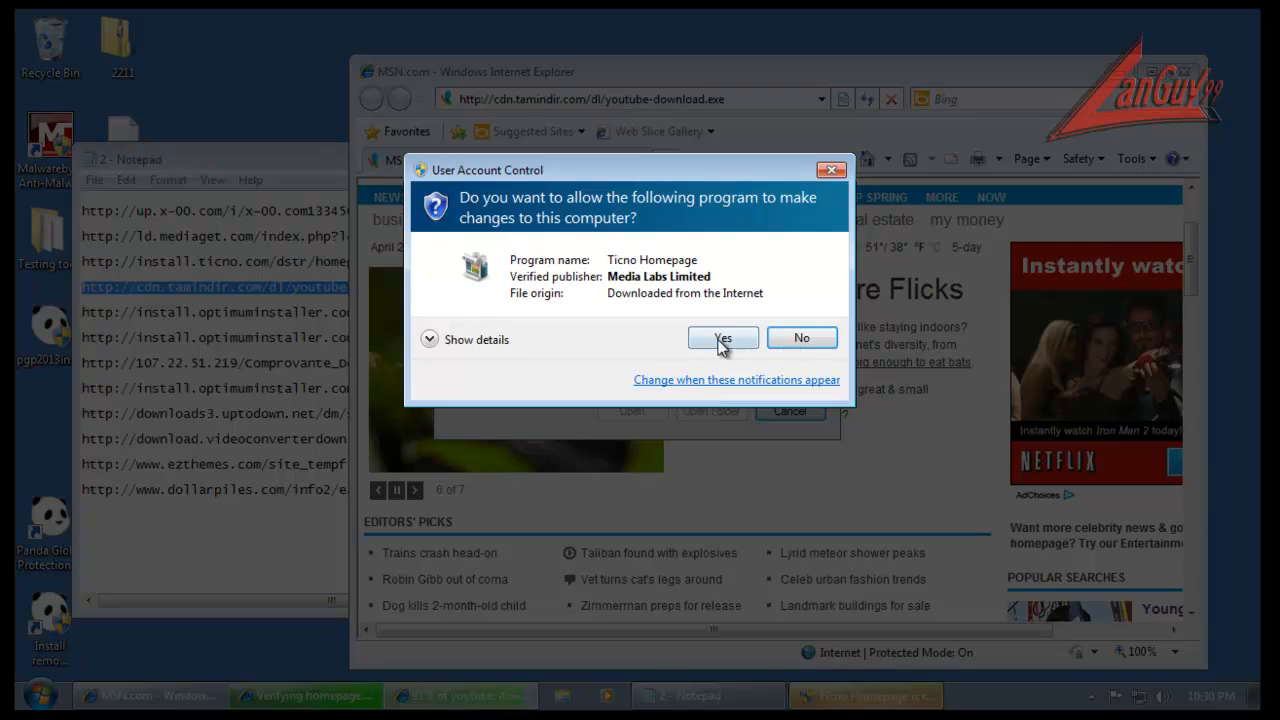
pyautogui.click(722, 340)
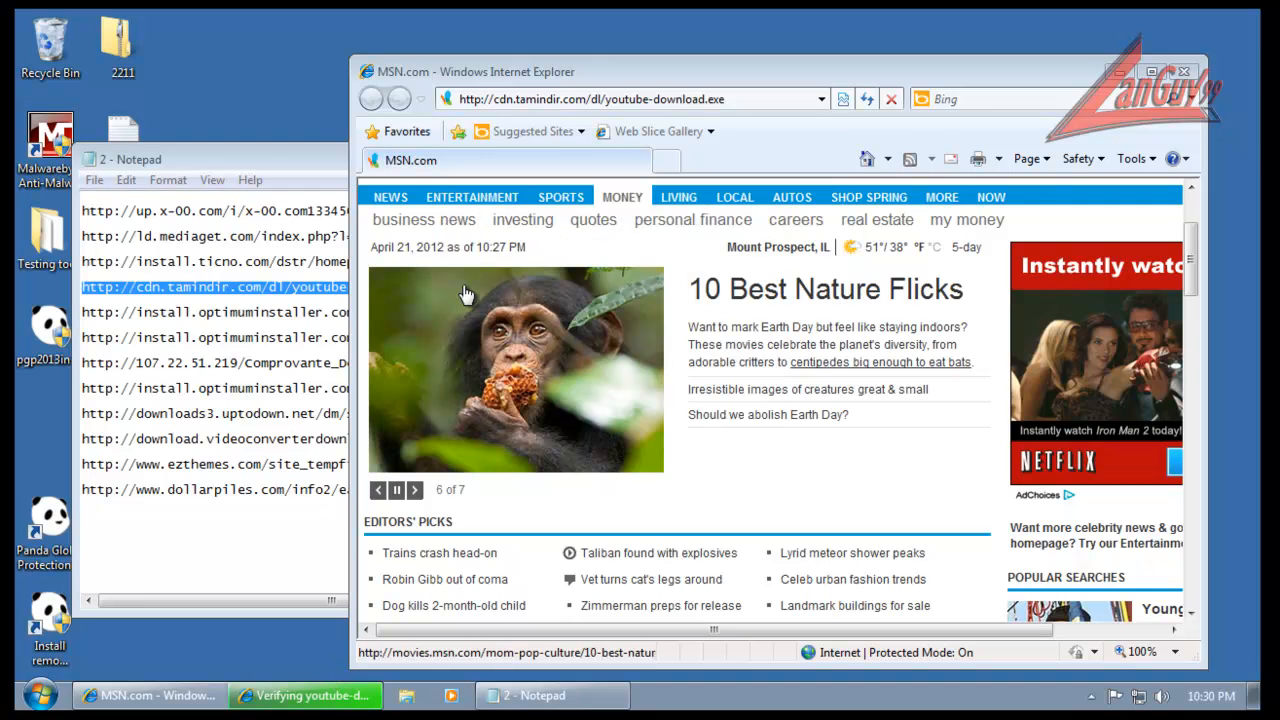
# - Select the first install.optimuminstaller.com Free_Download_Manager_Setup.exe link in the Notepad list
pyautogui.click(337, 163)
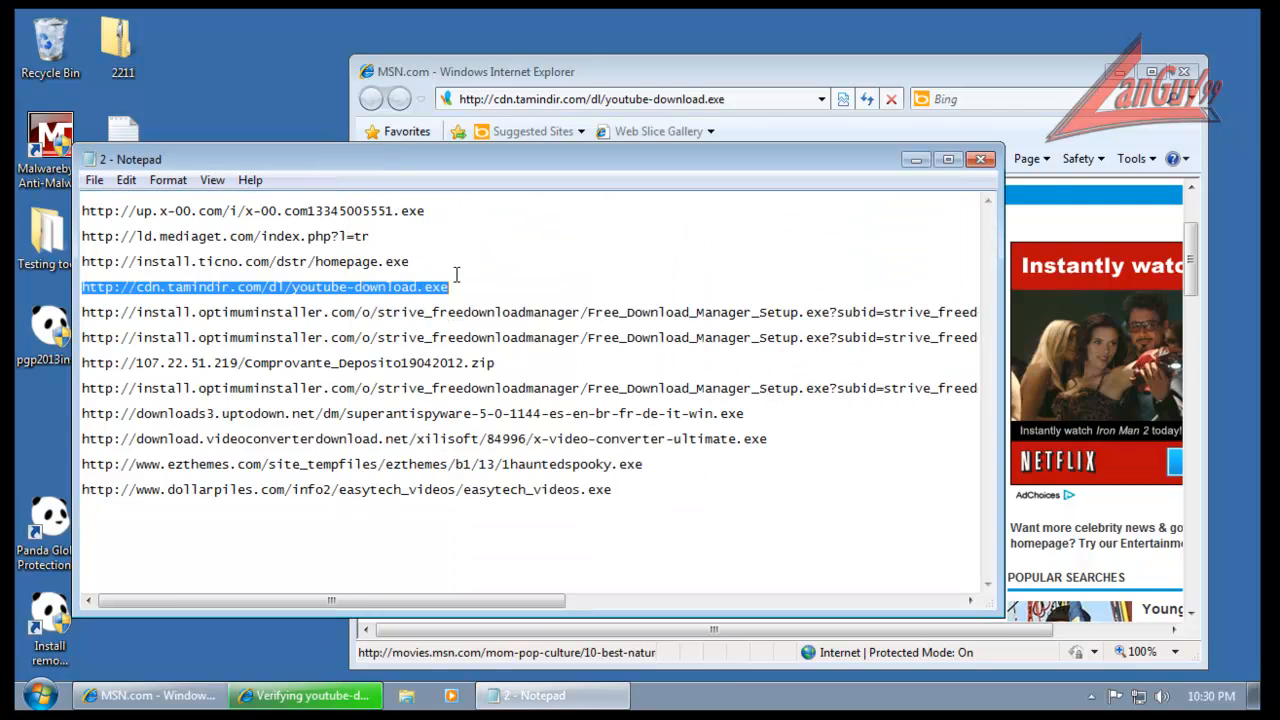
pyautogui.click(722, 312)
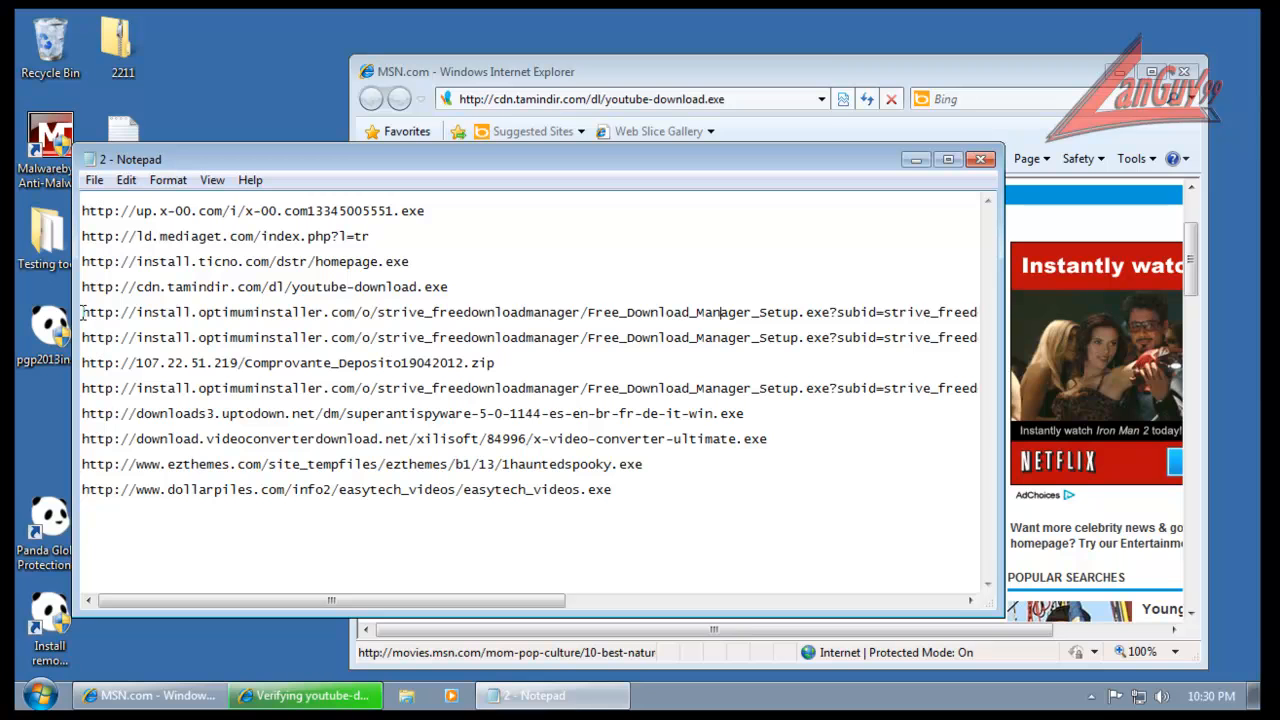
pyautogui.hotkey('shift', 'End')
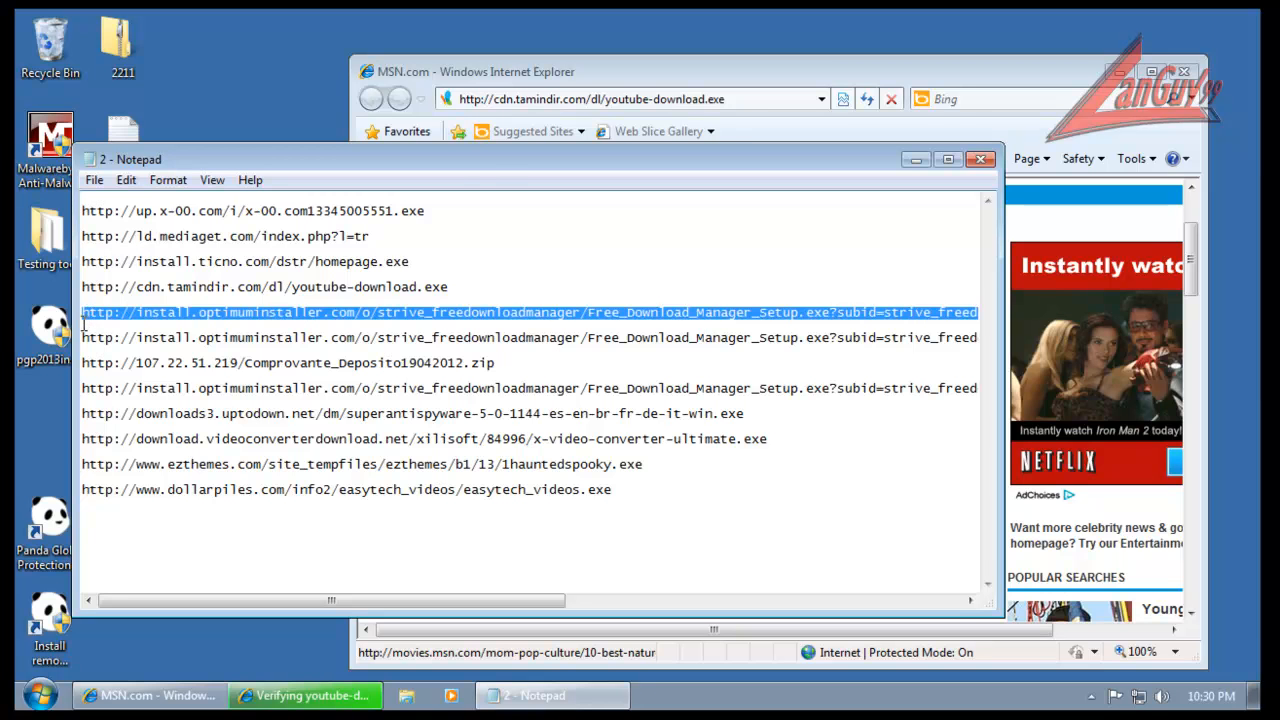
# - Refuse the Internet Explorer start page modification in the Panda hijack alert with "Don't allow settings to be modified"
pyautogui.click(586, 99)
pyautogui.click(330, 700)
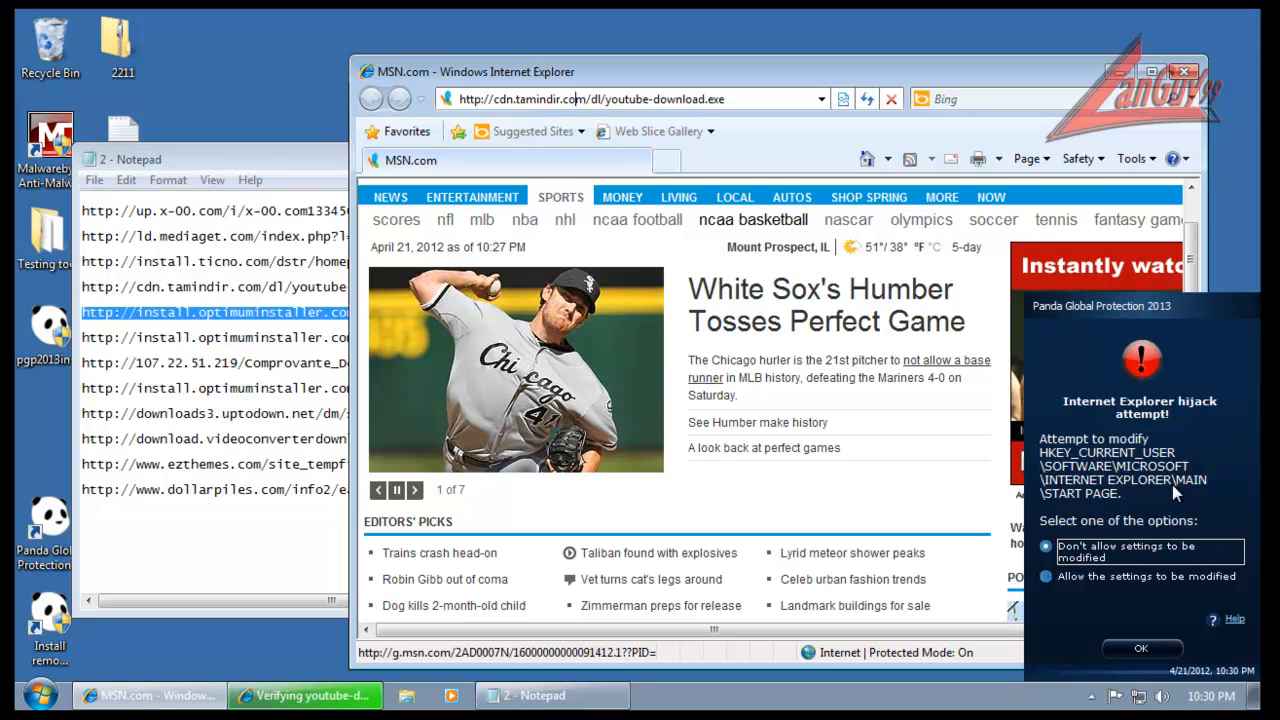
pyautogui.click(1142, 651)
# - Load the copied install.optimuminstaller.com Free_Download_Manager_Setup.exe link in Internet Explorer
pyautogui.click(616, 93)
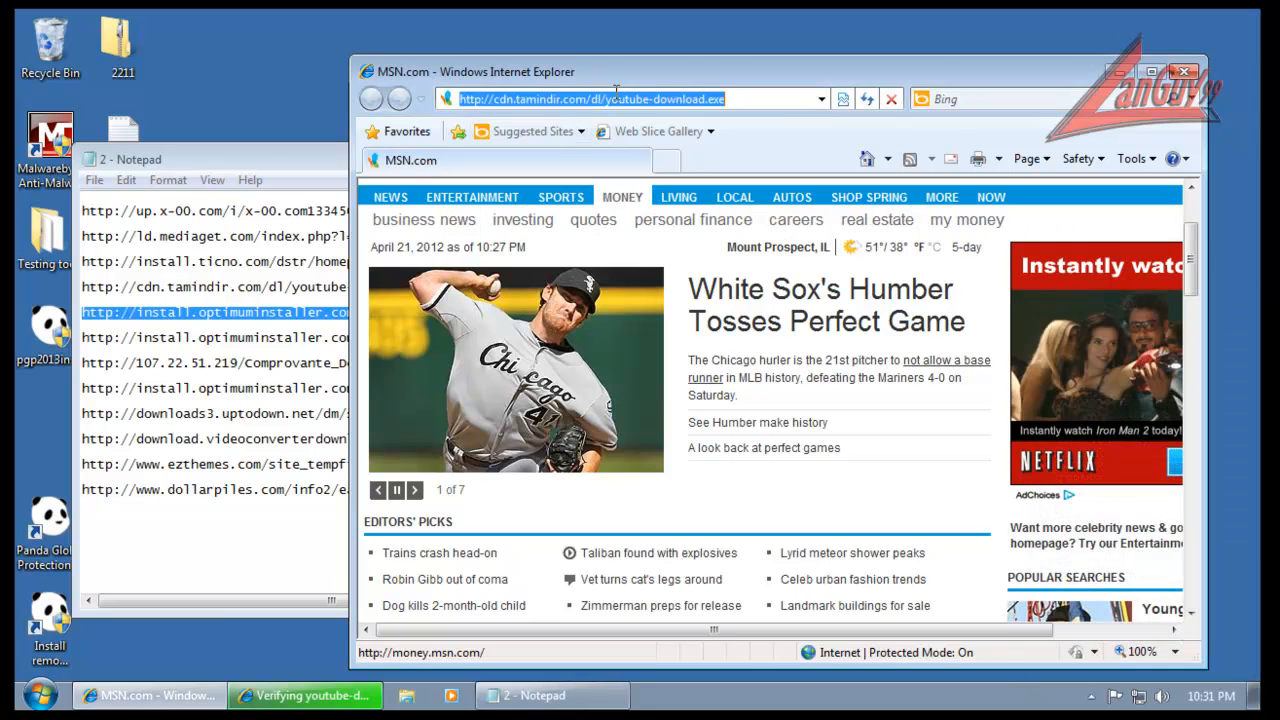
pyautogui.hotkey('ctrl', 'v')
pyautogui.press('Return')
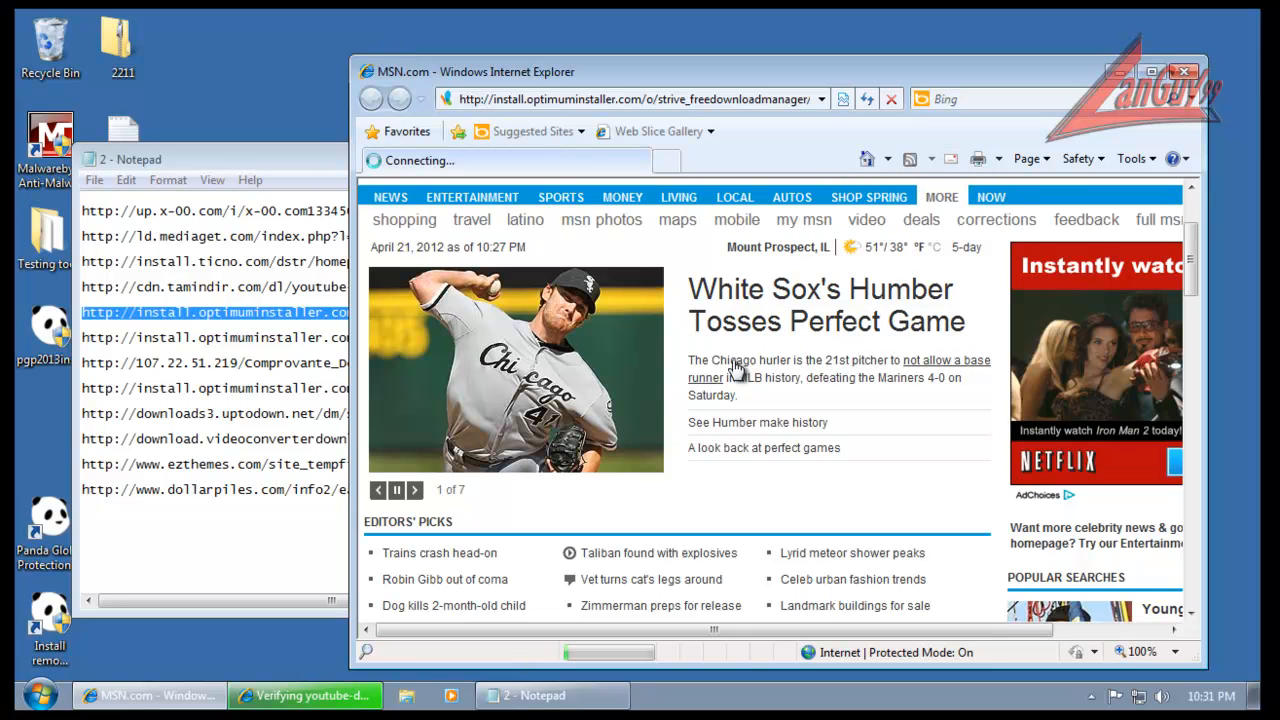
# - Copy the second install.optimuminstaller.com link from Notepad and bring up the youtube-download.exe download window
pyautogui.click(298, 337)
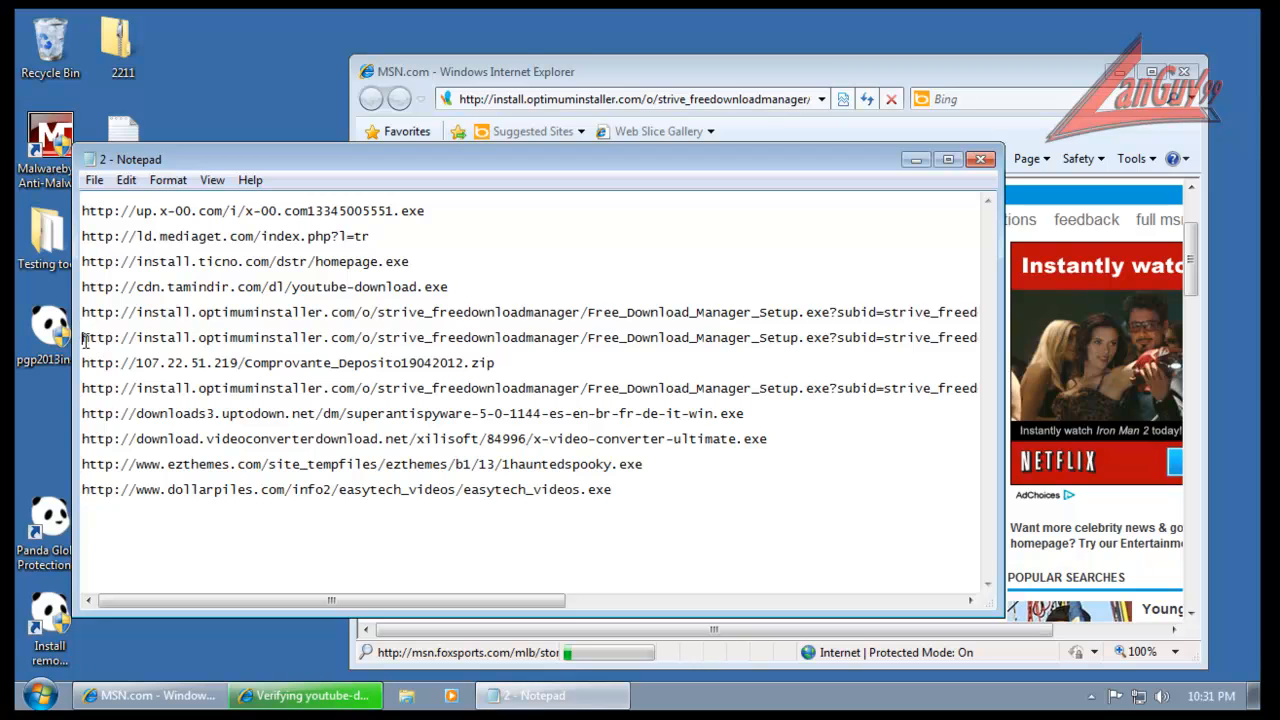
pyautogui.moveTo(84, 340); pyautogui.dragTo(85, 350)
pyautogui.hotkey('ctrl', 'c')
pyautogui.click(734, 66)
pyautogui.click(305, 695)
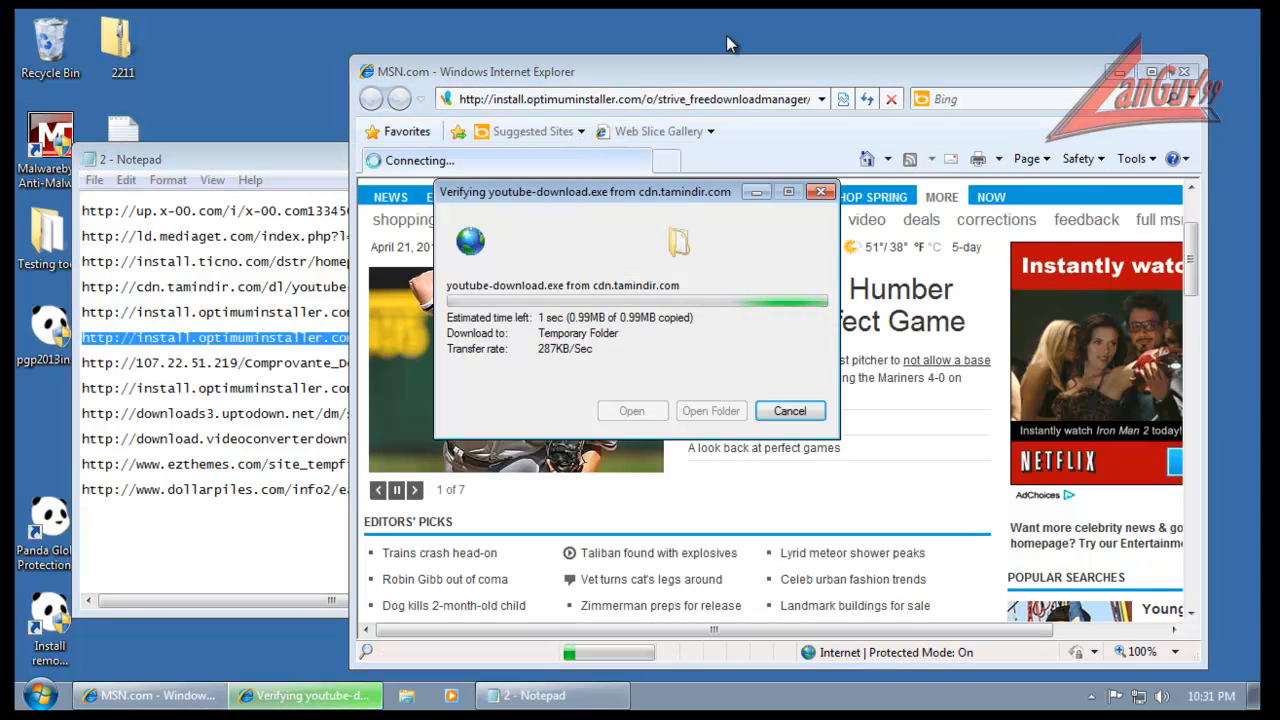
# - Start Task Manager and list the processes from all users, sorted by description
pyautogui.rightClick(852, 697)
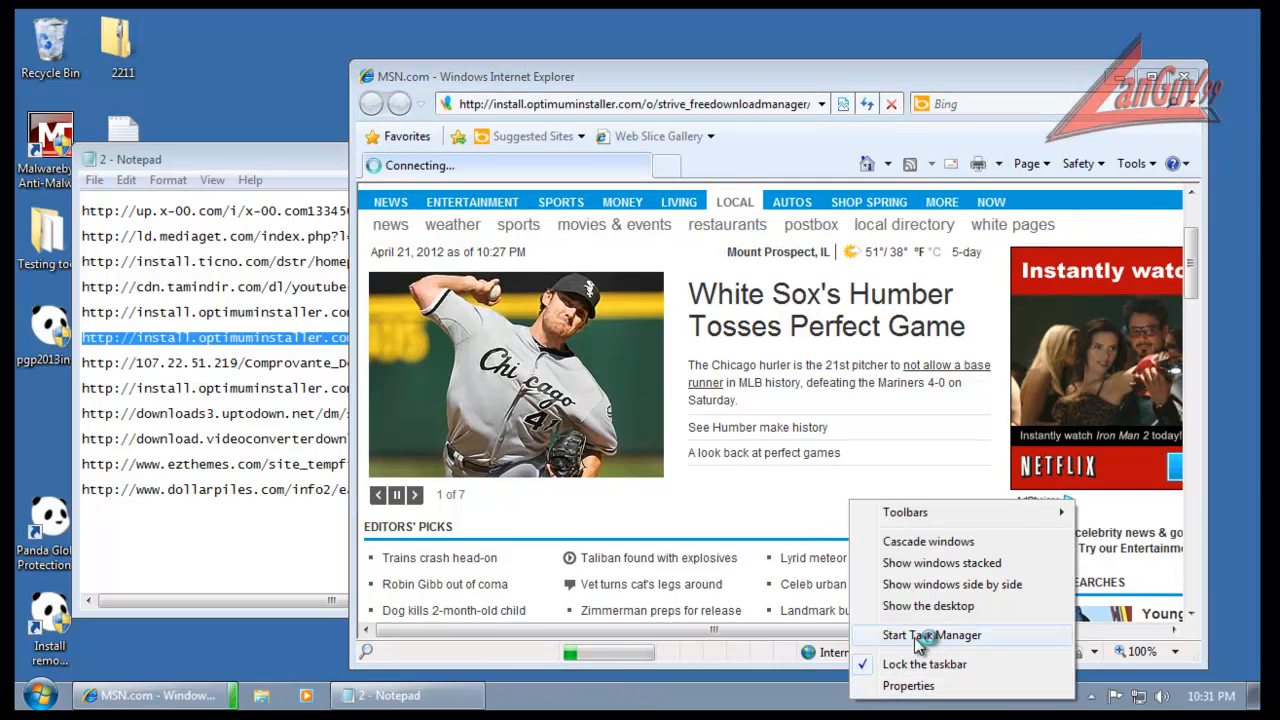
pyautogui.click(917, 636)
pyautogui.click(726, 382)
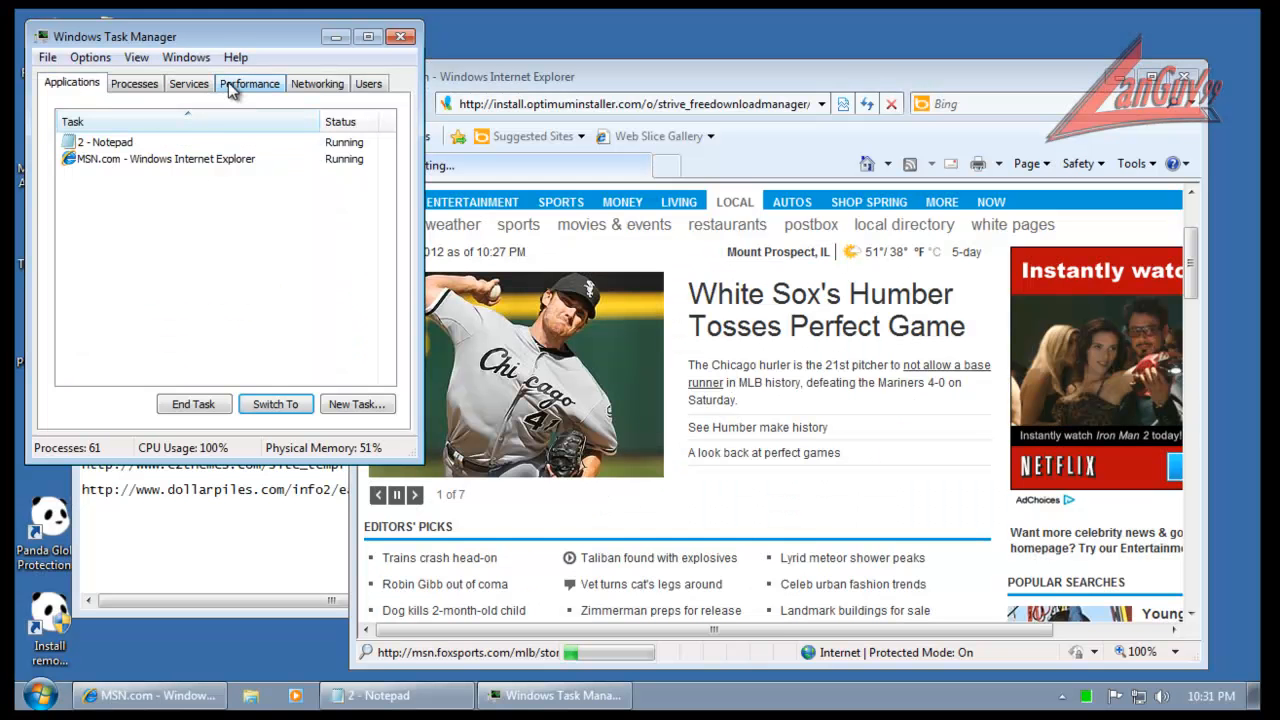
pyautogui.click(145, 83)
pyautogui.click(155, 404)
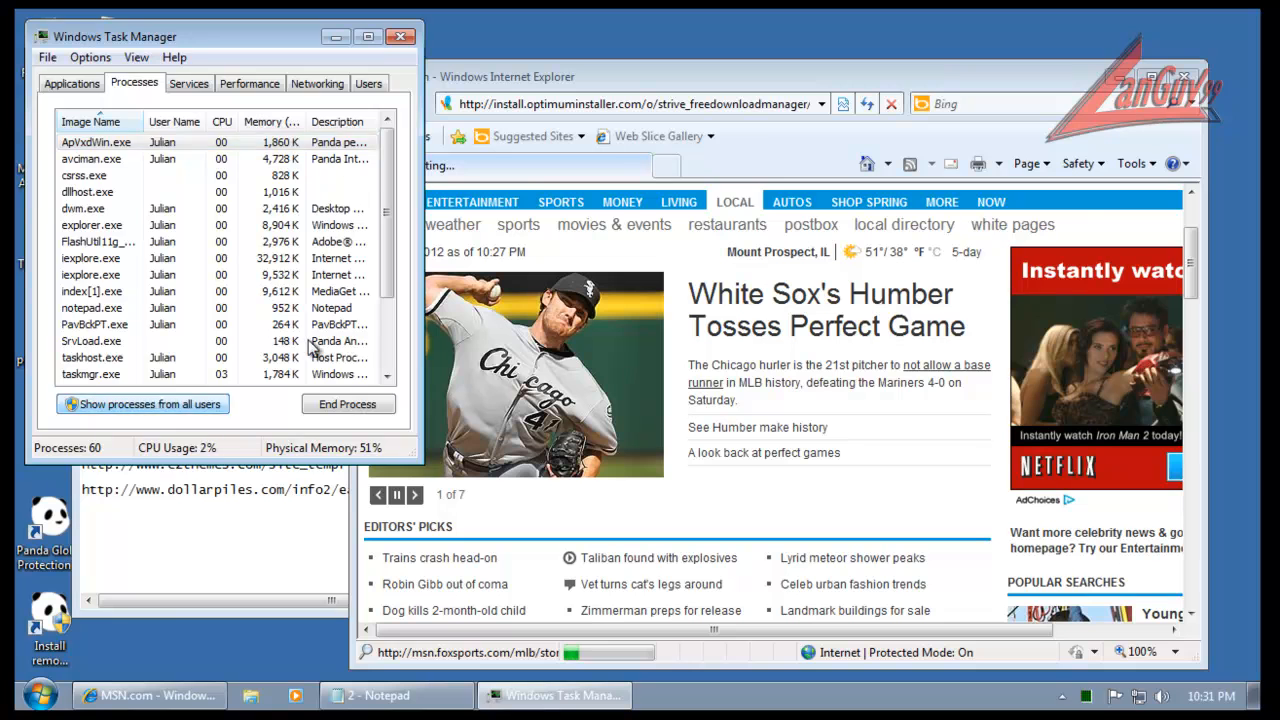
pyautogui.click(352, 122)
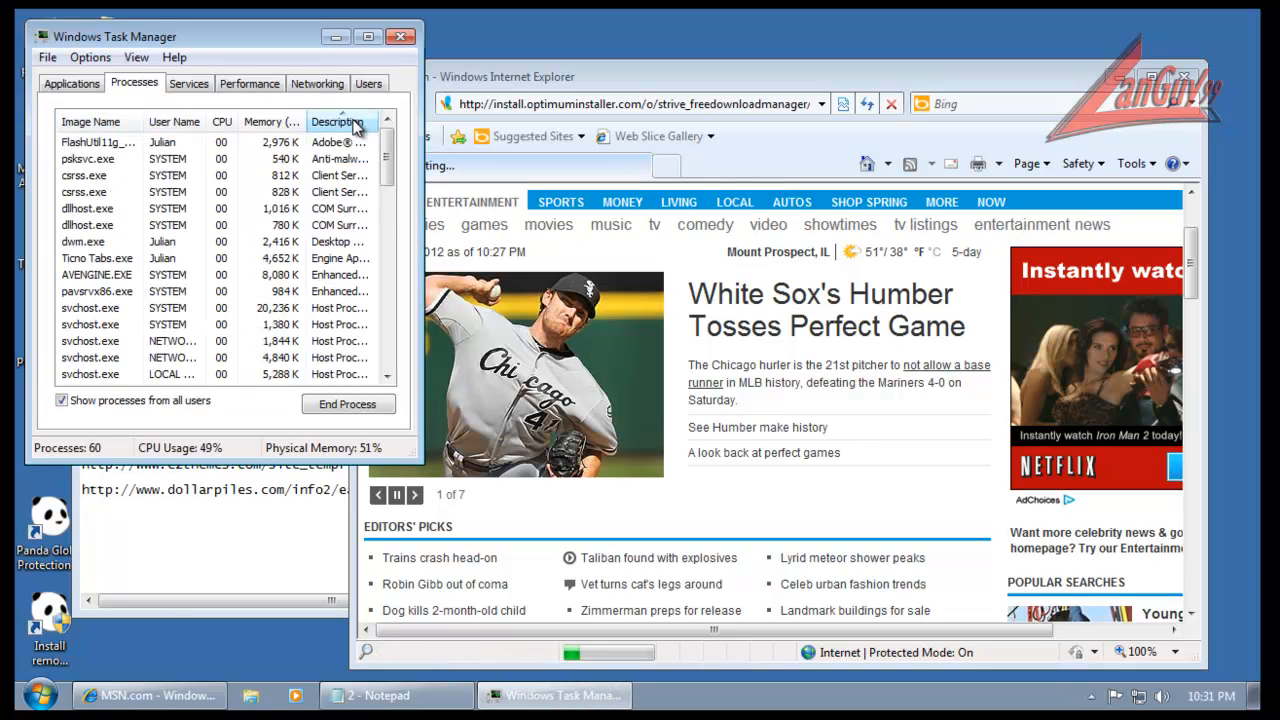
# - Widen Task Manager and its Image Name and Description columns to examine the running processes, and close it
pyautogui.click(430, 137)
pyautogui.click(380, 42)
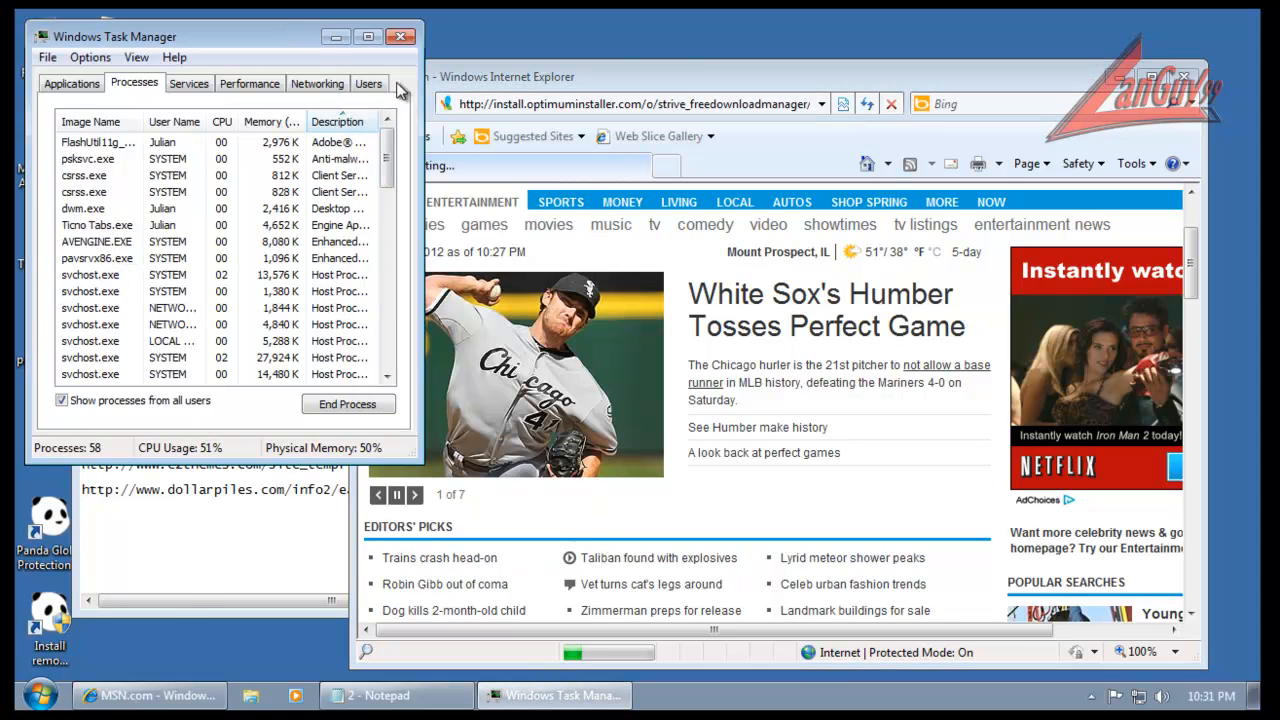
pyautogui.moveTo(418, 78); pyautogui.dragTo(698, 80)
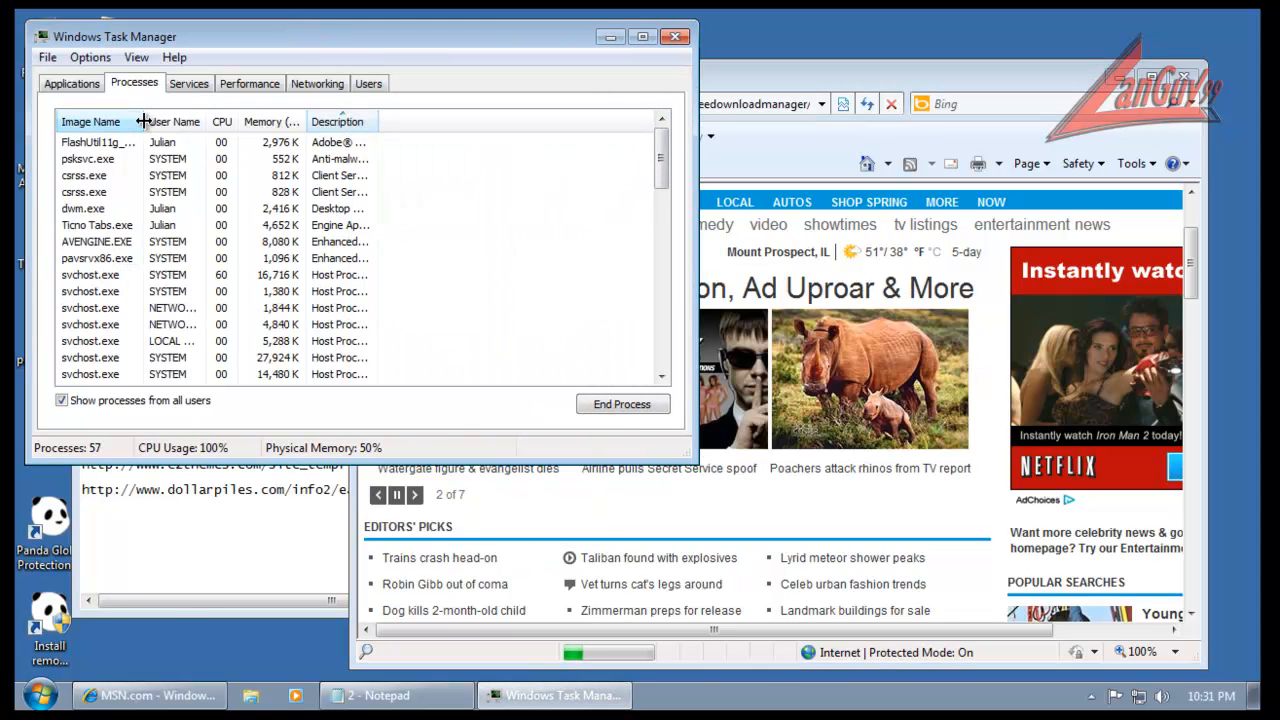
pyautogui.moveTo(149, 117); pyautogui.dragTo(233, 117)
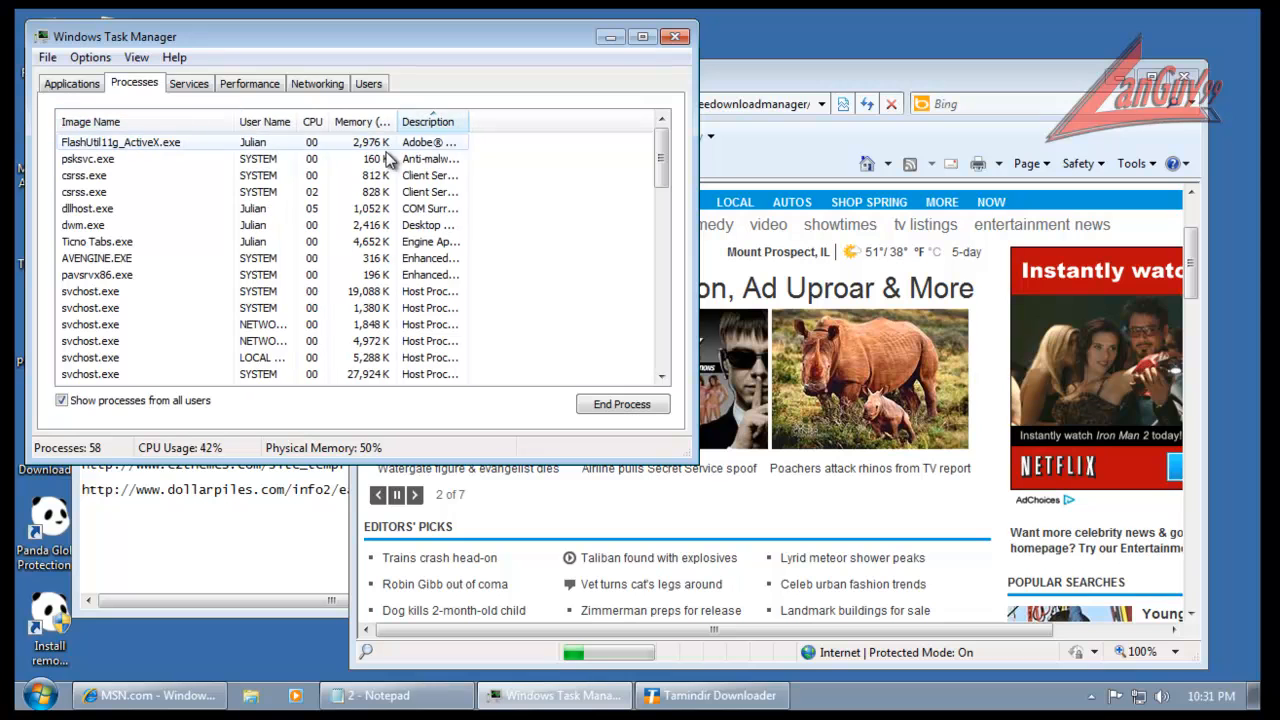
pyautogui.moveTo(467, 121); pyautogui.dragTo(594, 123)
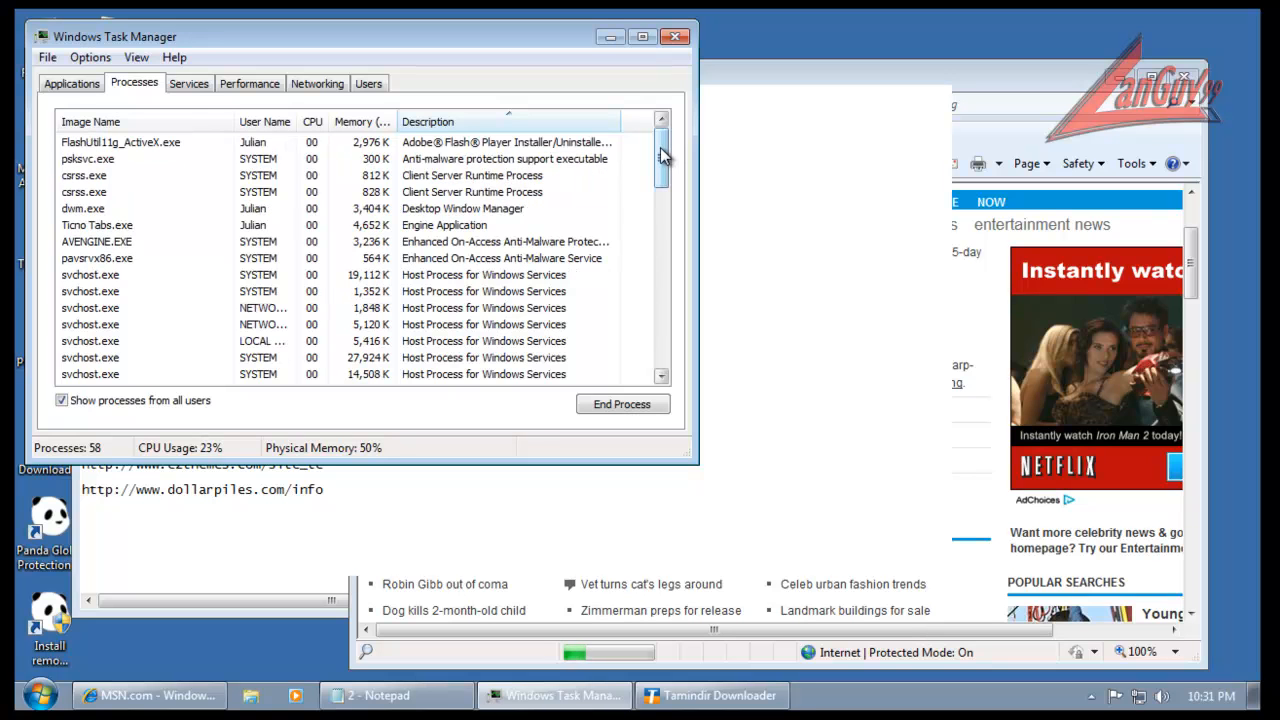
pyautogui.moveTo(660, 155); pyautogui.dragTo(655, 360)
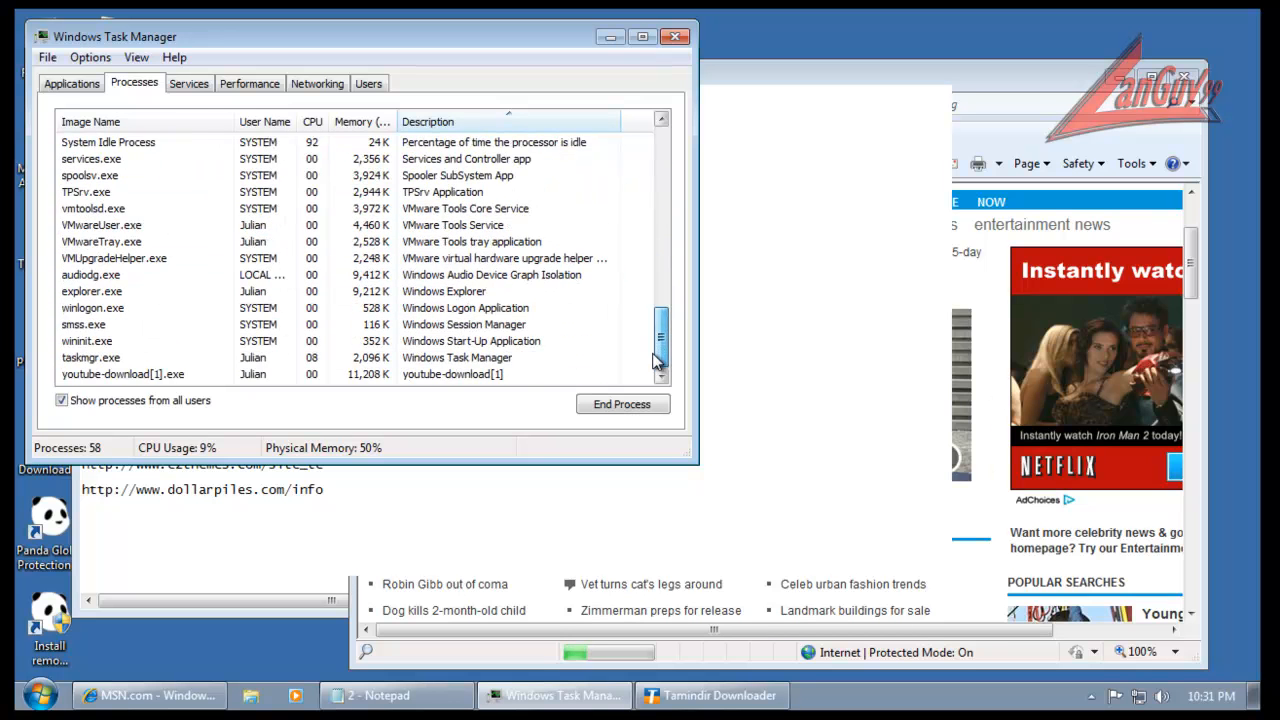
pyautogui.click(677, 37)
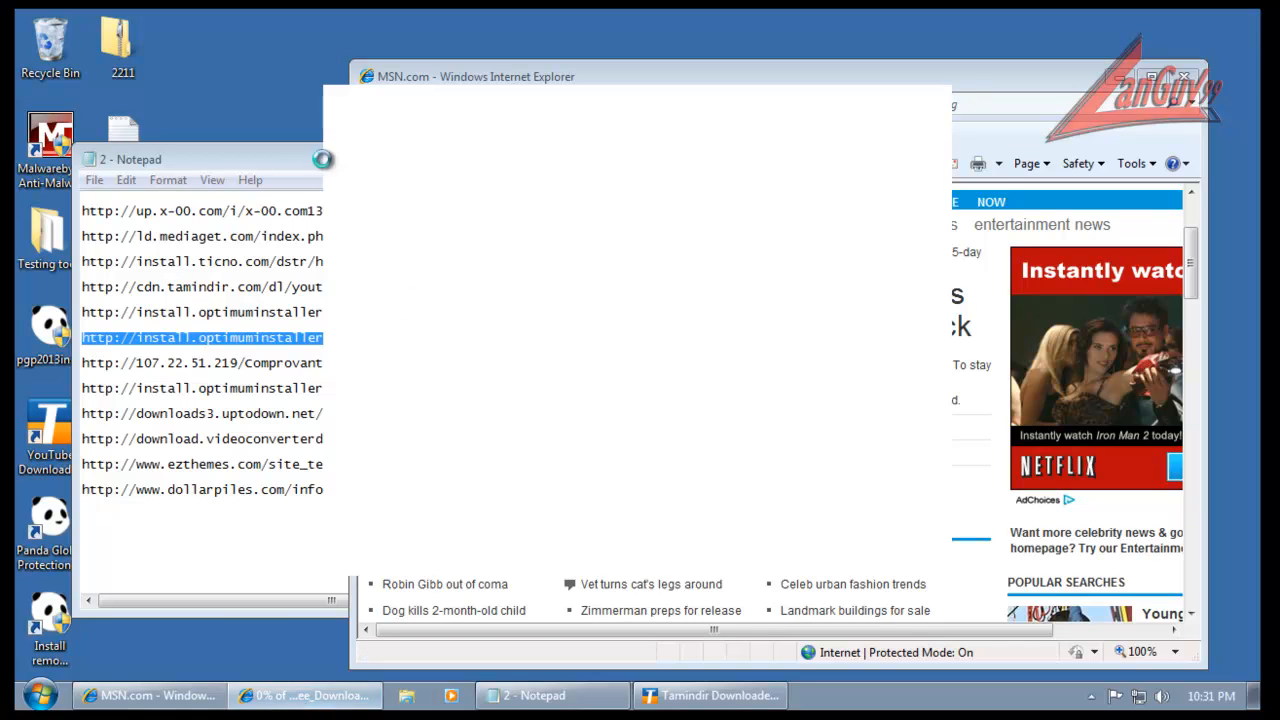
# - Close the unresponsive youtube-download[1].exe program
pyautogui.click(304, 151)
pyautogui.click(613, 72)
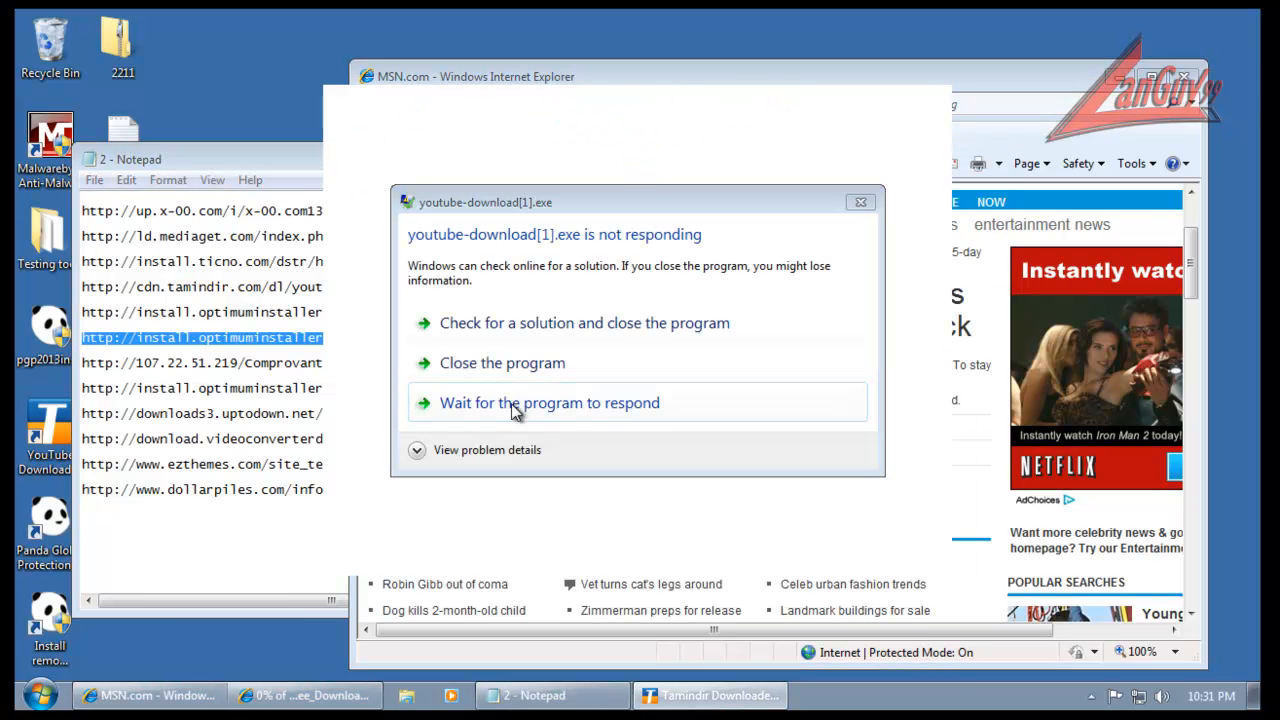
pyautogui.click(518, 362)
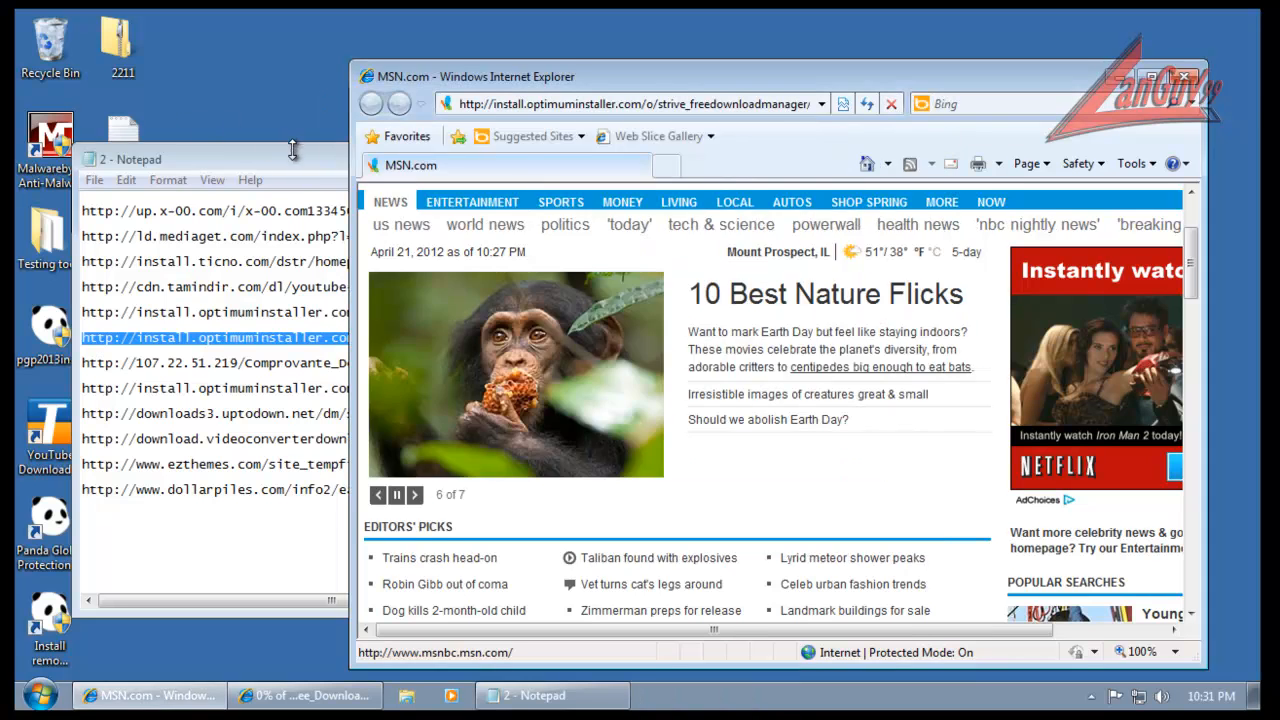
# - Run the pending Free_Download_Manager_Setup.exe download and load the second install.optimuminstaller.com link in Internet Explorer
pyautogui.click(291, 150)
pyautogui.click(630, 370)
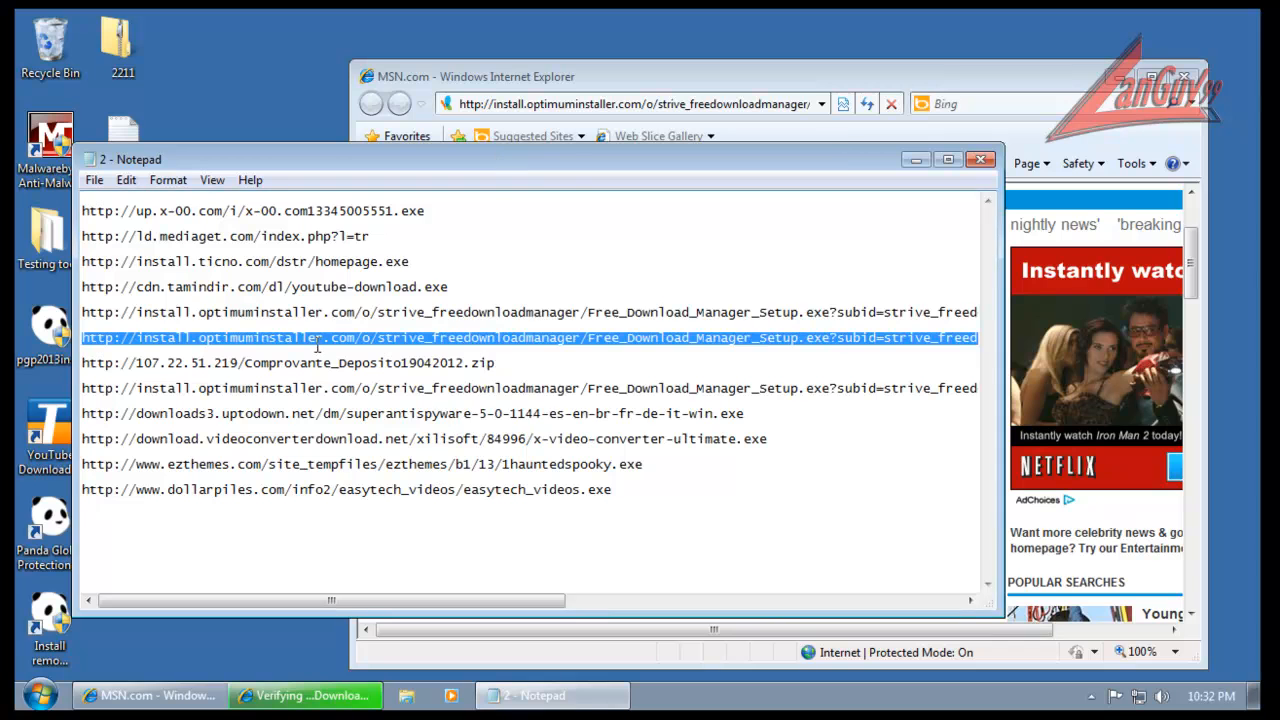
pyautogui.click(612, 104)
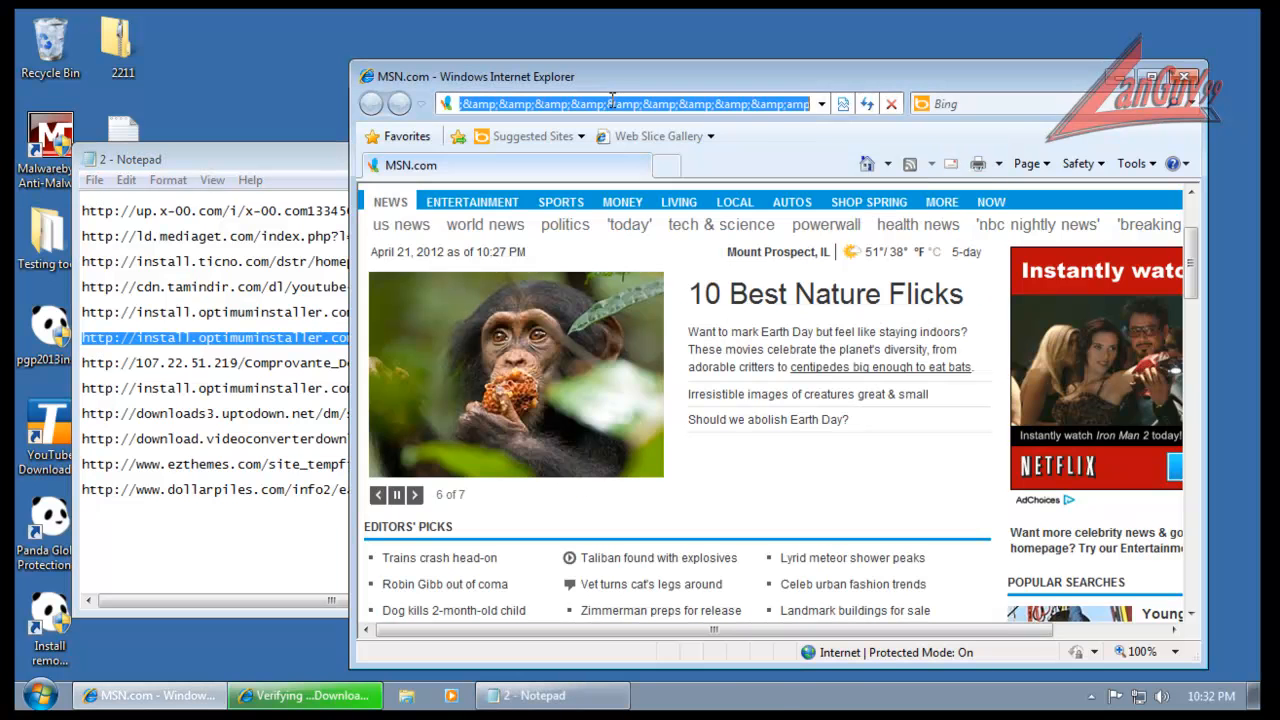
pyautogui.hotkey('ctrl', 'v')
pyautogui.press('Return')
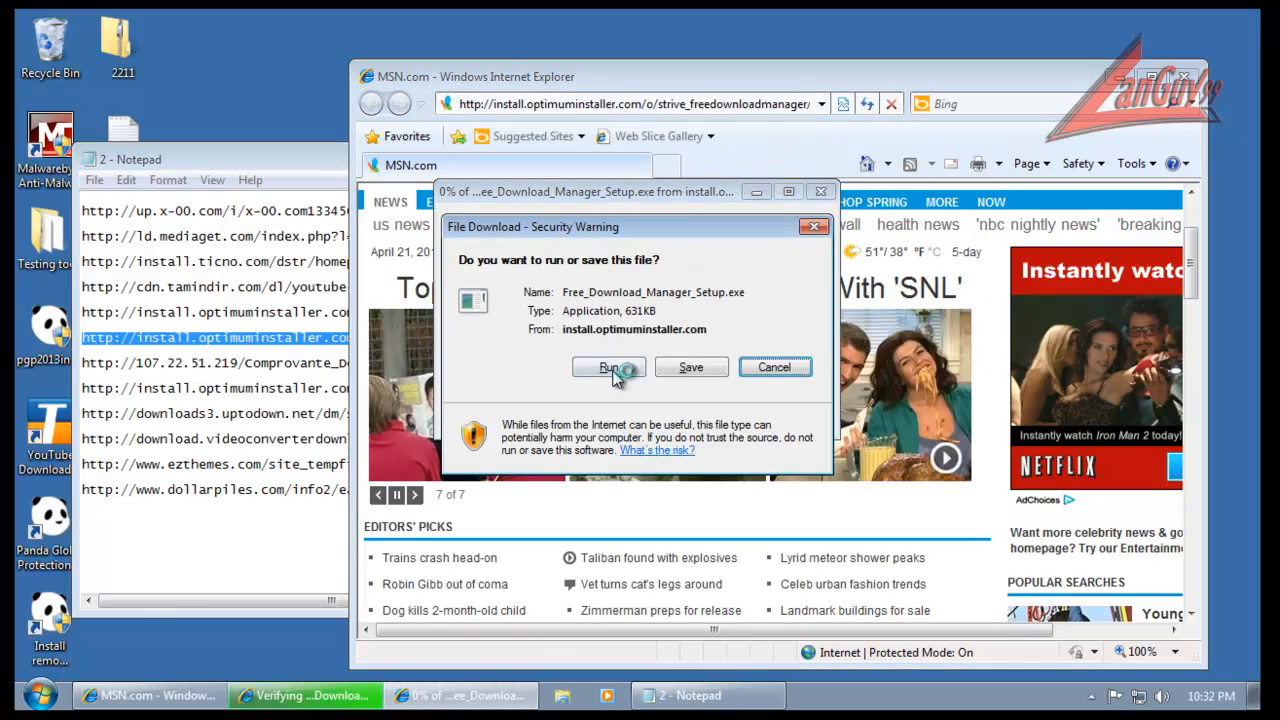
# - Run the second Free_Download_Manager_Setup.exe with Optimum Installer allowed to make changes, and deny the Internet Explorer home page change
pyautogui.click(610, 368)
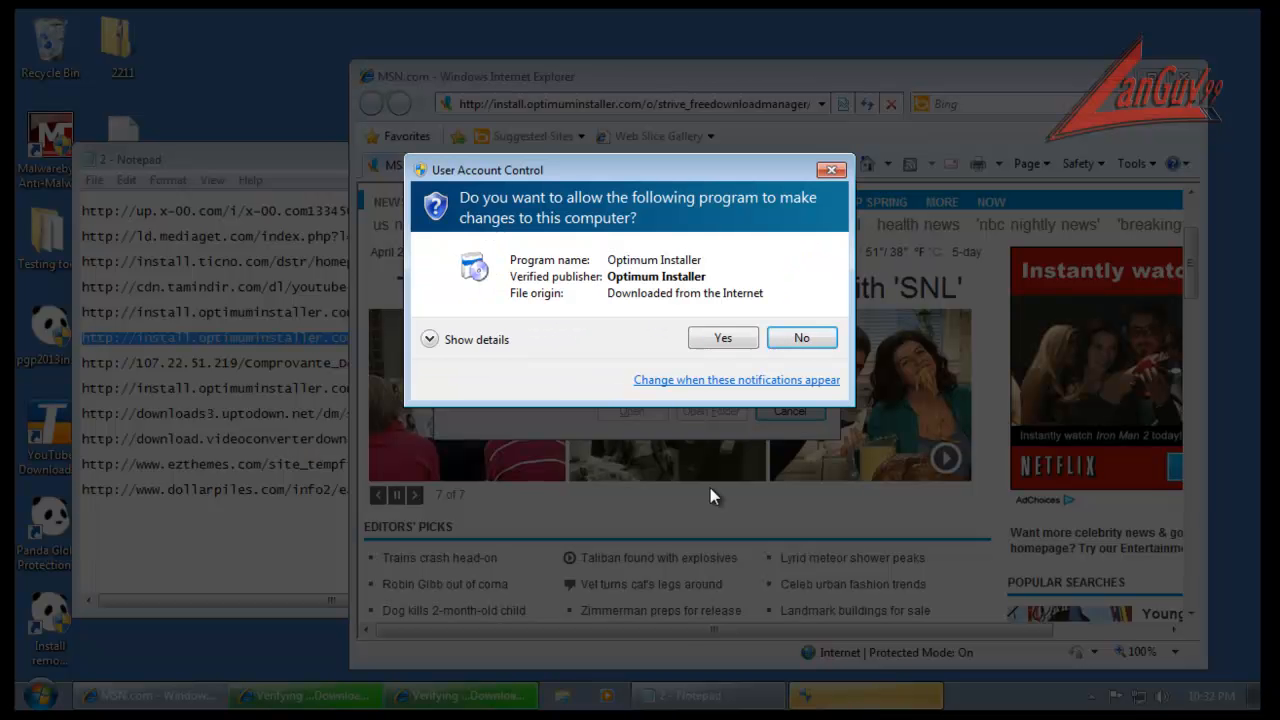
pyautogui.click(724, 339)
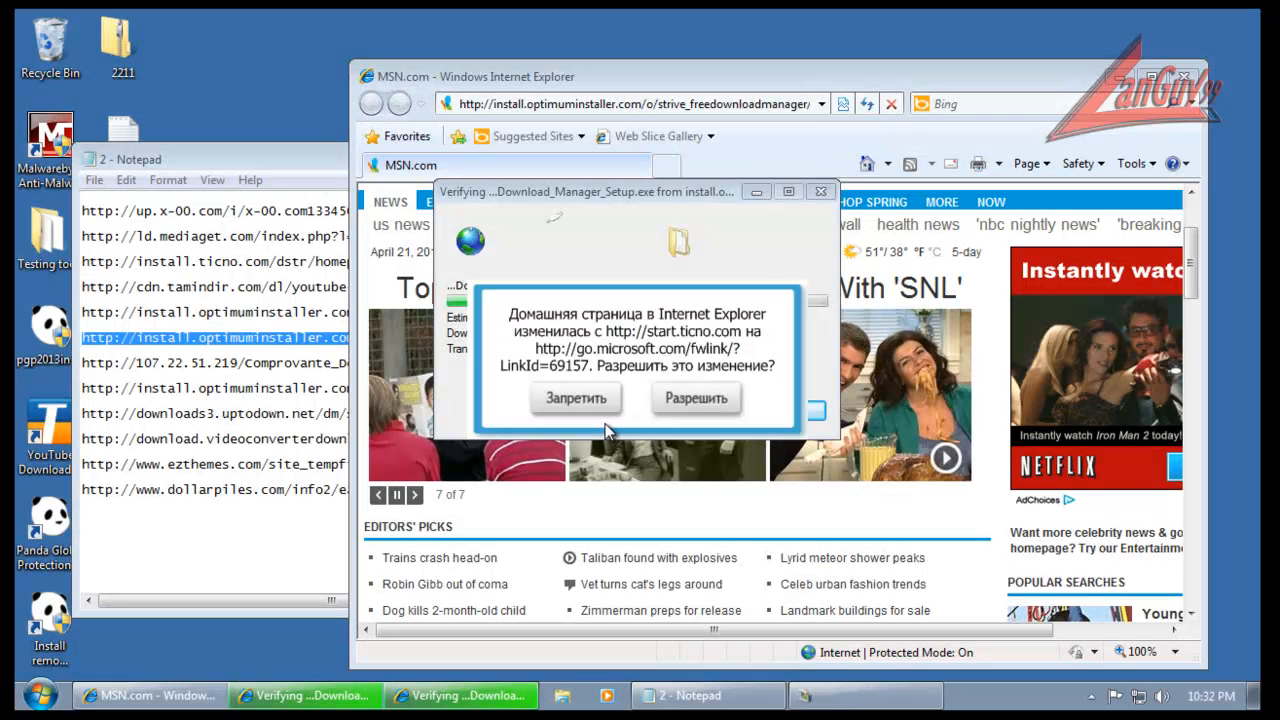
pyautogui.click(572, 399)
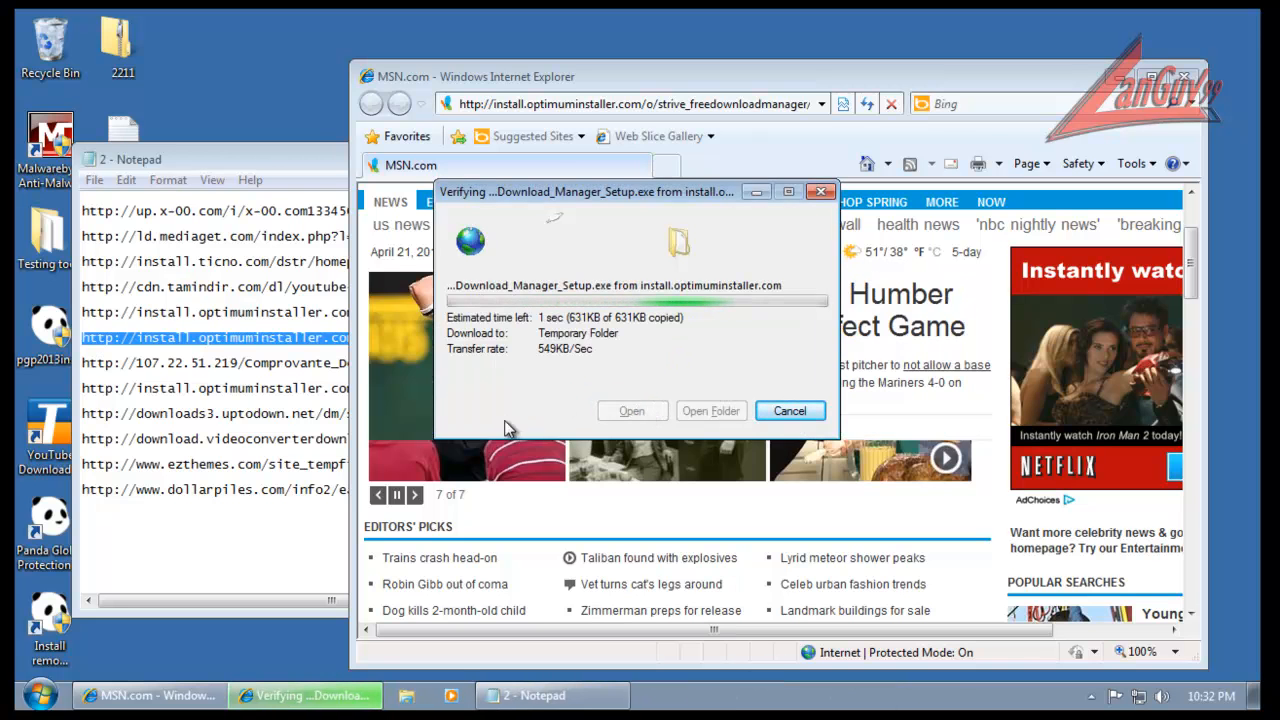
# - Disallow the start page modification in Panda's Internet Explorer hijack alert, and advance through the Optimum Installer pages to start its installation
pyautogui.click(862, 366)
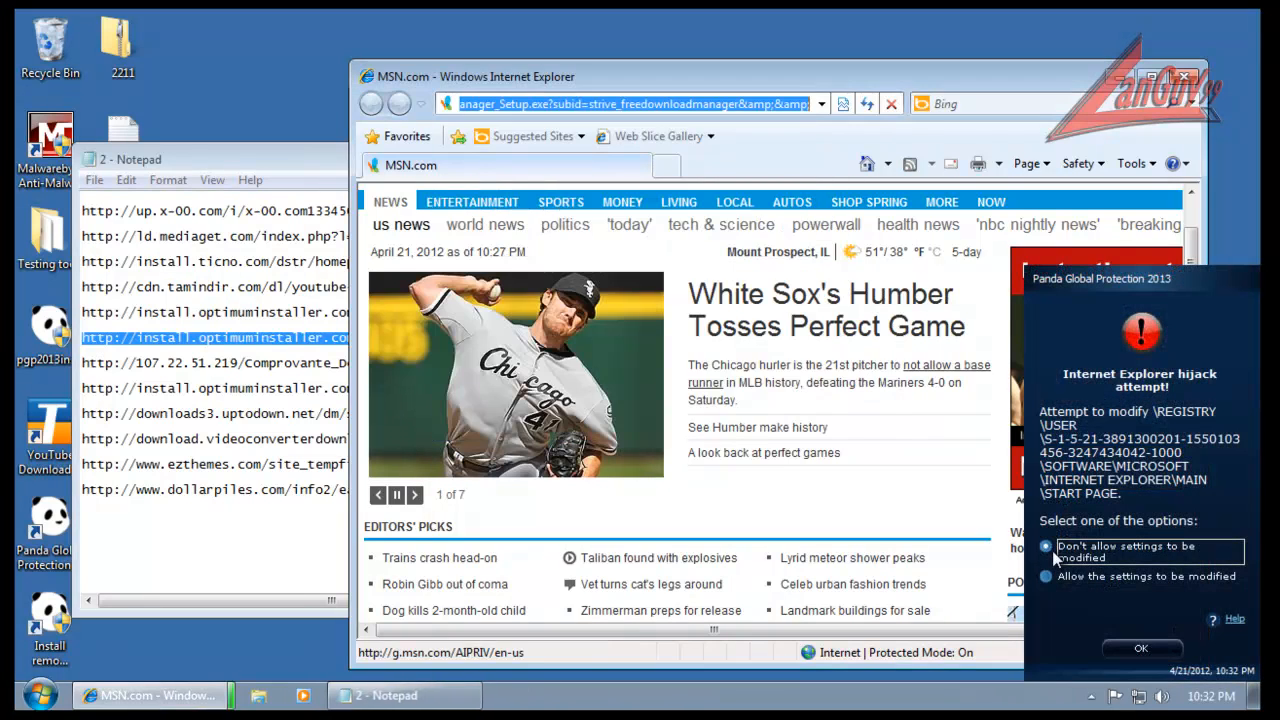
pyautogui.click(1141, 650)
pyautogui.click(938, 595)
pyautogui.click(909, 594)
pyautogui.click(907, 592)
pyautogui.click(905, 592)
pyautogui.click(895, 591)
# - Copy the Comprovante_Deposito19042012.zip link from the Notepad list, load it in Internet Explorer, and close the opened archive window
pyautogui.click(238, 366)
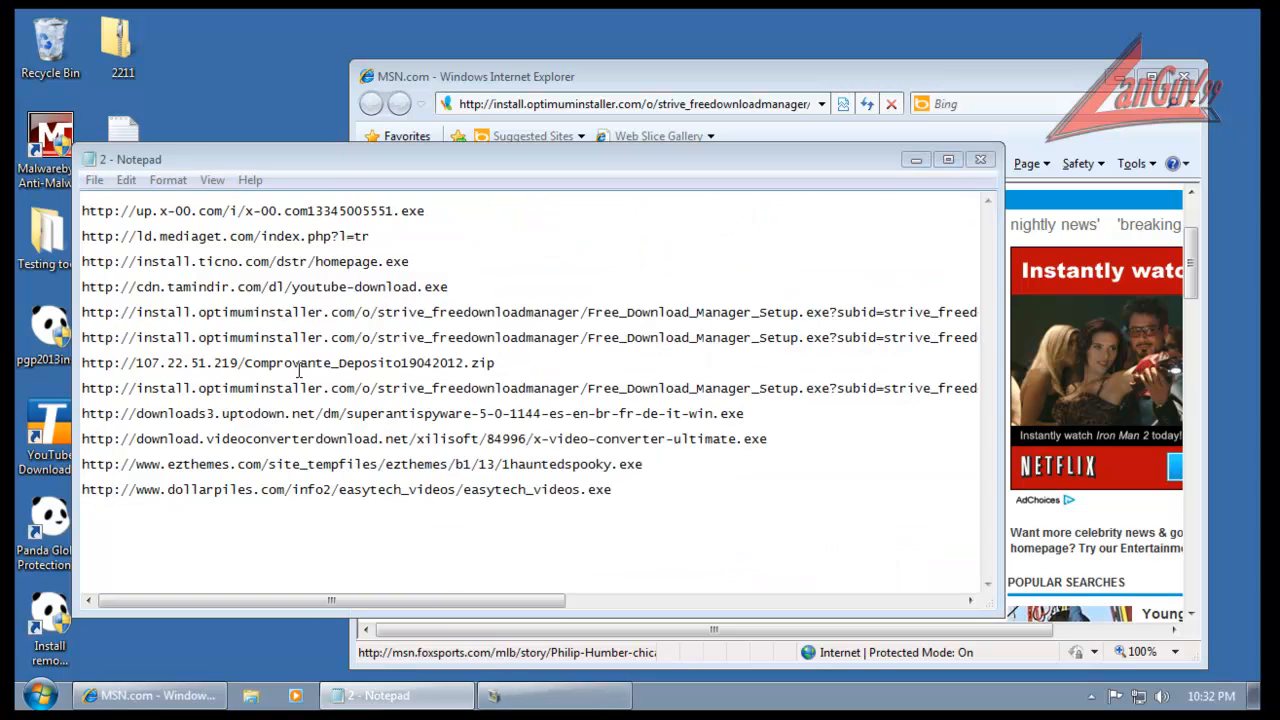
pyautogui.click(511, 368)
pyautogui.hotkey('shift', 'Home')
pyautogui.hotkey('ctrl', 'c')
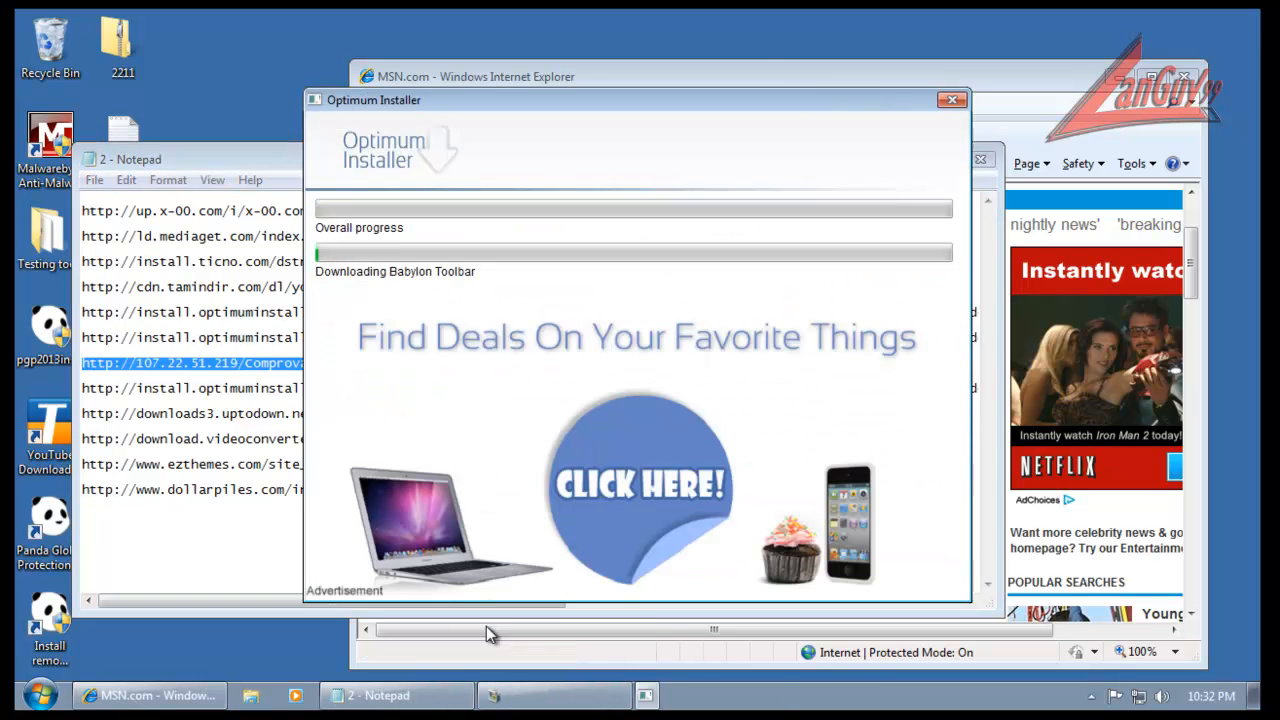
pyautogui.click(674, 76)
pyautogui.click(645, 104)
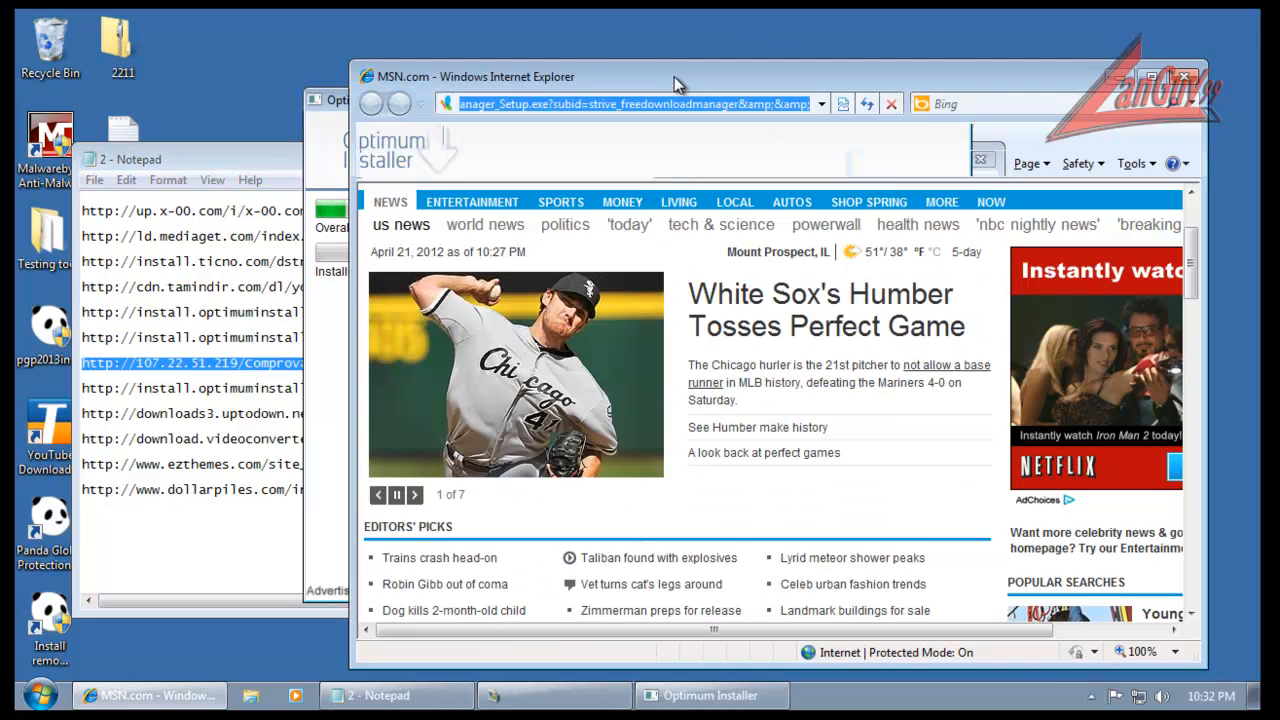
pyautogui.hotkey('ctrl', 'v')
pyautogui.press('Return')
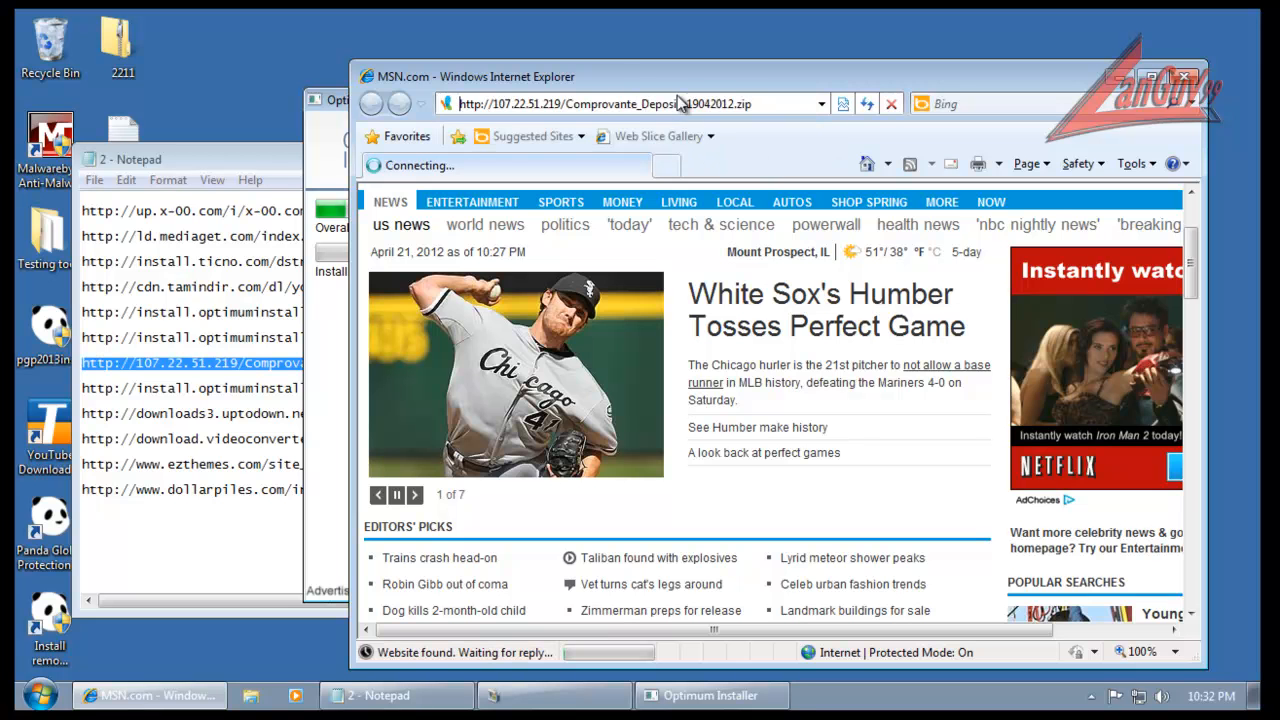
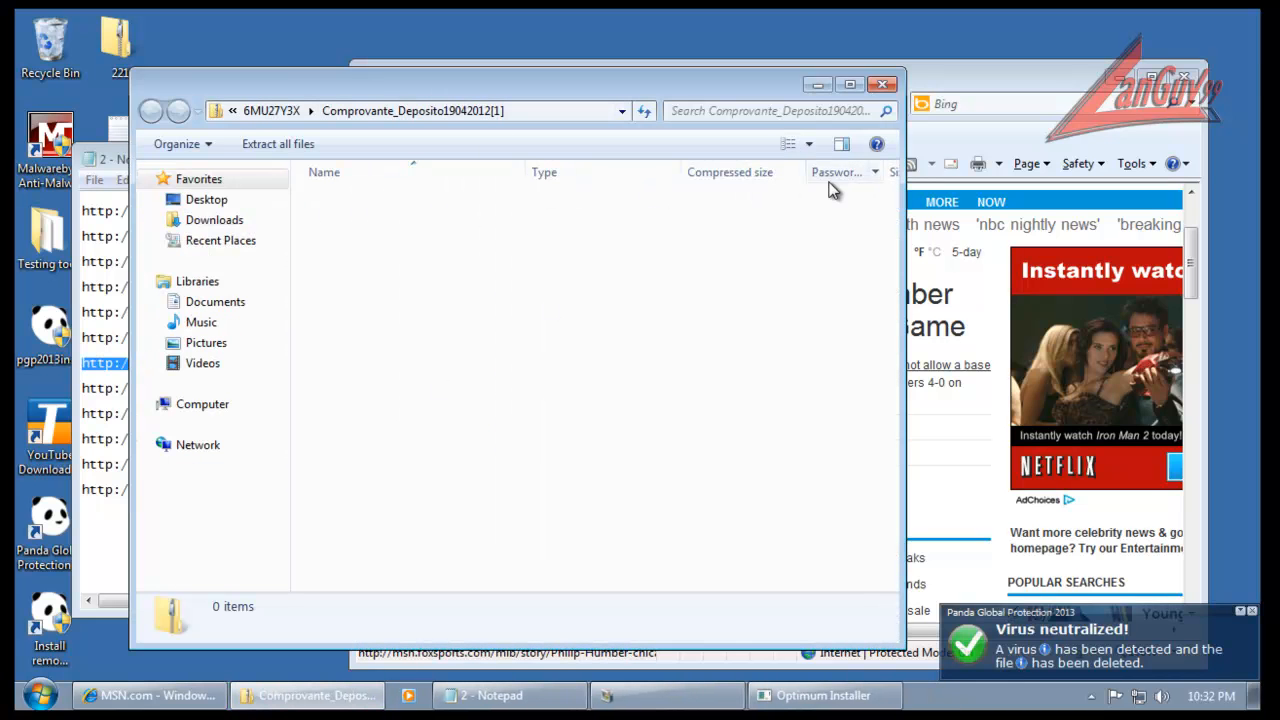
pyautogui.click(884, 88)
# - Dismiss Panda's virus notification, load the third install.optimuminstaller.com link in Internet Explorer, and run the Free_Download_Manager_Setup.exe download
pyautogui.click(249, 386)
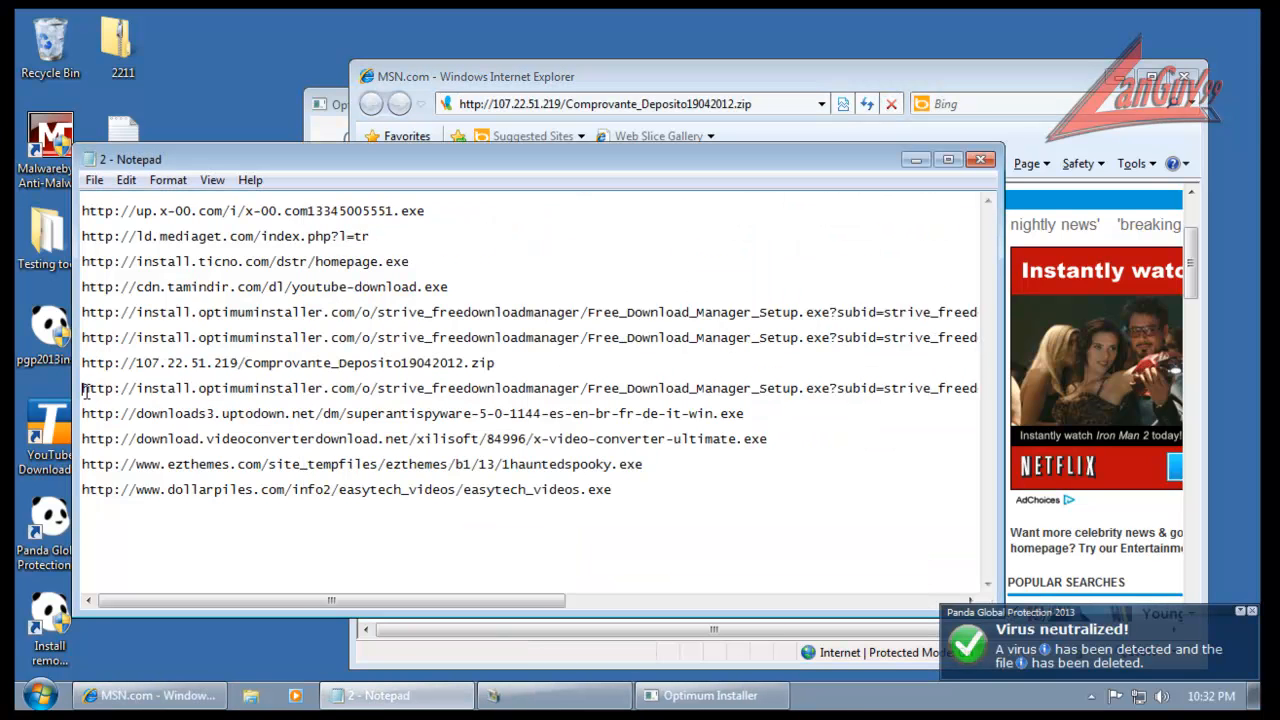
pyautogui.moveTo(87, 390); pyautogui.dragTo(86, 401)
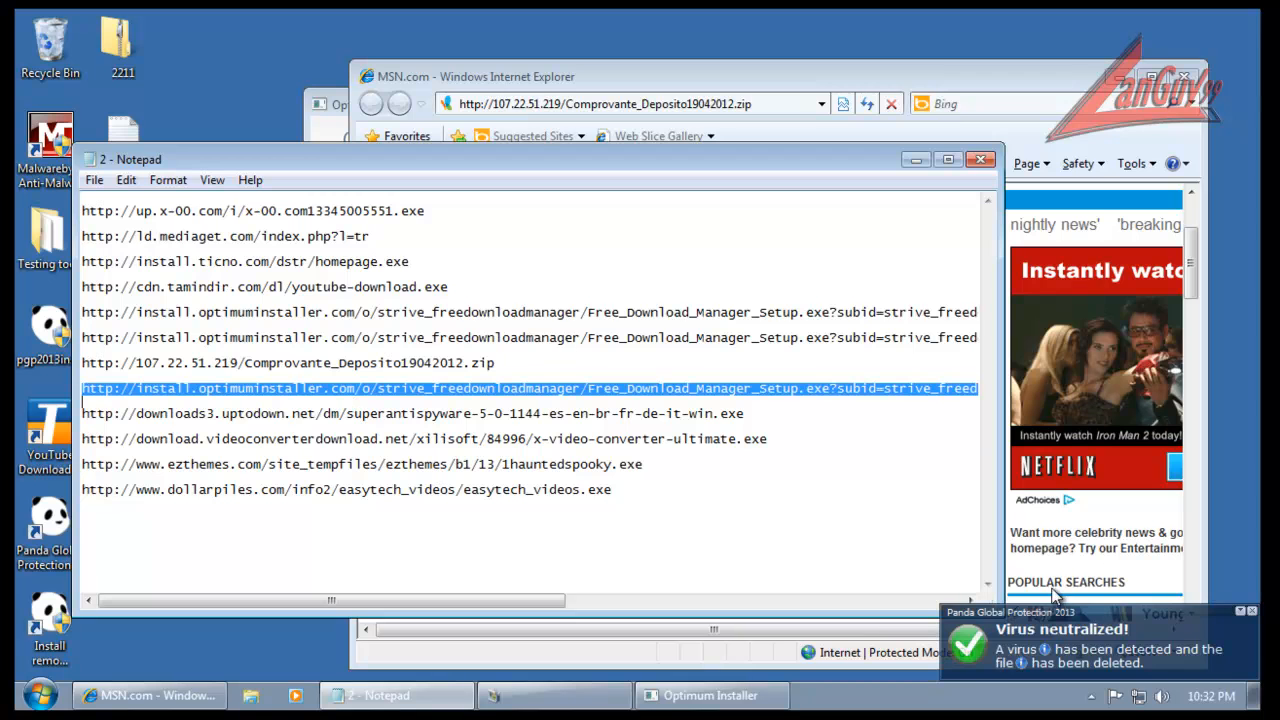
pyautogui.click(1252, 612)
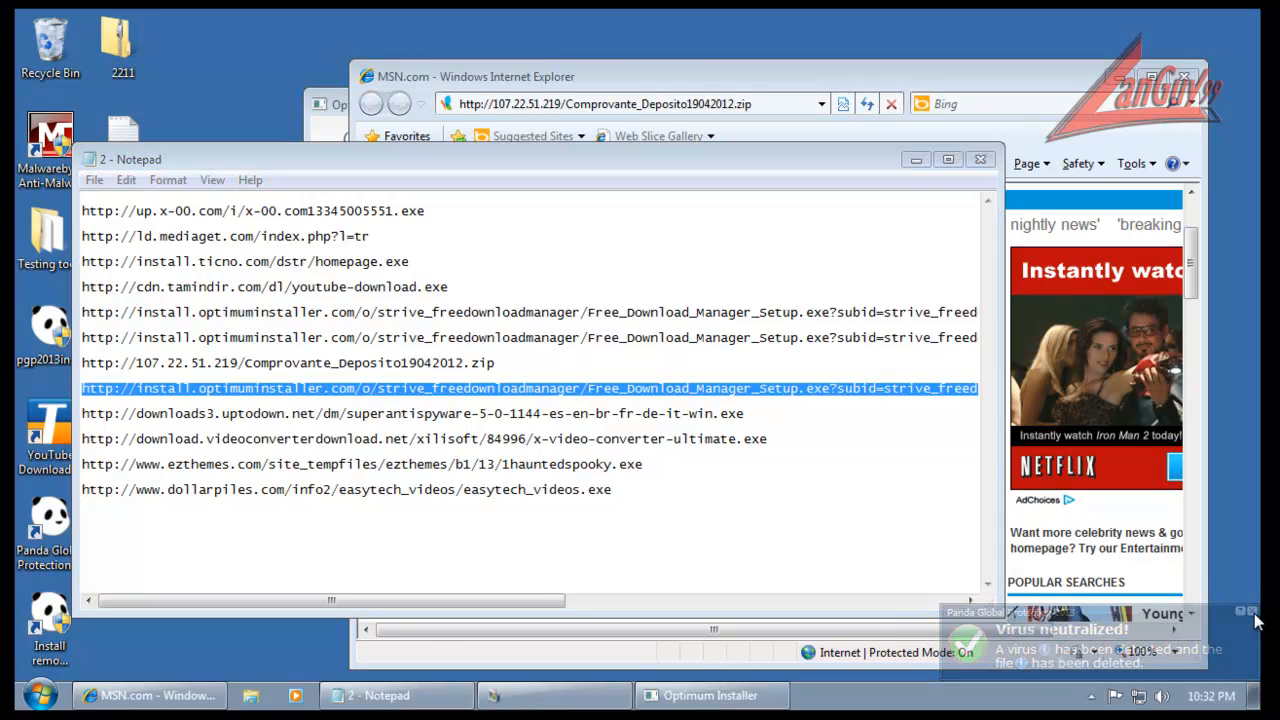
pyautogui.click(669, 103)
pyautogui.hotkey('ctrl', 'v')
pyautogui.press('Return')
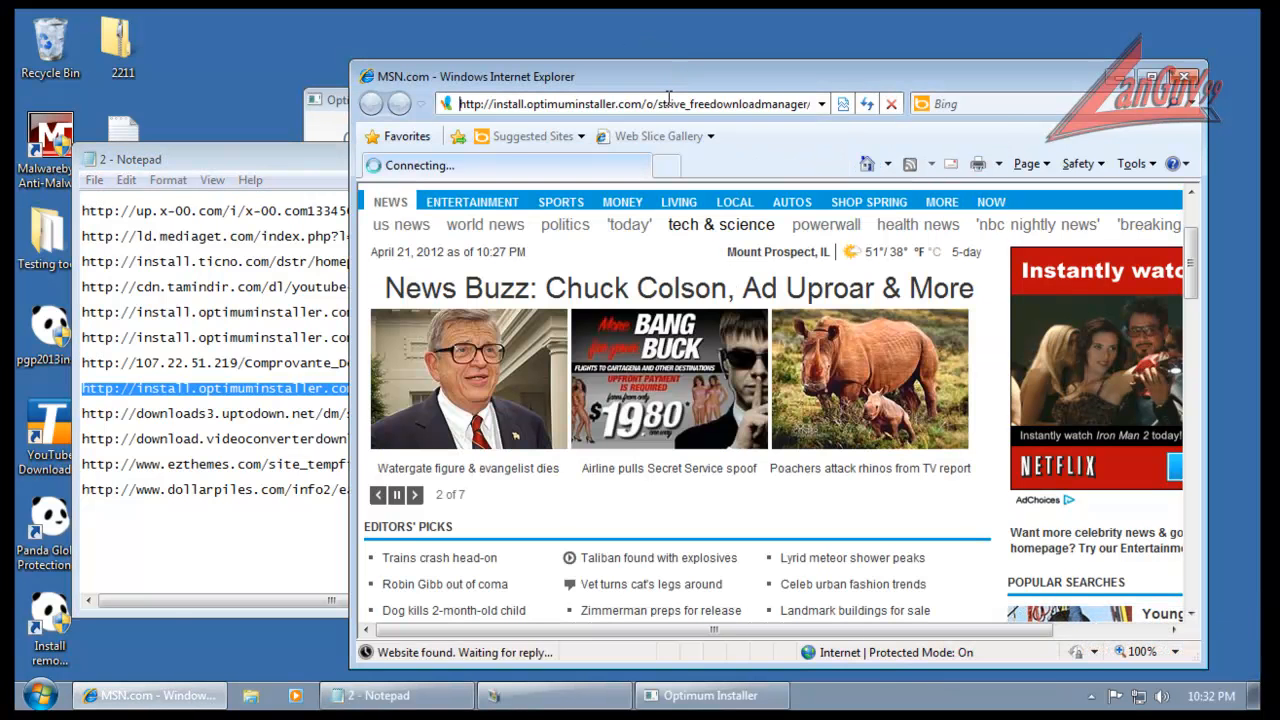
pyautogui.click(612, 367)
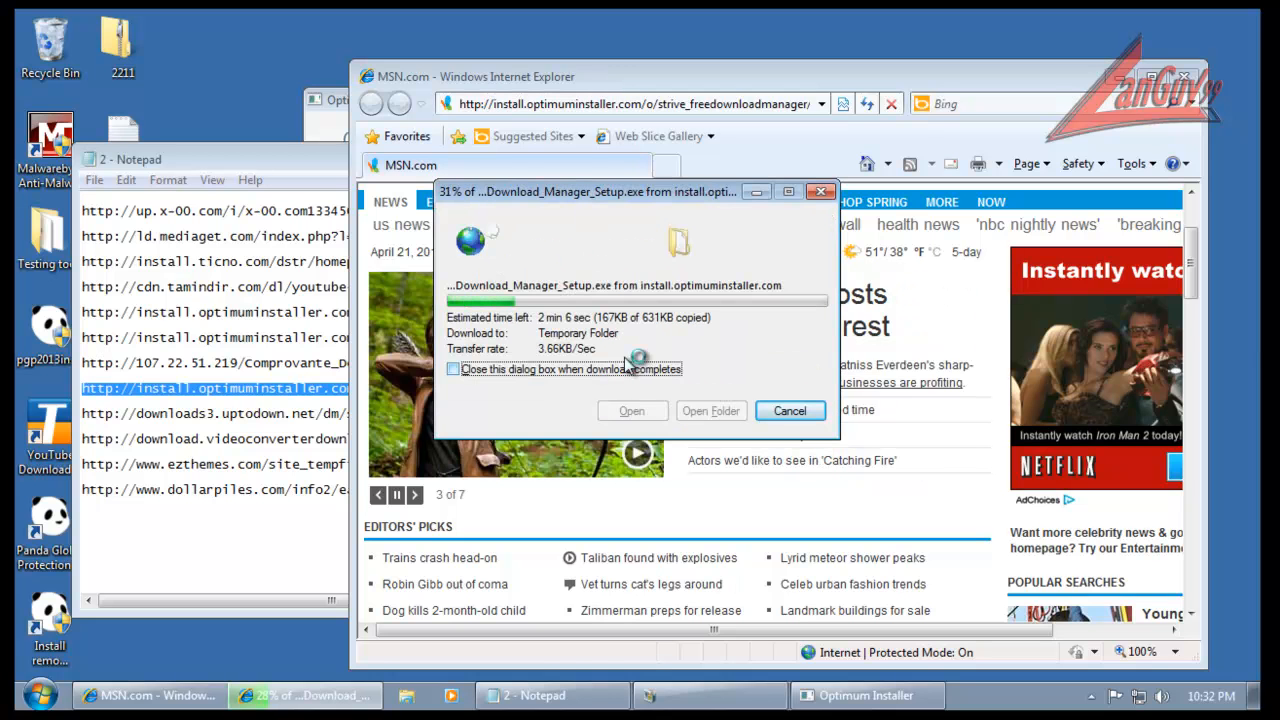
# - Copy the downloads3.uptodown.net superantispyware link from Notepad, and allow the Internet Explorer home page change to the go.microsoft.com address
pyautogui.click(84, 414)
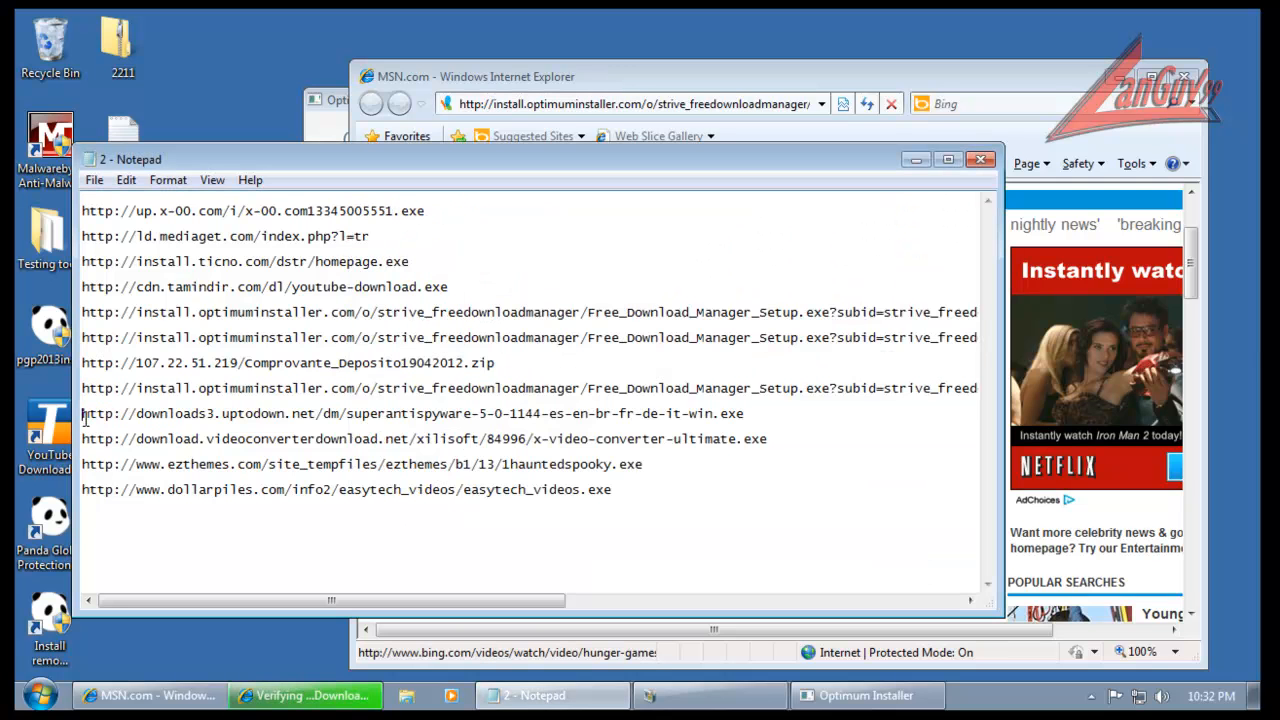
pyautogui.hotkey('shift', 'End')
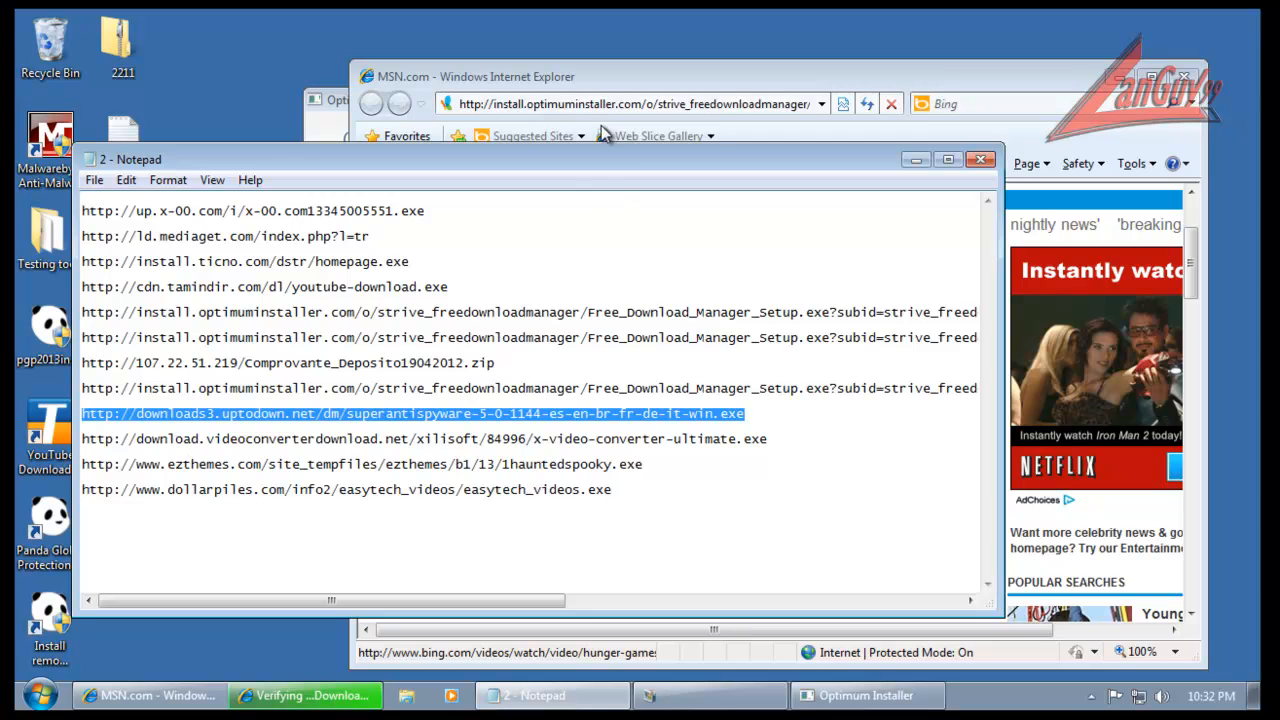
pyautogui.click(580, 76)
pyautogui.click(340, 100)
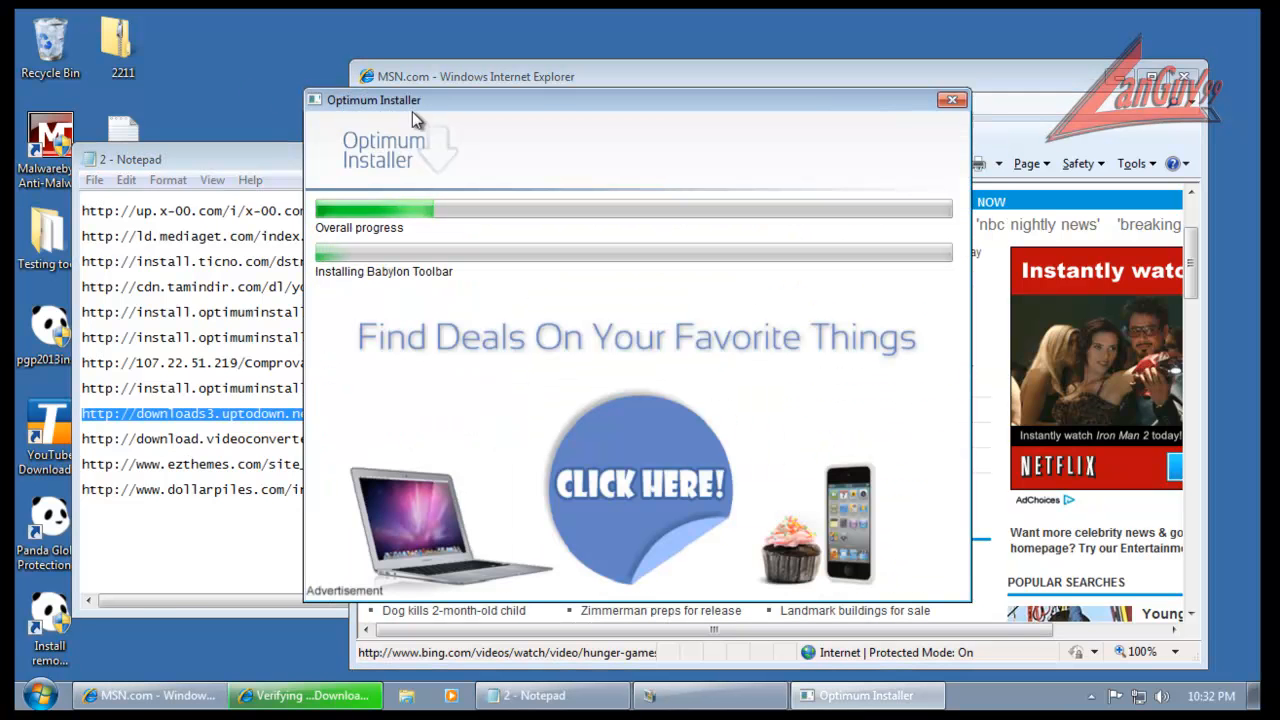
pyautogui.click(897, 74)
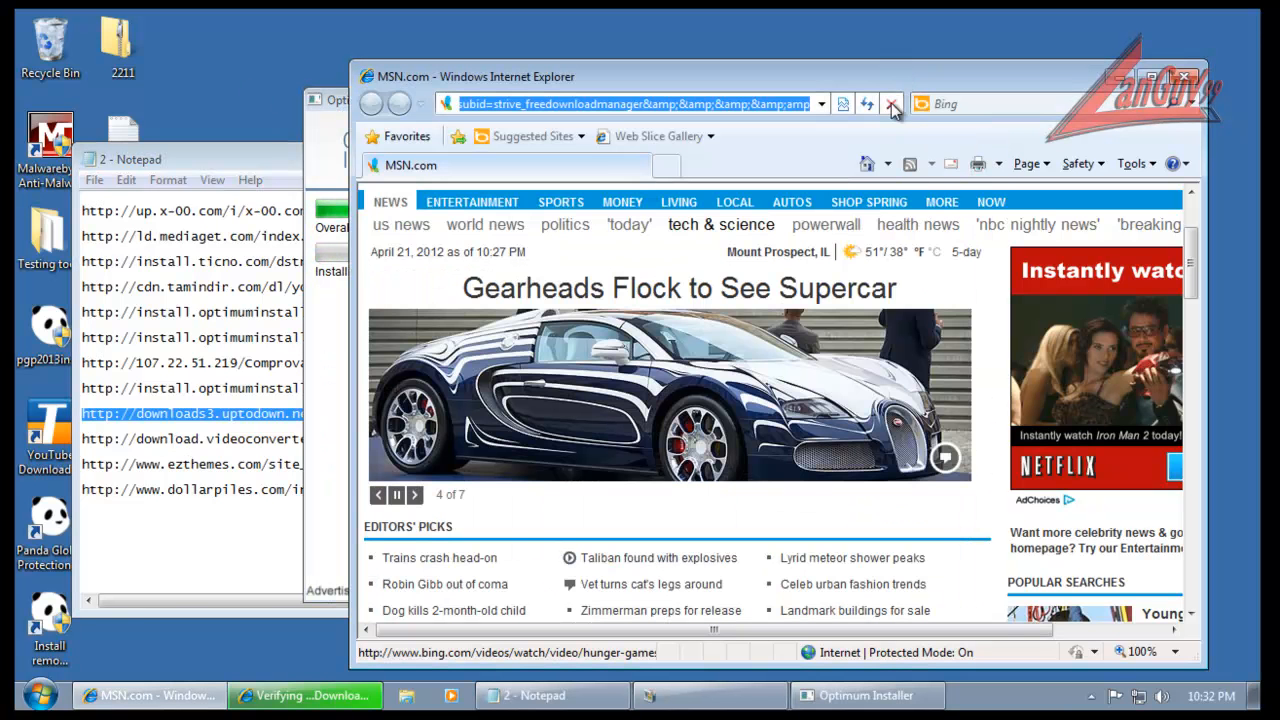
pyautogui.click(300, 696)
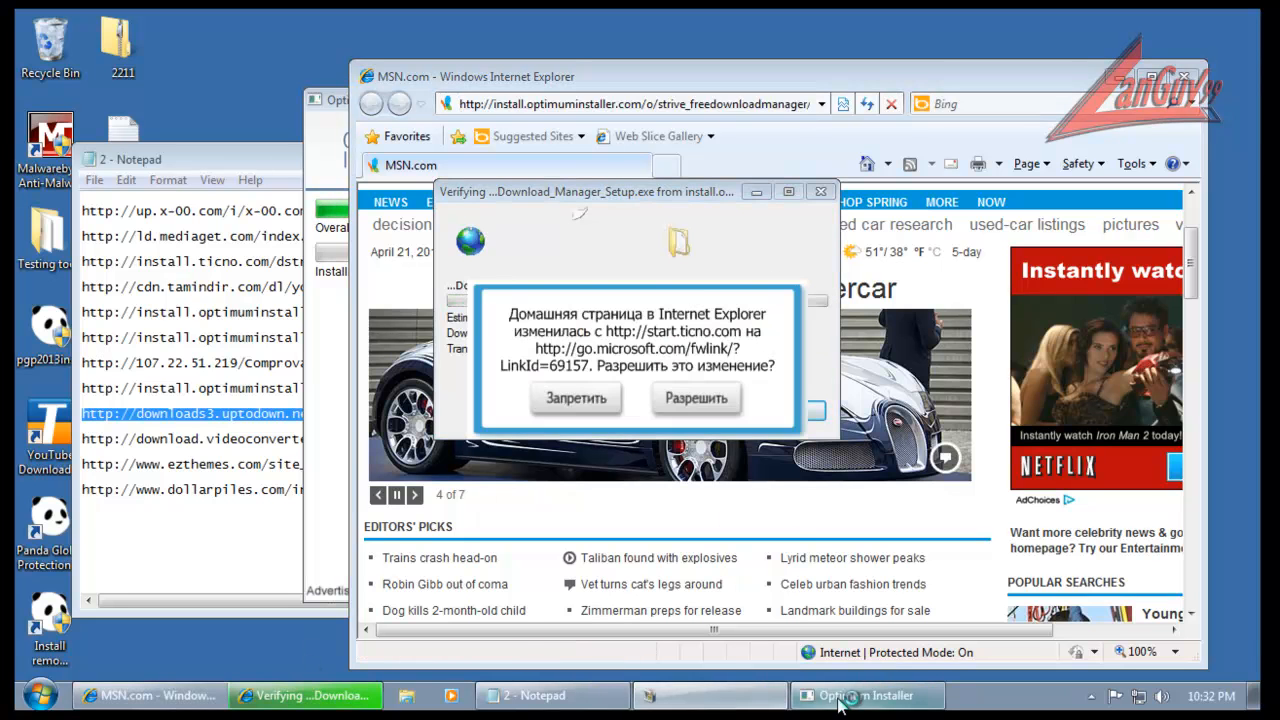
pyautogui.click(715, 405)
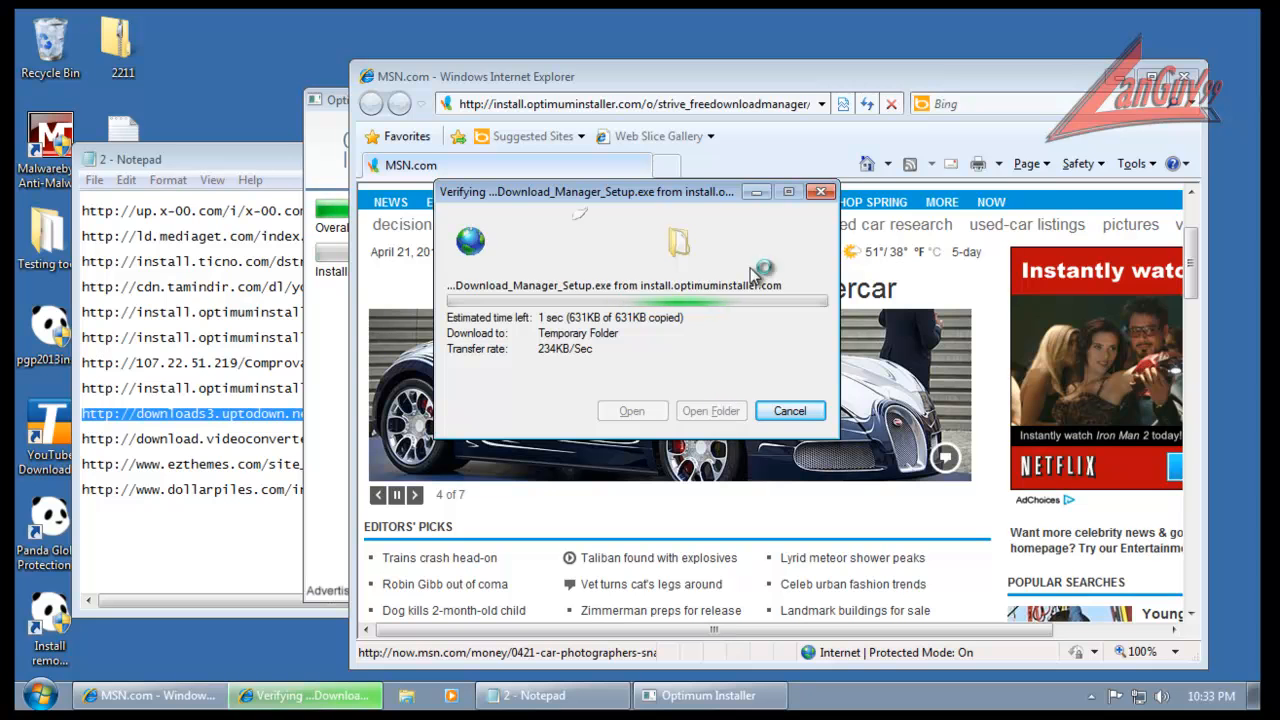
# - Load the copied superantispyware link in Internet Explorer, and allow Optimum Installer to make changes to the computer
pyautogui.click(767, 104)
pyautogui.click(767, 104)
pyautogui.hotkey('ctrl', 'v')
pyautogui.press('Return')
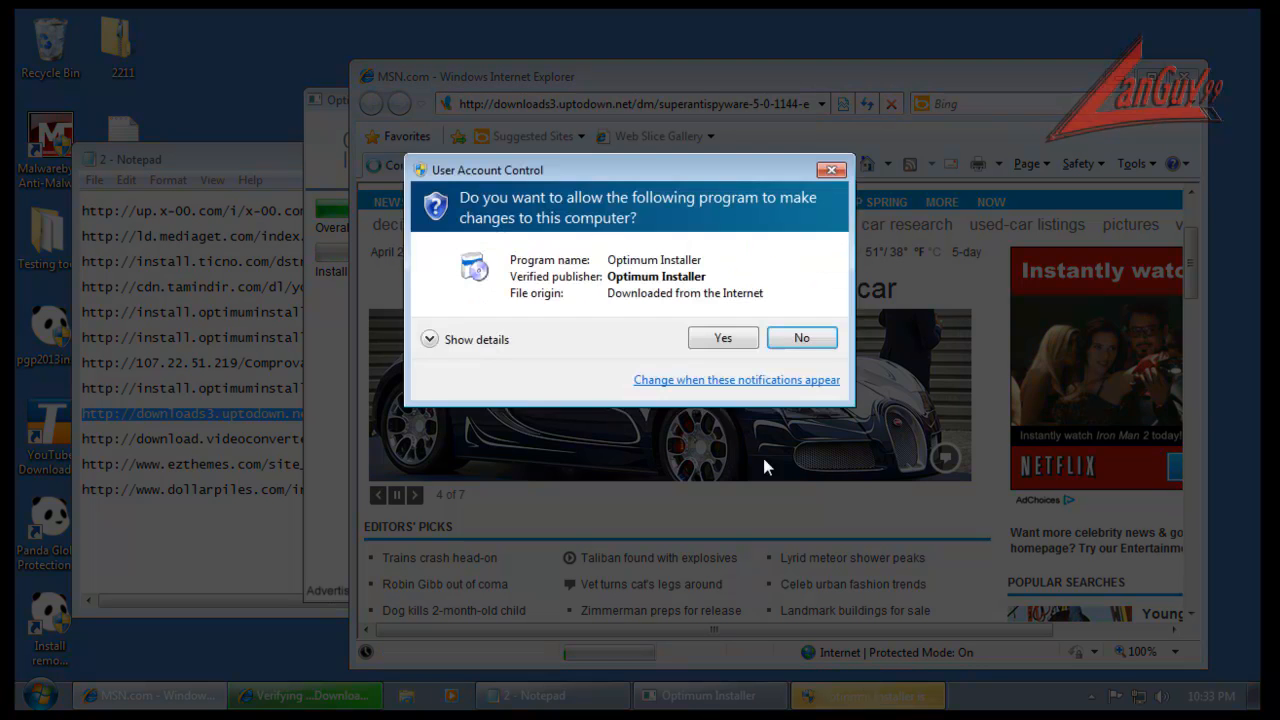
pyautogui.click(736, 342)
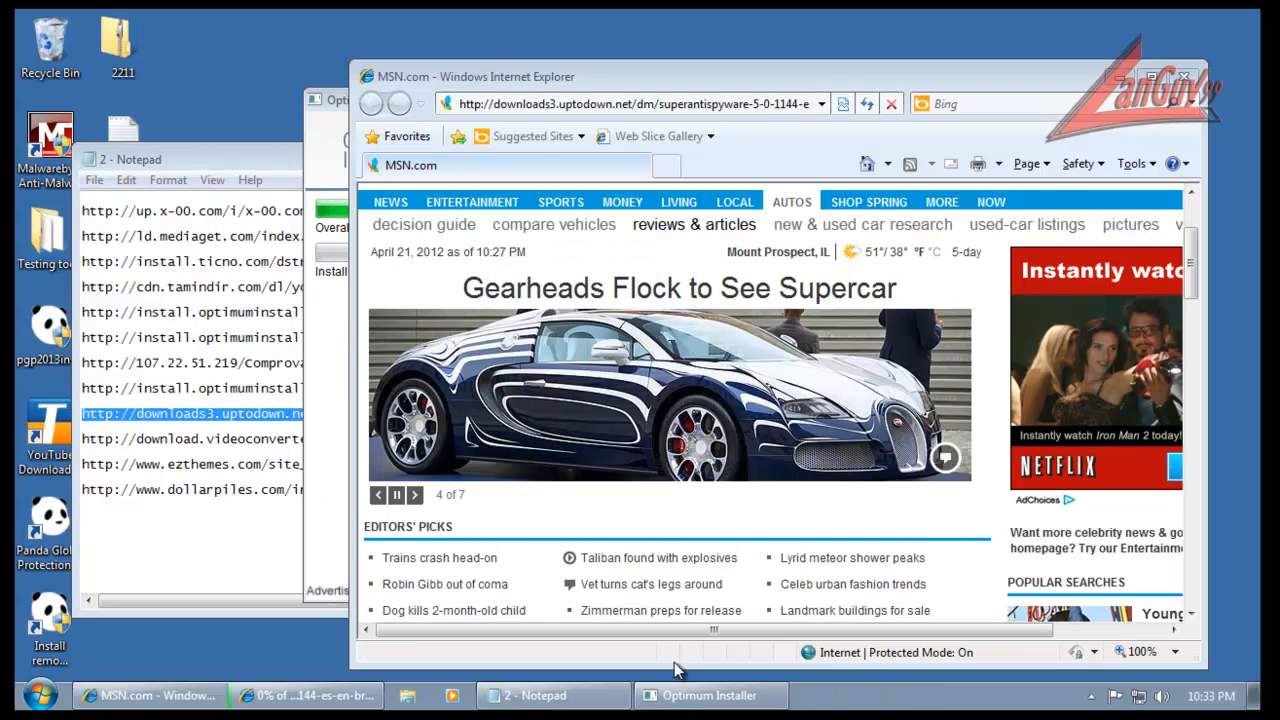
# - Run the superantispyware-5-0-1144-es-en-br-fr-de-it-win.exe download and confirm Panda's Internet Explorer hijack alert
pyautogui.click(320, 700)
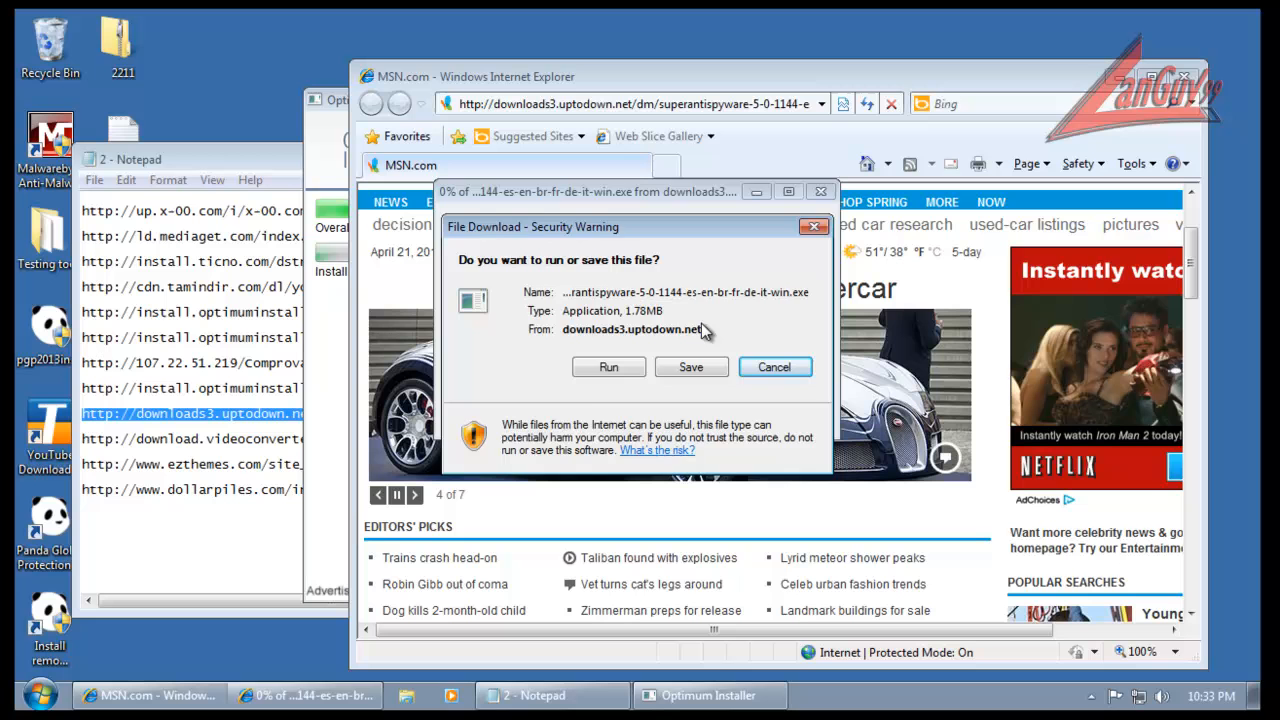
pyautogui.click(610, 366)
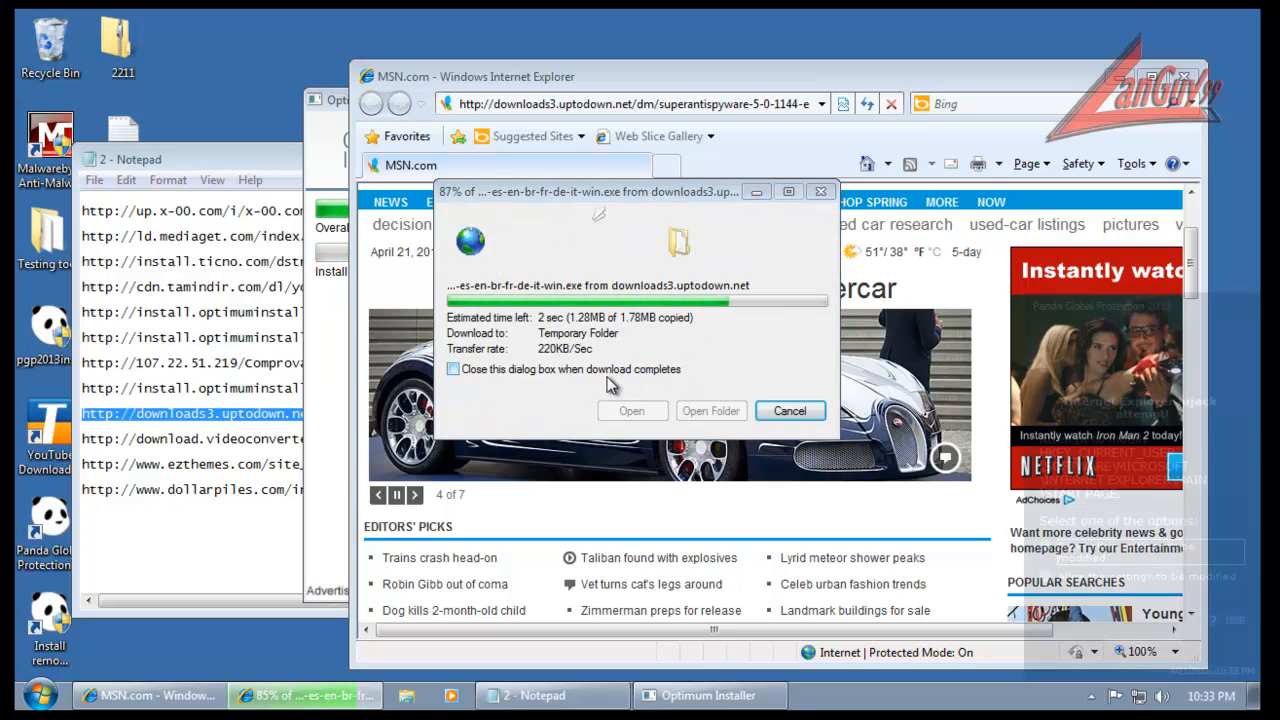
pyautogui.click(1130, 654)
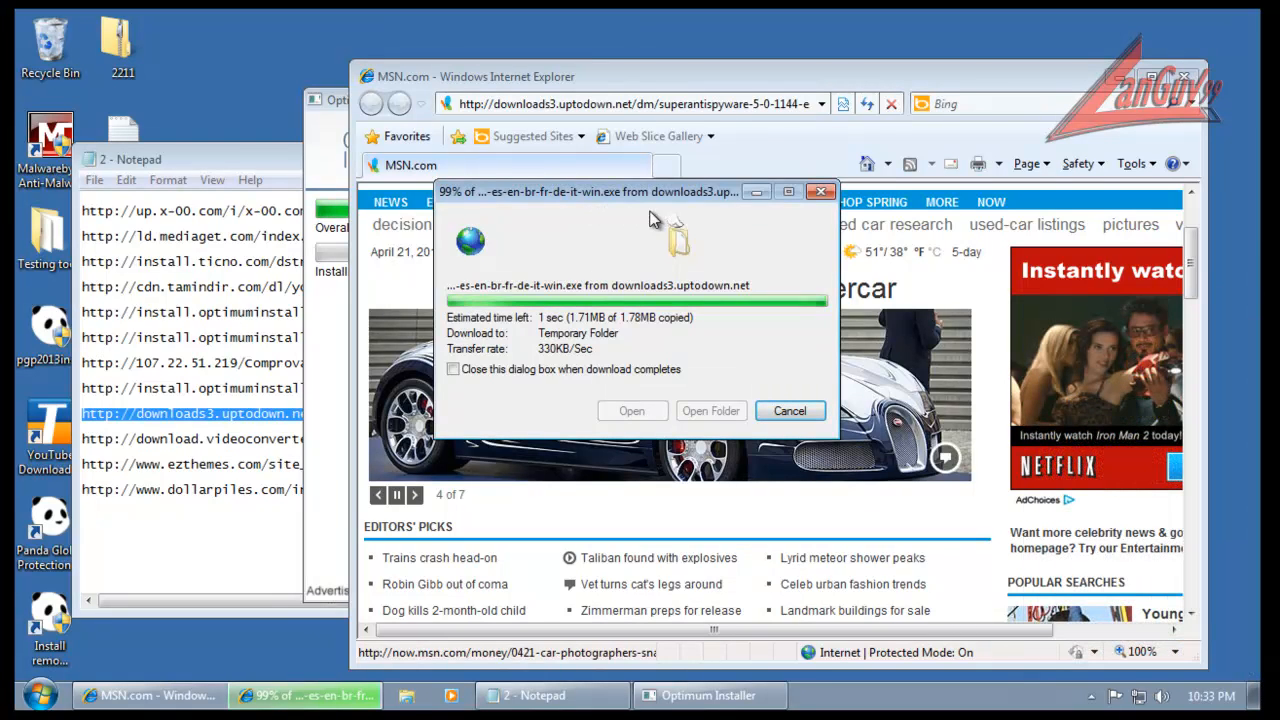
# - Copy the x-video-converter-ultimate.exe link from Notepad, load it in Internet Explorer, and run the download
pyautogui.click(237, 434)
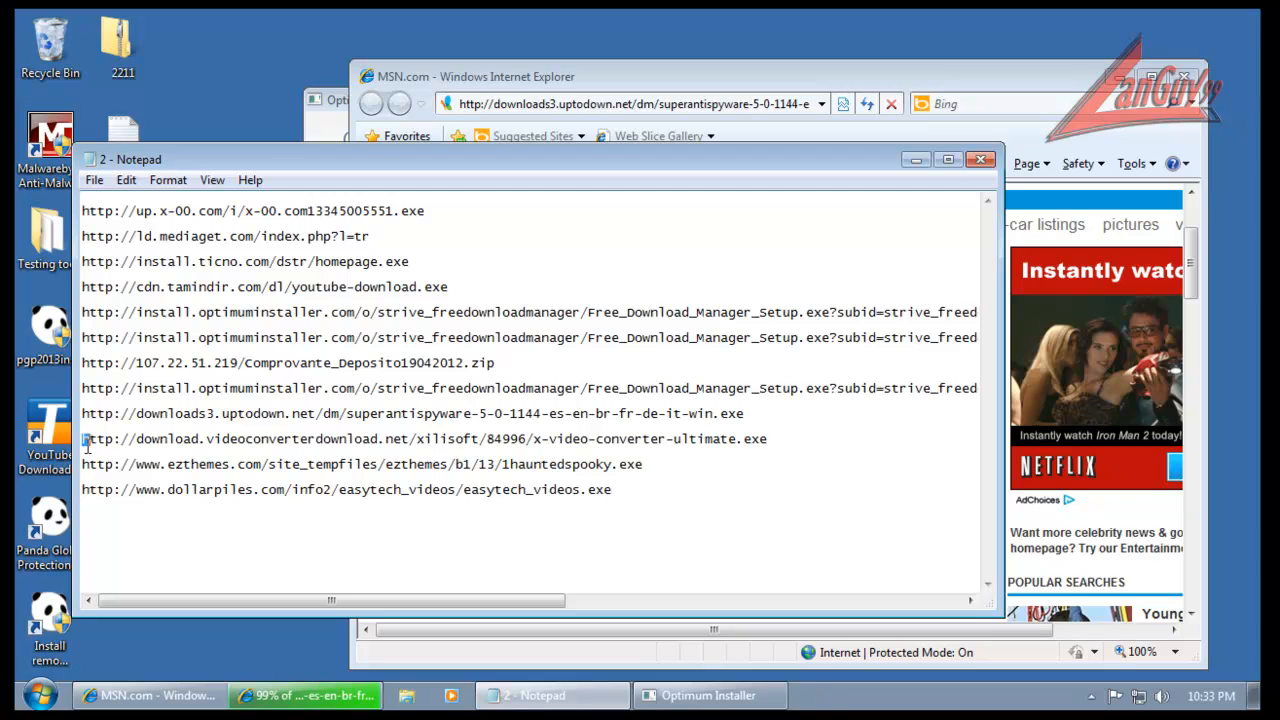
pyautogui.moveTo(87, 443); pyautogui.dragTo(87, 451)
pyautogui.hotkey('ctrl', 'c')
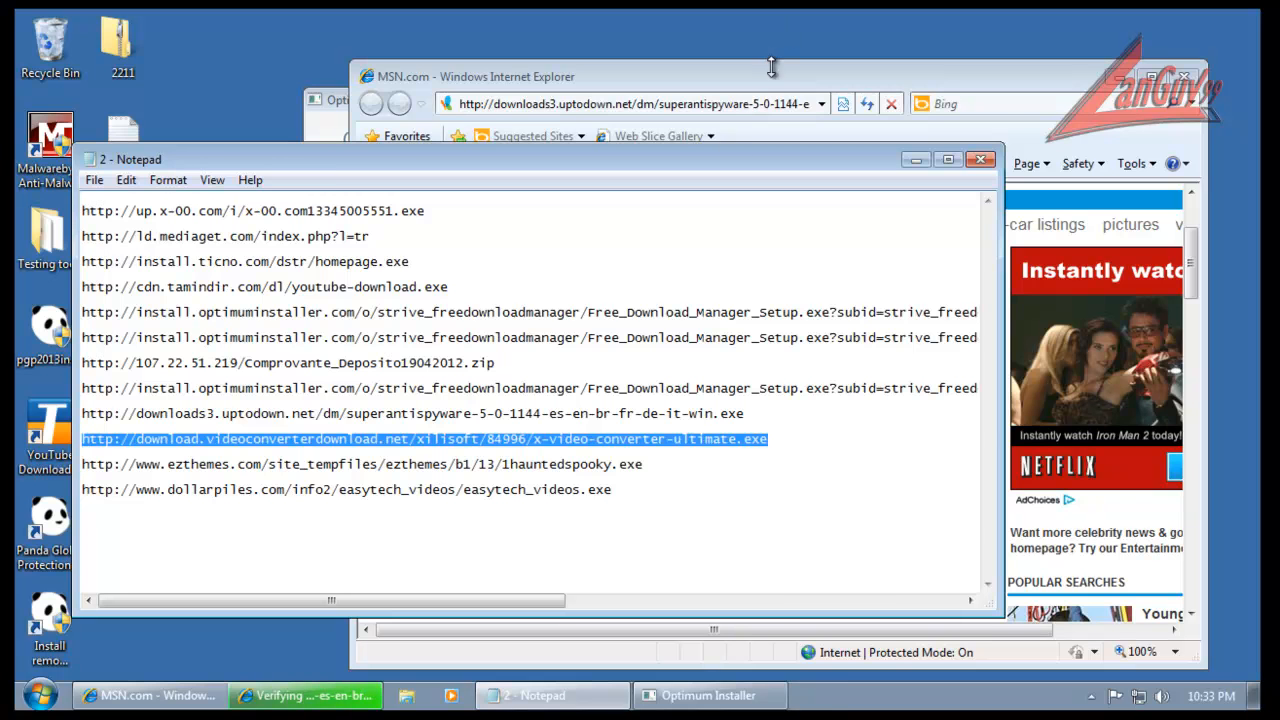
pyautogui.click(771, 66)
pyautogui.click(686, 103)
pyautogui.hotkey('ctrl', 'v')
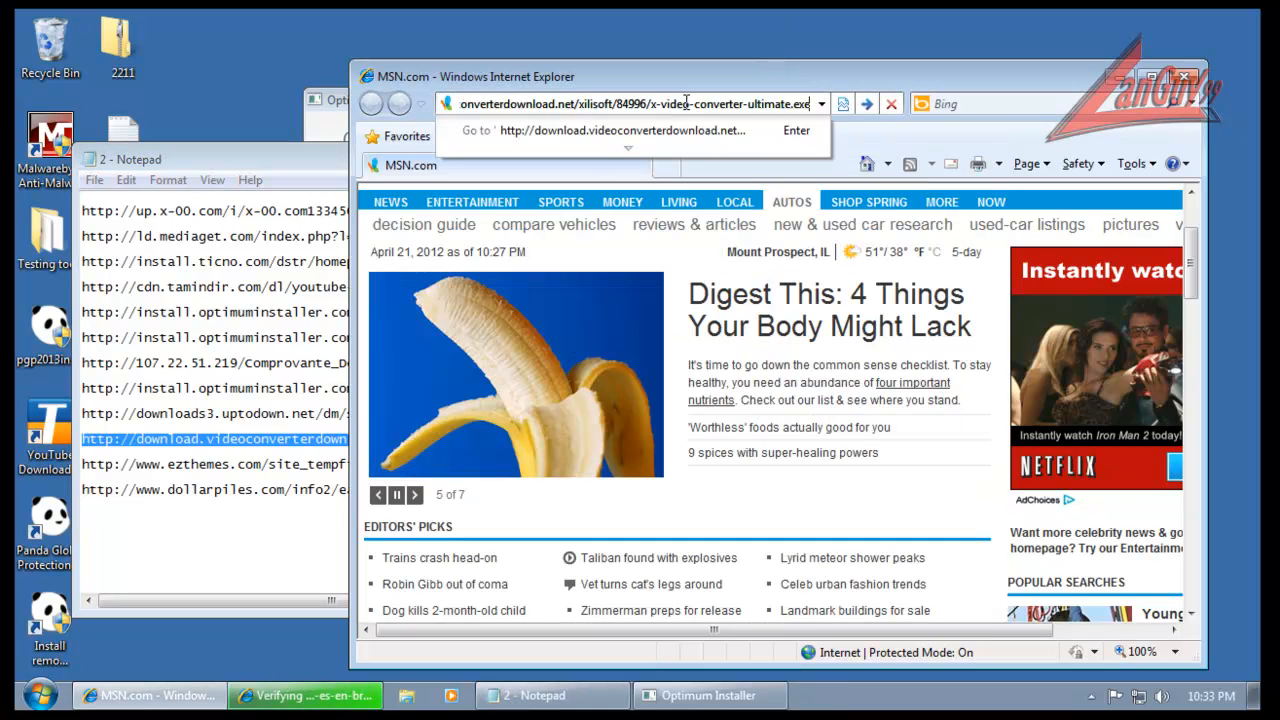
pyautogui.press('Return')
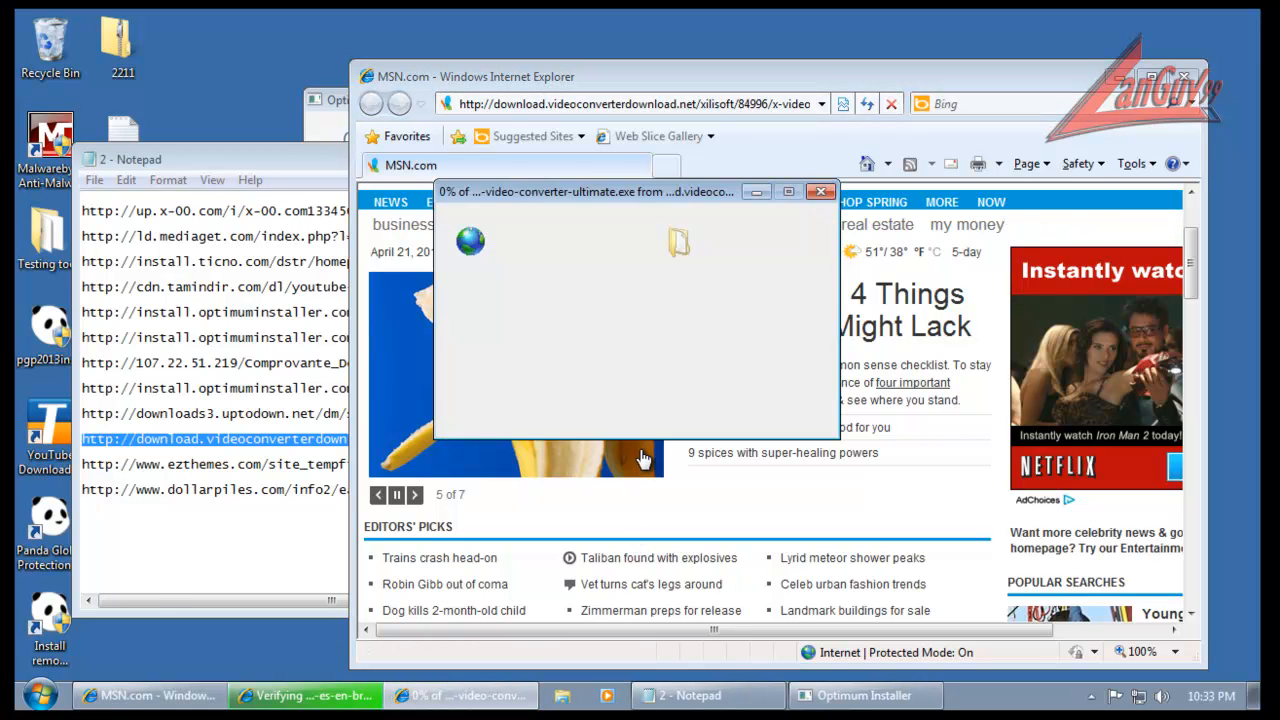
pyautogui.click(612, 367)
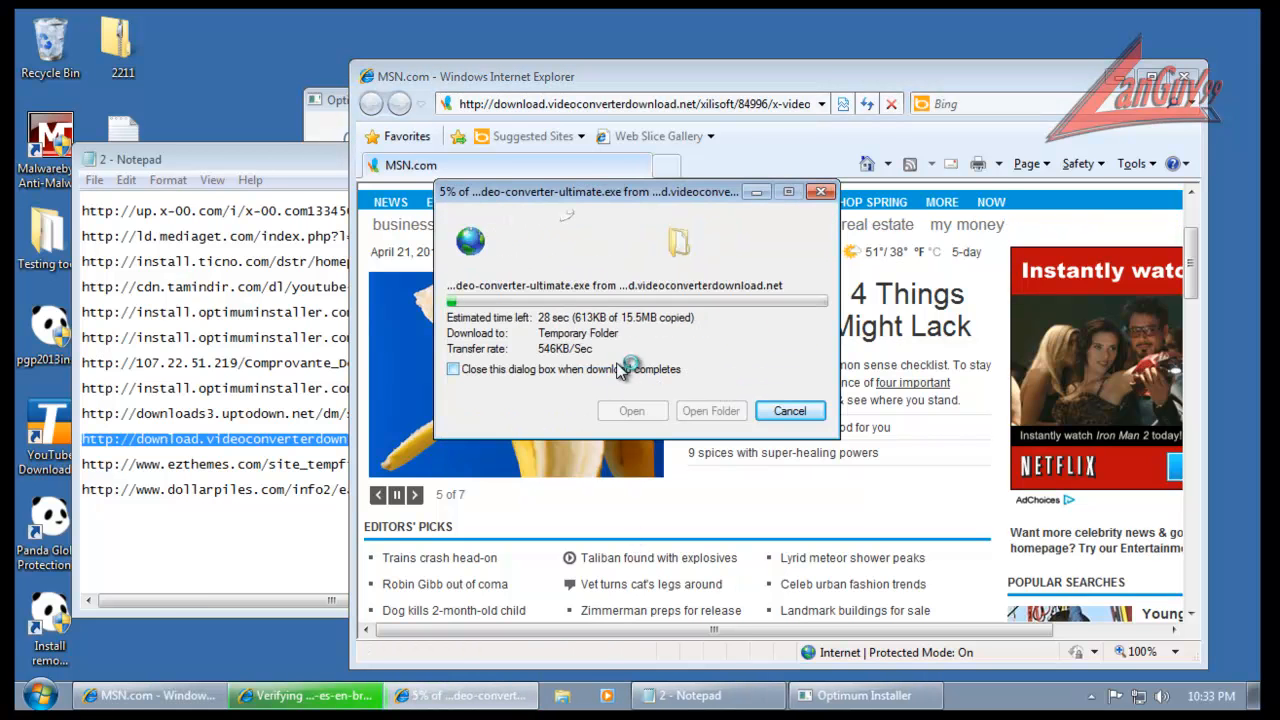
# - Select the ezthemes 1hauntedspooky.exe link in Notepad, and allow the superantispyware installer from the unknown publisher to make changes
pyautogui.click(215, 464)
pyautogui.moveTo(669, 471); pyautogui.dragTo(668, 456)
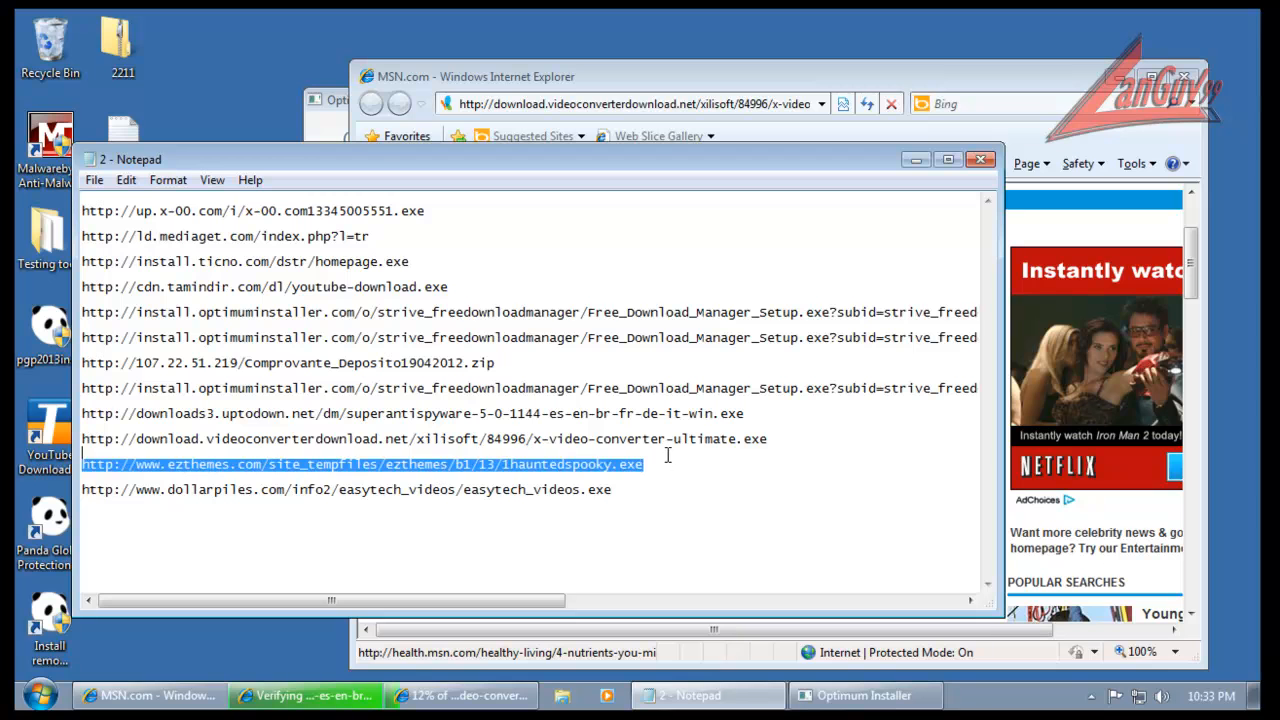
pyautogui.click(346, 697)
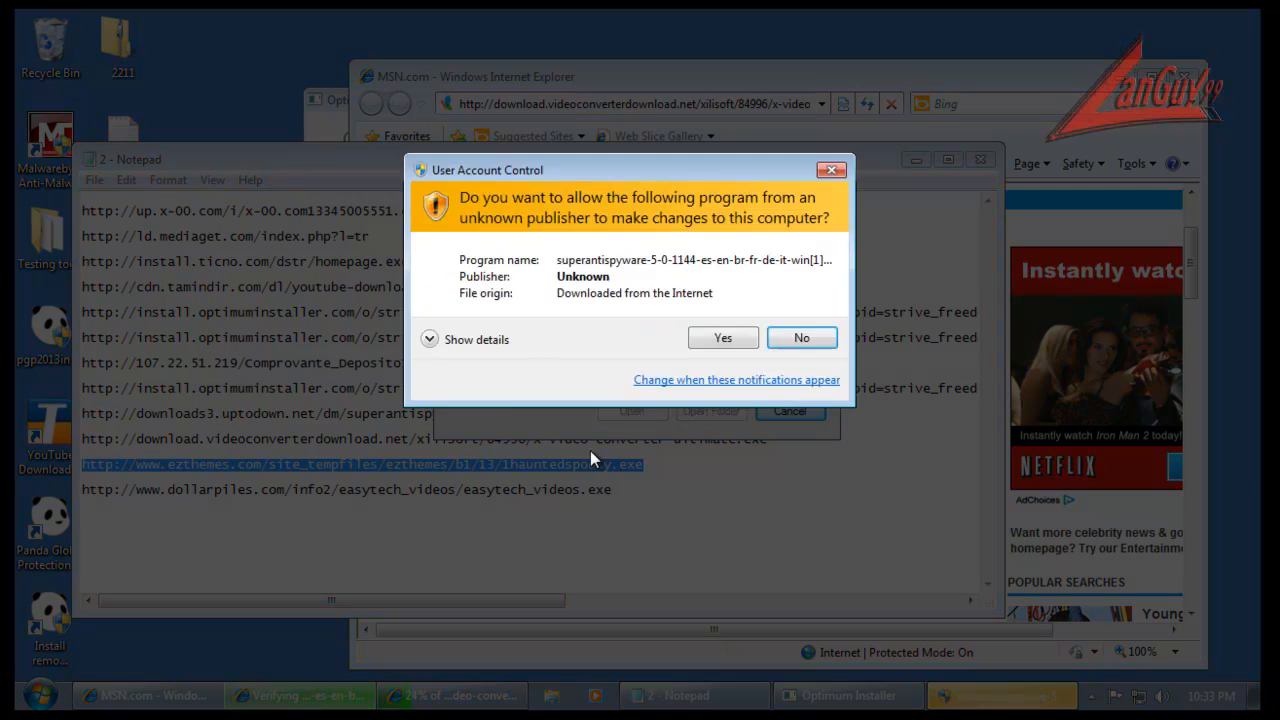
pyautogui.click(727, 340)
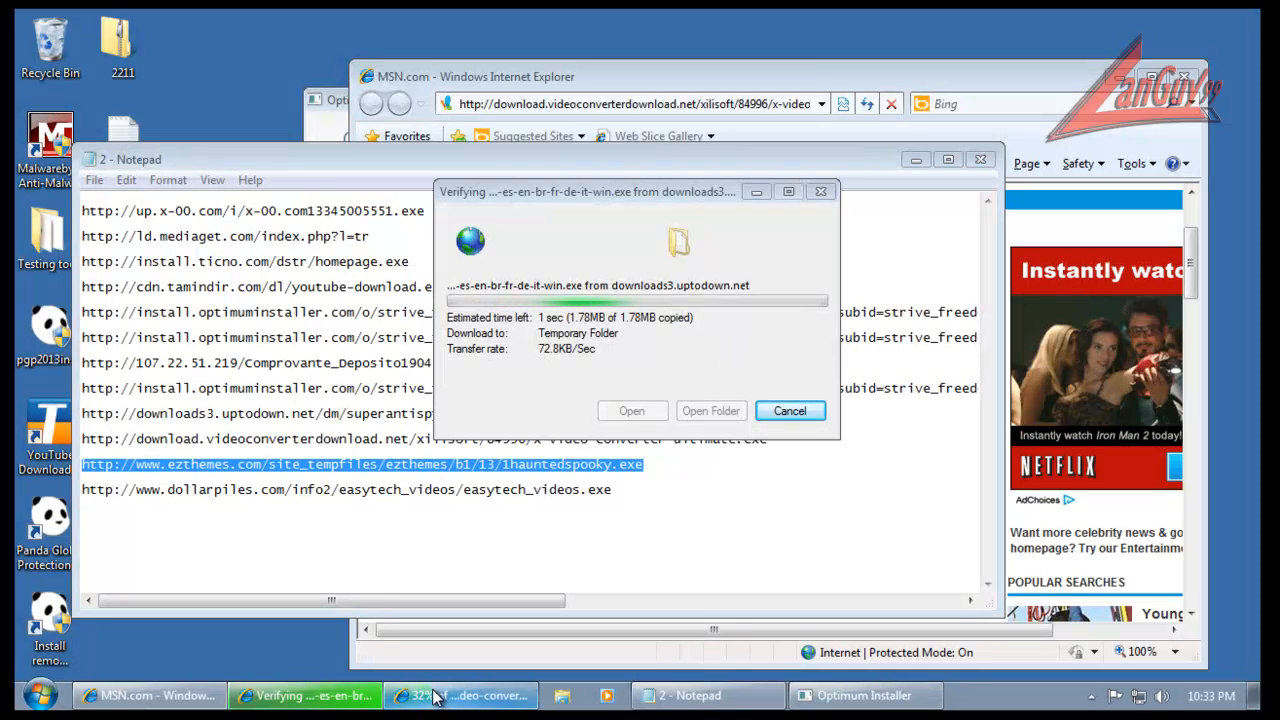
# - Load the previously copied x-video-converter-ultimate.exe link in Internet Explorer again and run this second download
pyautogui.click(470, 700)
pyautogui.click(636, 102)
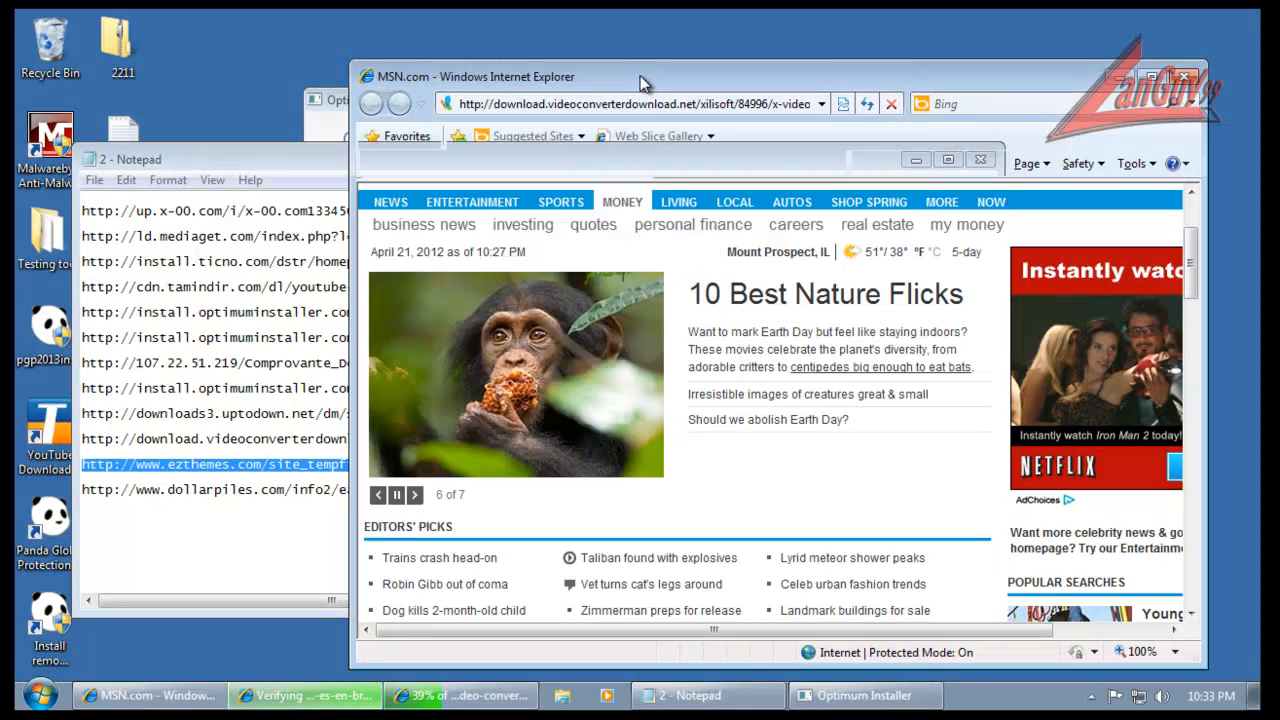
pyautogui.hotkey('ctrl', 'v')
pyautogui.press('Return')
pyautogui.click(610, 368)
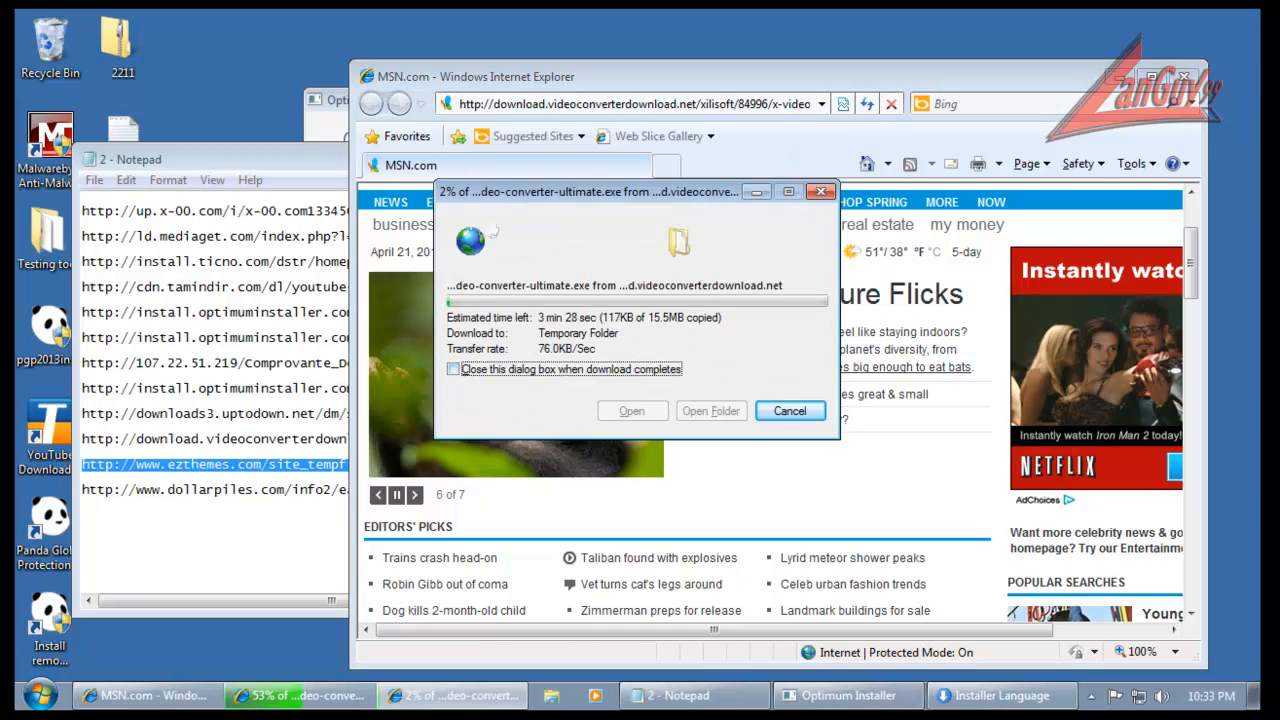
# - Accept the installer language, proceed through the SuperAntiSpyware 5.0.1144 Uptodown downloader, and check the progress of the other install and download
pyautogui.click(1008, 700)
pyautogui.click(643, 399)
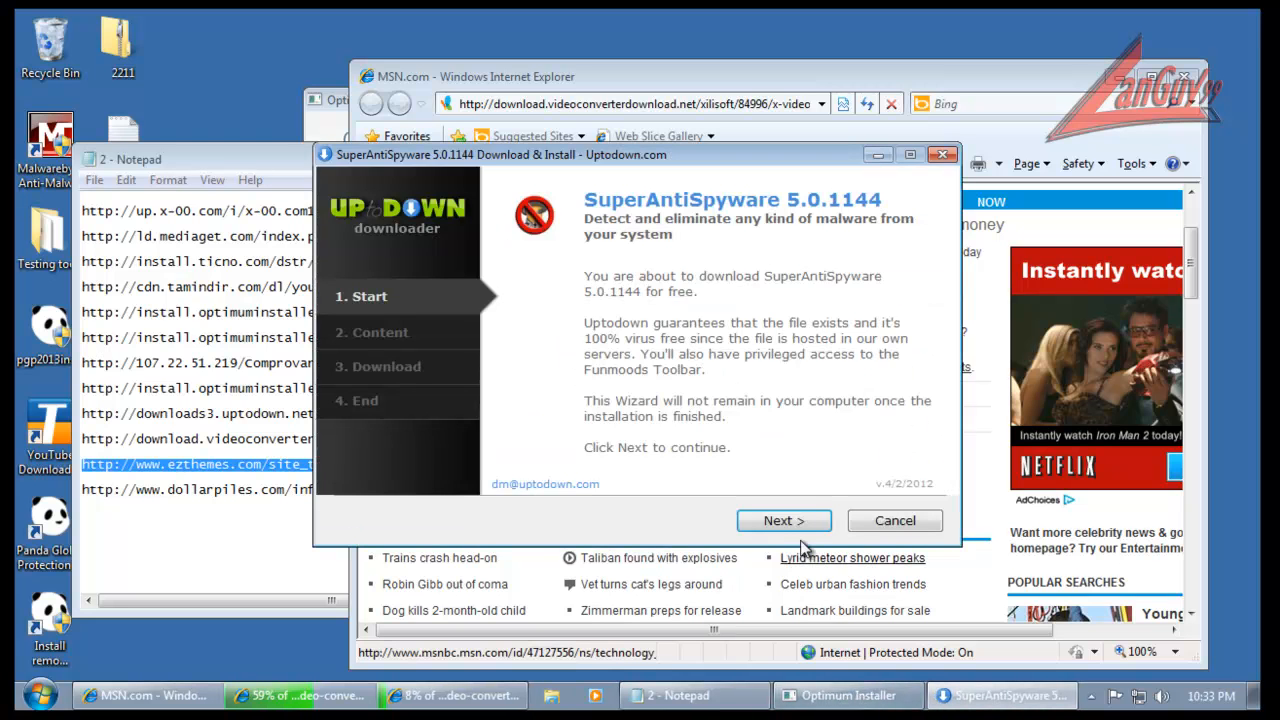
pyautogui.click(790, 522)
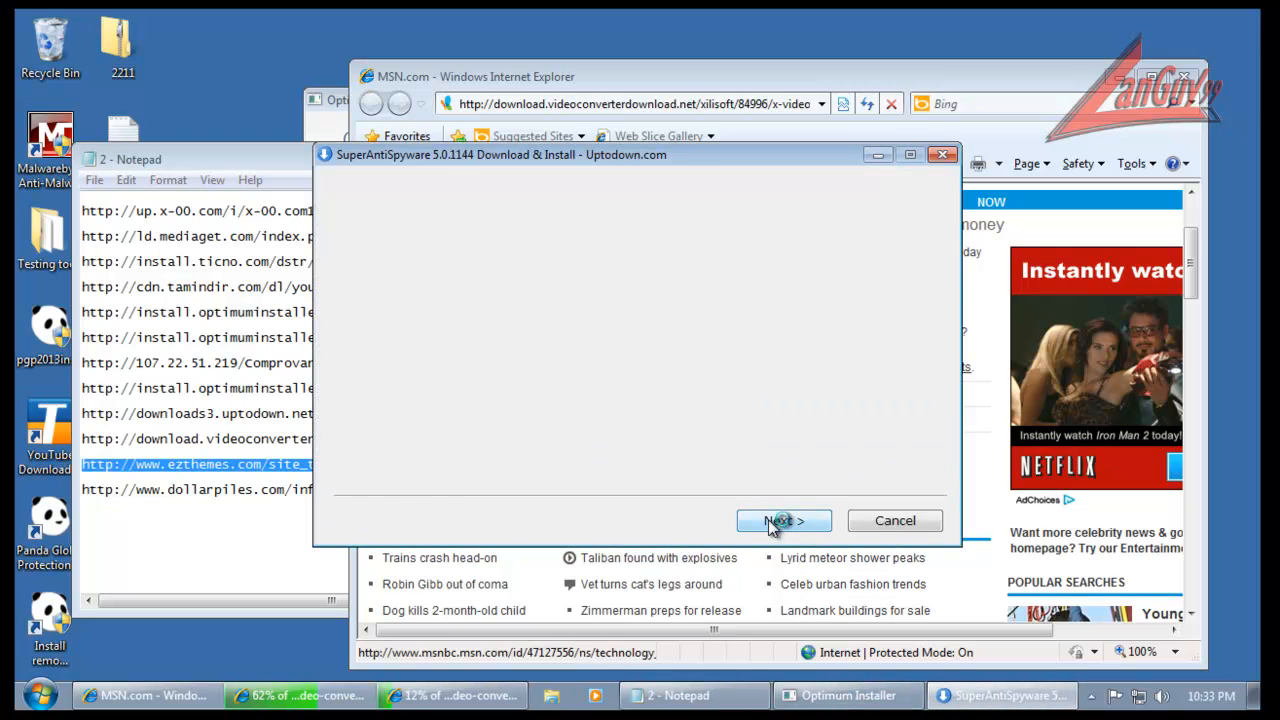
pyautogui.click(585, 400)
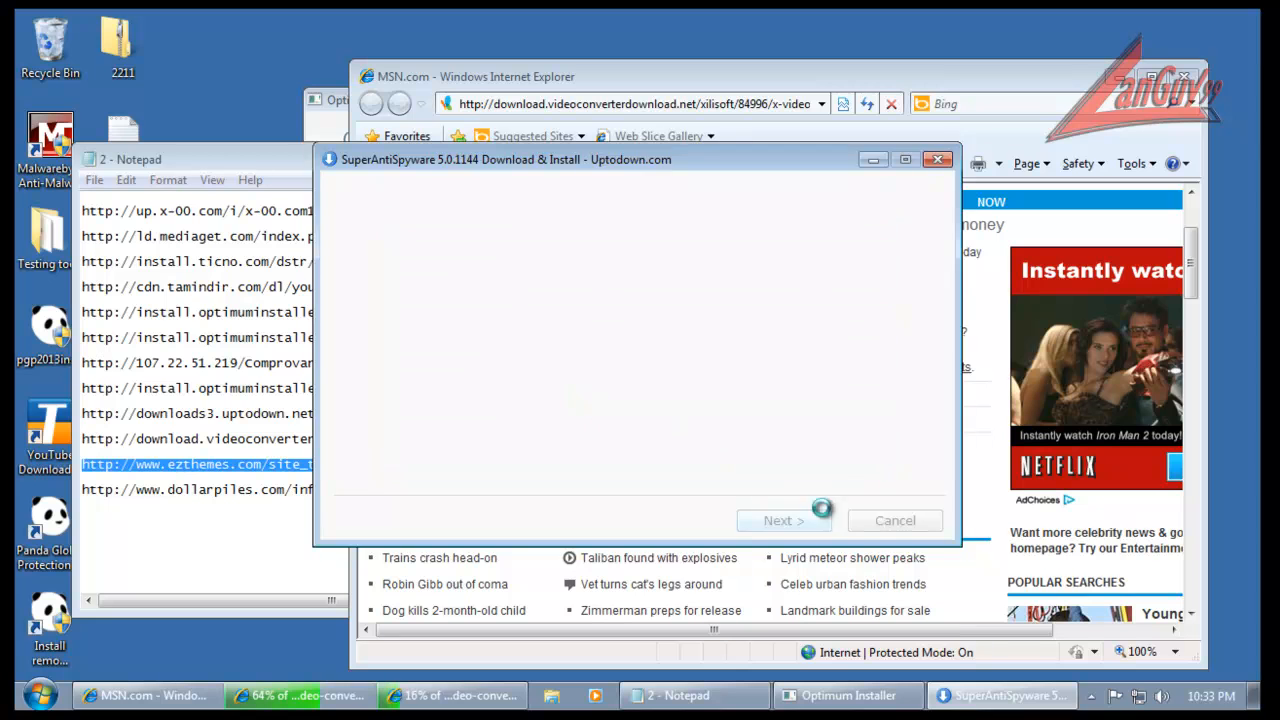
pyautogui.click(904, 700)
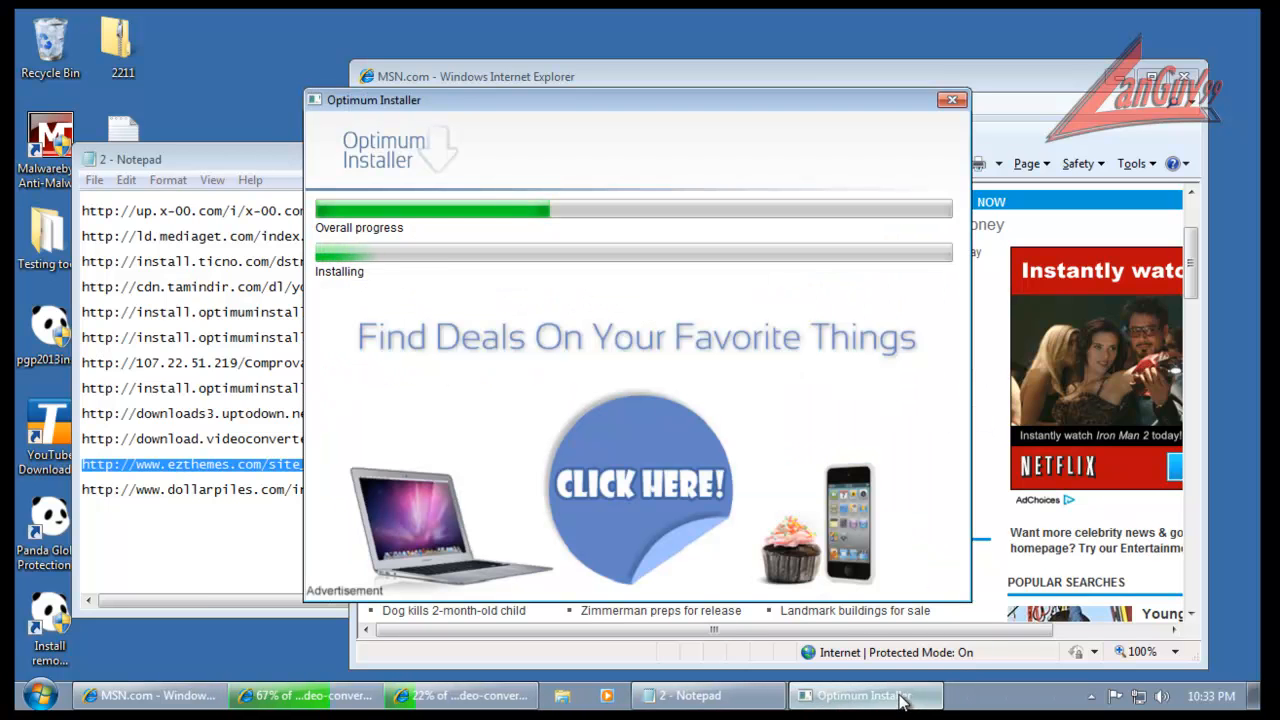
pyautogui.click(305, 695)
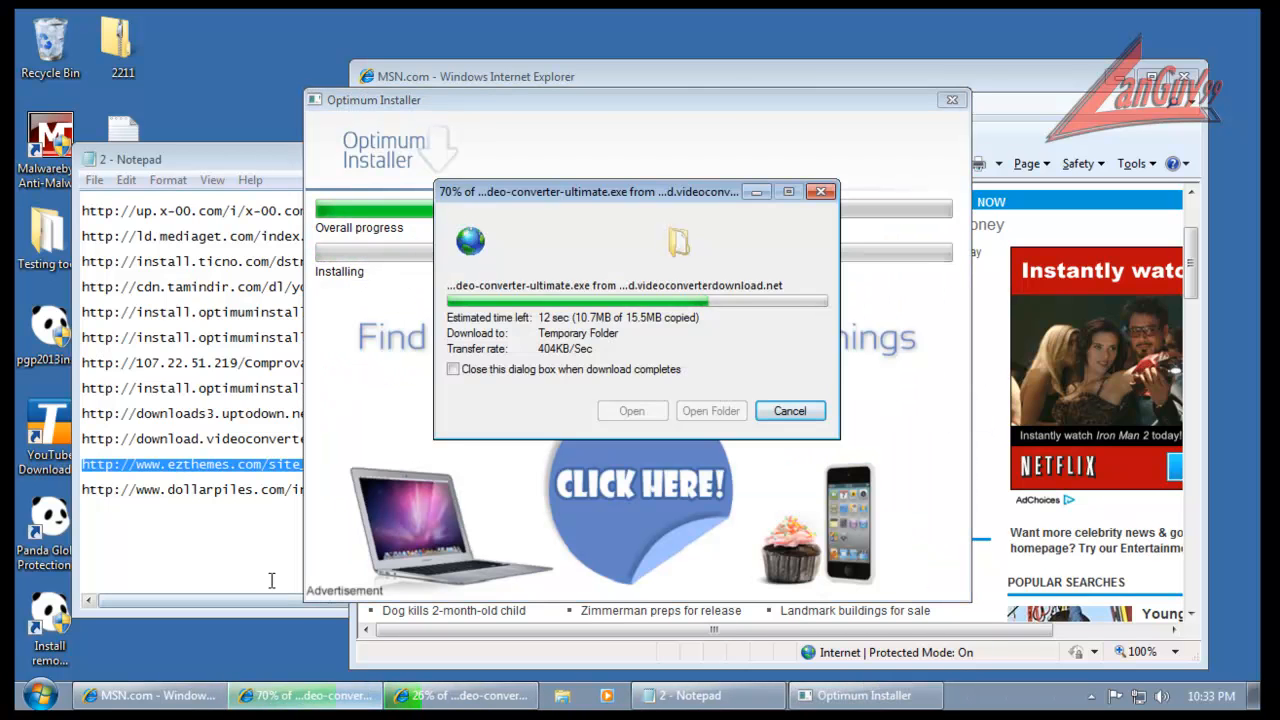
# - Copy the dollarpiles.com easytech_videos.exe link from the Notepad list and close Notepad
pyautogui.click(209, 510)
pyautogui.moveTo(636, 515); pyautogui.dragTo(638, 484)
pyautogui.hotkey('ctrl', 'c')
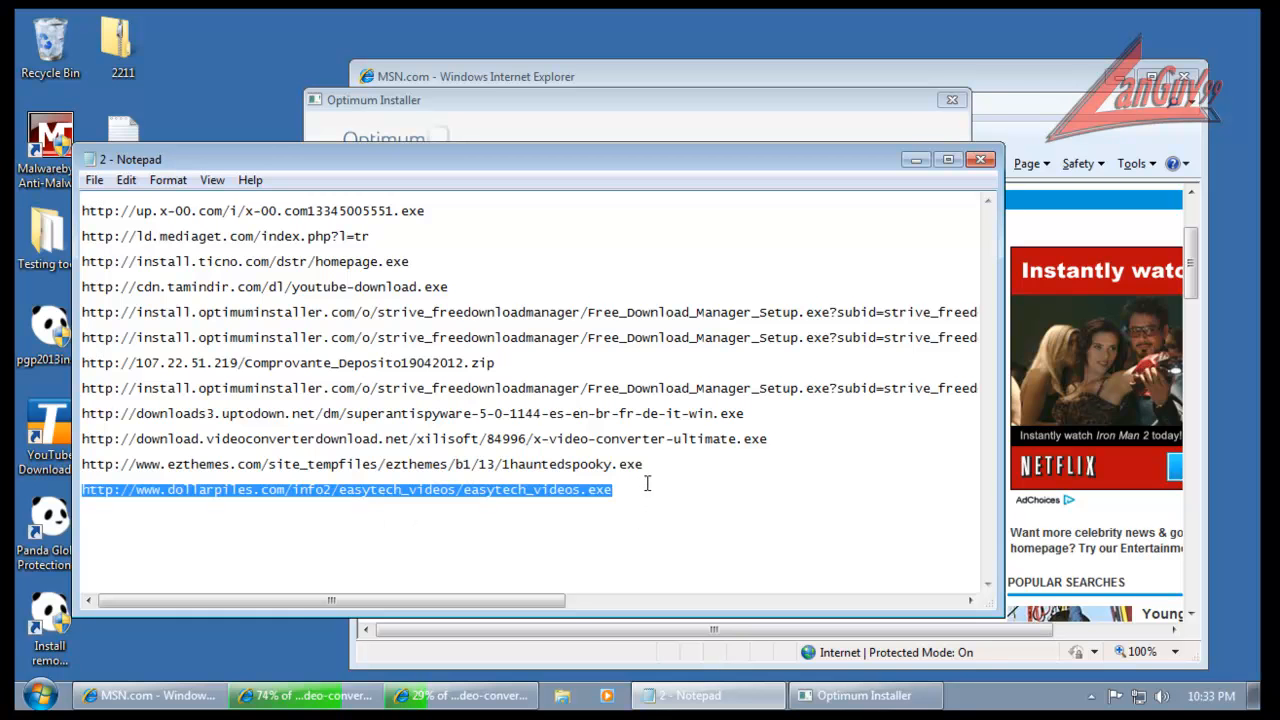
pyautogui.click(981, 160)
# - Load the copied easytech_videos.exe link in Internet Explorer and run the file from the unknown publisher
pyautogui.click(932, 73)
pyautogui.click(714, 104)
pyautogui.hotkey('ctrl', 'v')
pyautogui.press('Return')
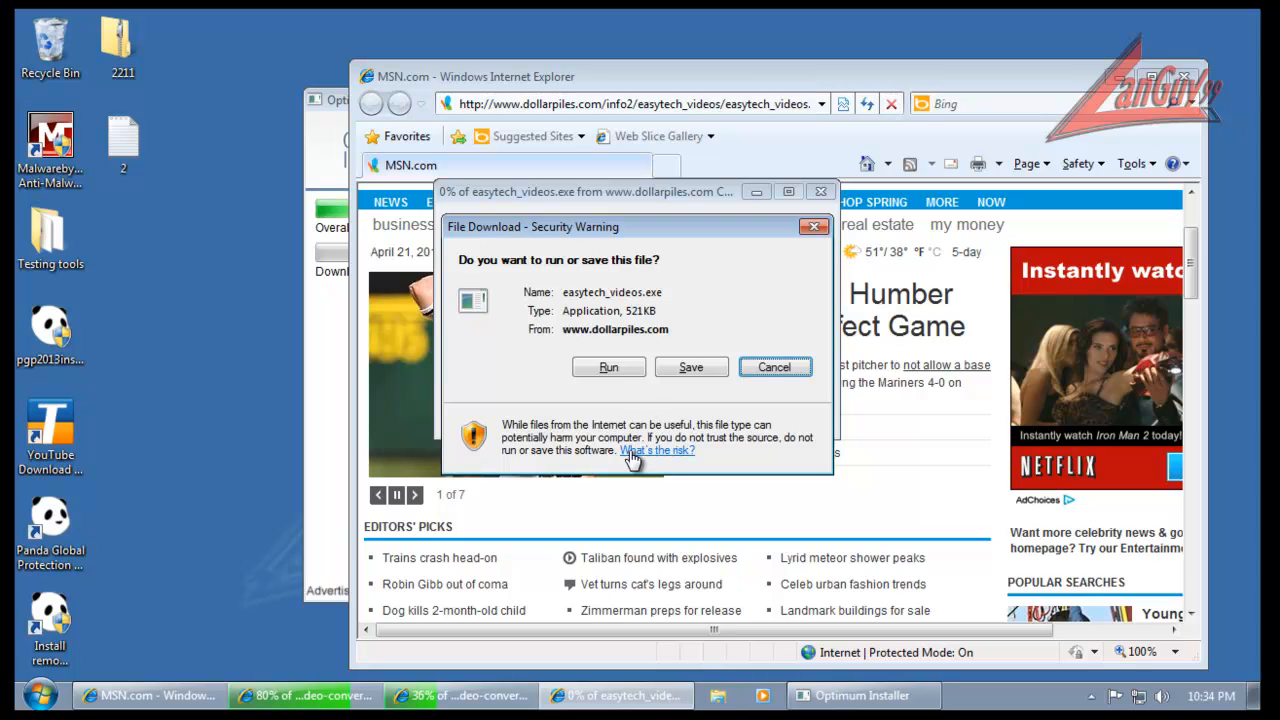
pyautogui.click(624, 368)
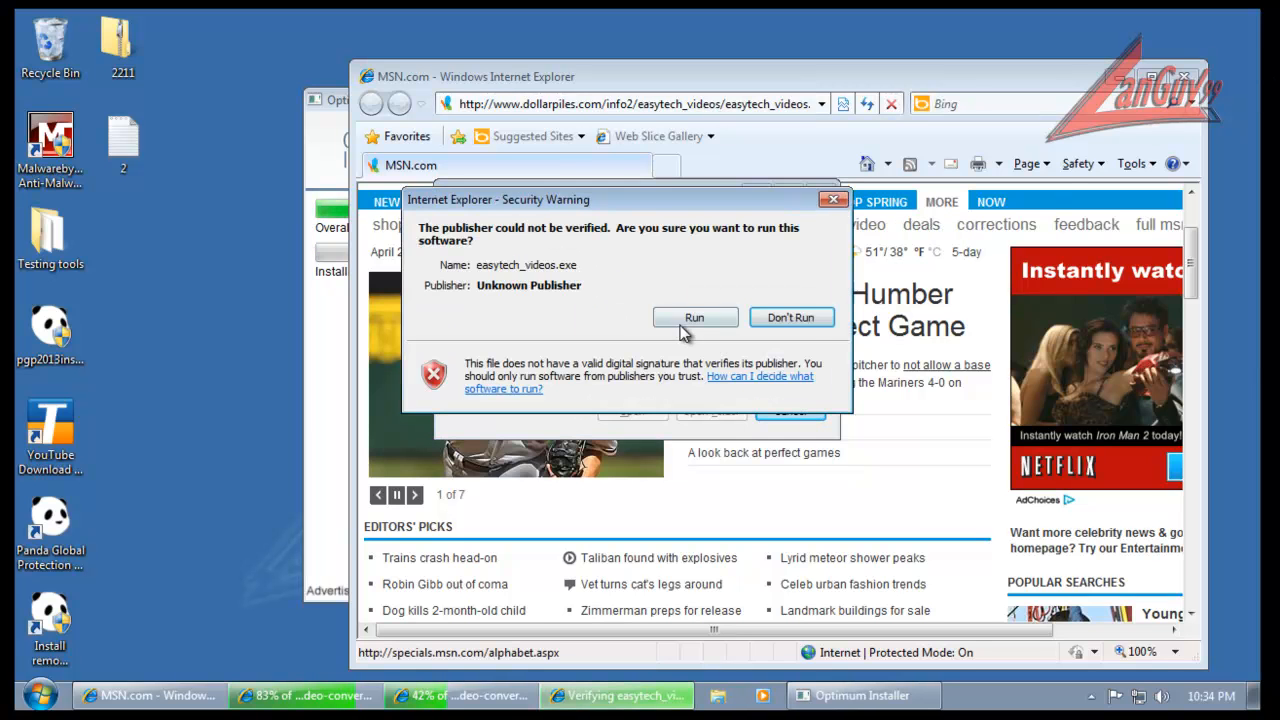
pyautogui.click(684, 320)
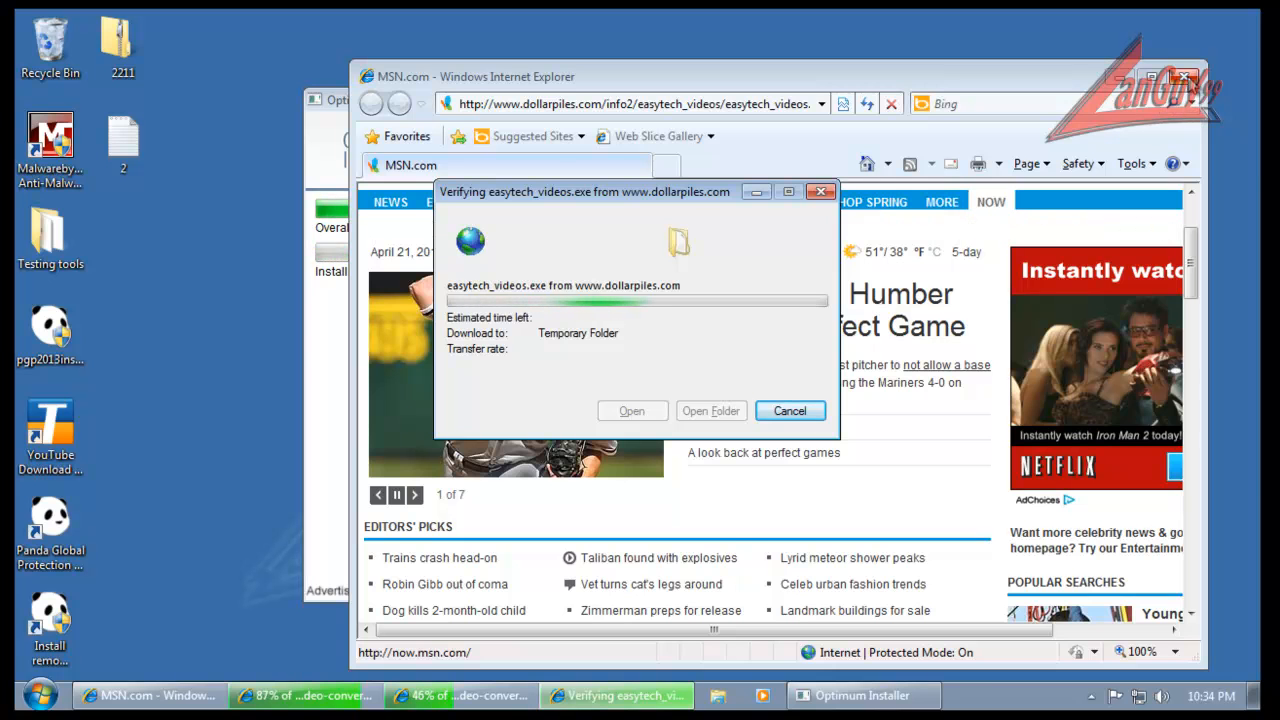
# - Clear the browser and Easy Tech Videos windows out of the way and run the first downloaded x-video-converter-ultimate.exe
pyautogui.click(1183, 77)
pyautogui.moveTo(563, 190); pyautogui.dragTo(166, 197)
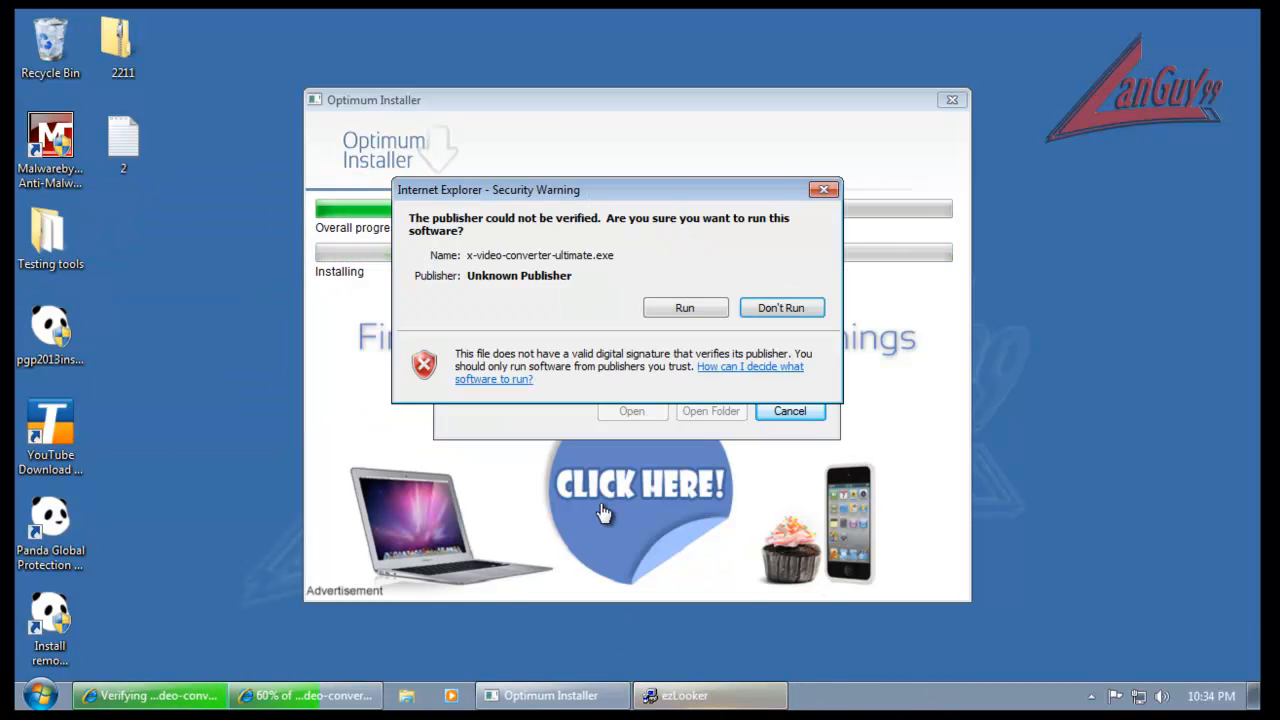
pyautogui.click(690, 309)
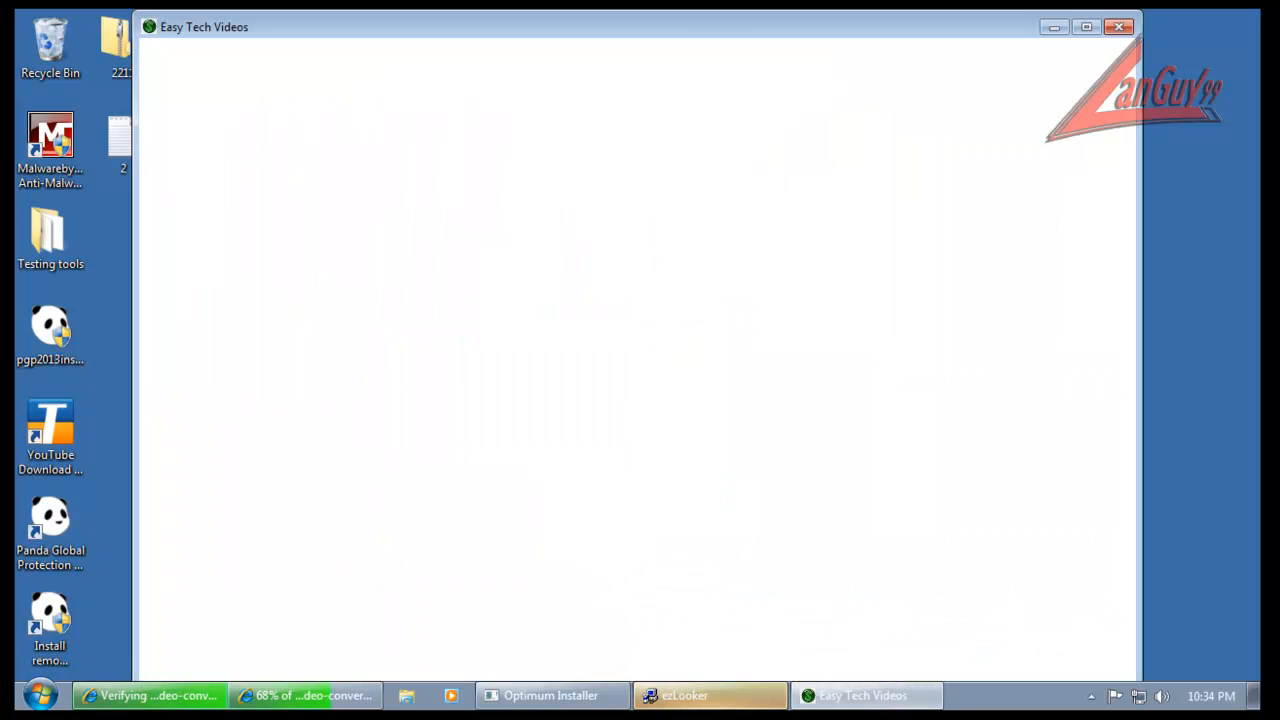
pyautogui.click(1054, 28)
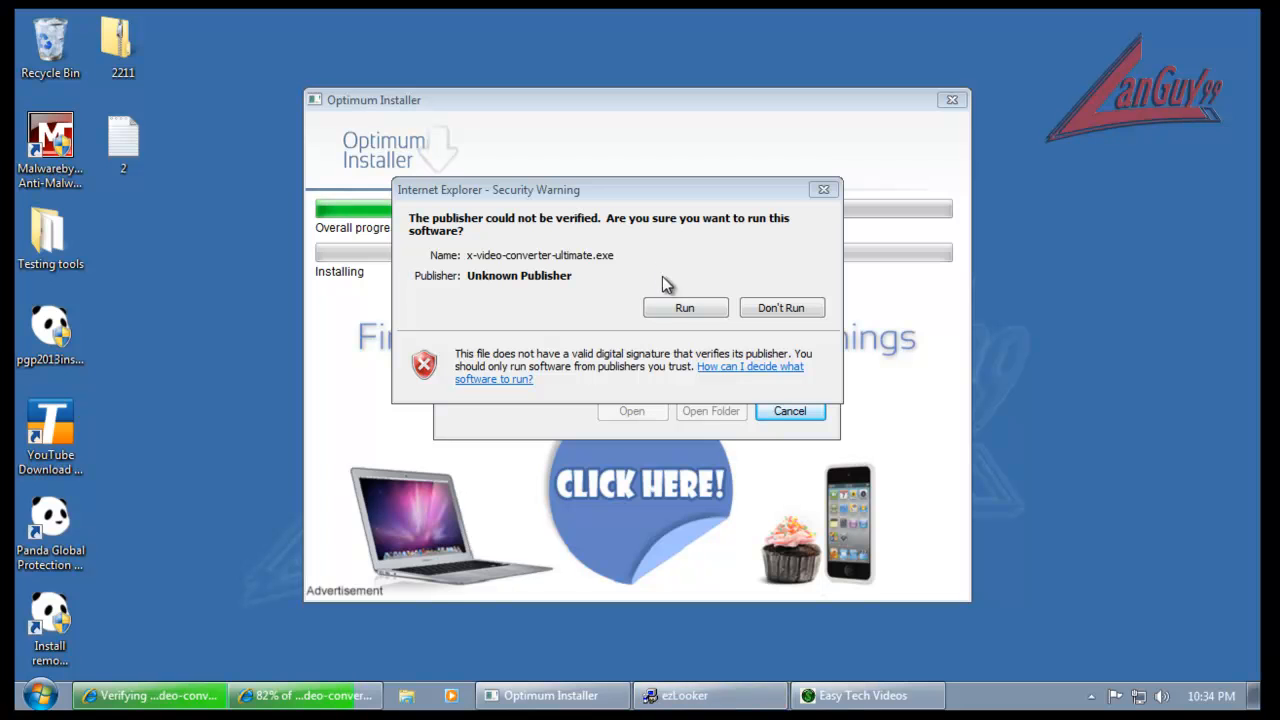
pyautogui.click(667, 315)
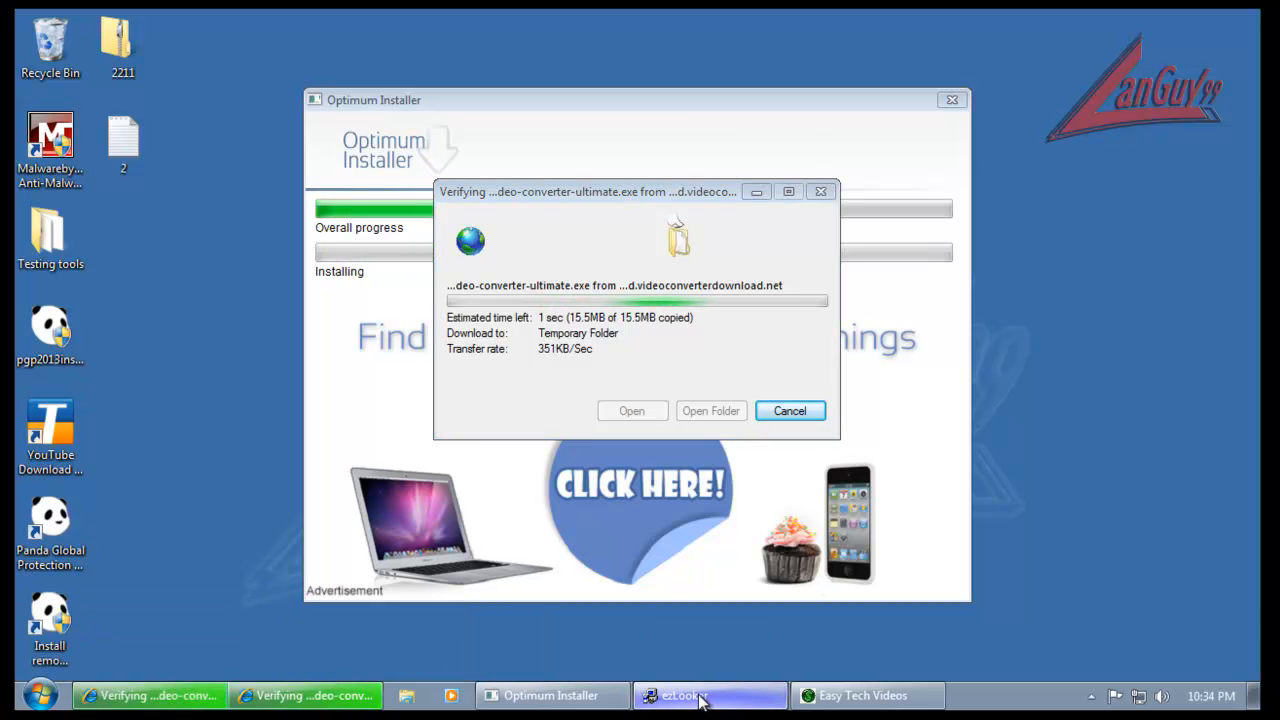
# - Run the second downloaded x-video-converter-ultimate.exe and dismiss the file-not-found errors
pyautogui.moveTo(708, 194); pyautogui.dragTo(688, 214)
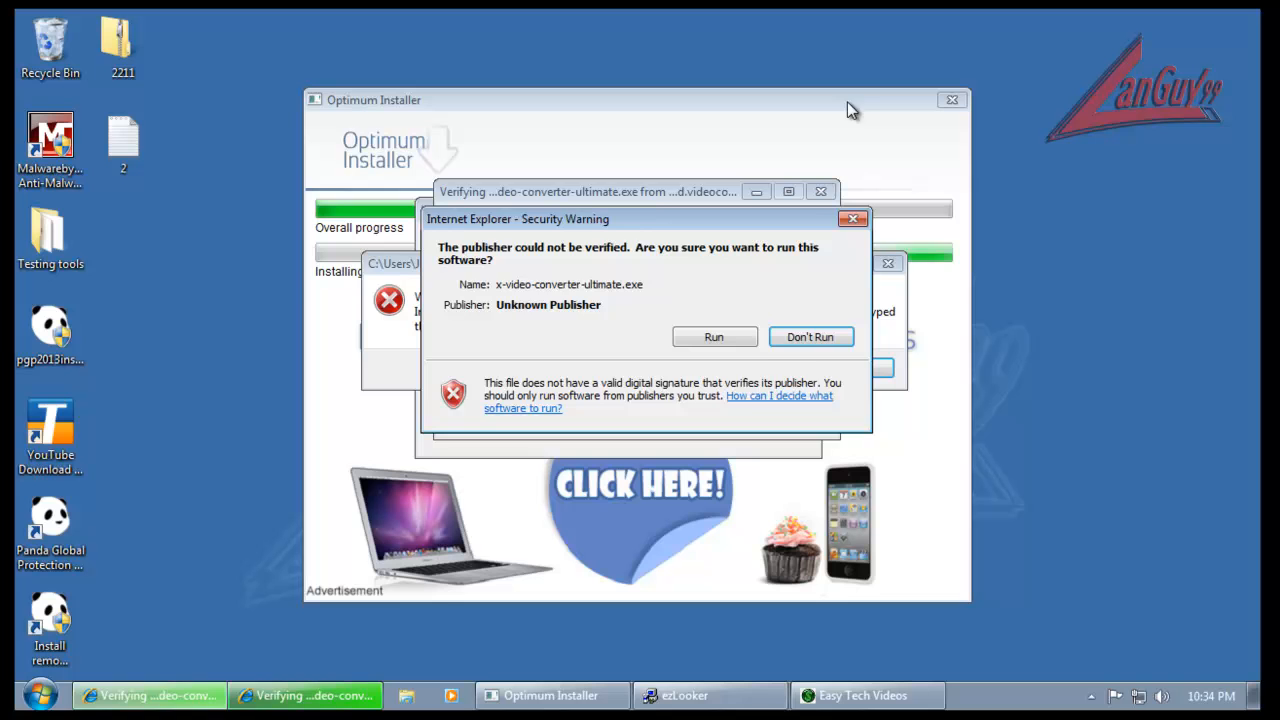
pyautogui.click(742, 337)
pyautogui.click(866, 369)
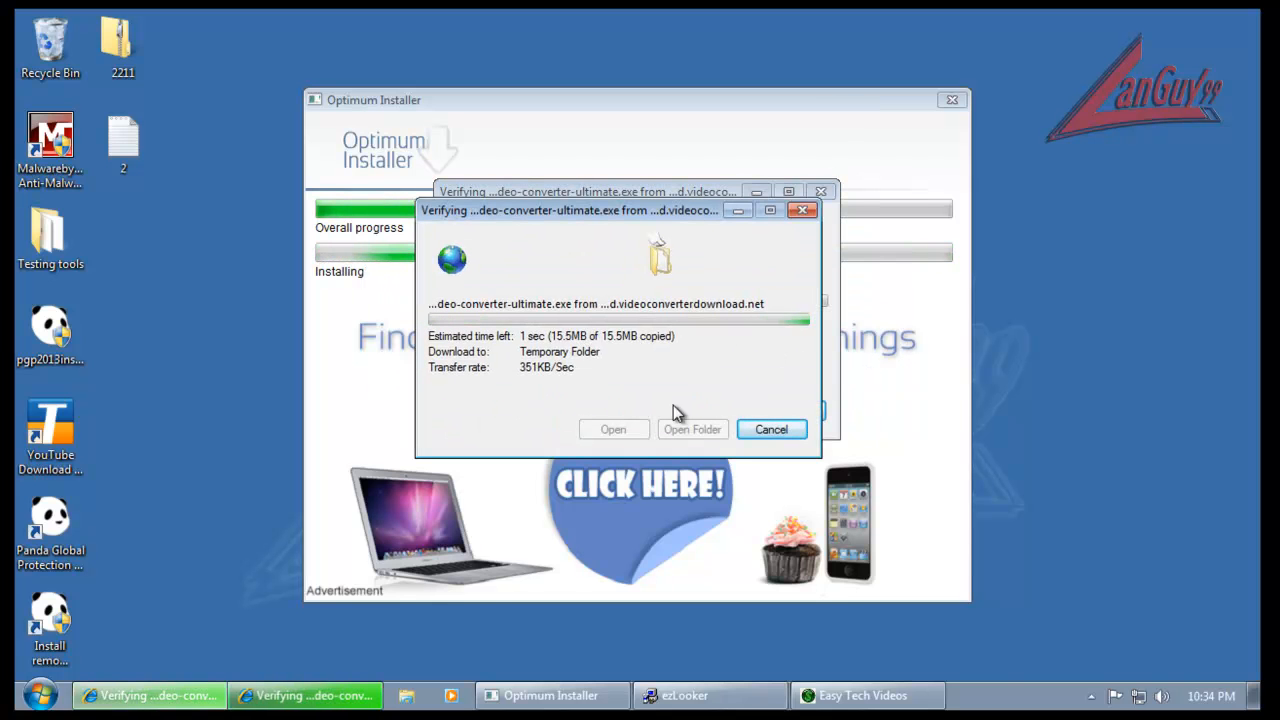
pyautogui.moveTo(716, 204); pyautogui.dragTo(304, 193)
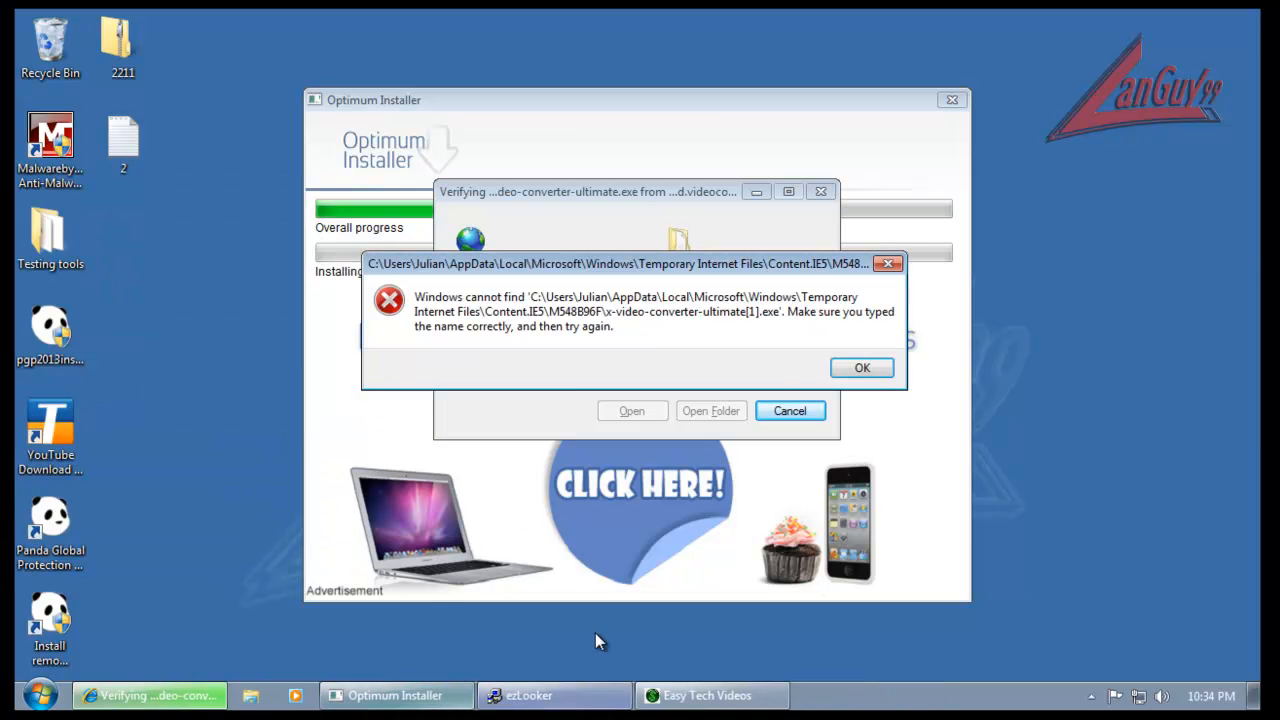
pyautogui.click(860, 367)
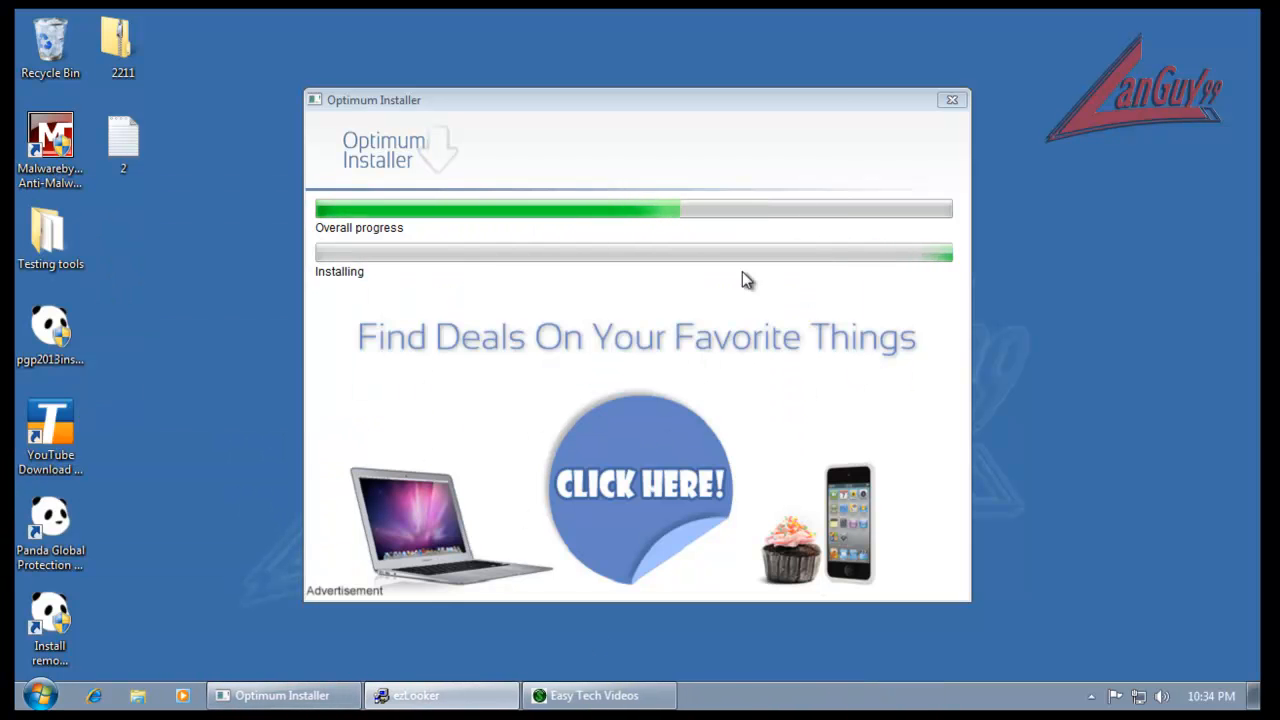
# - Bring up the Easy Tech Videos window, close it, and check the hidden notification area icons
pyautogui.moveTo(813, 127); pyautogui.dragTo(771, 520)
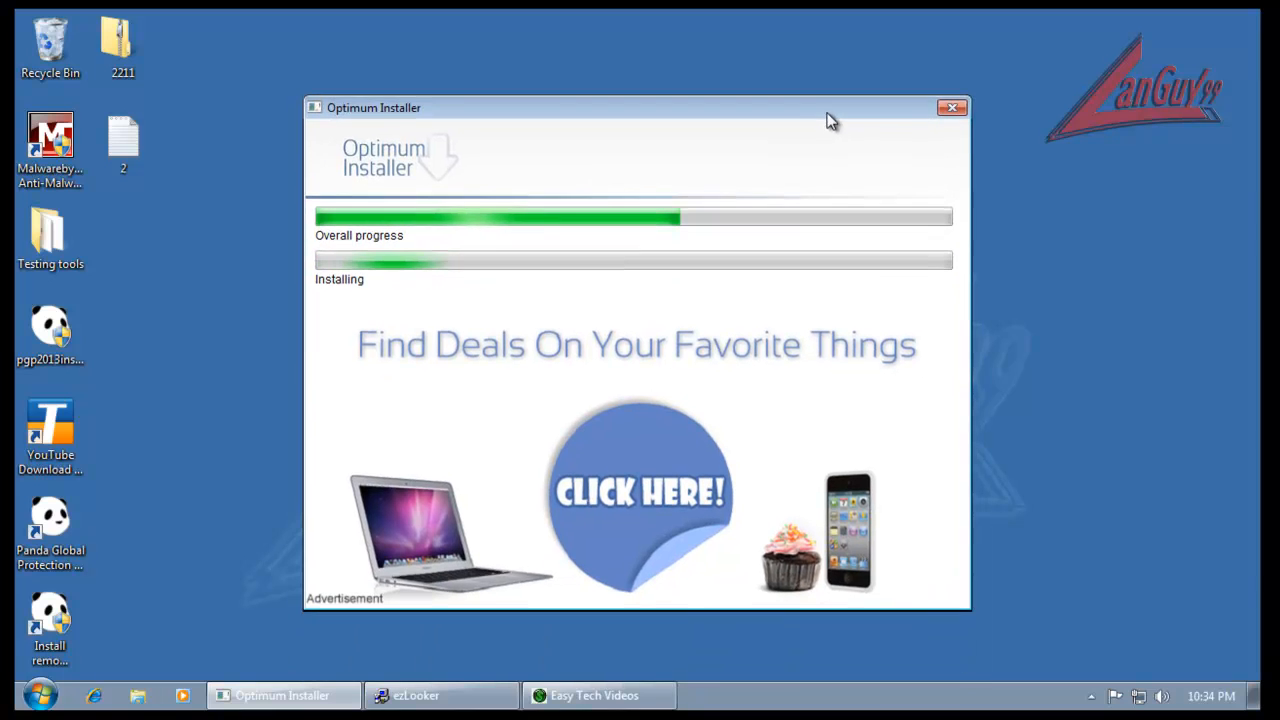
pyautogui.click(600, 695)
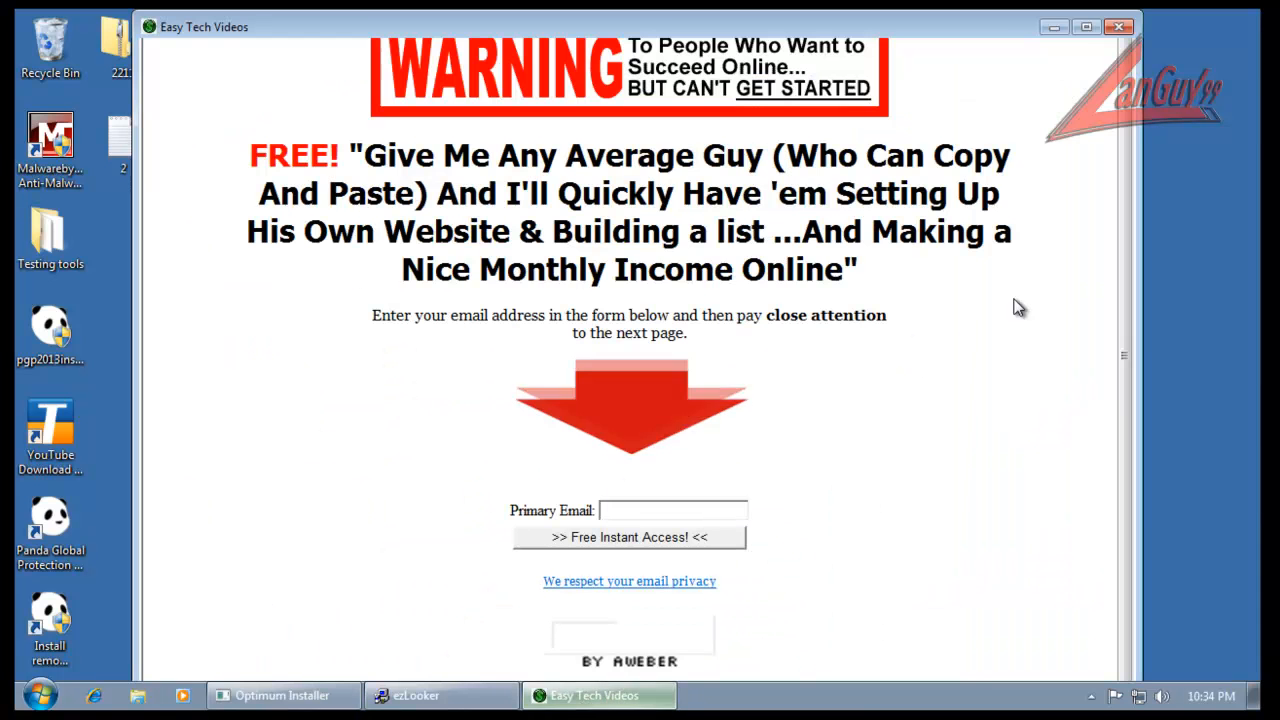
pyautogui.click(1119, 27)
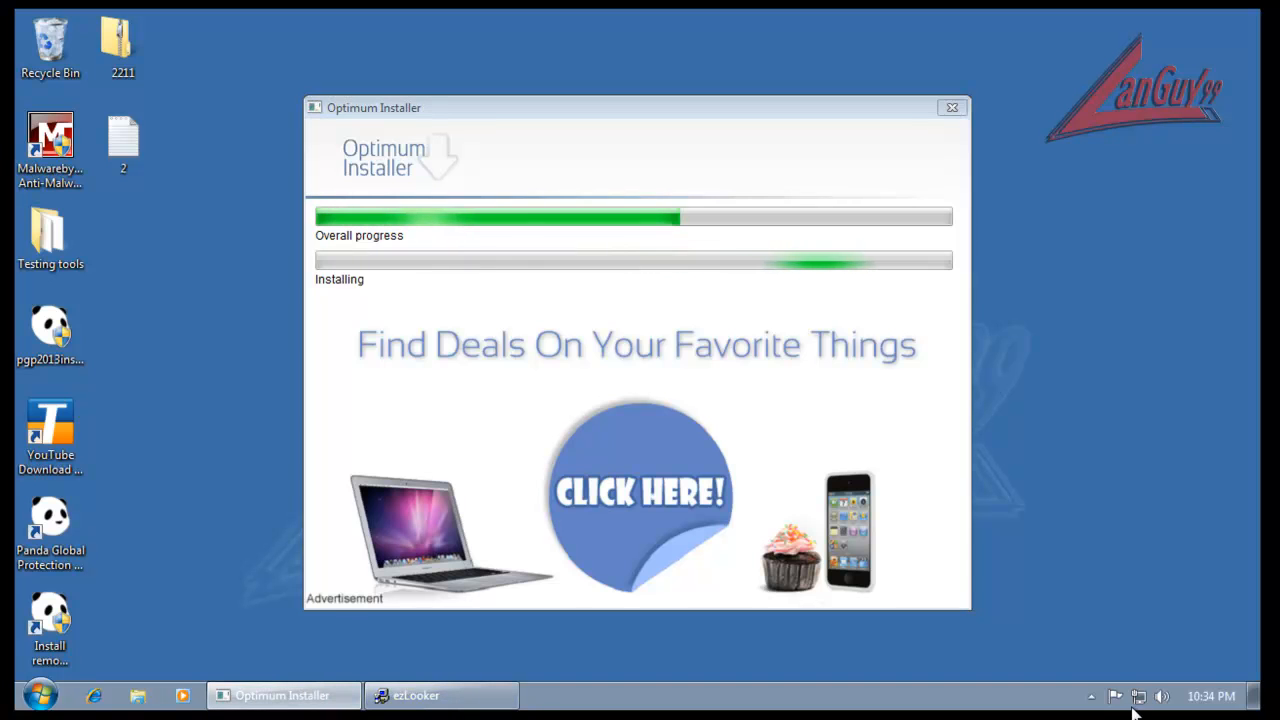
pyautogui.click(1091, 695)
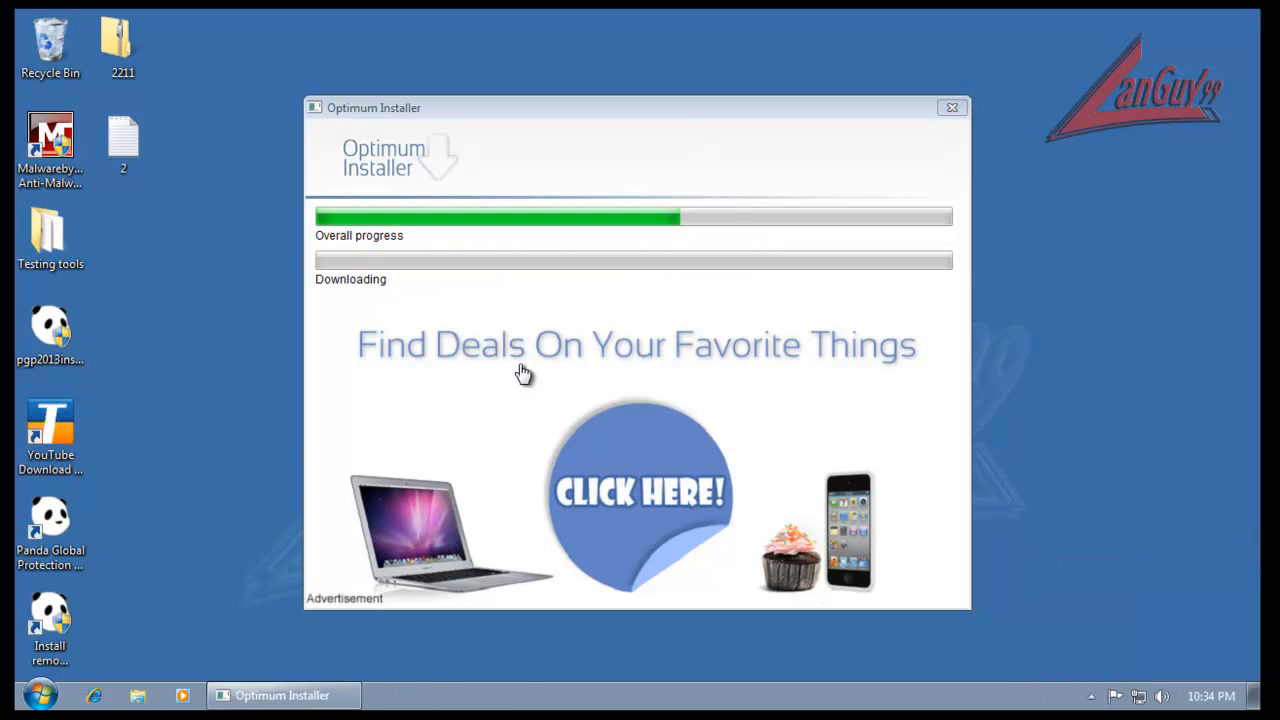
# - Open the 2211 archive on the desktop, look through its contents, and close it
pyautogui.click(44, 697)
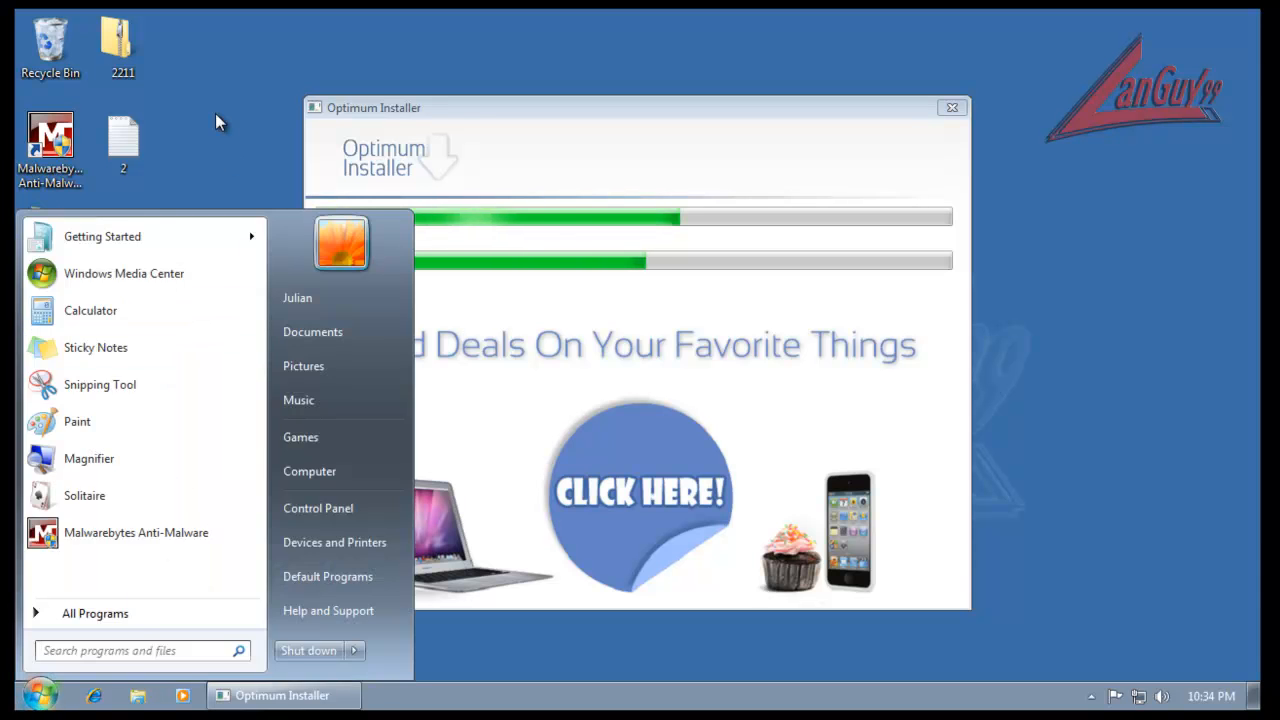
pyautogui.click(215, 113)
pyautogui.doubleClick(125, 46)
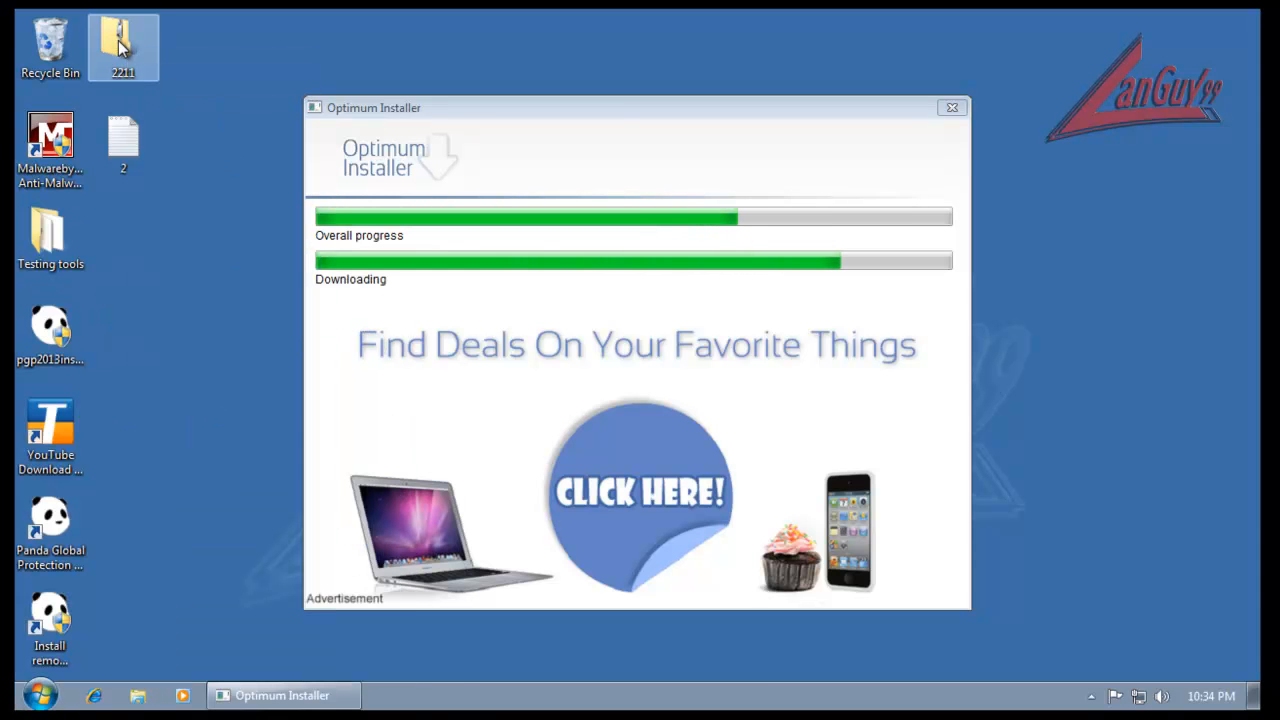
pyautogui.doubleClick(336, 199)
pyautogui.moveTo(889, 184); pyautogui.dragTo(897, 563)
pyautogui.click(884, 86)
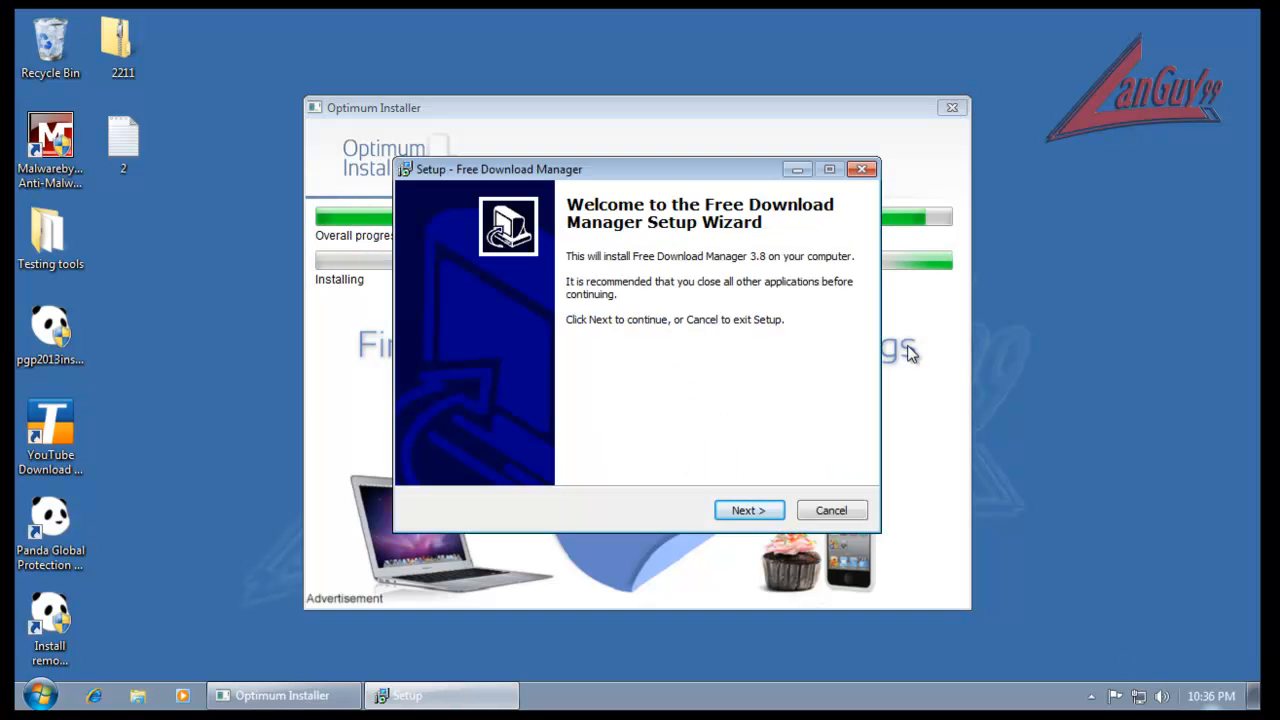
# - Start the Free Download Manager setup wizard and accept its license agreement
pyautogui.click(765, 510)
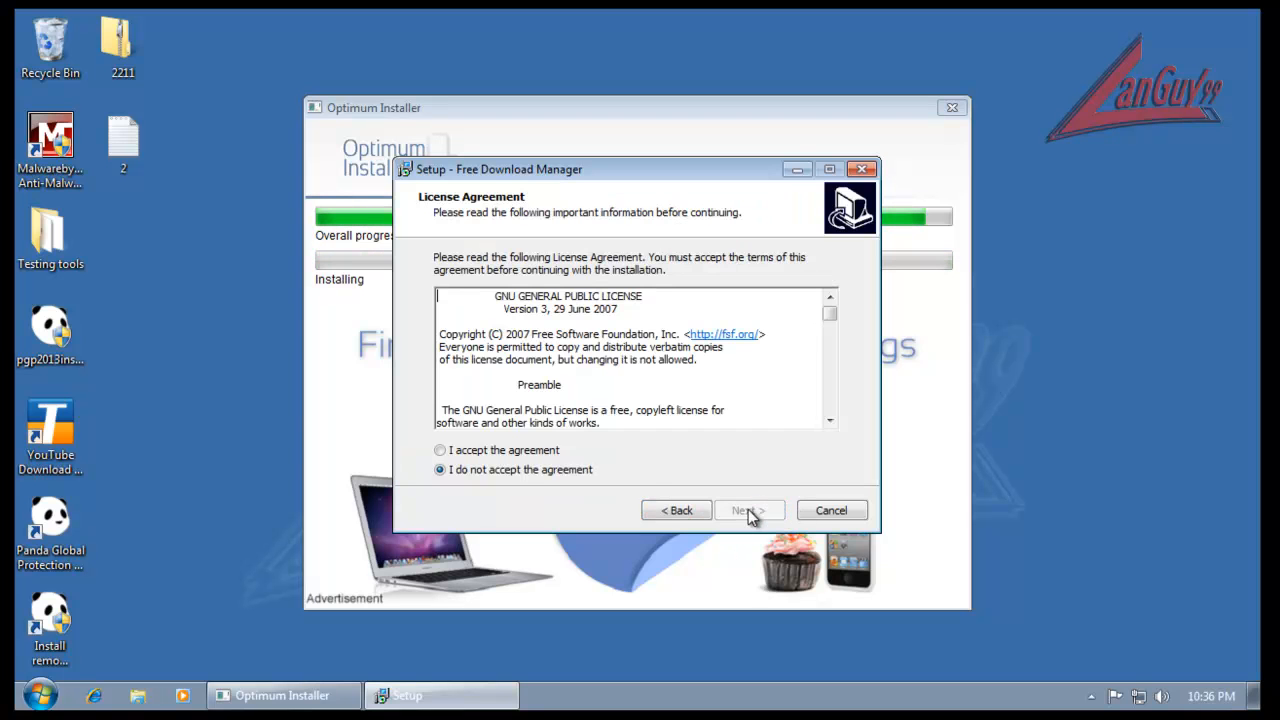
pyautogui.click(457, 450)
pyautogui.click(745, 512)
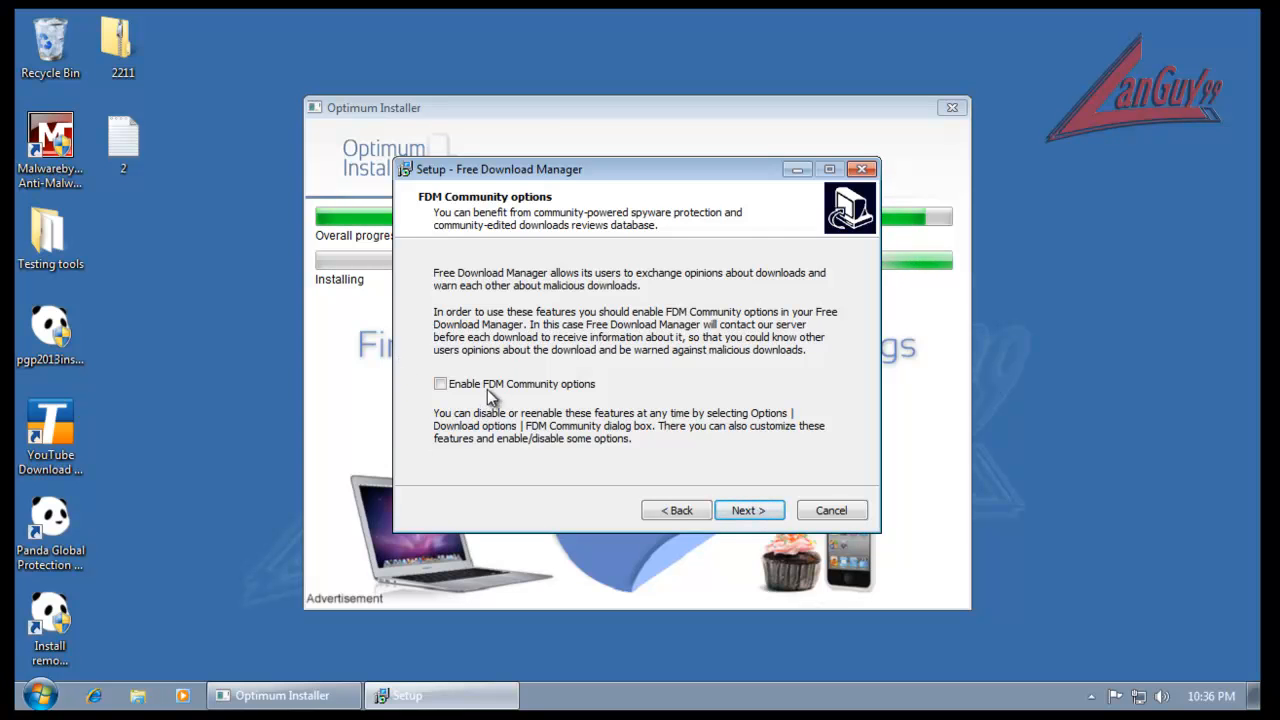
# - Install Free Download Manager with FDM Community options disabled and default folders, and finish setup without launching the program
pyautogui.click(766, 510)
pyautogui.click(763, 512)
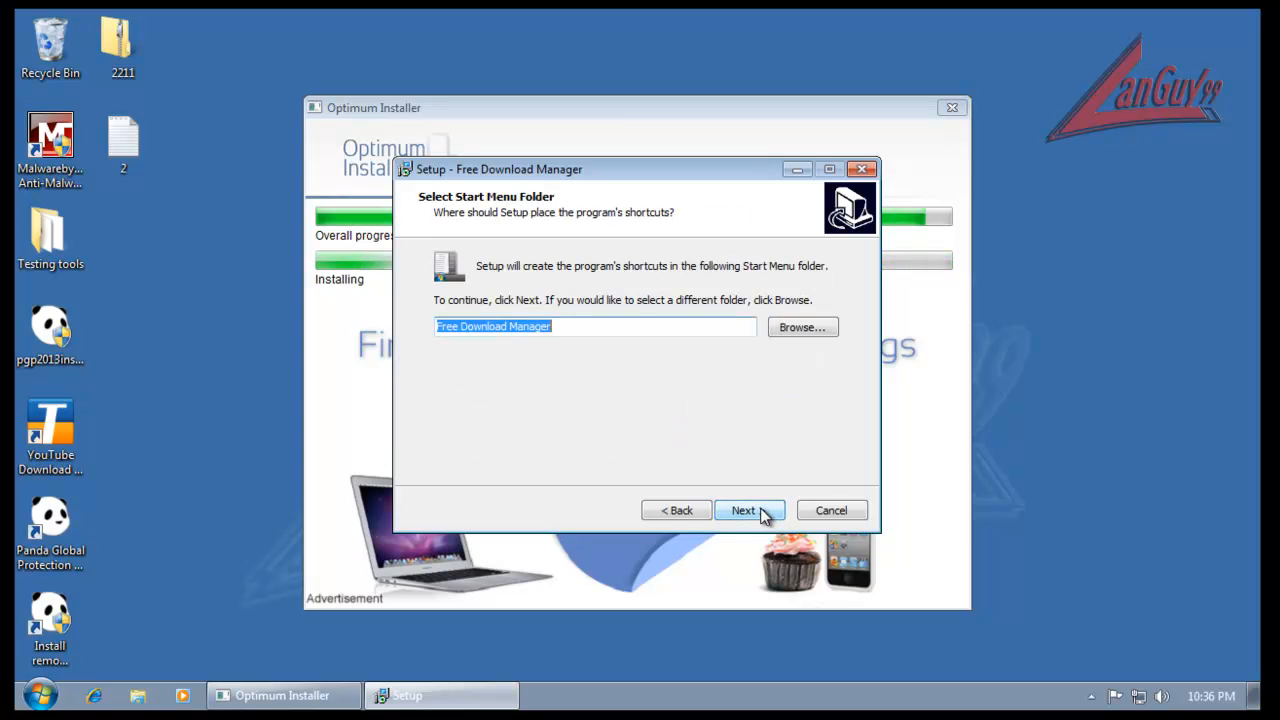
pyautogui.click(763, 512)
pyautogui.click(763, 512)
pyautogui.click(763, 512)
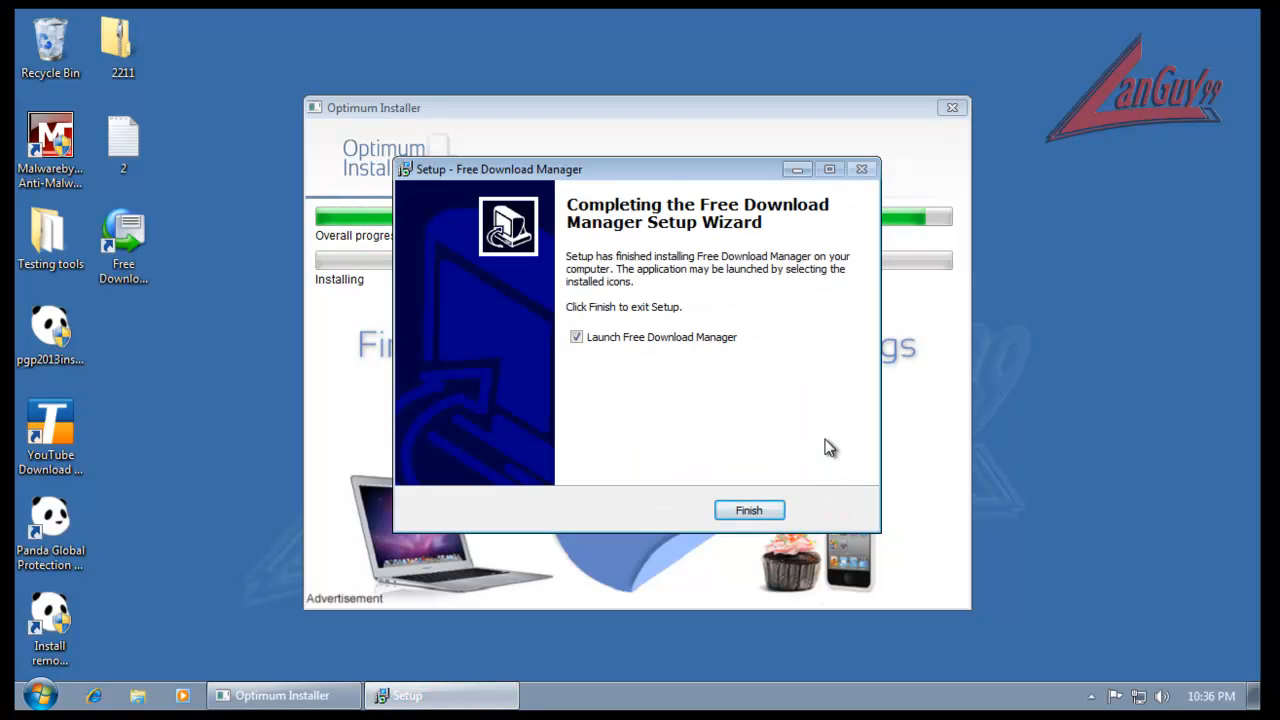
pyautogui.click(700, 338)
pyautogui.click(749, 510)
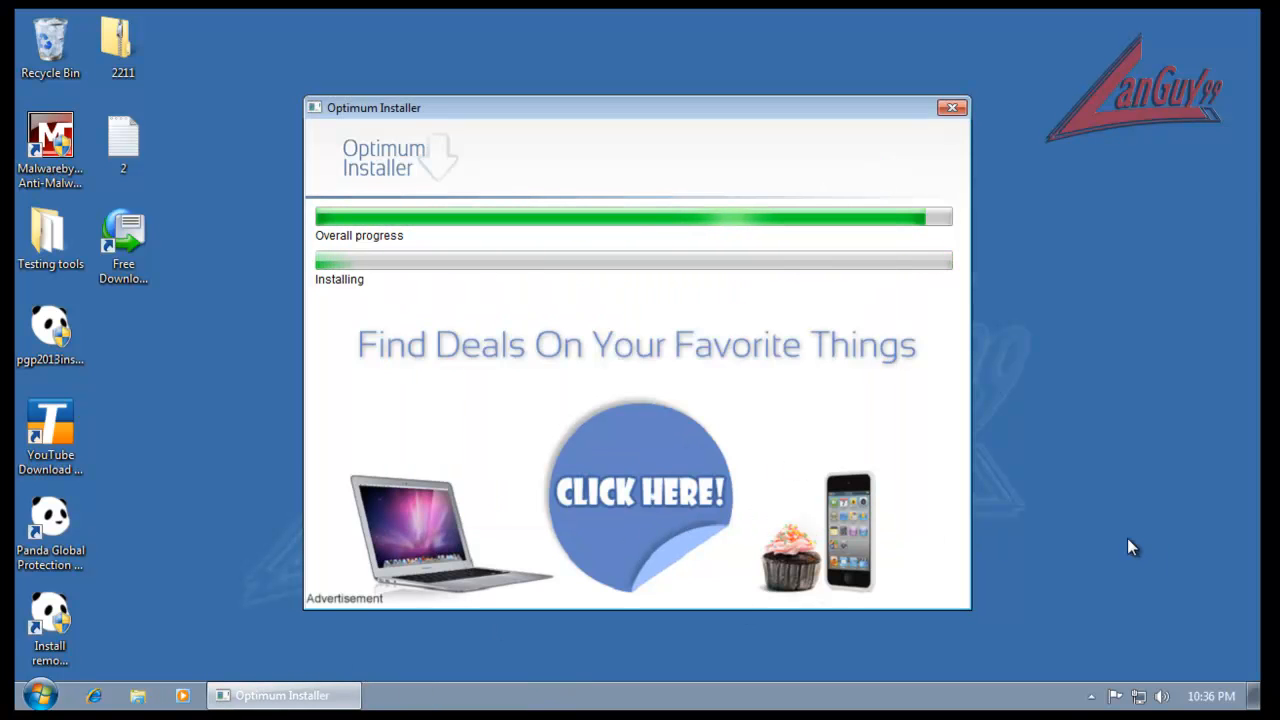
# - Check the hidden notification area icons and close the completed Optimum Installer
pyautogui.click(1091, 696)
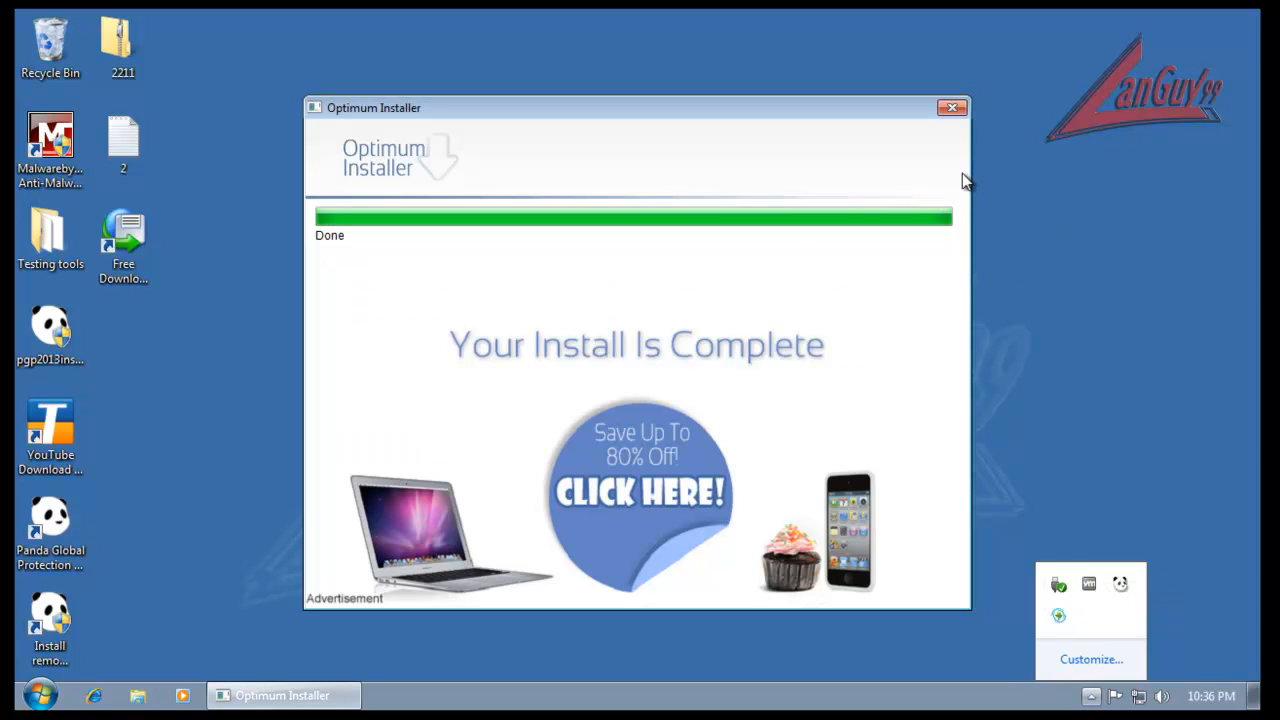
pyautogui.click(949, 108)
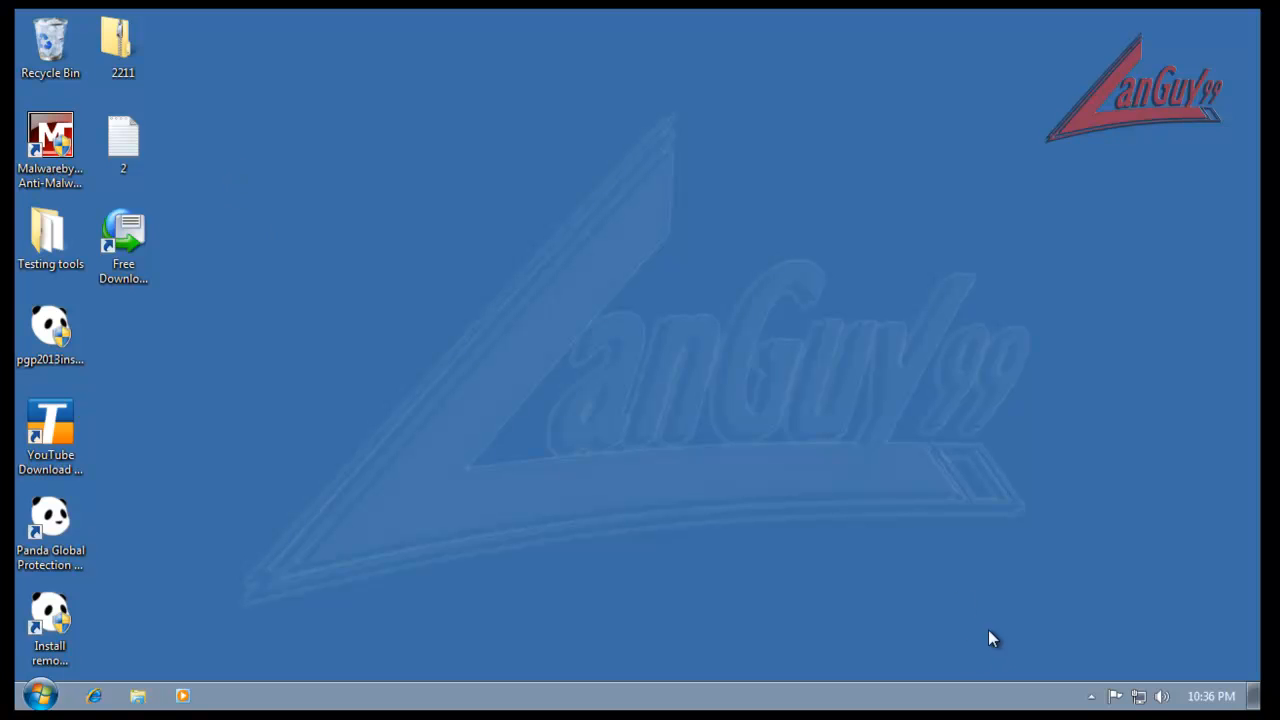
# - Close Panda's automatic protection, confirm the shutdown, and check that its icon is gone from the notification area
pyautogui.click(1091, 696)
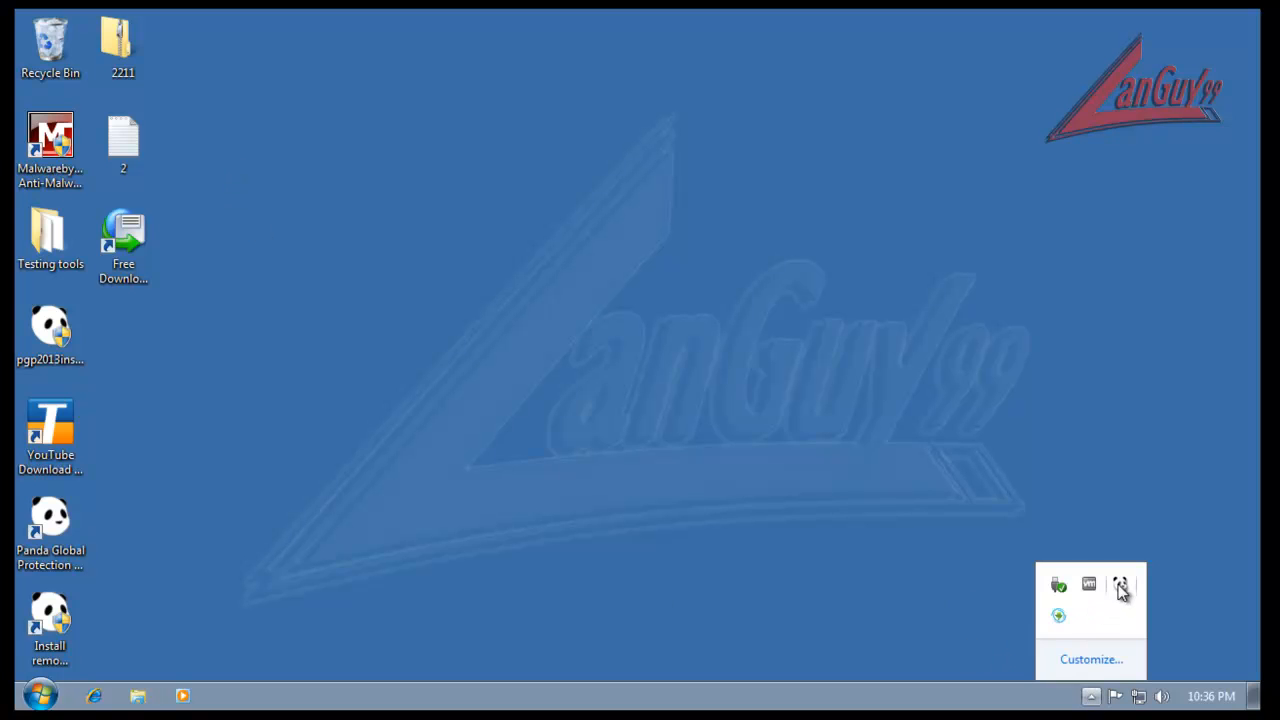
pyautogui.rightClick(1121, 584)
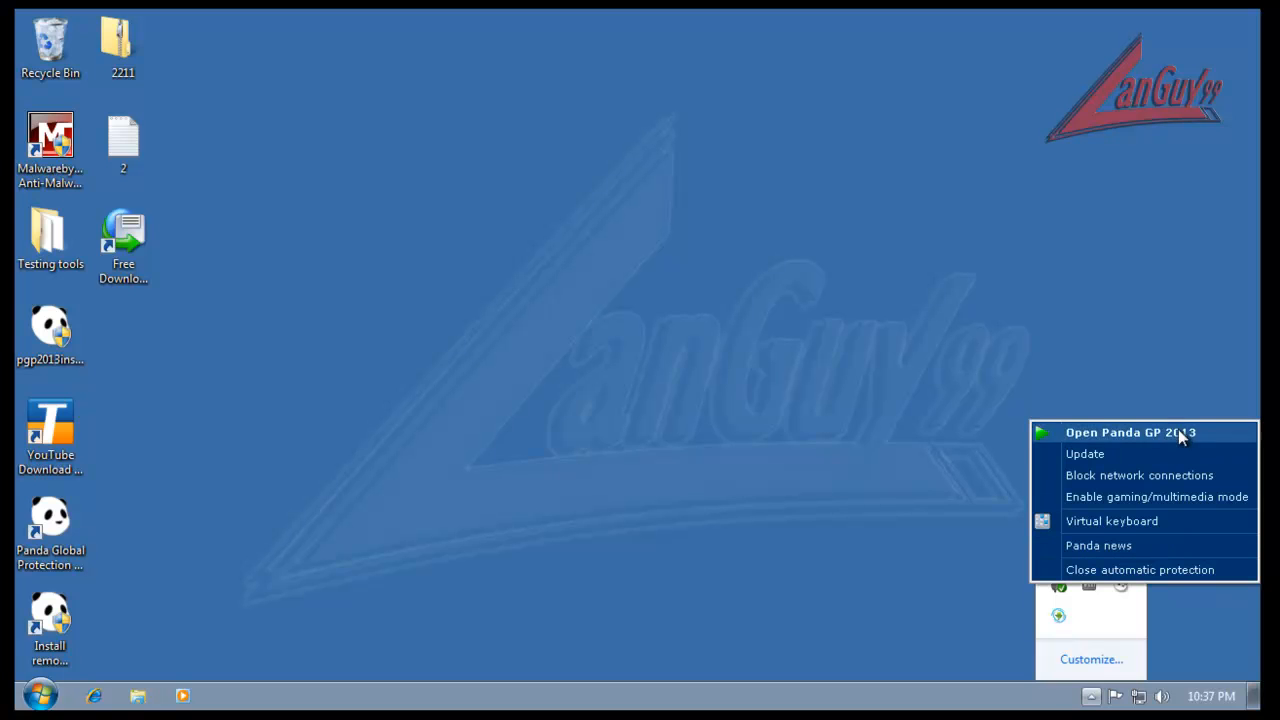
pyautogui.click(1177, 574)
pyautogui.click(655, 387)
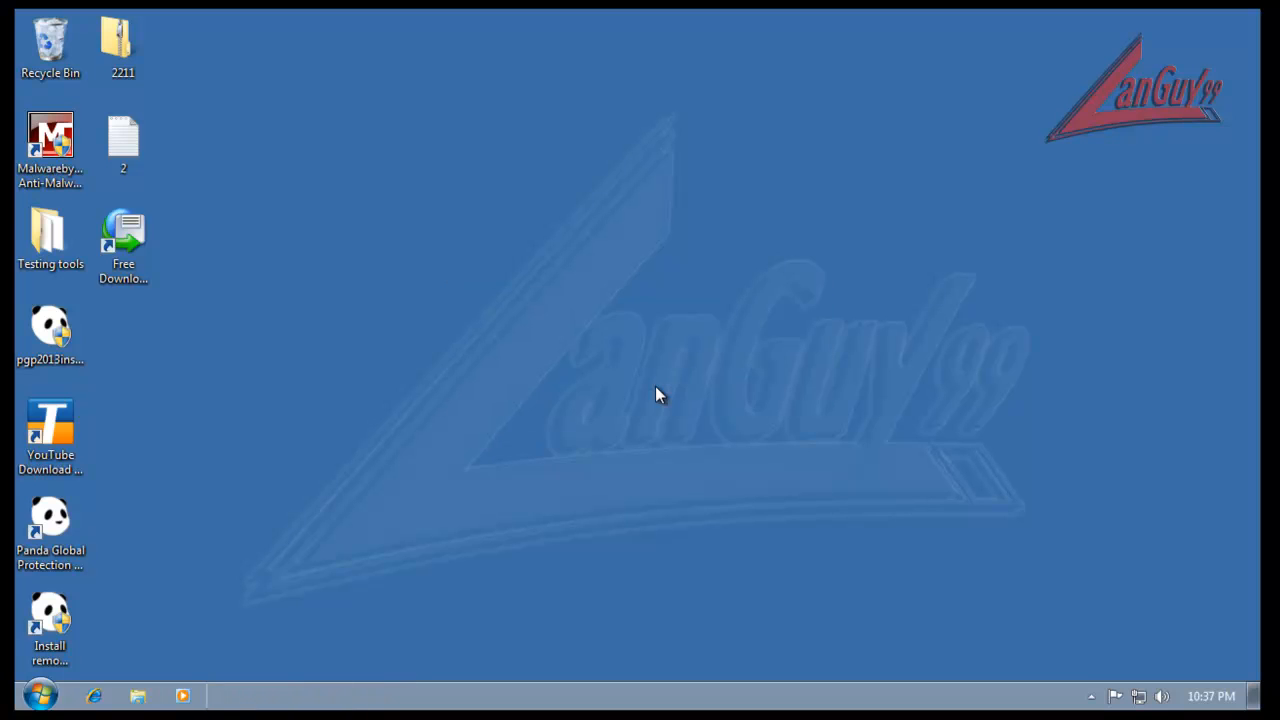
pyautogui.click(1091, 697)
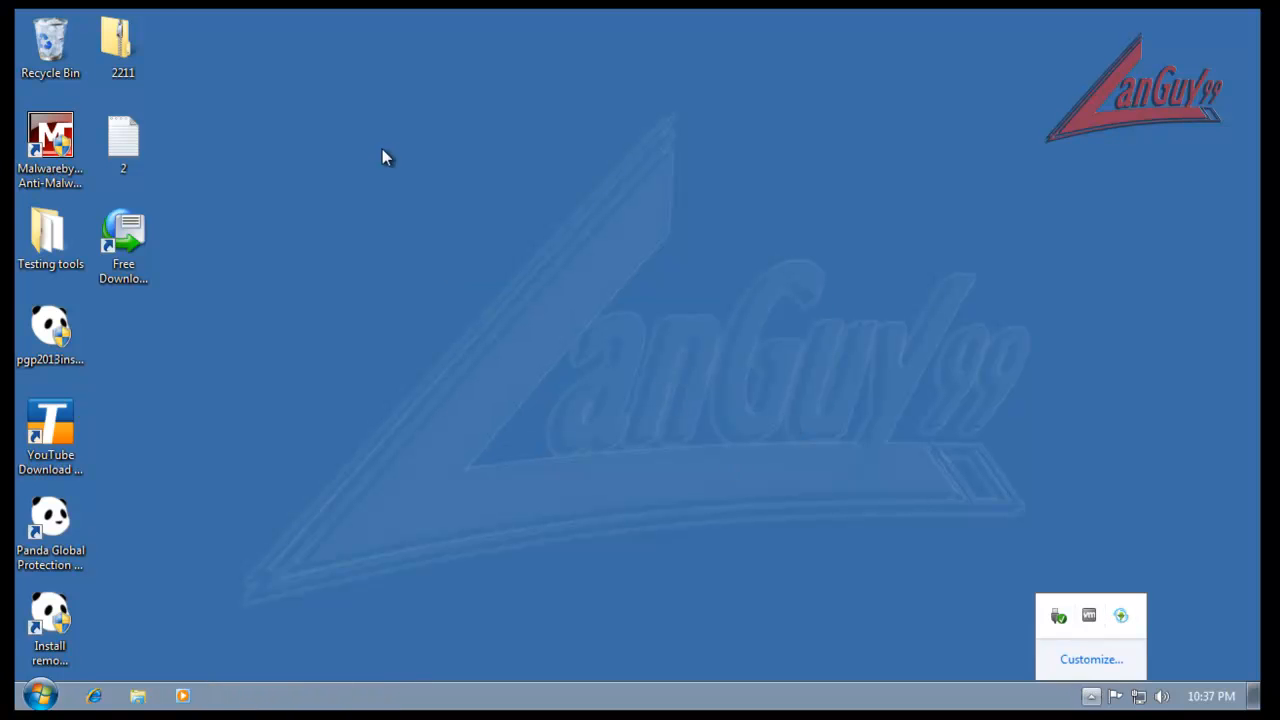
# - Open the 2211 archive and start copying its 2211 folder to the desktop
pyautogui.doubleClick(115, 42)
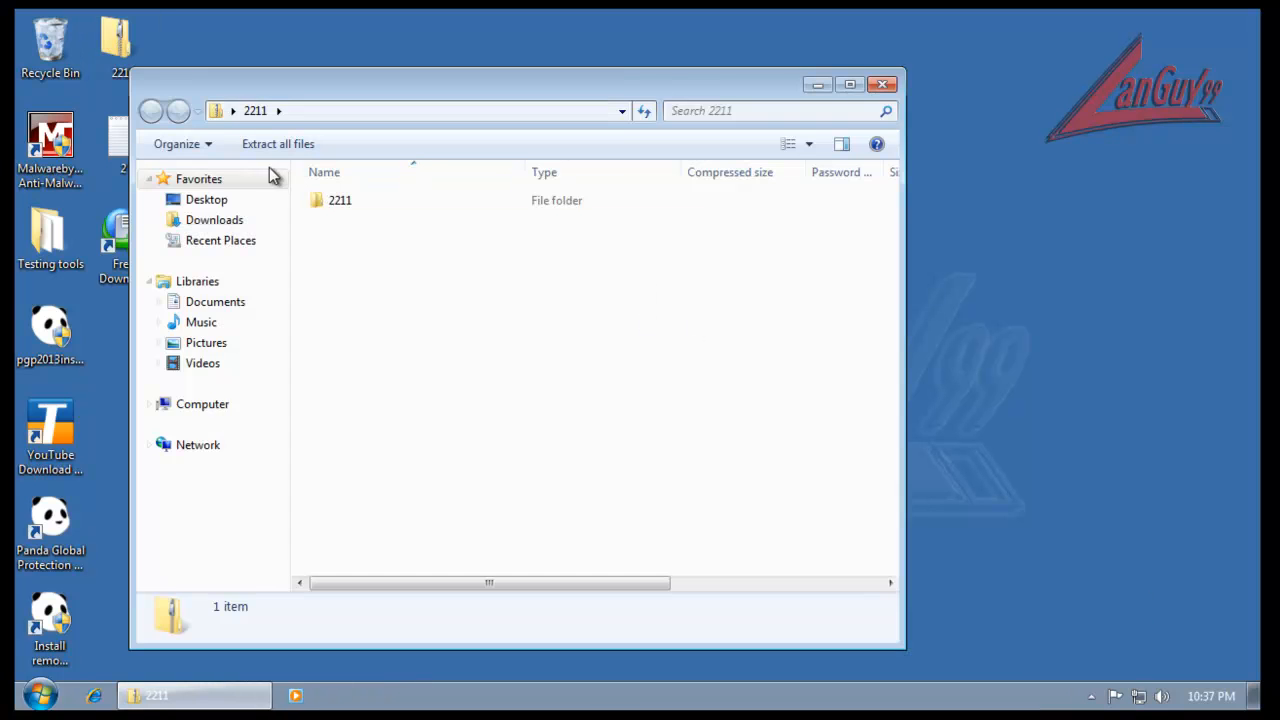
pyautogui.moveTo(337, 201); pyautogui.dragTo(135, 338)
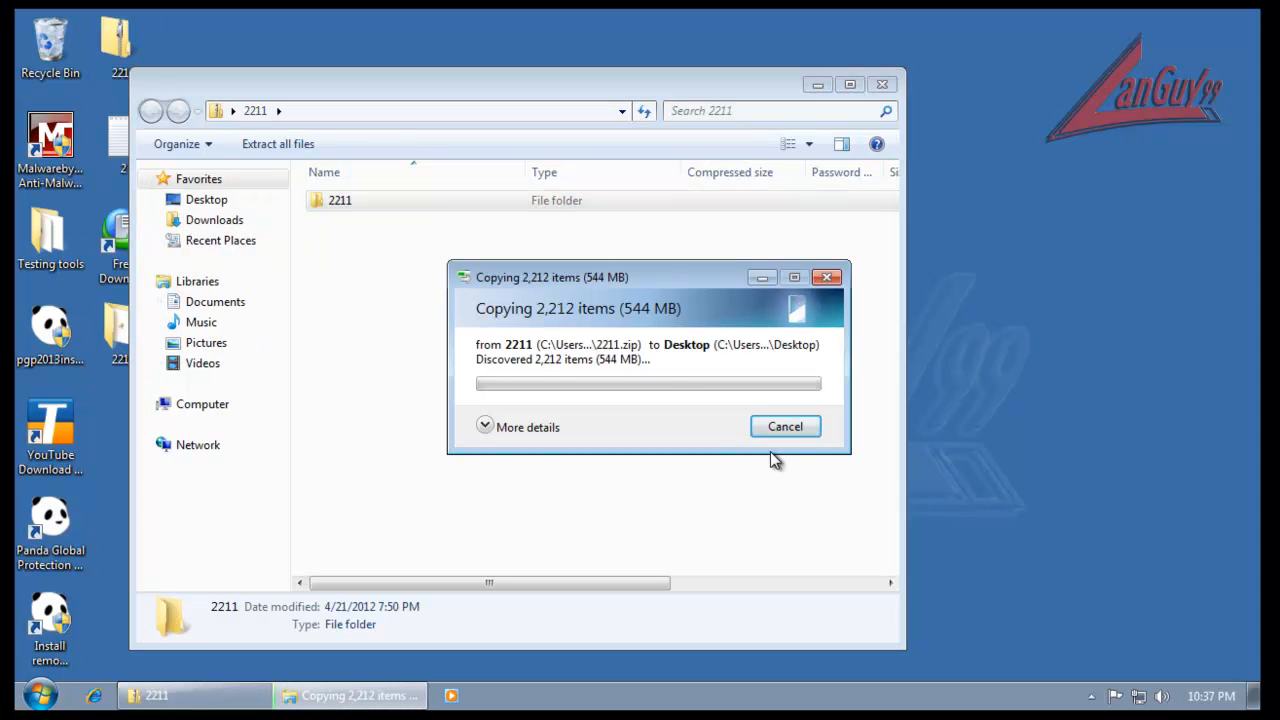
# - Open Windows Defender from the Control Panel, with the items shown as large icons
pyautogui.click(40, 695)
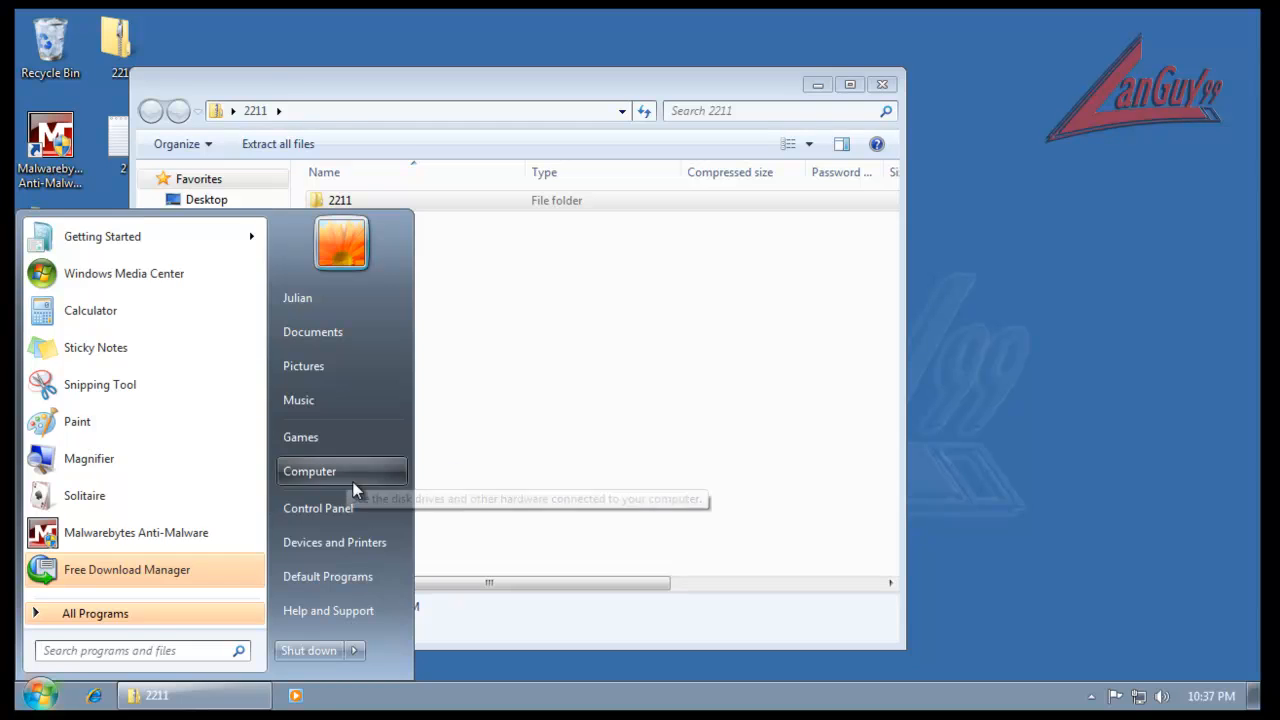
pyautogui.click(360, 506)
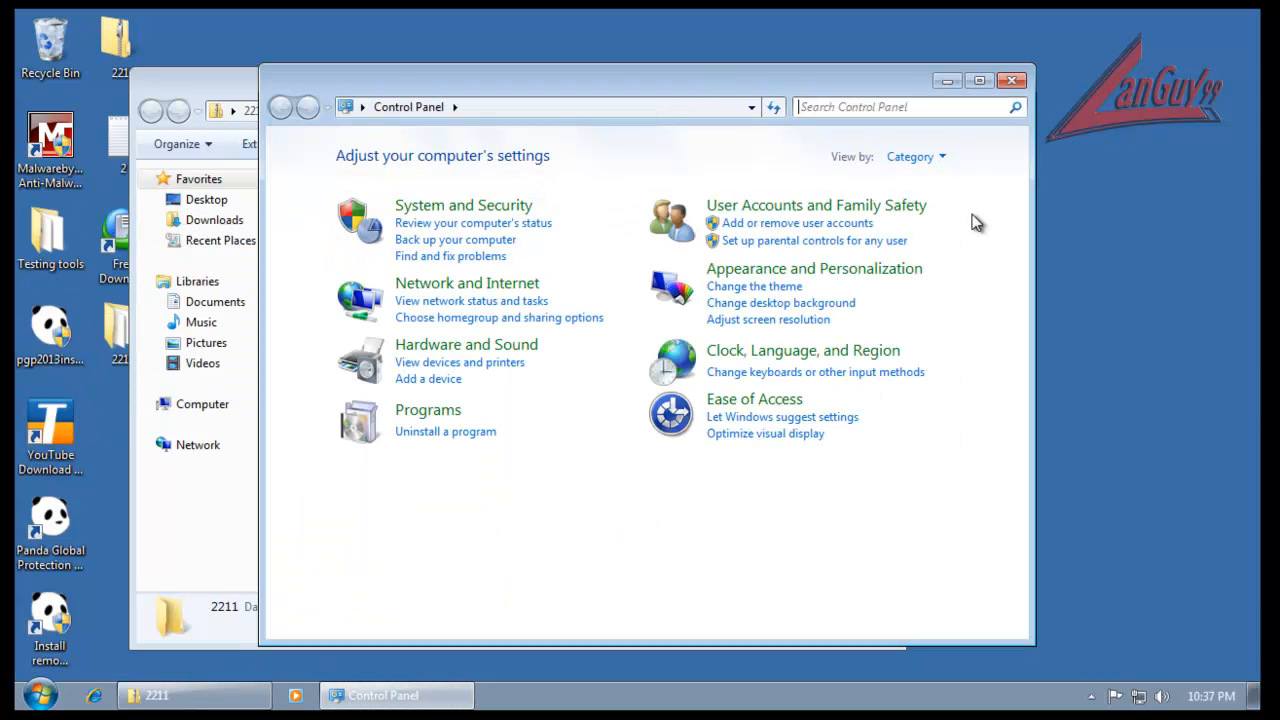
pyautogui.click(930, 158)
pyautogui.click(939, 211)
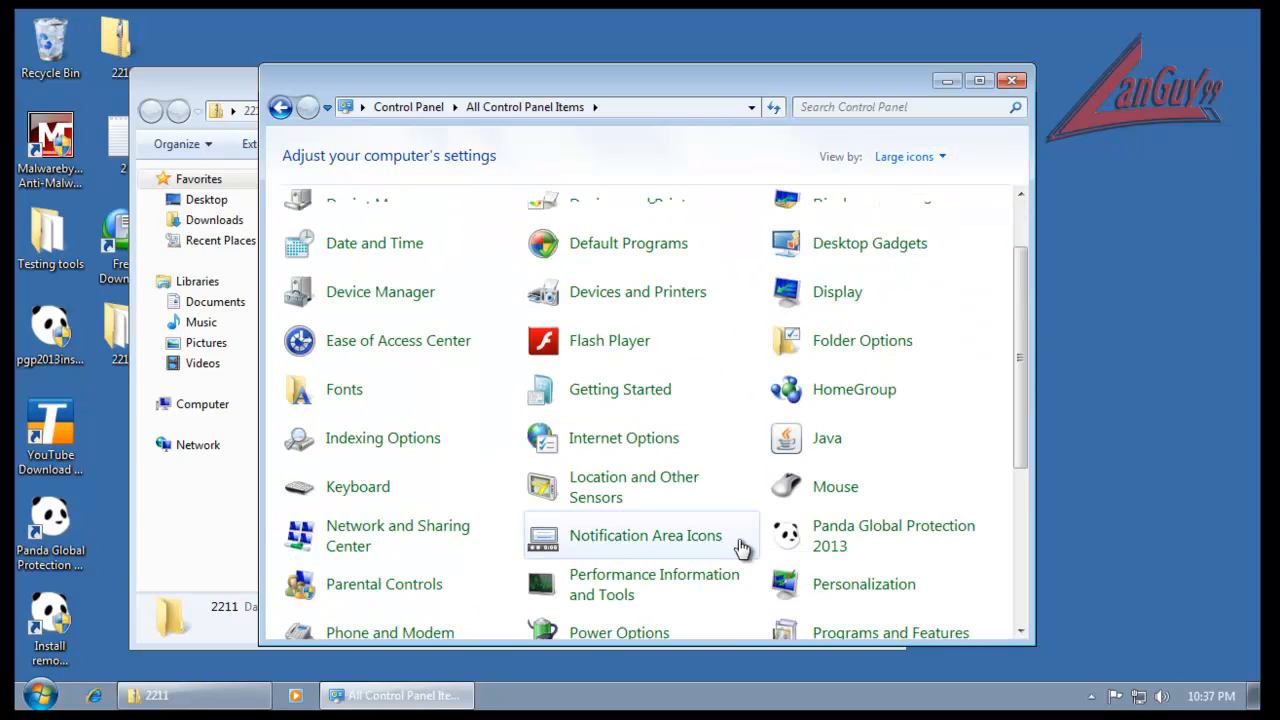
pyautogui.scroll(-5, 737, 539)
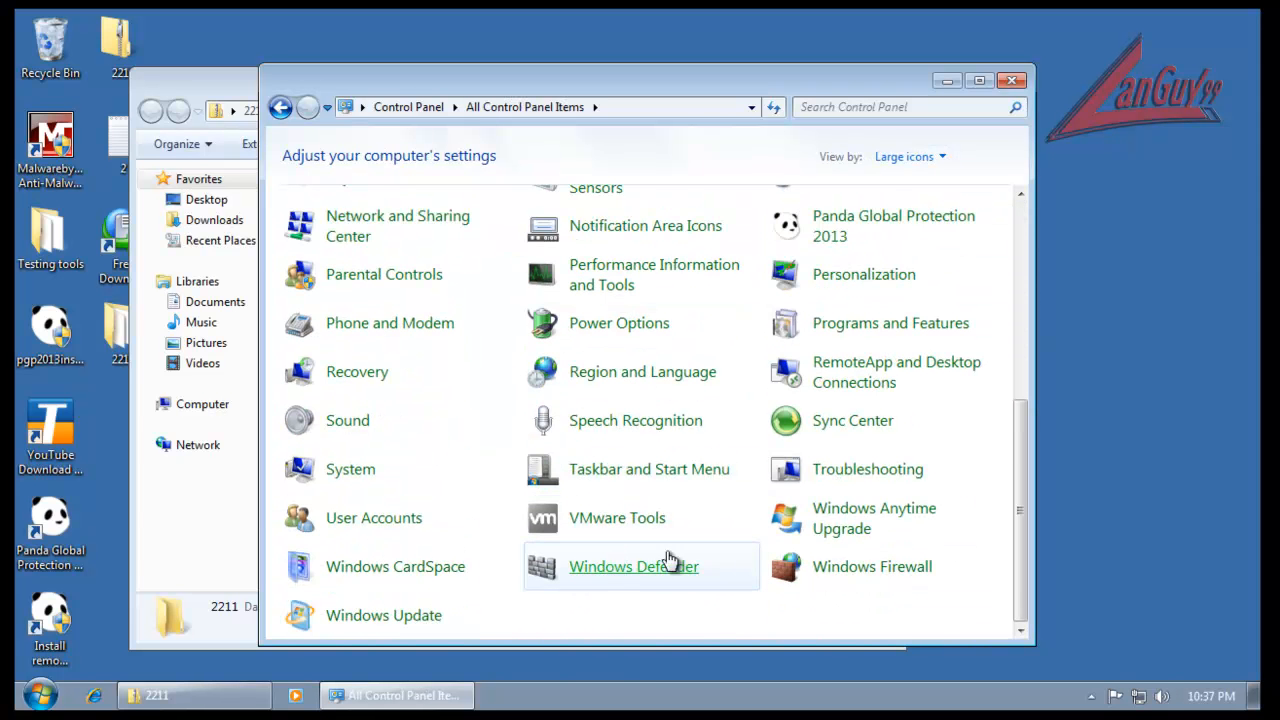
pyautogui.click(617, 568)
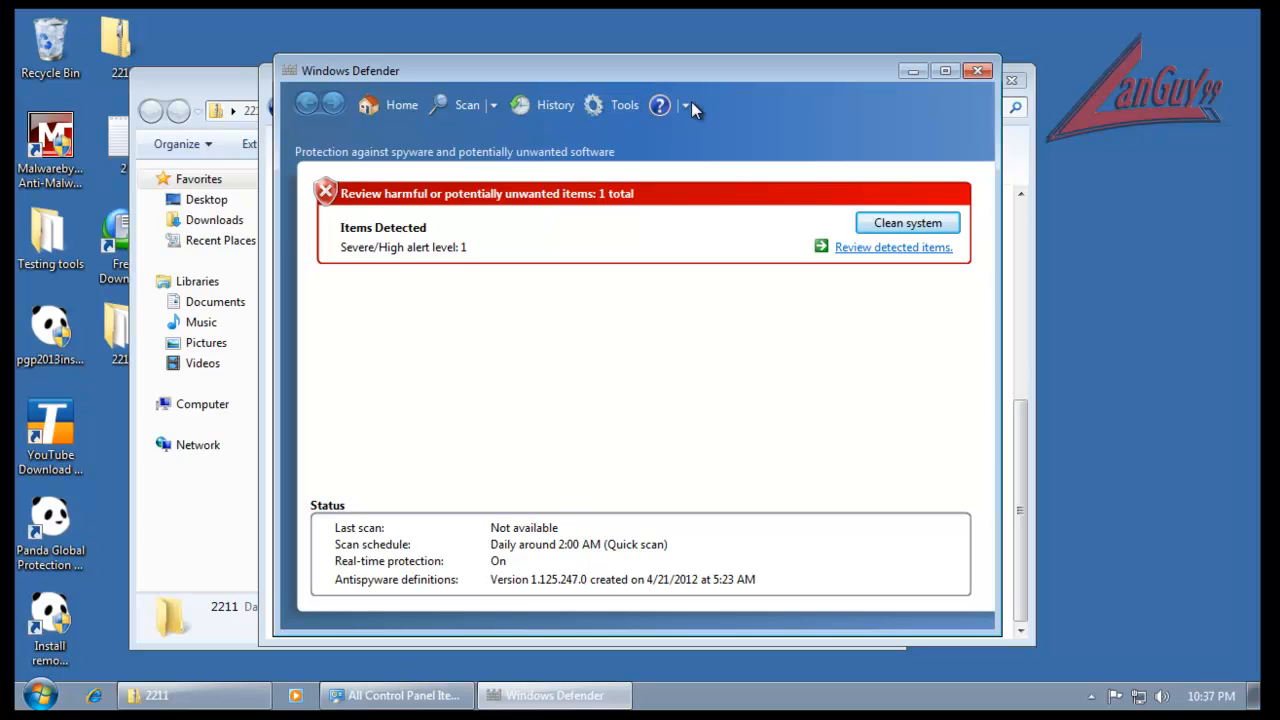
# - Turn off Windows Defender's real-time protection, save the change, and close Windows Defender and the Control Panel
pyautogui.click(622, 106)
pyautogui.click(421, 257)
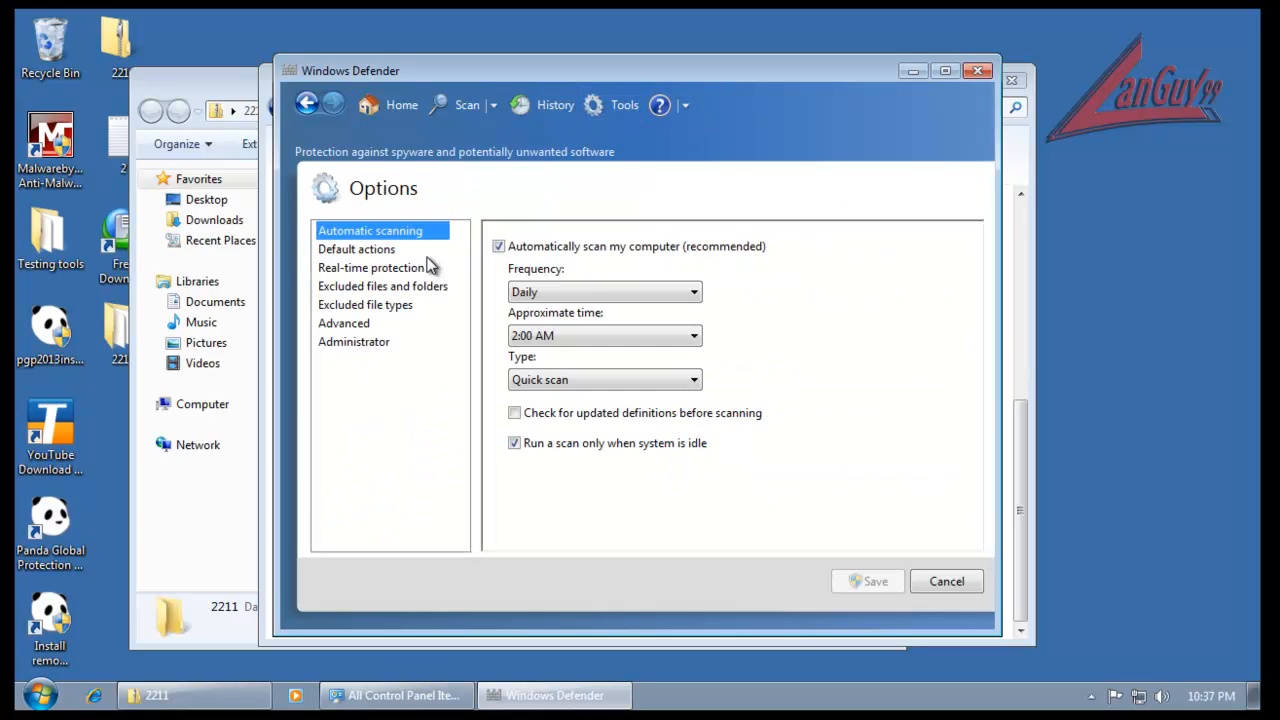
pyautogui.click(375, 267)
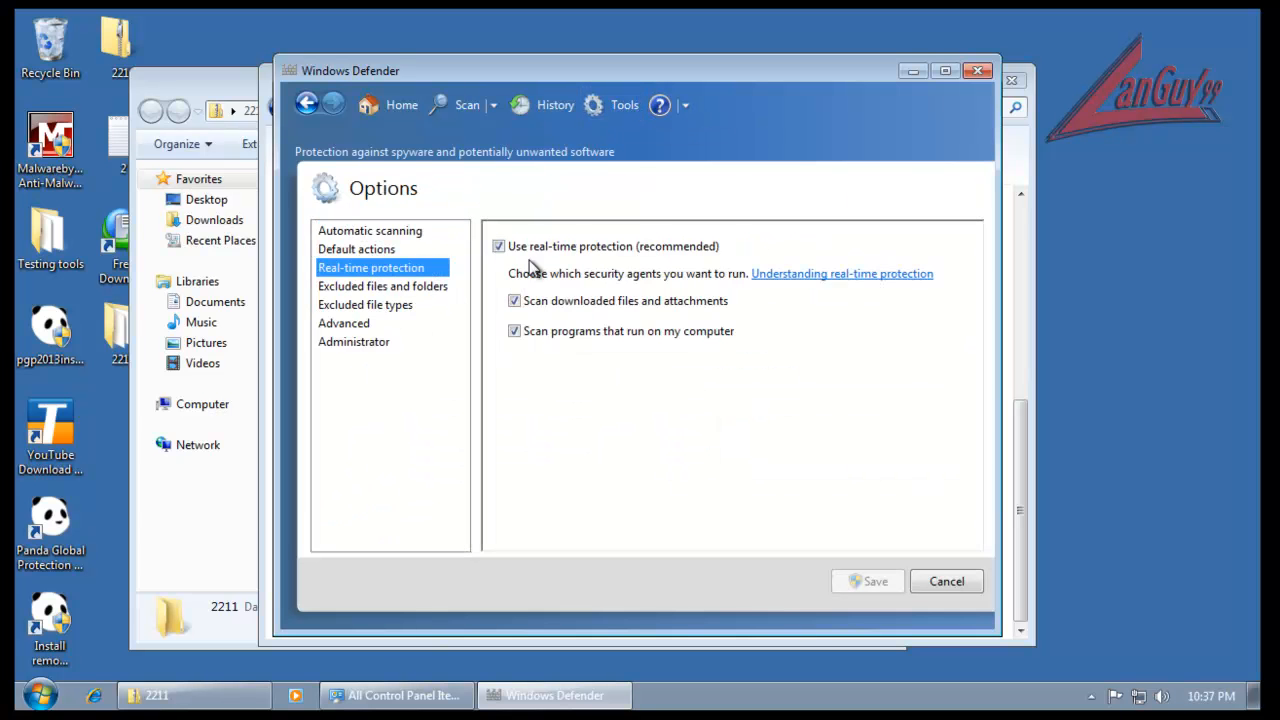
pyautogui.click(535, 250)
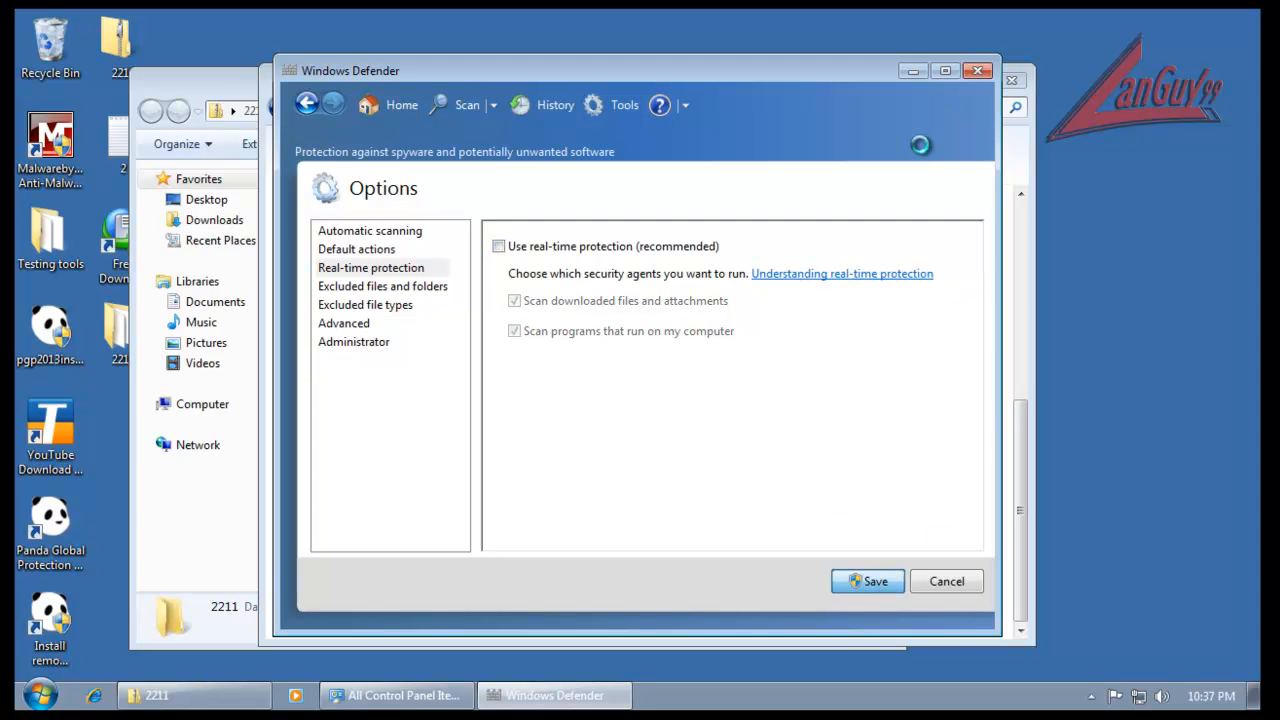
pyautogui.click(977, 70)
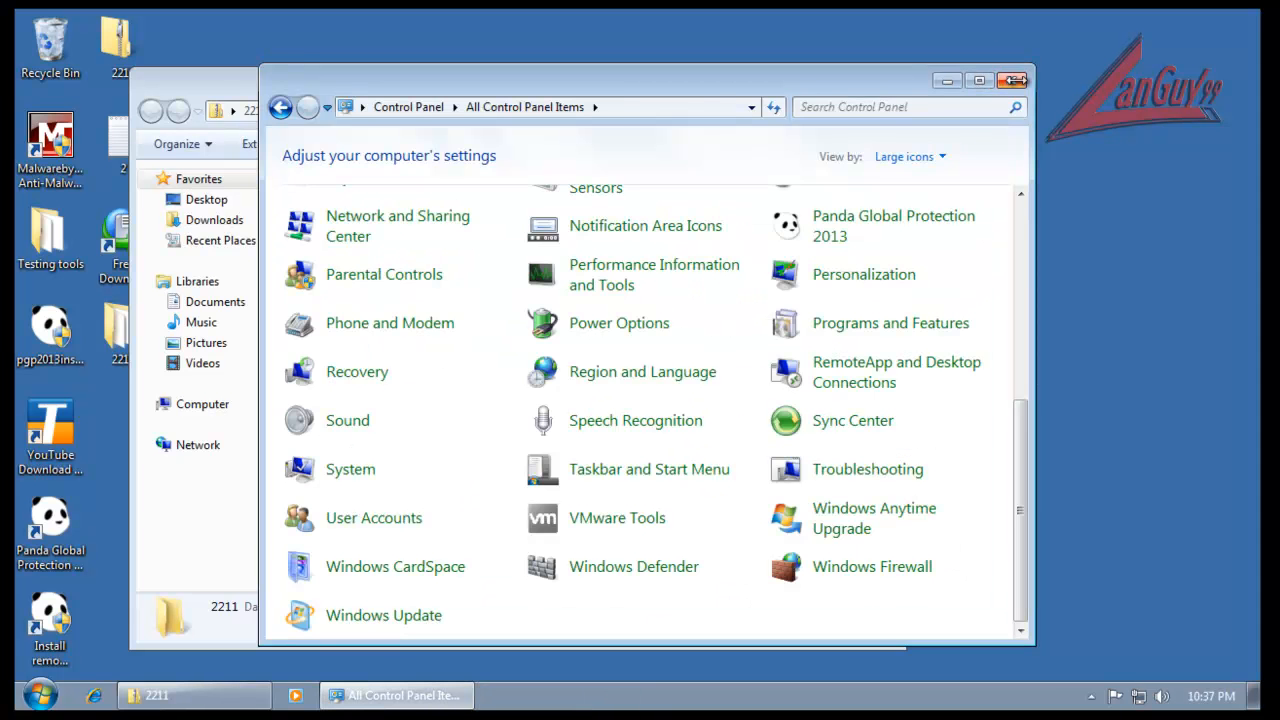
pyautogui.click(1020, 90)
# - Move the archive window aside and delete the extracted 2211 folder from the desktop
pyautogui.moveTo(638, 64); pyautogui.dragTo(877, 60)
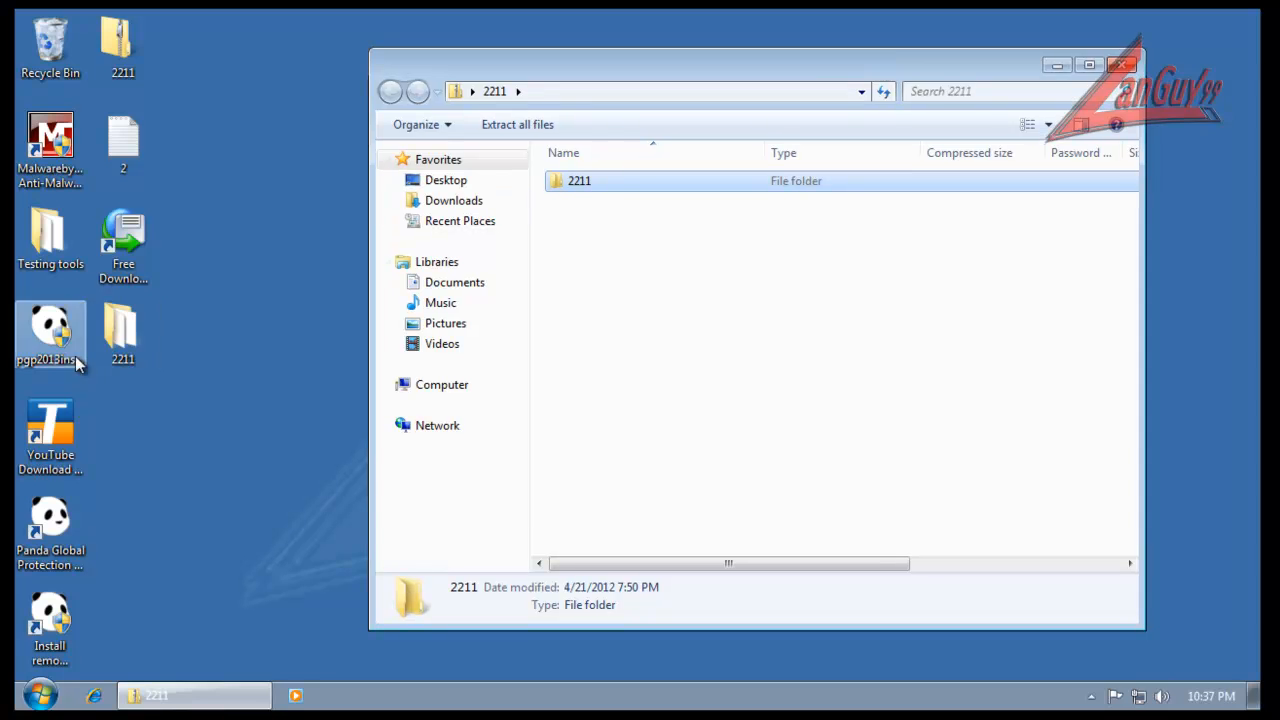
pyautogui.click(128, 350)
pyautogui.press('Delete')
pyautogui.press('Return')
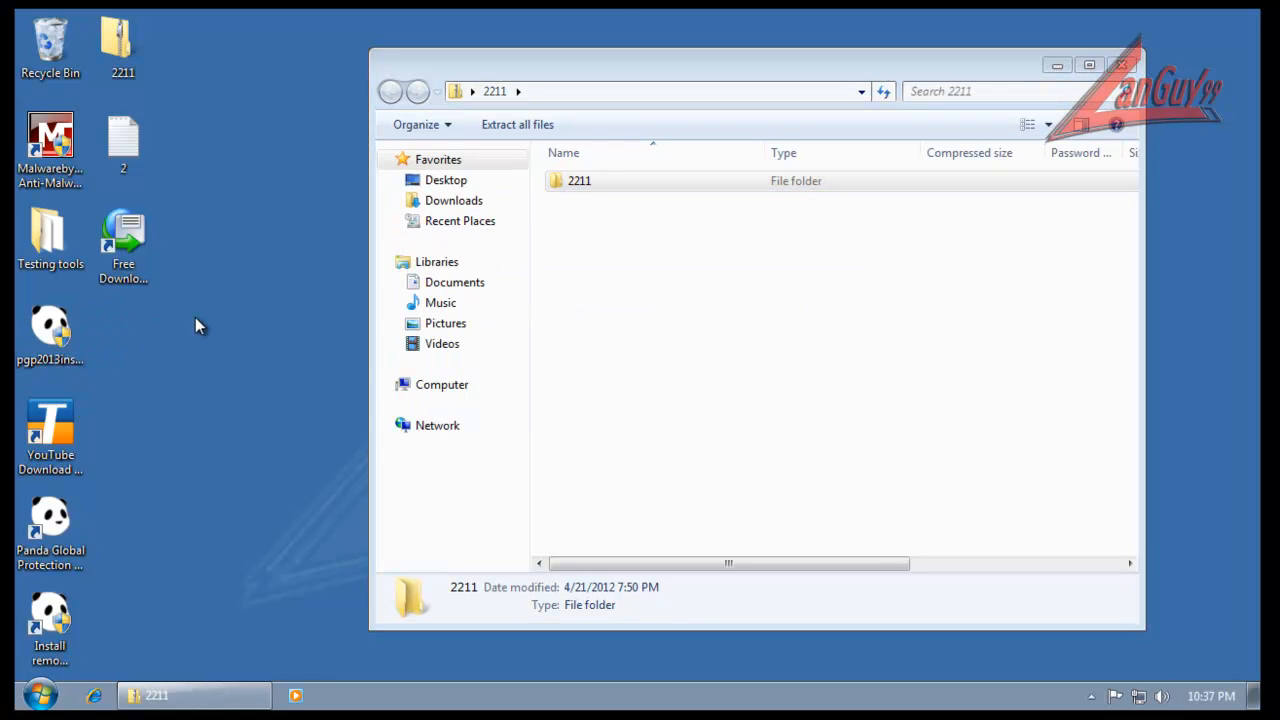
# - Copy the 2211 folder from the archive to the desktop again, close the archive window, and show the copy details
pyautogui.moveTo(564, 187); pyautogui.dragTo(165, 335)
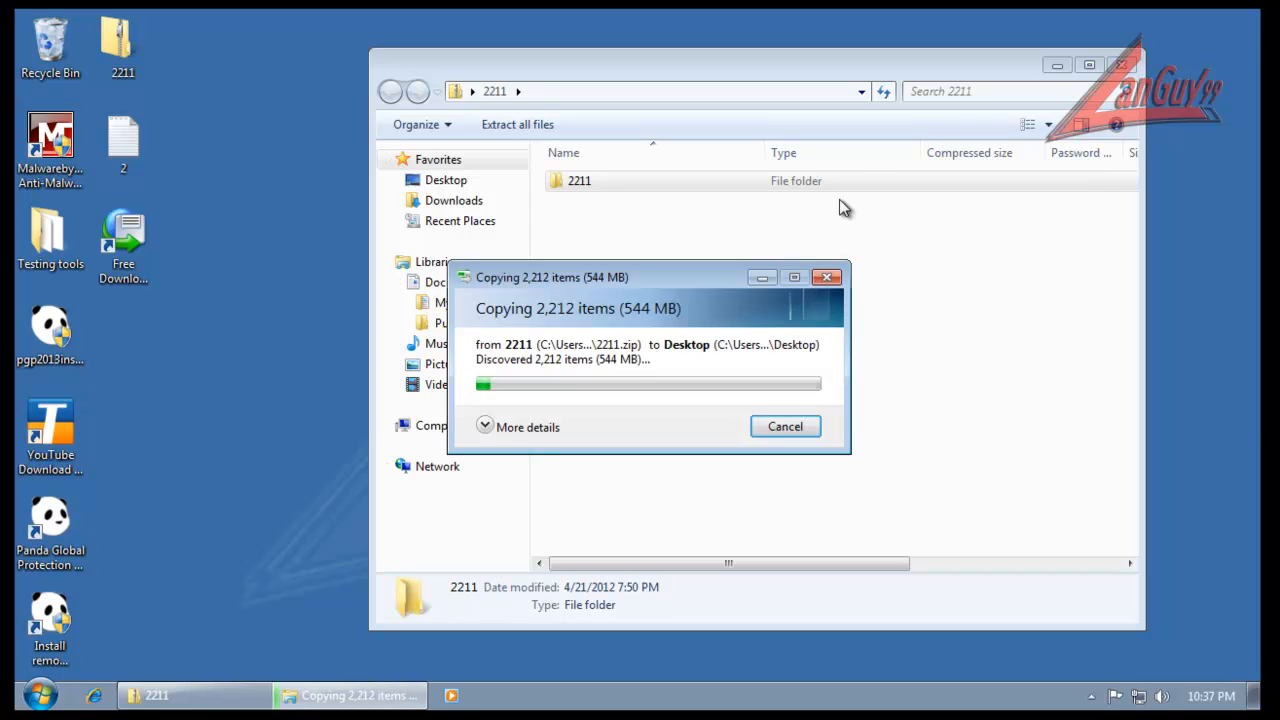
pyautogui.click(1122, 66)
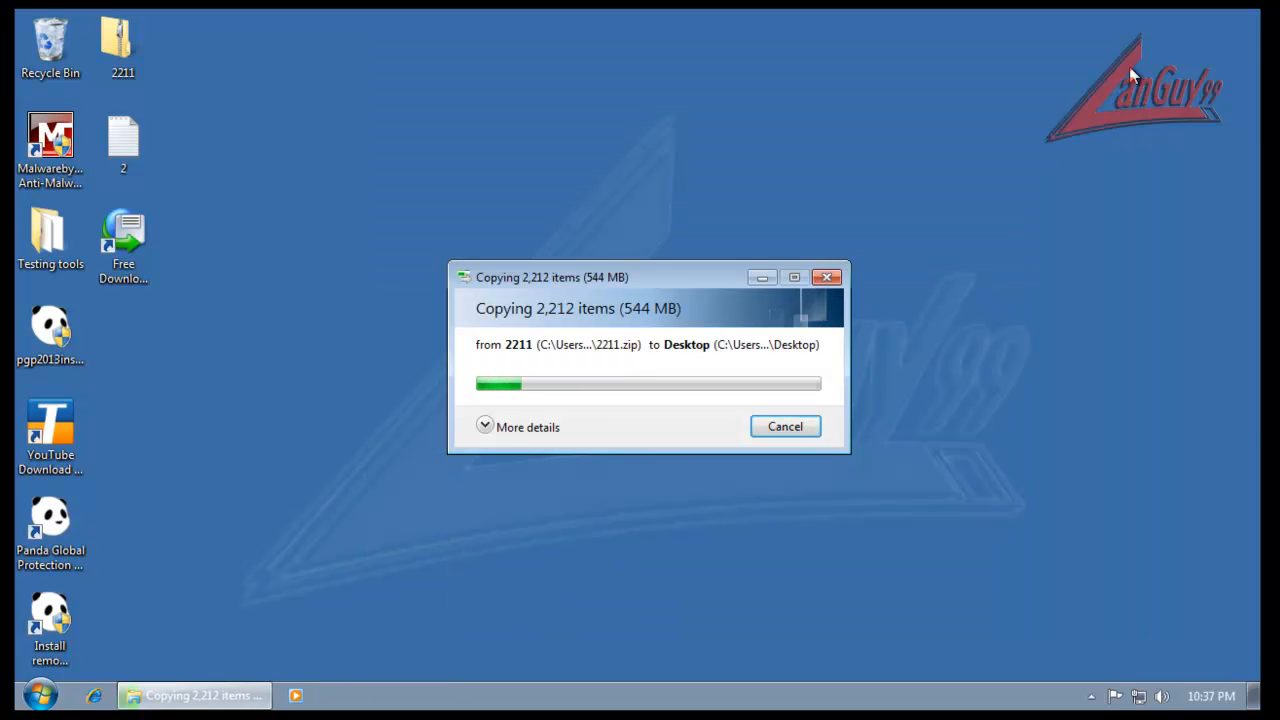
pyautogui.click(486, 428)
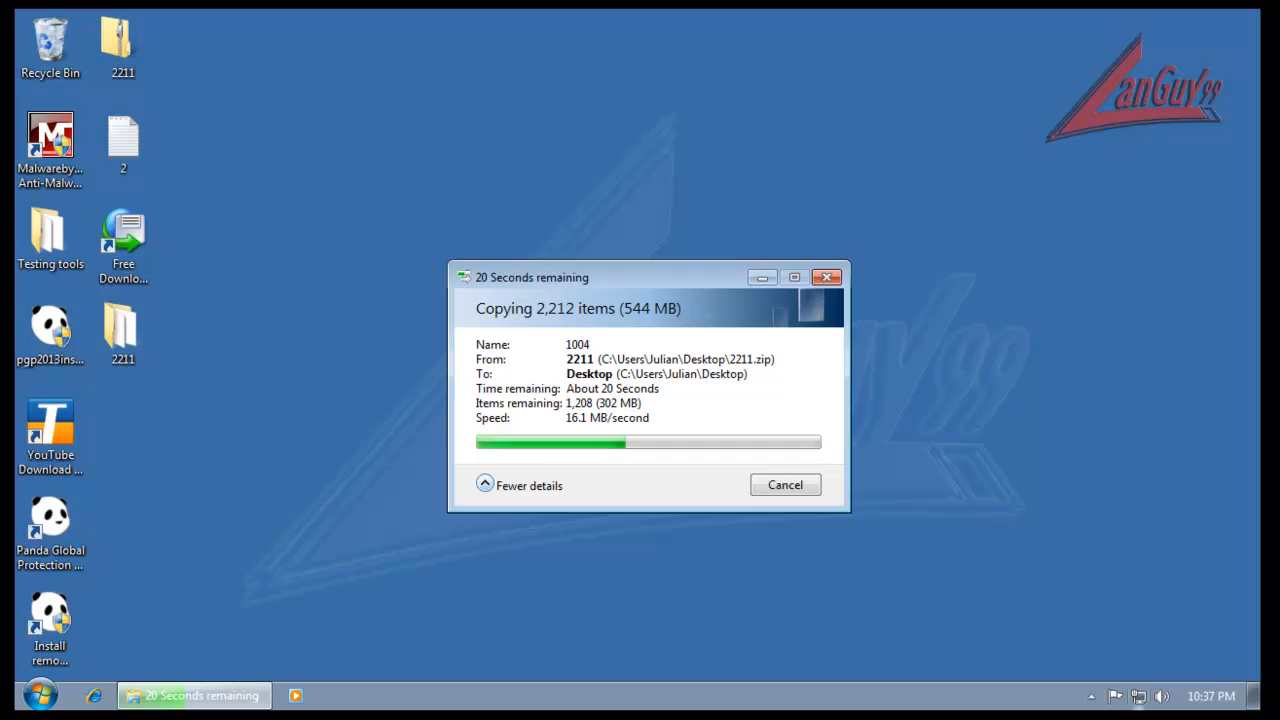
pyautogui.click(1139, 697)
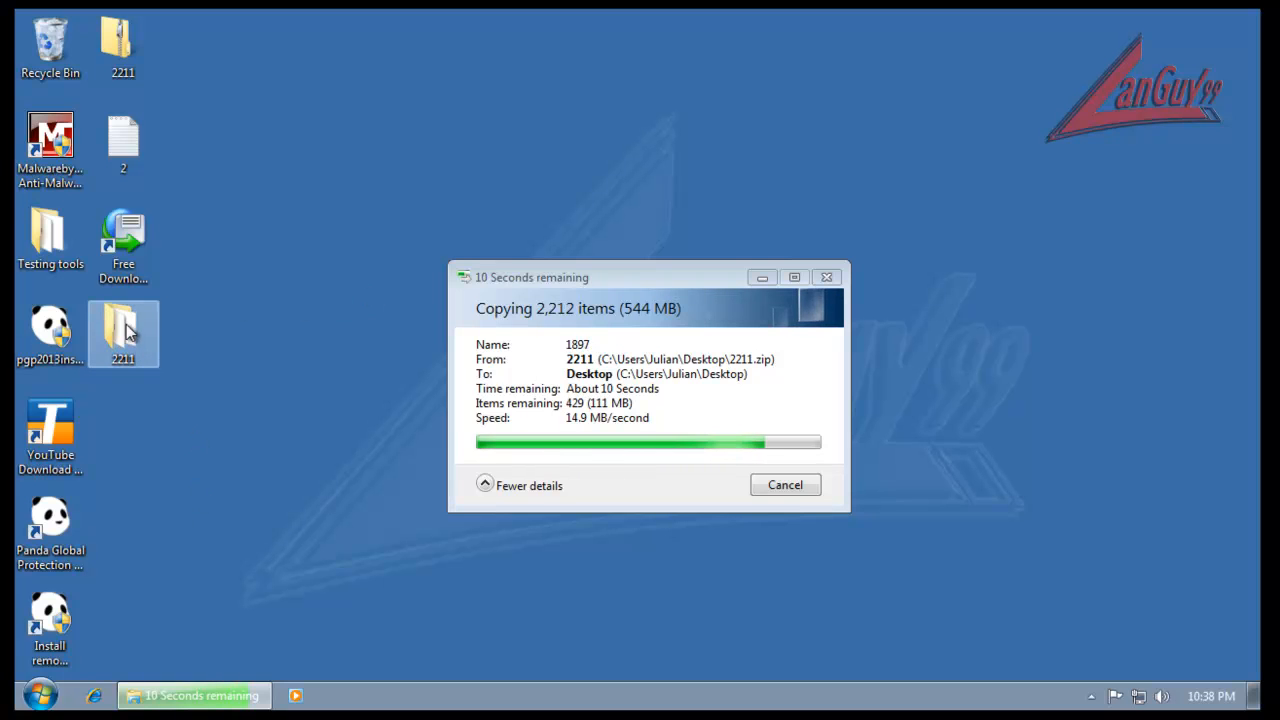
# - Empty the Recycle Bin and confirm the permanent deletion of its items
pyautogui.rightClick(41, 27)
pyautogui.click(176, 67)
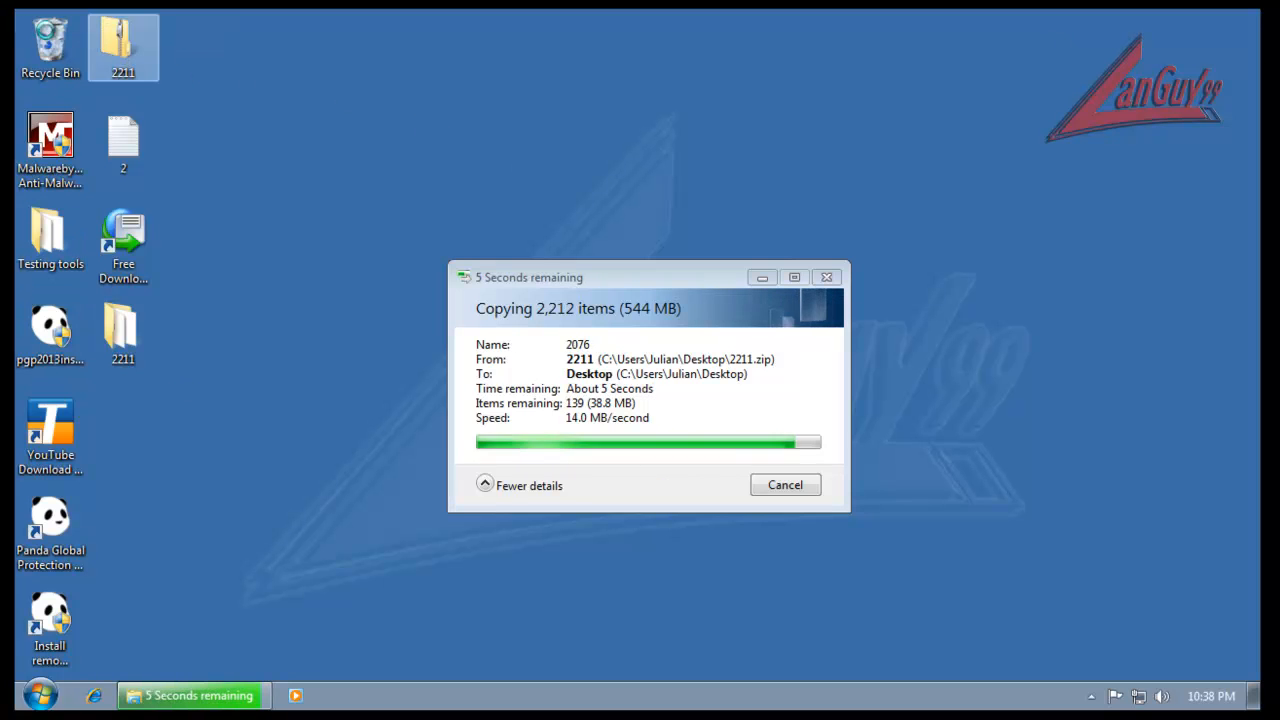
pyautogui.rightClick(42, 31)
pyautogui.click(130, 66)
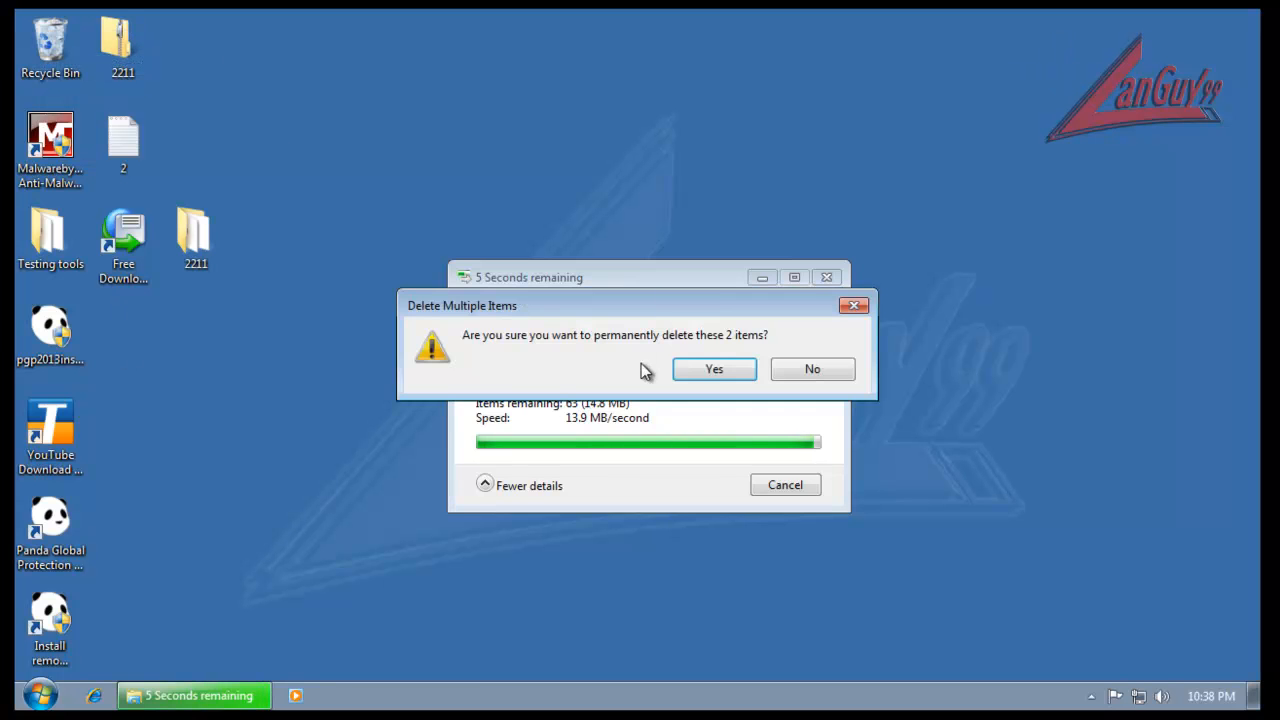
pyautogui.click(703, 370)
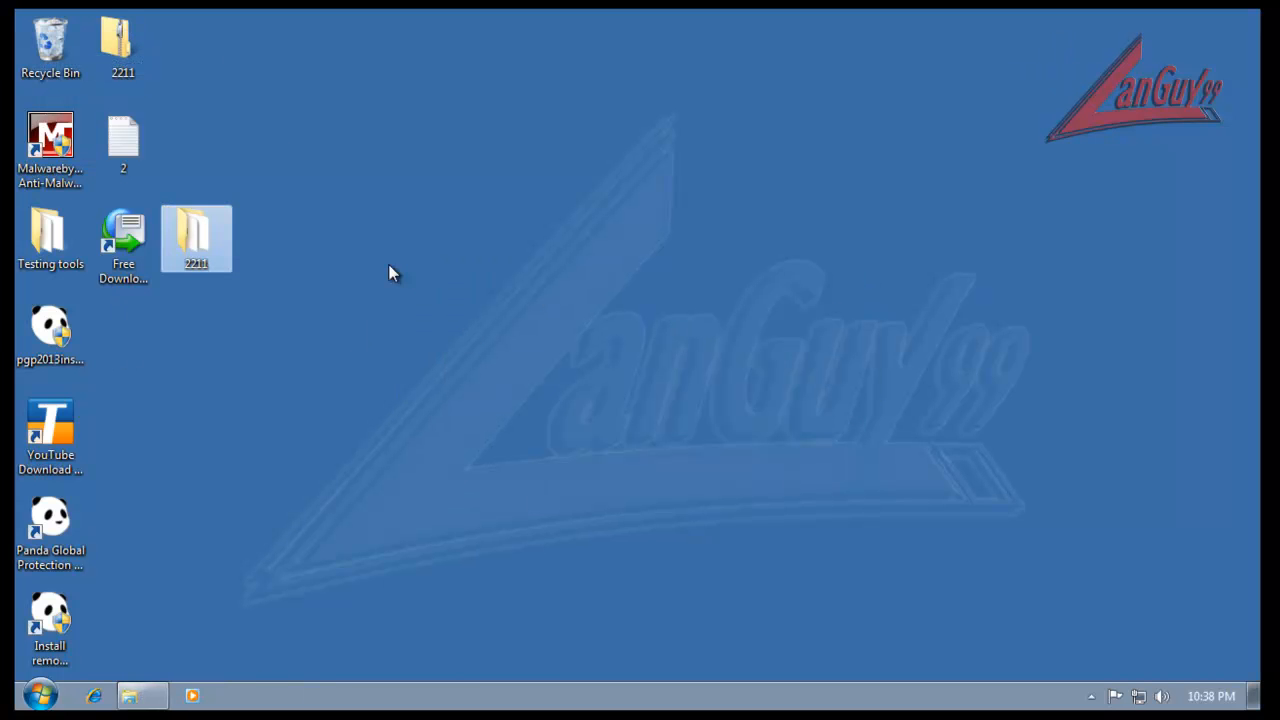
pyautogui.click(55, 42)
pyautogui.rightClick(60, 42)
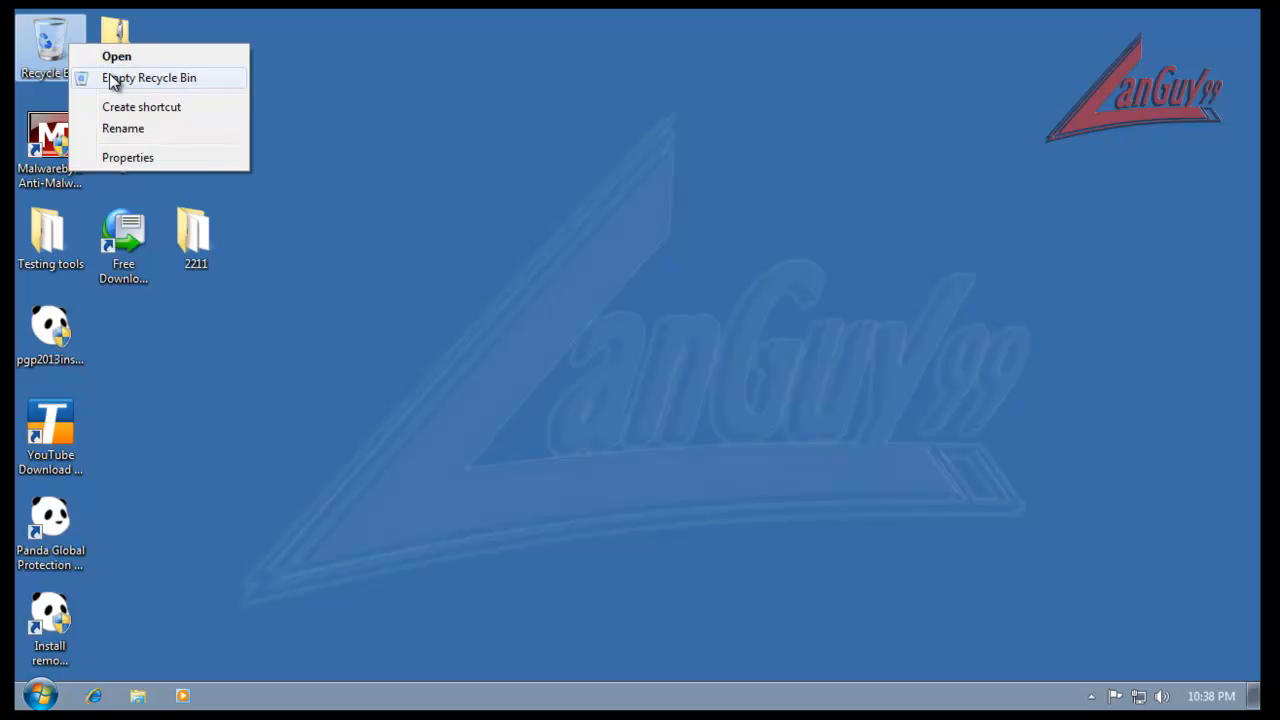
pyautogui.click(157, 79)
pyautogui.click(797, 371)
# - Scan the extracted 2211 folder with Panda Global Protection 2013 and review the incidents in the scan details
pyautogui.click(195, 235)
pyautogui.rightClick(198, 234)
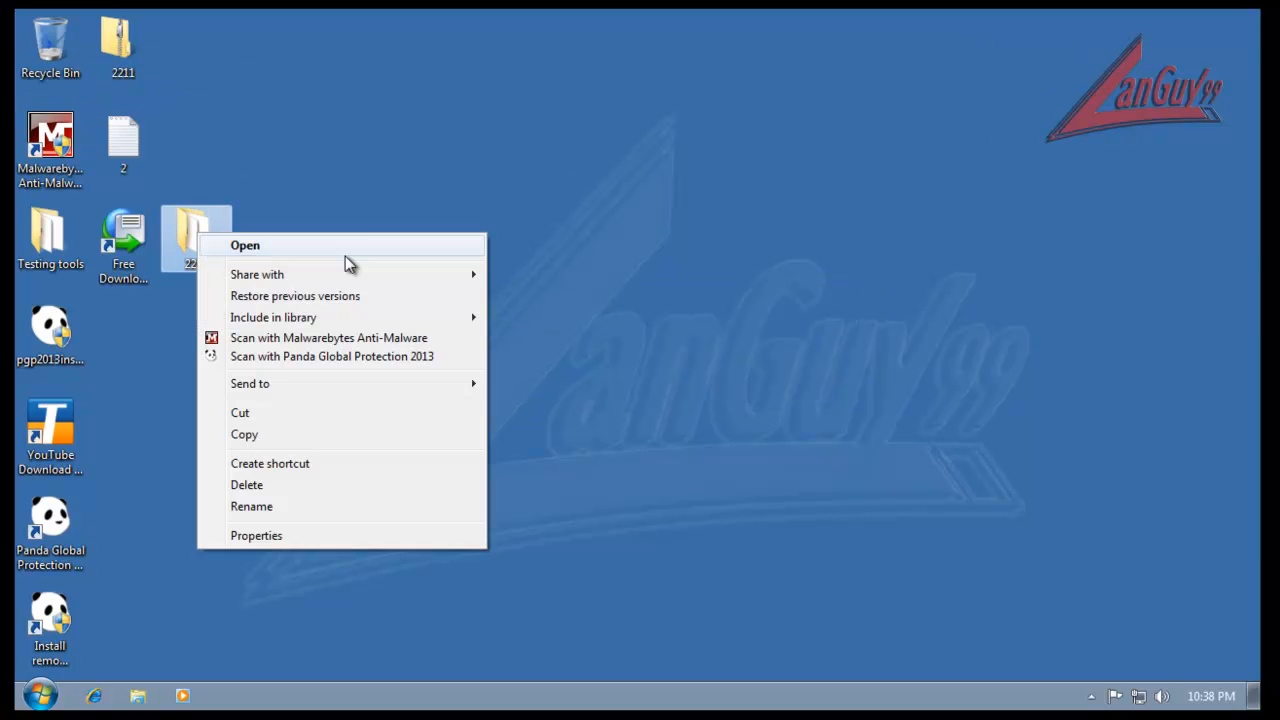
pyautogui.click(402, 357)
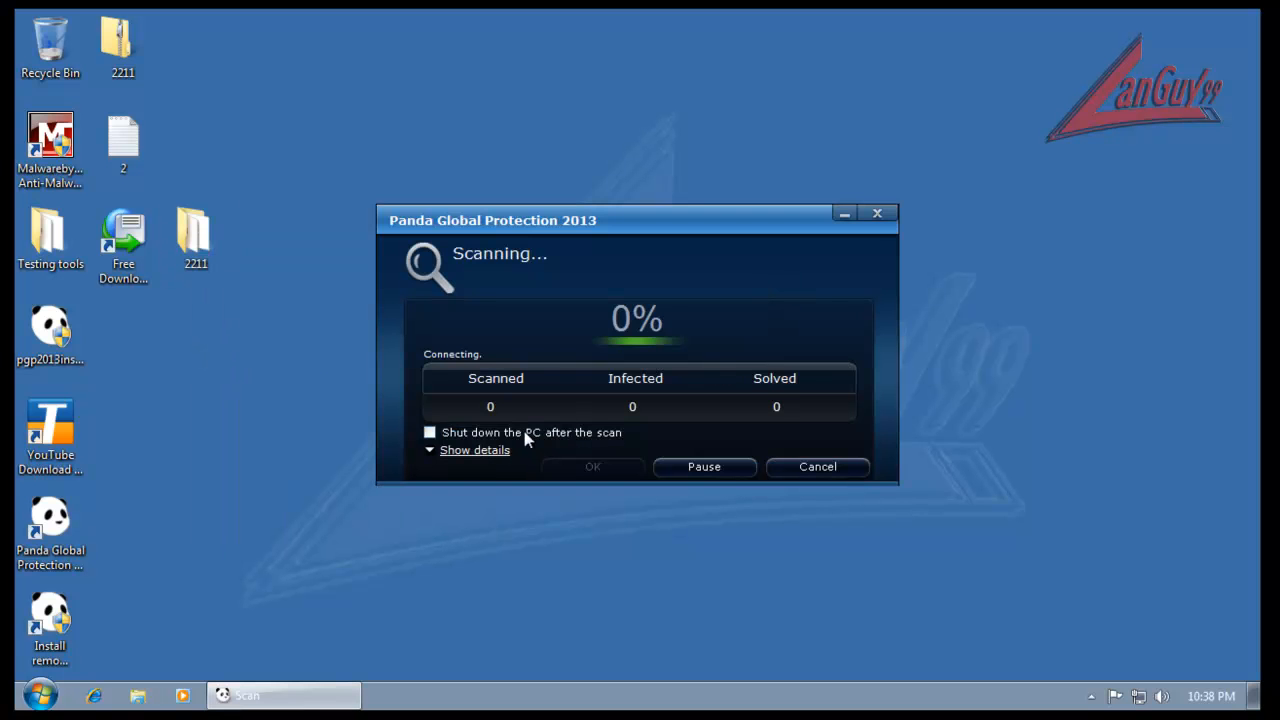
pyautogui.click(460, 454)
pyautogui.moveTo(646, 240); pyautogui.dragTo(610, 154)
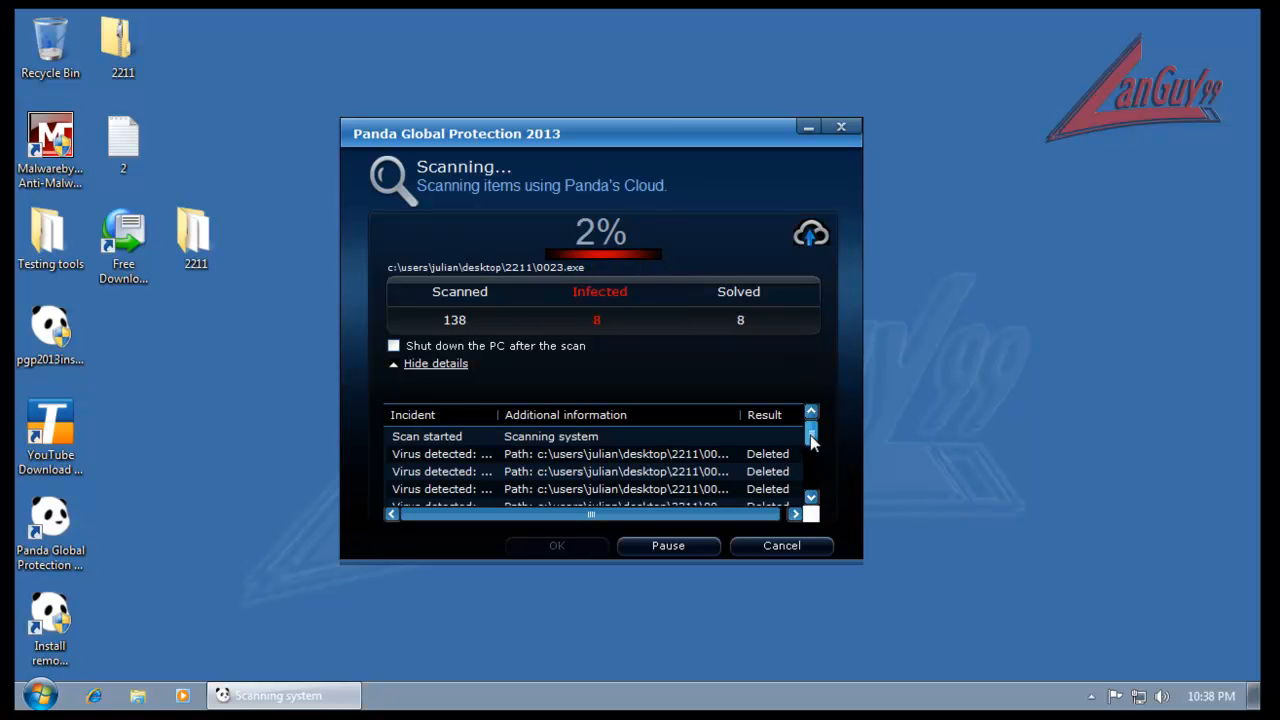
pyautogui.moveTo(812, 442); pyautogui.dragTo(810, 490)
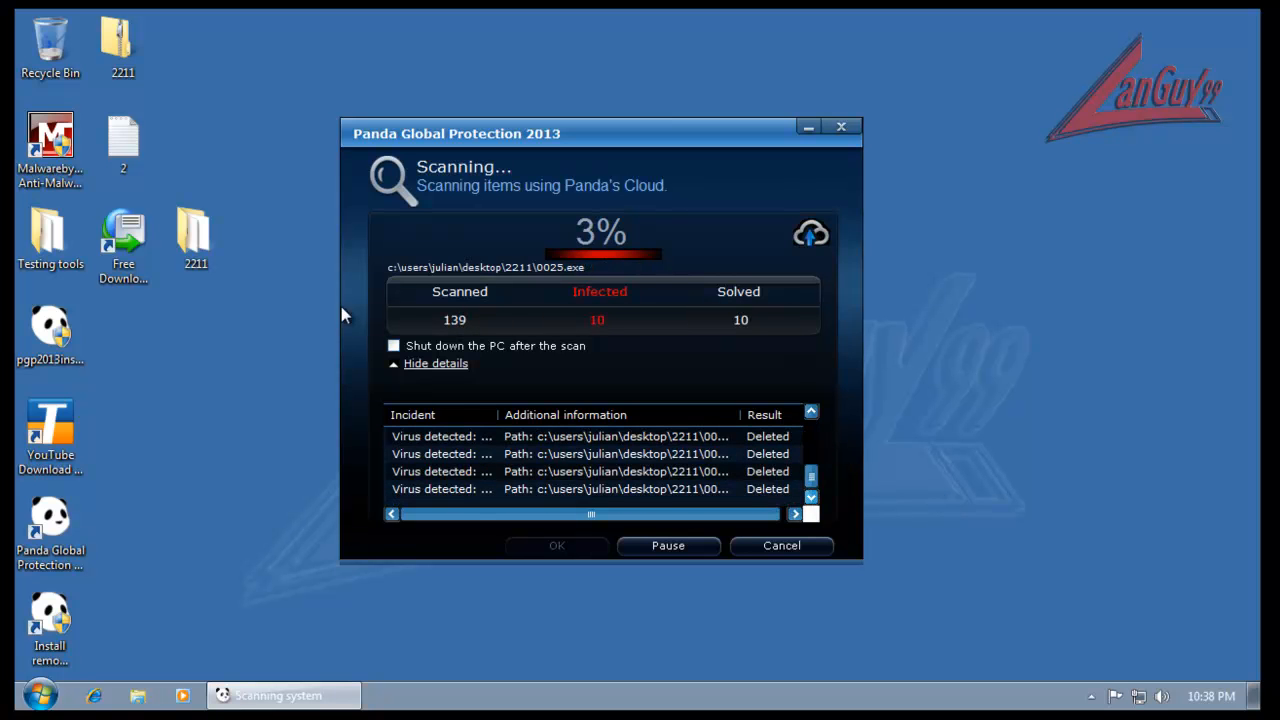
# - Check the file count in the 2211 folder's properties during the scan, close them, and hide the scan details
pyautogui.rightClick(189, 226)
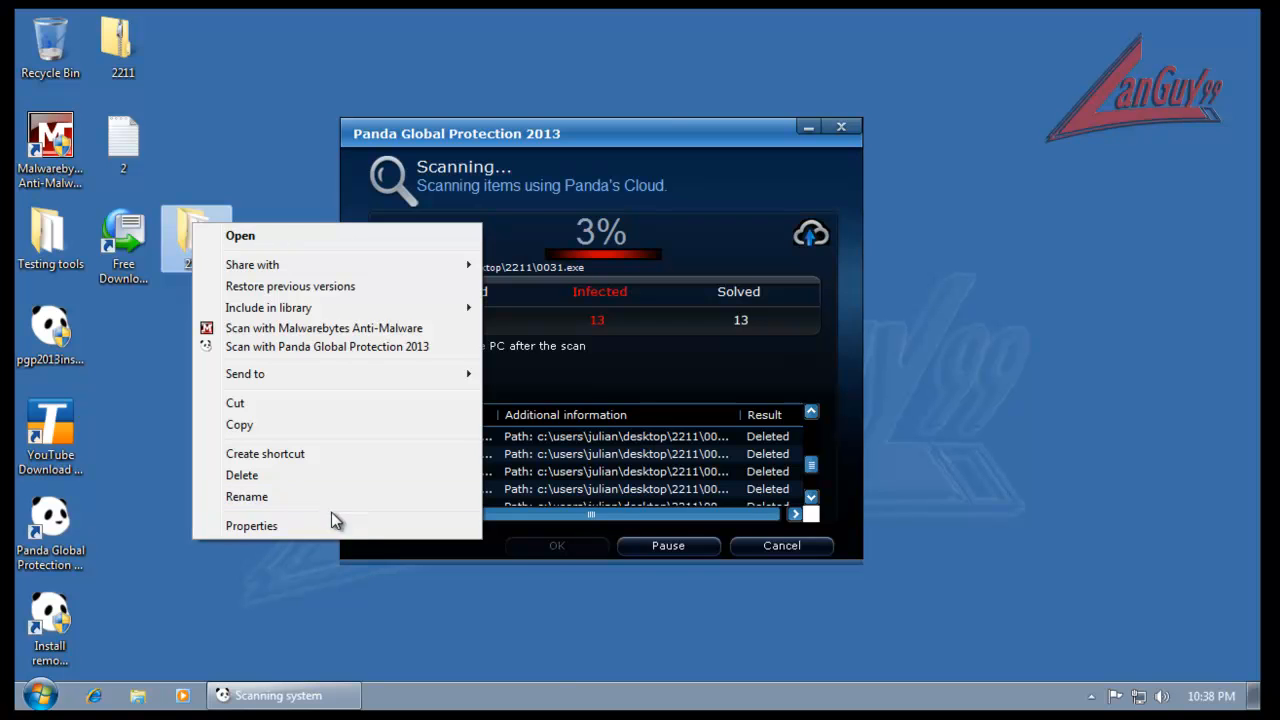
pyautogui.click(329, 524)
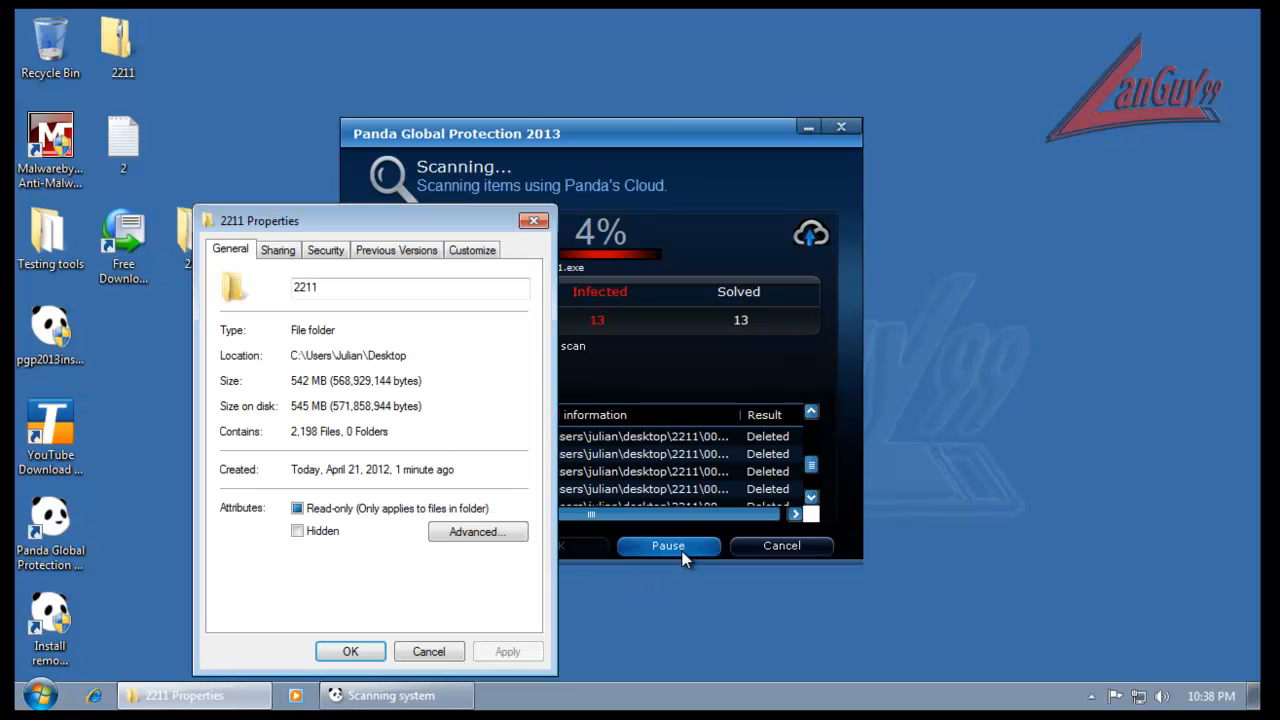
pyautogui.click(428, 652)
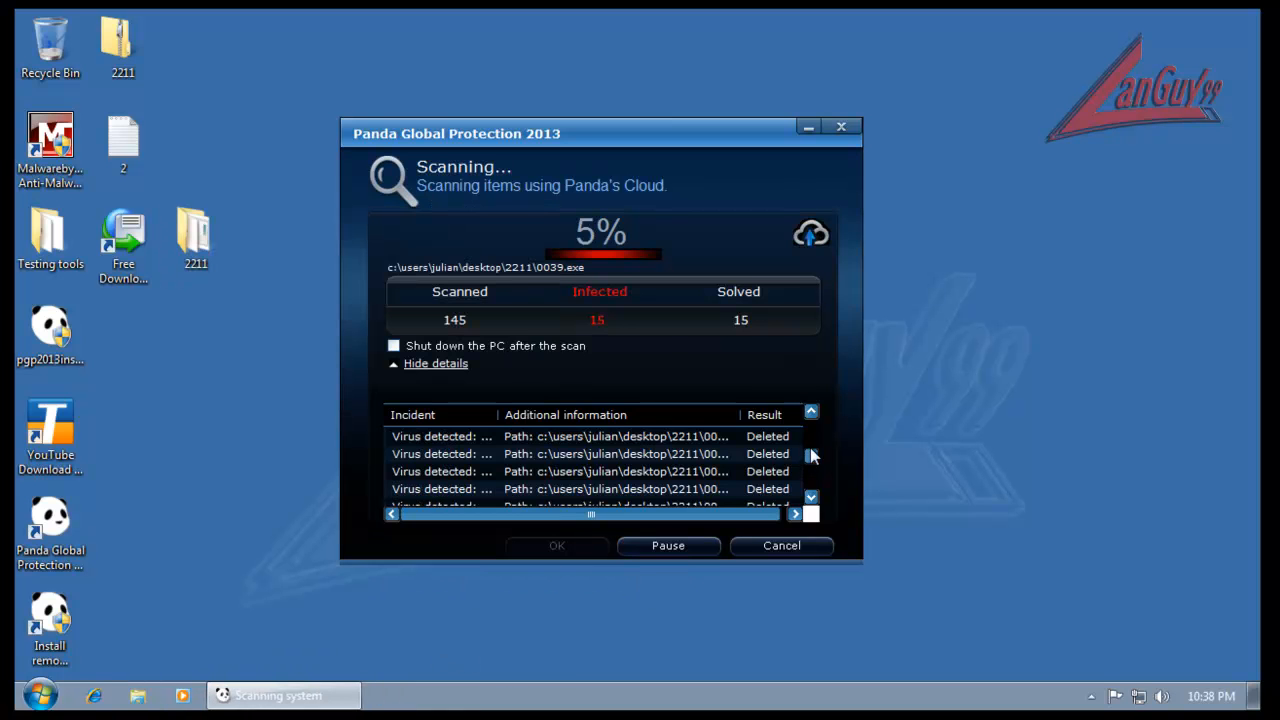
pyautogui.click(420, 365)
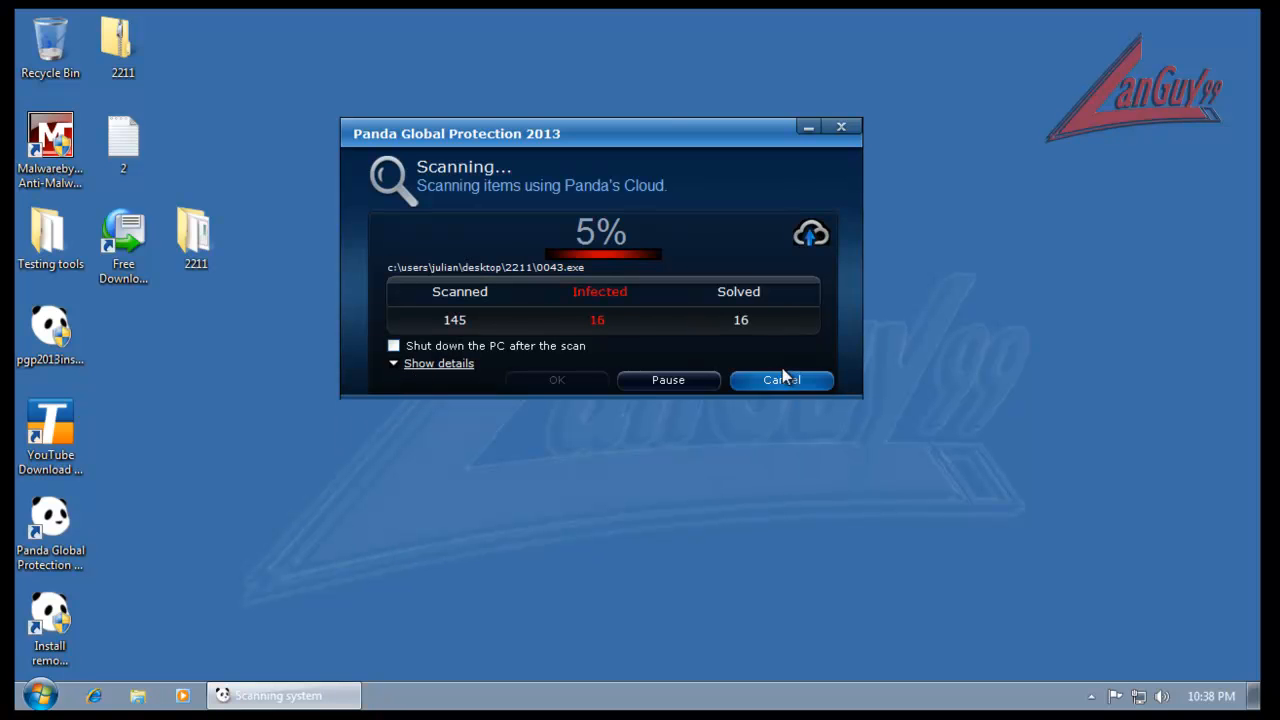
# - Start Task Manager, show processes from all users sorted by ascending description, and examine the running Panda processes
pyautogui.rightClick(648, 706)
pyautogui.click(714, 632)
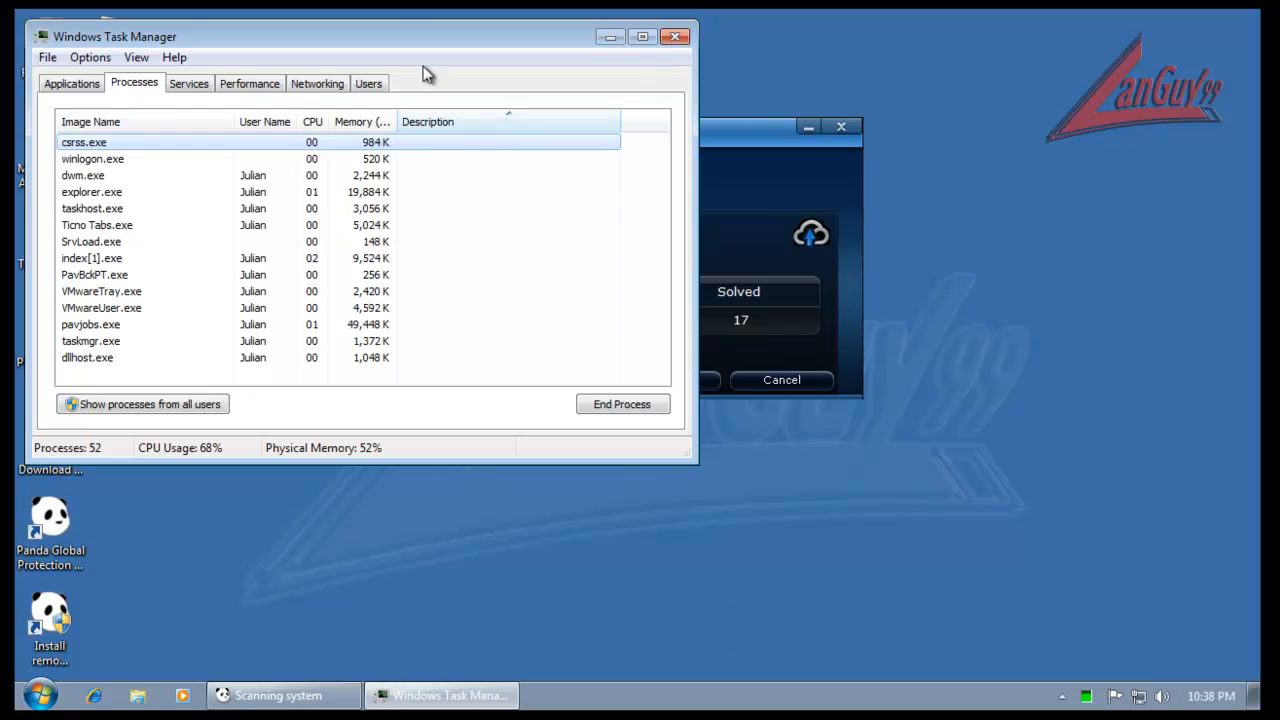
pyautogui.click(190, 405)
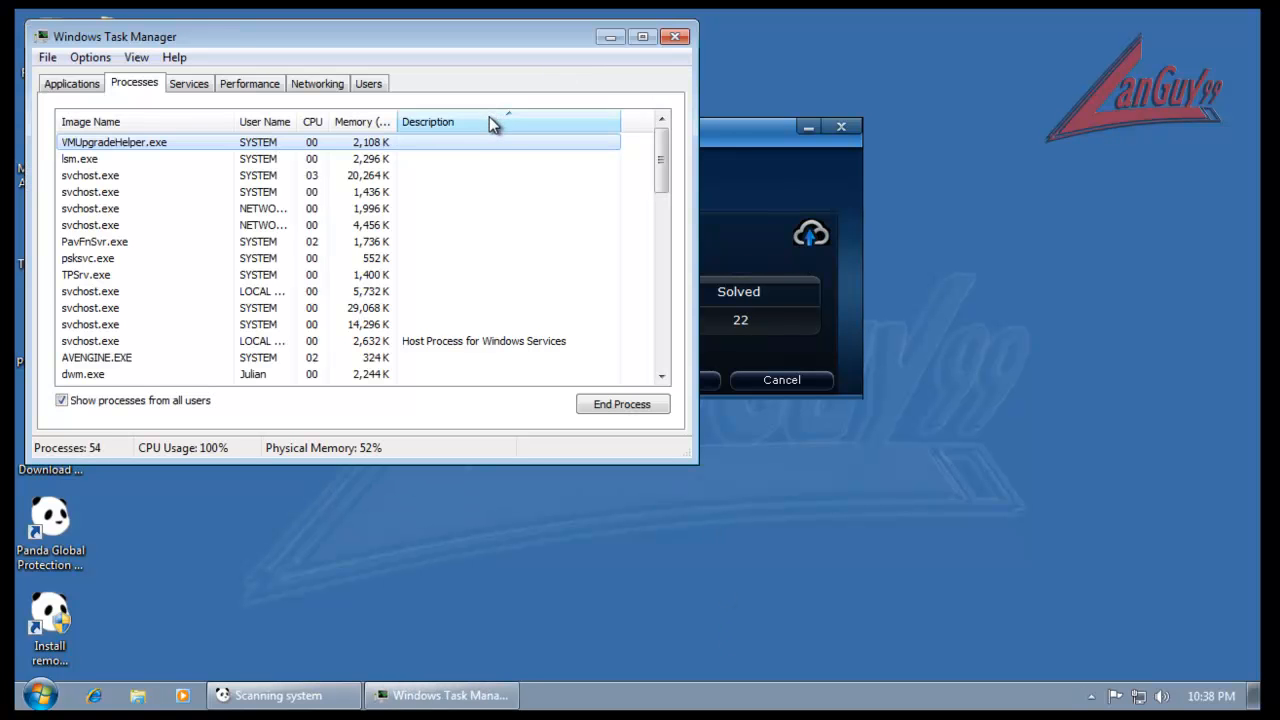
pyautogui.click(482, 121)
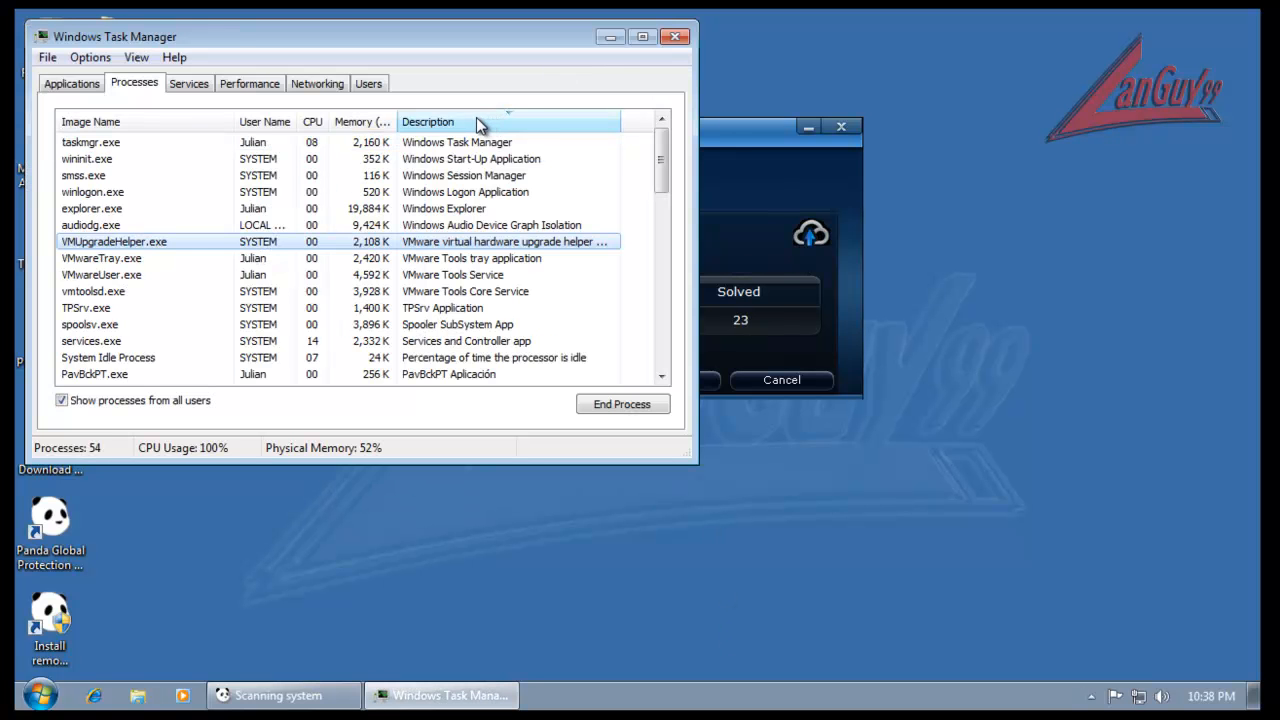
pyautogui.click(523, 121)
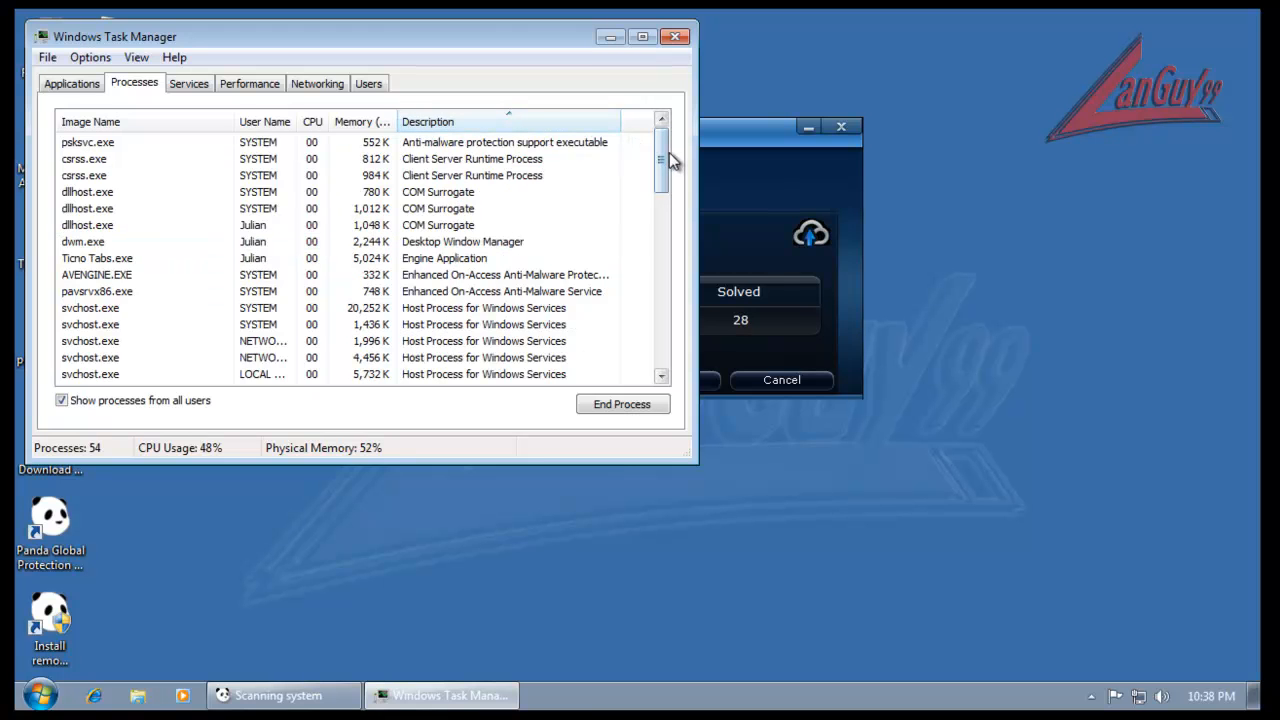
pyautogui.moveTo(660, 170); pyautogui.dragTo(660, 183)
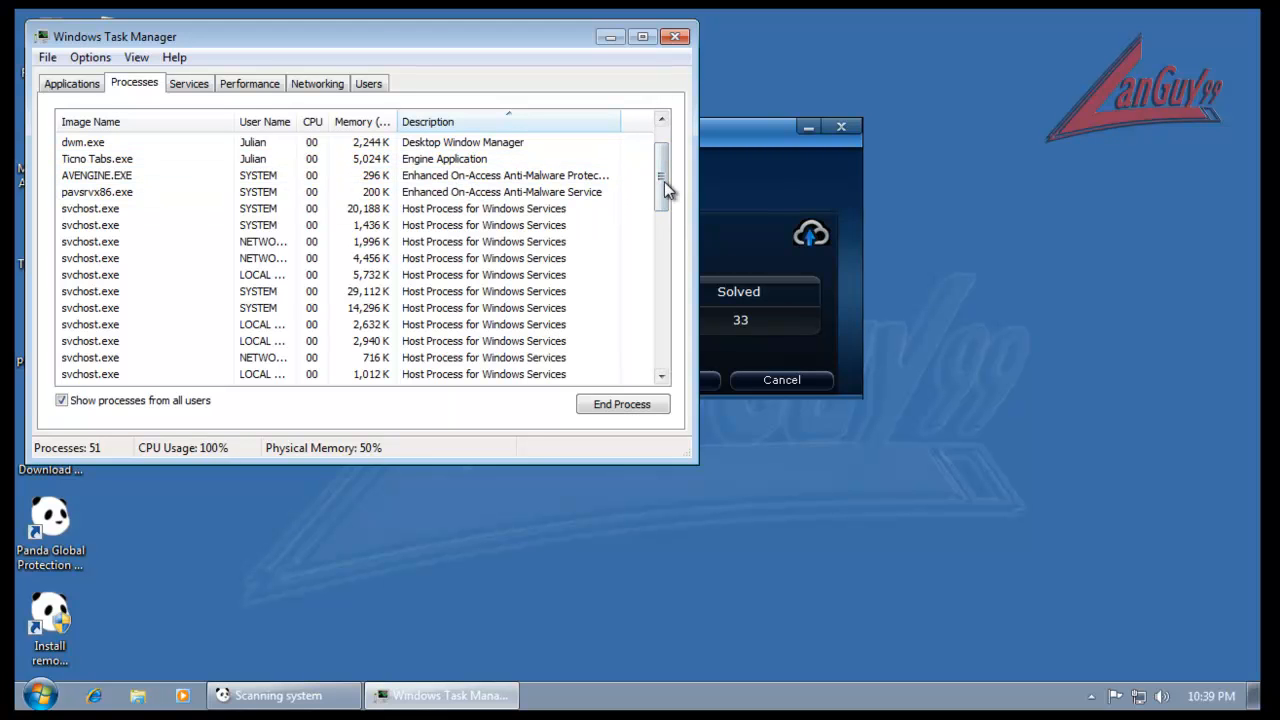
pyautogui.moveTo(667, 188); pyautogui.dragTo(662, 311)
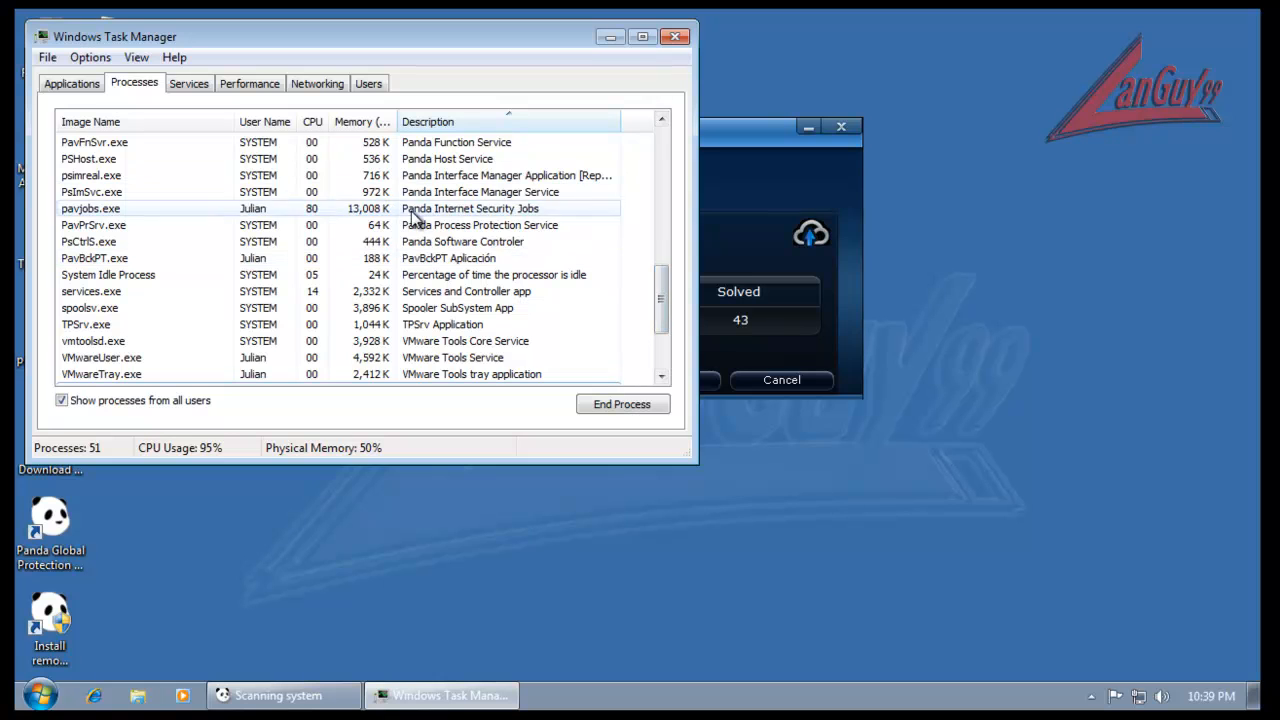
# - Check the CPU and memory use of pavjobs.exe in Task Manager, and close Task Manager
pyautogui.click(500, 209)
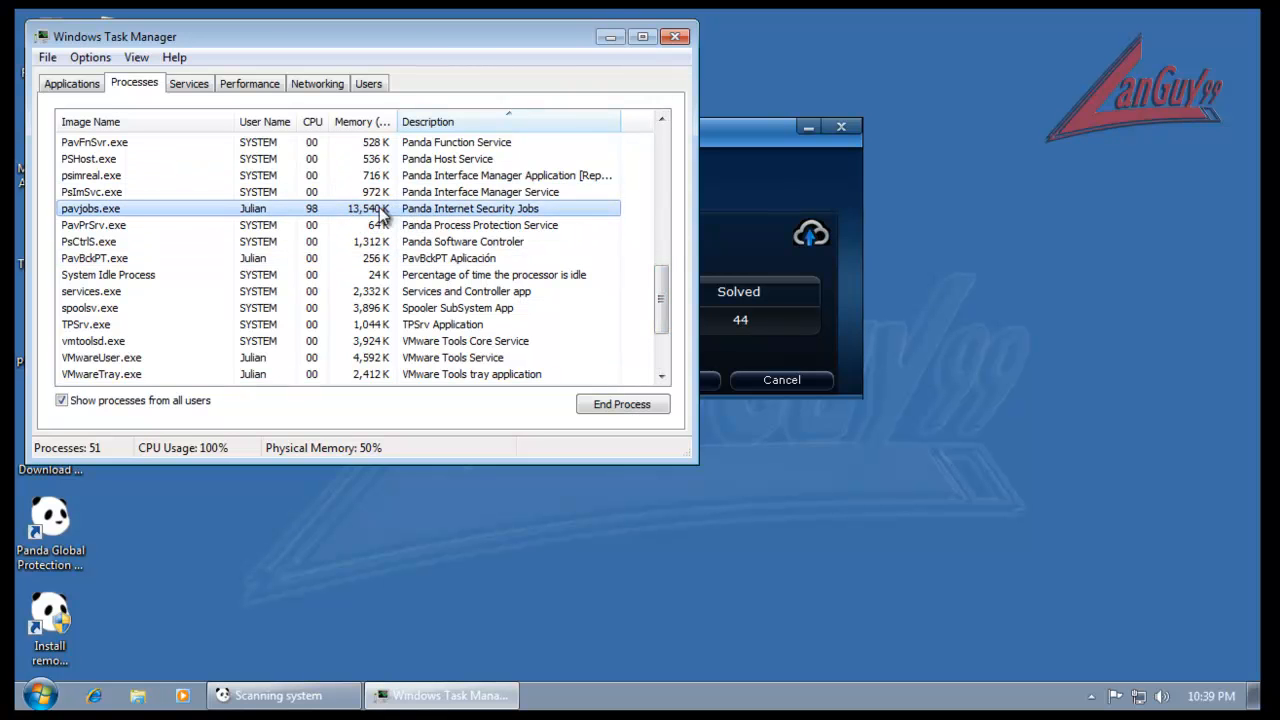
pyautogui.click(676, 38)
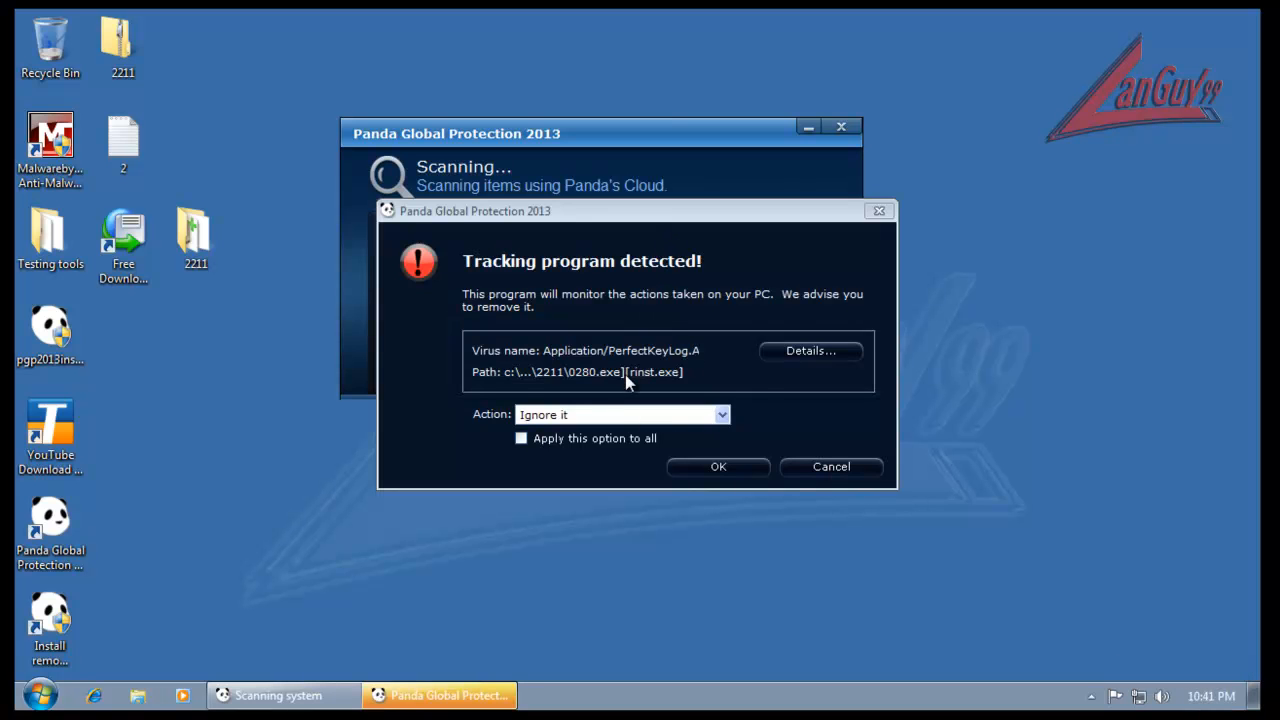
# - Open the details of the detected PerfectKeyLog.A tracking program, read its Virus Encyclopedia page, and close the browser
pyautogui.click(812, 351)
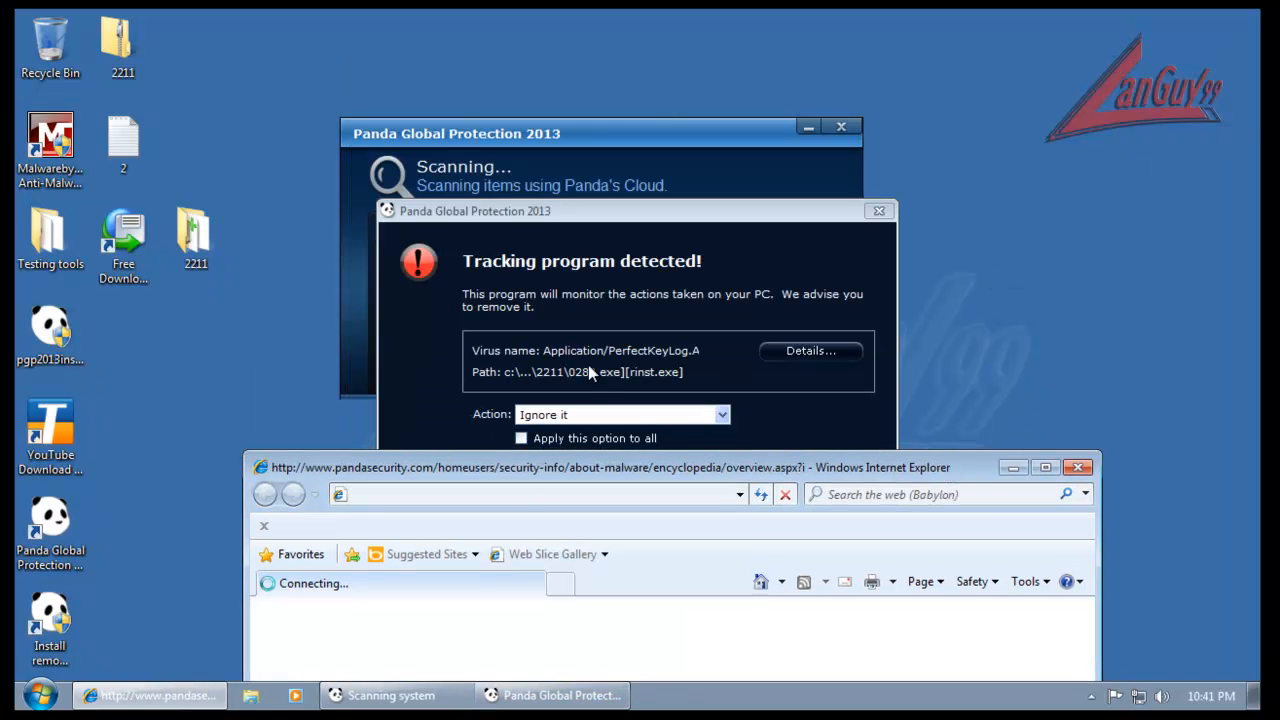
pyautogui.click(588, 365)
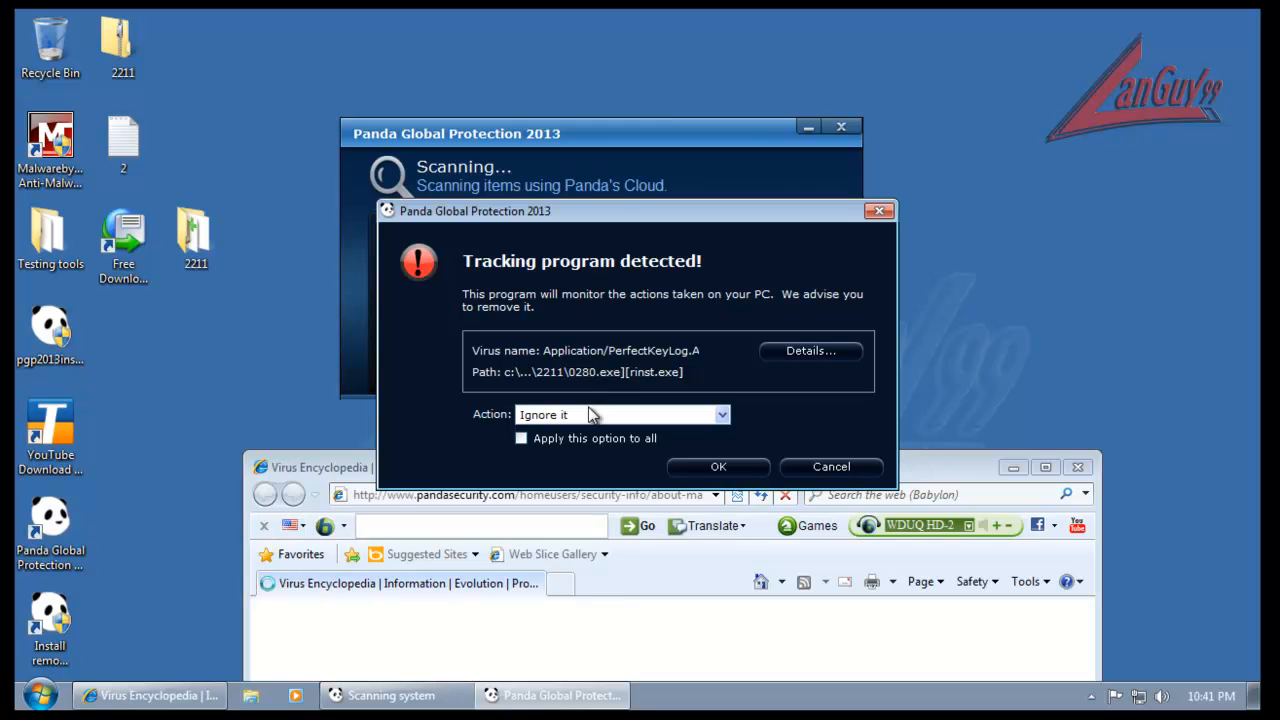
pyautogui.moveTo(931, 456); pyautogui.dragTo(1014, 89)
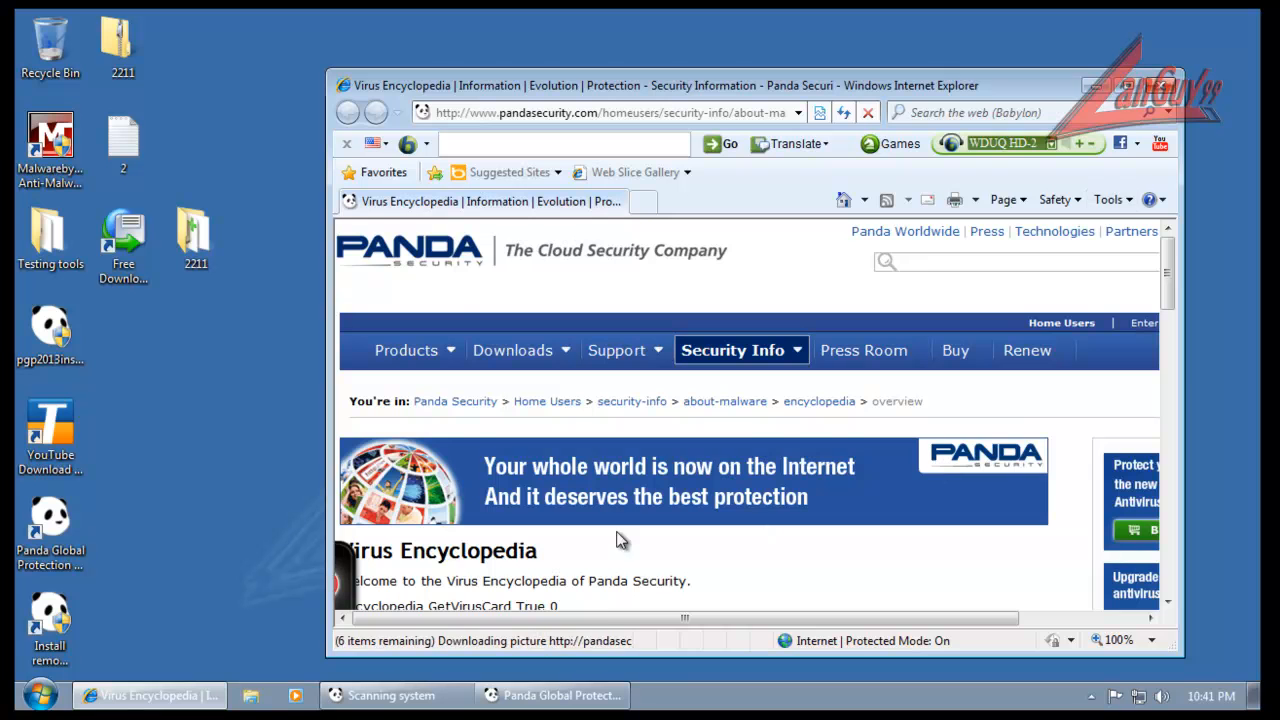
pyautogui.scroll(-7, 755, 580)
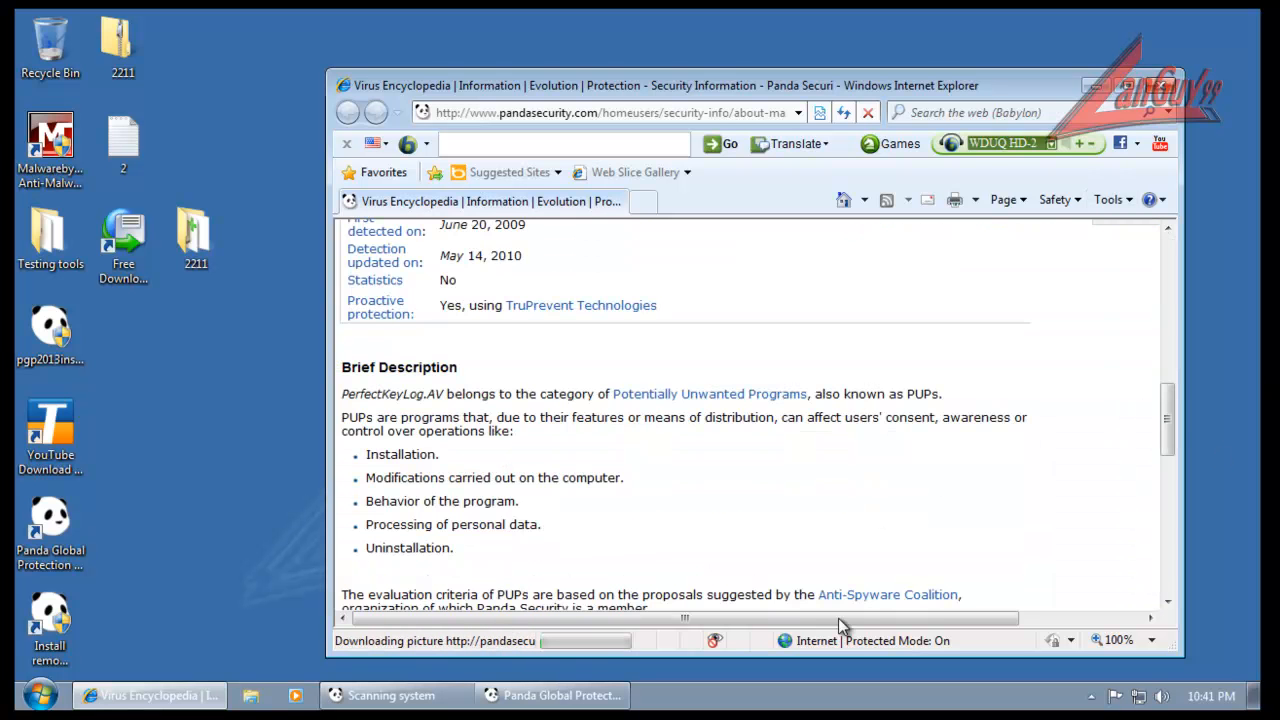
pyautogui.scroll(4, 894, 526)
pyautogui.scroll(-3, 894, 528)
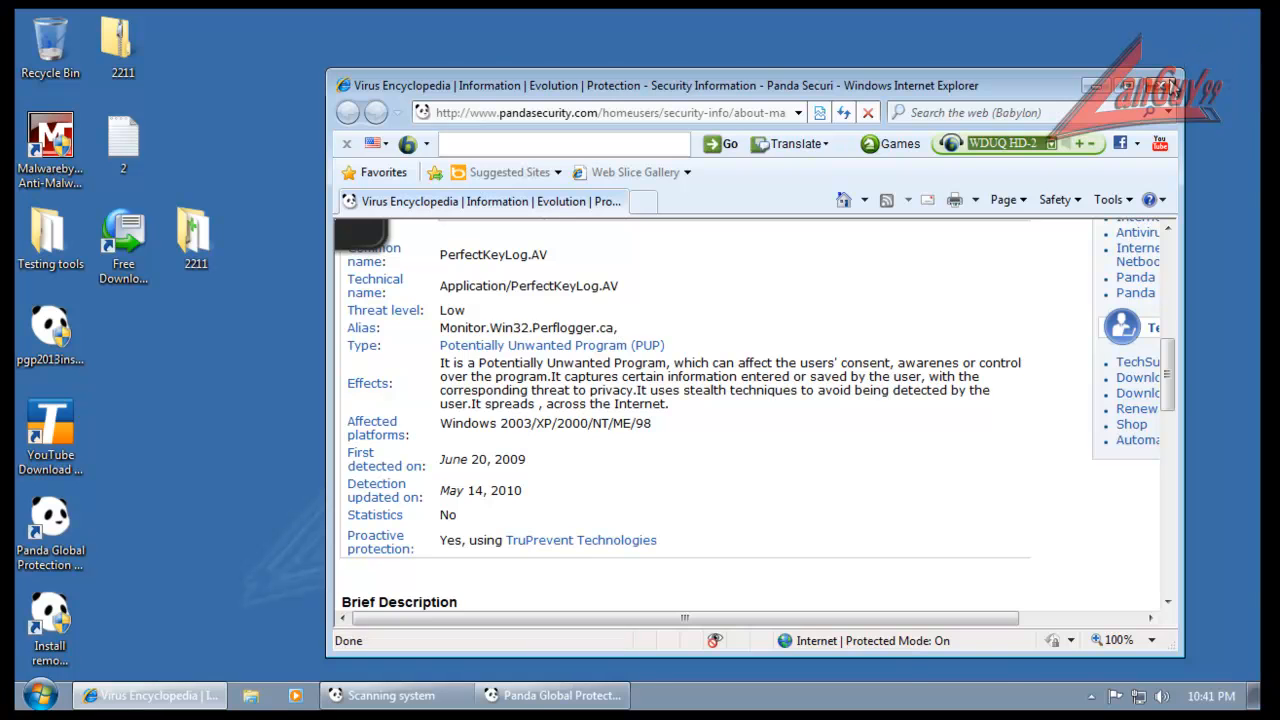
pyautogui.click(1164, 86)
# - Review the available actions for the PerfectKeyLog.A detection in 0280.exe, choose Ignore it, and confirm
pyautogui.click(553, 414)
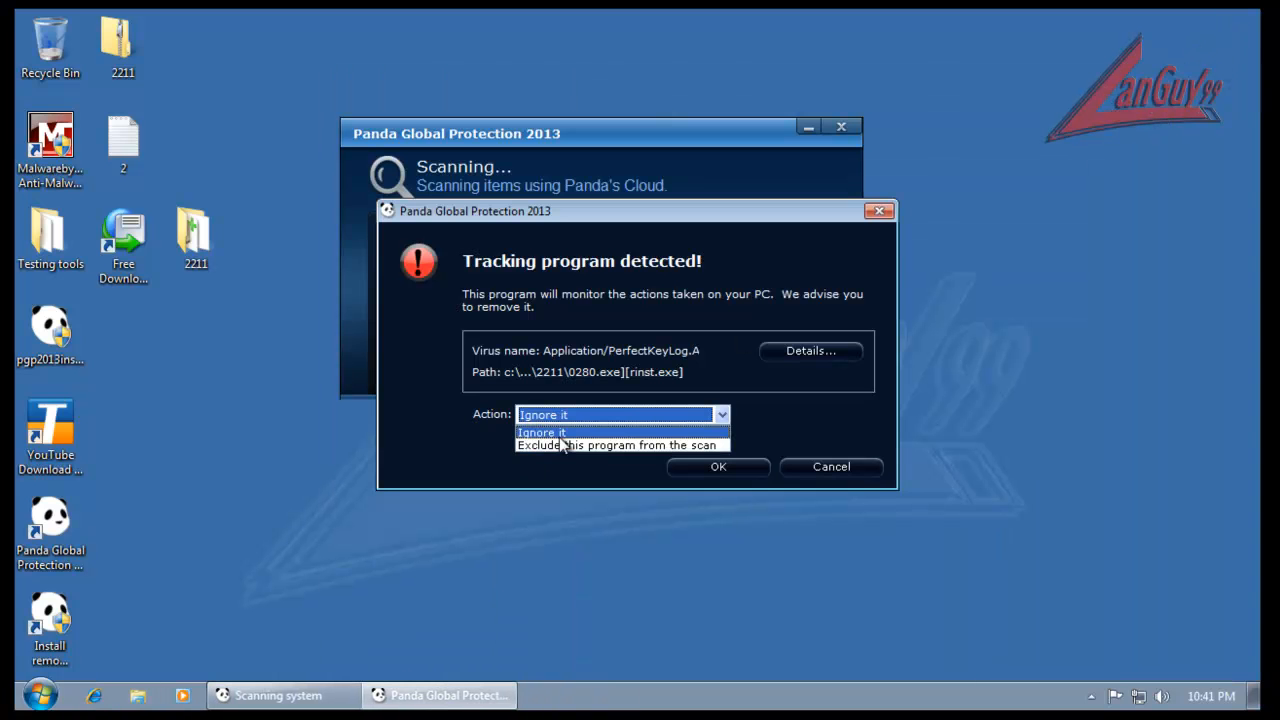
pyautogui.click(566, 472)
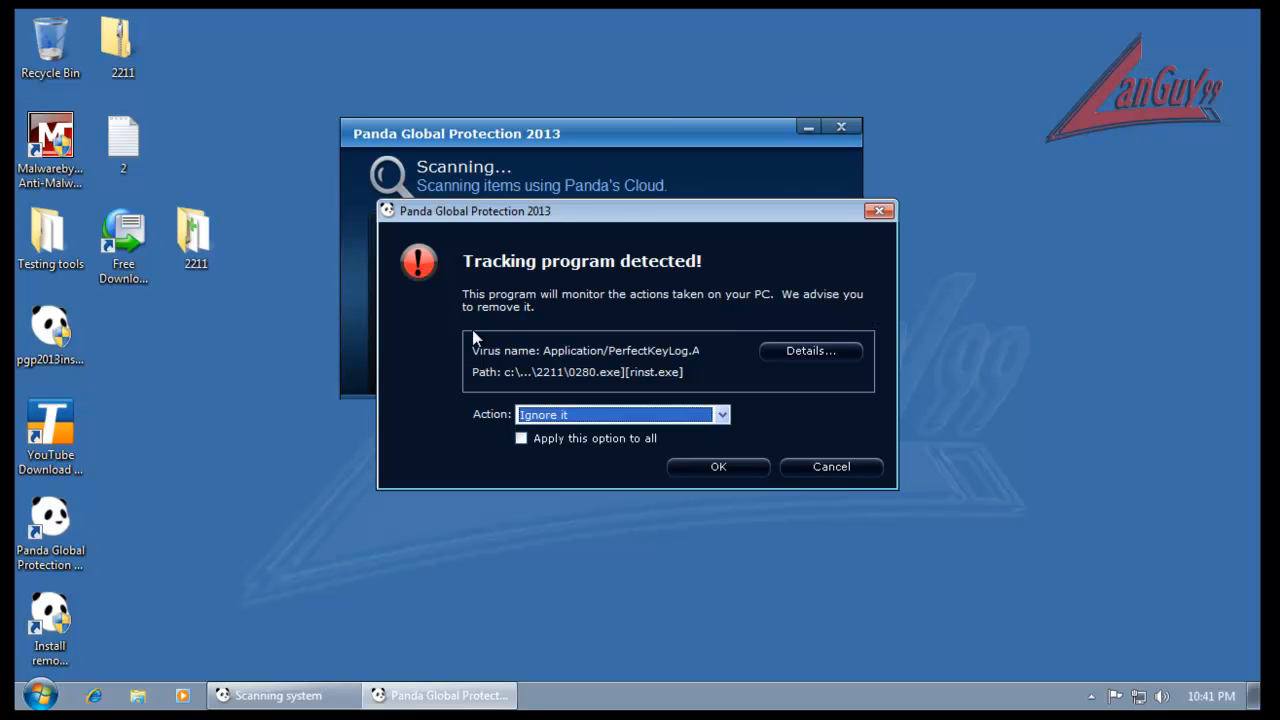
pyautogui.click(653, 414)
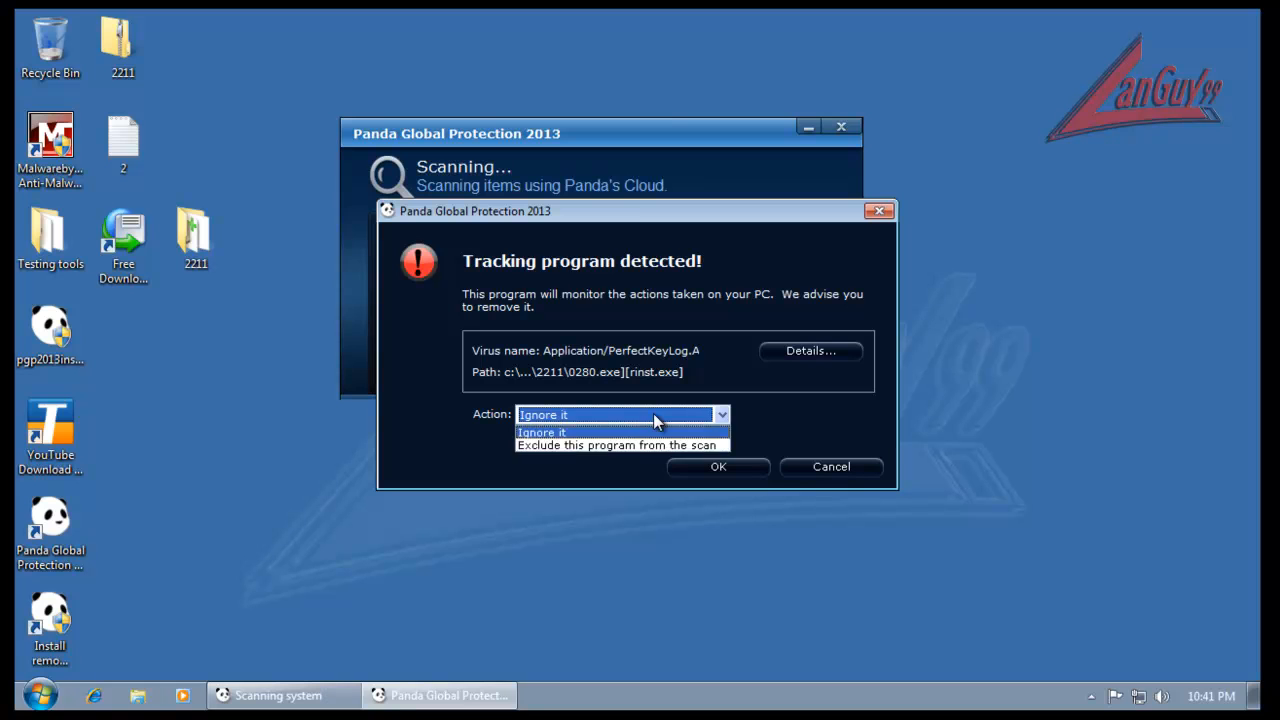
pyautogui.click(652, 446)
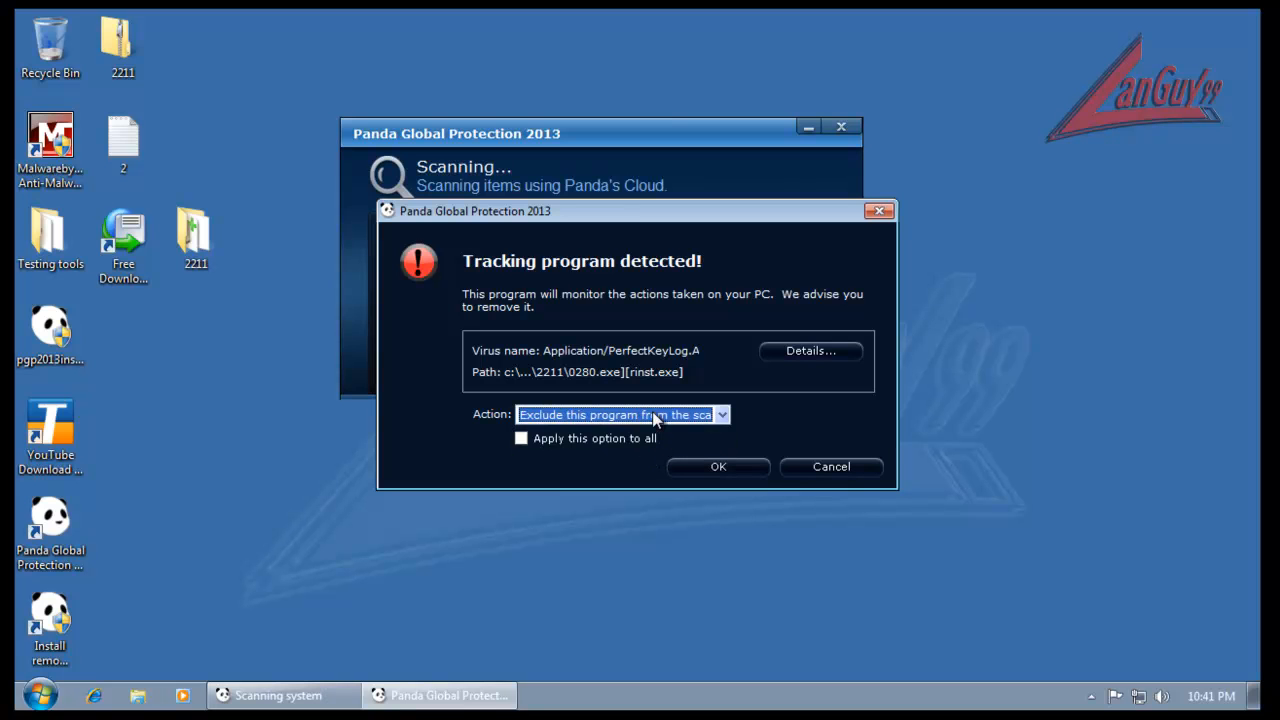
pyautogui.click(655, 418)
pyautogui.click(630, 432)
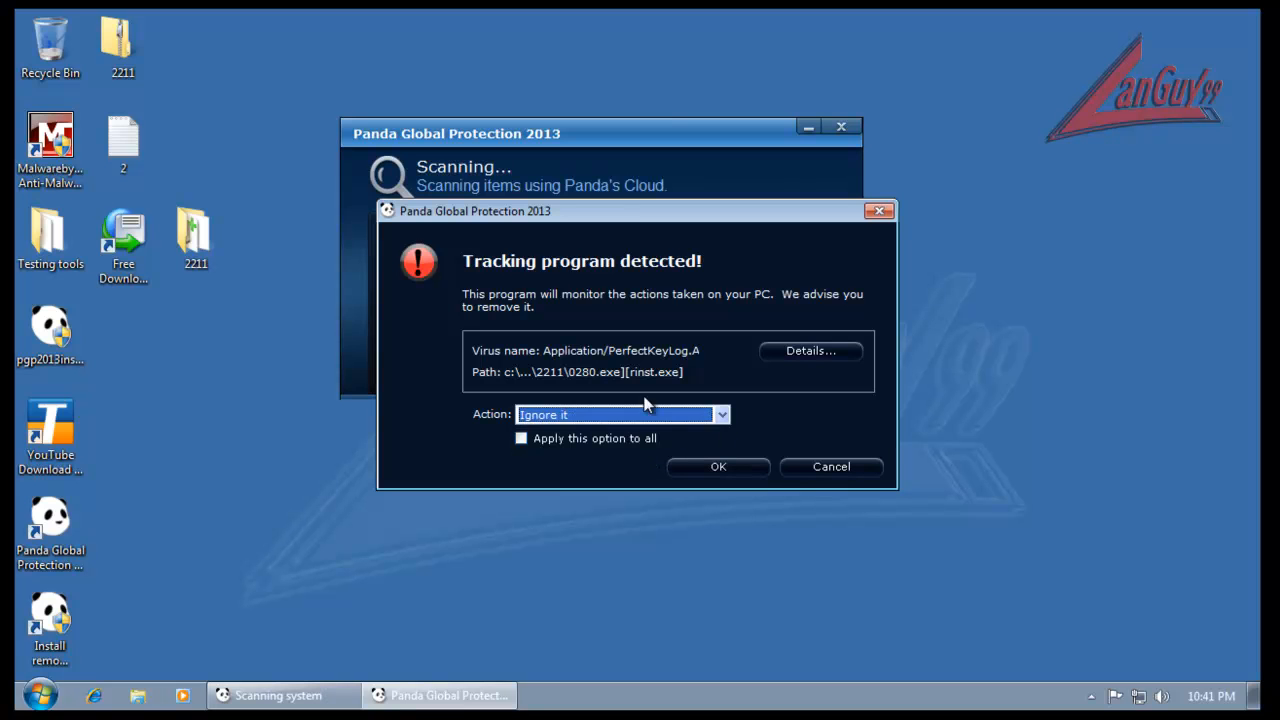
pyautogui.moveTo(667, 222); pyautogui.dragTo(639, 276)
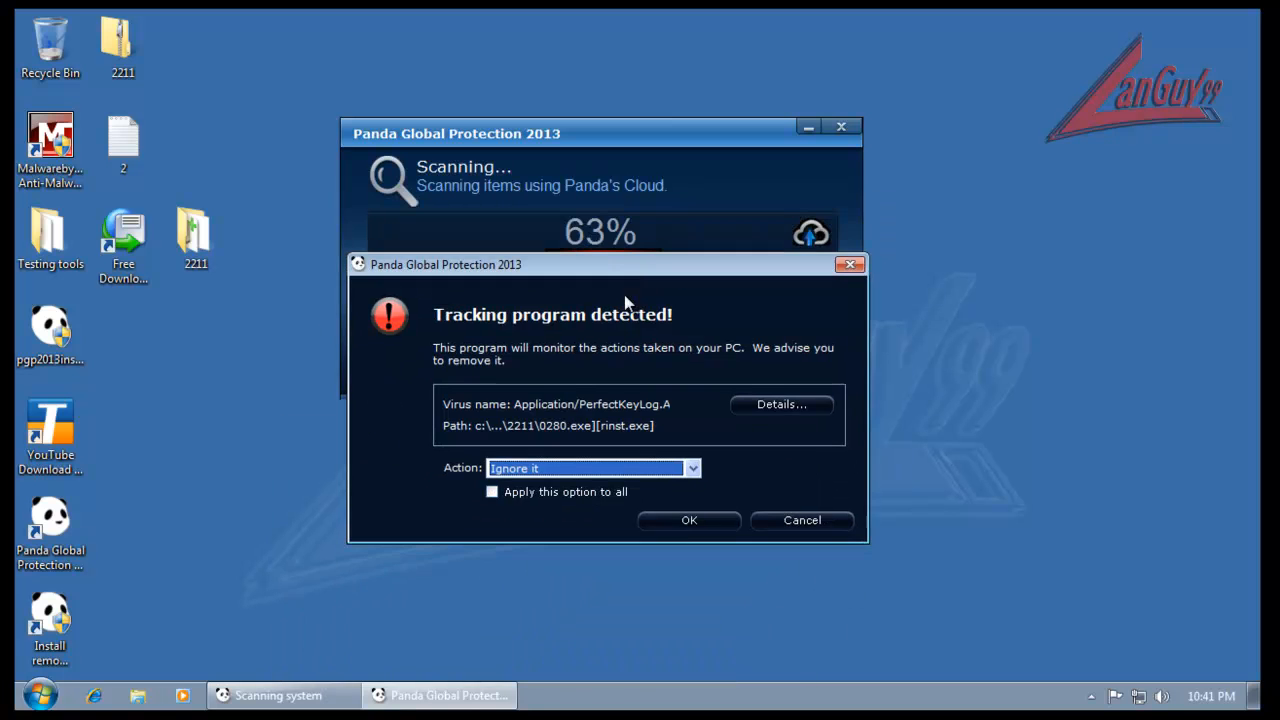
pyautogui.click(694, 525)
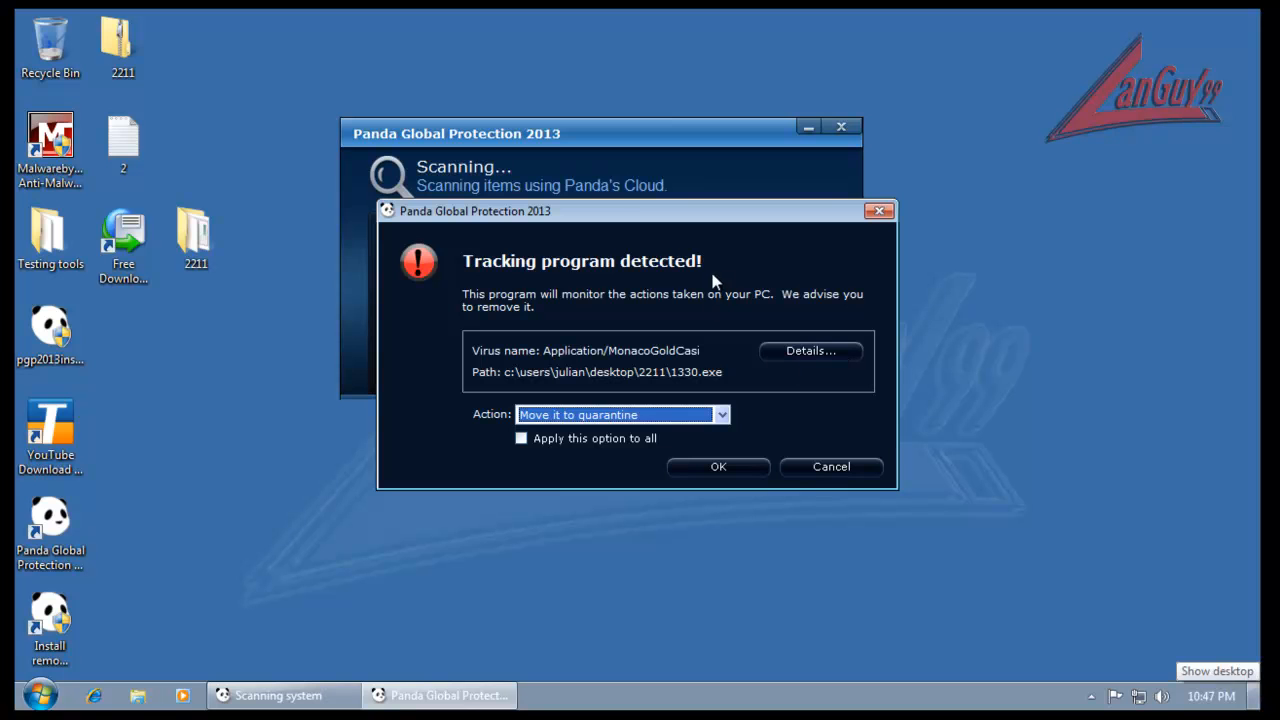
# - Set the action for the MonacoGoldCasi detection in 1330.exe to Delete it and confirm
pyautogui.moveTo(744, 212)
pyautogui.mouseDown()
pyautogui.moveTo(755, 375)
pyautogui.moveTo(744, 207)
pyautogui.mouseUp()
pyautogui.click(721, 412)
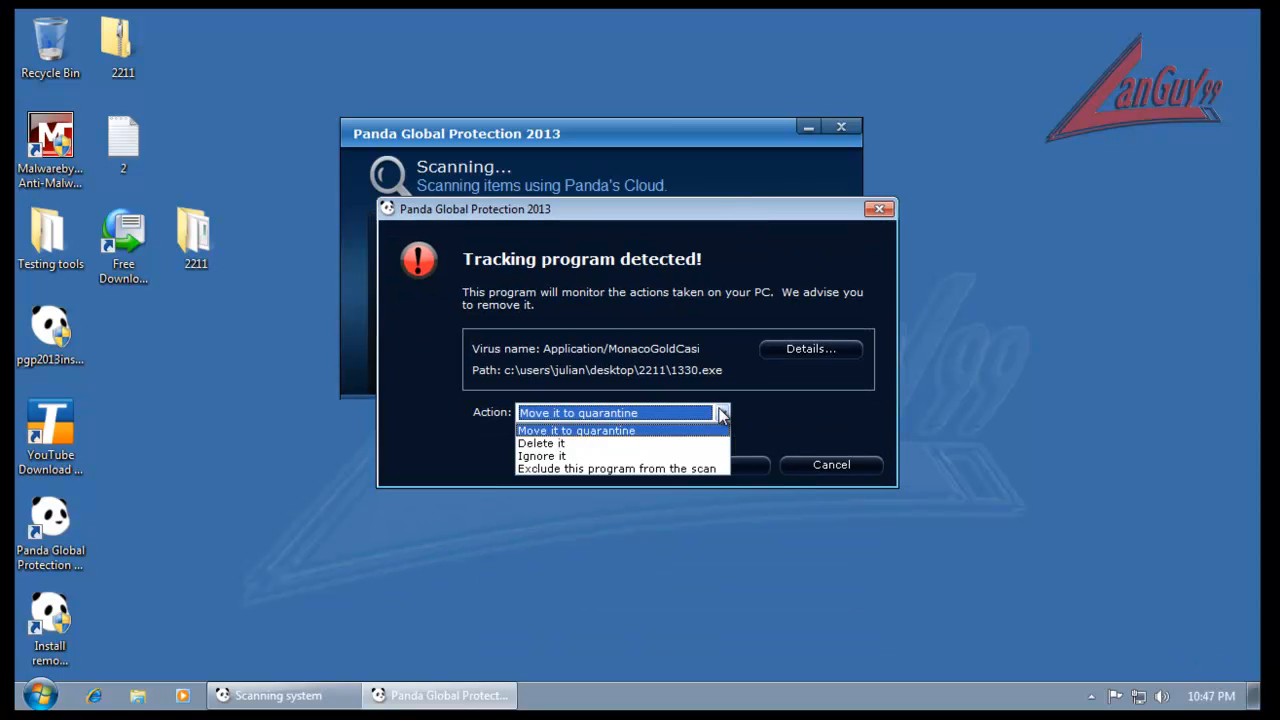
pyautogui.click(547, 444)
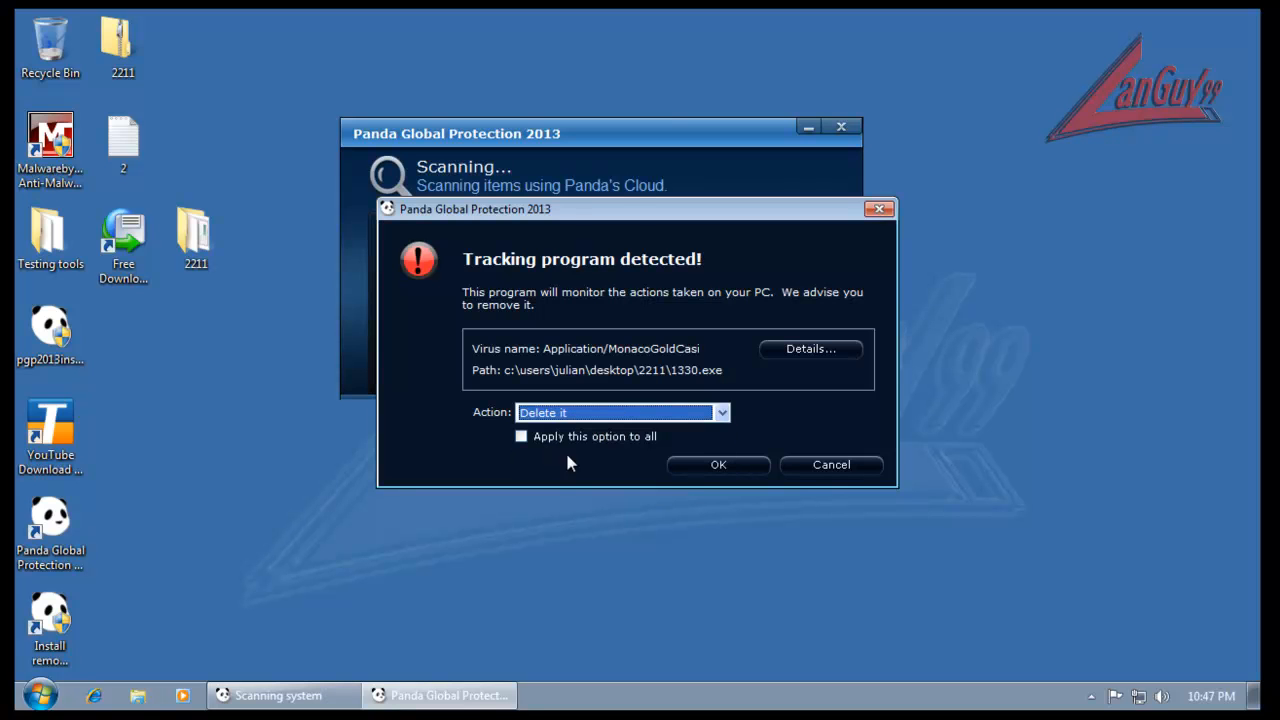
pyautogui.click(713, 464)
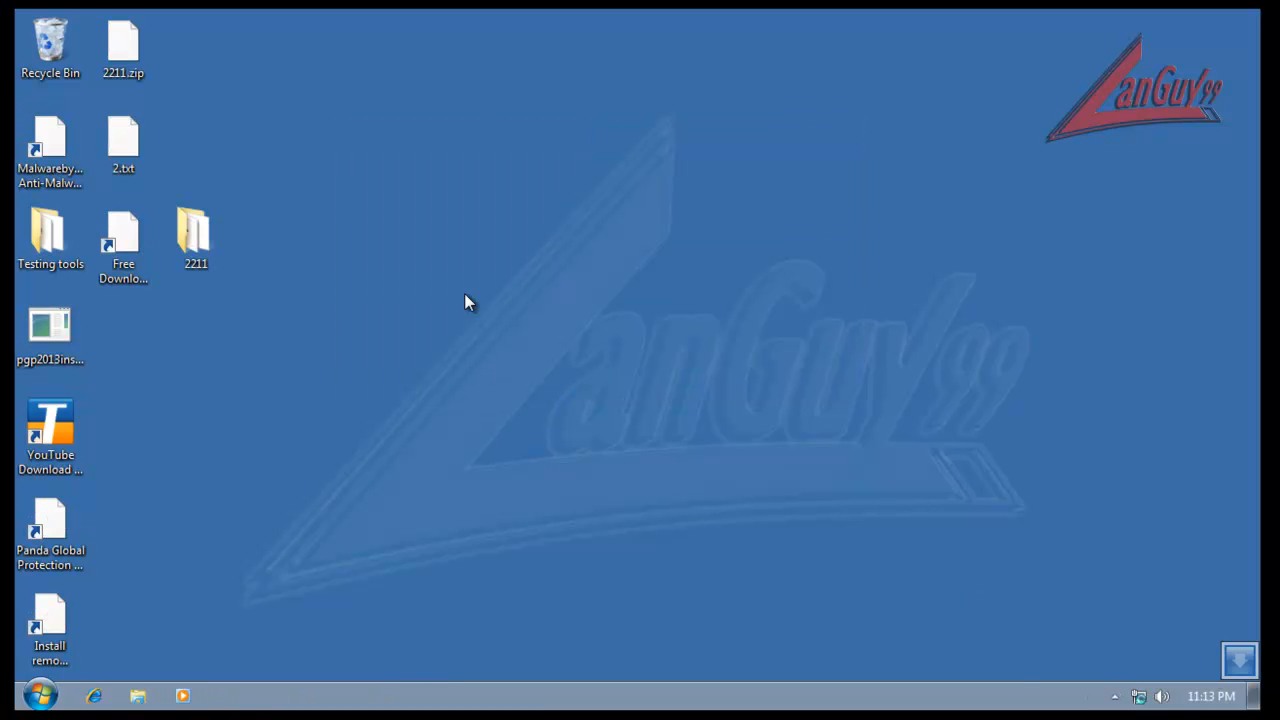
# - Empty the Recycle Bin and confirm permanently deleting the items left in it
pyautogui.doubleClick(45, 42)
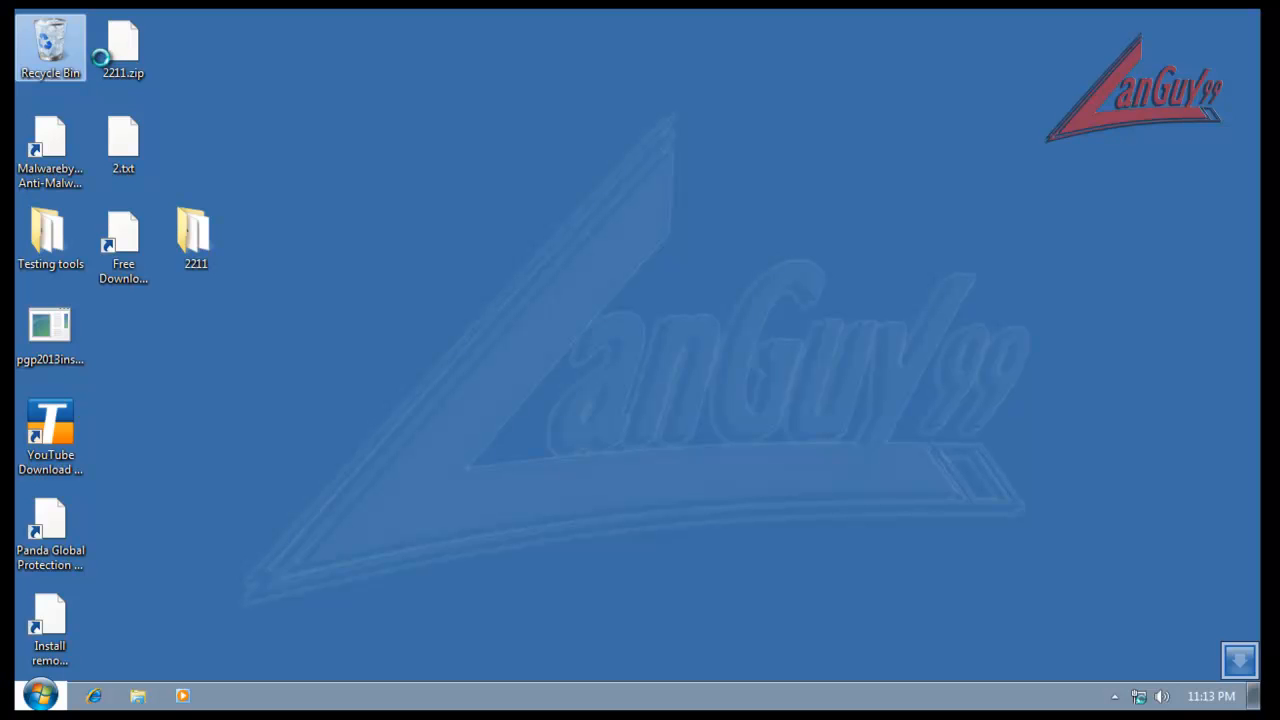
pyautogui.hotkey('shift', 'F10')
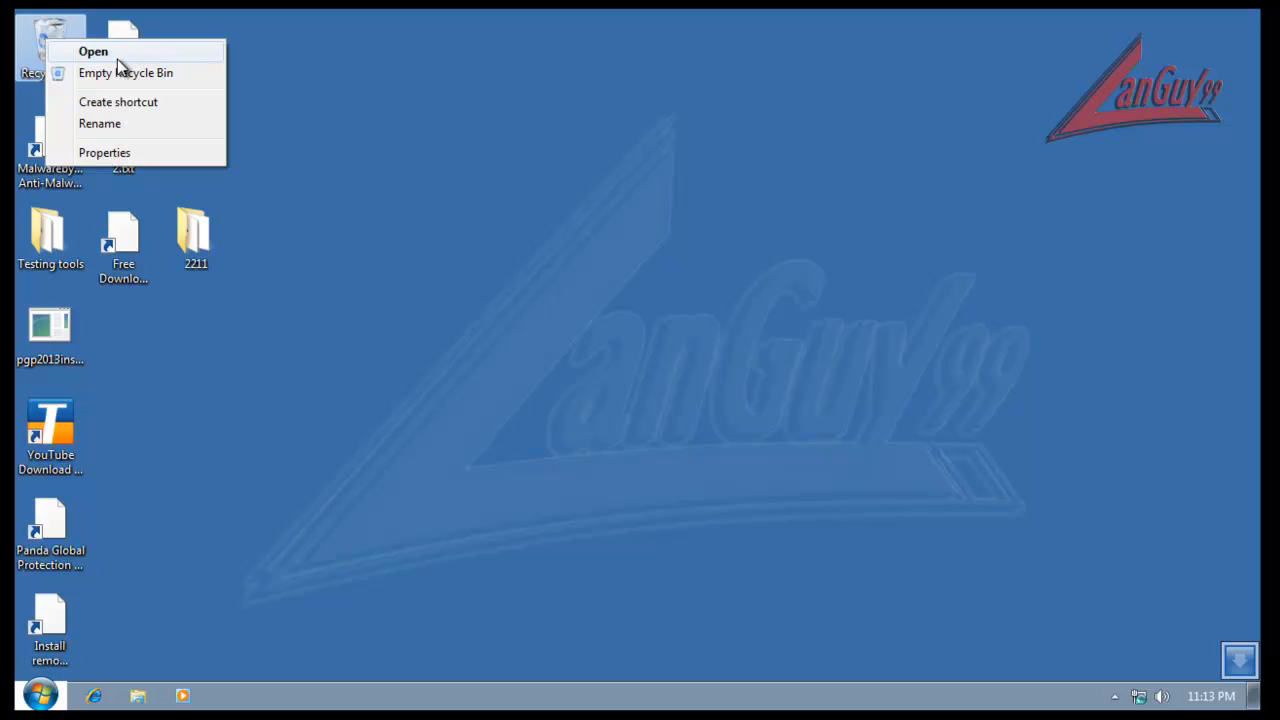
pyautogui.click(122, 74)
pyautogui.click(690, 369)
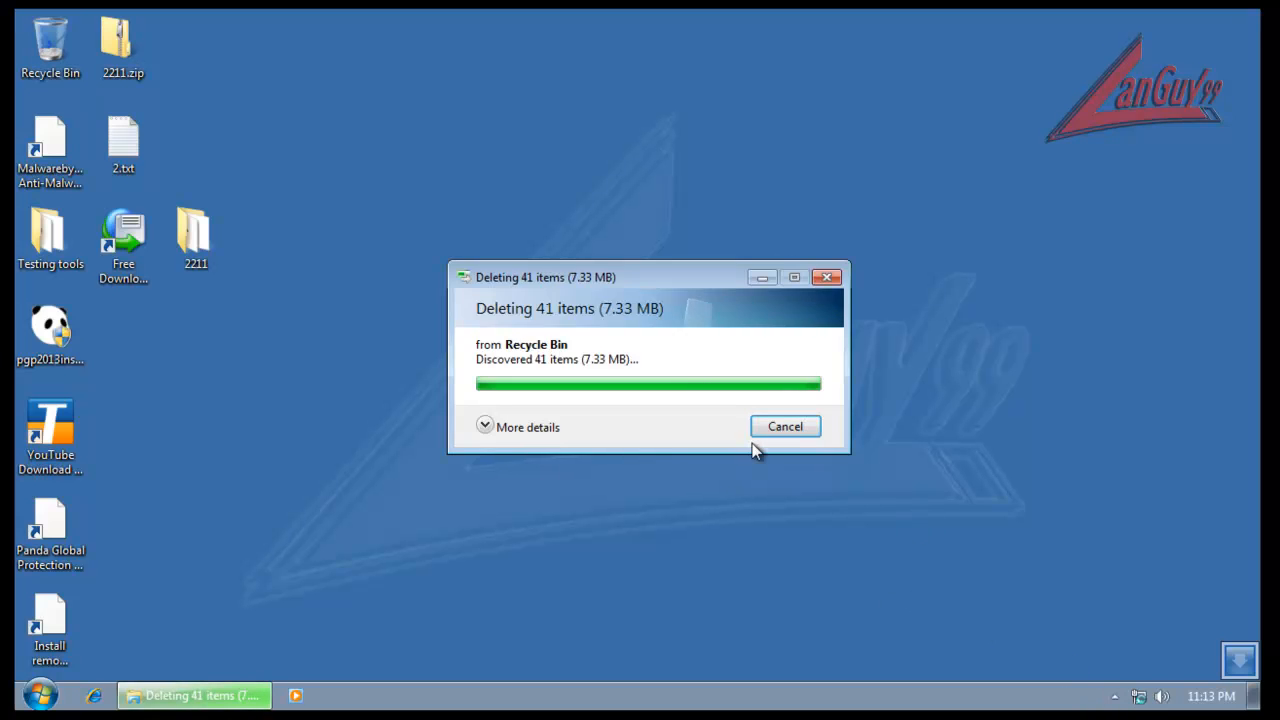
# - Exit Free Download Manager, which is running in the background
pyautogui.click(1115, 696)
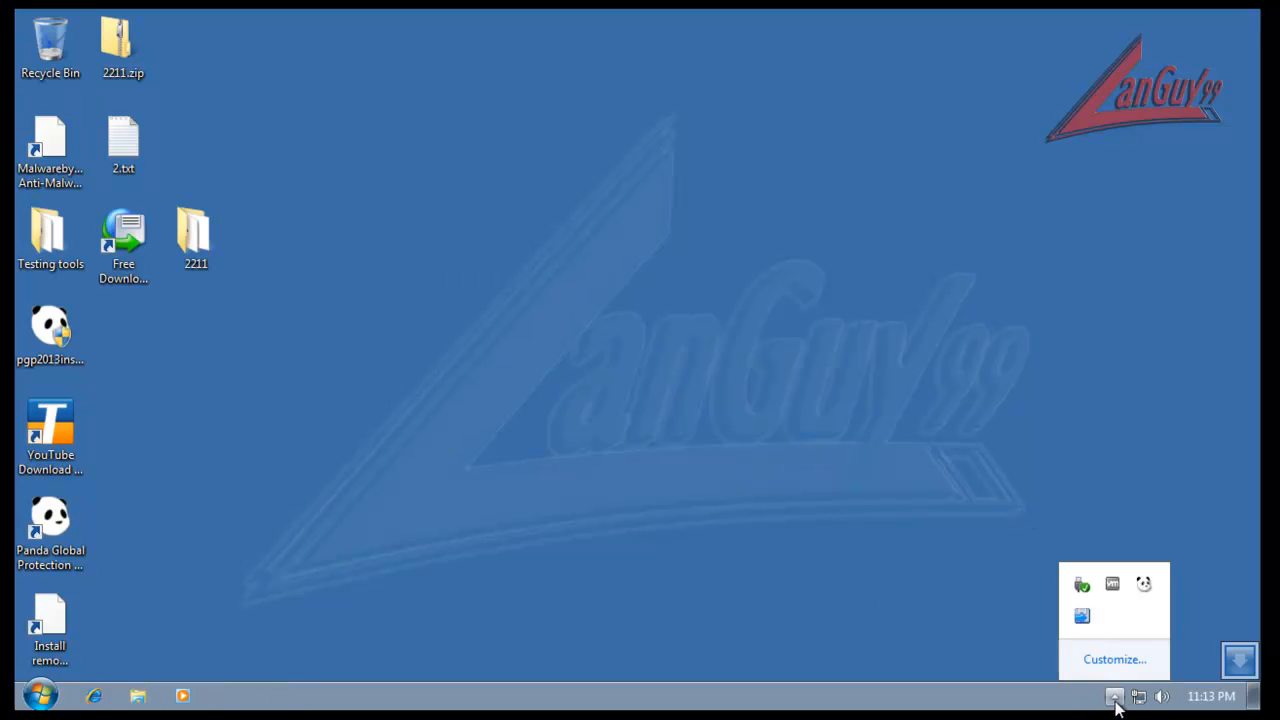
pyautogui.rightClick(1083, 618)
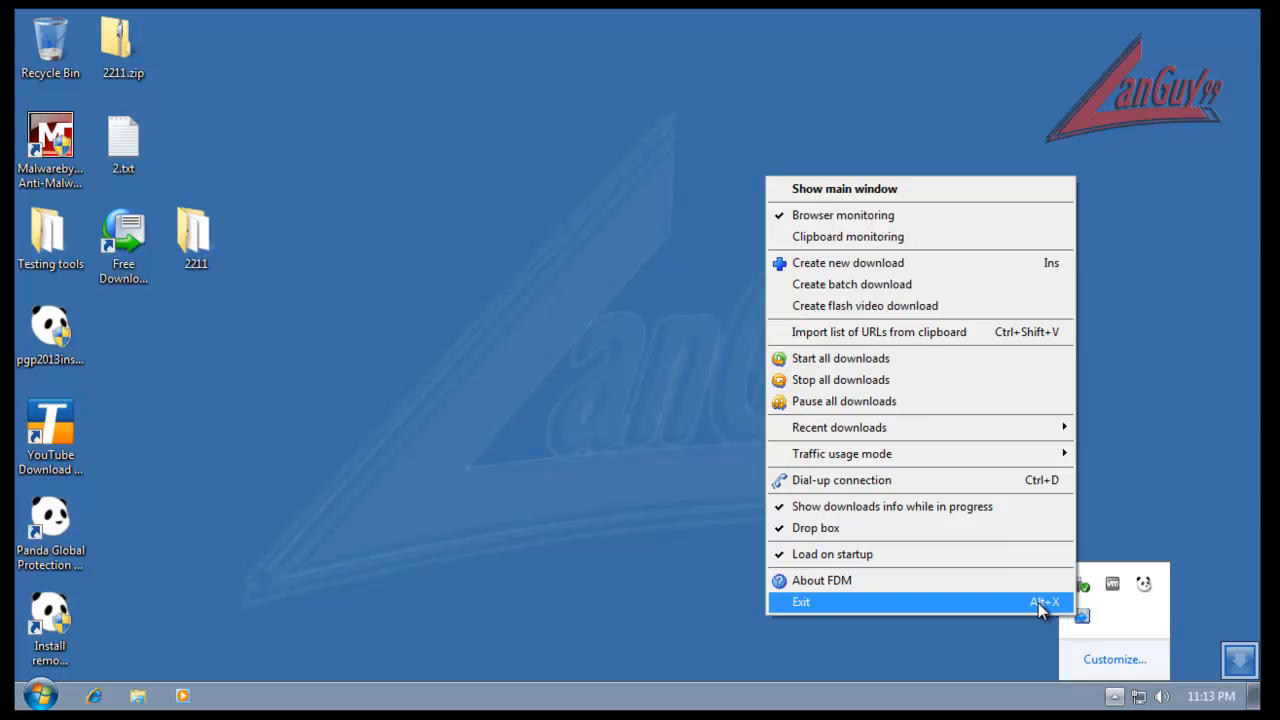
pyautogui.click(1038, 603)
# - Check the protection status and scan statistics in the Panda Global Protection 2013 main window, and close it
pyautogui.click(1116, 701)
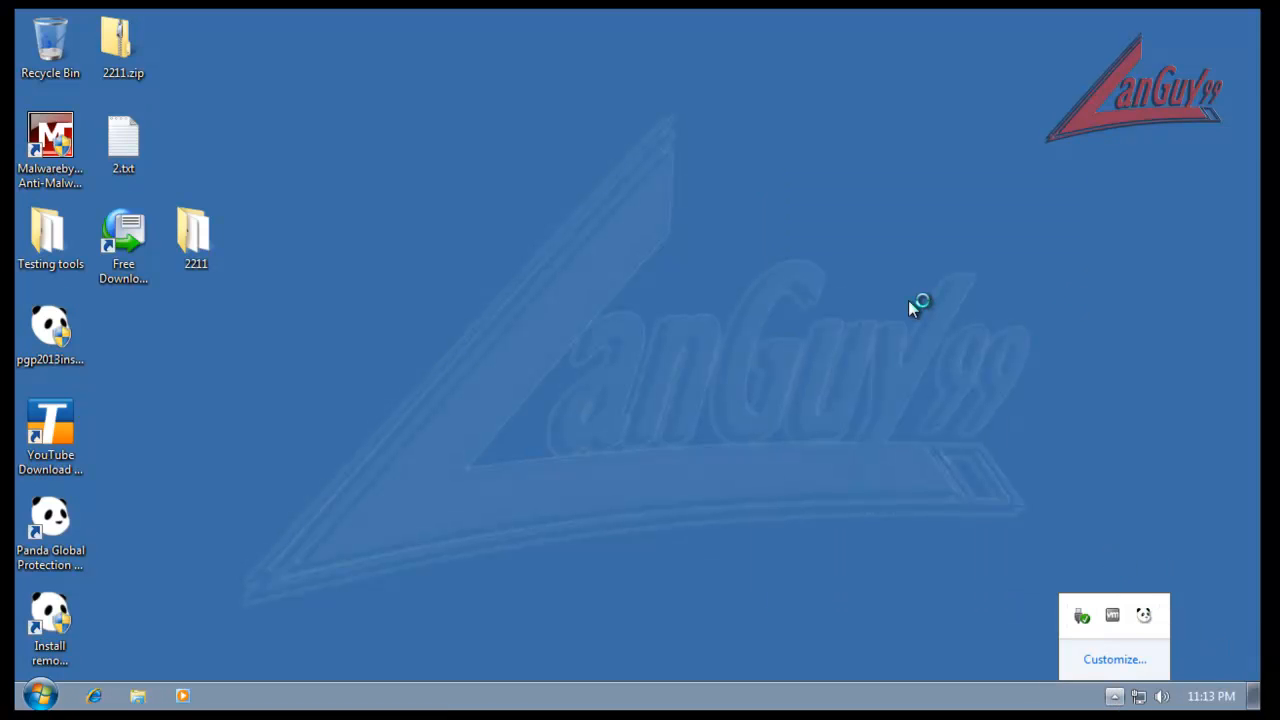
pyautogui.click(203, 246)
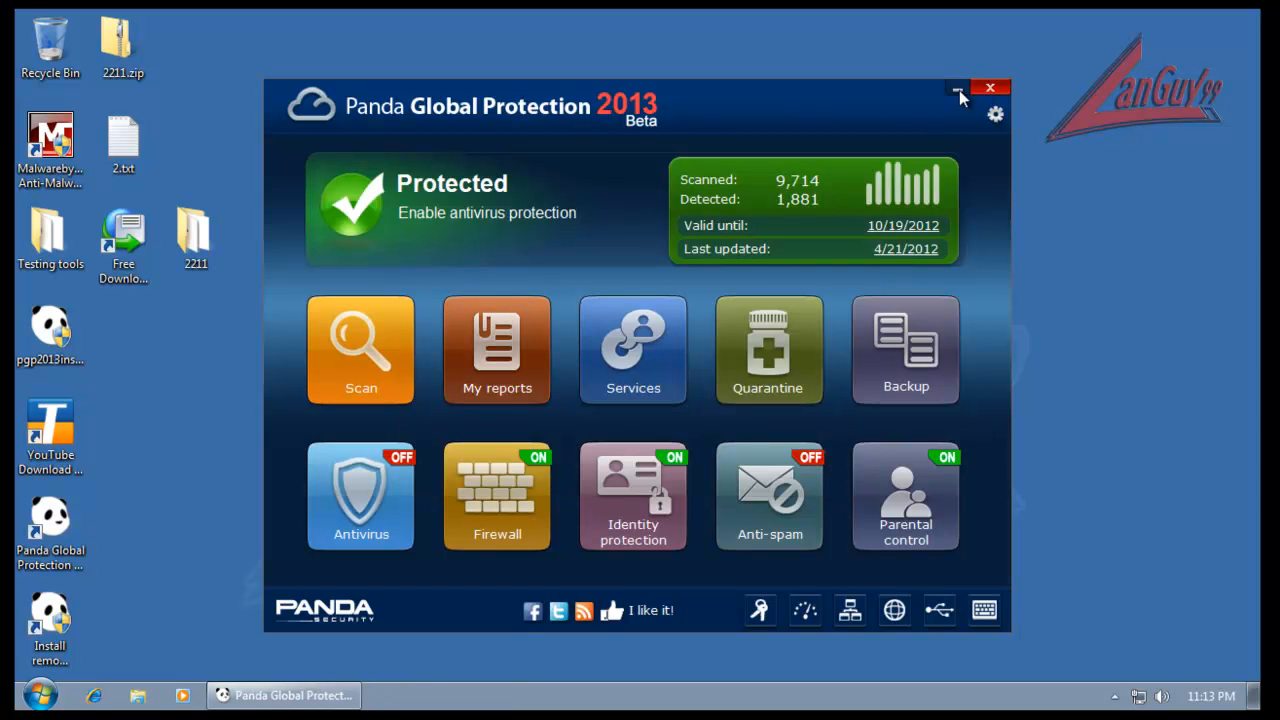
pyautogui.hotkey('alt', 'F4')
# - Start another Panda Global Protection 2013 scan of the 2211 folder, and briefly open and close the folder
pyautogui.rightClick(190, 228)
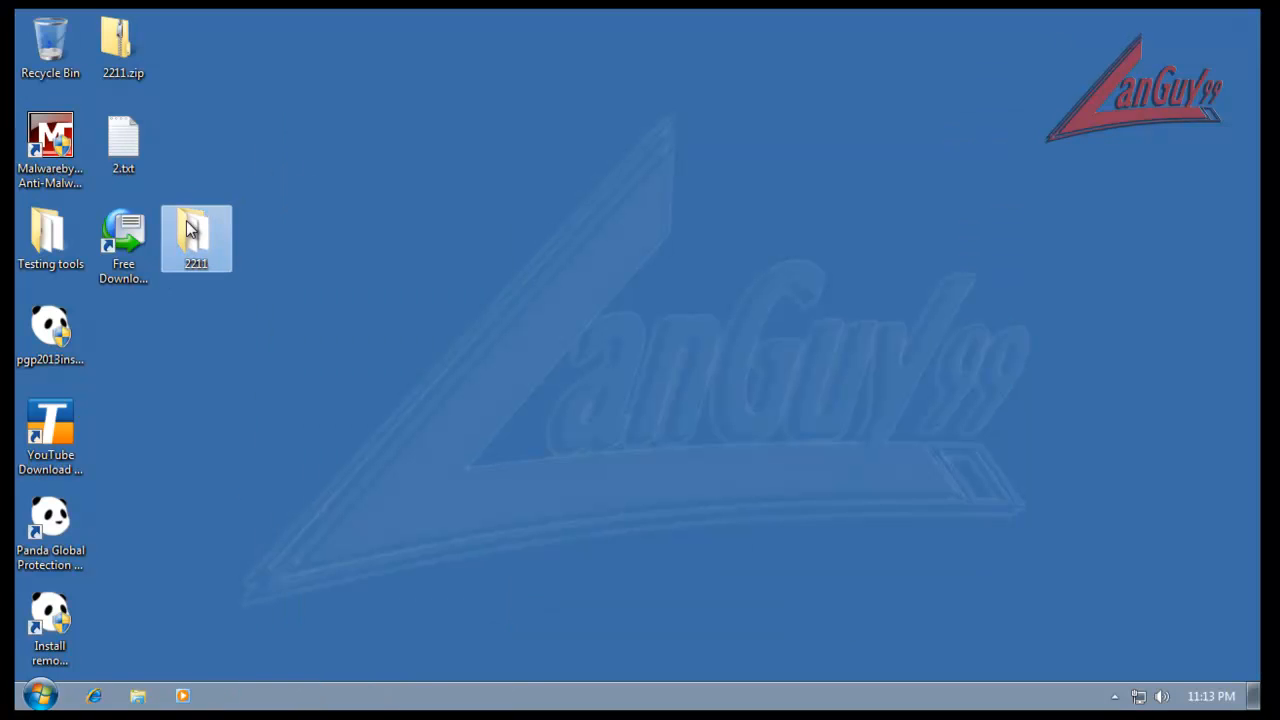
pyautogui.click(278, 347)
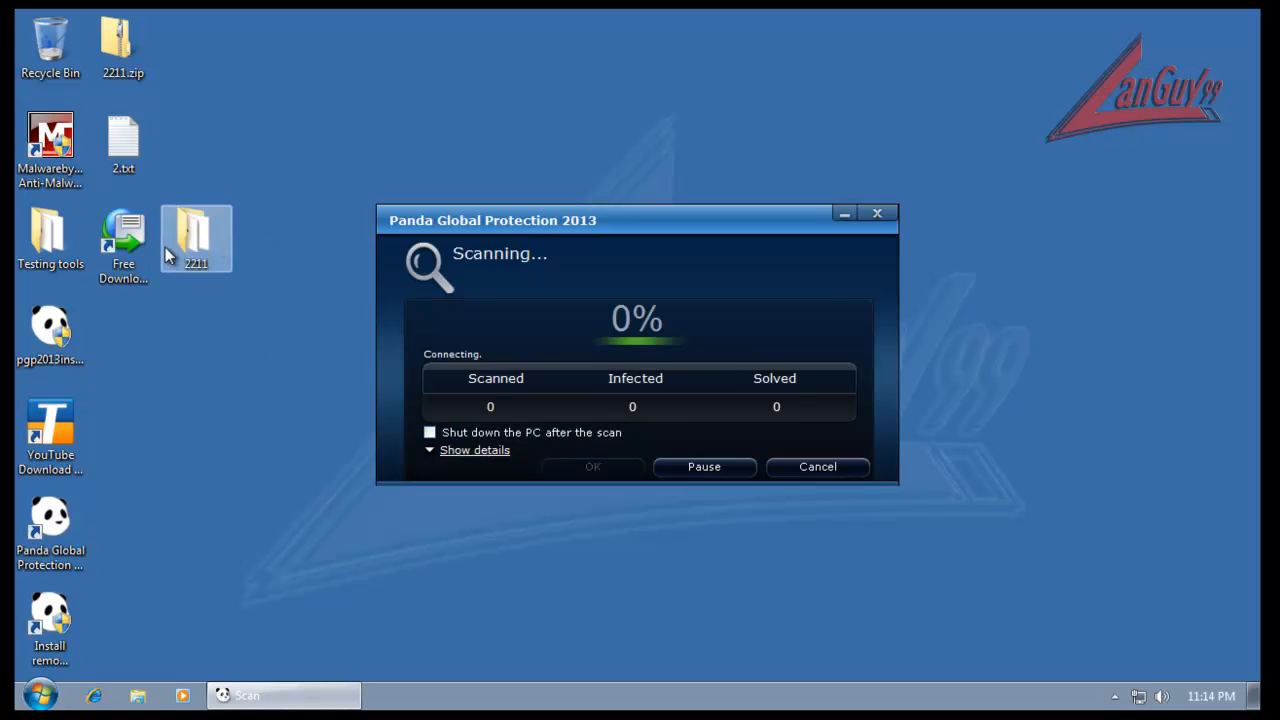
pyautogui.doubleClick(190, 250)
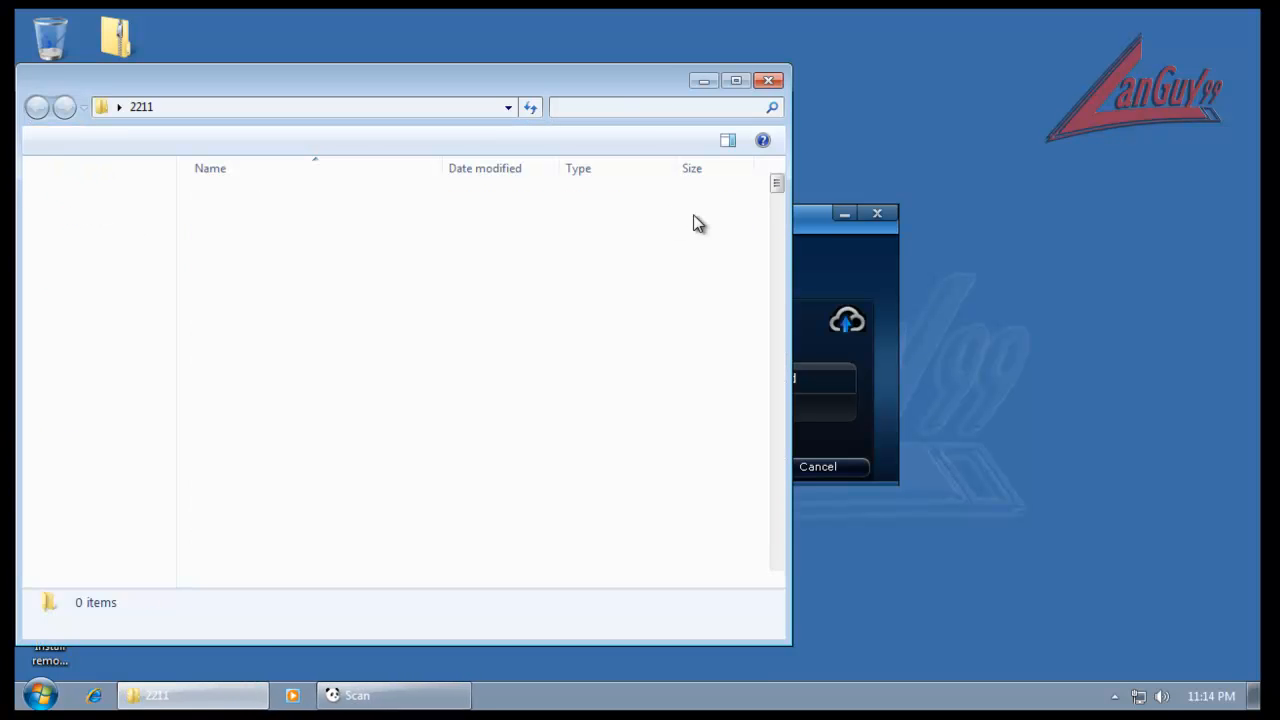
pyautogui.click(768, 80)
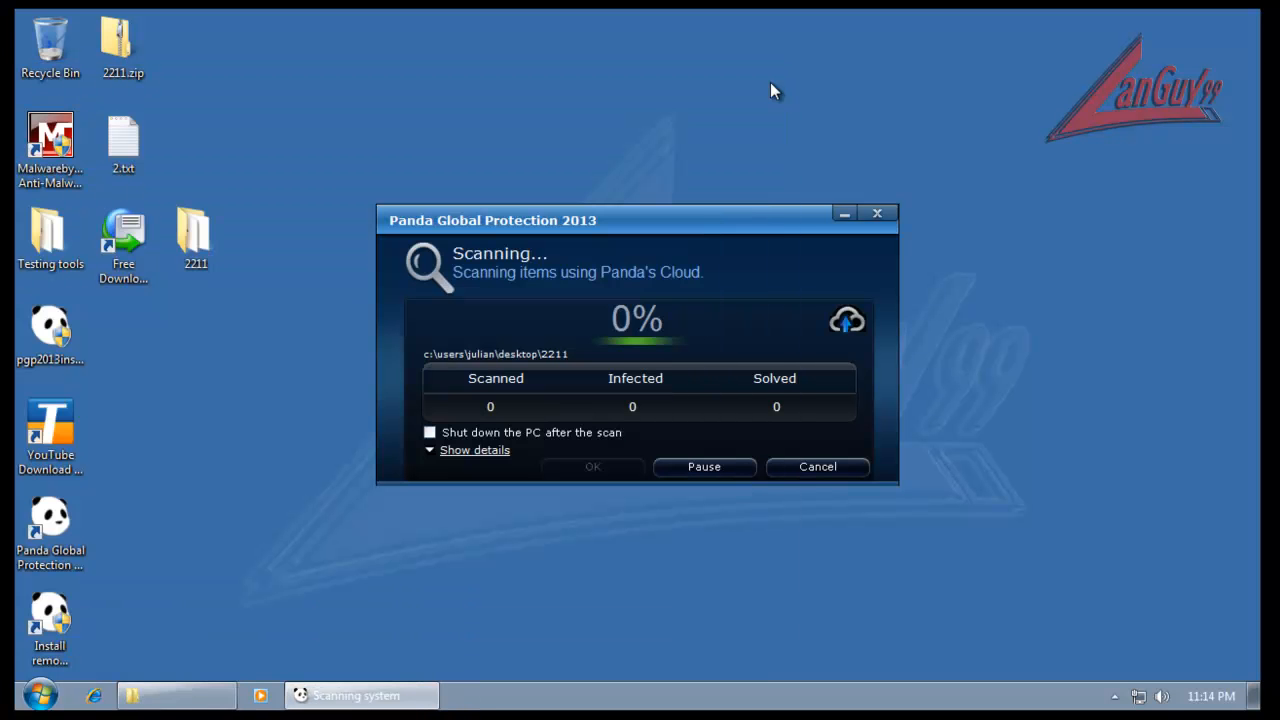
# - Check the remaining file count in the 2211 folder's properties while the scan runs
pyautogui.click(190, 232)
pyautogui.rightClick(190, 226)
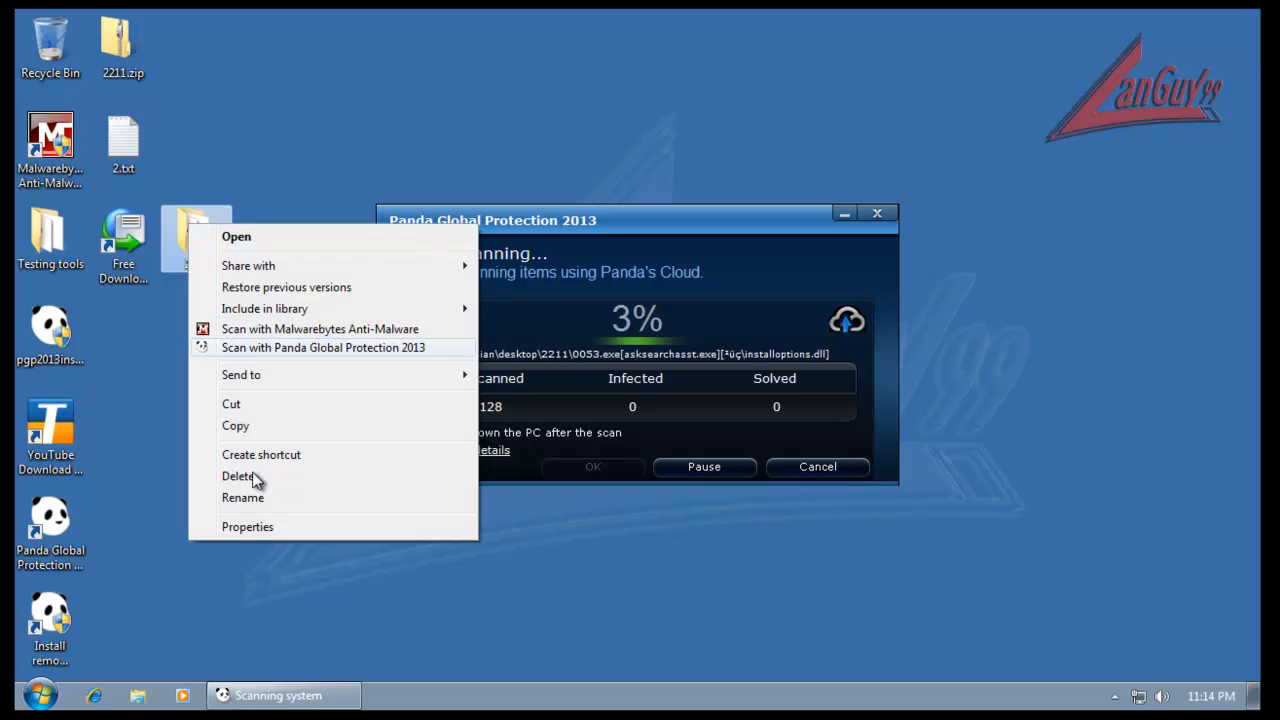
pyautogui.click(263, 530)
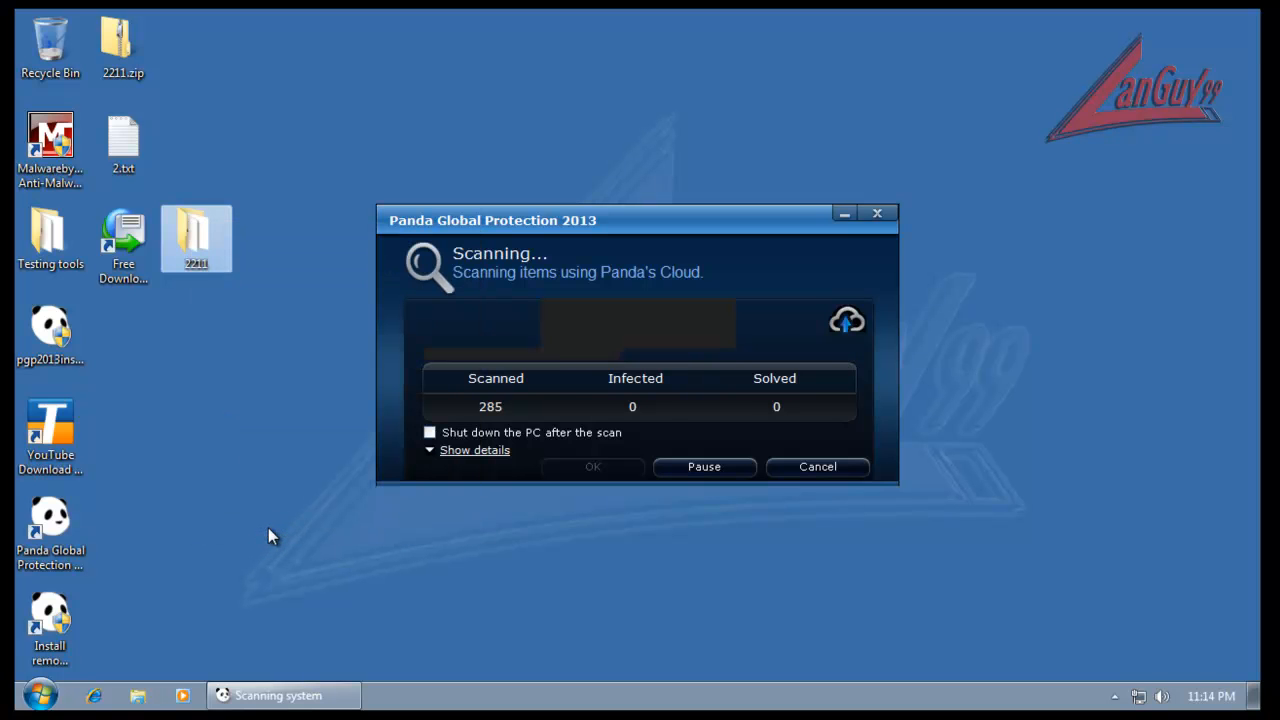
pyautogui.moveTo(371, 207); pyautogui.dragTo(419, 190)
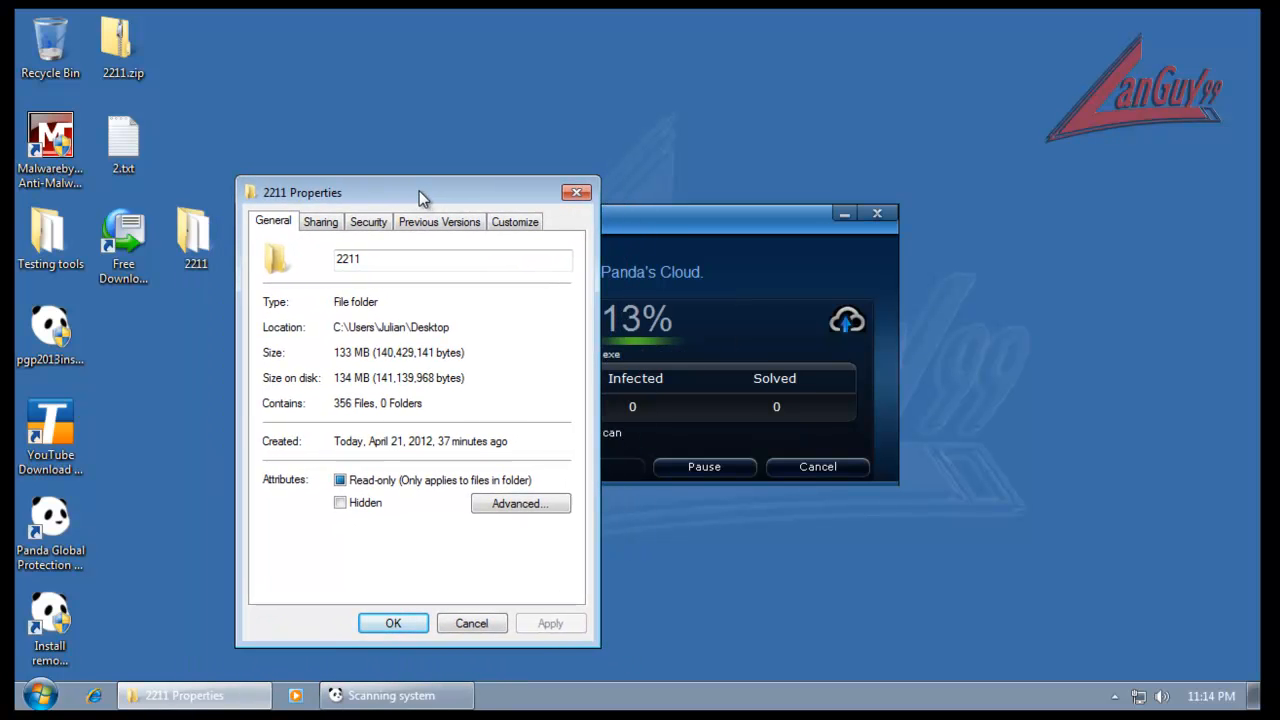
# - Calculate the detection rate in Calculator by subtracting 356 from 2211 and dividing the result by 2211
pyautogui.press('XF86Calculator')
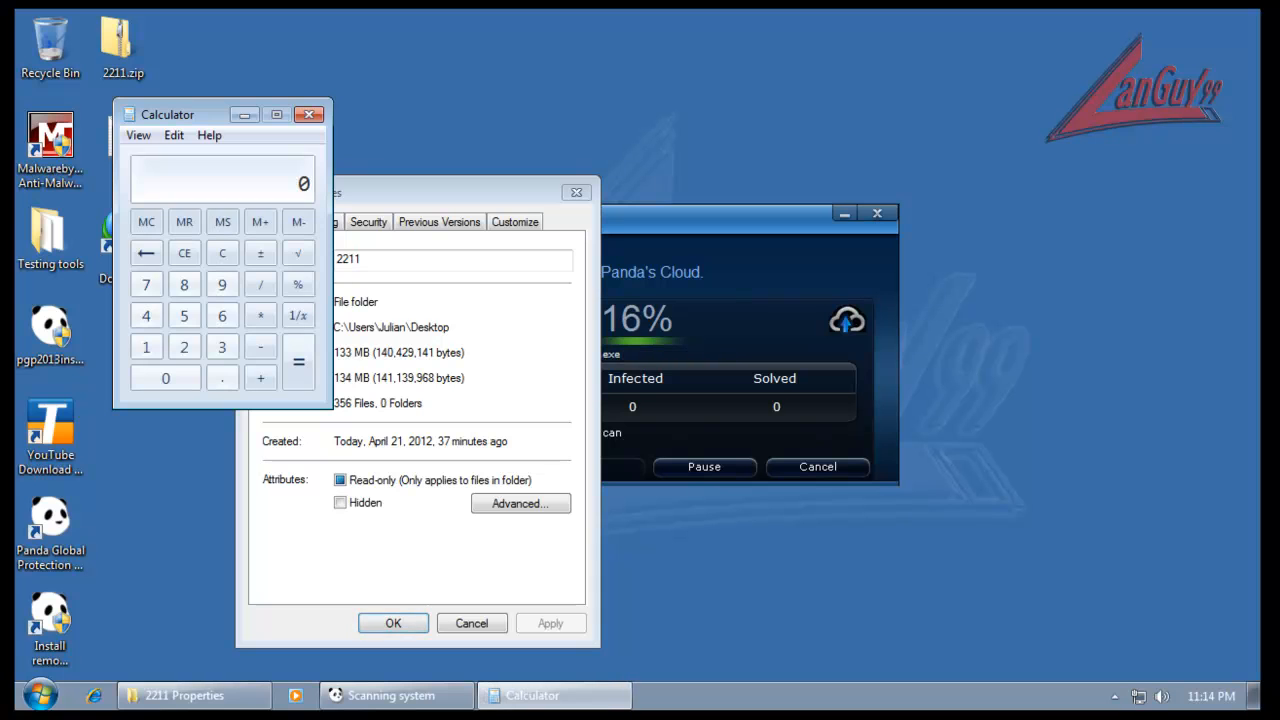
pyautogui.moveTo(177, 103); pyautogui.dragTo(113, 303)
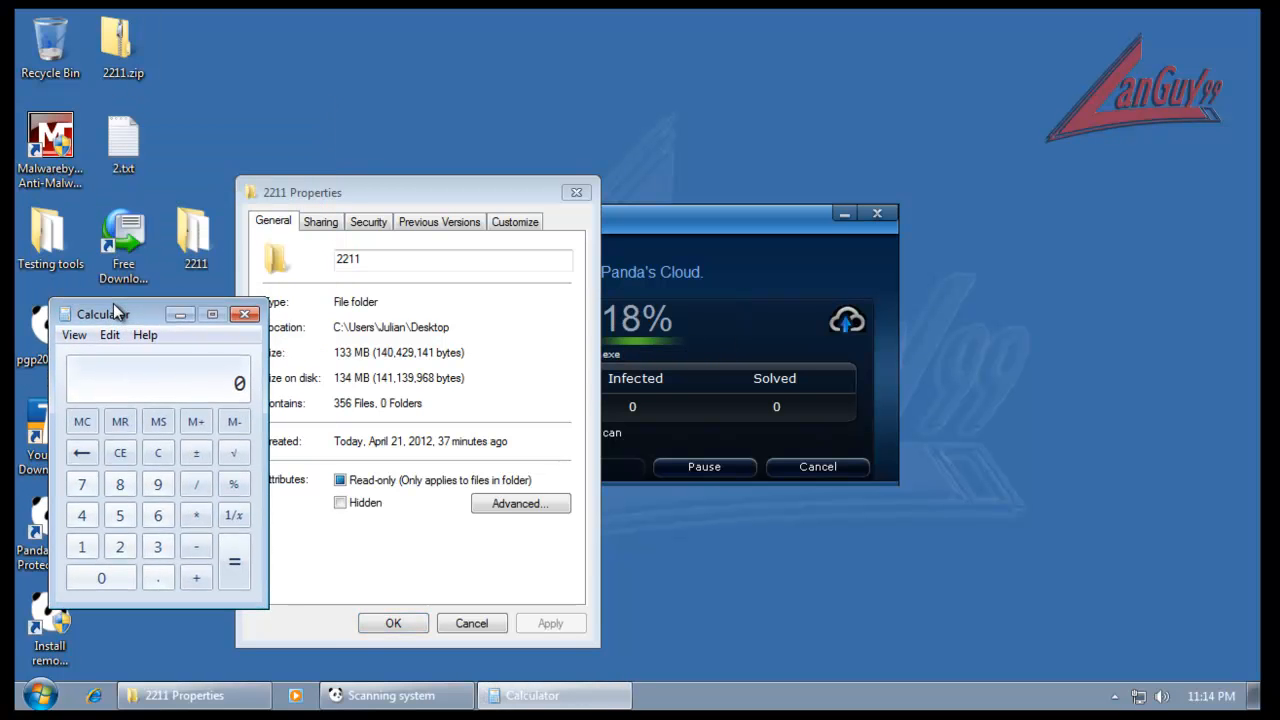
pyautogui.write('2211')
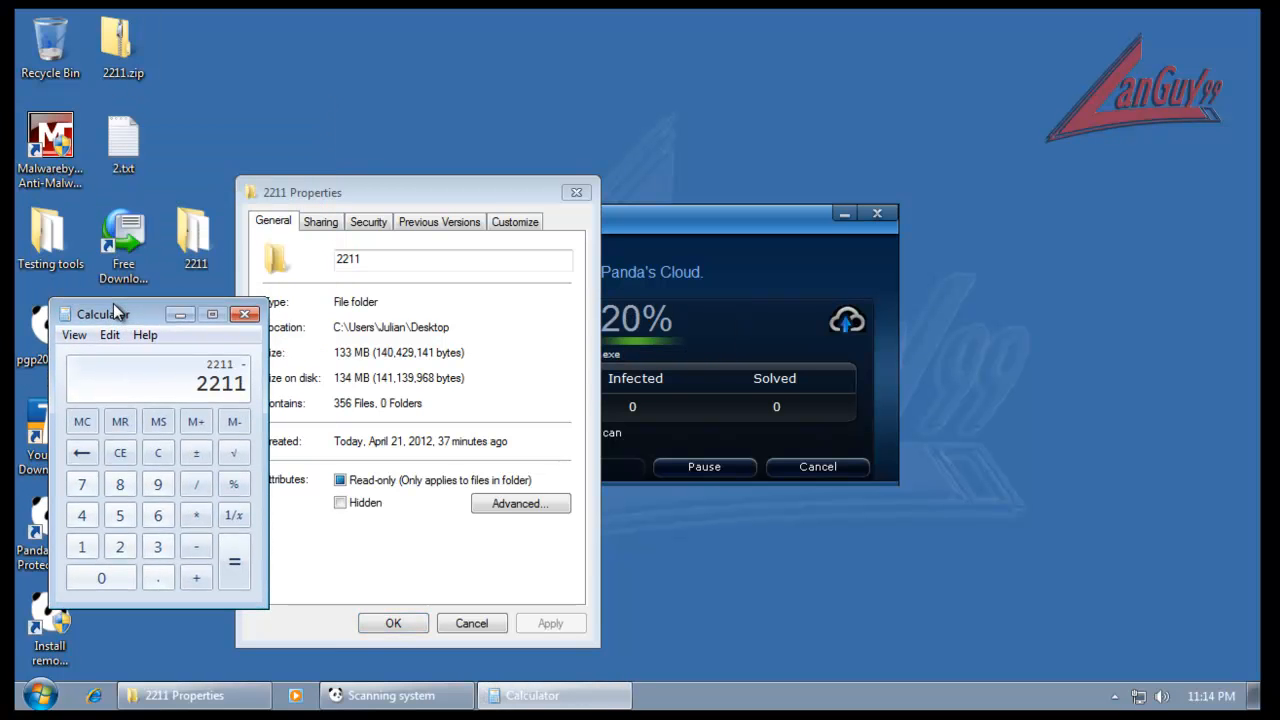
pyautogui.write('-356')
pyautogui.press('Return')
pyautogui.write('/2211')
pyautogui.press('Return')
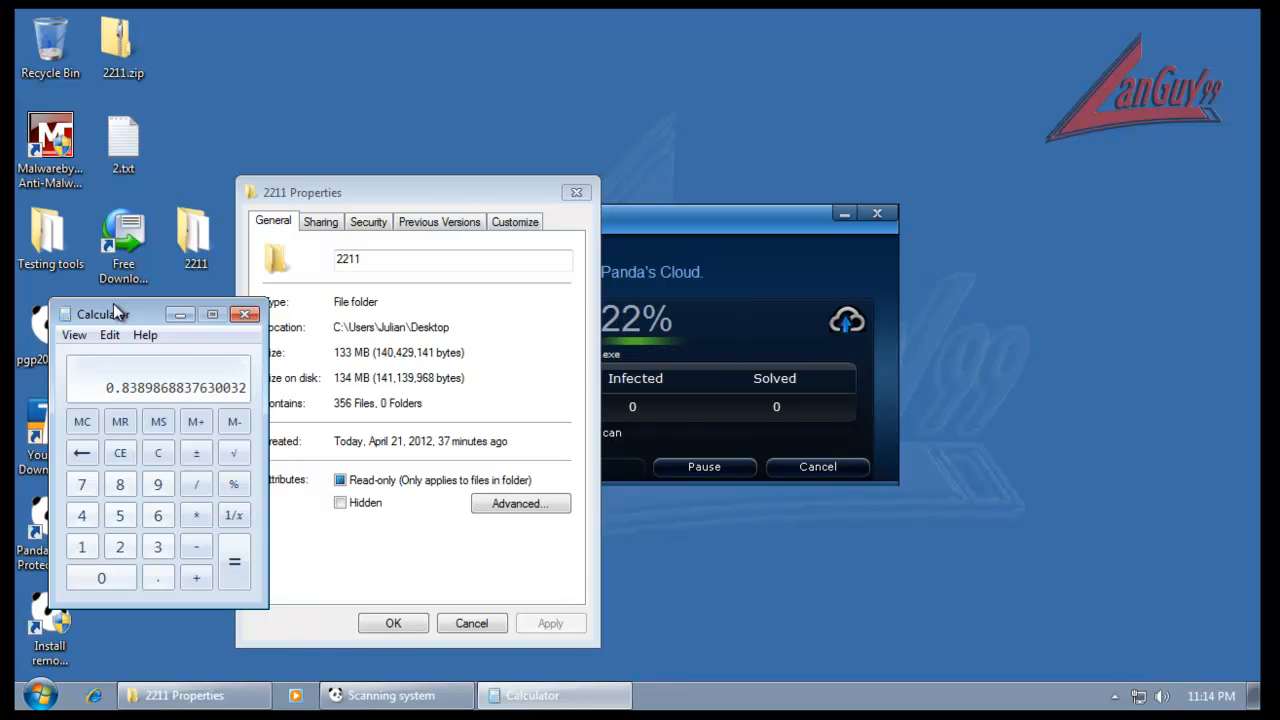
# - Clear and close Calculator, close the 2211 folder's properties, and move the running scan window to the desktop's upper-right corner
pyautogui.click(158, 453)
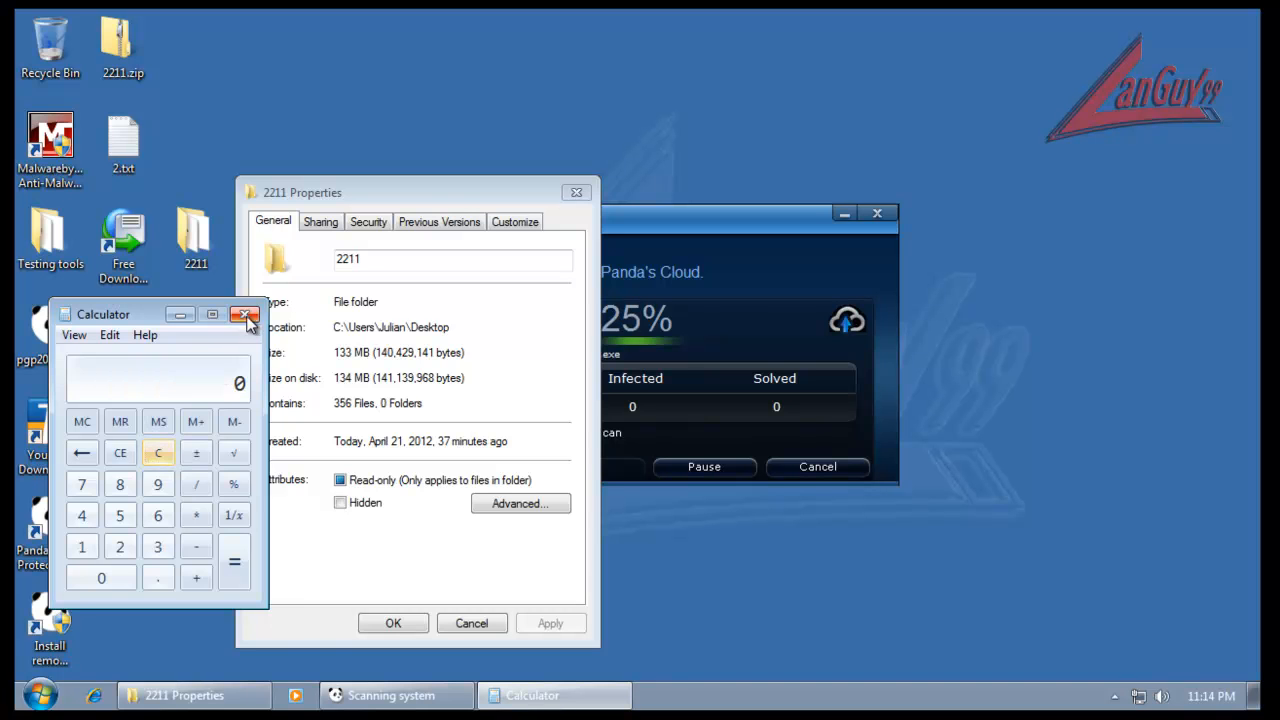
pyautogui.click(244, 315)
pyautogui.click(576, 193)
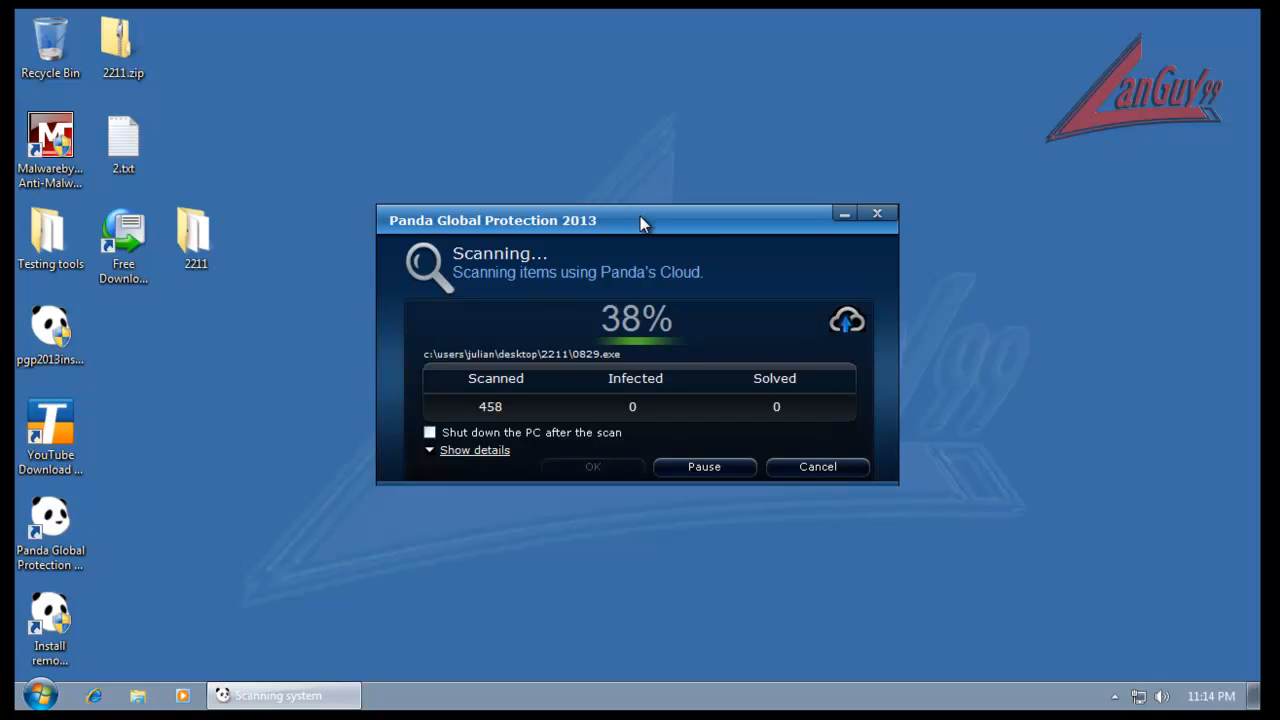
pyautogui.moveTo(669, 224); pyautogui.dragTo(675, 179)
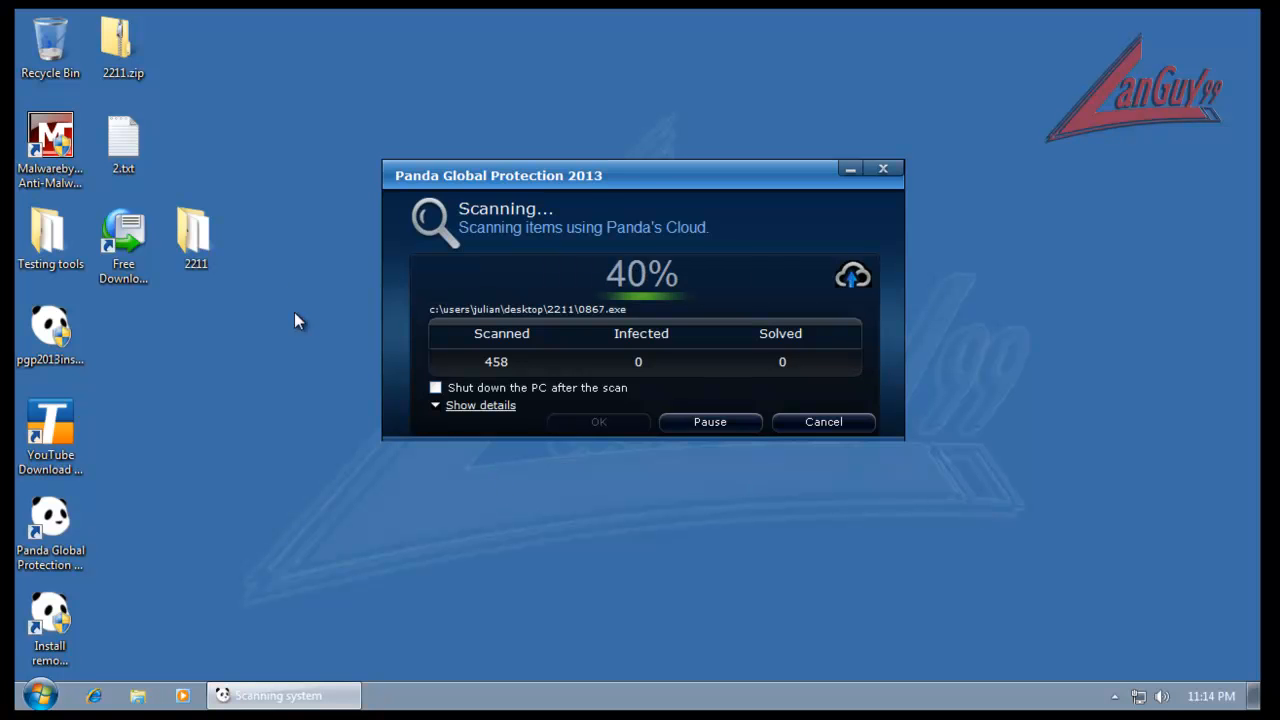
pyautogui.moveTo(606, 182); pyautogui.dragTo(969, 52)
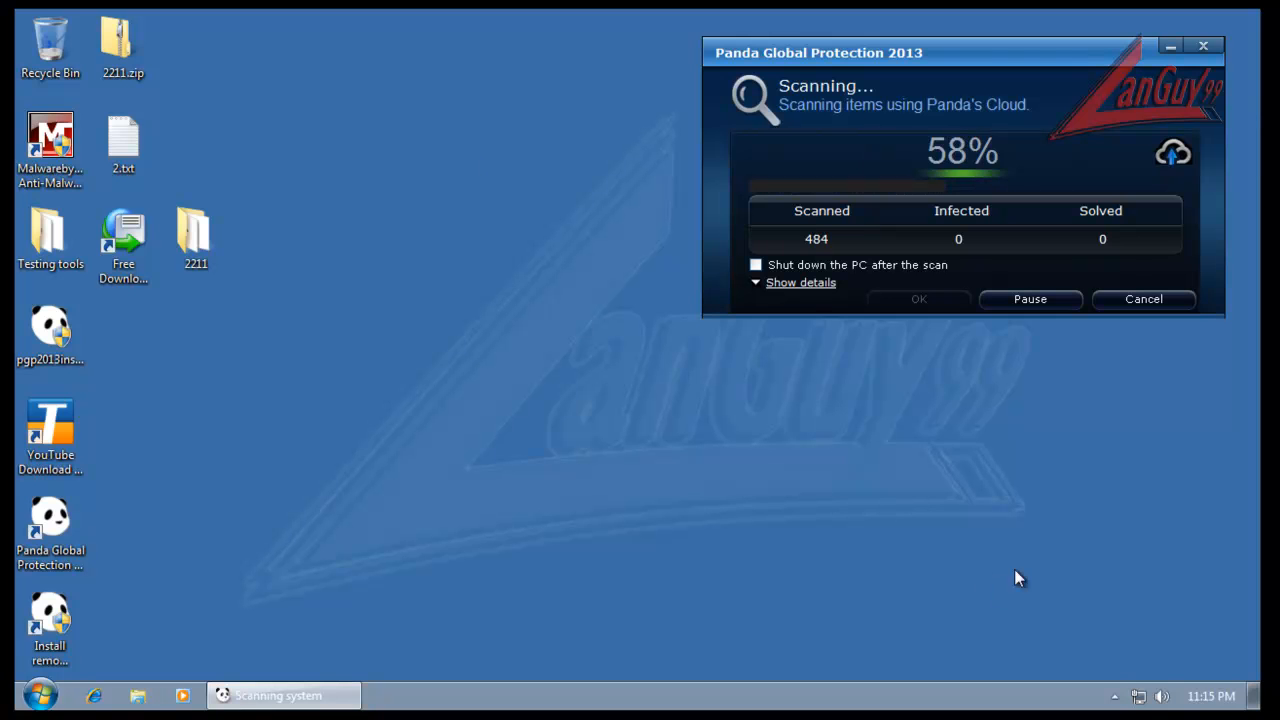
# - Open the Panda Global Protection 2013 antivirus settings and examine the protection options for known and unknown viruses
pyautogui.click(1114, 696)
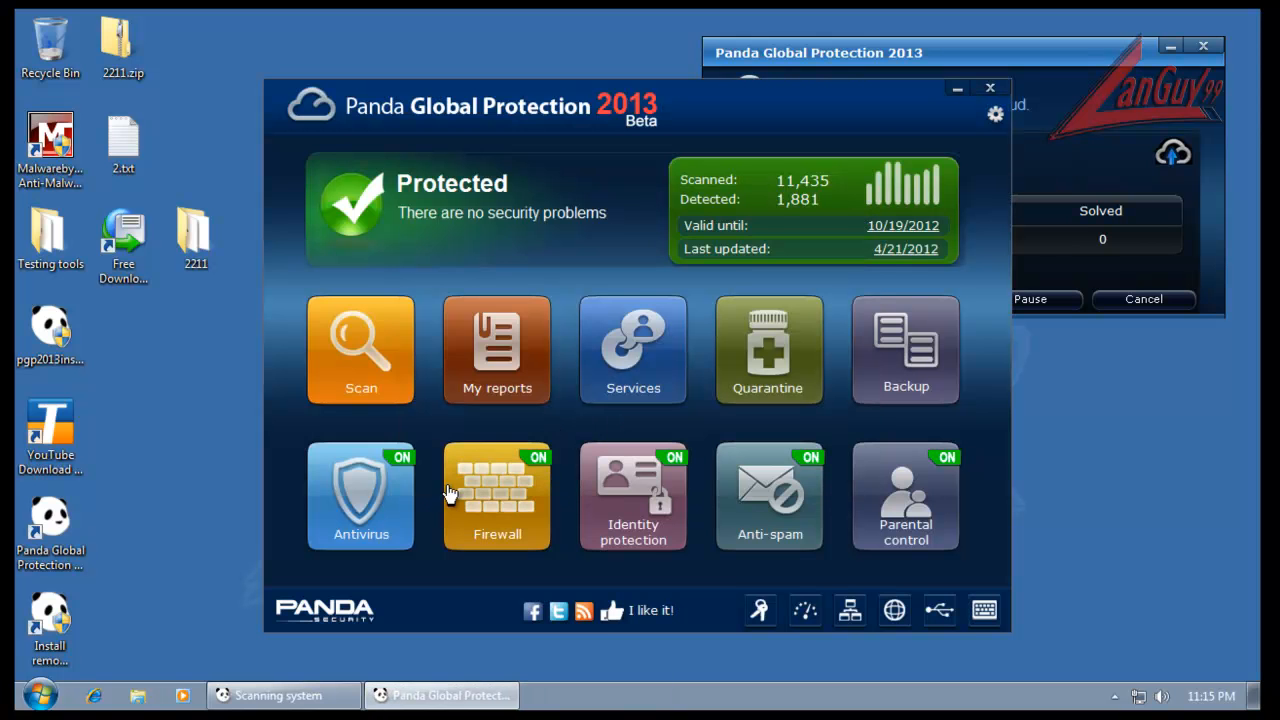
pyautogui.click(392, 503)
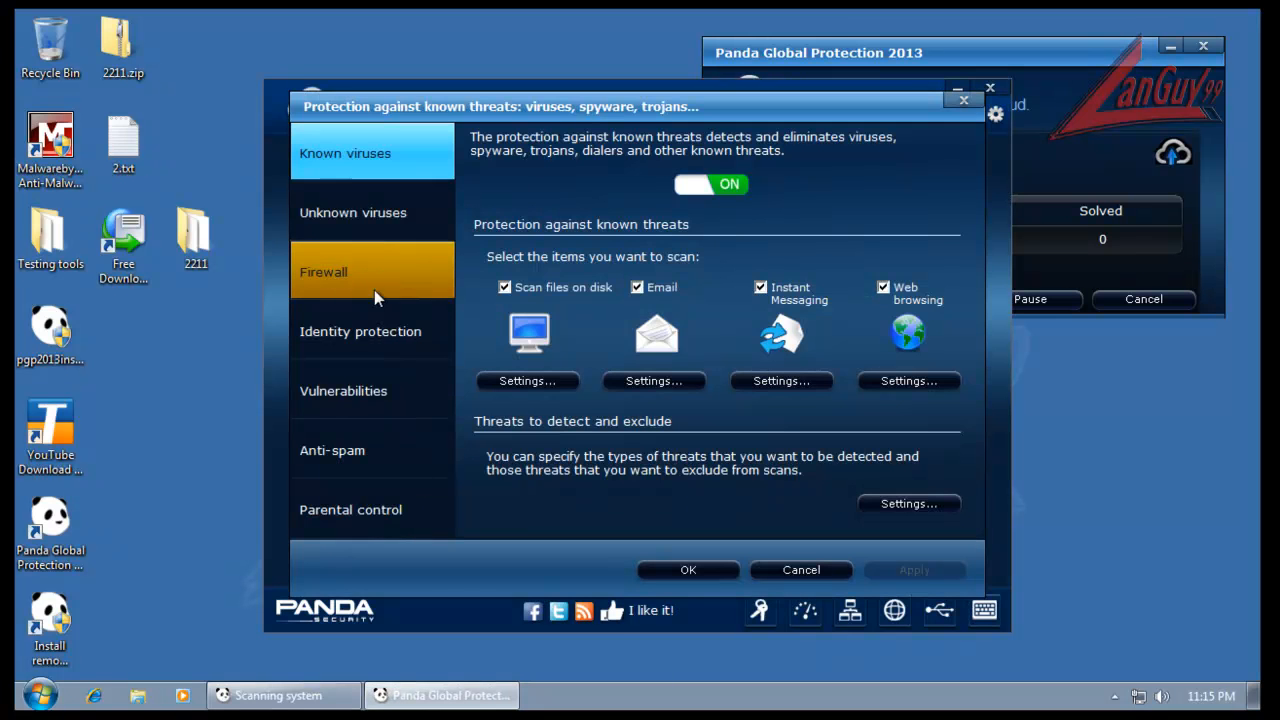
pyautogui.click(354, 220)
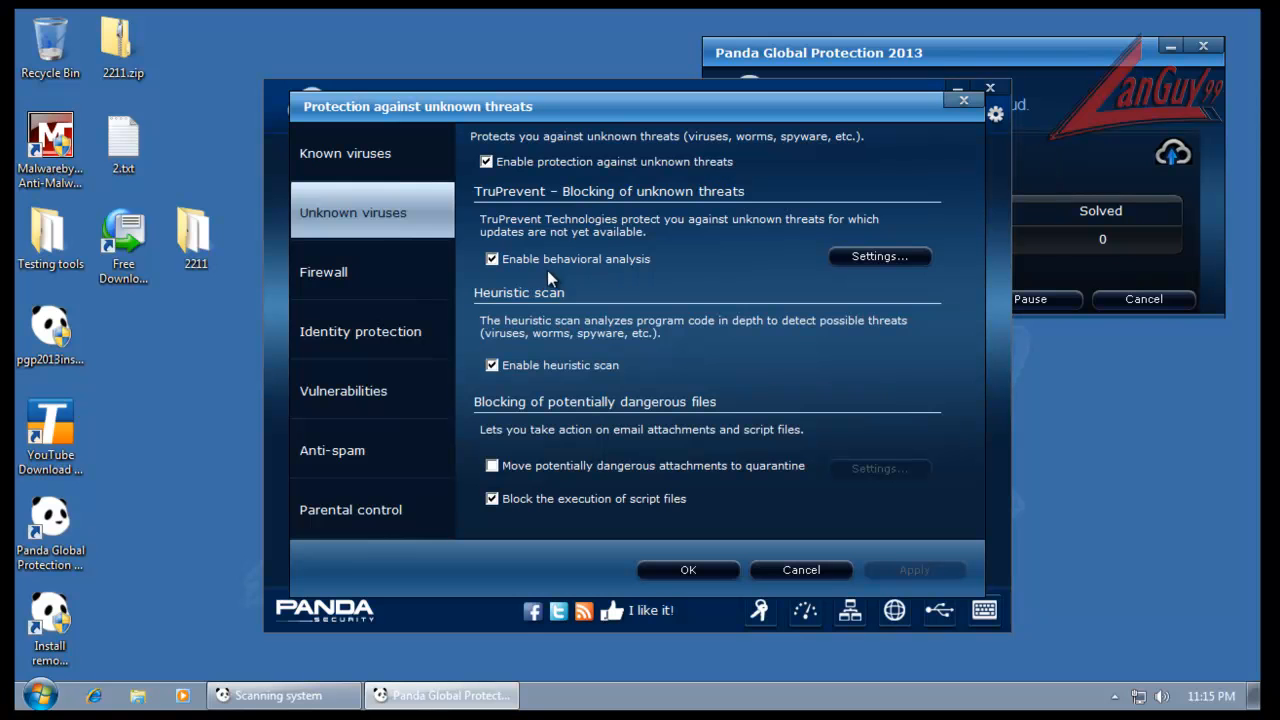
# - Check the warning settings of the behavioral analysis without changing them, and close the protection settings and the Panda main window
pyautogui.click(870, 256)
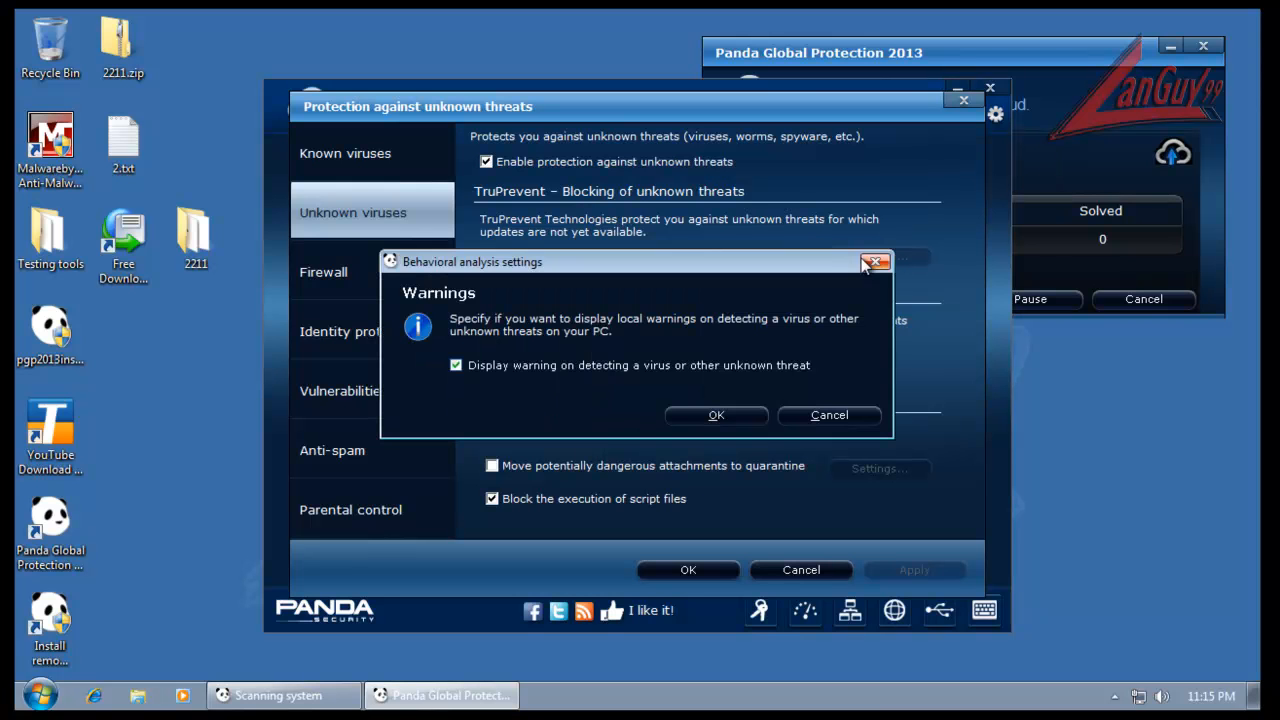
pyautogui.click(829, 415)
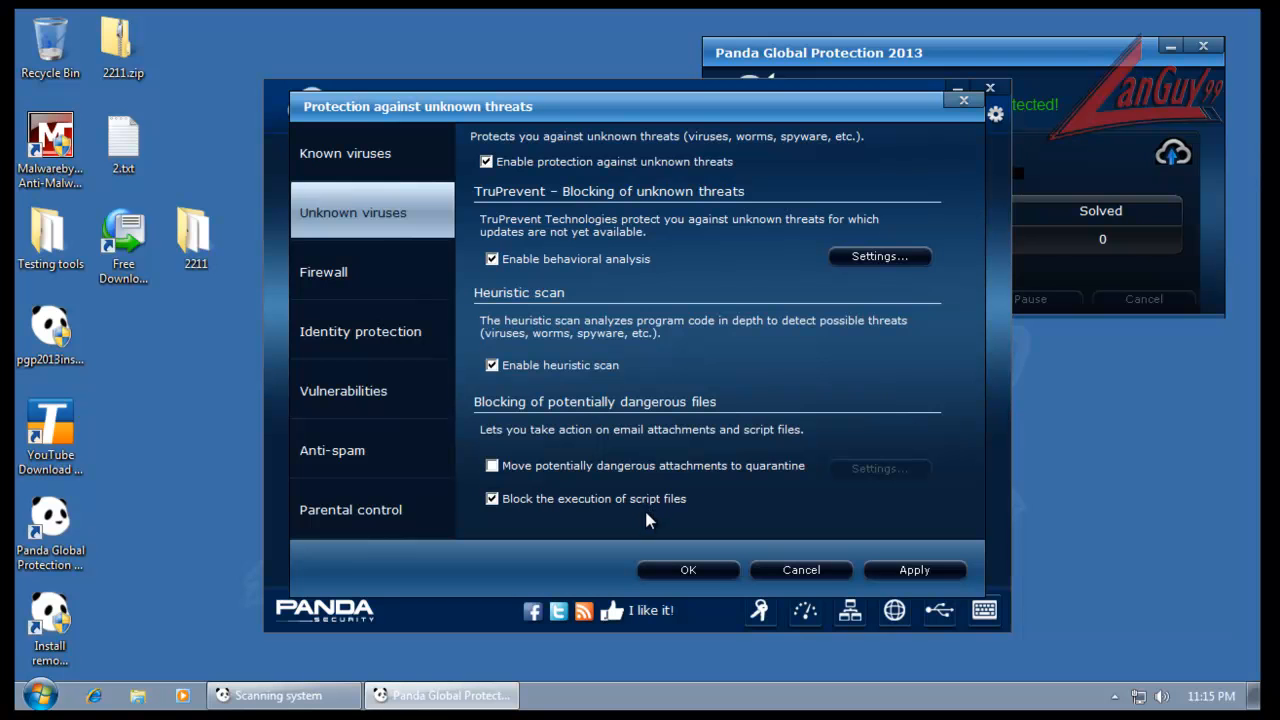
pyautogui.click(964, 101)
pyautogui.click(990, 90)
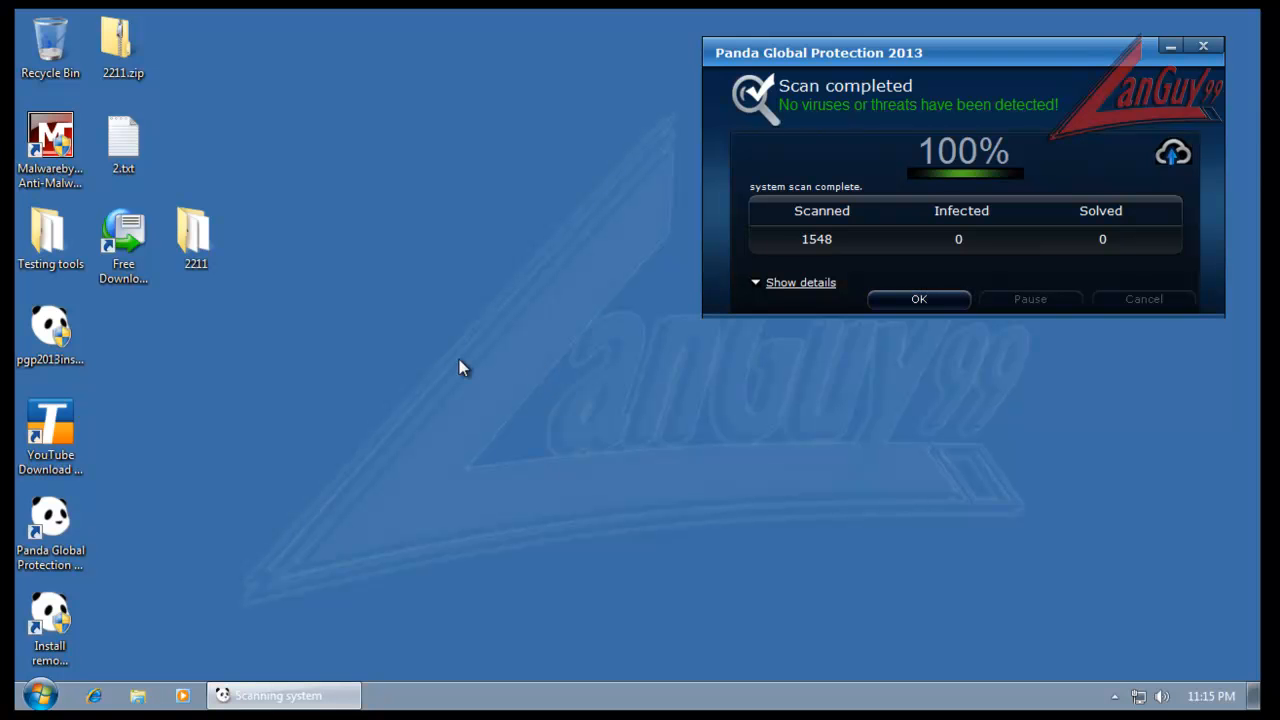
# - Open the 2211 folder from the desktop, reposition its window and try to run 0012.exe
pyautogui.doubleClick(205, 240)
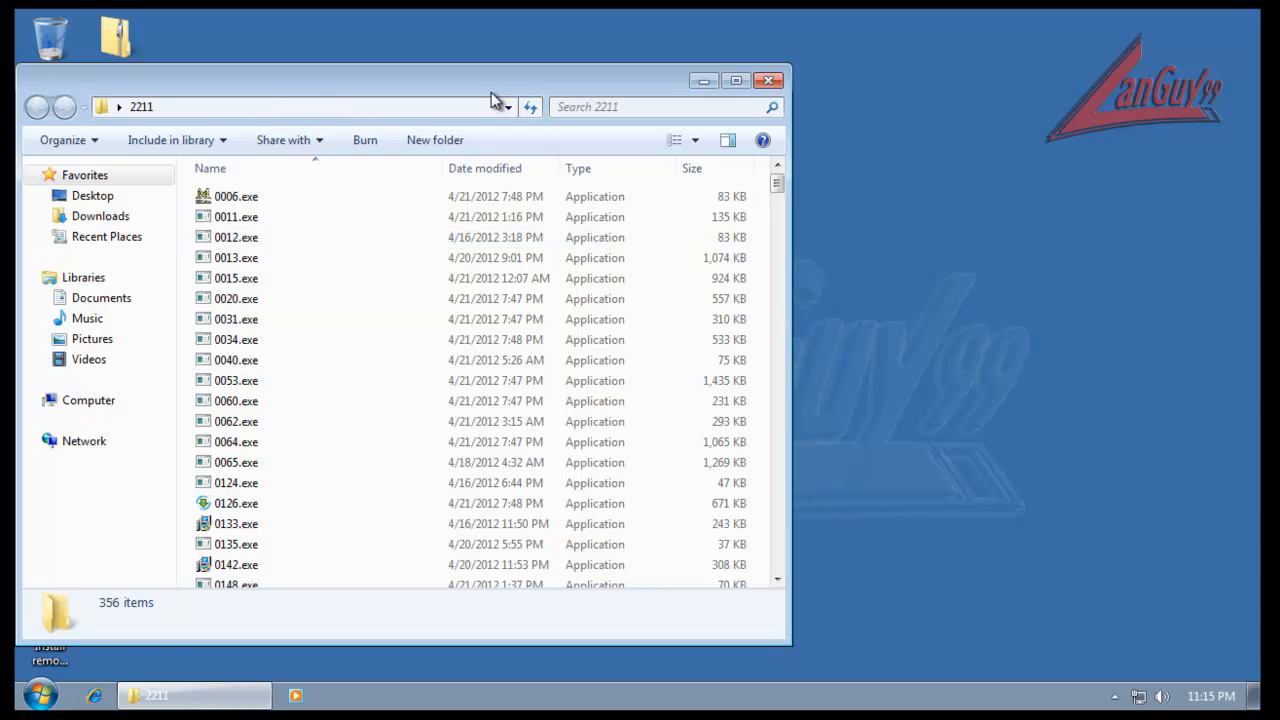
pyautogui.moveTo(490, 92); pyautogui.dragTo(746, 68)
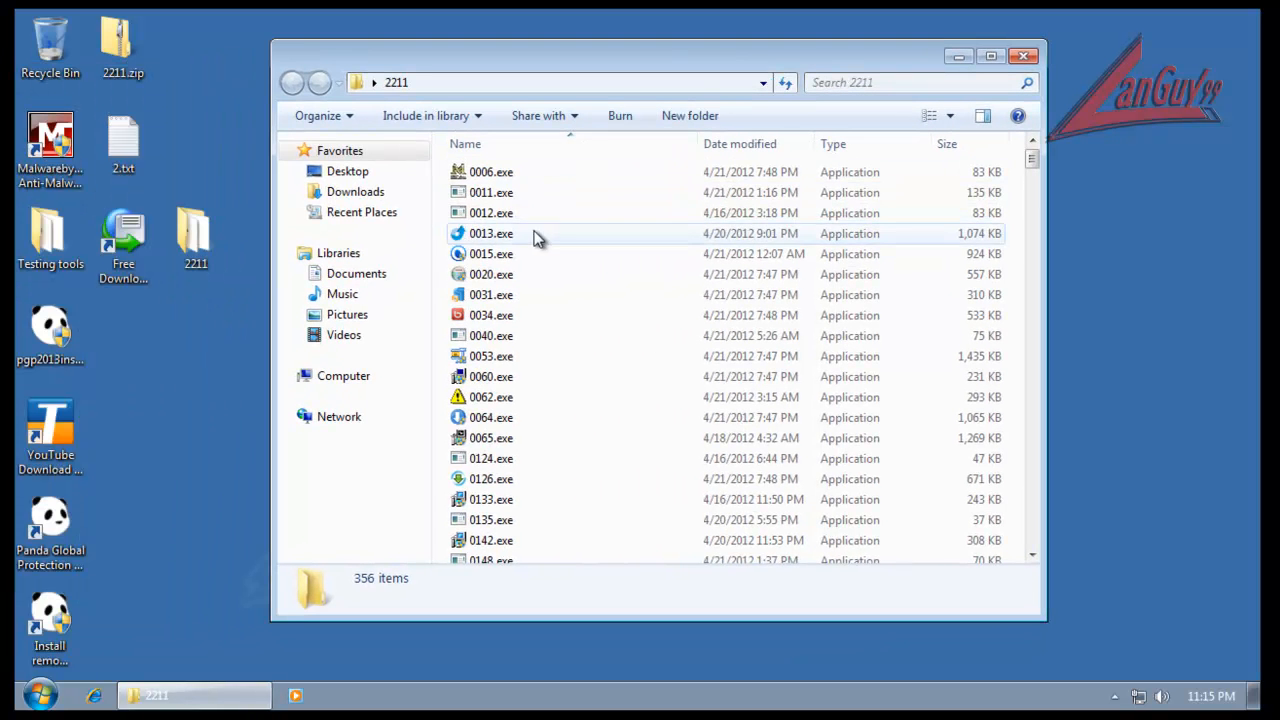
pyautogui.doubleClick(494, 216)
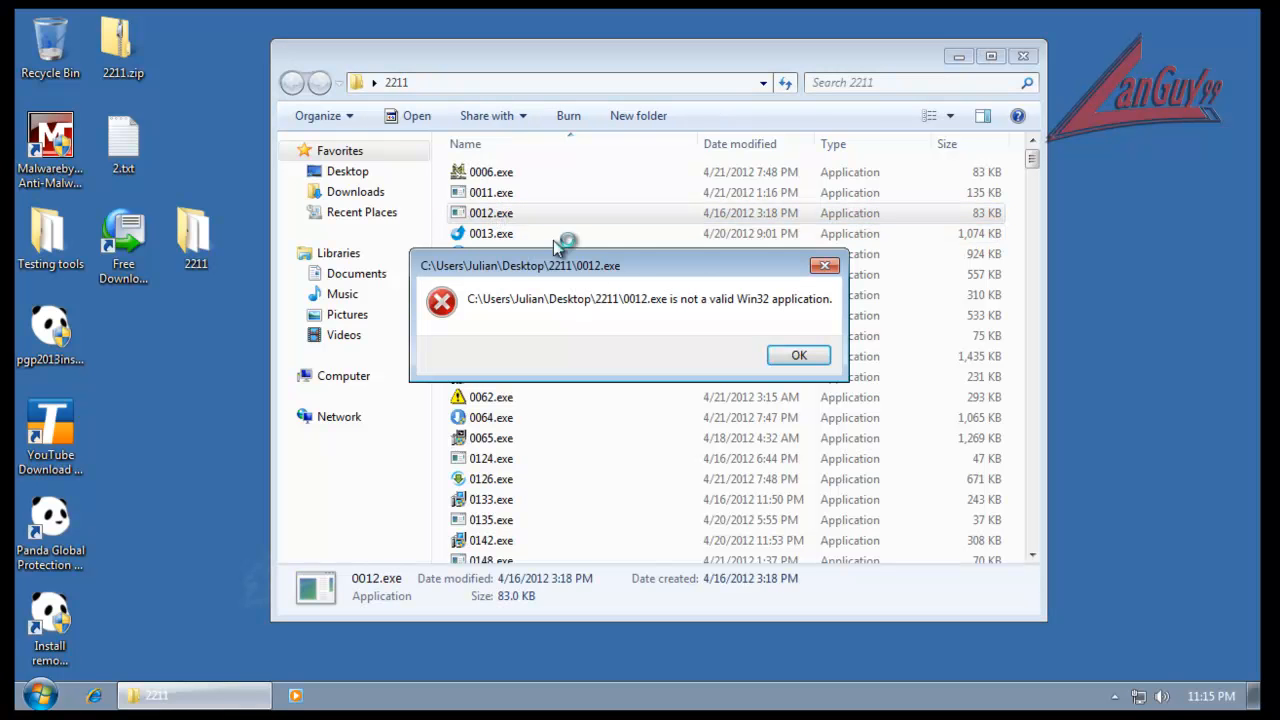
pyautogui.click(782, 354)
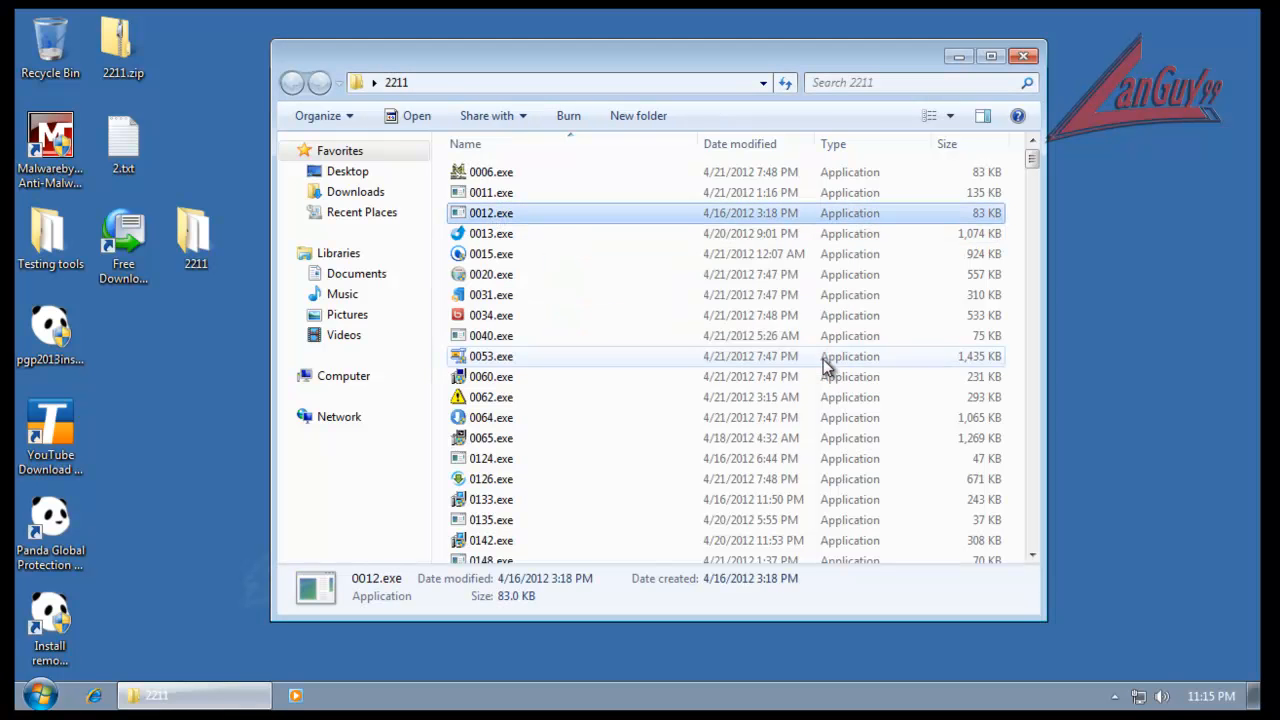
# - Run 0015.exe with permission to make changes, accept the ALOT Appbar terms and make ALOT Search the default search provider
pyautogui.click(500, 258)
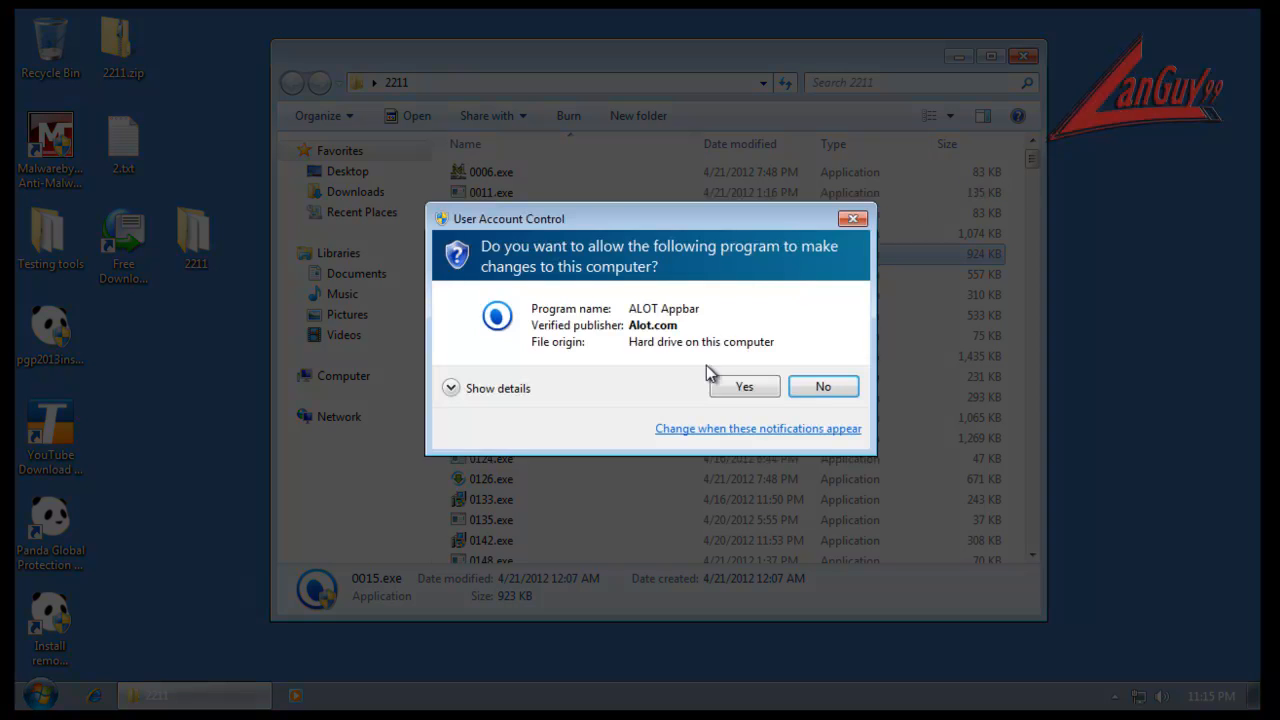
pyautogui.click(751, 386)
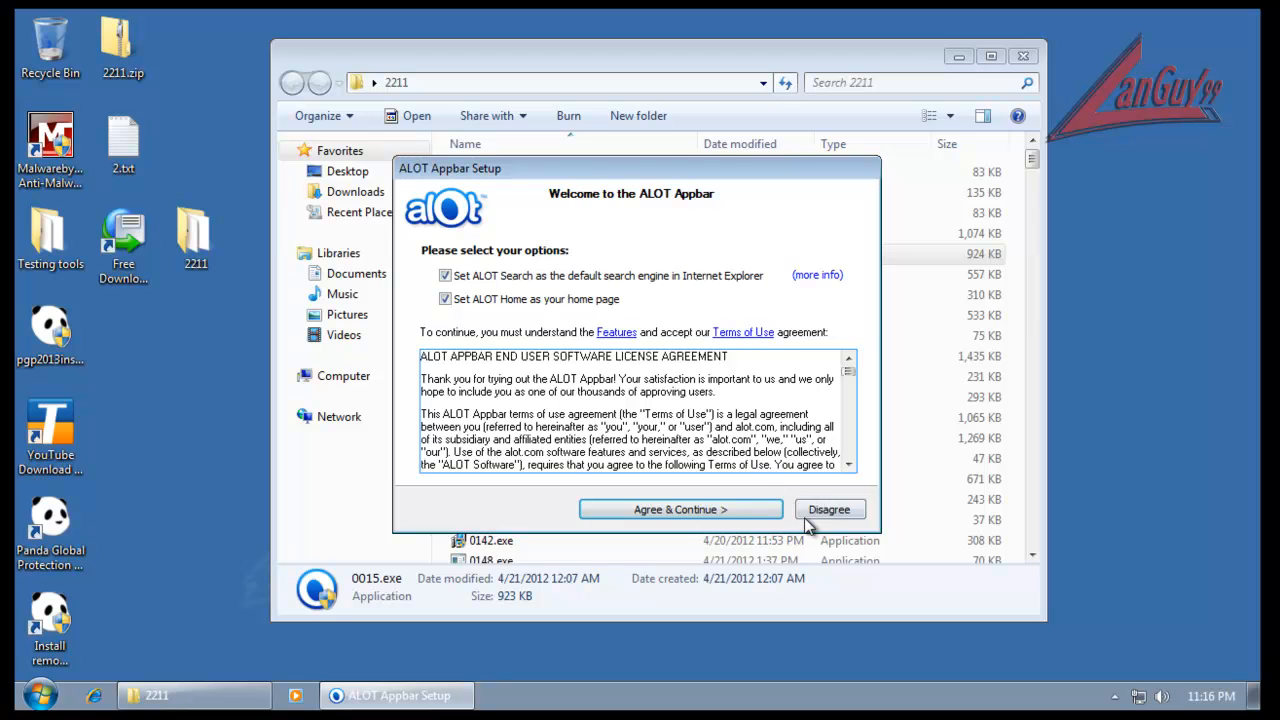
pyautogui.click(757, 511)
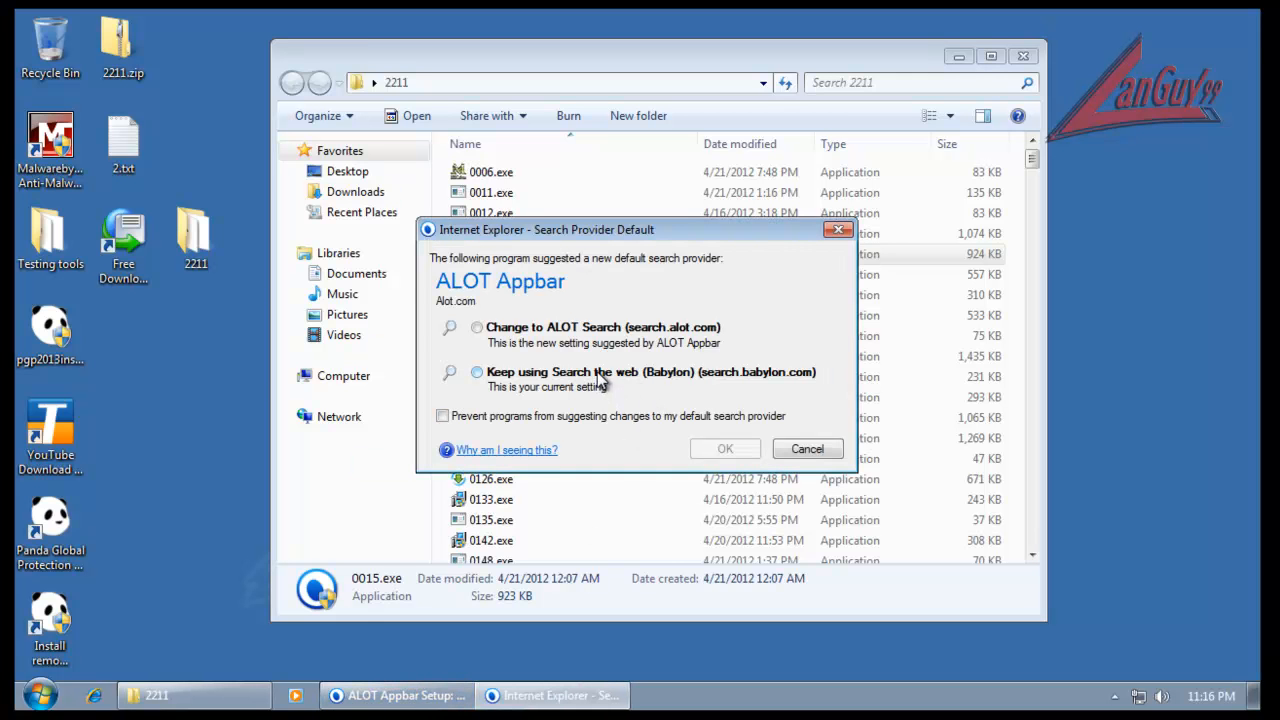
pyautogui.click(600, 377)
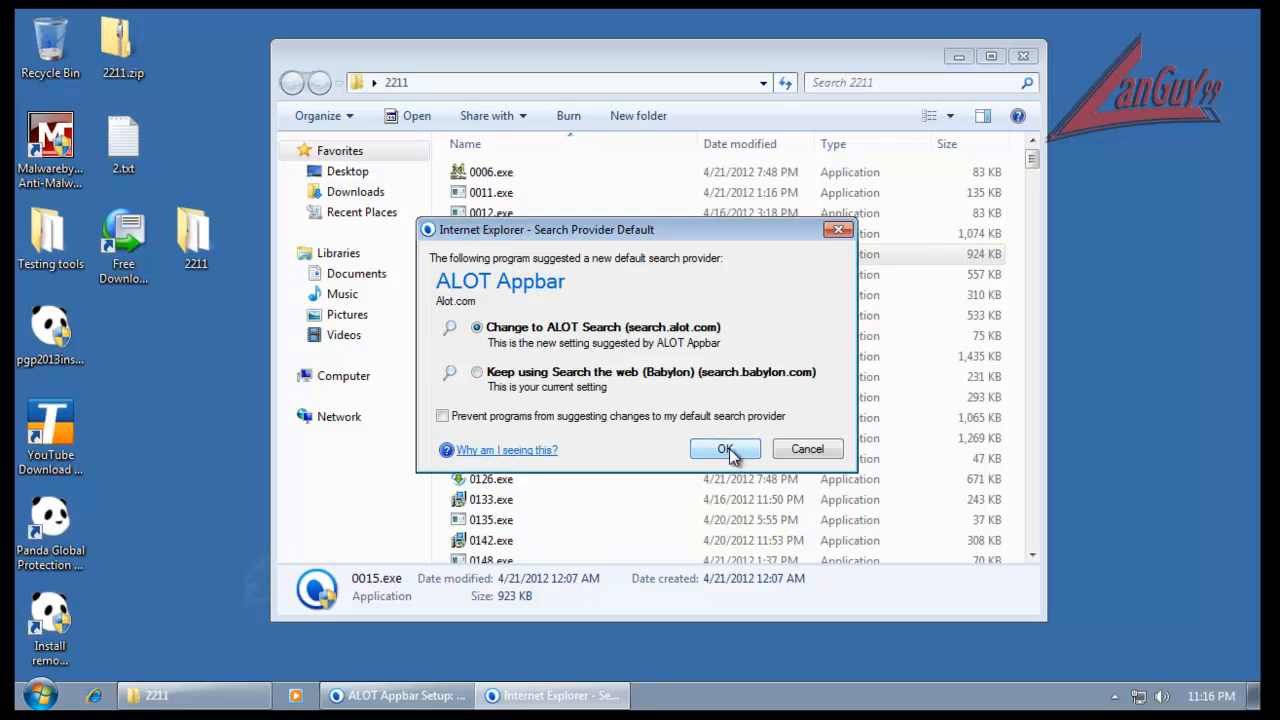
pyautogui.click(727, 449)
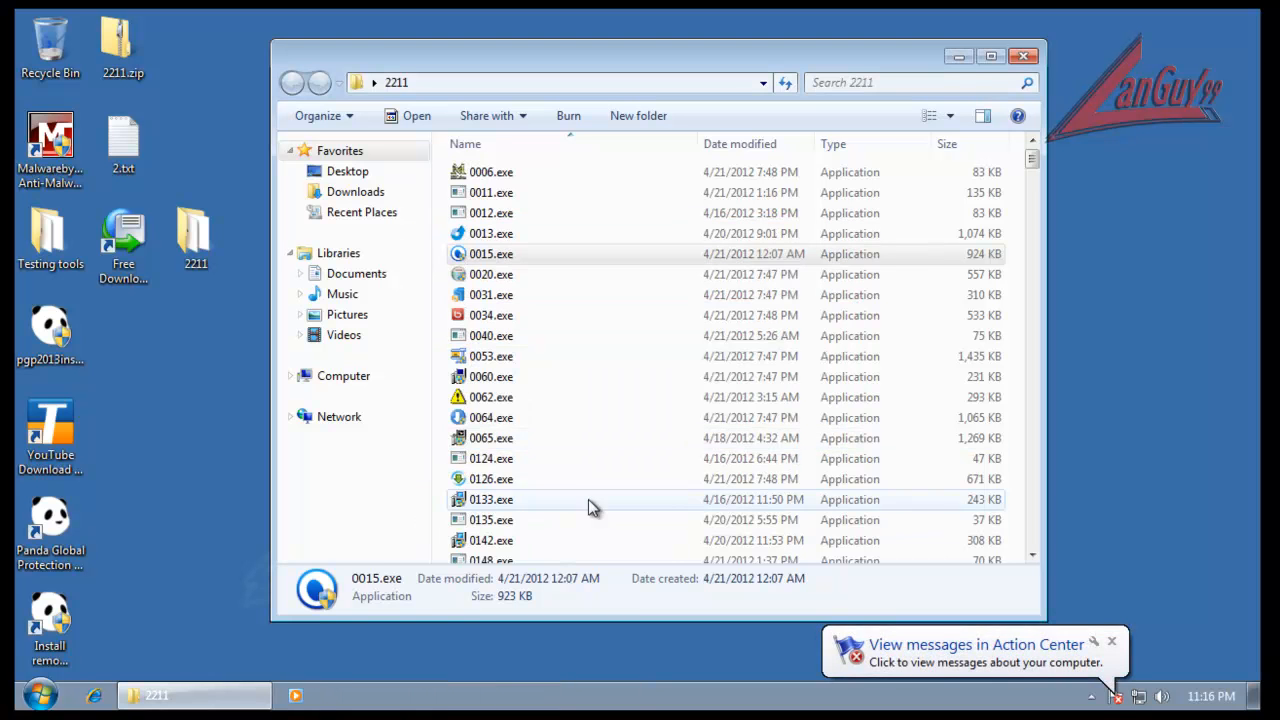
# - Try to run the 0020.exe and 0124.exe samples in the 2211 folder
pyautogui.click(505, 274)
pyautogui.scroll(-3, 543, 363)
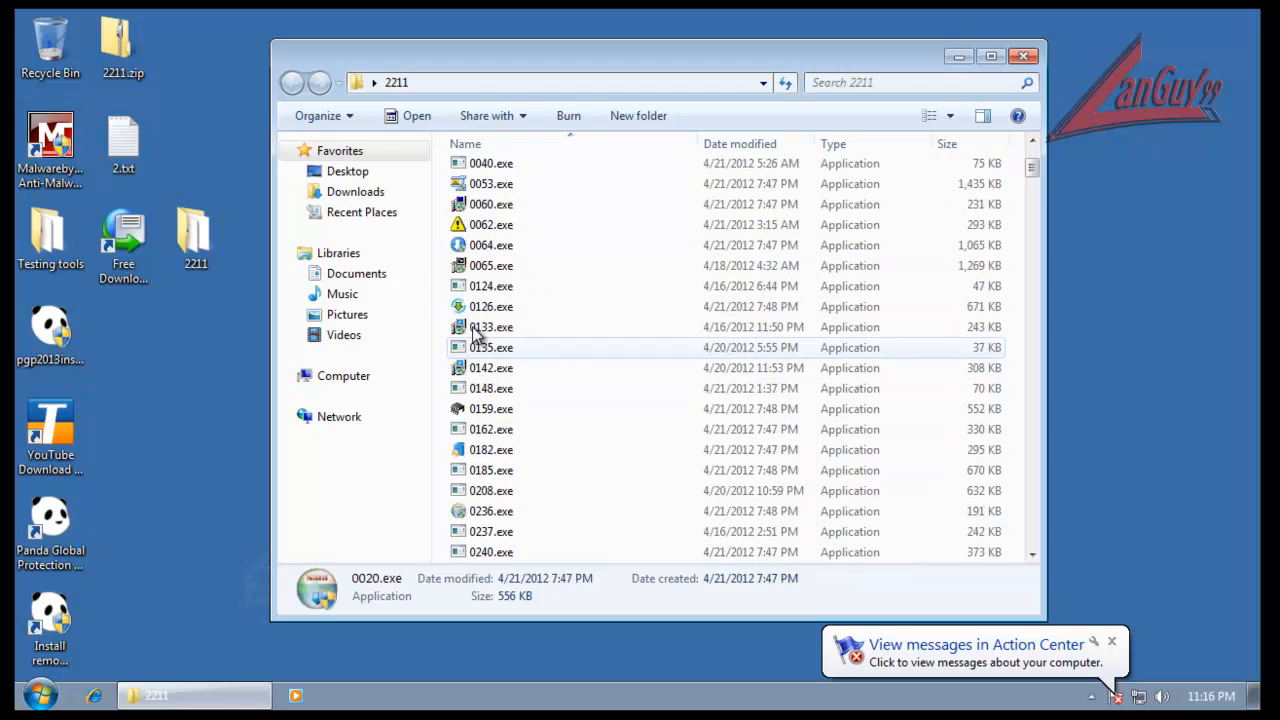
pyautogui.doubleClick(482, 290)
pyautogui.click(803, 358)
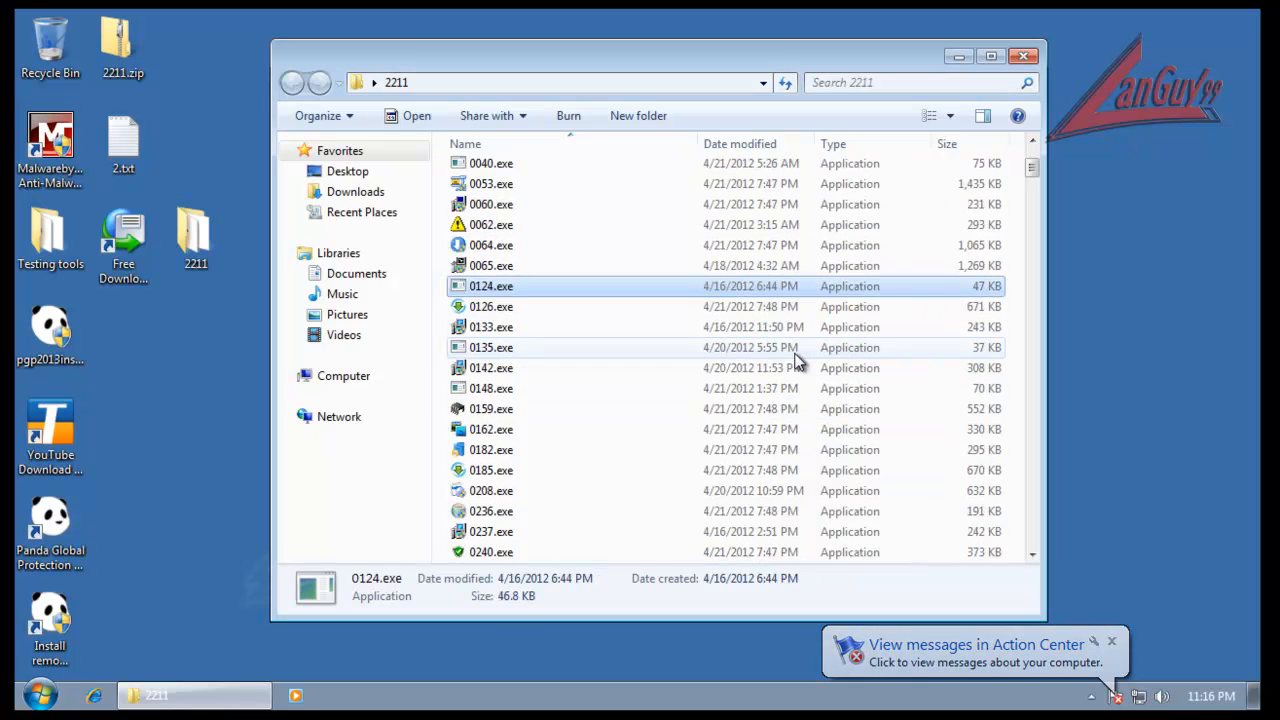
# - Run 0142.exe from Pinball Corporation, allow it to make changes and bring the 2211 folder back to the front
pyautogui.doubleClick(485, 369)
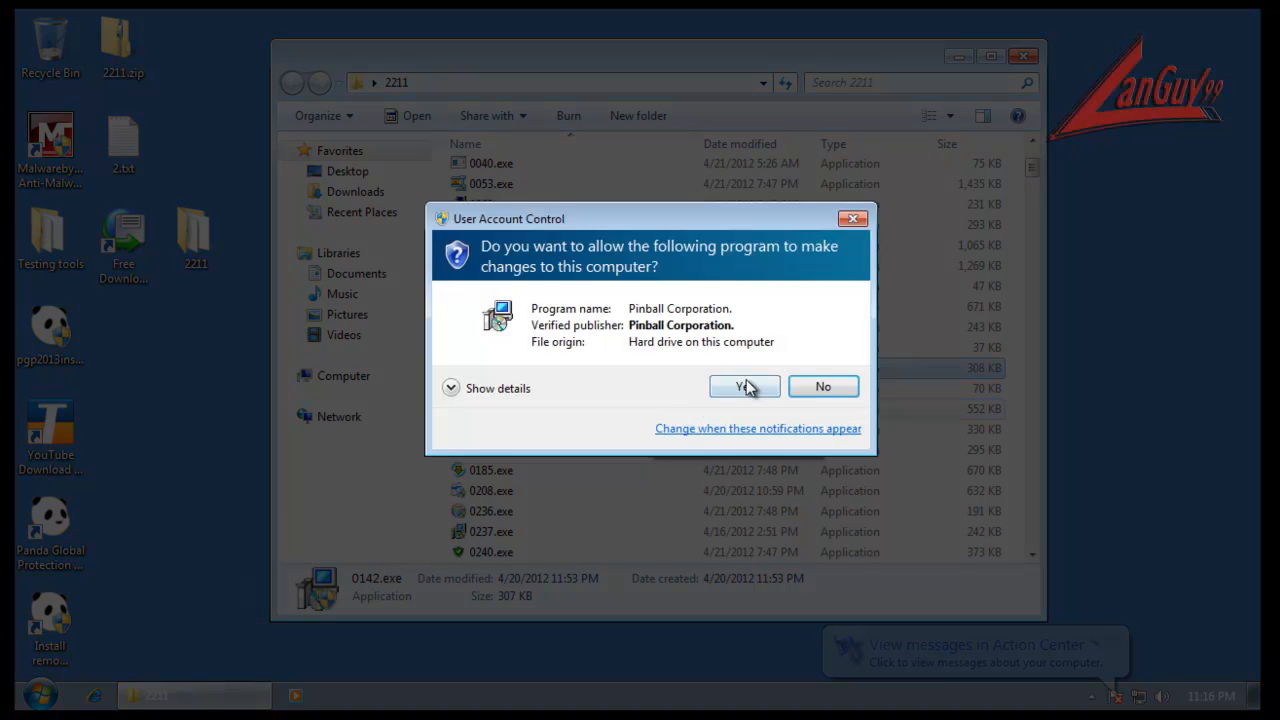
pyautogui.click(745, 387)
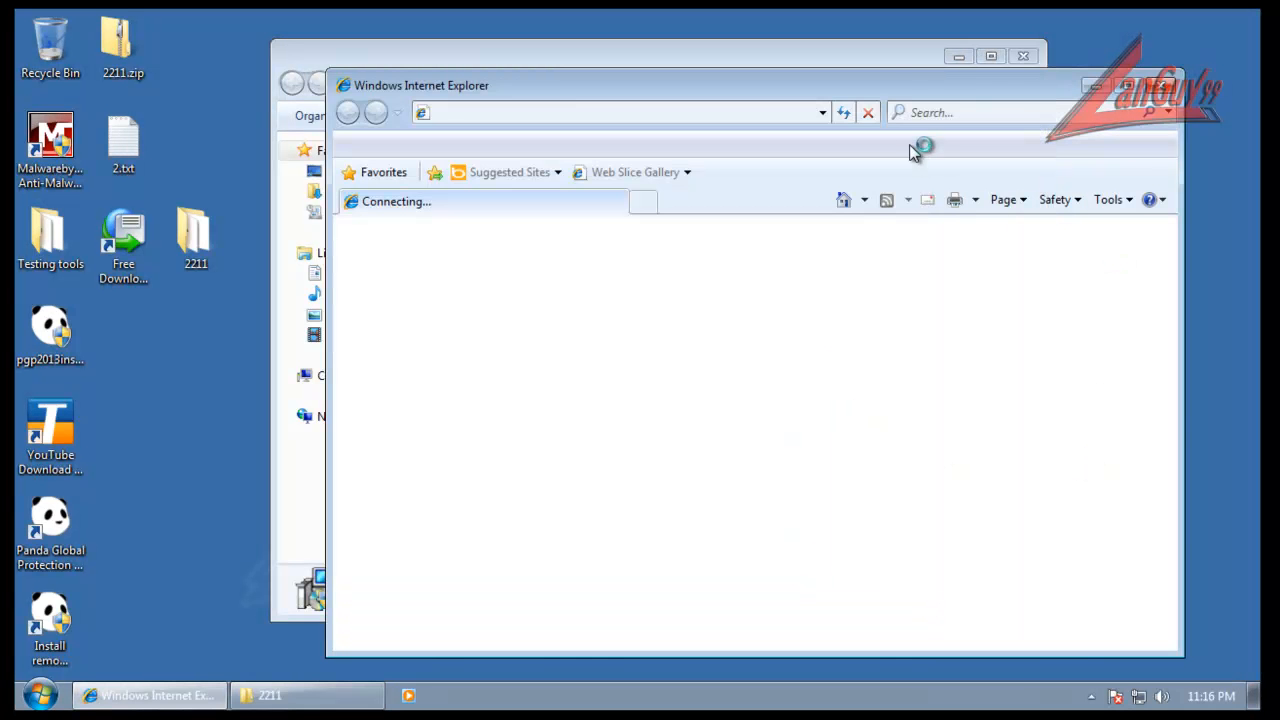
pyautogui.click(878, 54)
pyautogui.moveTo(878, 54); pyautogui.dragTo(916, 66)
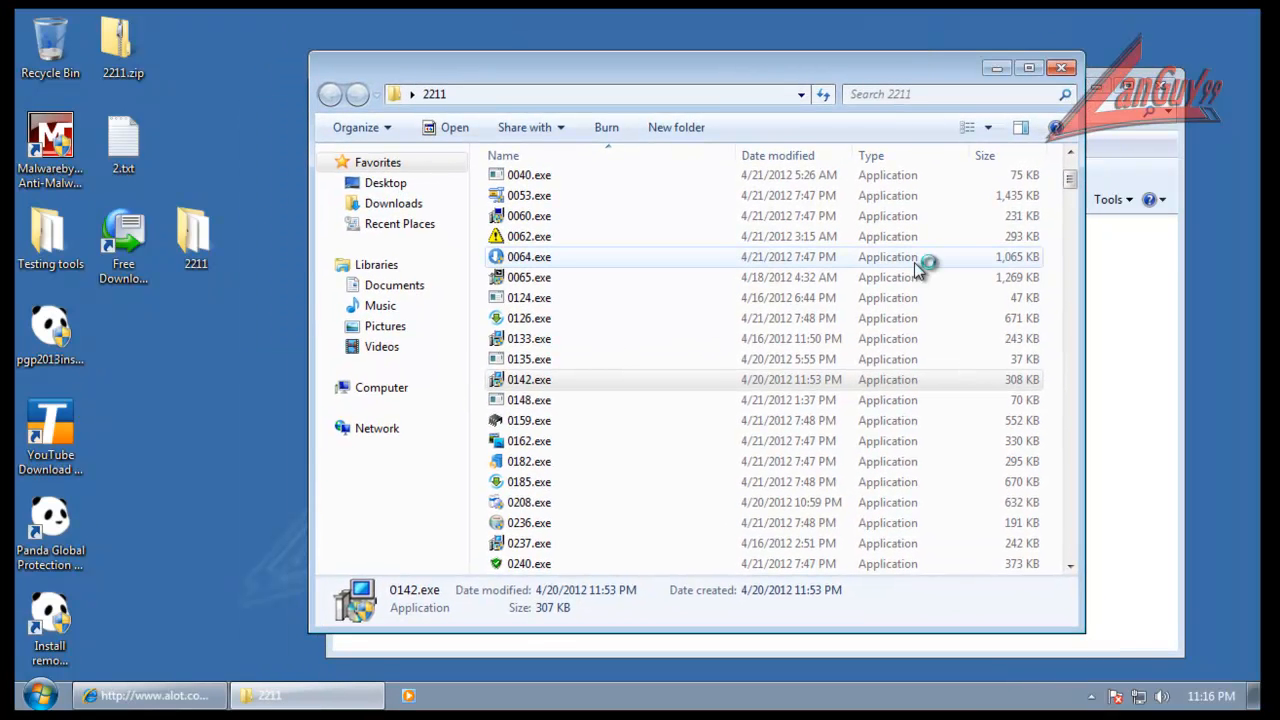
# - Launch 0162.exe and 0301.exe from the 2211 folder, allowing 0301.exe to make changes to the computer
pyautogui.click(545, 441)
pyautogui.scroll(-7, 543, 444)
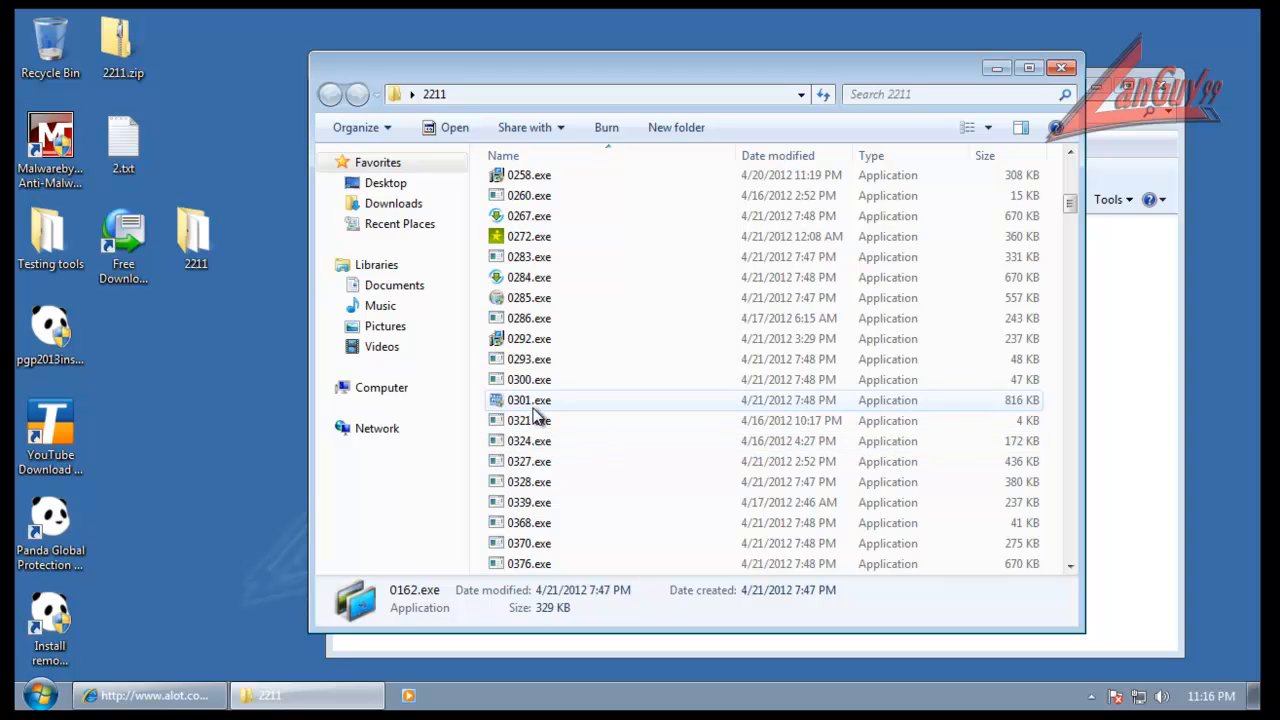
pyautogui.doubleClick(532, 405)
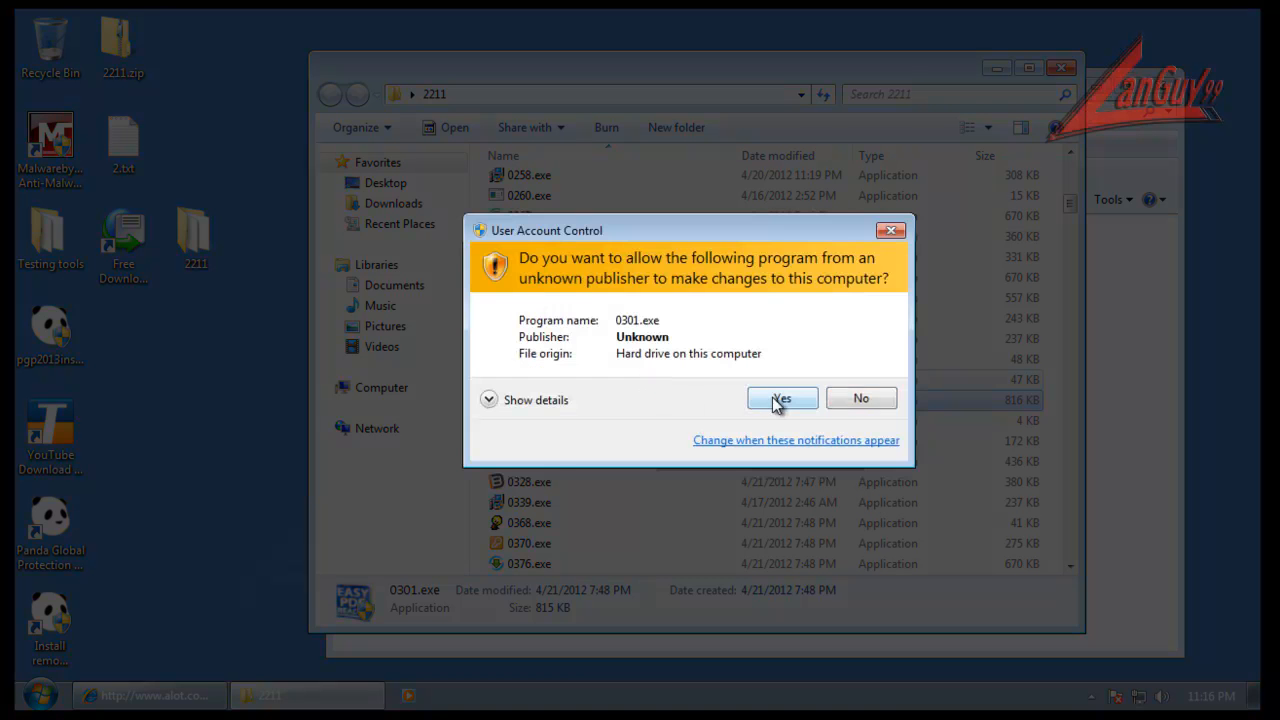
pyautogui.click(778, 398)
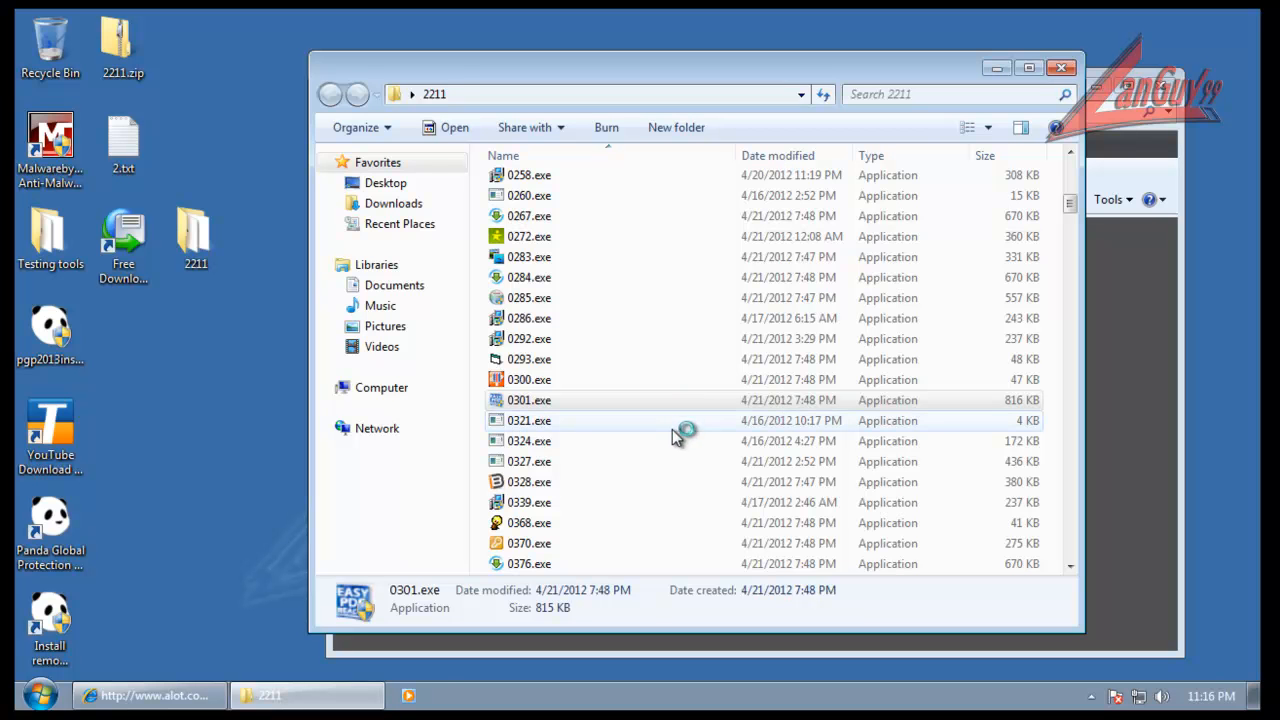
pyautogui.moveTo(986, 74); pyautogui.dragTo(919, 59)
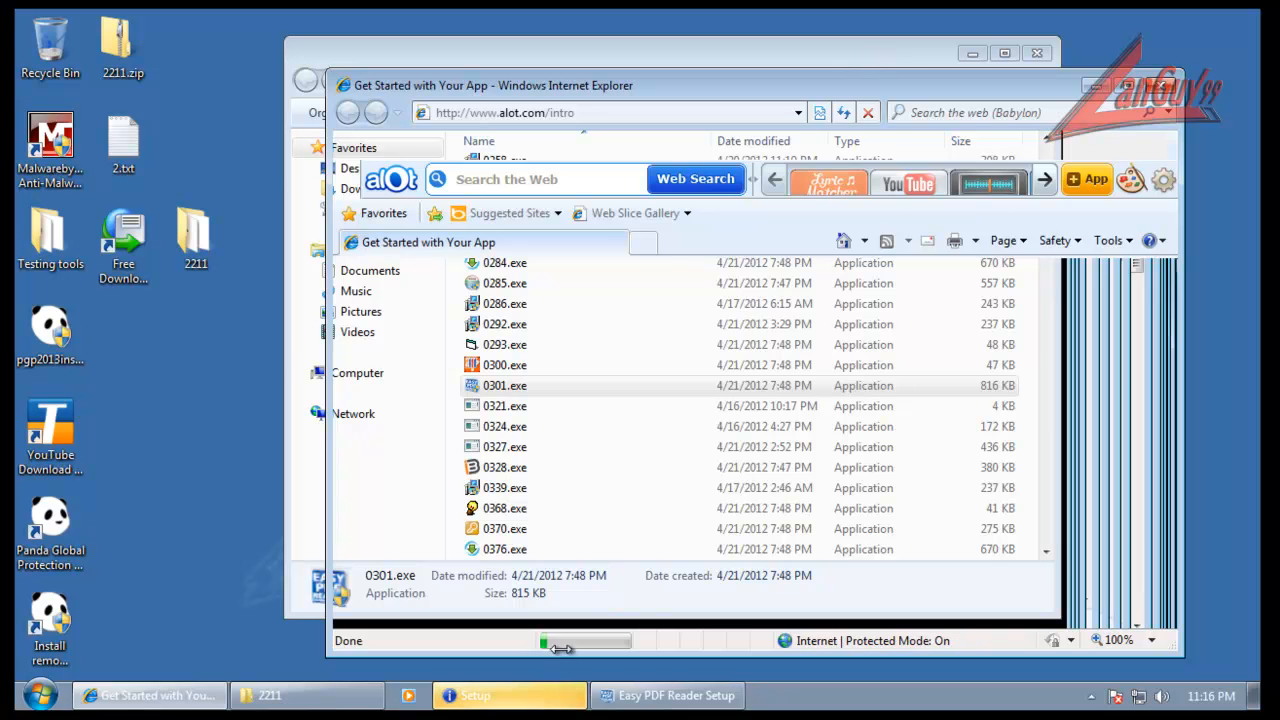
# - Bring up the waiting eMule Premium setup and decline enabling ALOT Discover
pyautogui.click(530, 695)
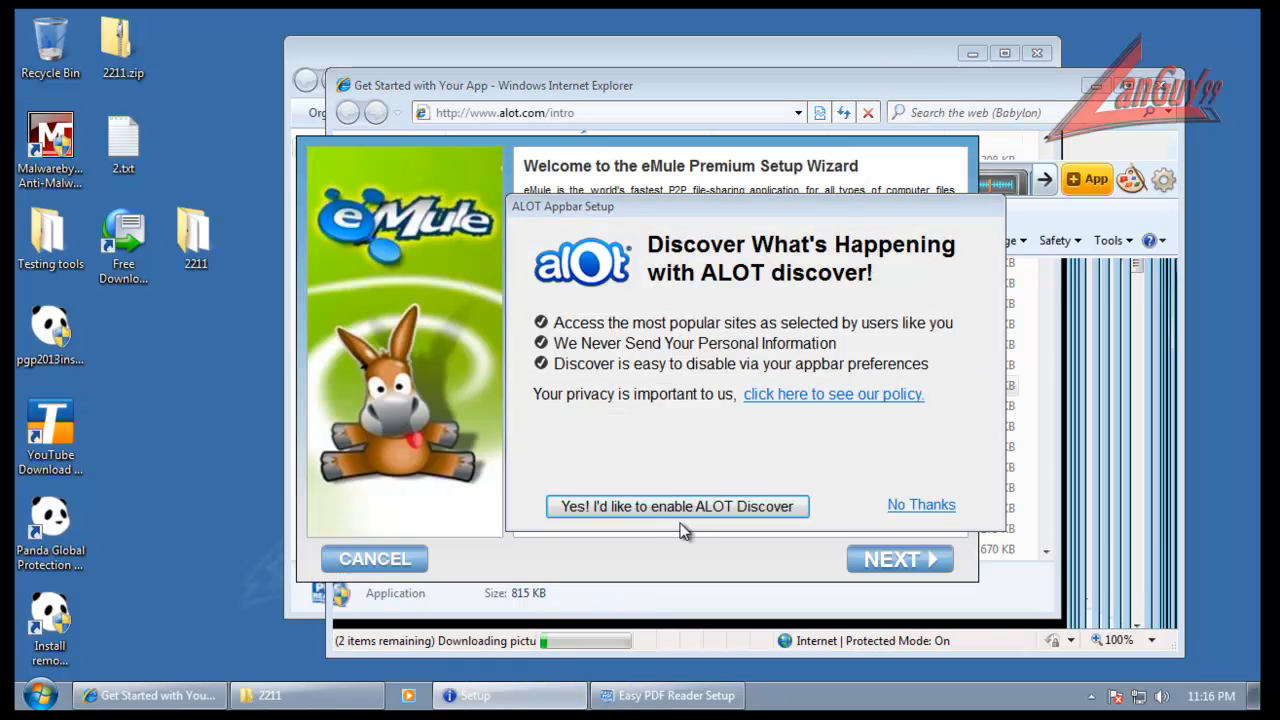
pyautogui.click(912, 507)
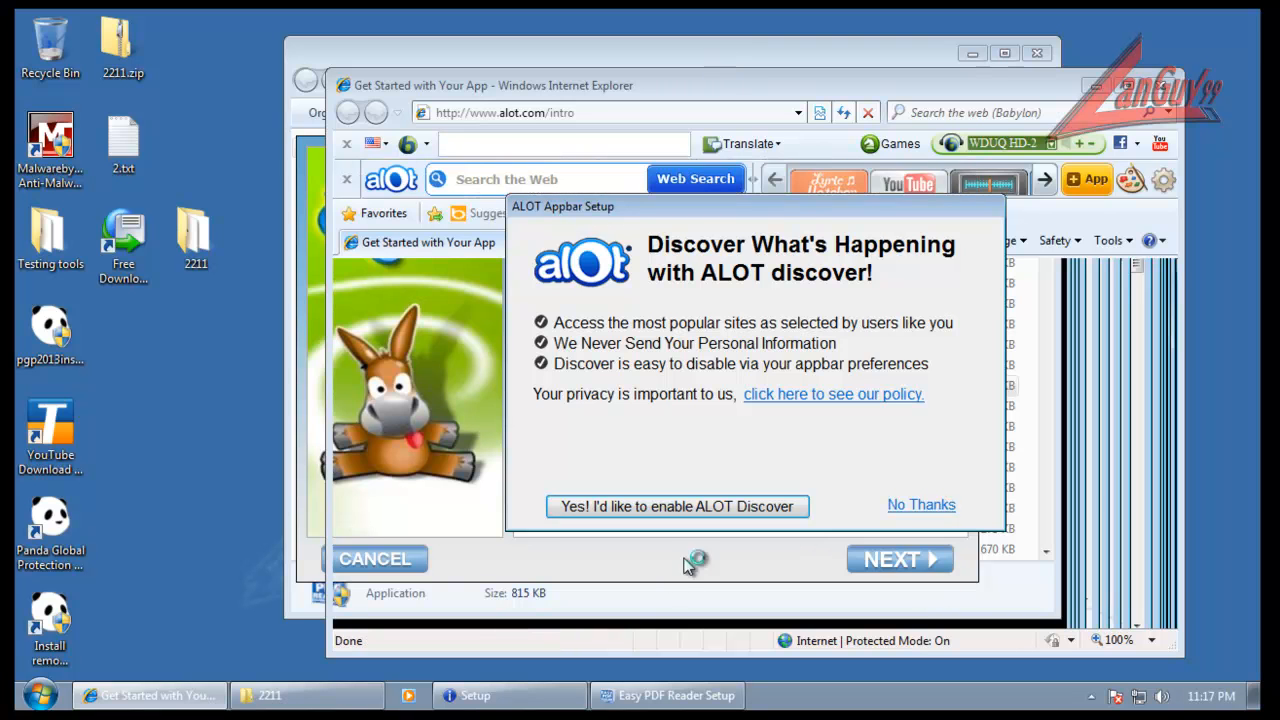
pyautogui.click(547, 710)
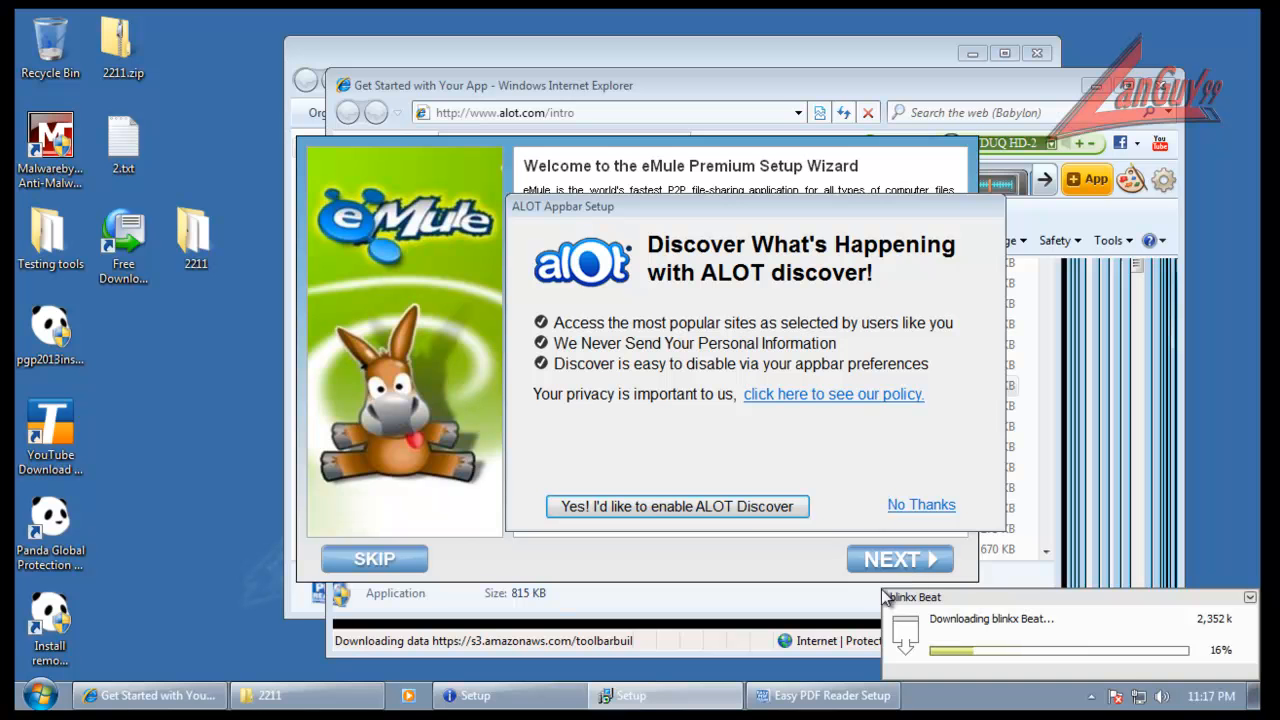
# - Bring the 2211 folder forward and block the attempted change to Internet Explorer's start page in the Panda alert
pyautogui.click(888, 51)
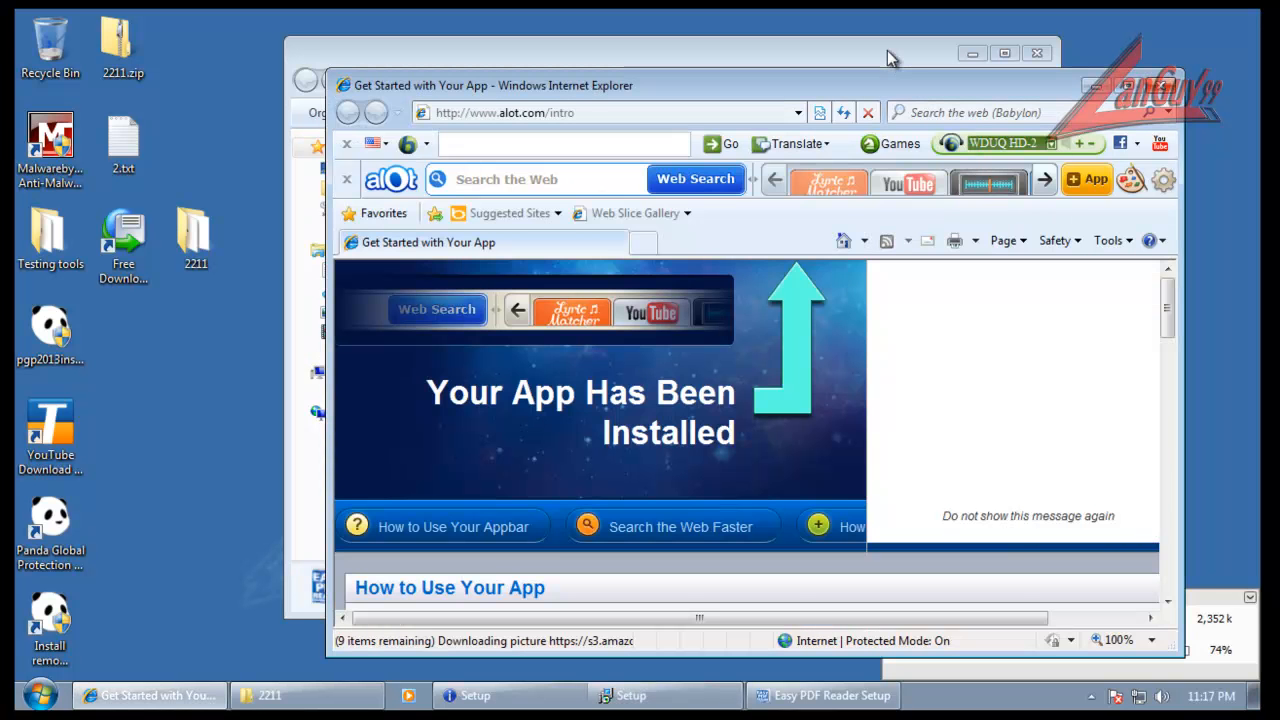
pyautogui.click(887, 51)
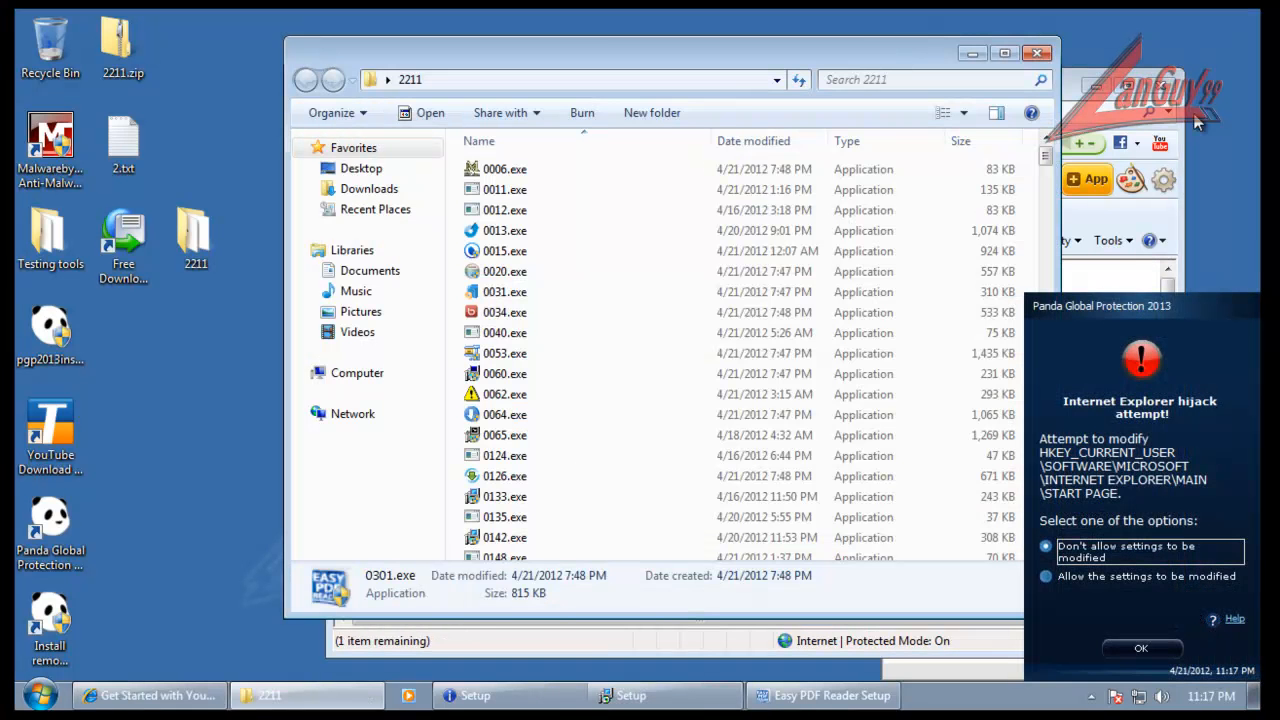
pyautogui.click(1145, 648)
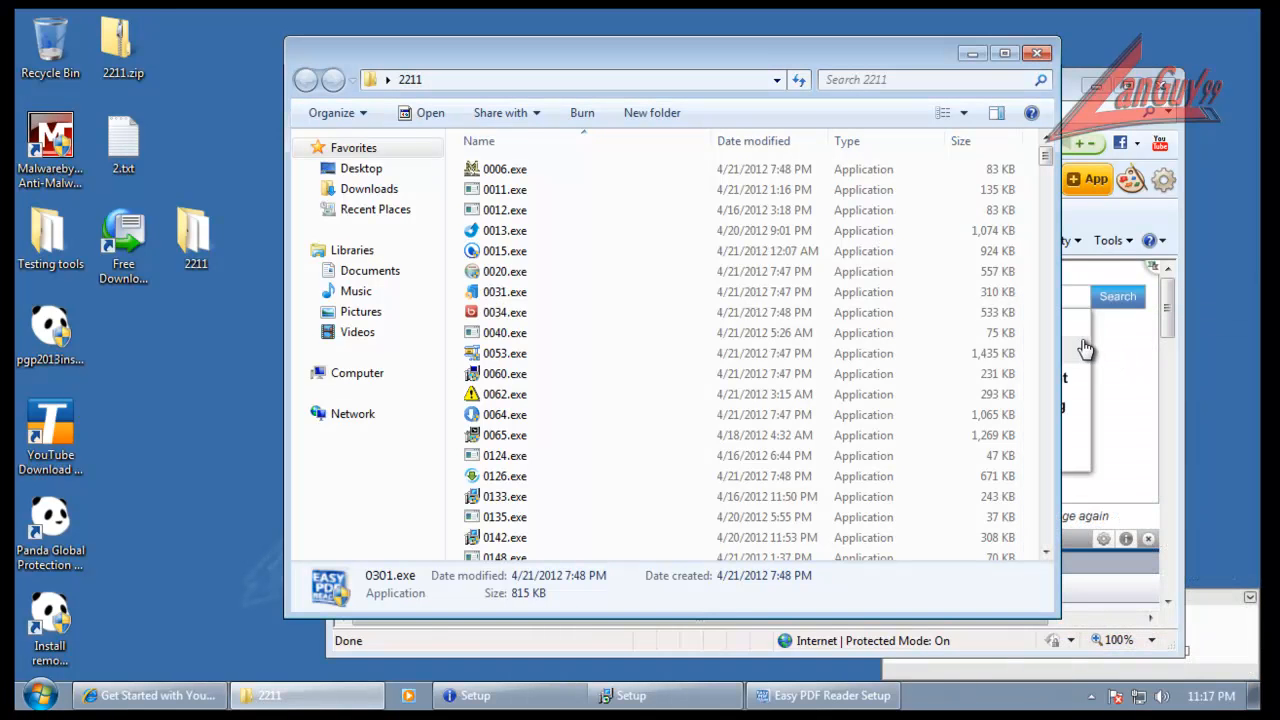
pyautogui.click(1117, 128)
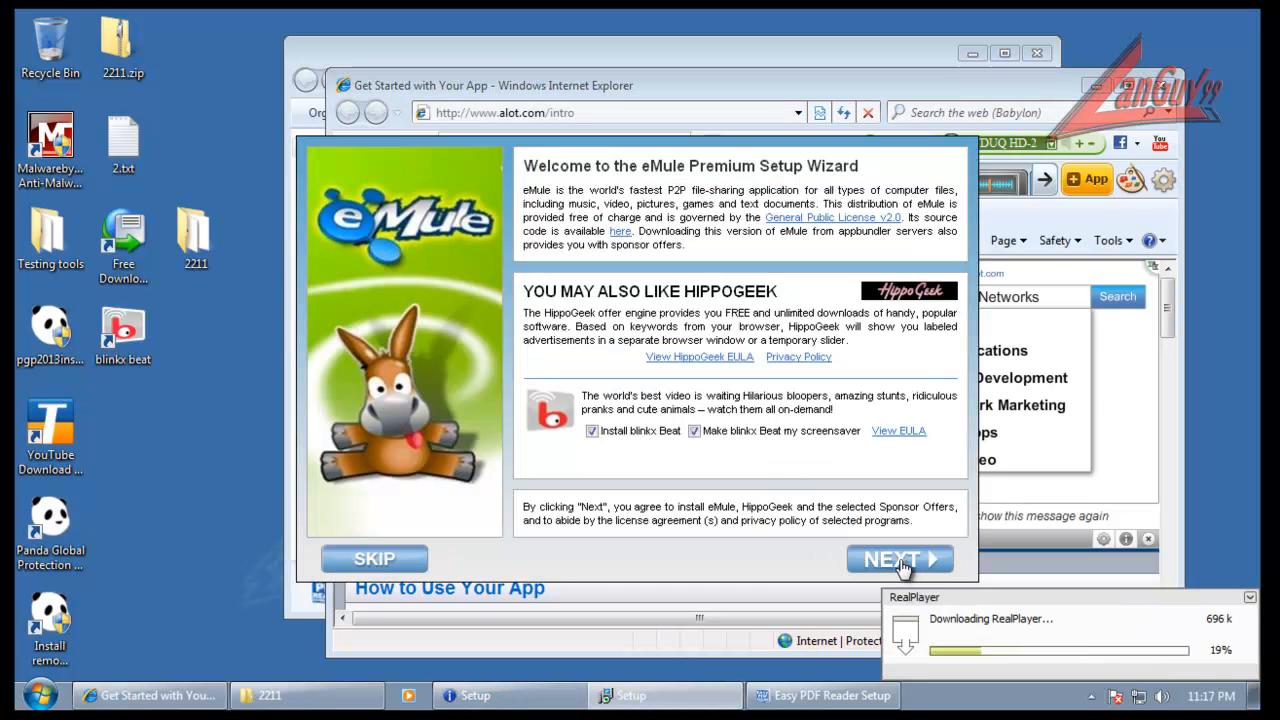
# - Start installing Easy PDF Reader with the recommended Quick Installation
pyautogui.click(784, 700)
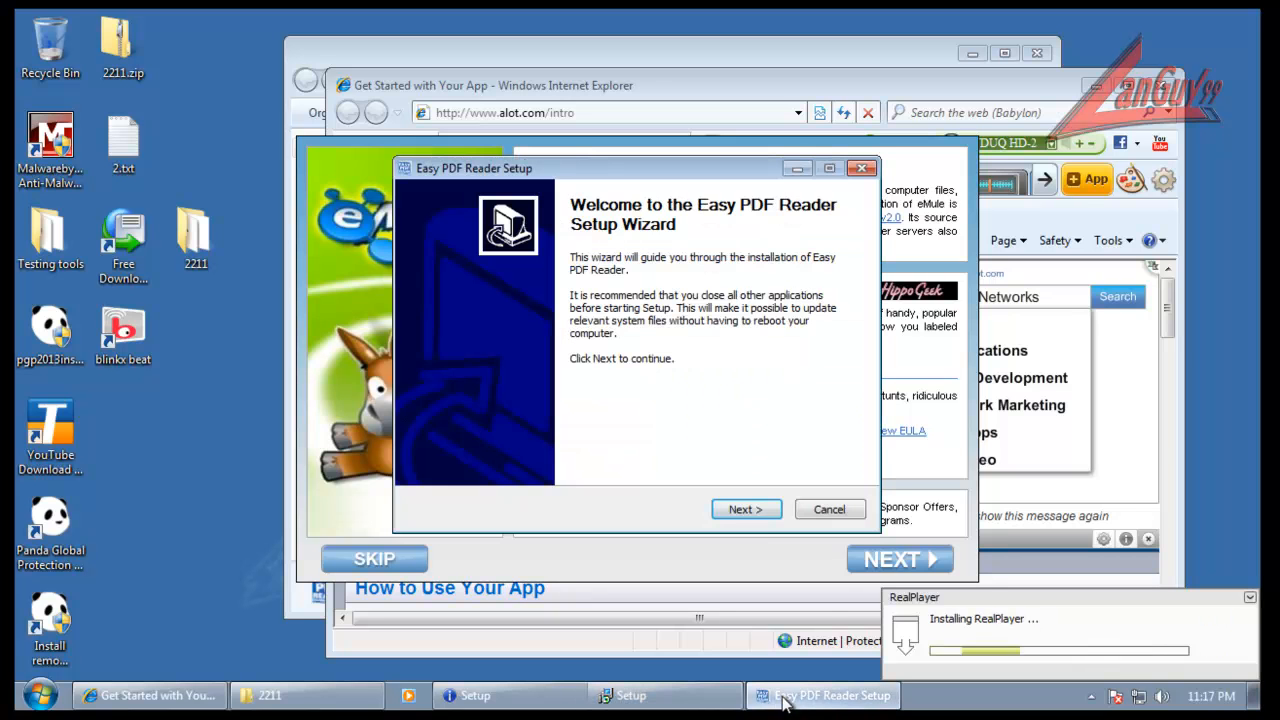
pyautogui.click(758, 512)
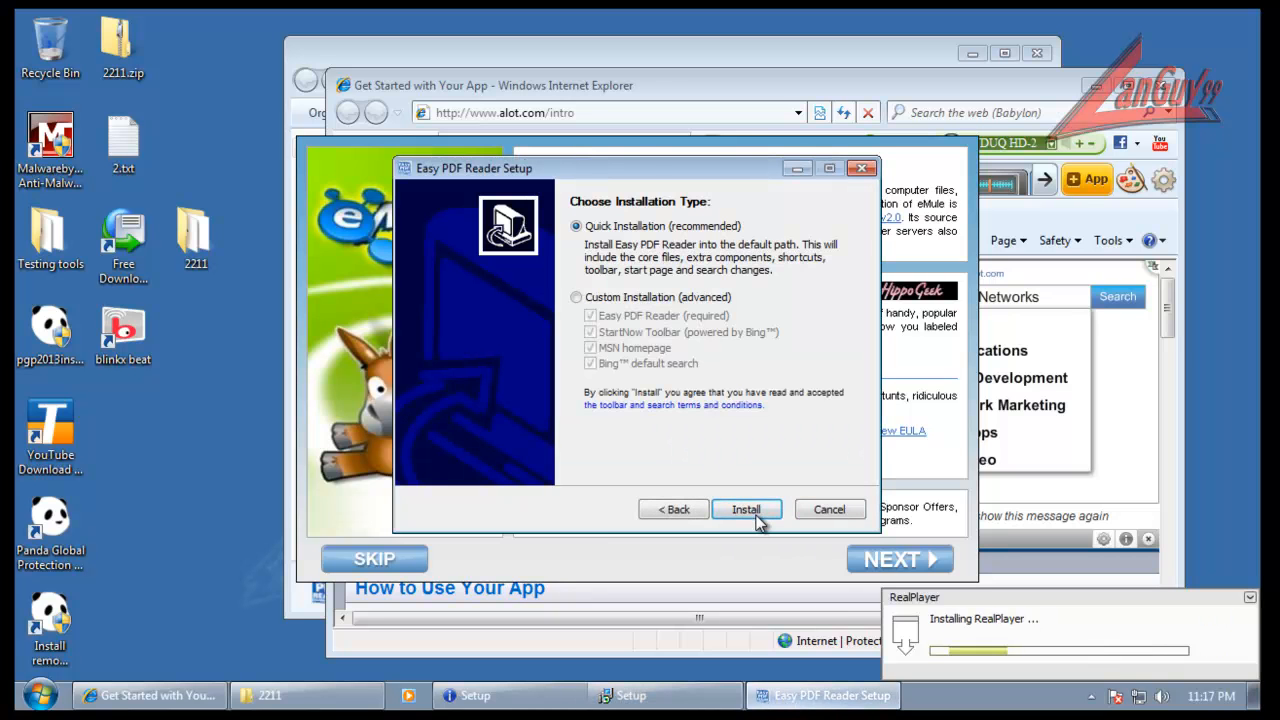
pyautogui.click(757, 518)
# - Return to the 2211 folder and run the 0510.exe and 0547.exe samples further down the list
pyautogui.click(727, 54)
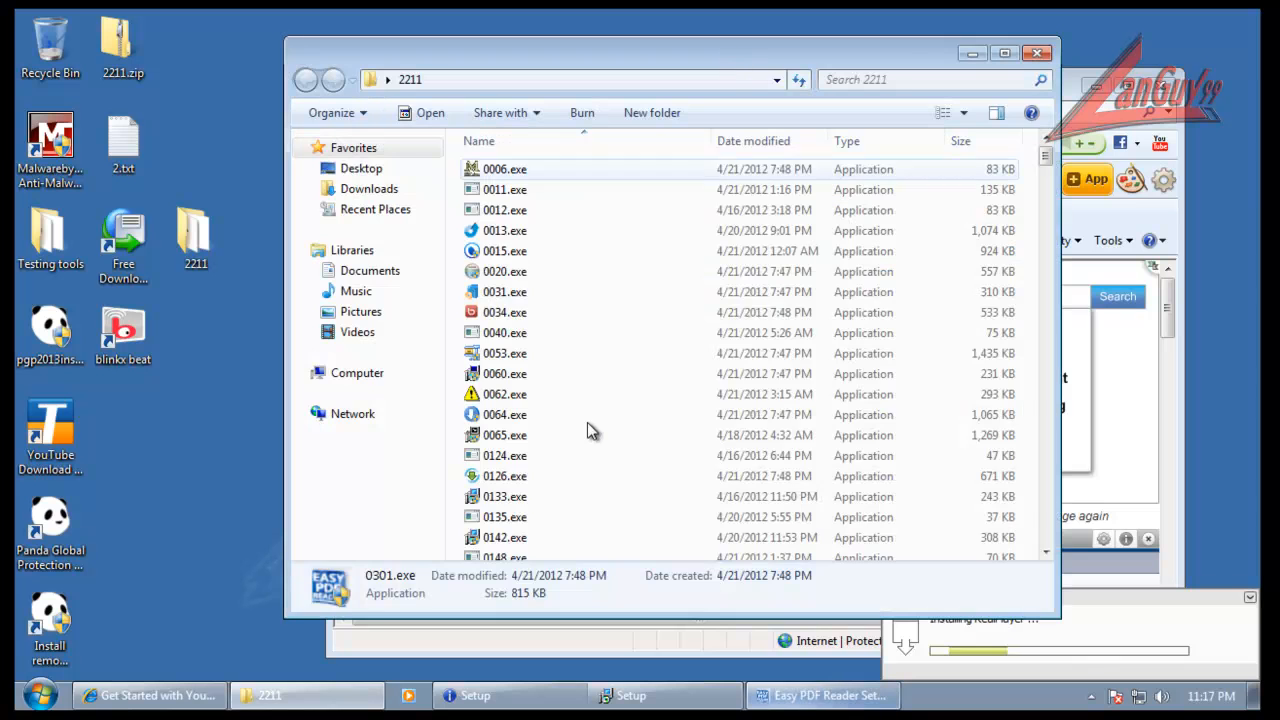
pyautogui.scroll(-2, 520, 477)
pyautogui.scroll(-10, 525, 490)
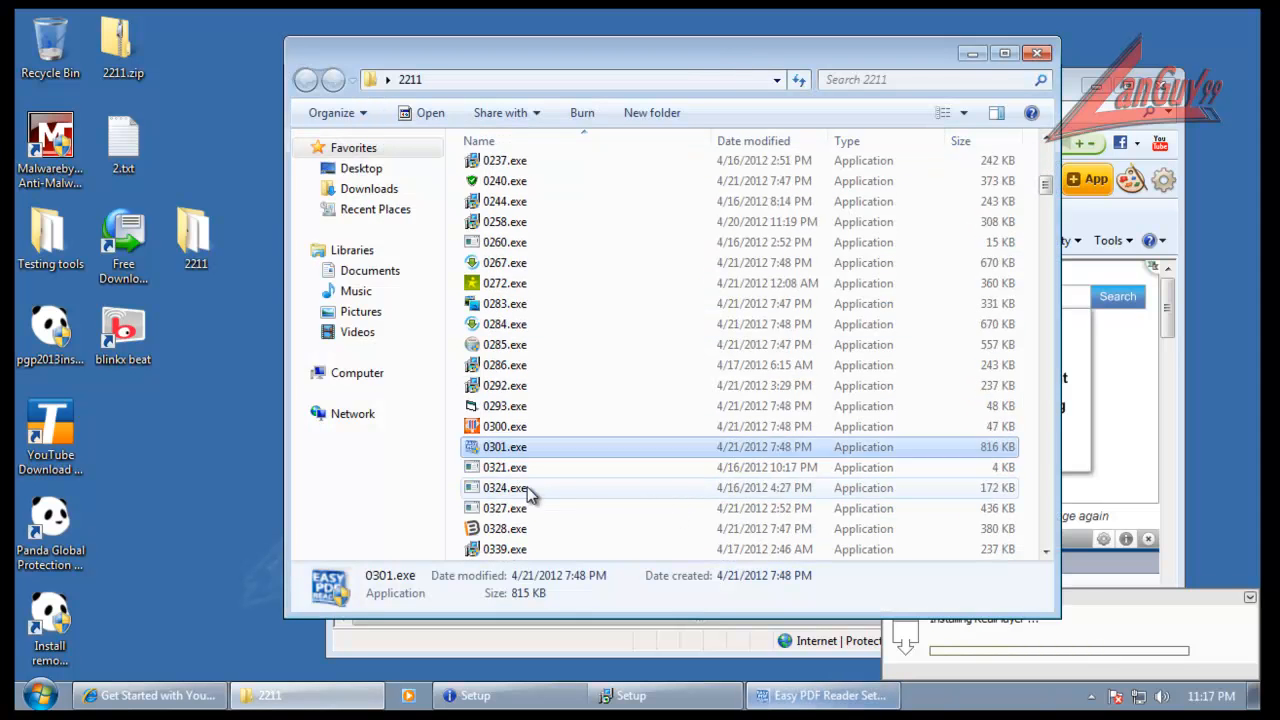
pyautogui.scroll(-2, 528, 495)
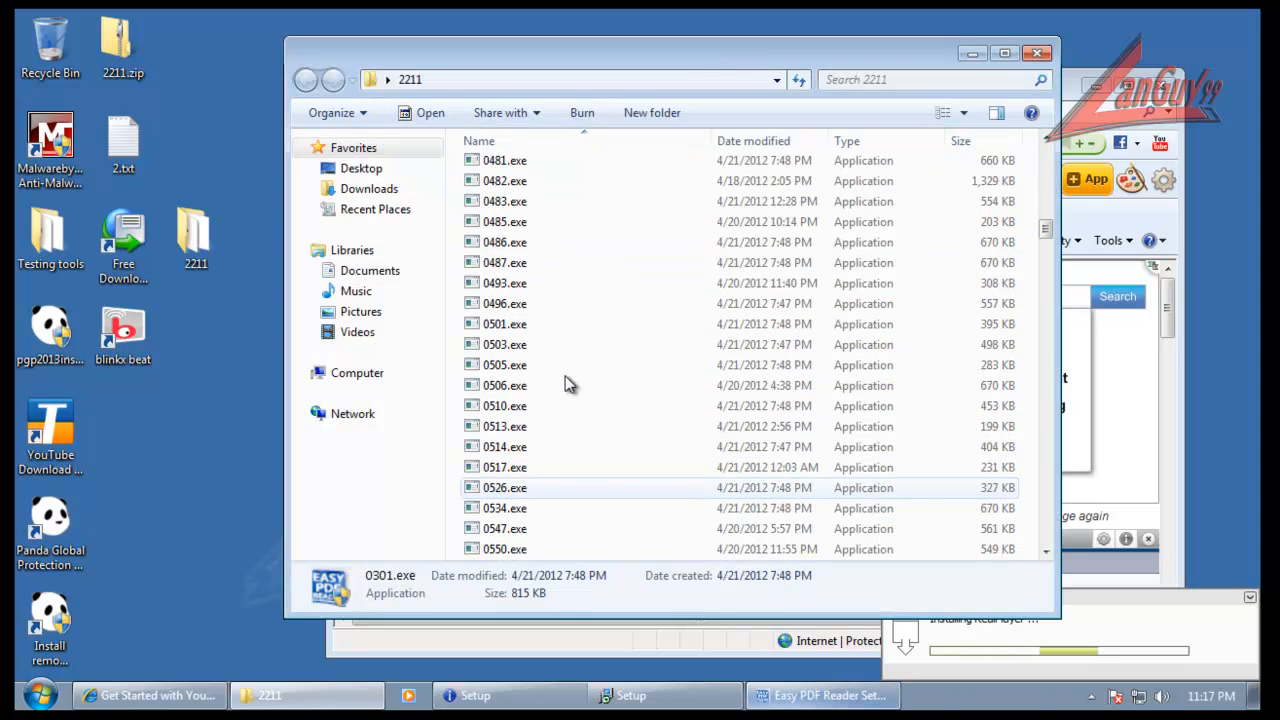
pyautogui.click(515, 410)
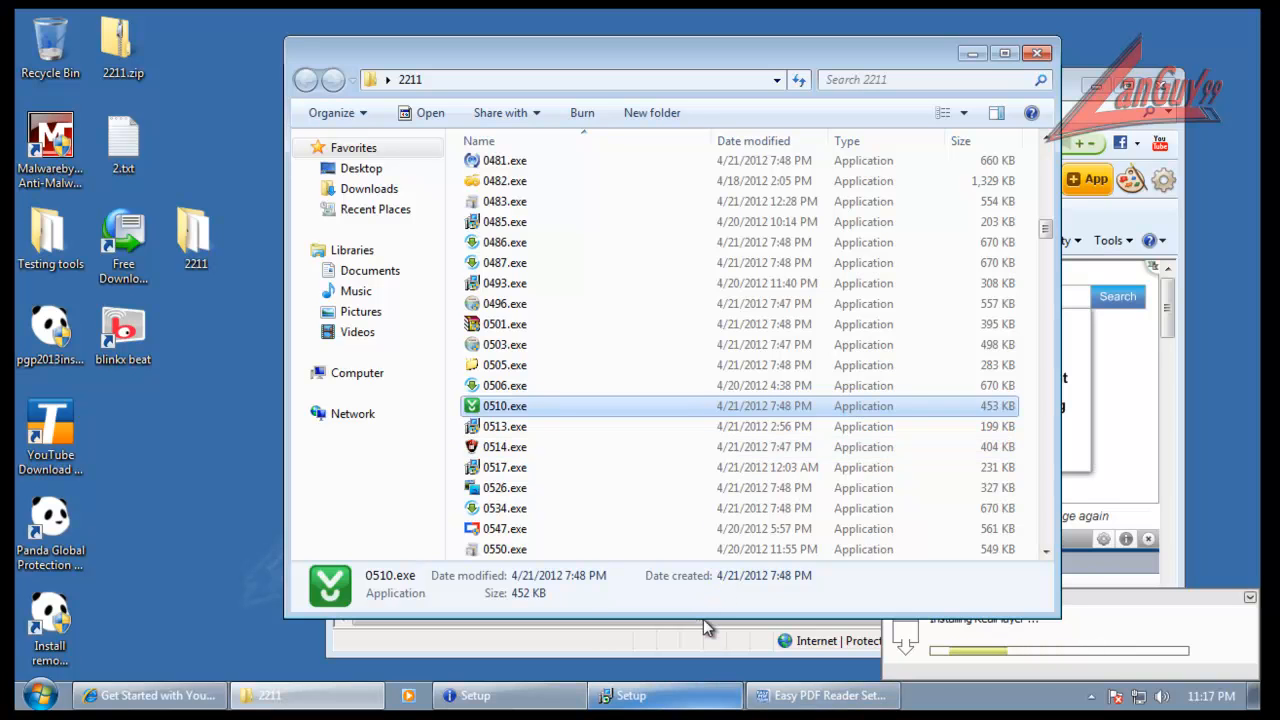
pyautogui.click(506, 529)
pyautogui.scroll(-2, 512, 535)
pyautogui.scroll(-6, 511, 537)
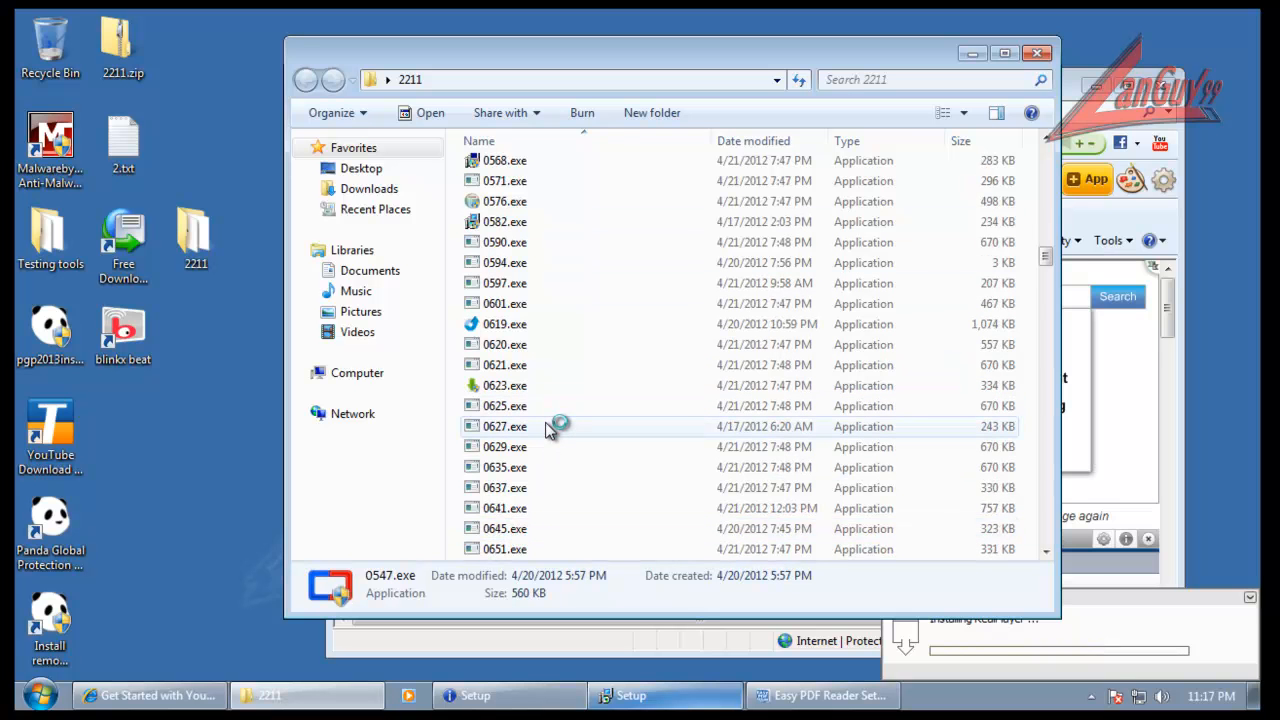
# - Run the 0688.exe sample further down the list and permit CBS Interactive Download Manager to make changes to the computer
pyautogui.scroll(-3, 550, 426)
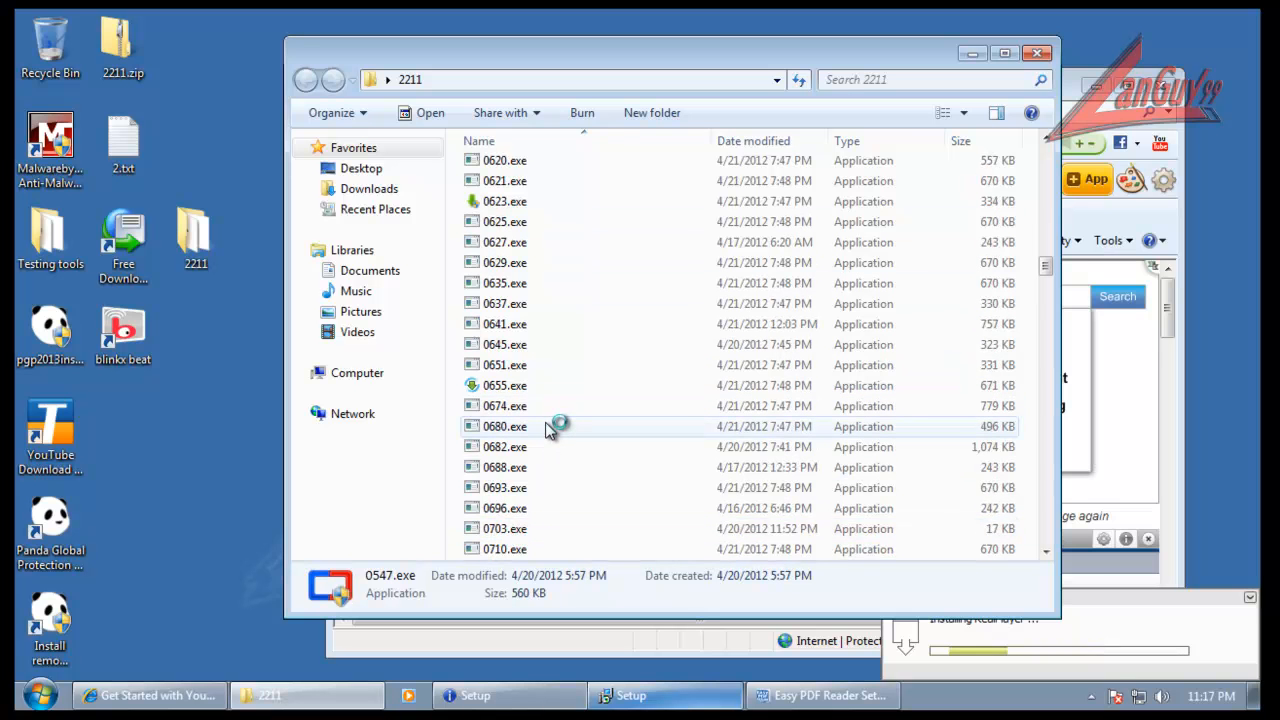
pyautogui.click(505, 470)
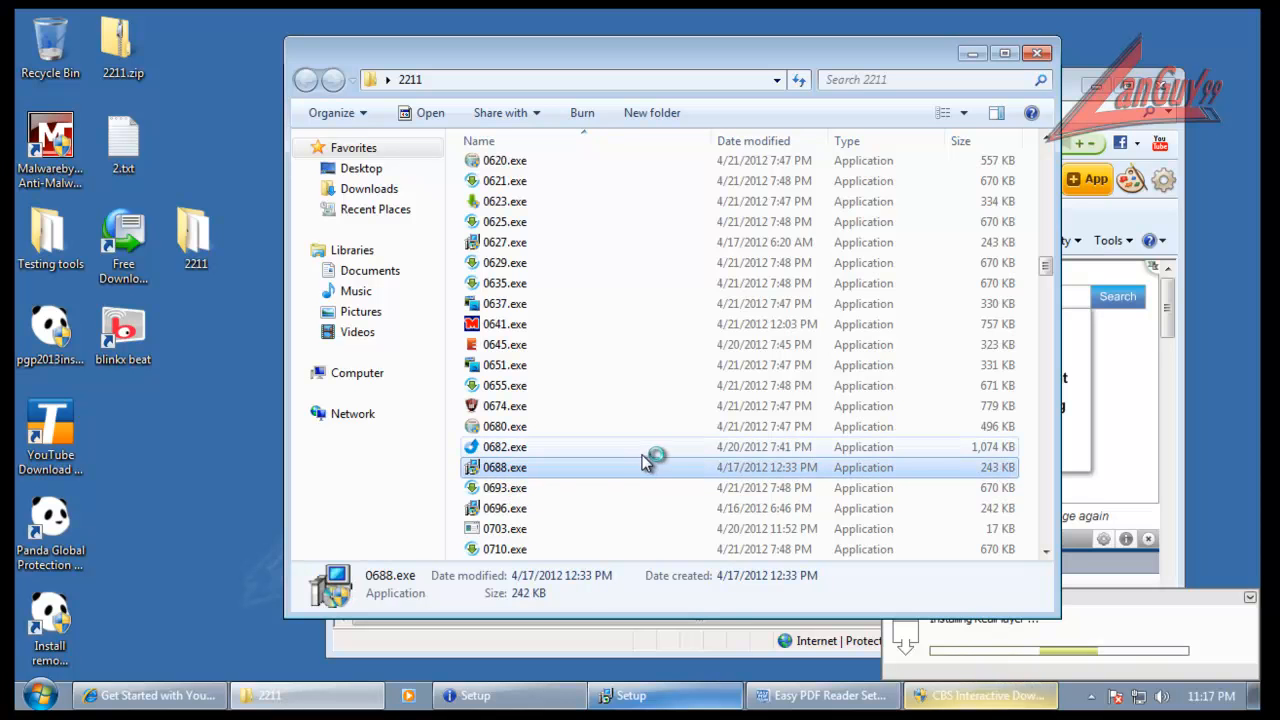
pyautogui.scroll(-7, 645, 462)
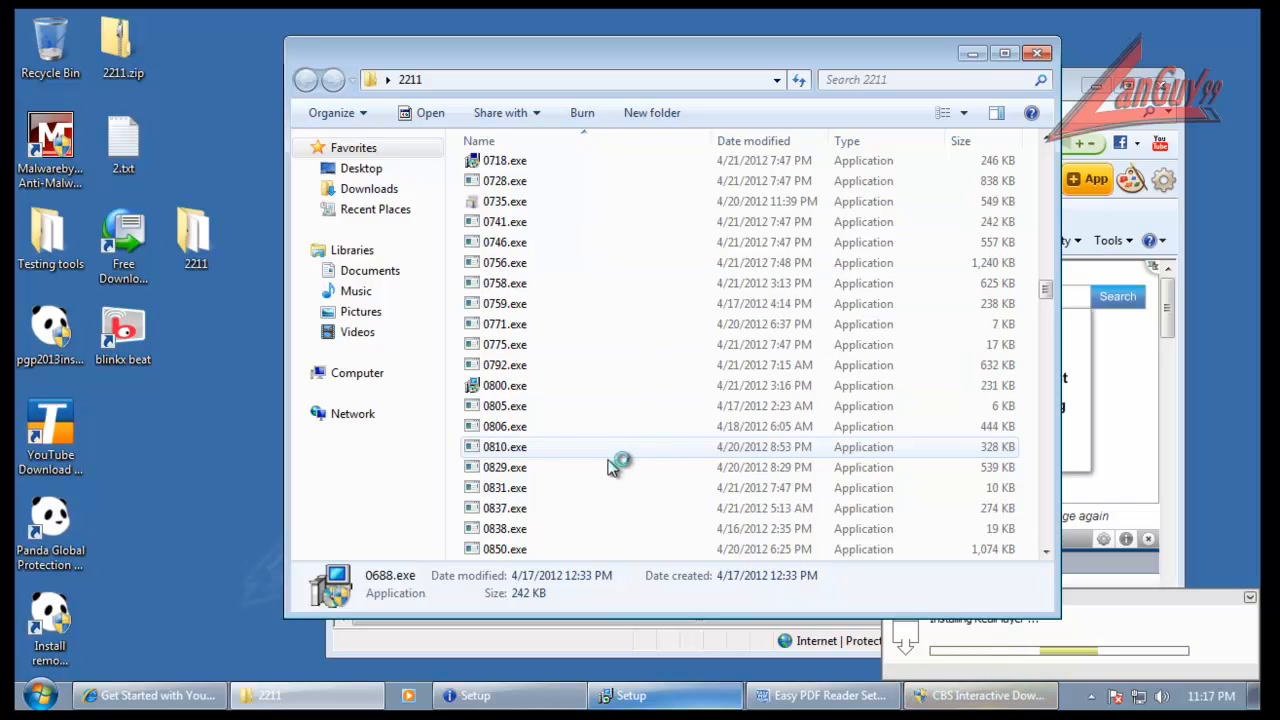
pyautogui.click(968, 700)
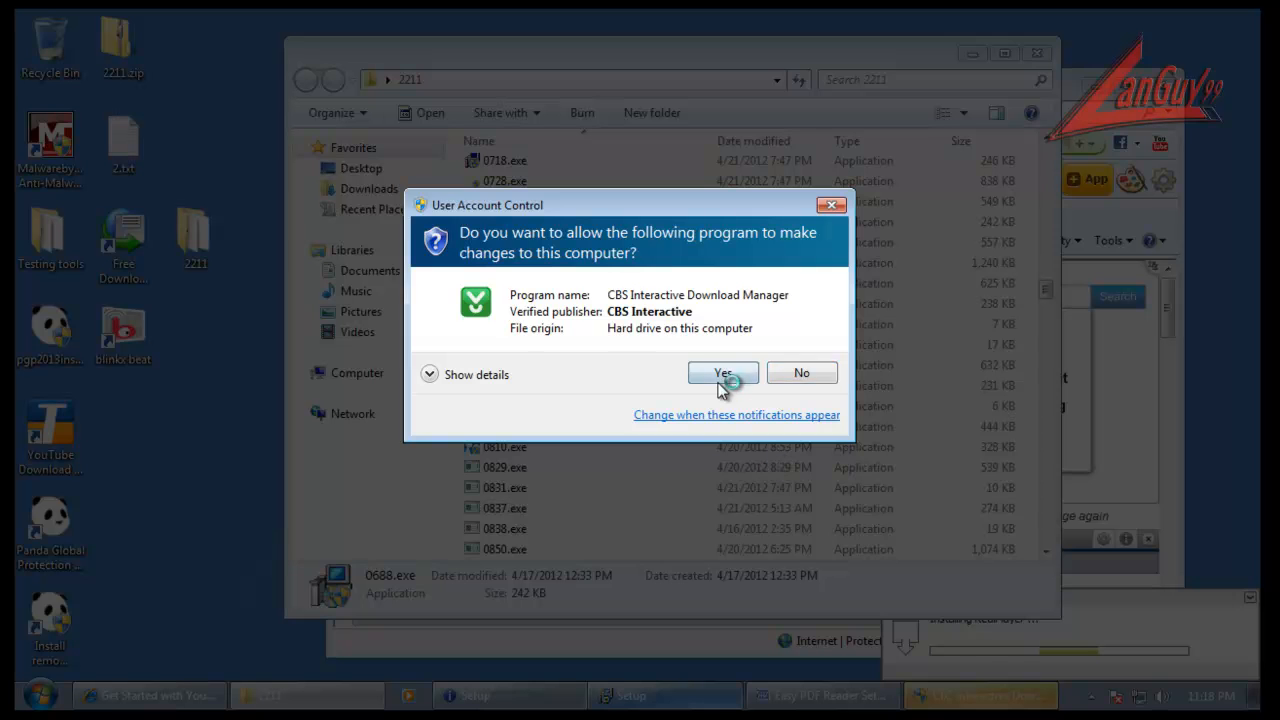
pyautogui.click(722, 374)
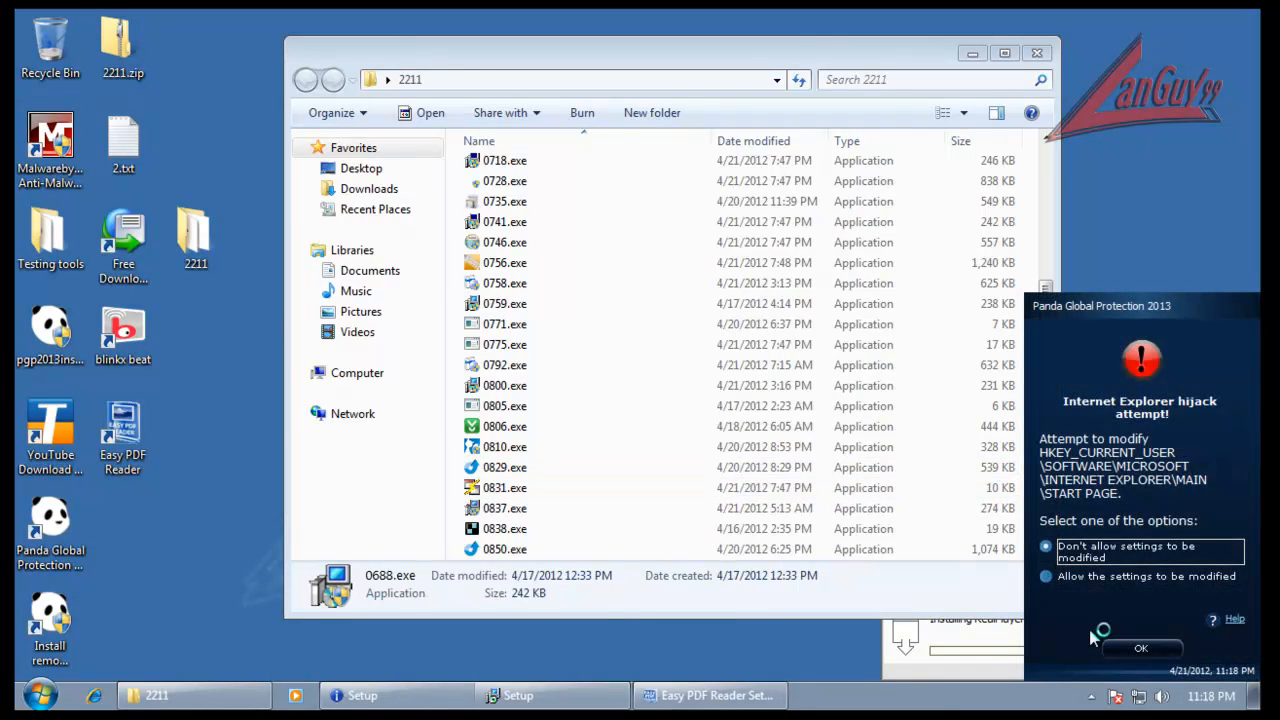
# - Block the attempted change to Internet Explorer's start page and permit the Pinball Corporation program to make changes
pyautogui.click(1119, 655)
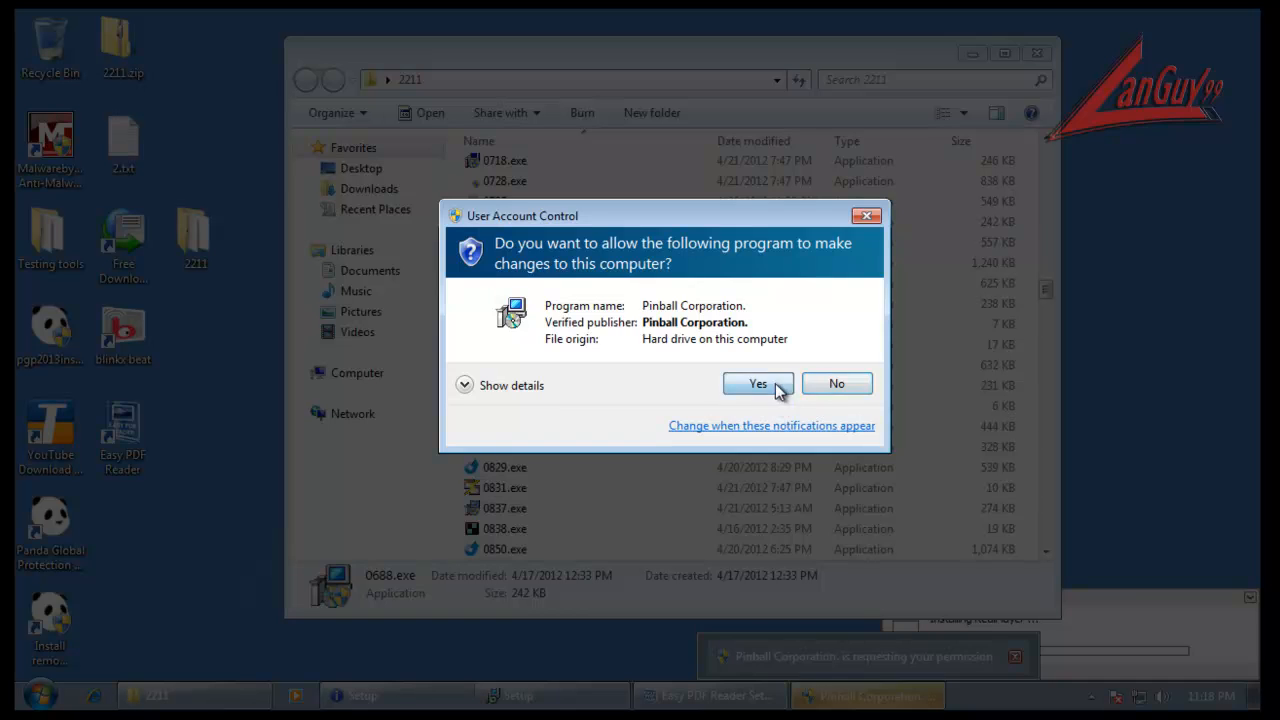
pyautogui.click(773, 385)
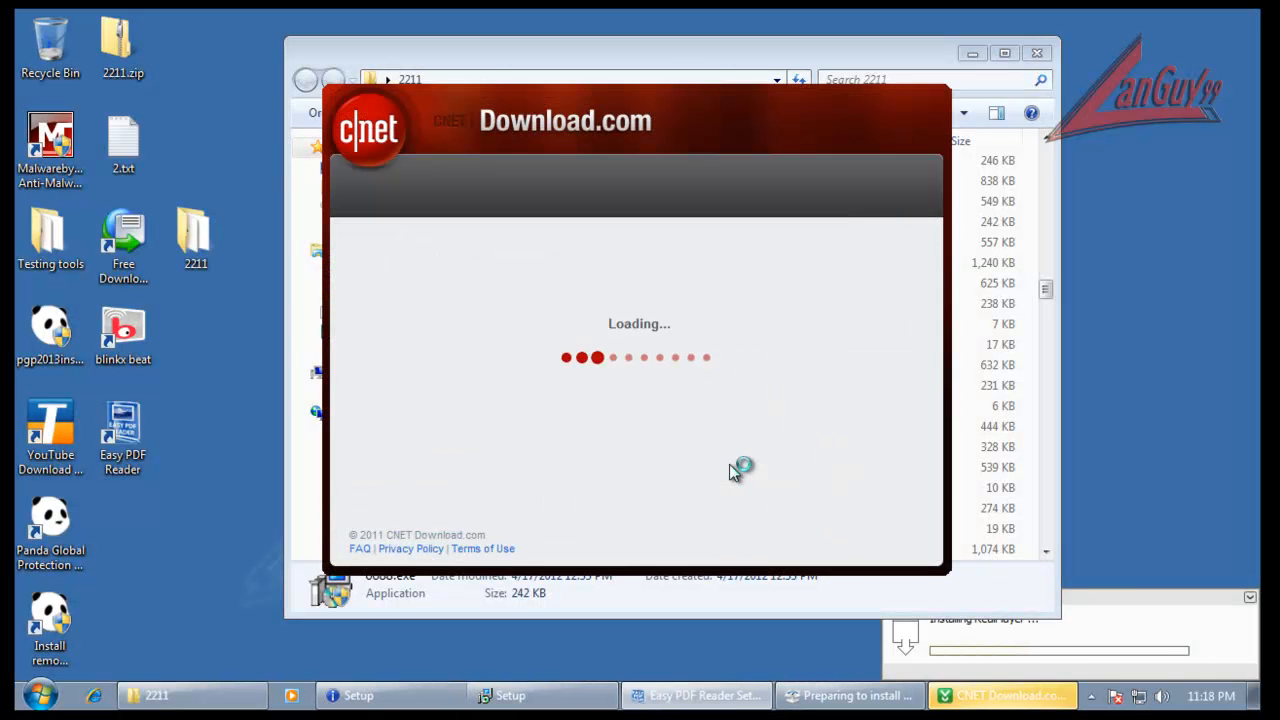
# - Start the Angry Cat download in the CNET Download.com installer, accepting the Search.com toolbar offer
pyautogui.click(911, 49)
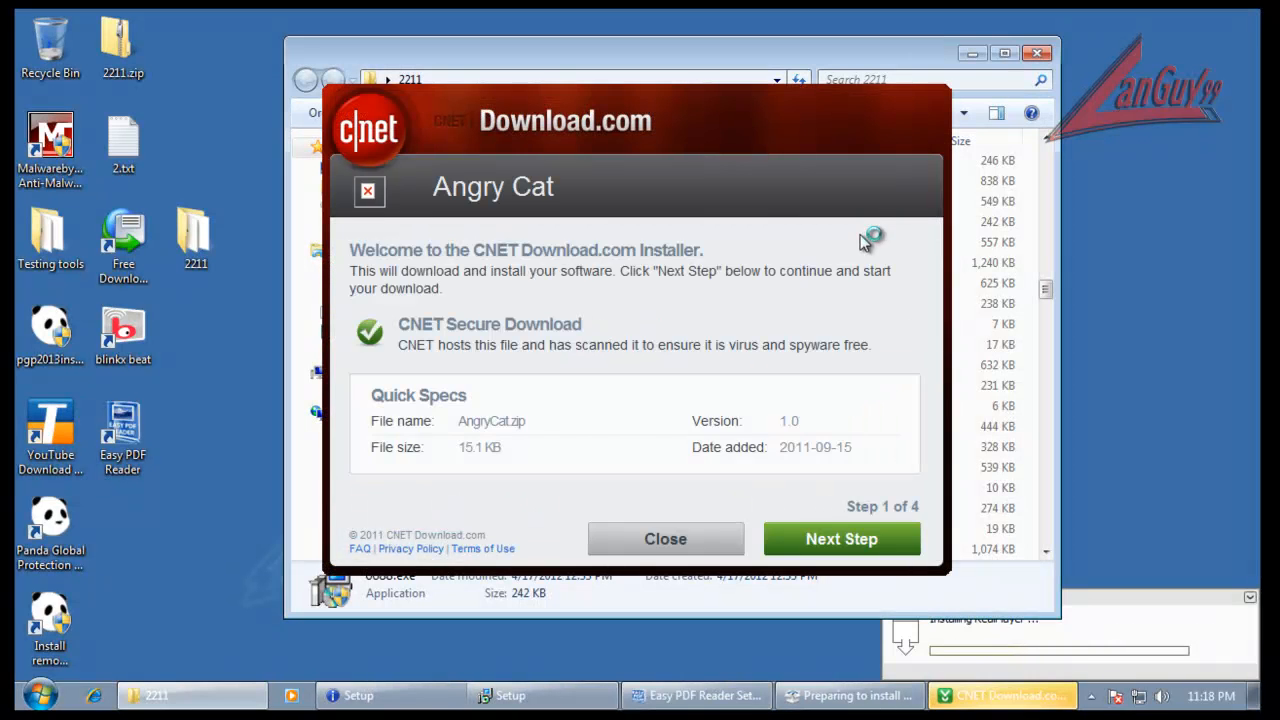
pyautogui.click(830, 539)
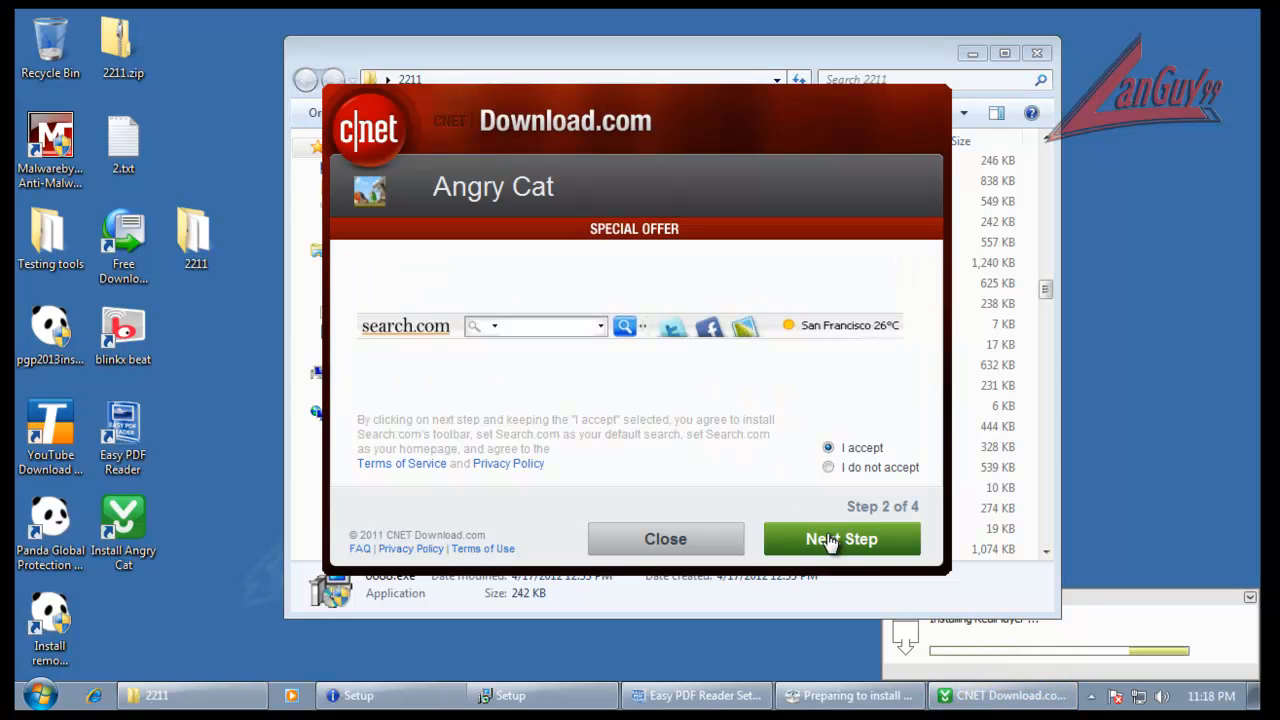
pyautogui.click(828, 540)
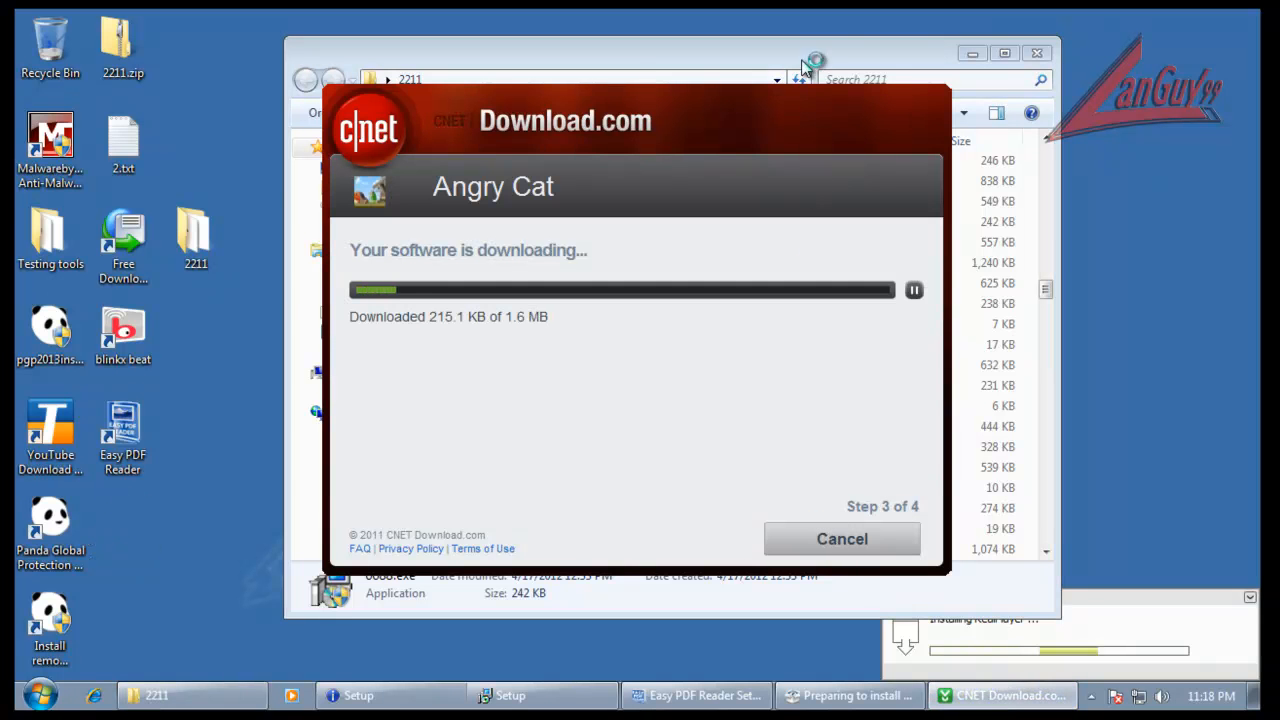
# - Return to the 2211 folder and run the 0976.exe sample further down the list
pyautogui.click(800, 51)
pyautogui.scroll(-5, 785, 405)
pyautogui.scroll(-5, 781, 415)
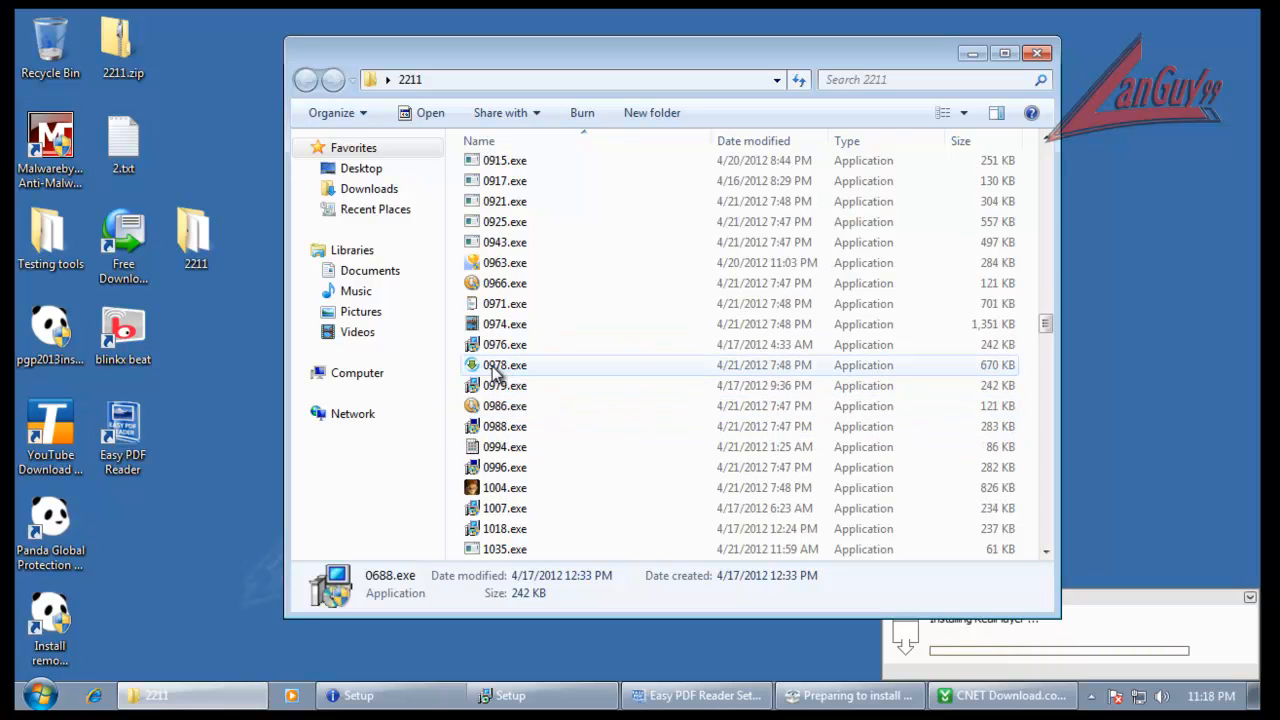
pyautogui.click(497, 344)
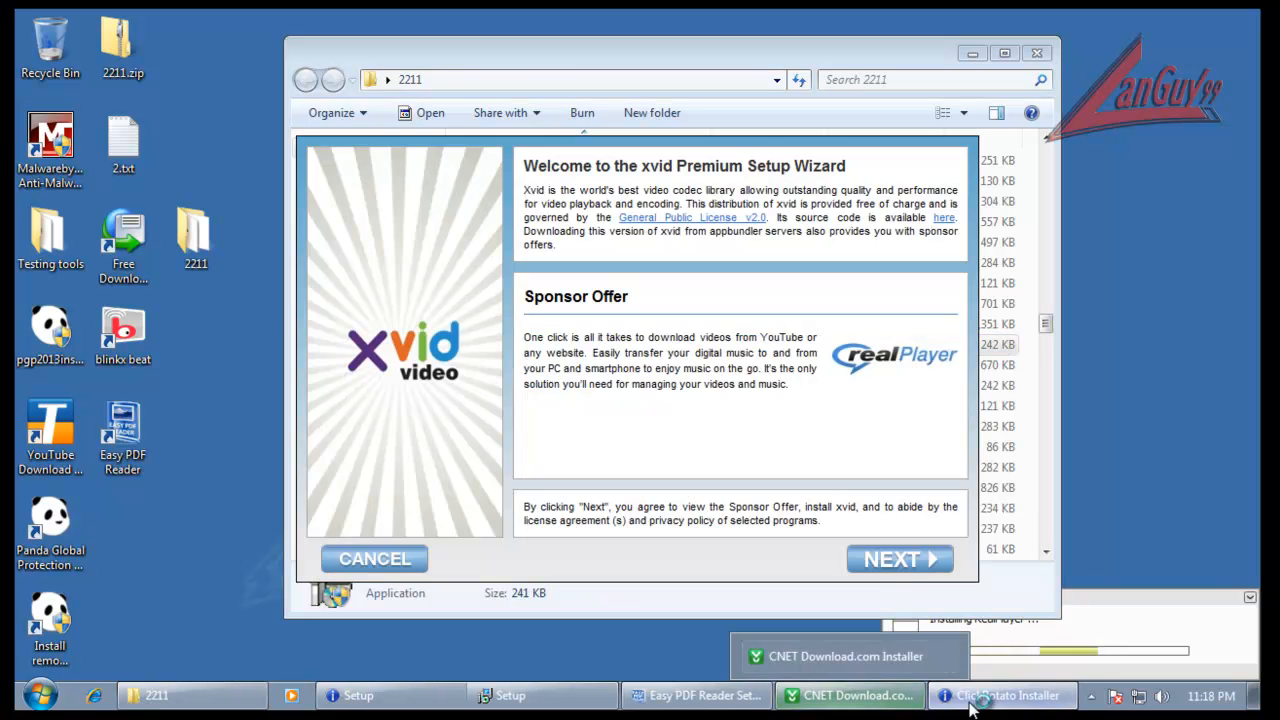
# - Continue the xvid Premium setup with the HippoGeek, blinkx Beat and PricePeep offers accepted, and permit the Pinball Corporation program
pyautogui.click(895, 566)
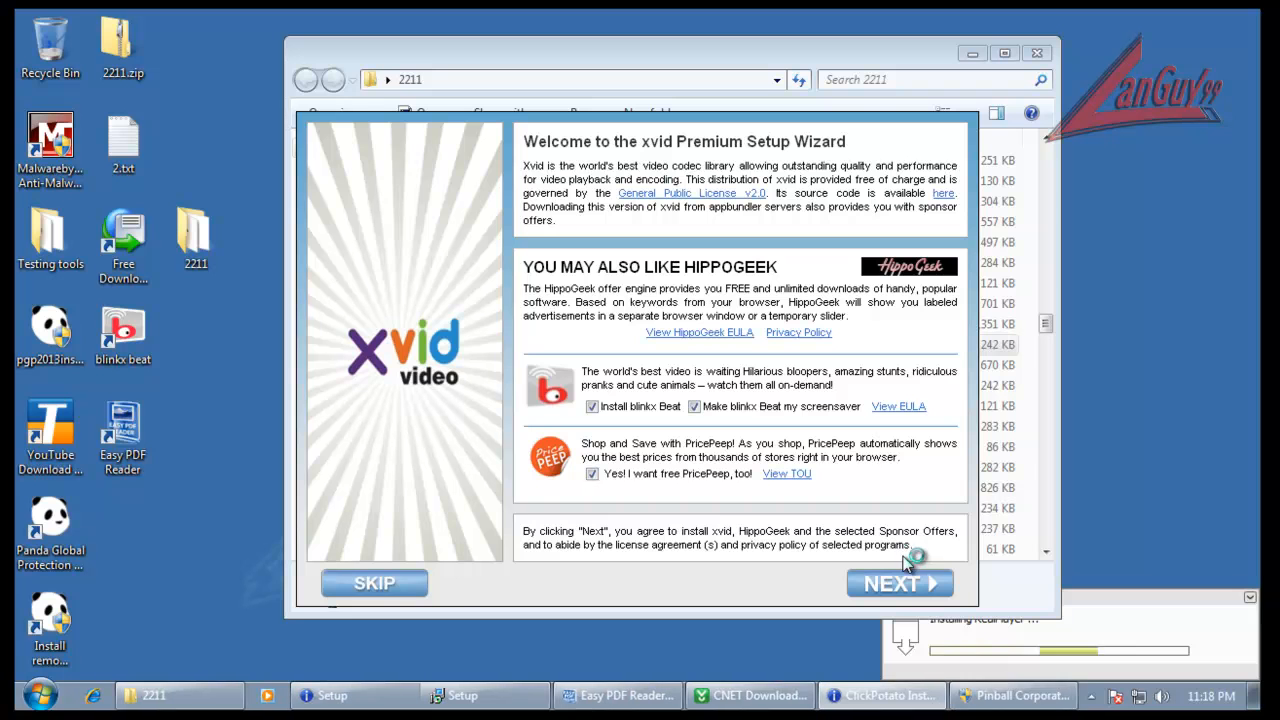
pyautogui.click(889, 590)
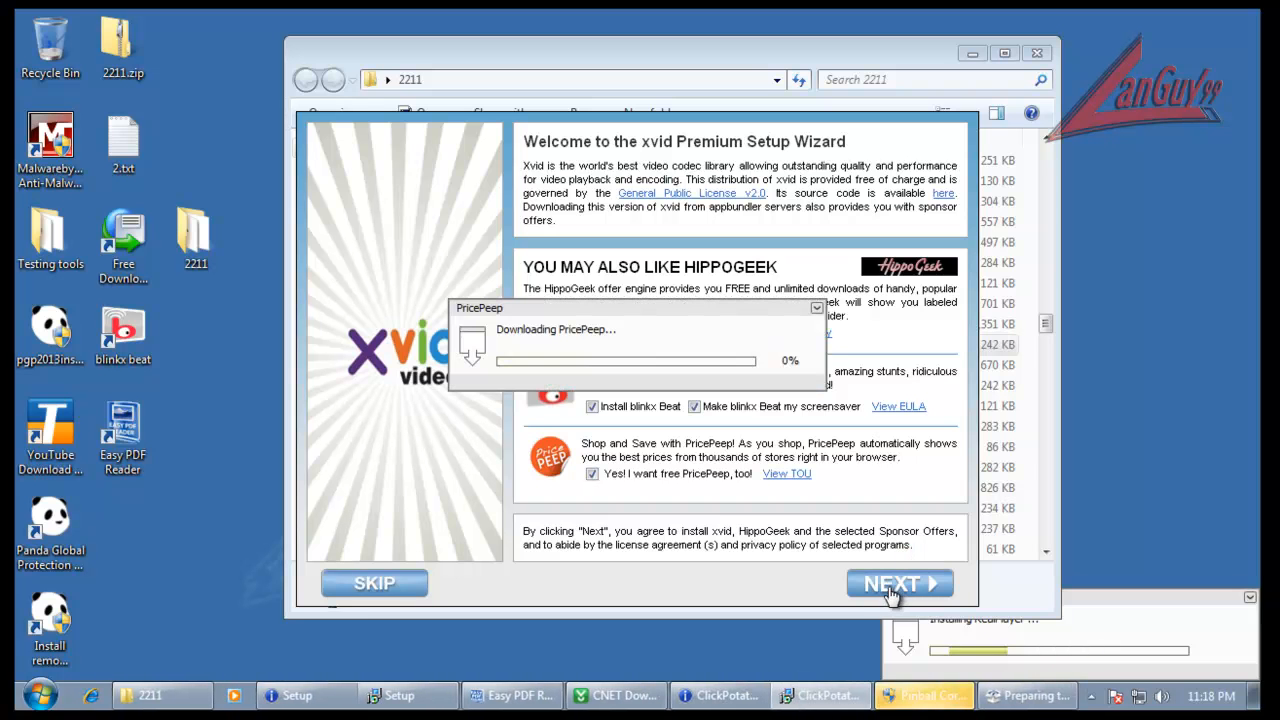
pyautogui.click(930, 695)
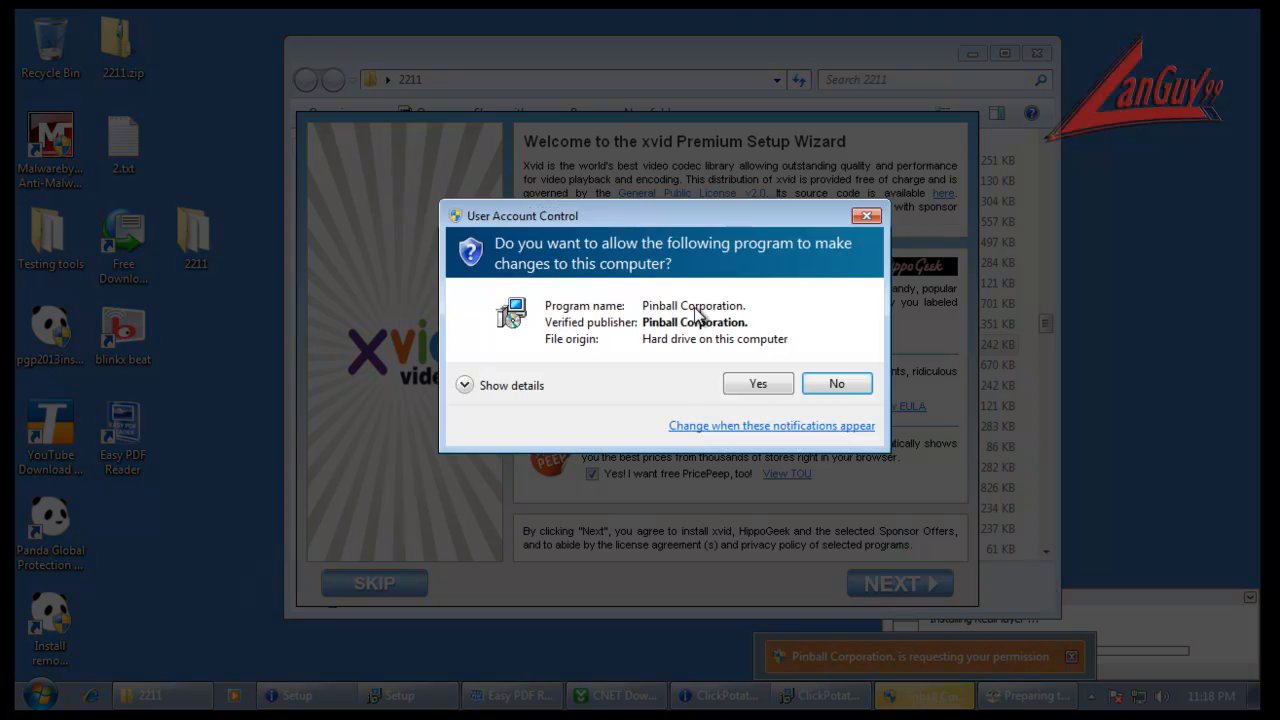
pyautogui.click(755, 384)
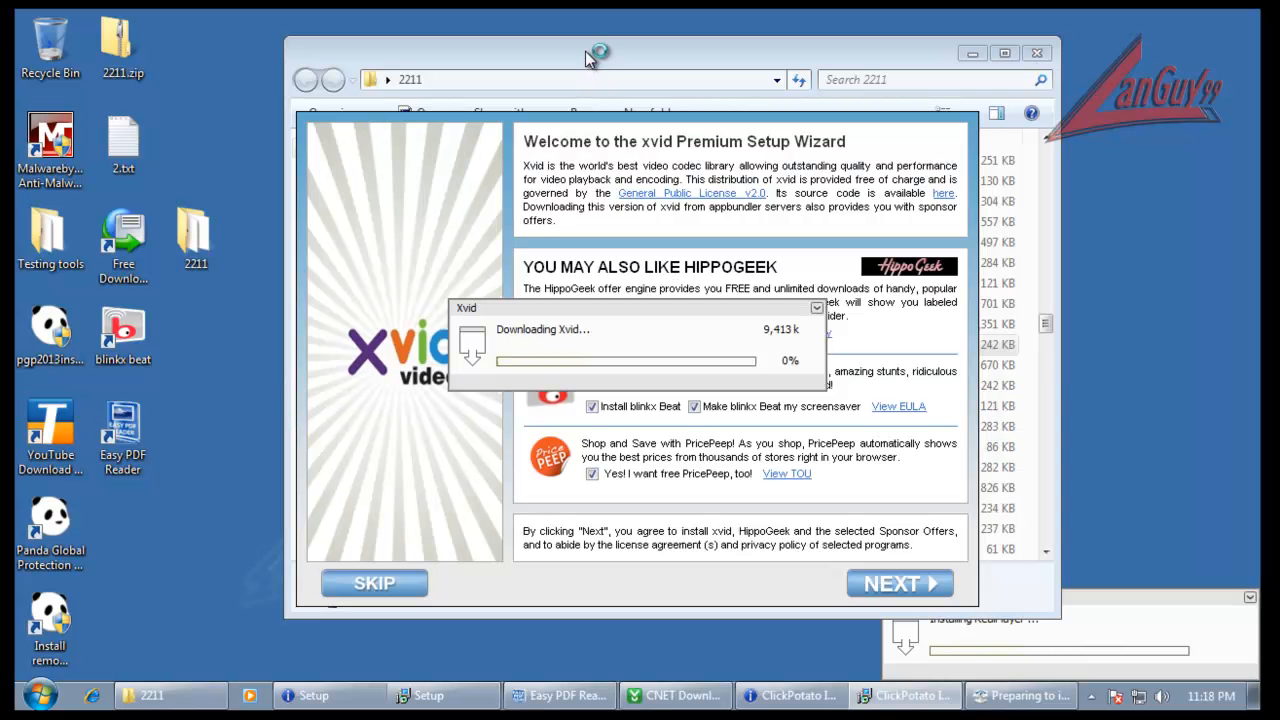
# - Bring the 2211 folder forward and run the 1243.exe sample further down the list
pyautogui.click(585, 51)
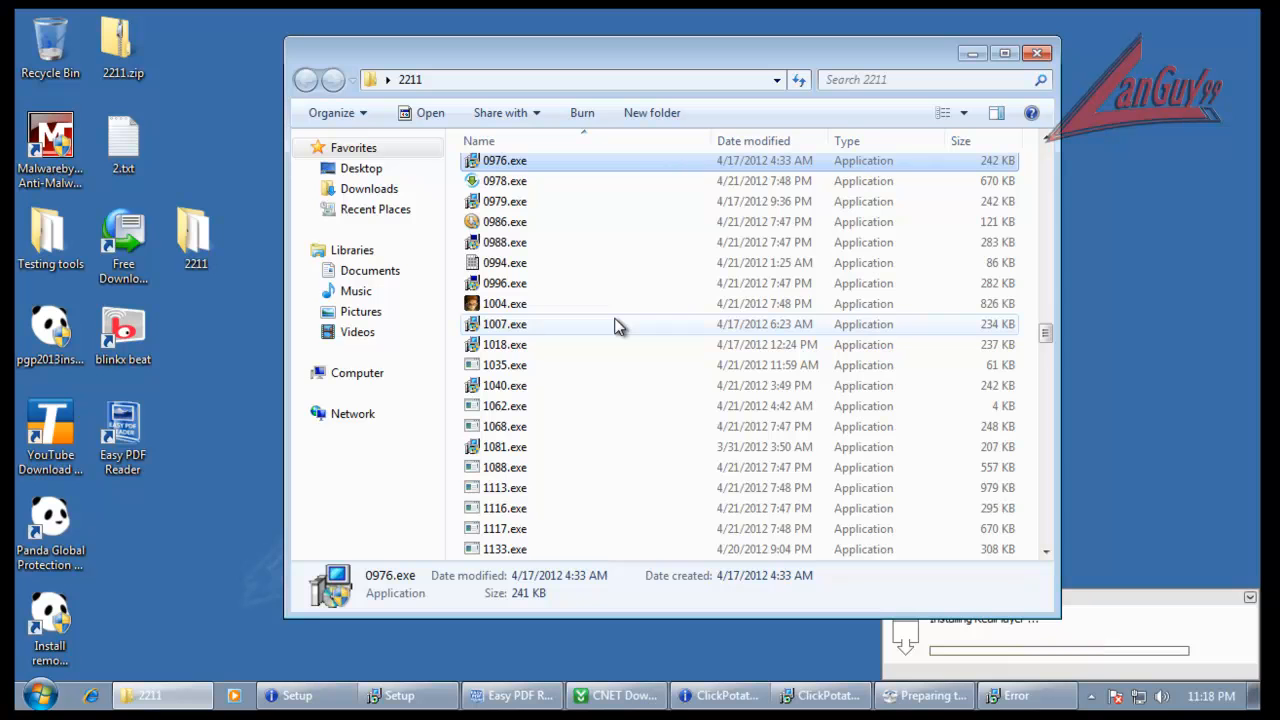
pyautogui.scroll(-8, 617, 326)
pyautogui.scroll(-1, 617, 326)
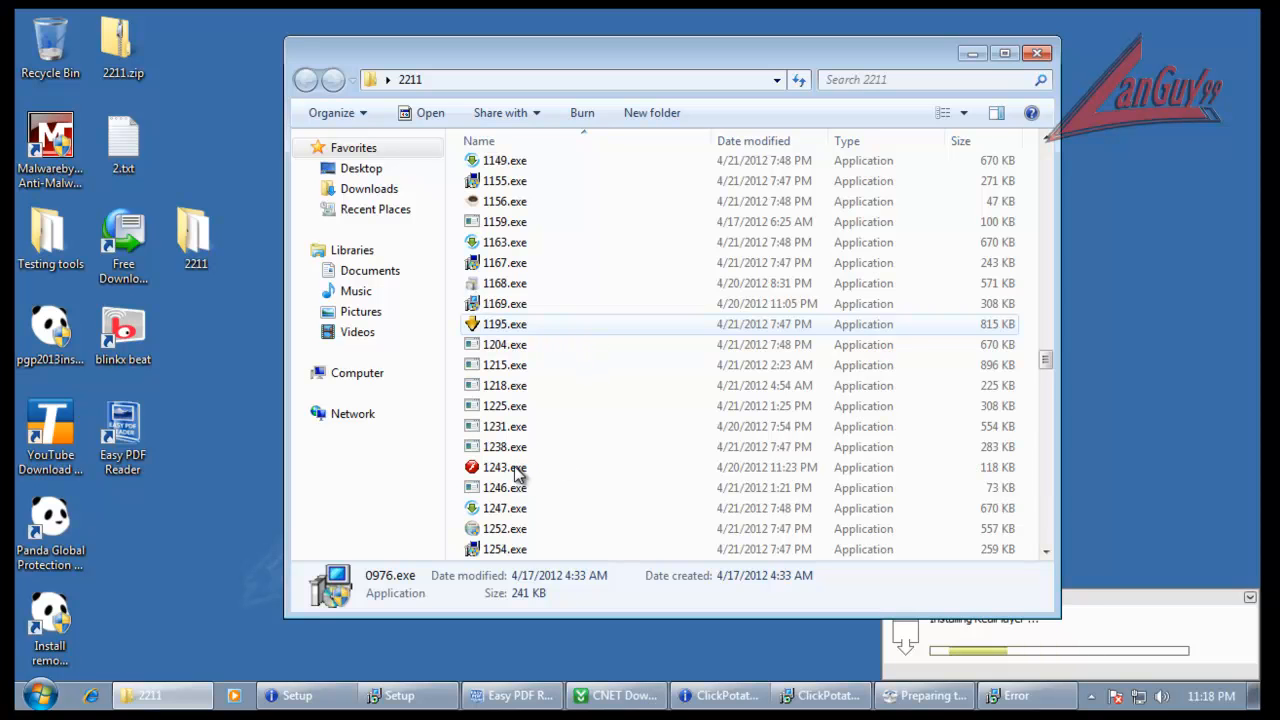
pyautogui.doubleClick(517, 470)
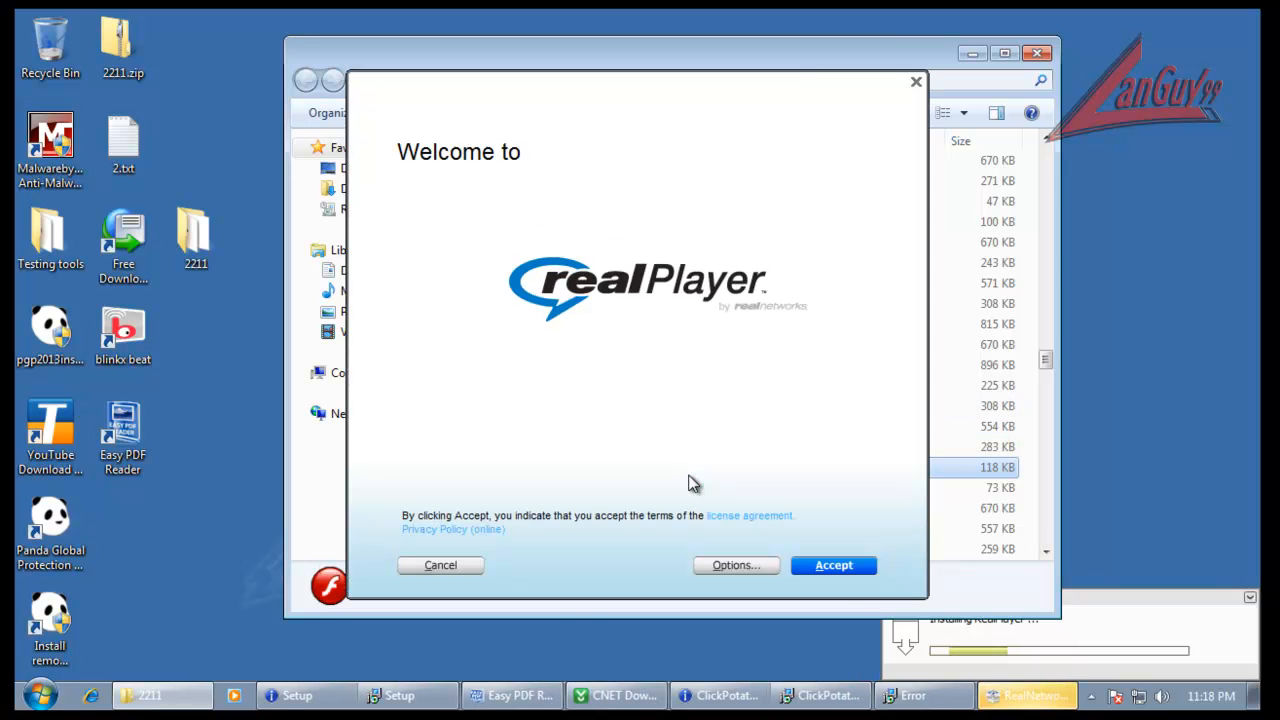
# - Accept the RealPlayer license terms and start its installation with Google Toolbar for Internet Explorer included
pyautogui.click(840, 566)
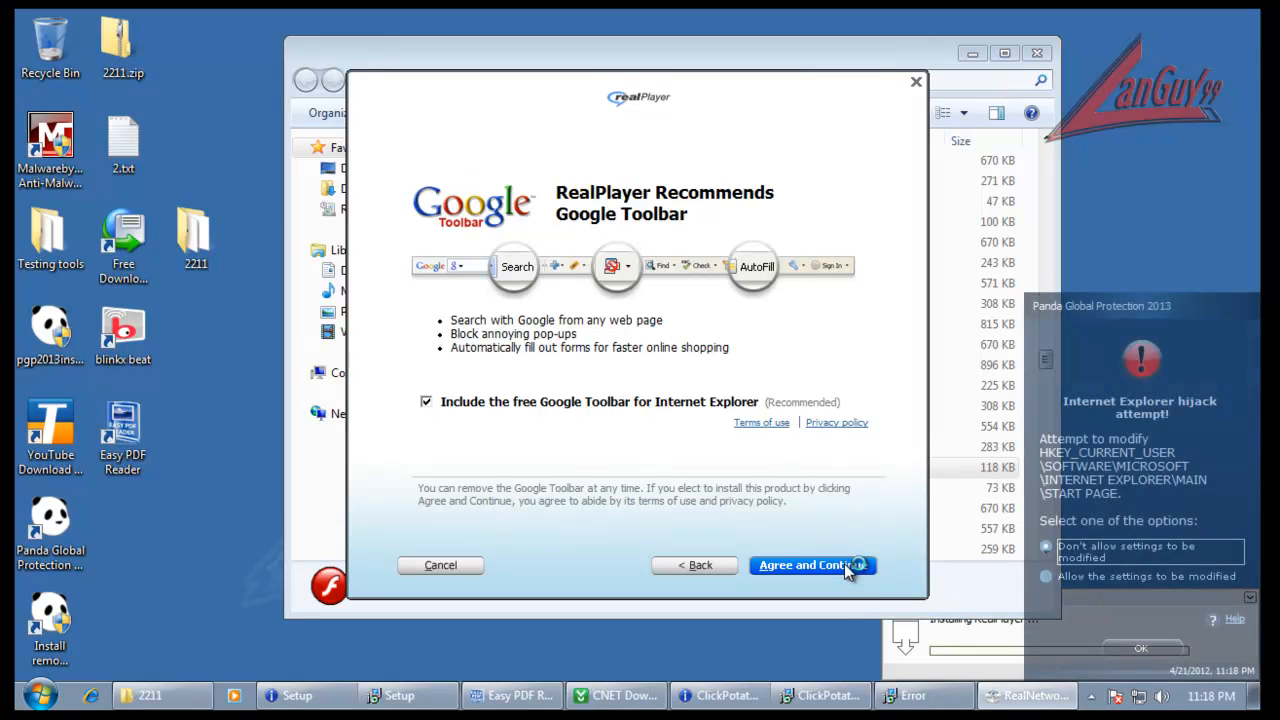
pyautogui.click(844, 563)
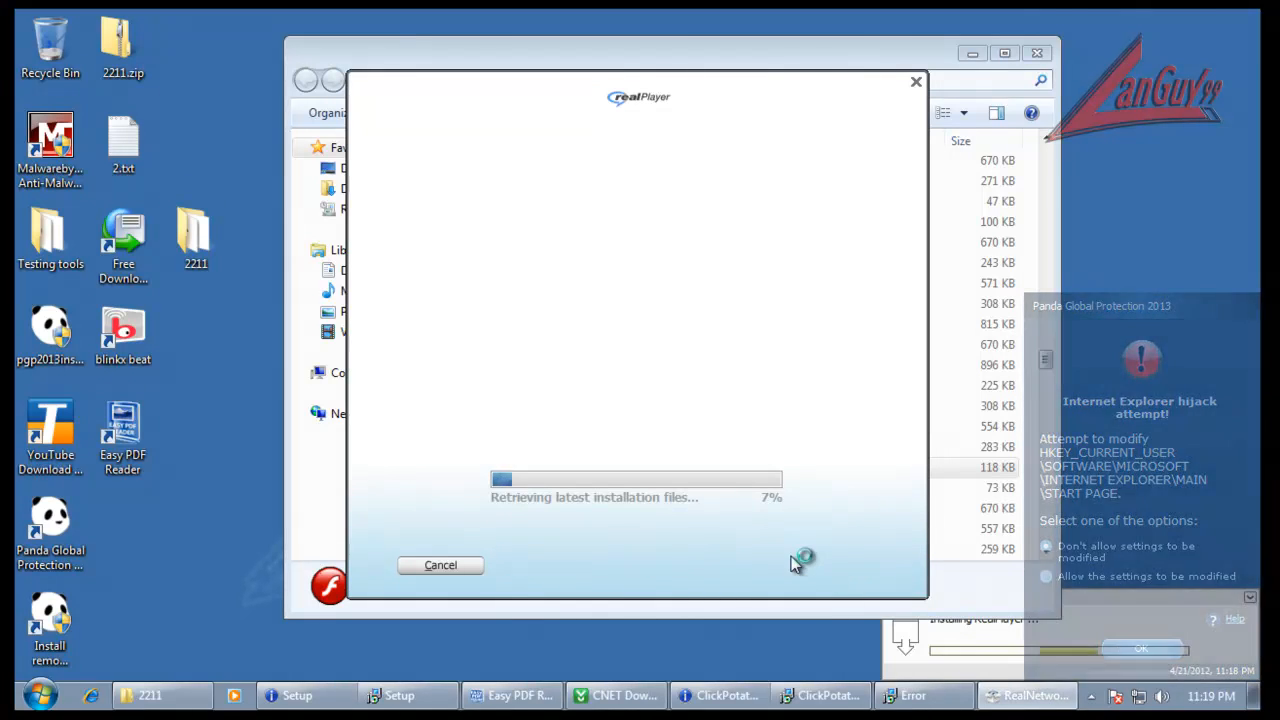
# - Return to the 2211 folder, dismissing the previous-install error and briefly checking the RealPlayer installer
pyautogui.click(871, 50)
pyautogui.scroll(-8, 817, 372)
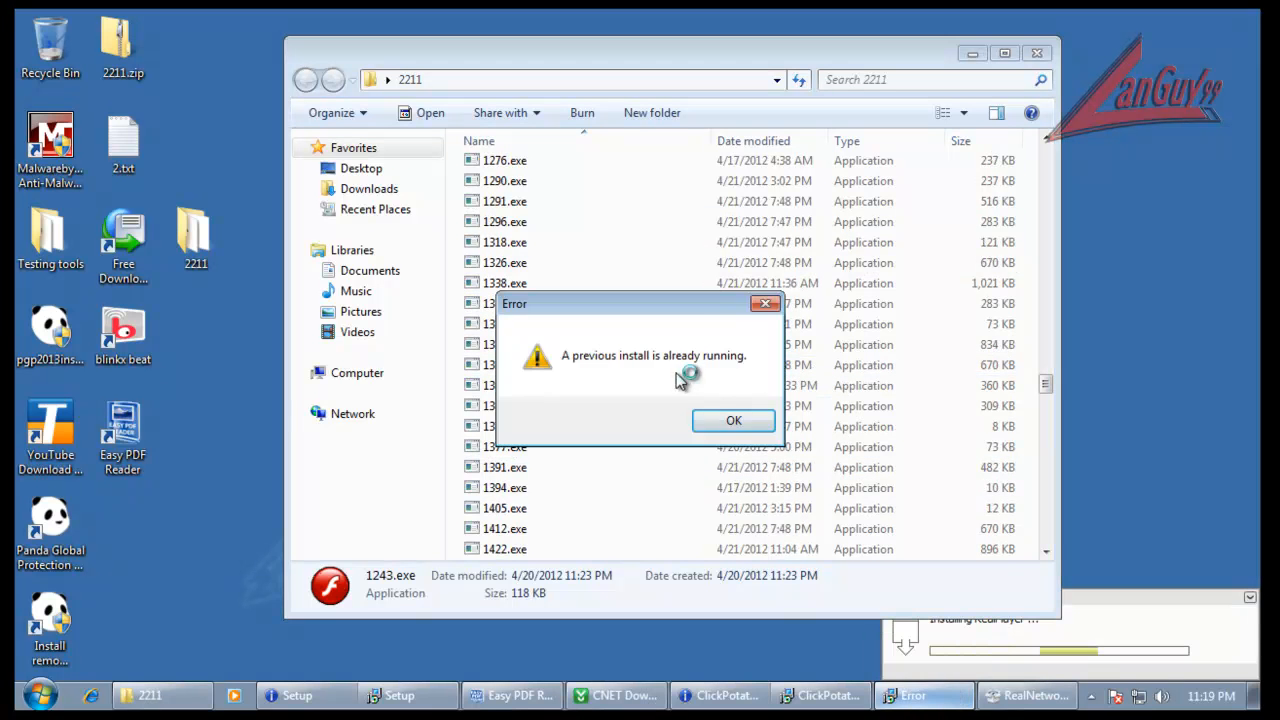
pyautogui.click(733, 420)
pyautogui.click(1008, 697)
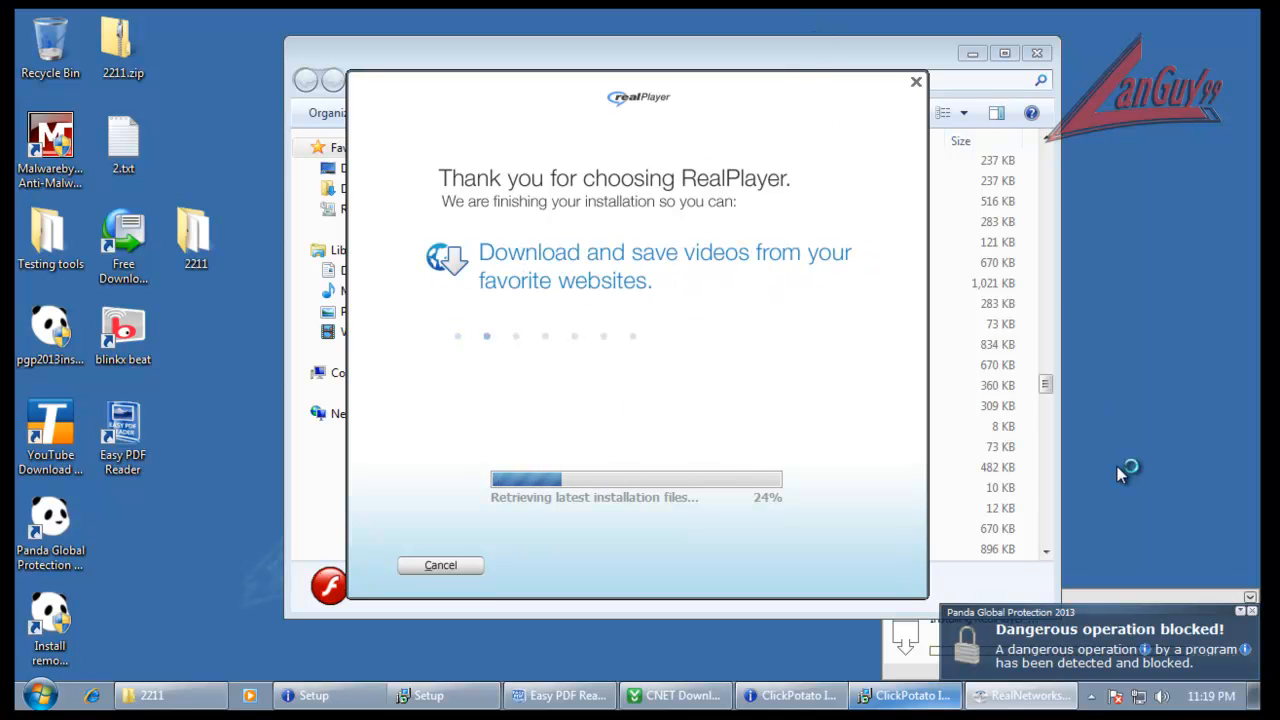
pyautogui.click(1020, 695)
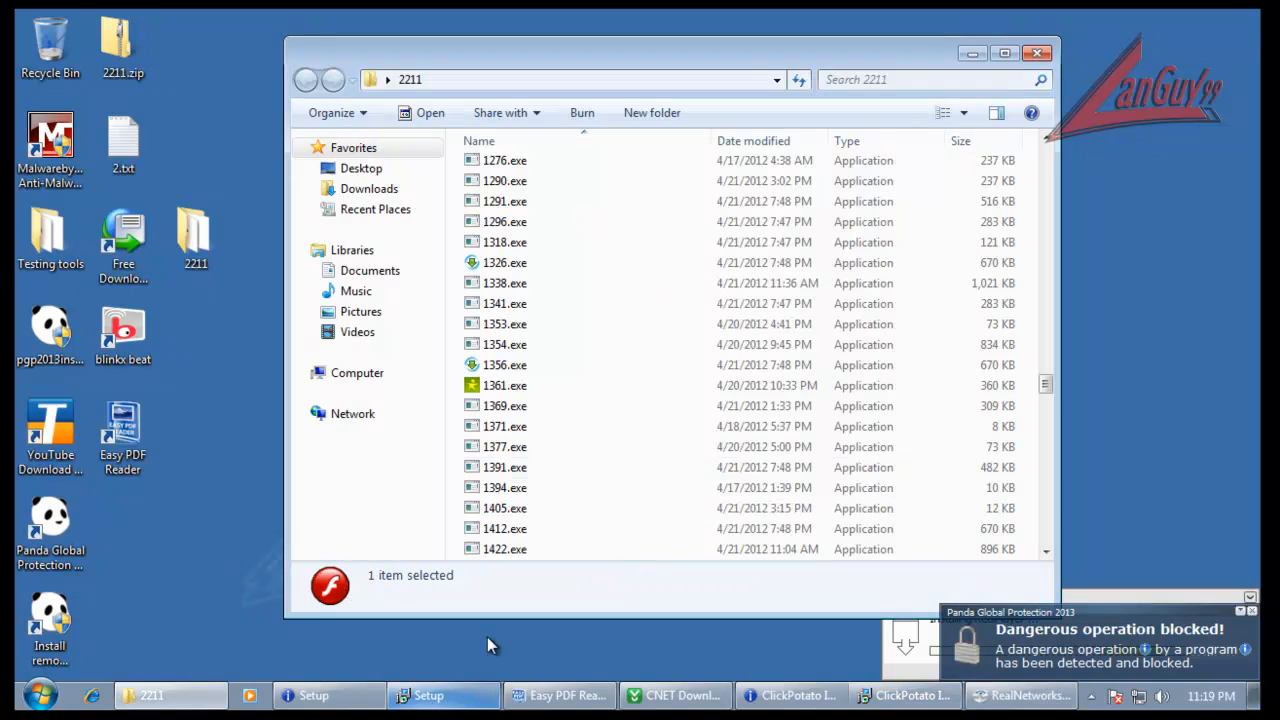
# - Run the 1540.exe and 1797.exe samples from further down the 2211 folder, and close the folder window
pyautogui.scroll(-7, 527, 480)
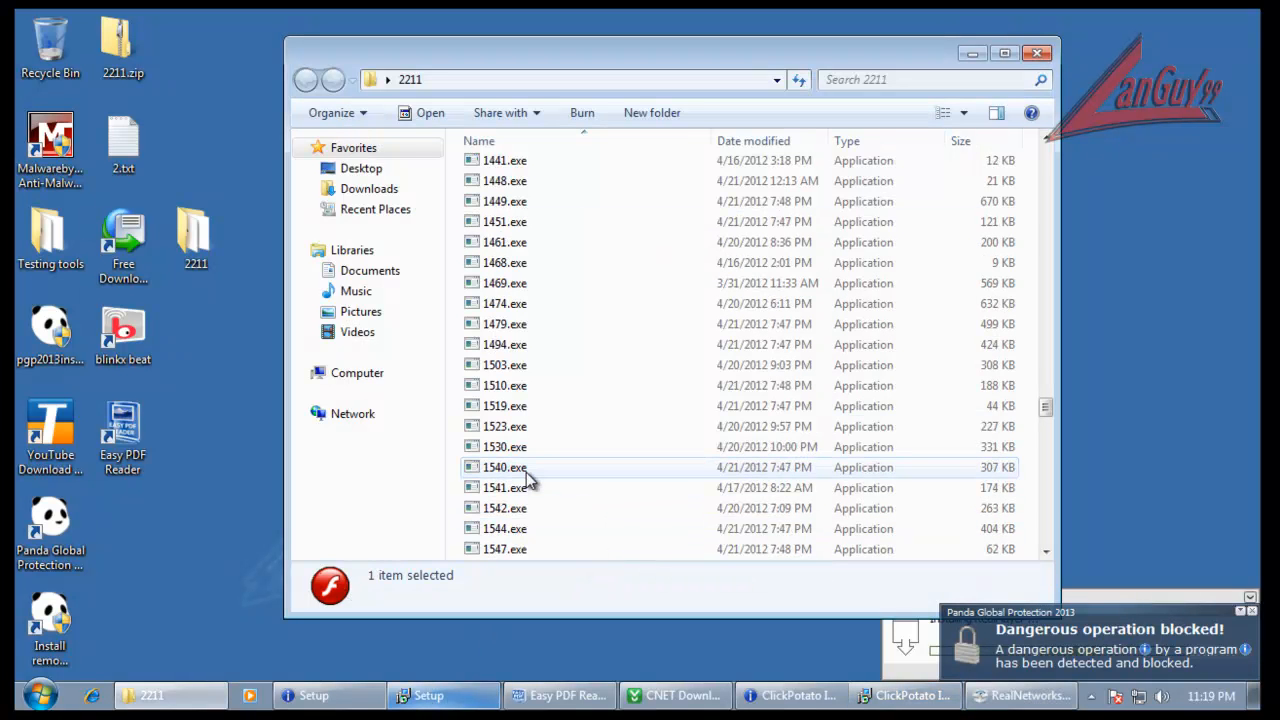
pyautogui.doubleClick(510, 469)
pyautogui.scroll(-5, 530, 462)
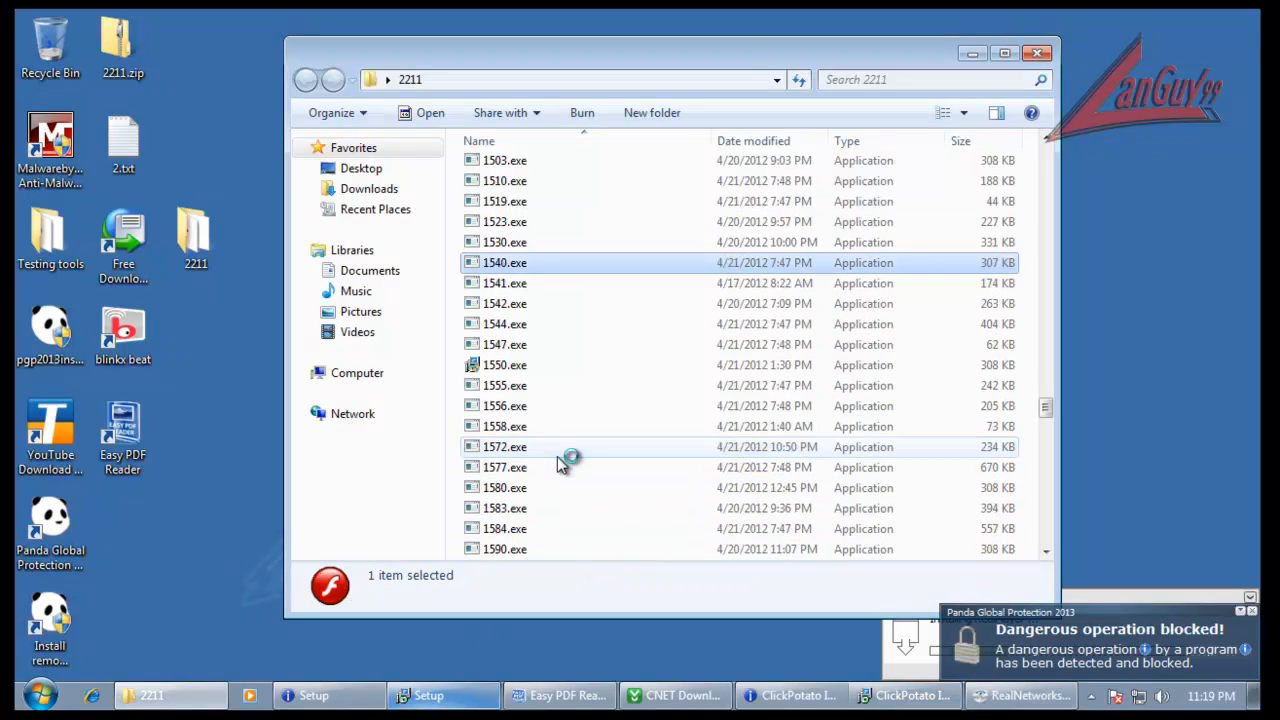
pyautogui.scroll(-10, 560, 462)
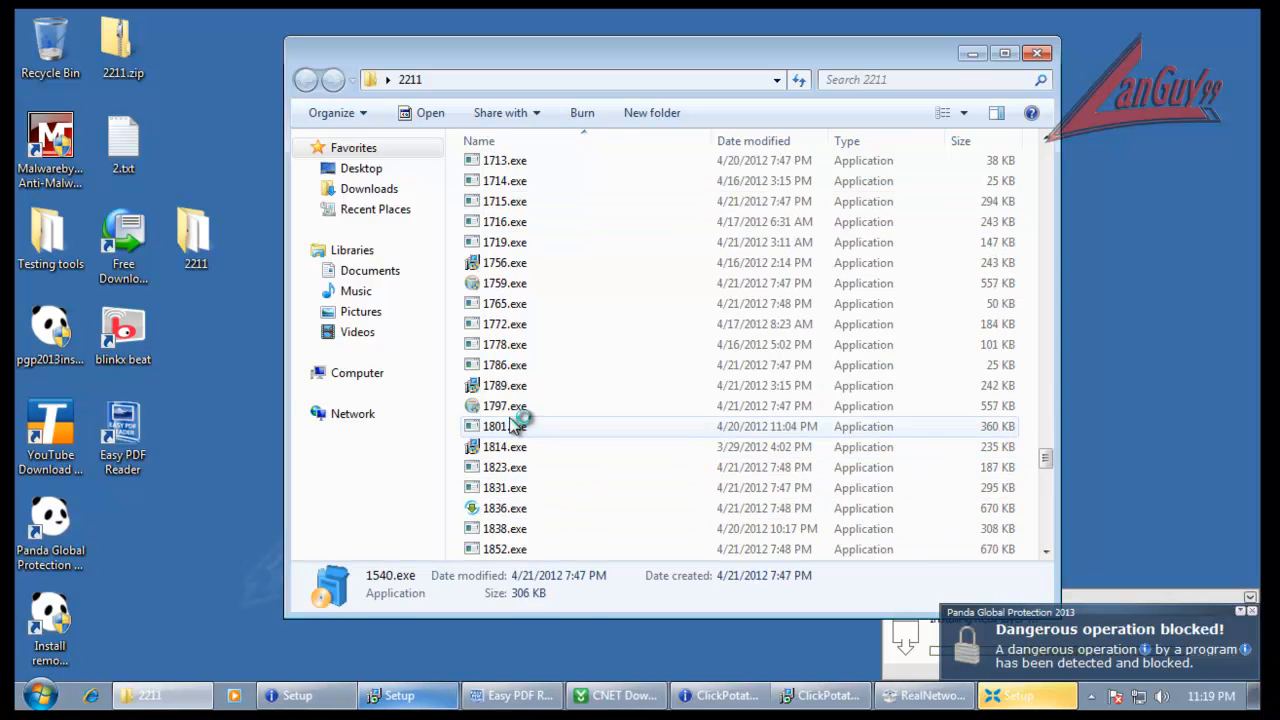
pyautogui.doubleClick(507, 410)
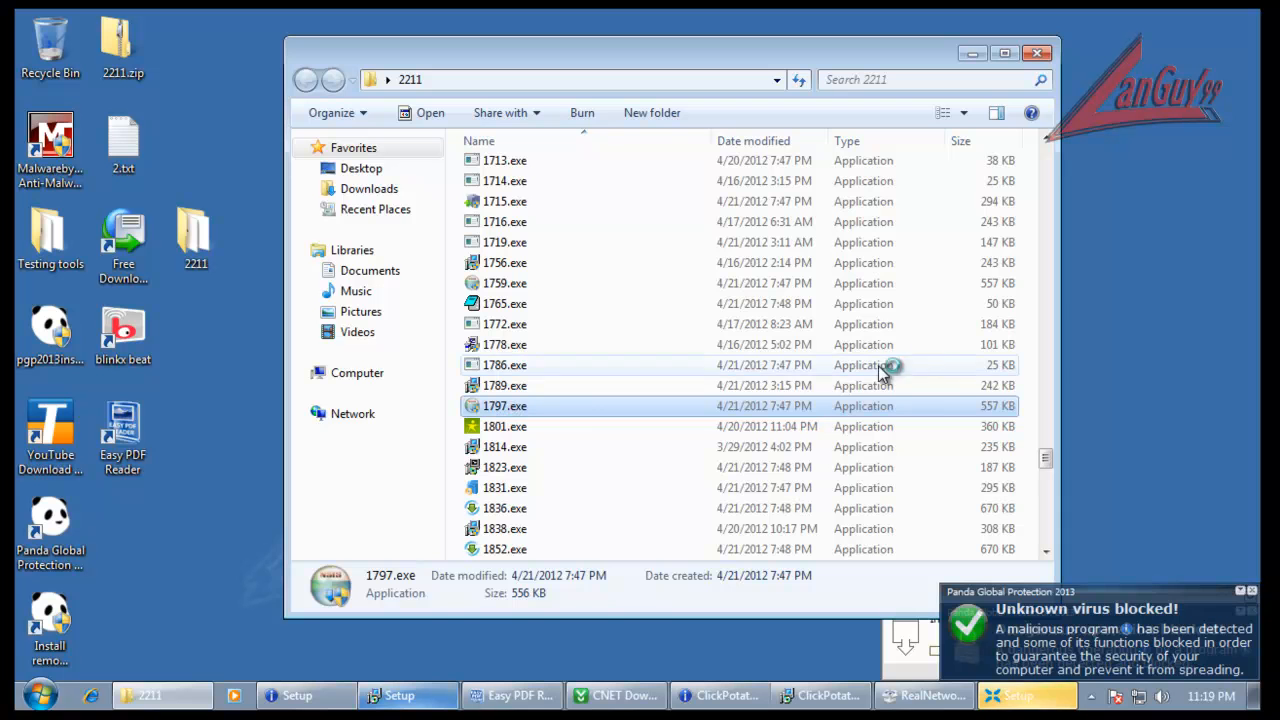
pyautogui.click(1036, 53)
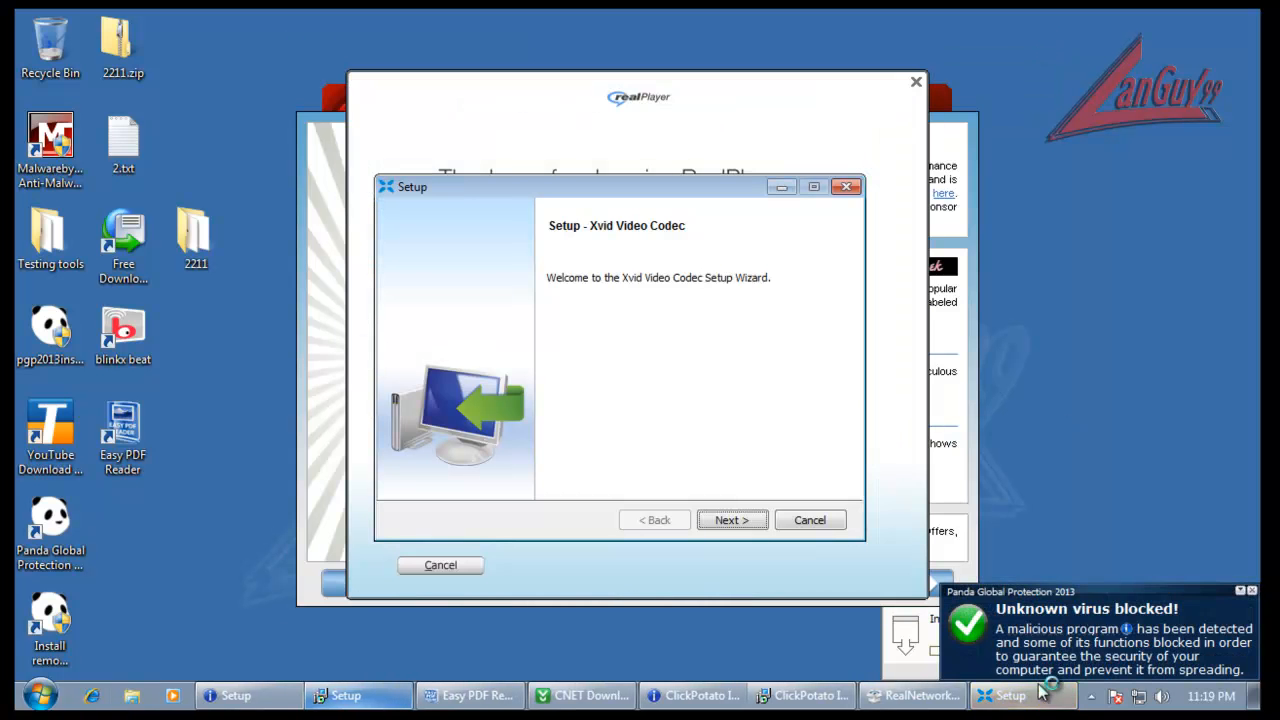
# - Advance the Xvid Video Codec setup to its license agreement and block the attempted Internet Explorer start page change
pyautogui.click(737, 522)
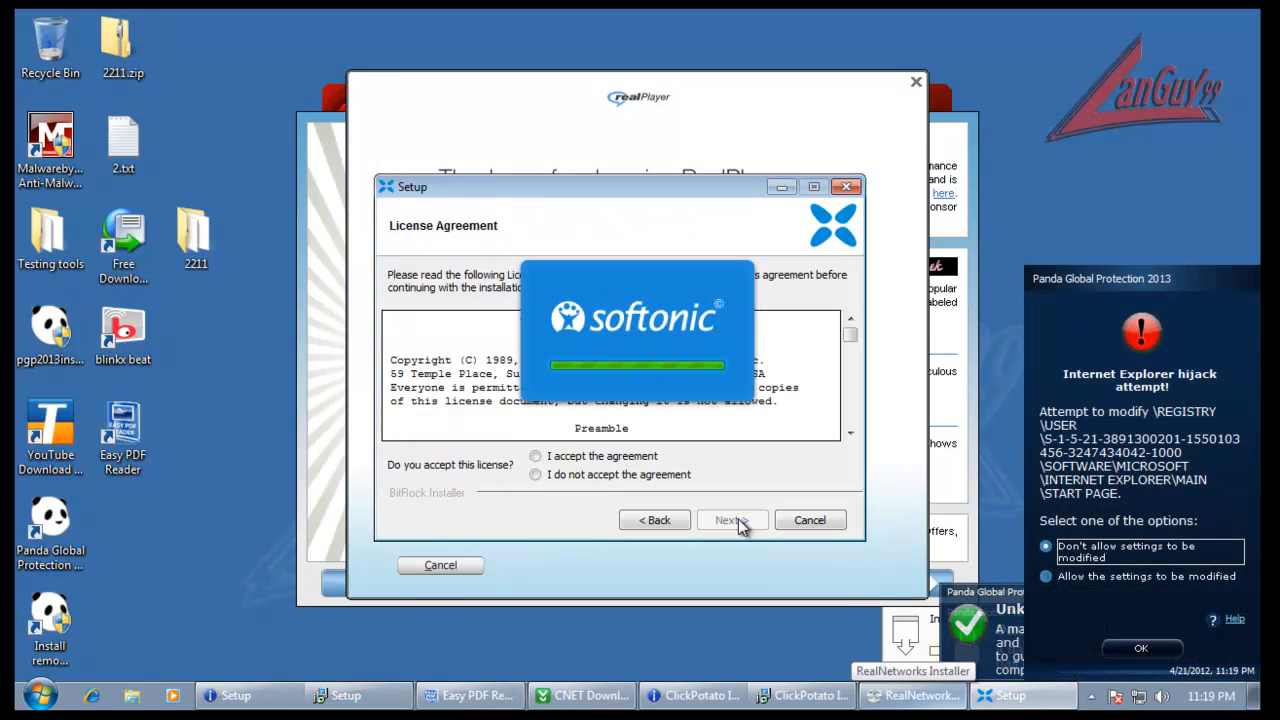
pyautogui.click(1140, 648)
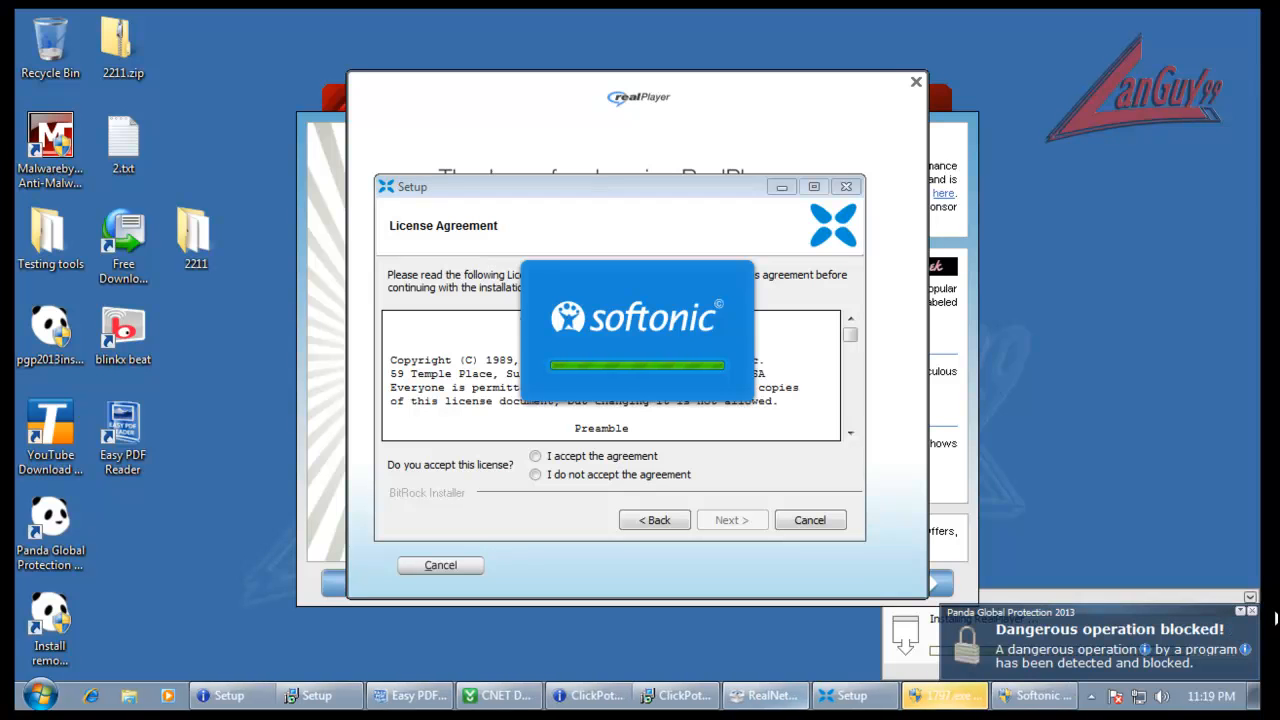
# - Permit 1797.exe from Inffinity Internet and Softonic Downloader to make changes to the computer
pyautogui.click(958, 702)
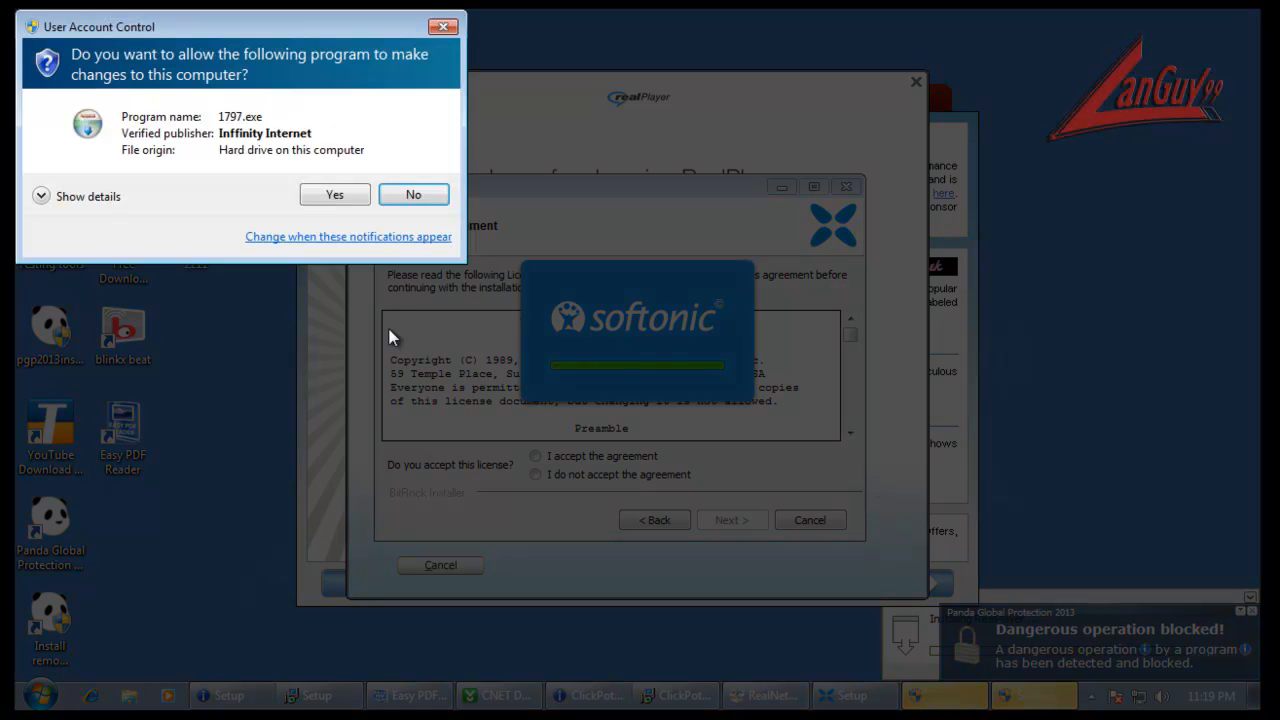
pyautogui.click(357, 197)
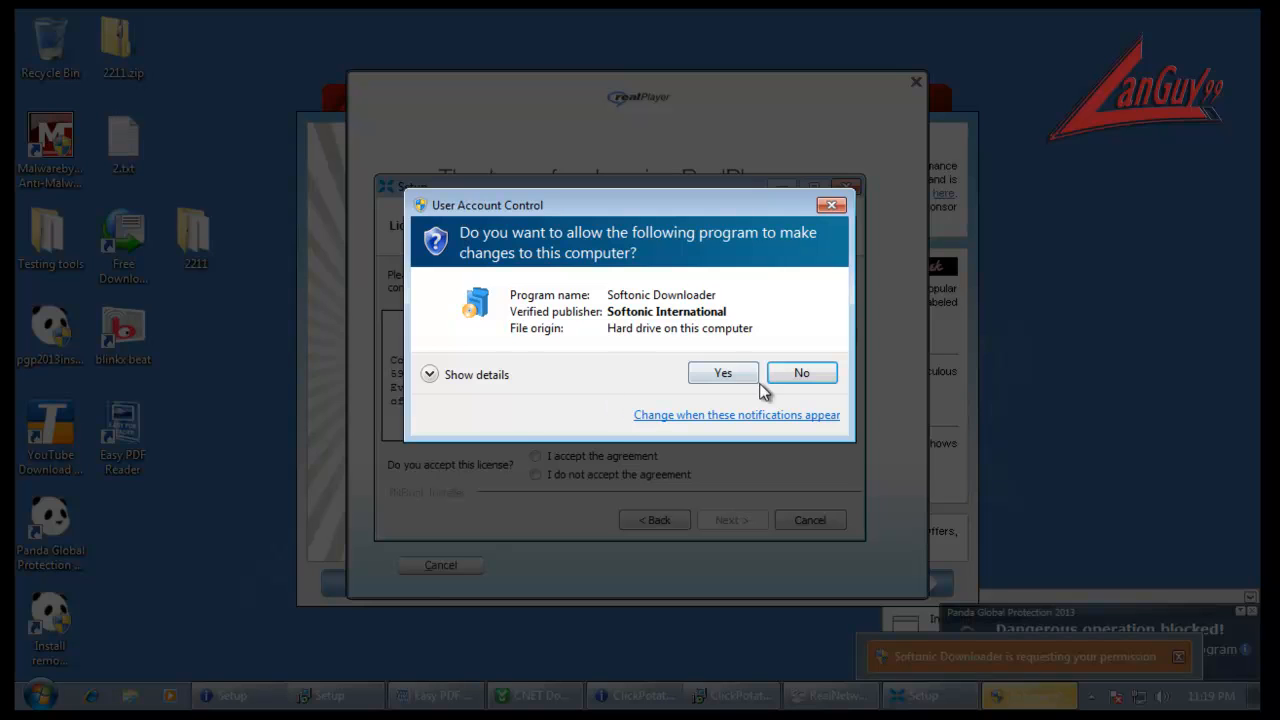
pyautogui.click(752, 376)
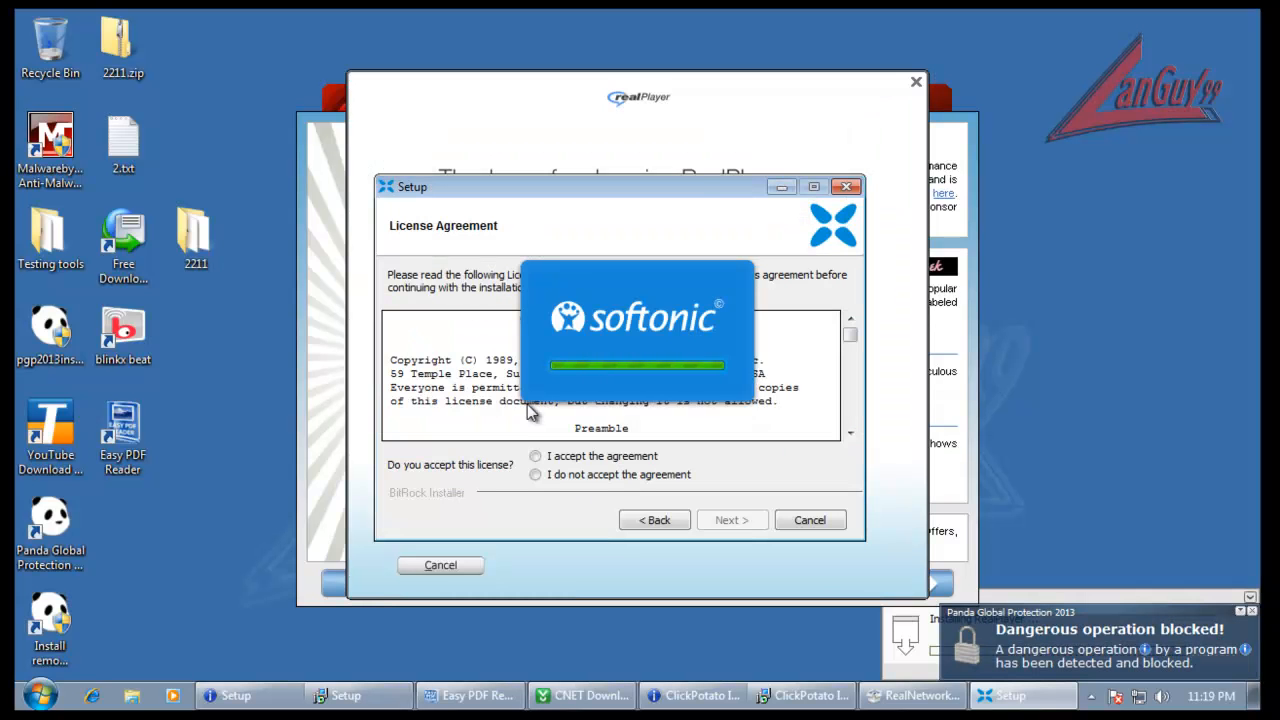
# - Accept the Xvid Video Codec license agreement and proceed through the wizard to start the installation
pyautogui.click(623, 457)
pyautogui.click(736, 521)
pyautogui.click(740, 522)
pyautogui.click(740, 522)
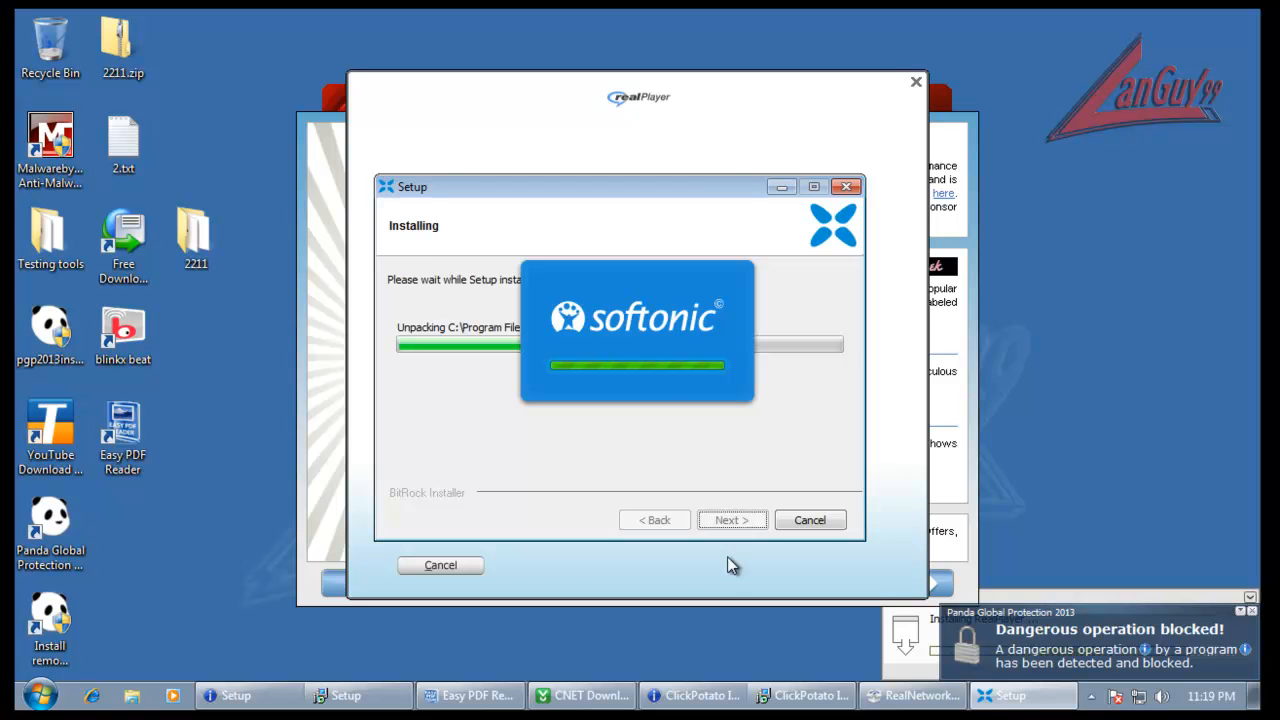
# - Finish the Easy PDF Reader setup and open the downloaded Angry Cat file from the CNET Download.com installer
pyautogui.click(948, 470)
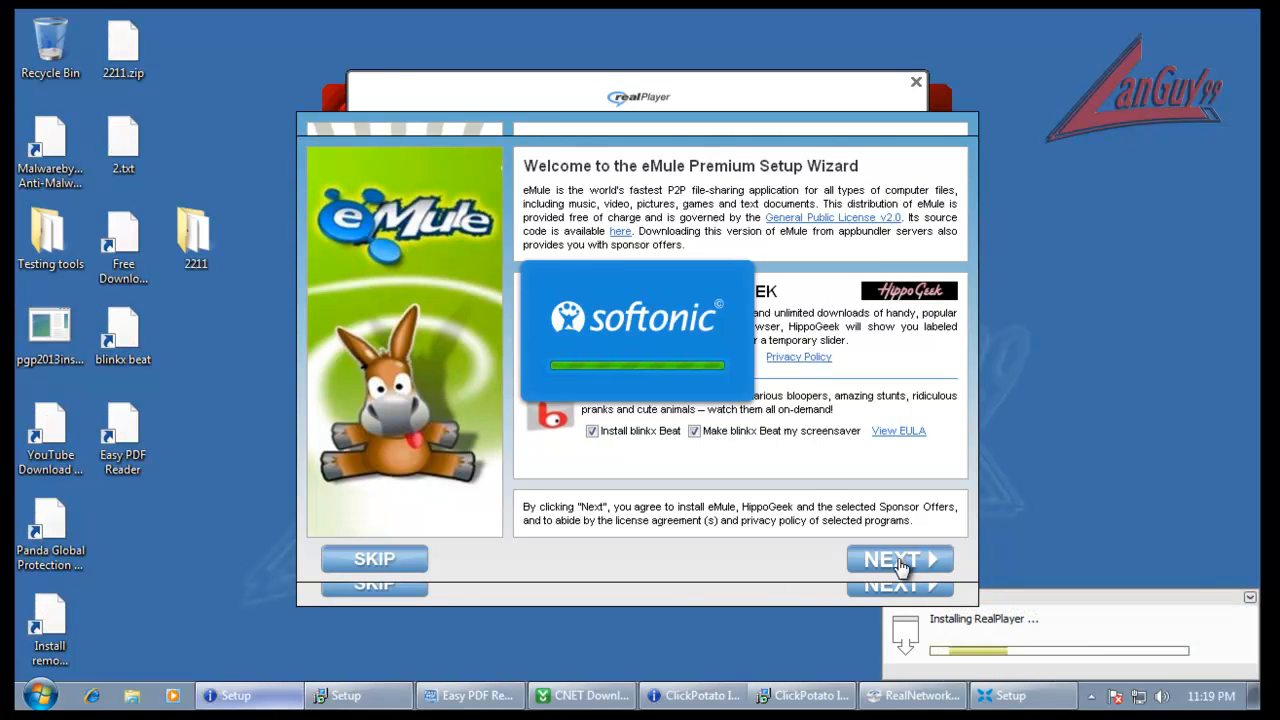
pyautogui.click(468, 696)
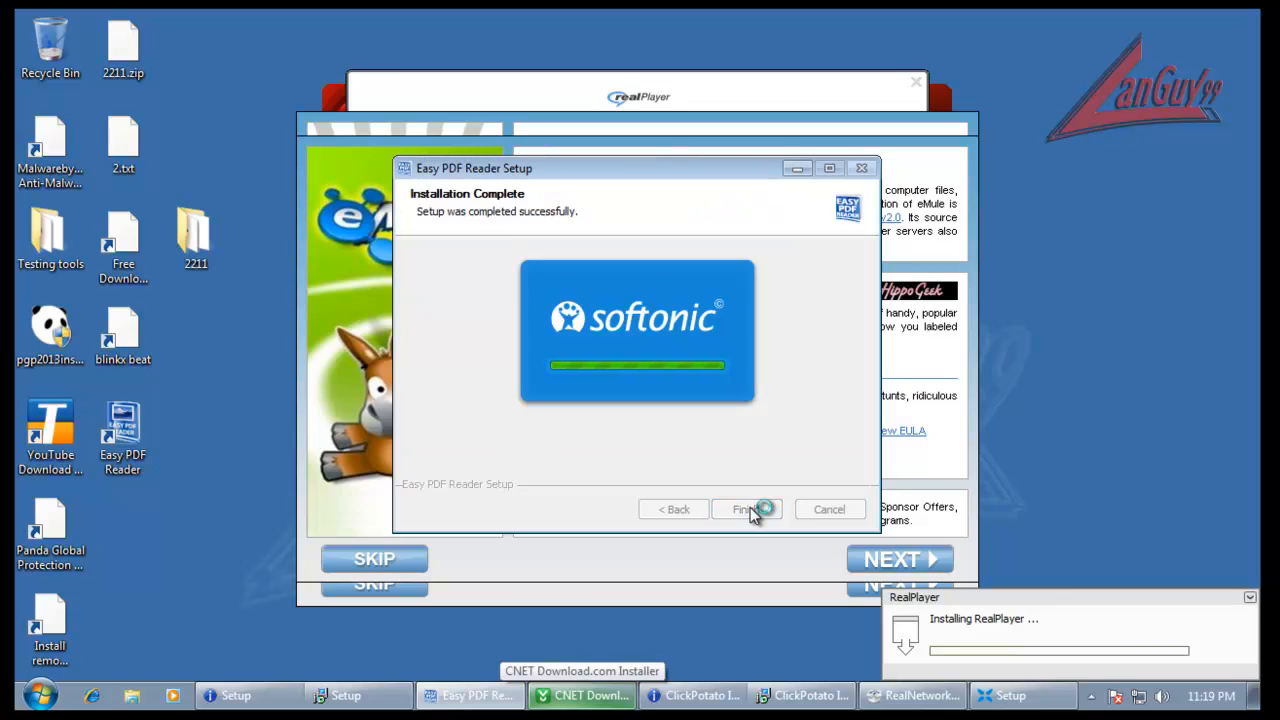
pyautogui.click(583, 695)
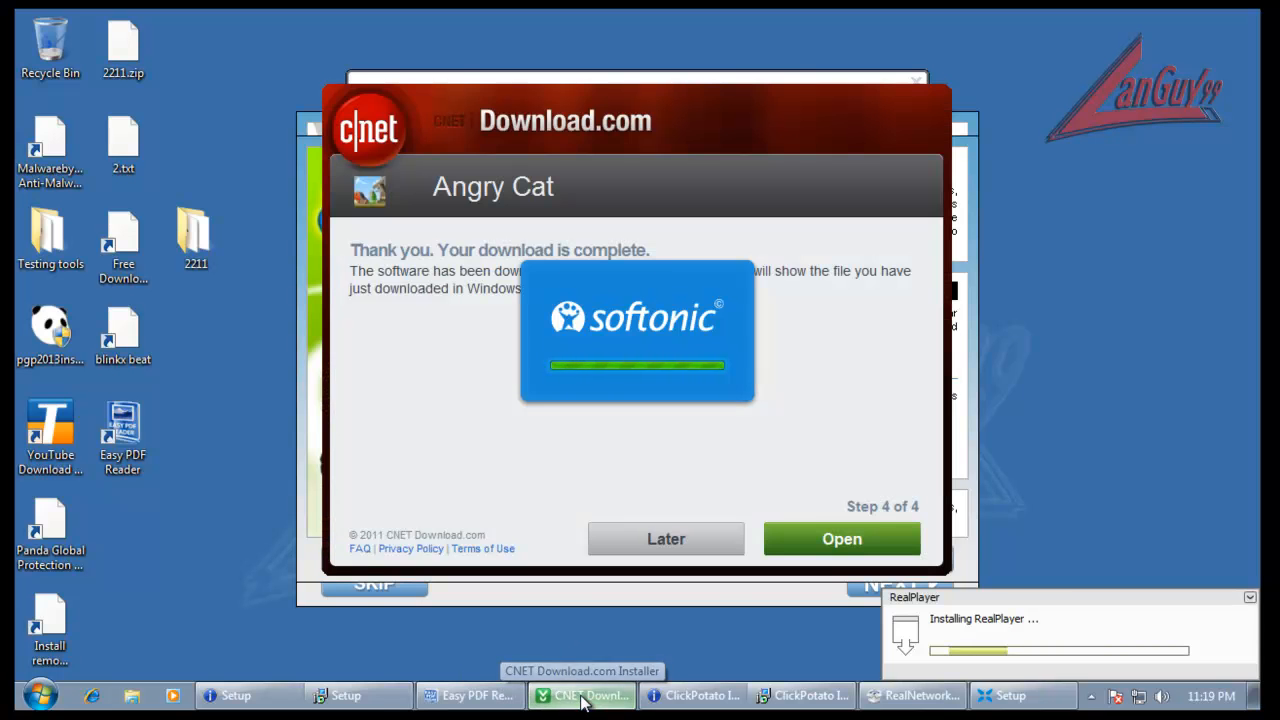
pyautogui.click(827, 543)
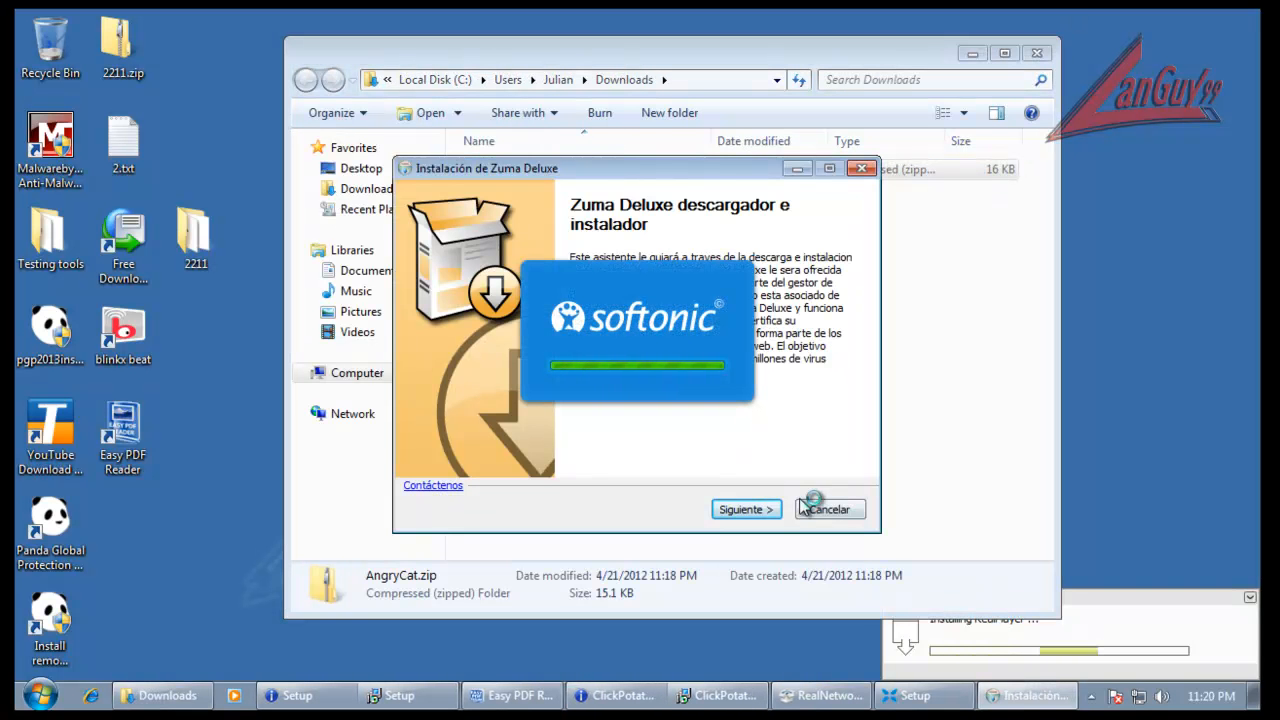
# - Proceed through the Zuma Deluxe setup wizard to start its installation, and close the Downloads folder window
pyautogui.click(745, 509)
pyautogui.click(750, 510)
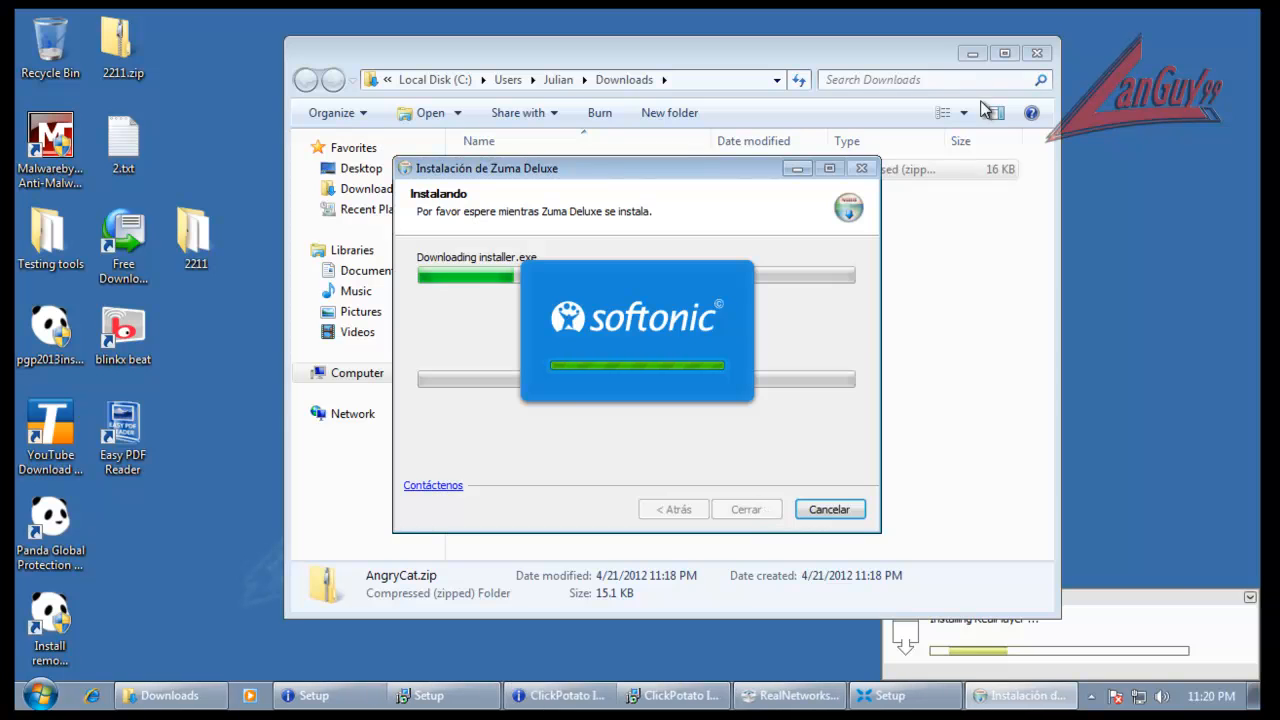
pyautogui.click(1038, 53)
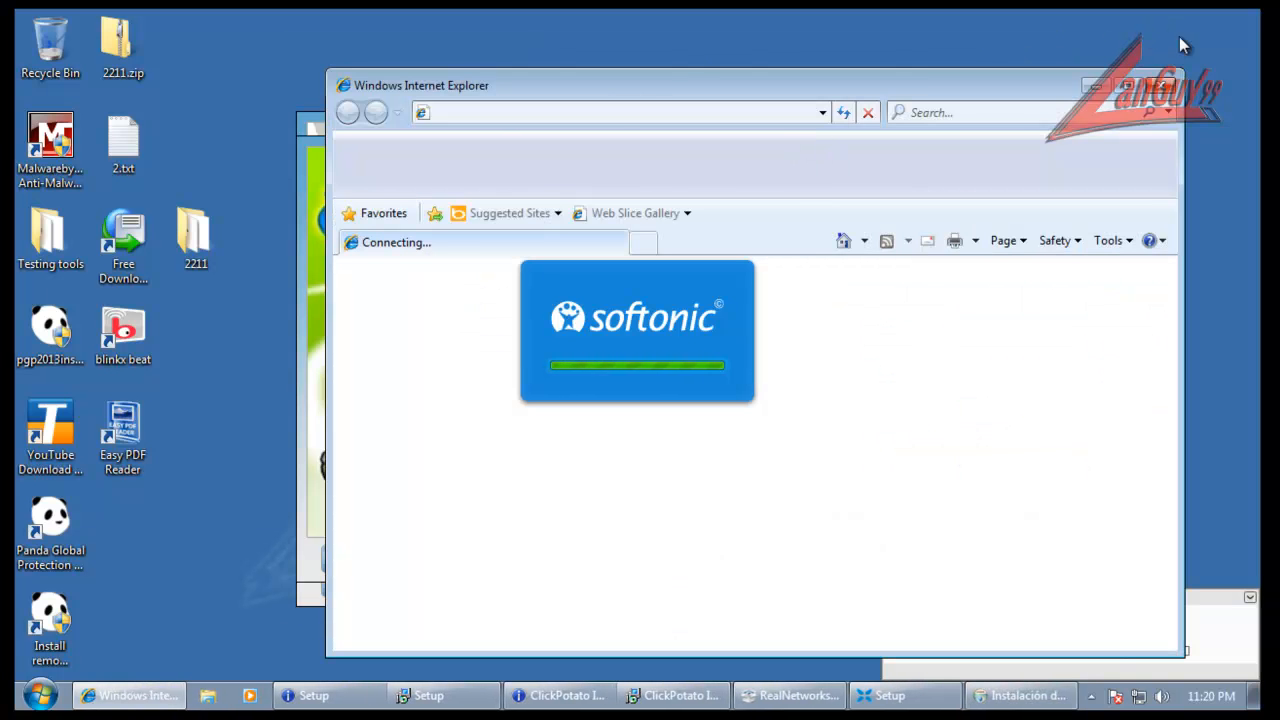
# - Accept the Softonic Downloader license agreement for FIFA 07 and proceed to start the demo download
pyautogui.click(433, 63)
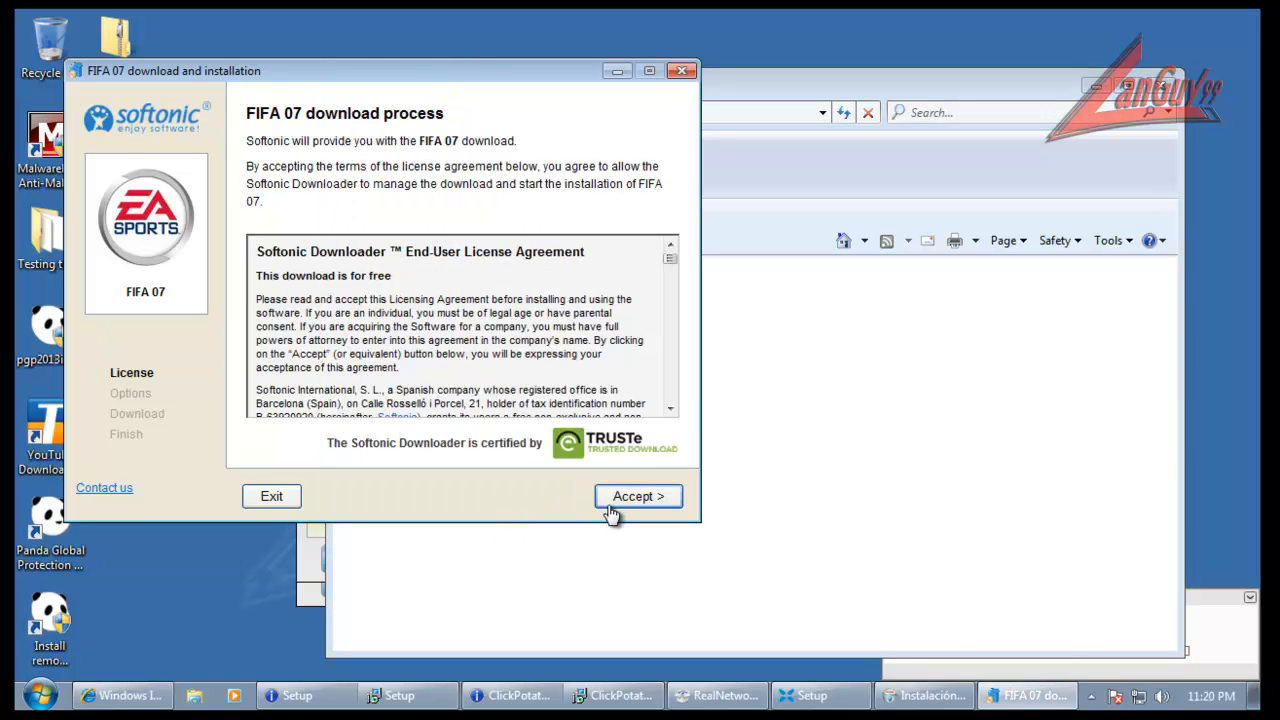
pyautogui.click(612, 505)
pyautogui.click(645, 497)
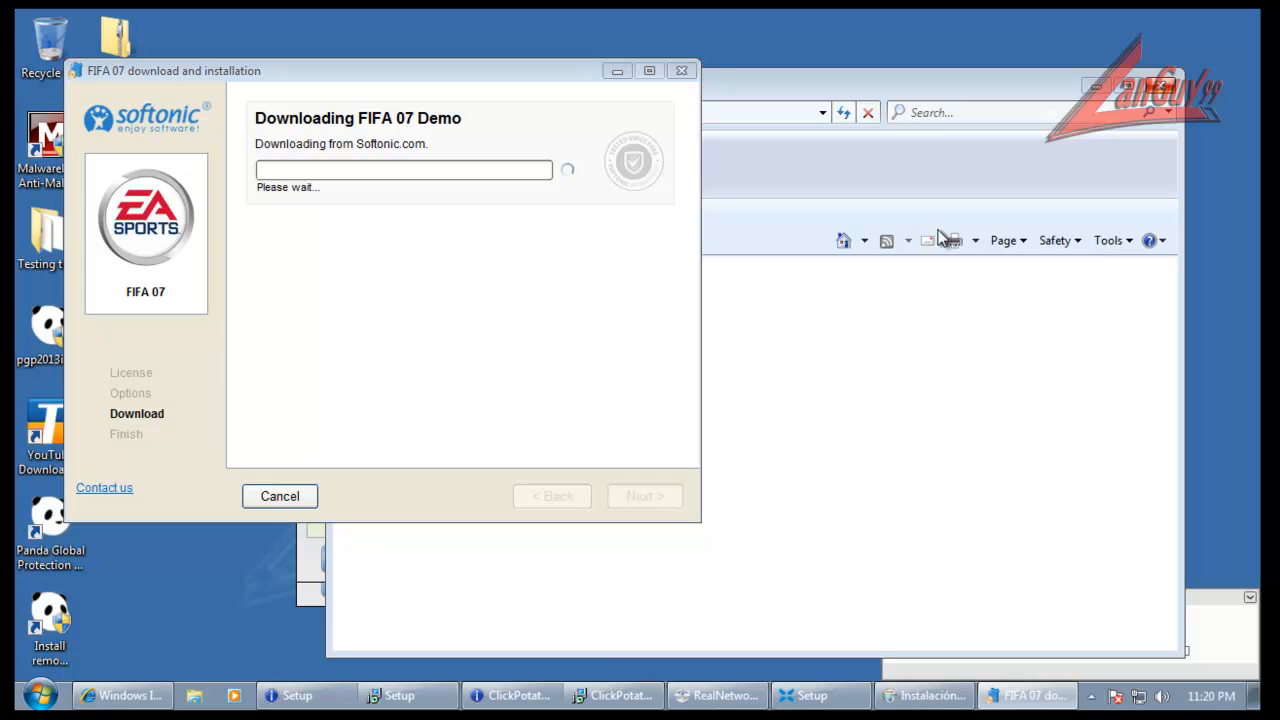
# - Minimize the FIFA 07 download window and continue the eMule Premium setup with blinkx Beat and its screensaver option selected
pyautogui.click(995, 698)
pyautogui.click(930, 698)
pyautogui.click(878, 700)
pyautogui.click(975, 698)
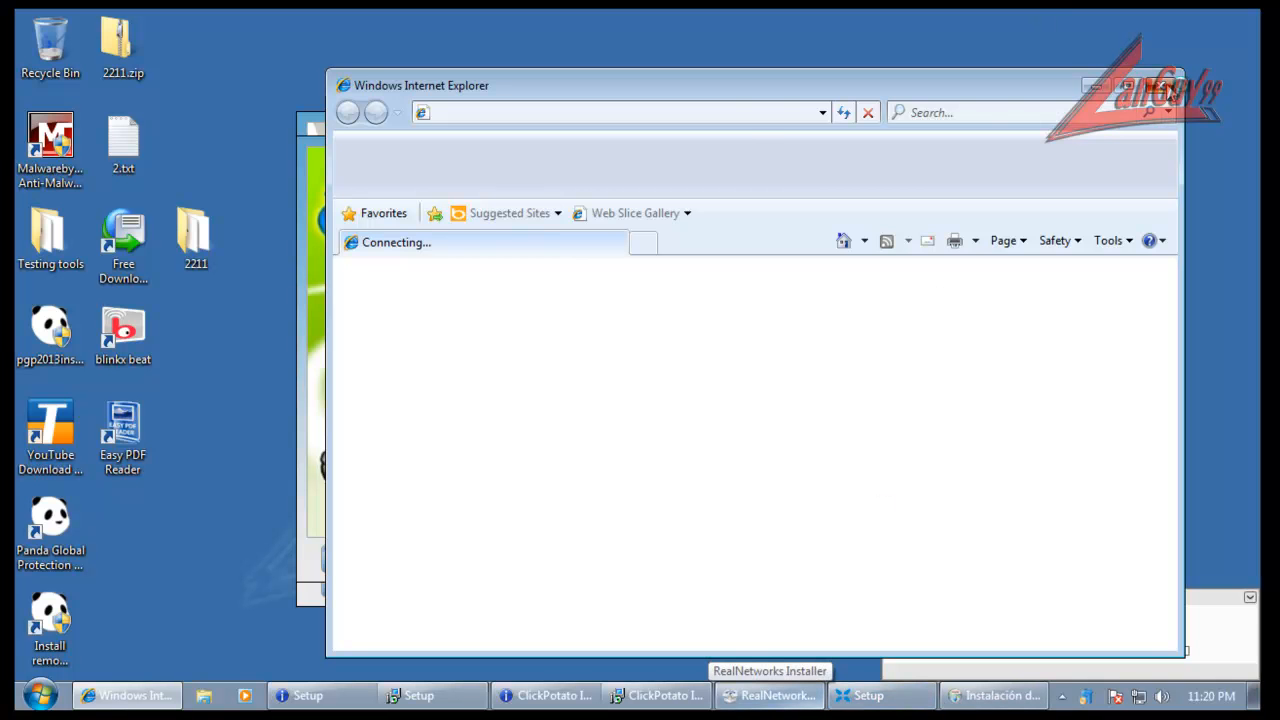
pyautogui.click(322, 353)
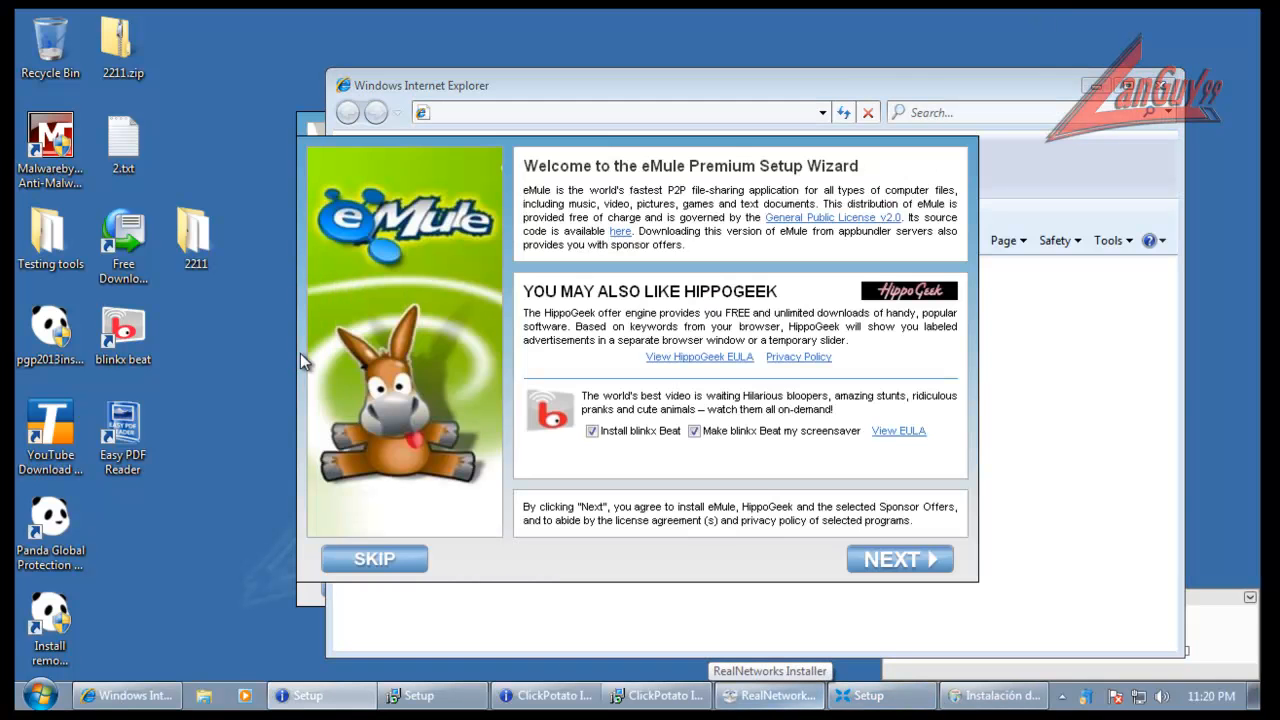
pyautogui.click(893, 562)
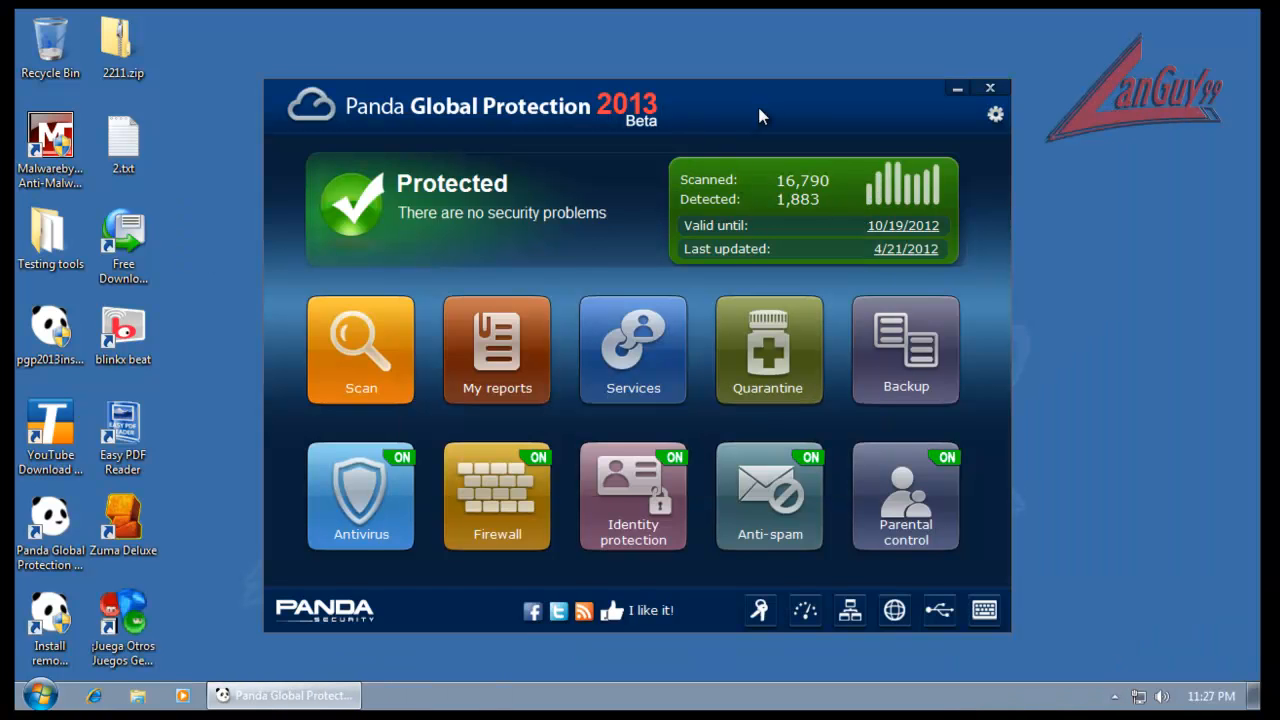
# - Start a full scan of the computer, close the main Panda window and move the scan progress window aside
pyautogui.moveTo(750, 93); pyautogui.dragTo(809, 82)
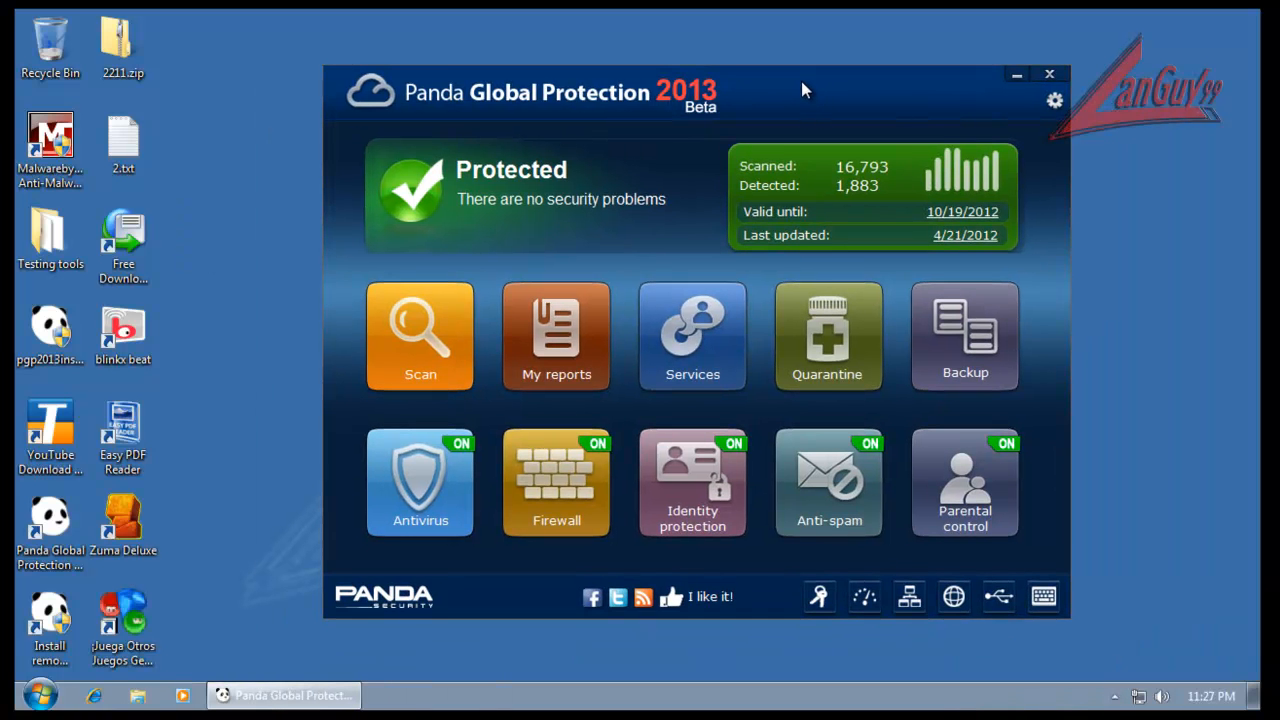
pyautogui.click(454, 348)
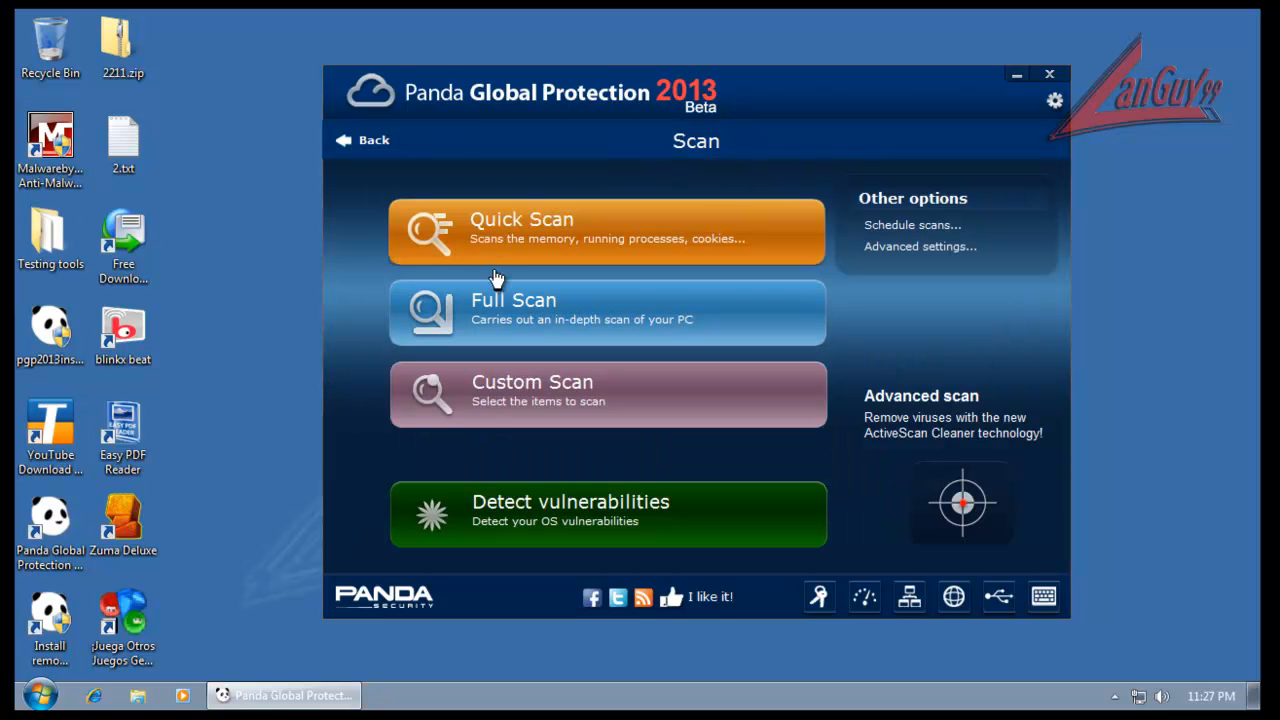
pyautogui.click(549, 318)
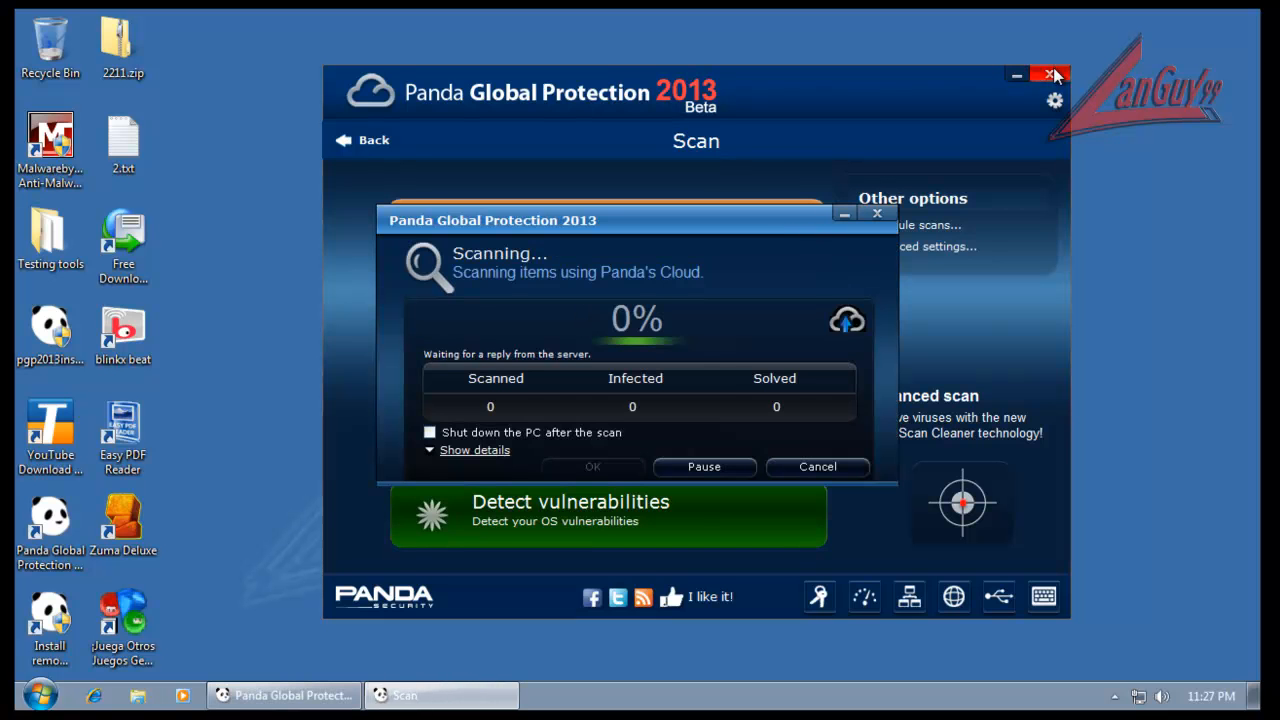
pyautogui.click(1050, 73)
pyautogui.moveTo(689, 228); pyautogui.dragTo(571, 88)
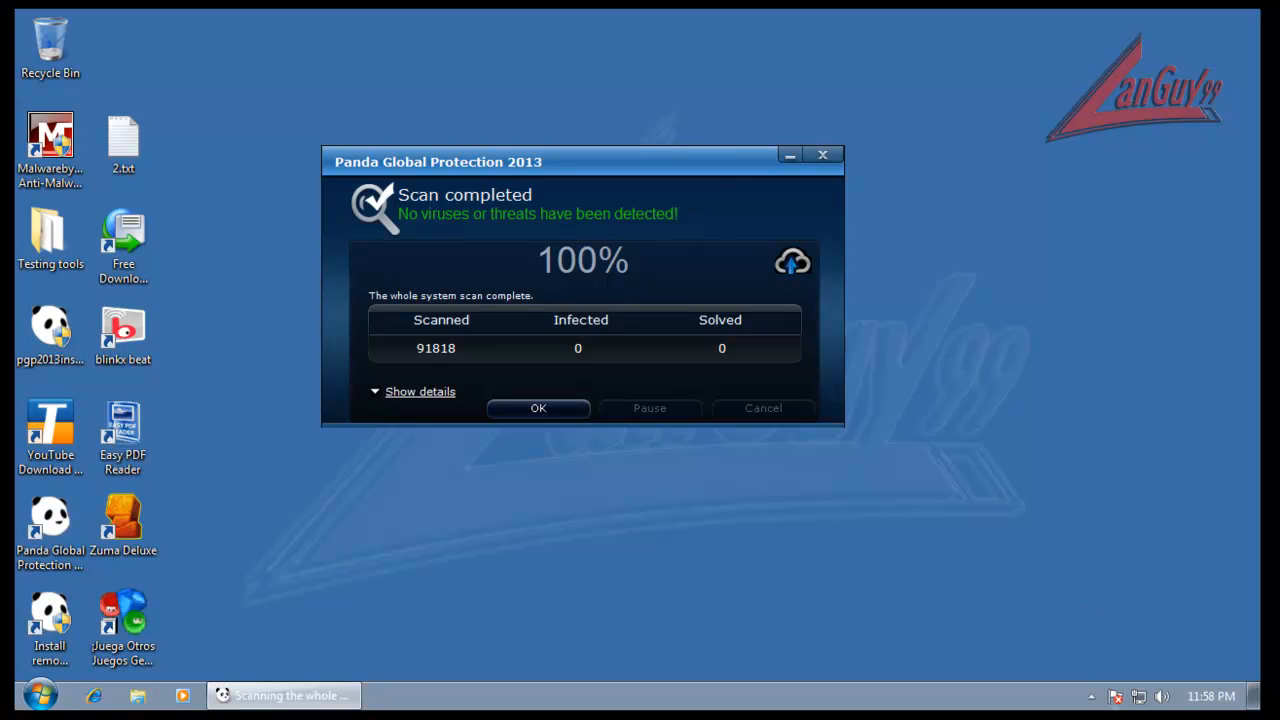
# - Close the completed scan window and turn off Panda Global Protection's automatic protection
pyautogui.click(1091, 697)
pyautogui.click(1121, 617)
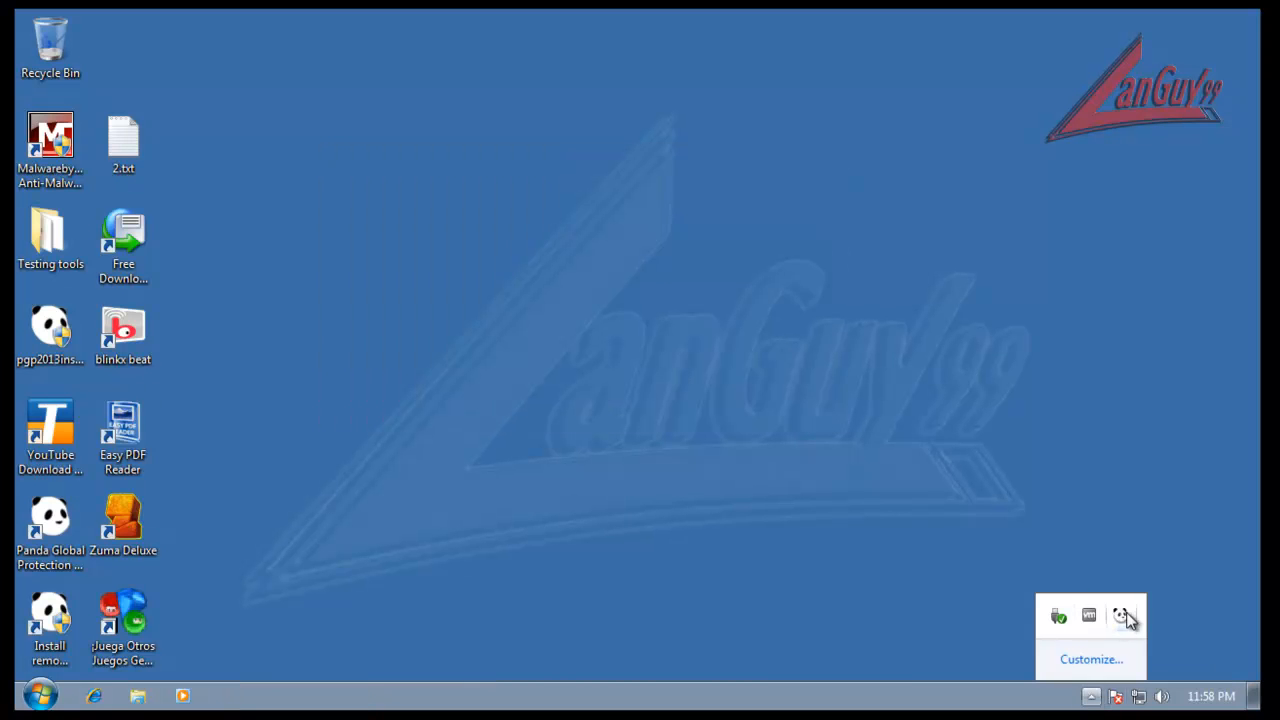
pyautogui.rightClick(1137, 611)
pyautogui.click(1100, 601)
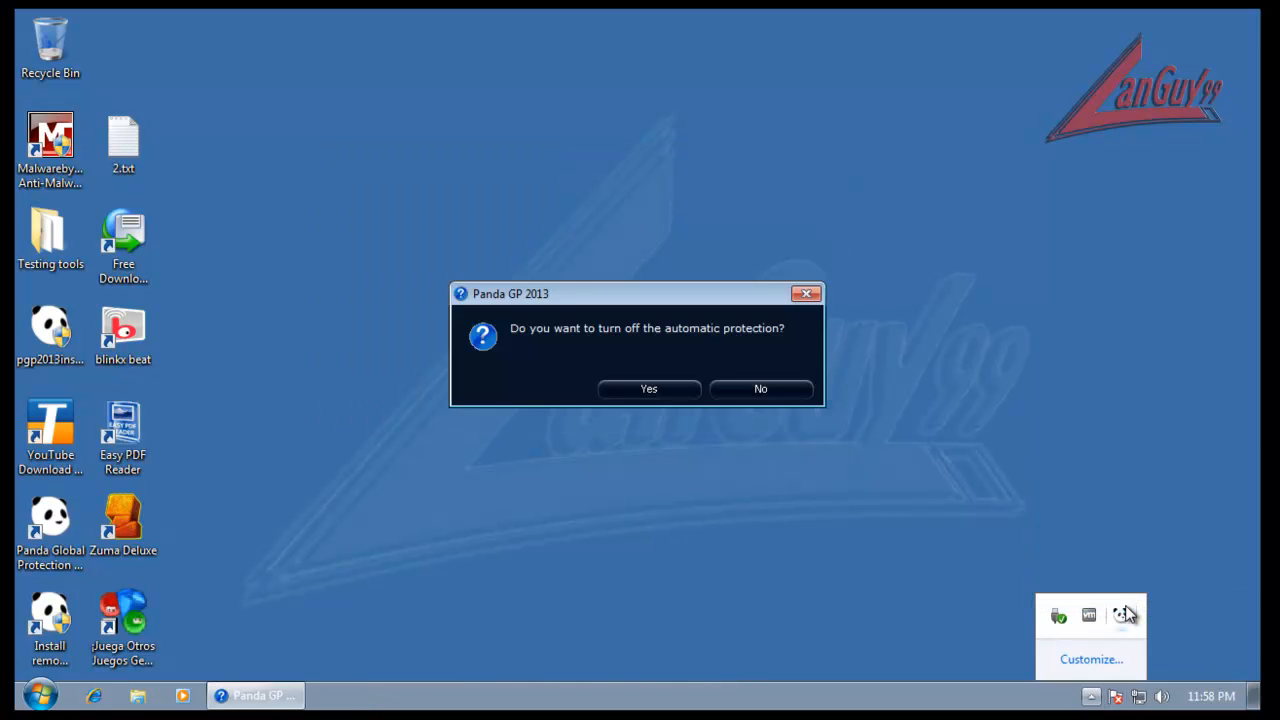
pyautogui.click(678, 391)
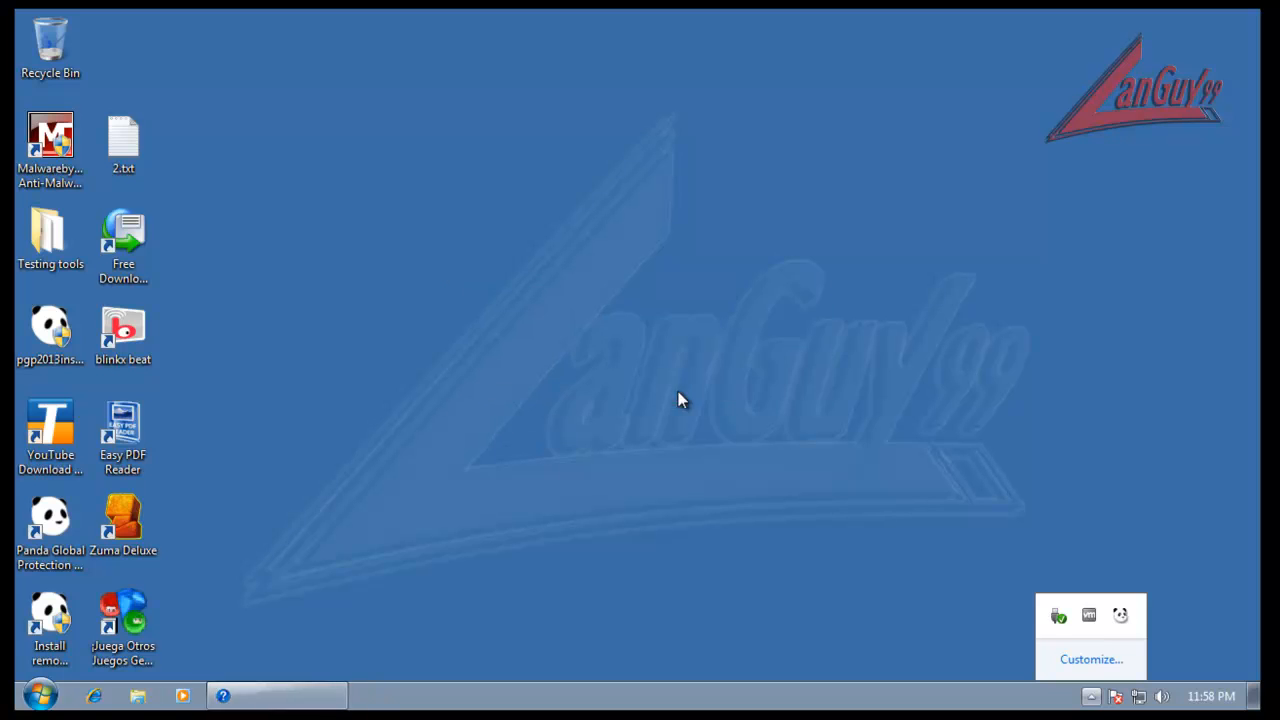
# - Launch CCleaner.exe from the ccleaner folder inside Testing tools and permit it to make changes to the computer
pyautogui.doubleClick(53, 238)
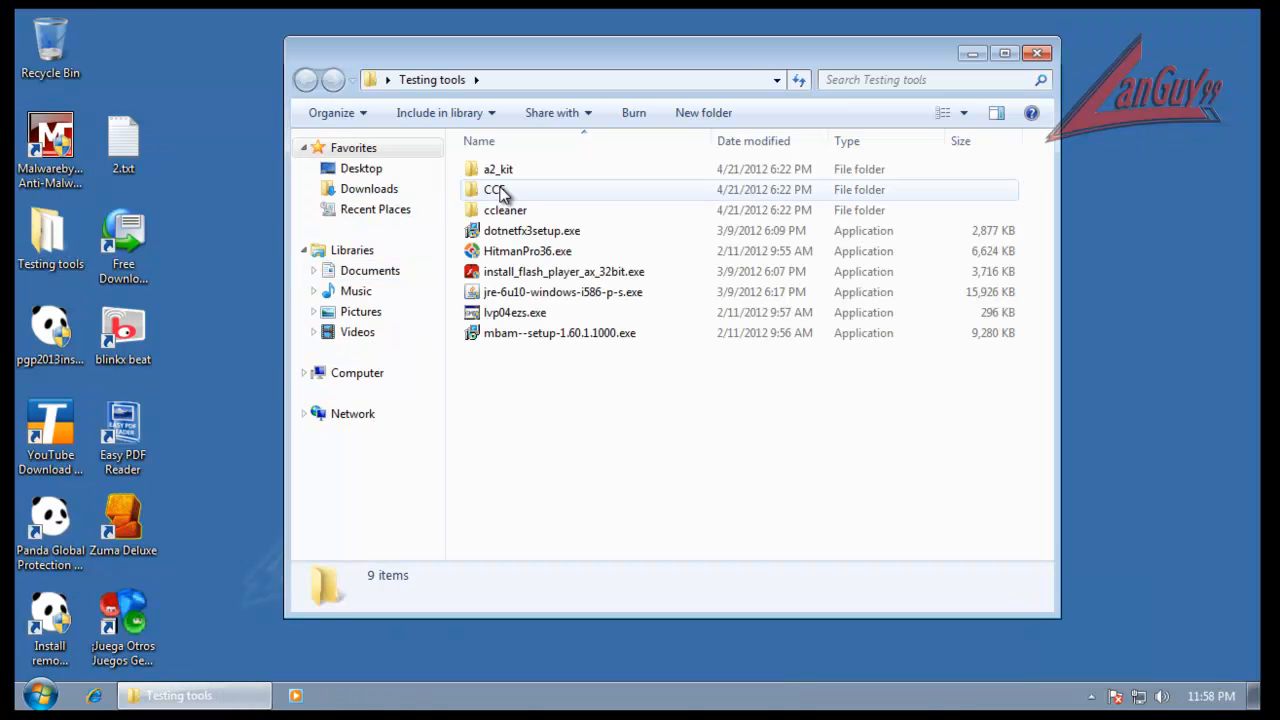
pyautogui.doubleClick(504, 211)
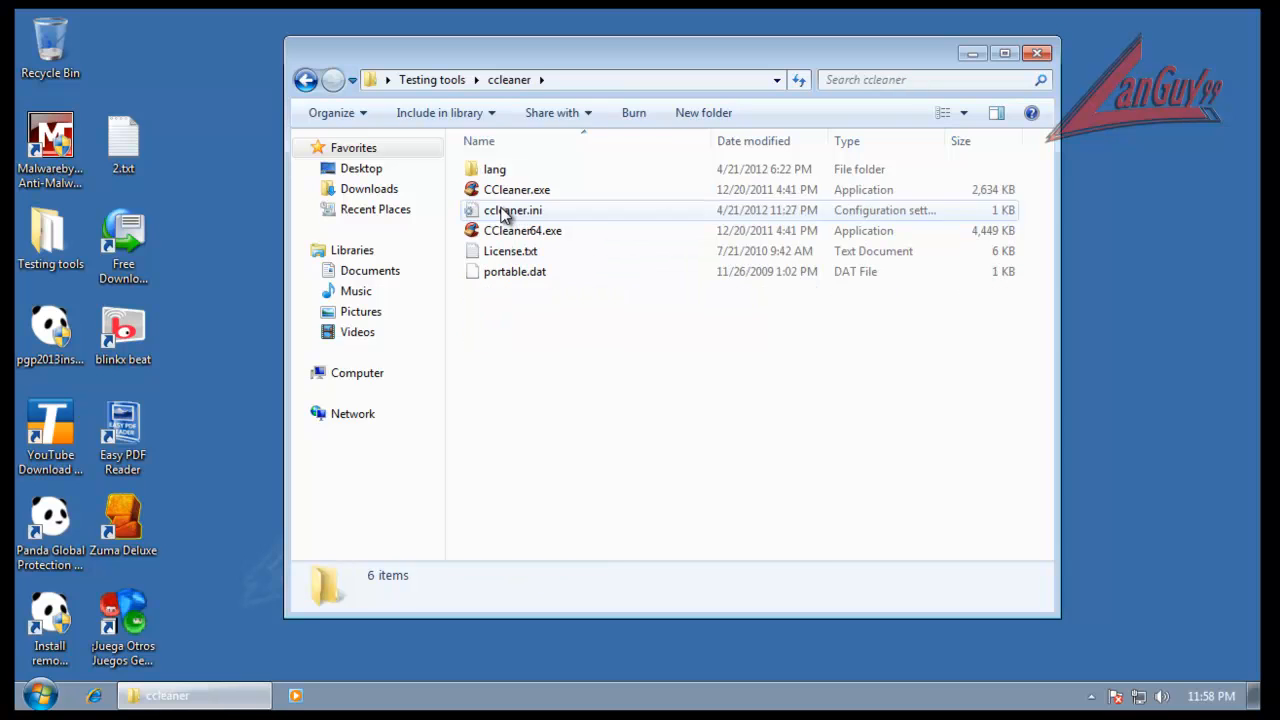
pyautogui.click(508, 192)
pyautogui.doubleClick(509, 190)
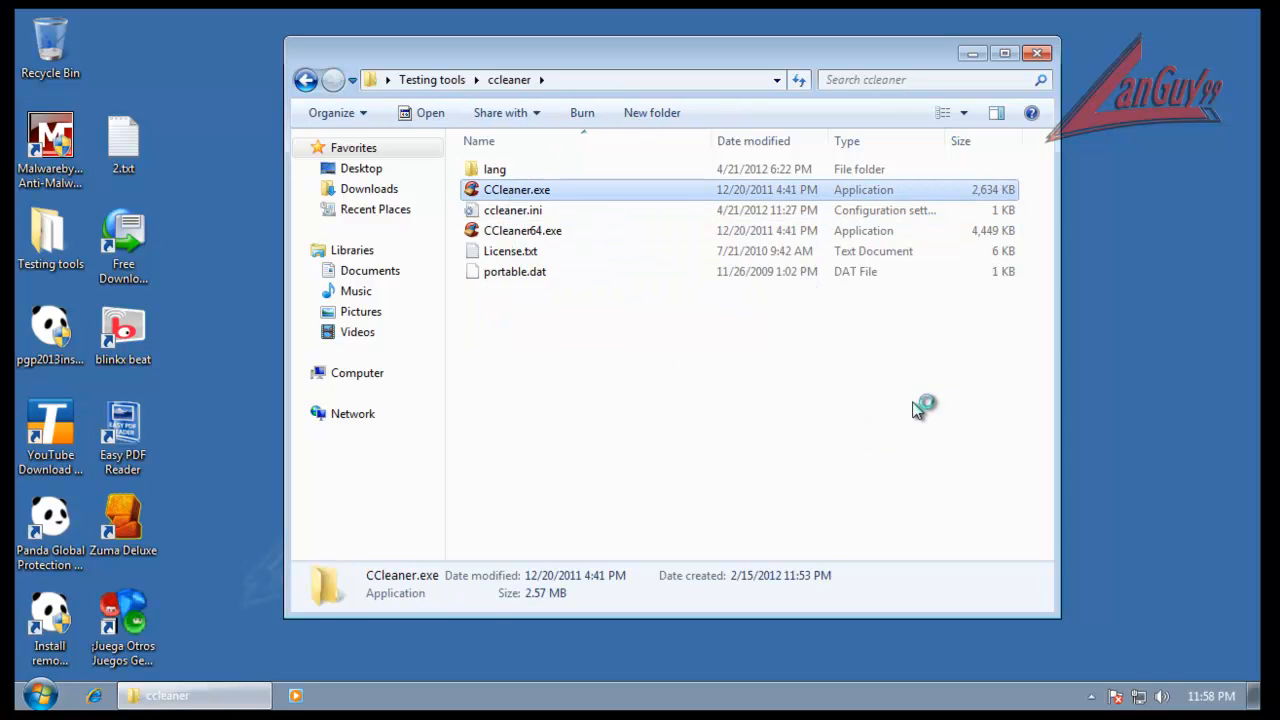
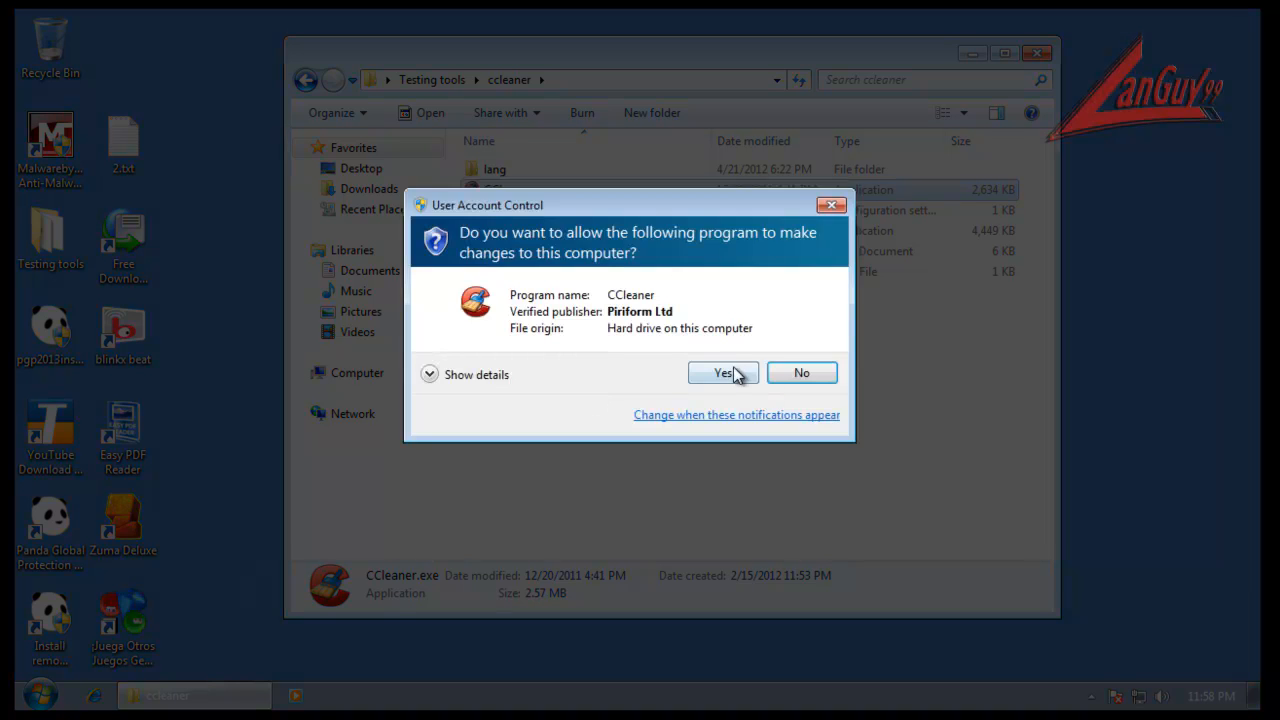
pyautogui.click(734, 372)
# - Run the CCleaner cleanup with the preselected Windows items, confirm the file deletion, and close the program
pyautogui.click(748, 668)
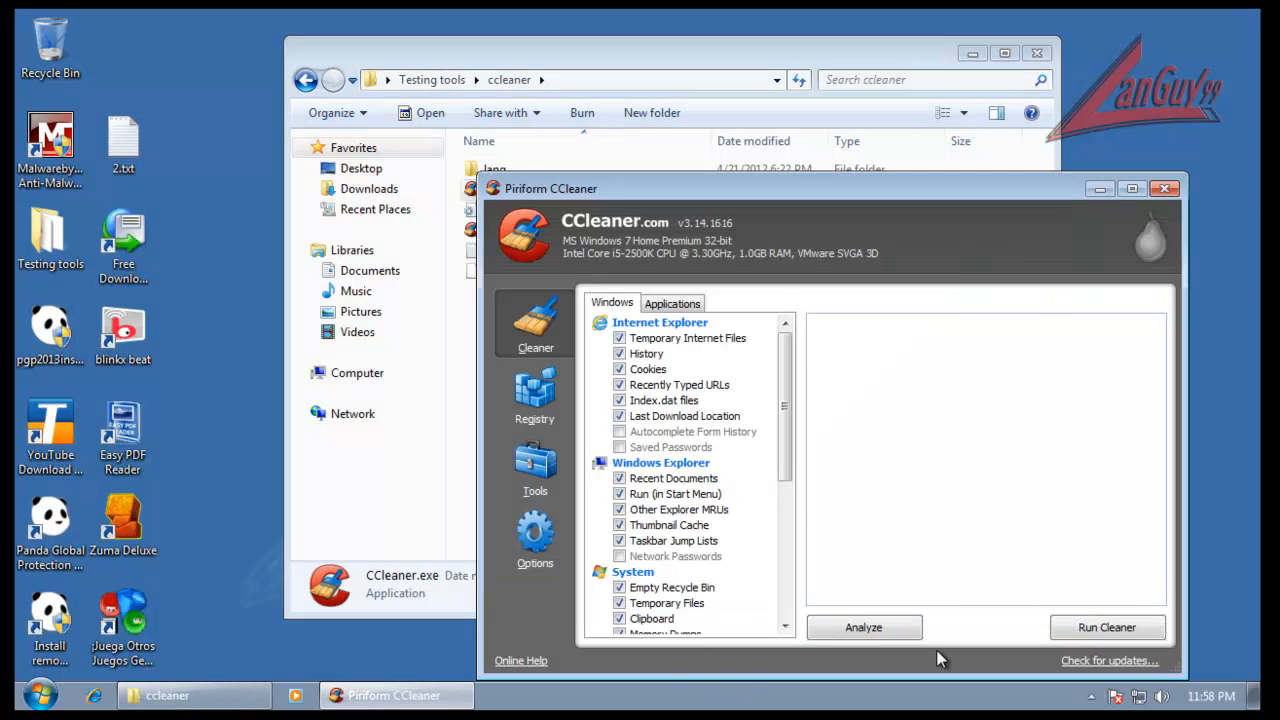
pyautogui.click(1107, 628)
pyautogui.click(965, 395)
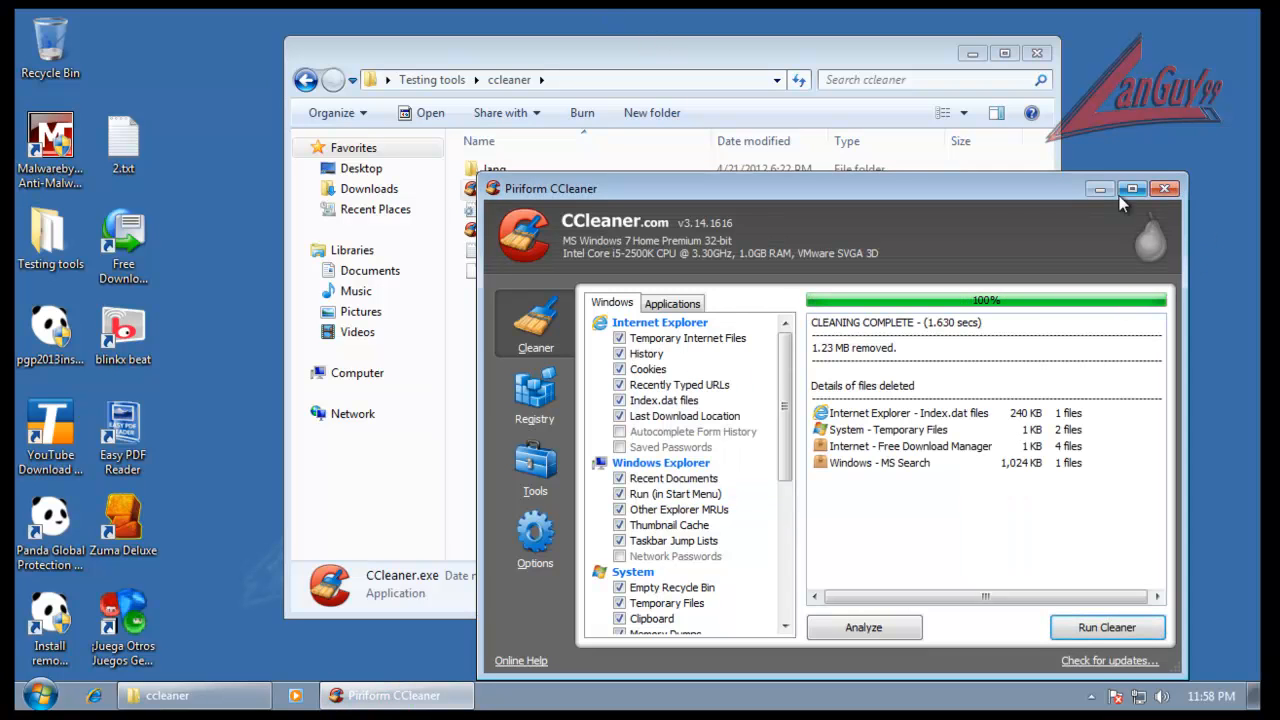
pyautogui.click(1164, 188)
# - Run KillSwitch.exe from the CCE folder in Testing tools, permit it to make changes and accept the COMODO license agreement
pyautogui.click(749, 269)
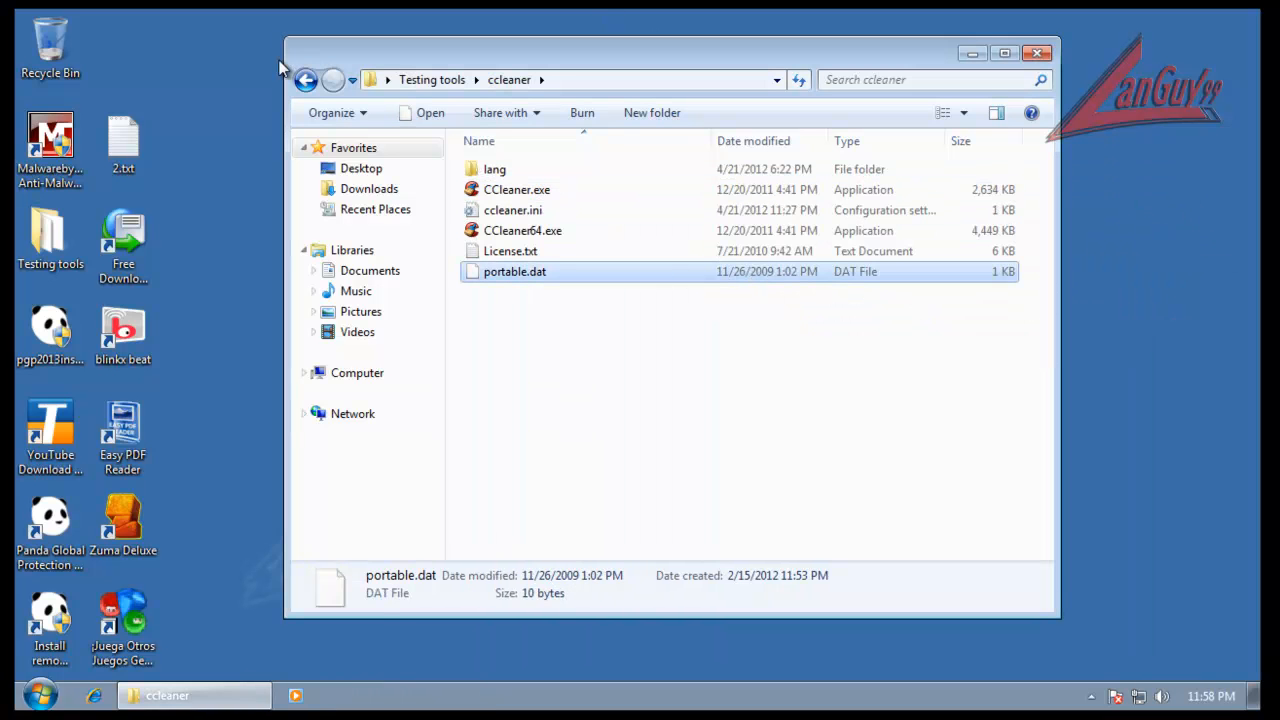
pyautogui.click(305, 79)
pyautogui.doubleClick(494, 189)
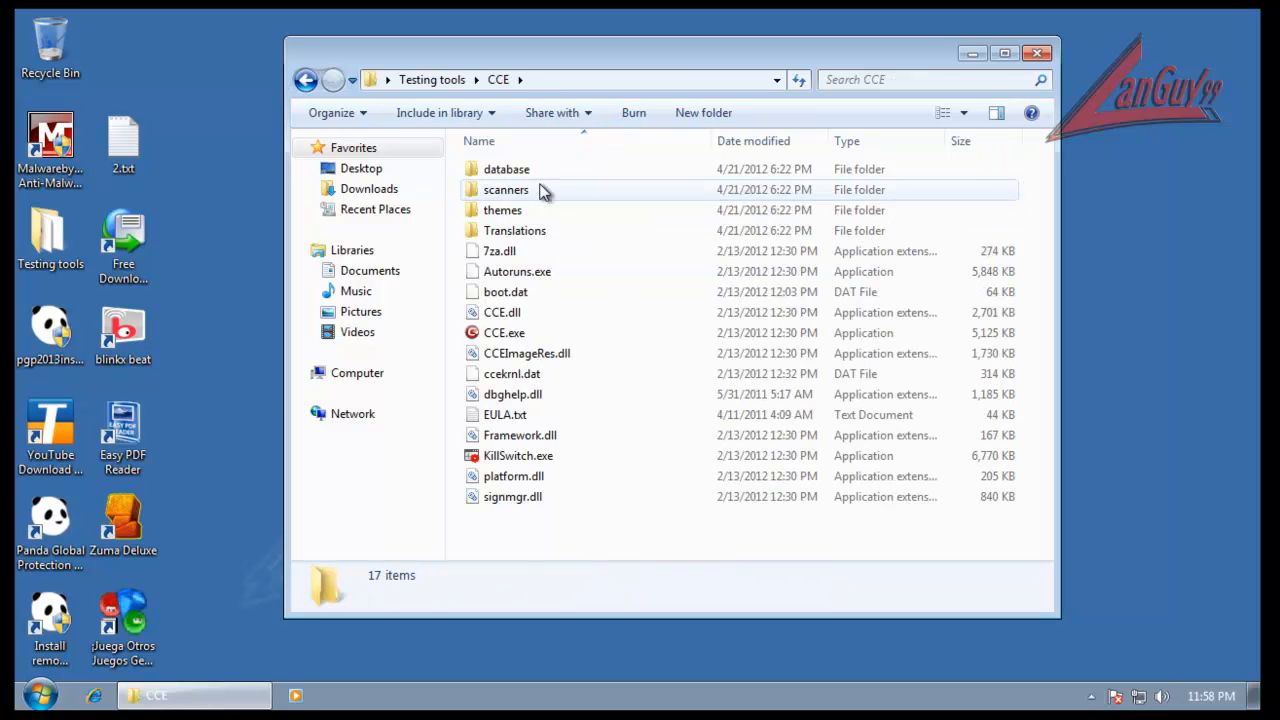
pyautogui.doubleClick(543, 455)
pyautogui.click(706, 370)
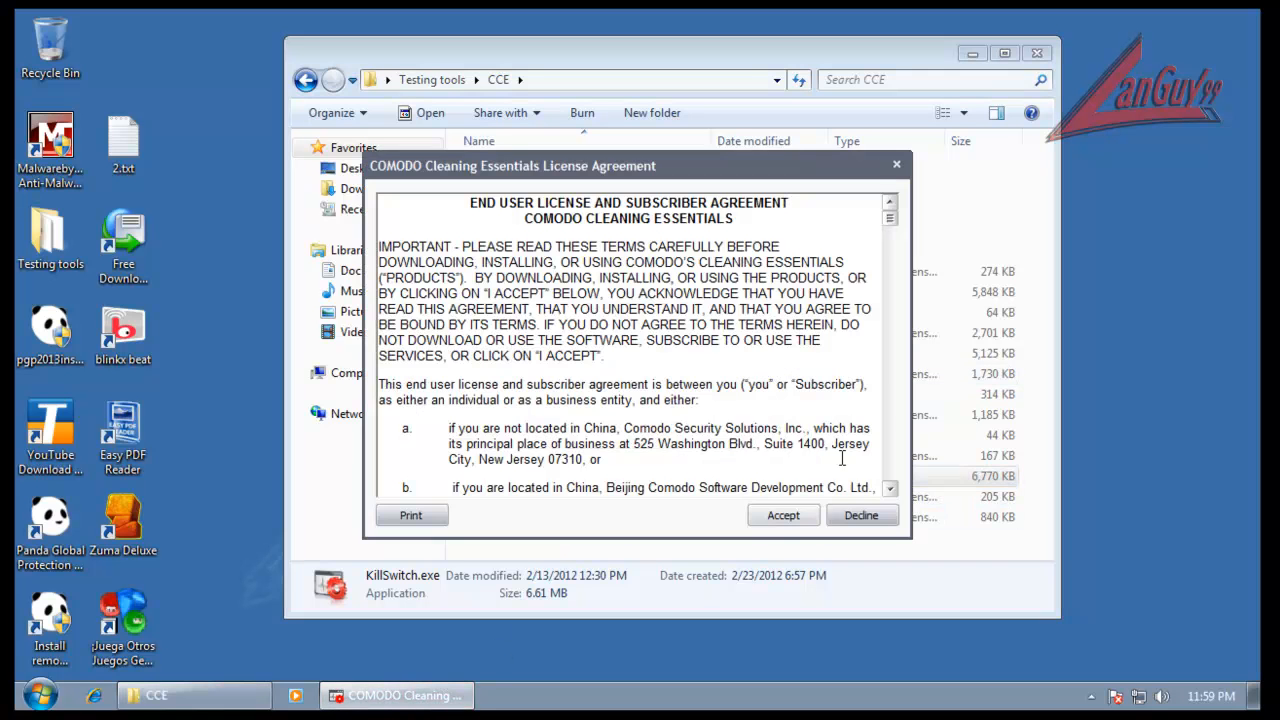
pyautogui.click(783, 515)
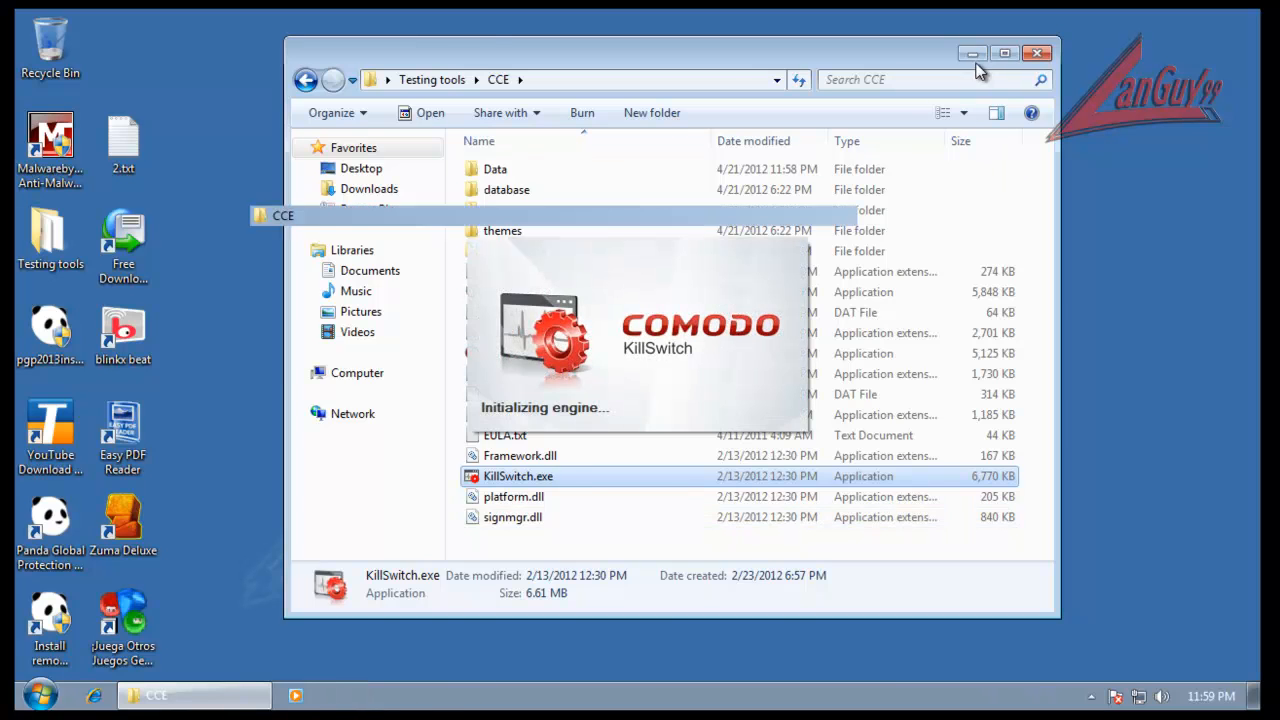
pyautogui.click(973, 52)
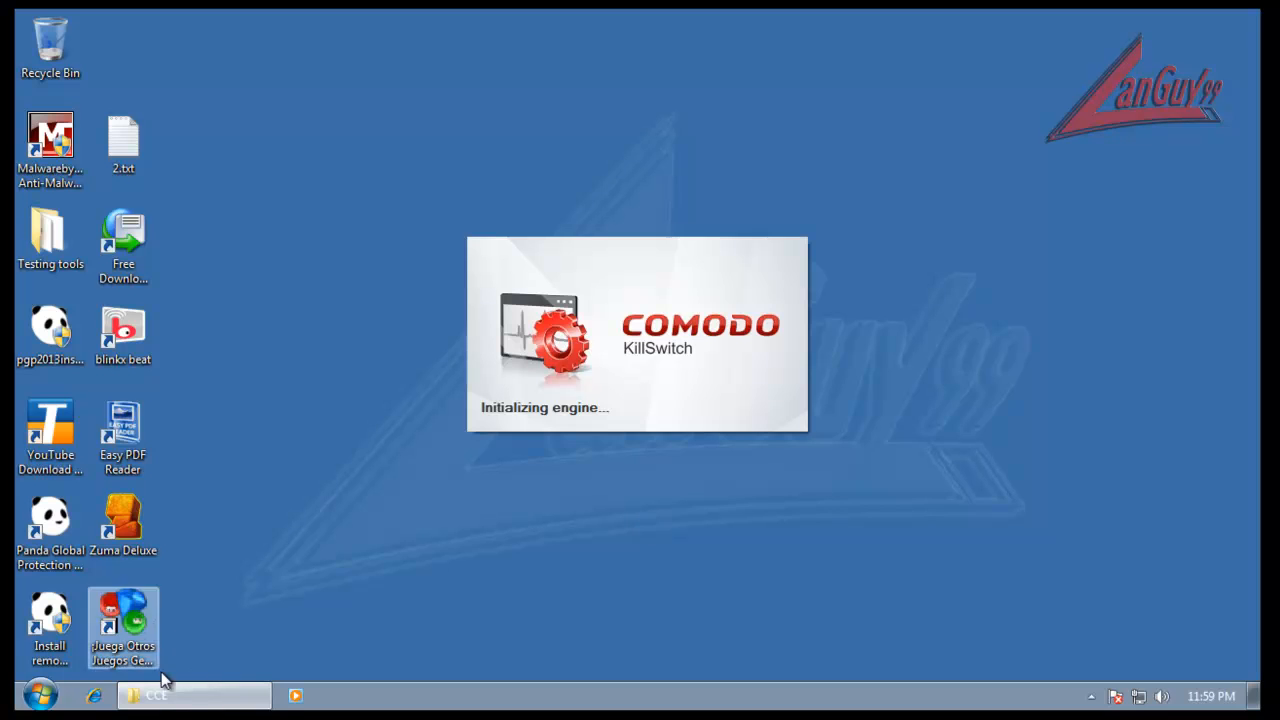
pyautogui.click(195, 696)
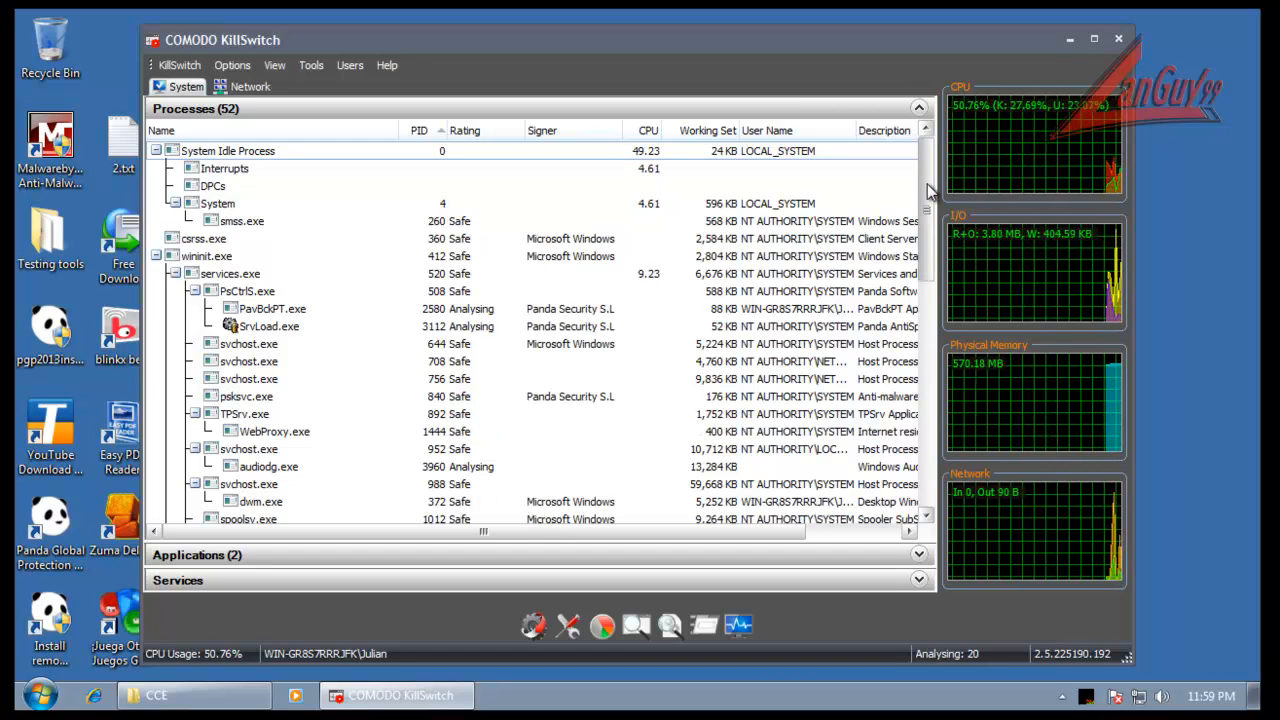
# - Examine the running processes in KillSwitch, including the rating, signer and description of realsched.exe
pyautogui.moveTo(930, 192); pyautogui.dragTo(918, 435)
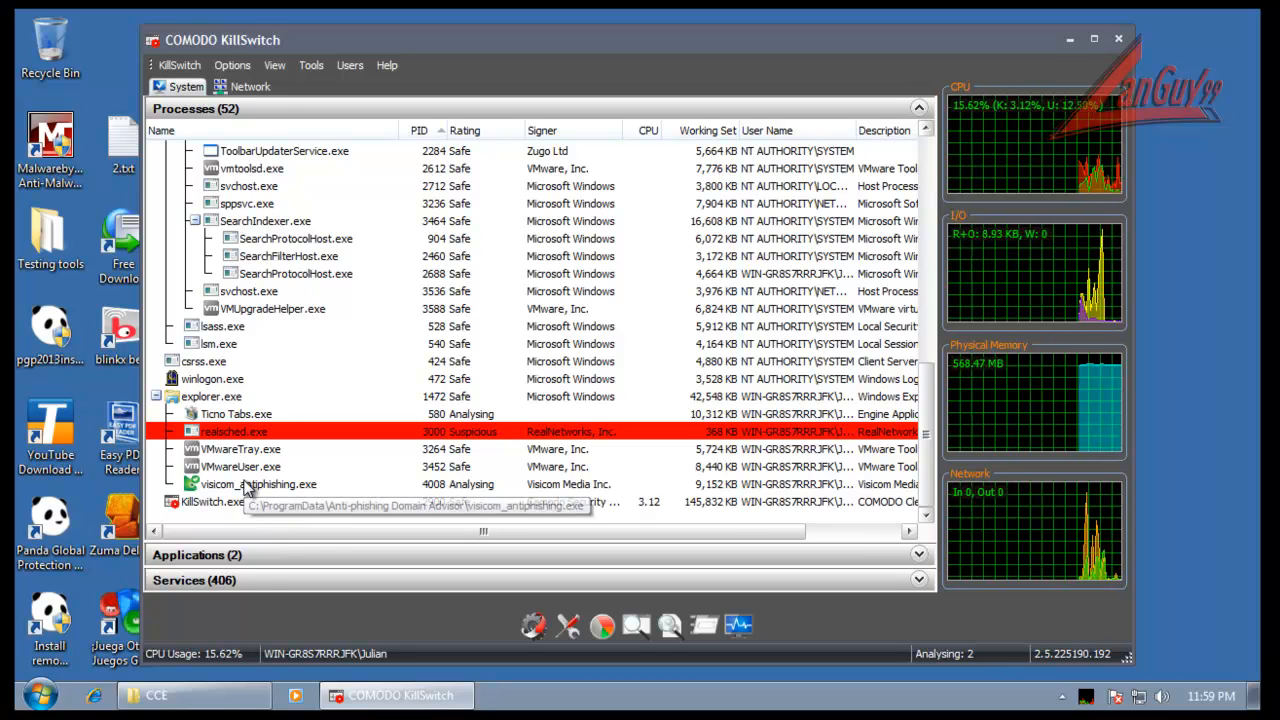
pyautogui.click(244, 433)
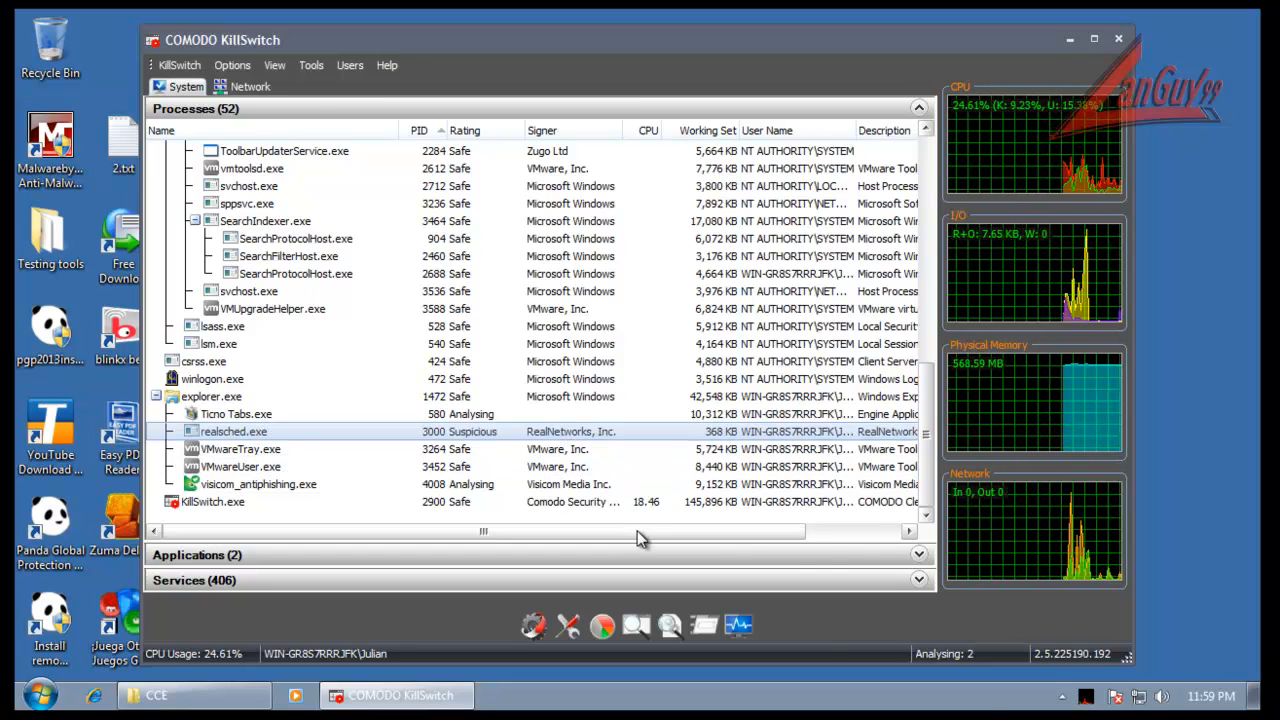
pyautogui.moveTo(640, 531); pyautogui.dragTo(823, 551)
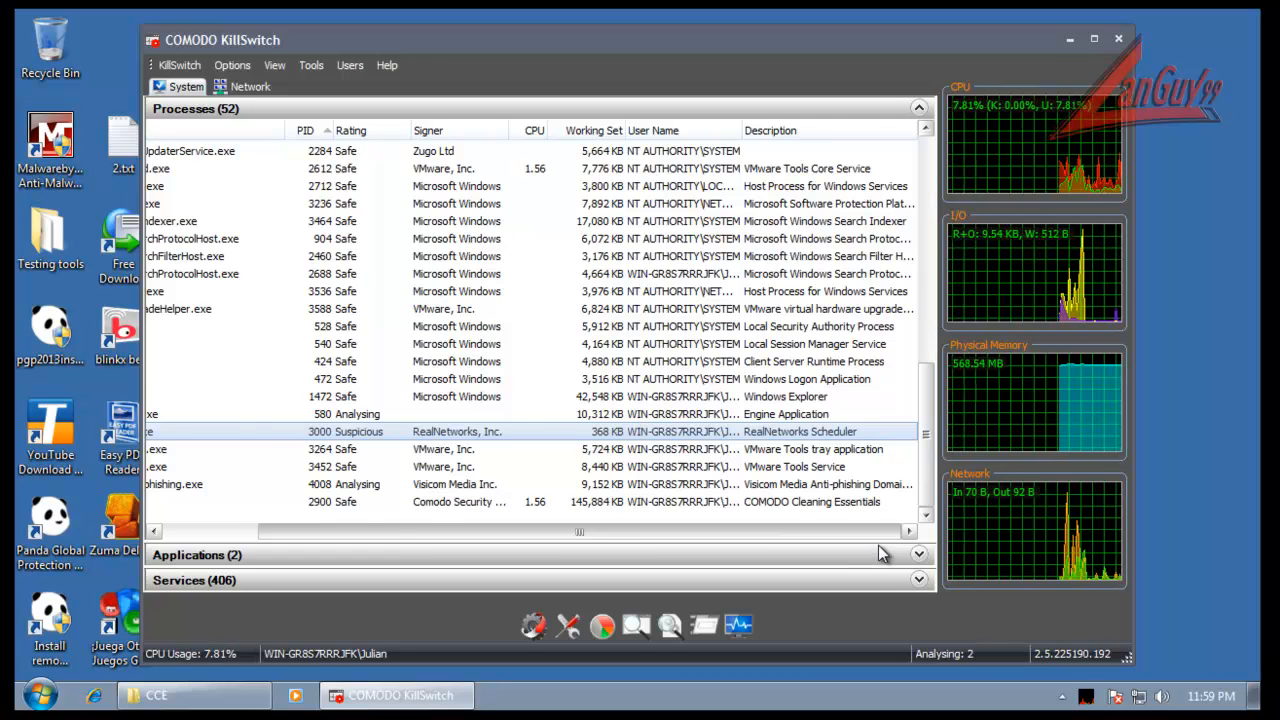
pyautogui.moveTo(487, 531); pyautogui.dragTo(391, 531)
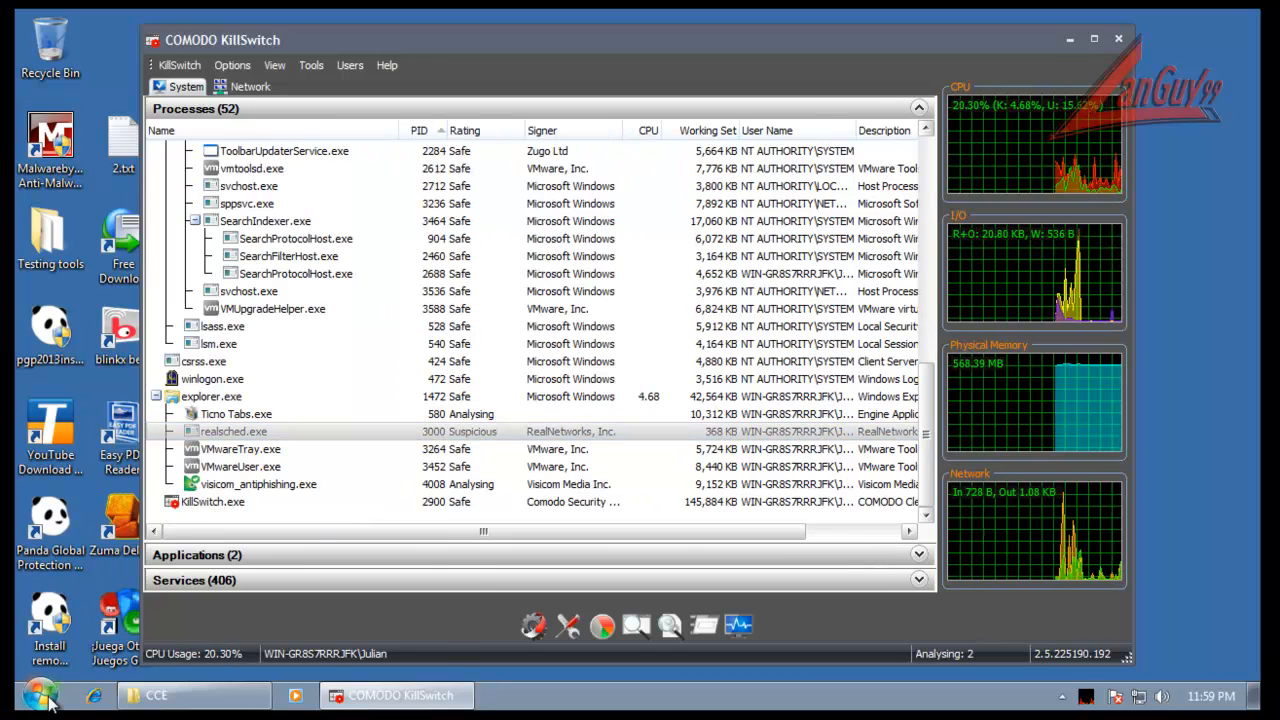
# - Launch RealPlayer from the Real folder in the list of all installed programs
pyautogui.click(10, 703)
pyautogui.click(150, 615)
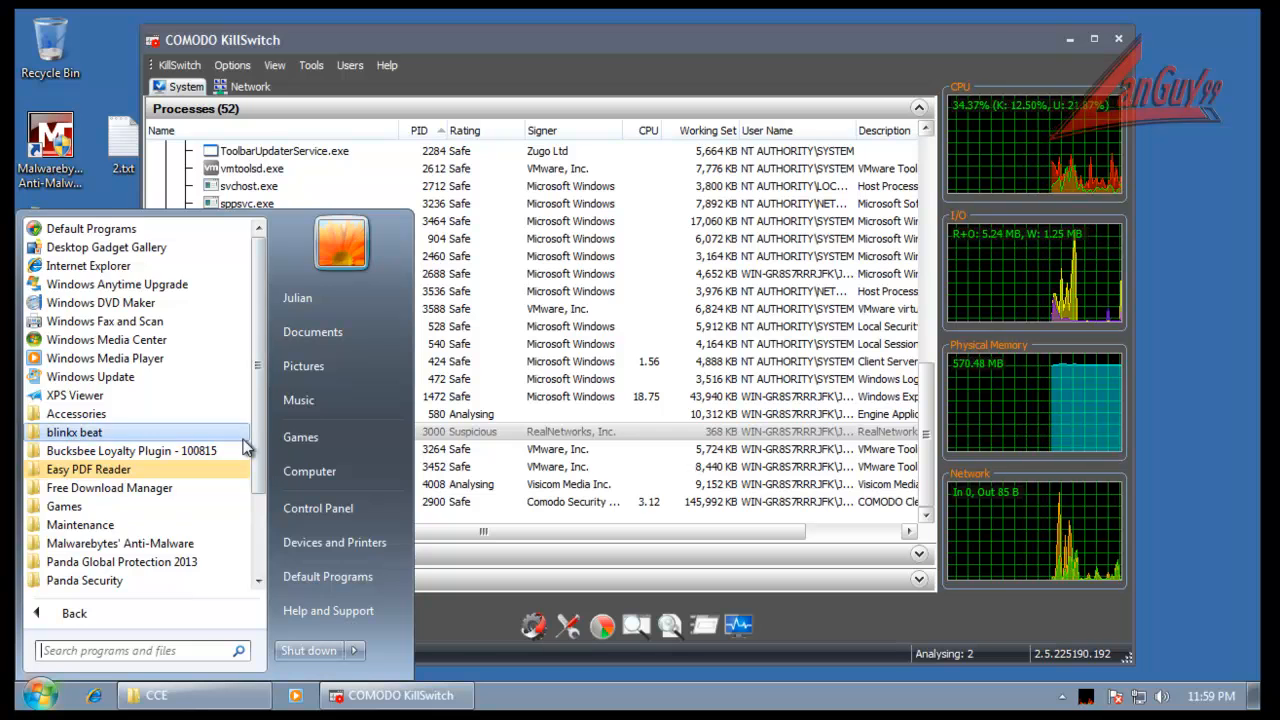
pyautogui.scroll(-2, 150, 560)
pyautogui.click(118, 525)
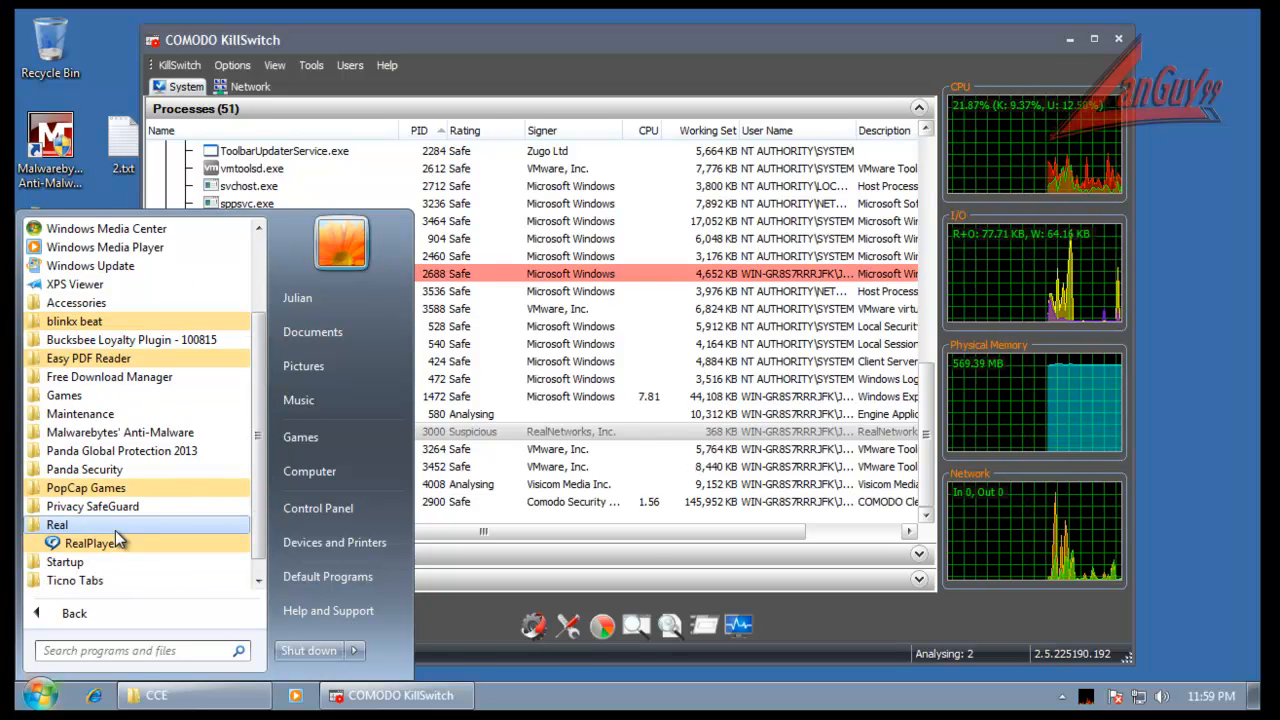
pyautogui.click(100, 544)
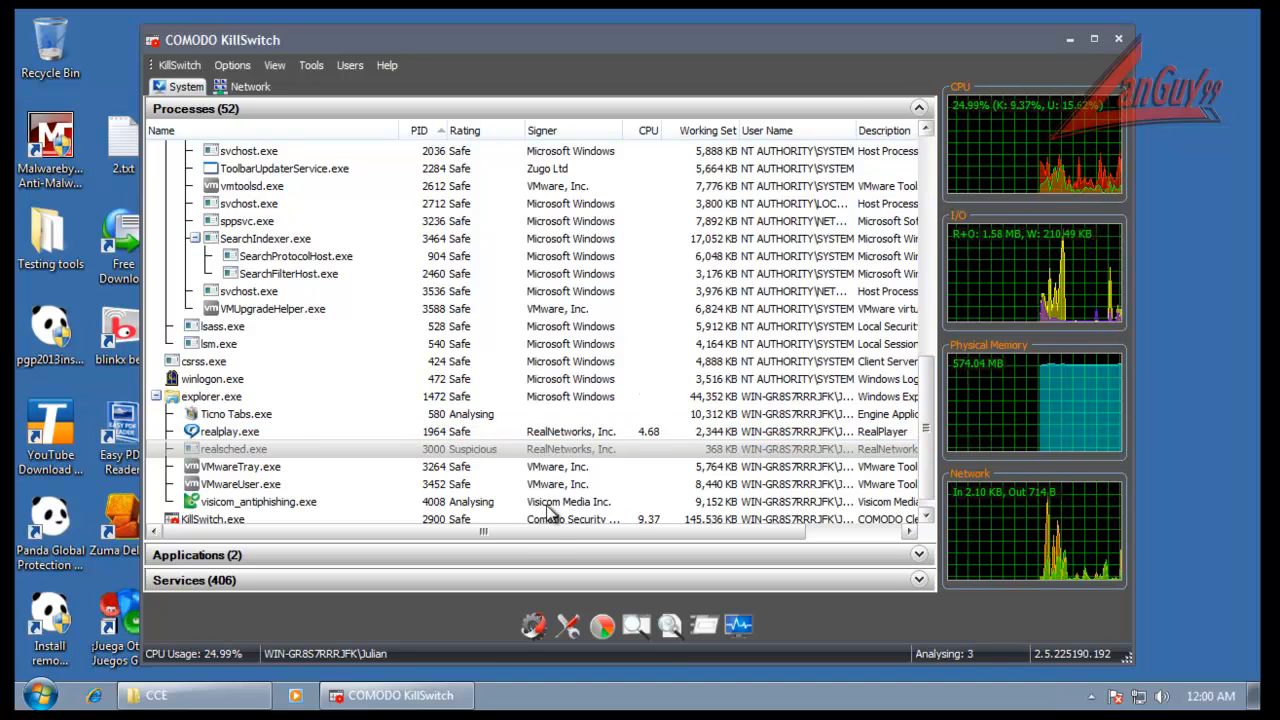
# - Select the realsched.exe process, then minimize KillSwitch, check the hidden notification area icons and restore the KillSwitch window
pyautogui.click(466, 450)
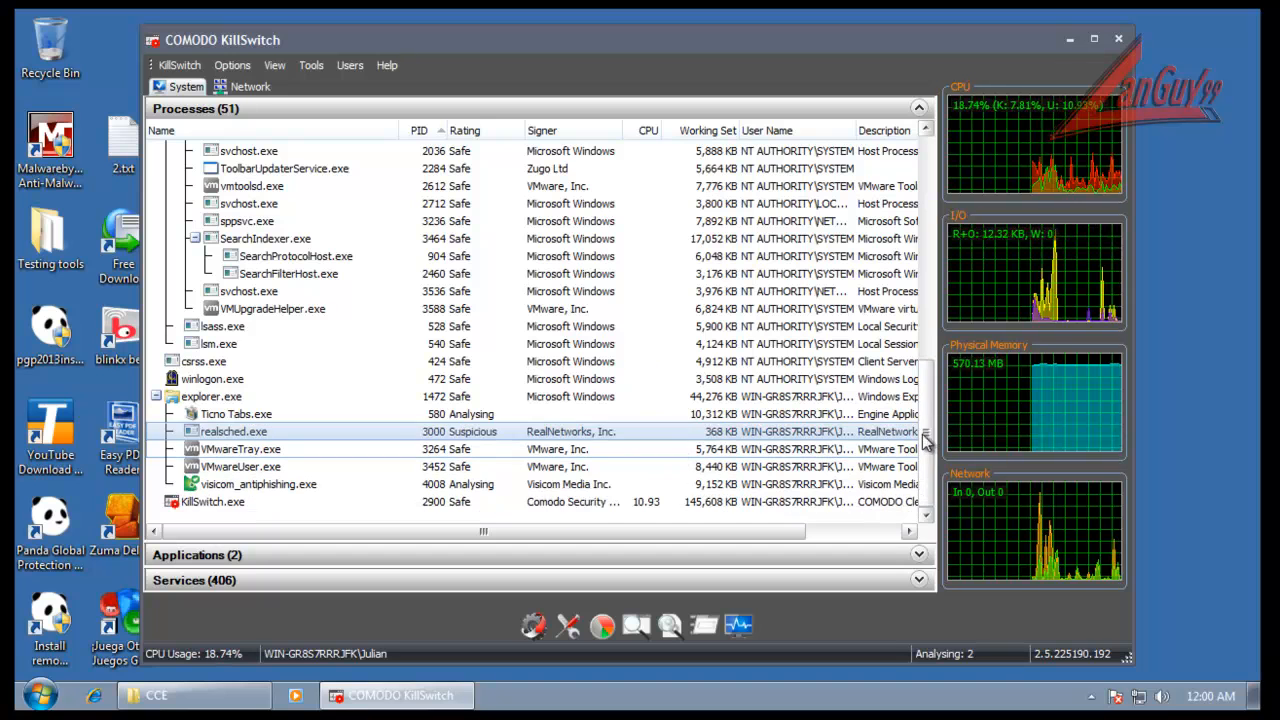
pyautogui.moveTo(928, 468); pyautogui.dragTo(930, 533)
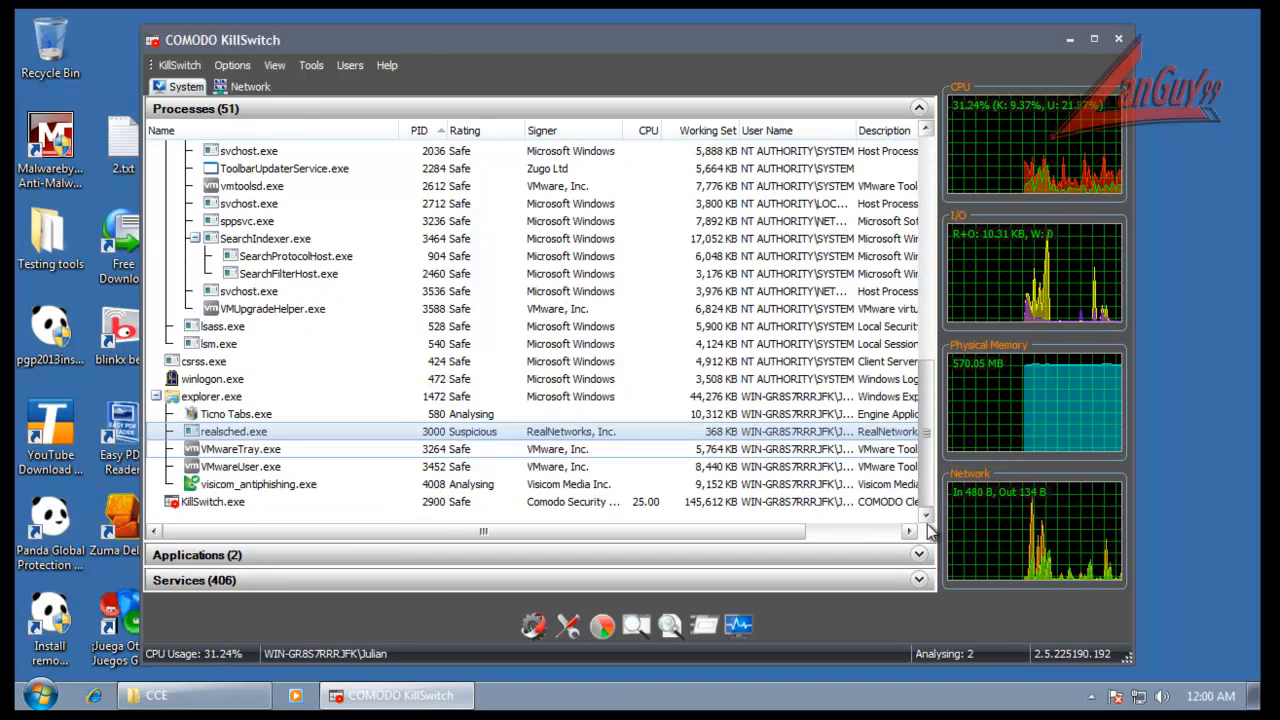
pyautogui.click(400, 695)
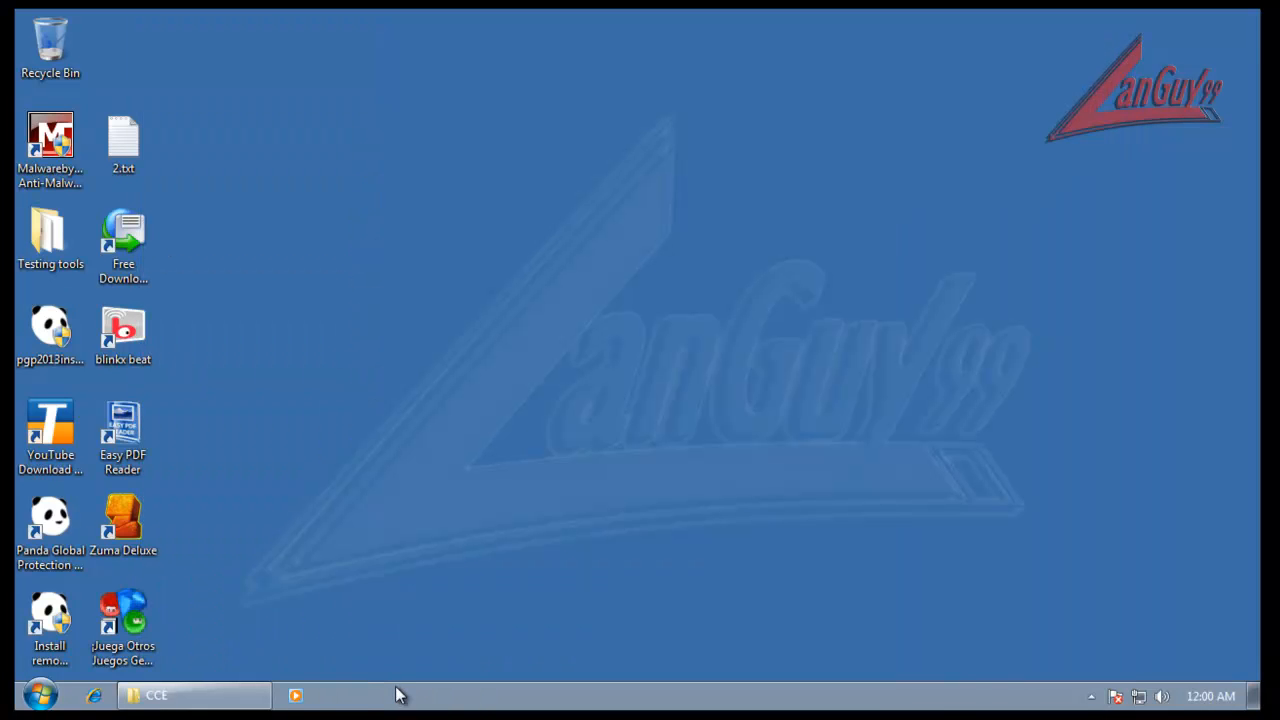
pyautogui.click(1091, 696)
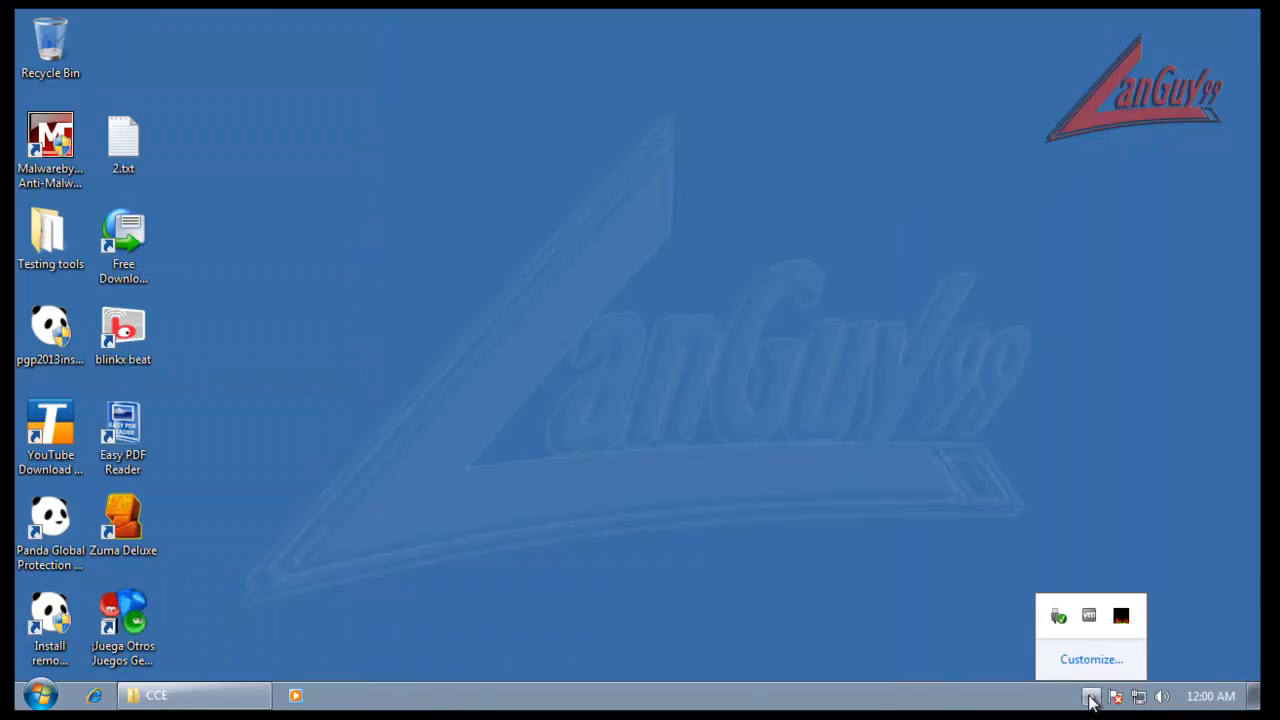
pyautogui.click(1121, 616)
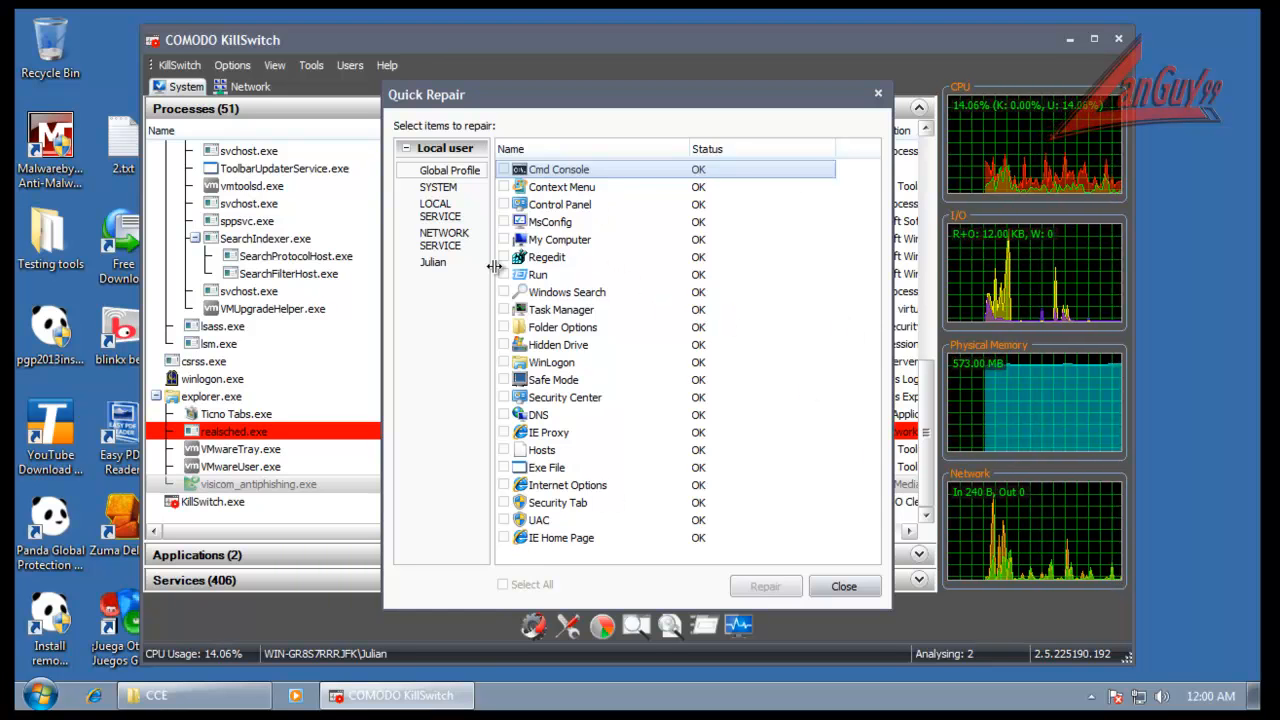
# - Review the Quick Repair item statuses for the SYSTEM, LOCAL SERVICE, NETWORK SERVICE and personal user profiles, and close Quick Repair
pyautogui.click(438, 190)
pyautogui.click(437, 209)
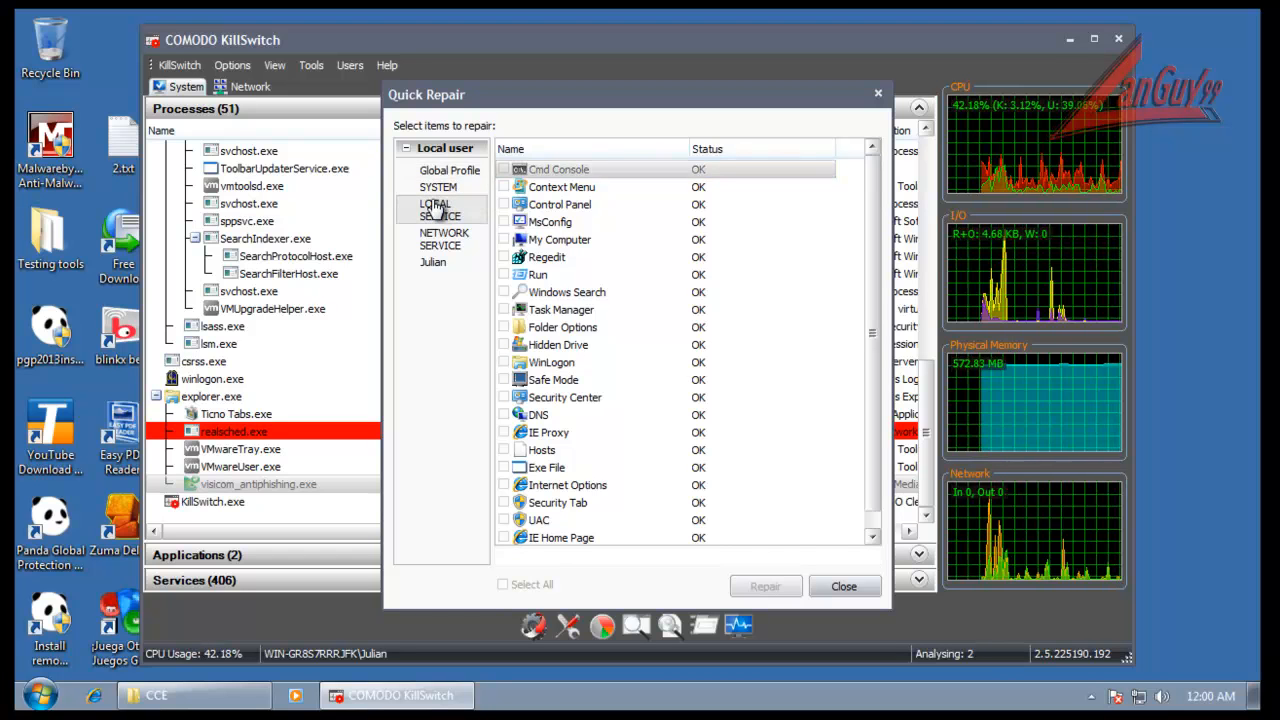
pyautogui.click(437, 238)
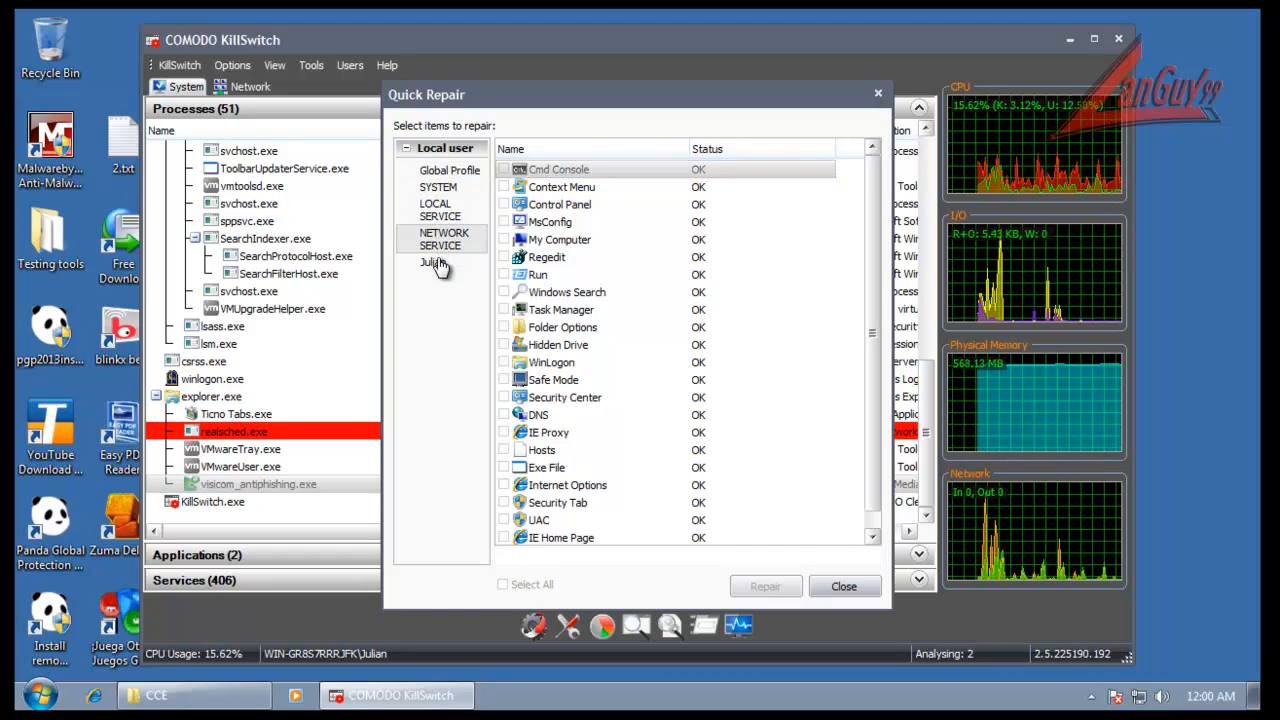
pyautogui.click(439, 266)
pyautogui.scroll(-1, 849, 588)
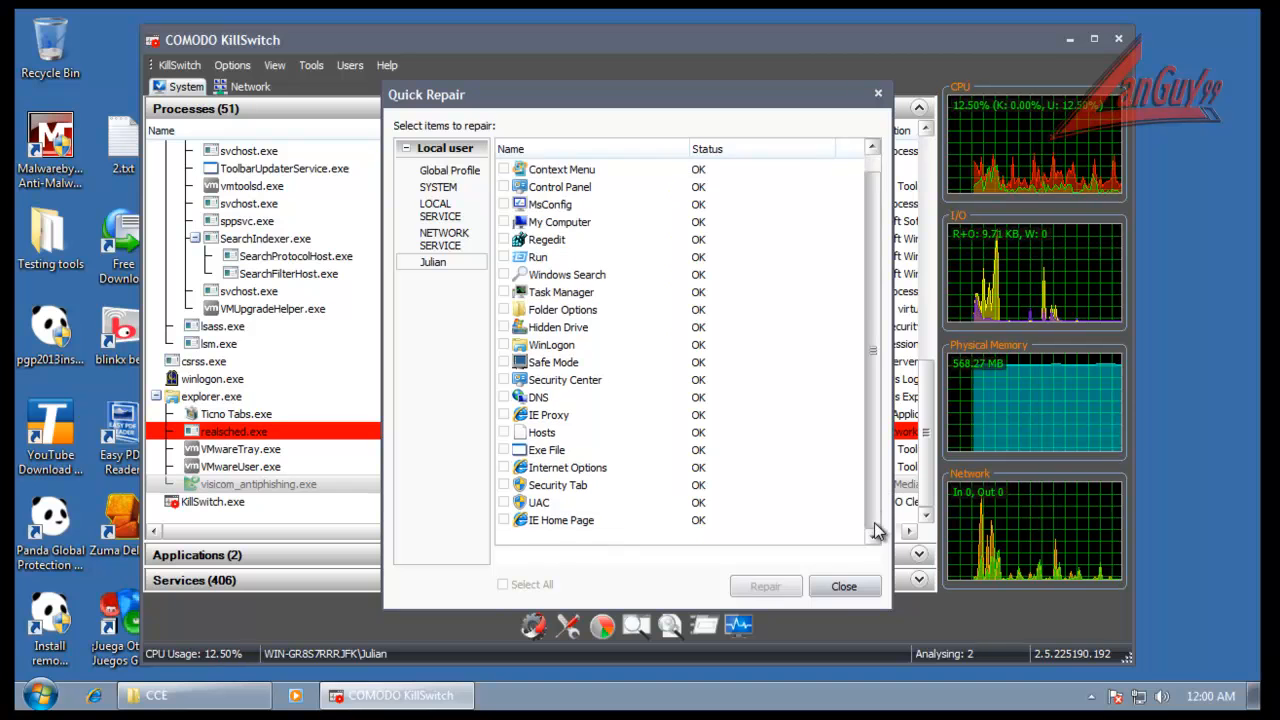
pyautogui.click(845, 587)
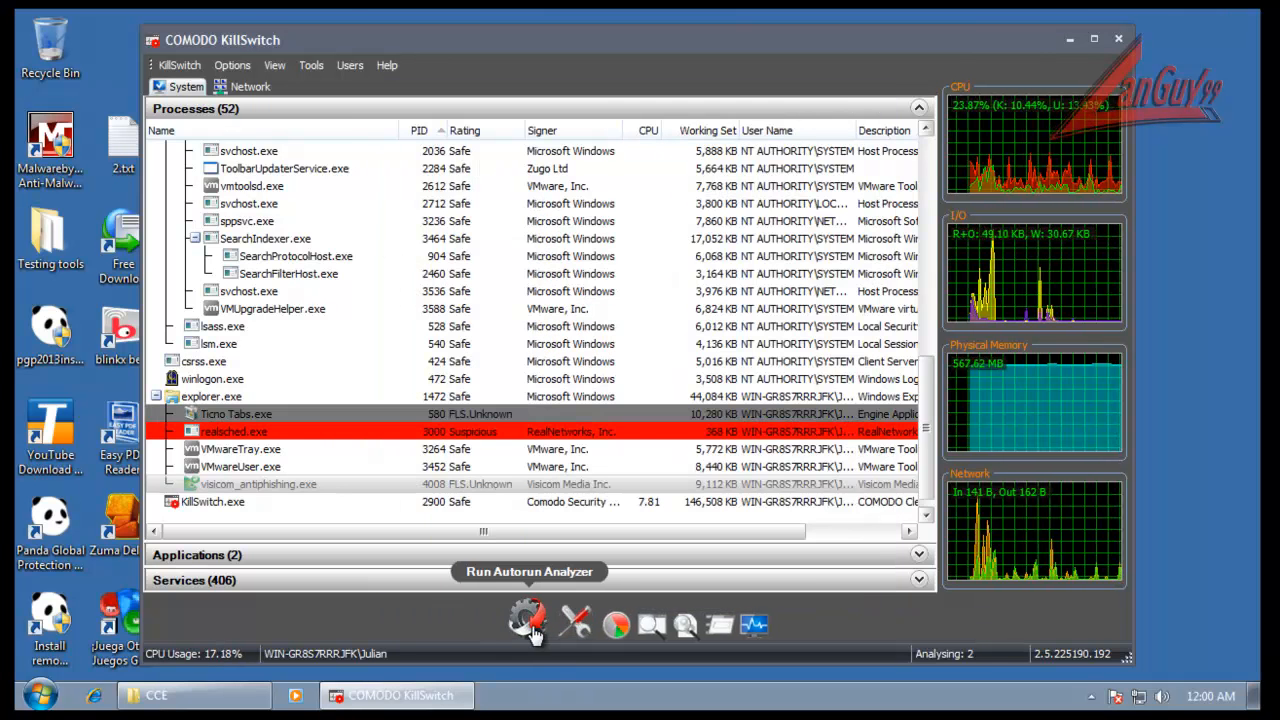
# - Run COMODO Autorun Analyzer from KillSwitch, close KillSwitch, and hide the safe entries in the analyzer
pyautogui.click(533, 625)
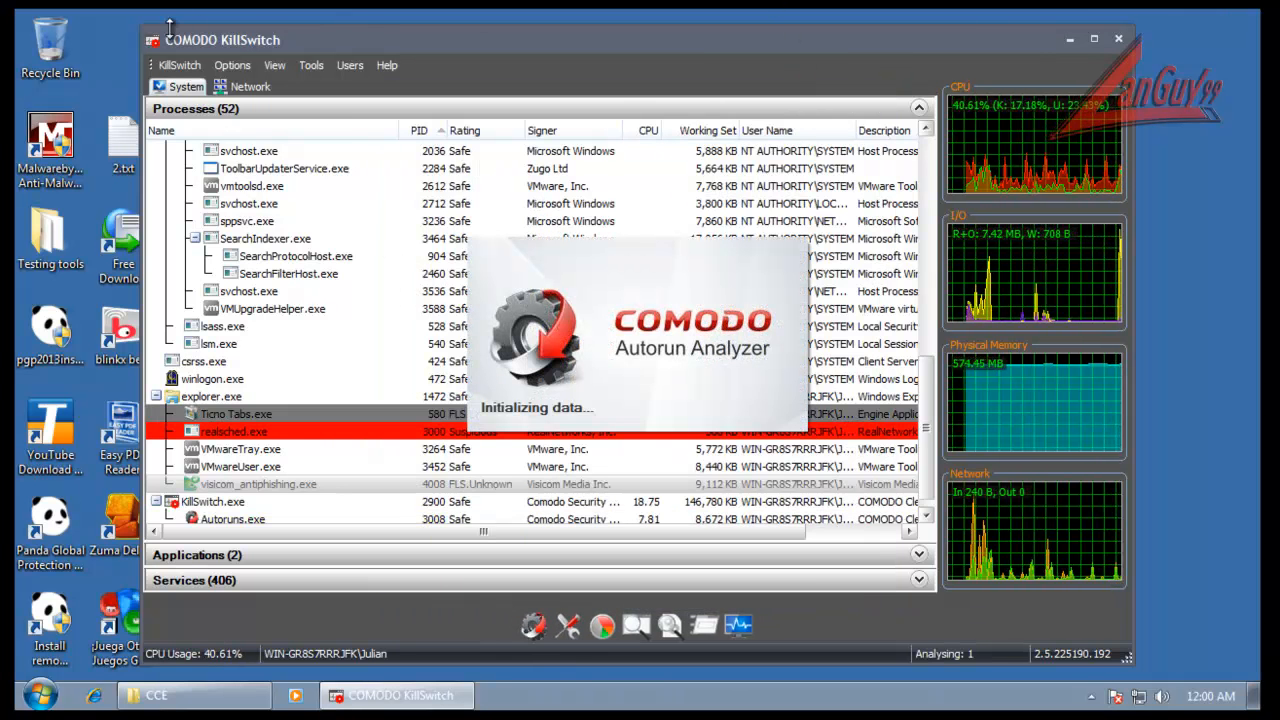
pyautogui.click(1118, 38)
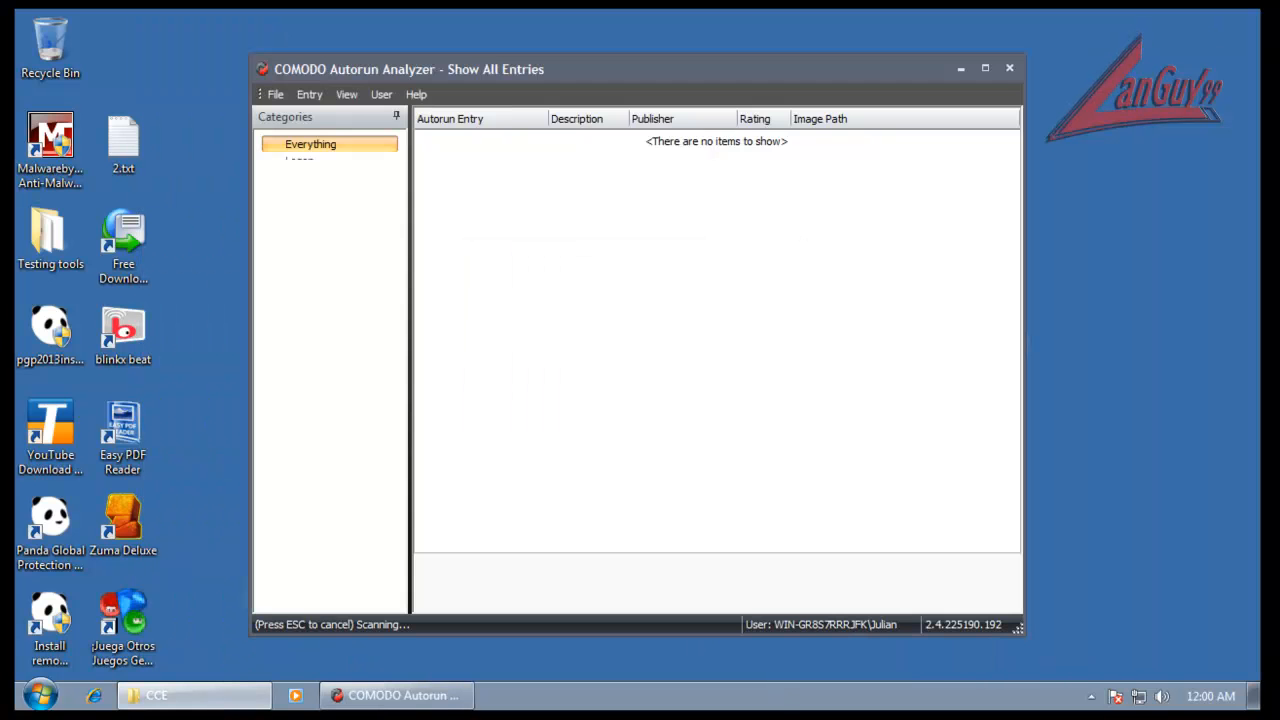
pyautogui.click(345, 94)
pyautogui.click(384, 116)
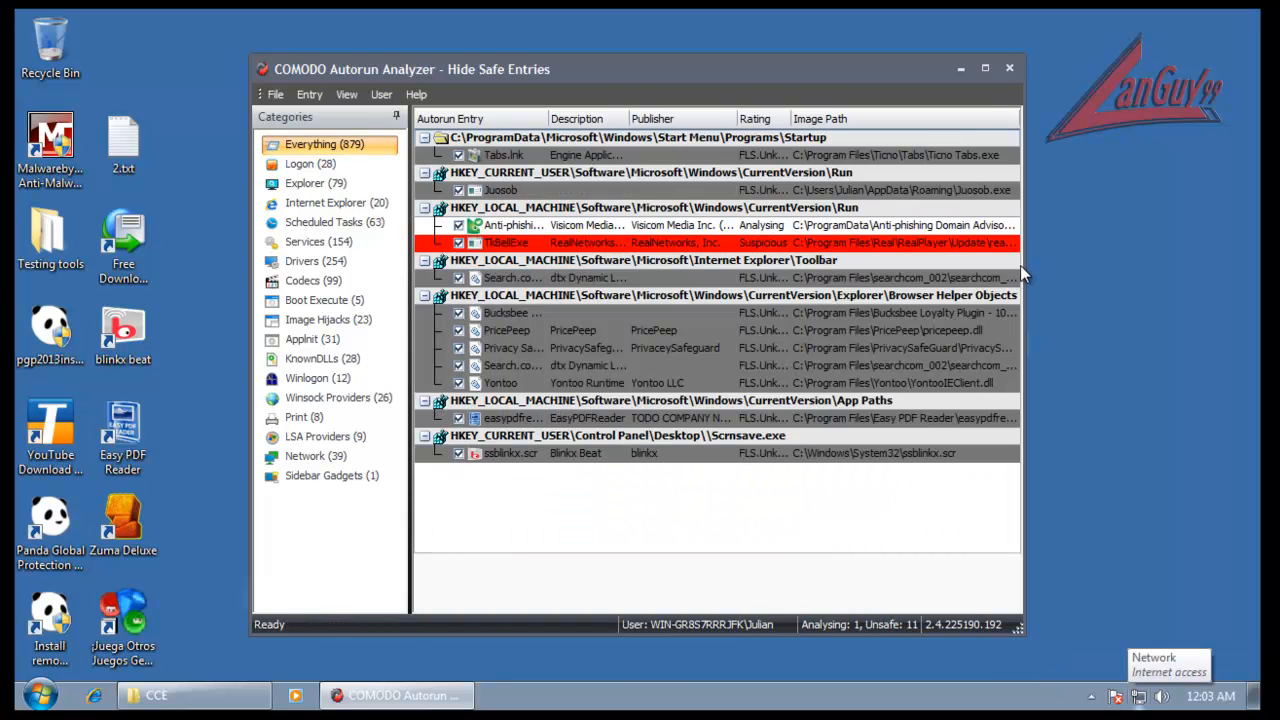
# - Widen and reposition the Autorun Analyzer window so the full publisher, rating and image path columns fit
pyautogui.moveTo(1024, 262); pyautogui.dragTo(1224, 262)
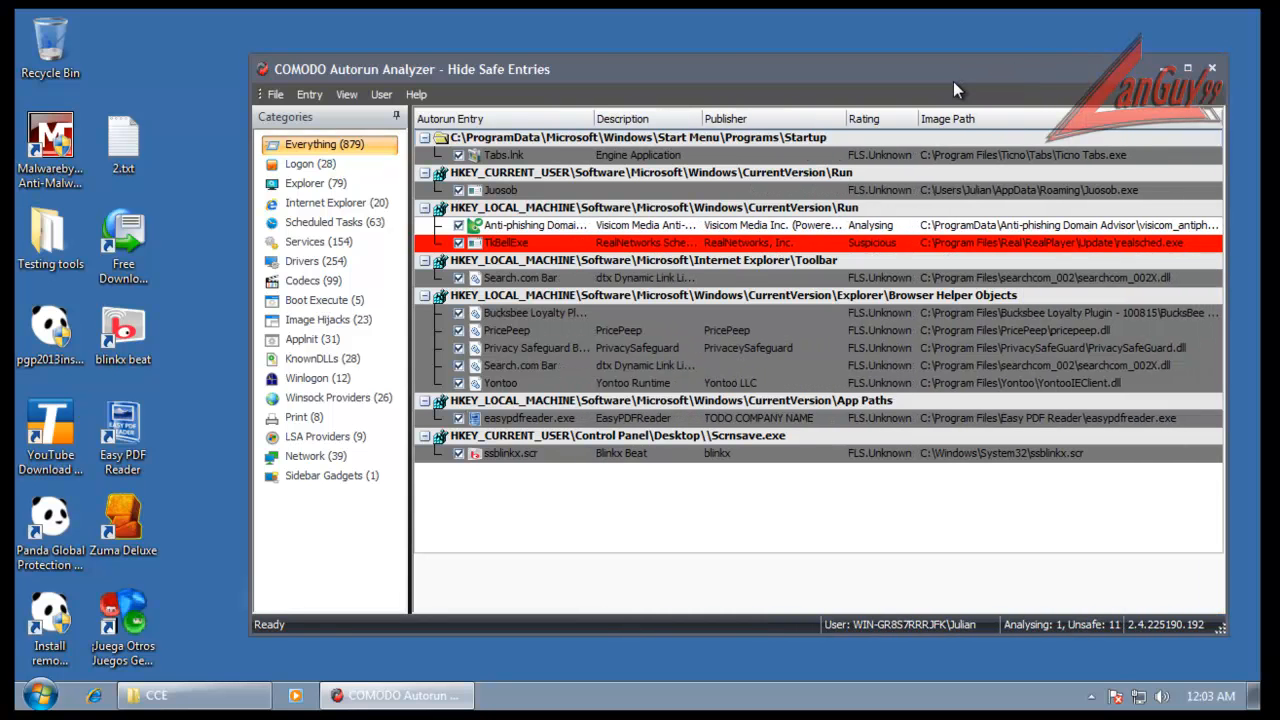
pyautogui.moveTo(952, 78); pyautogui.dragTo(825, 71)
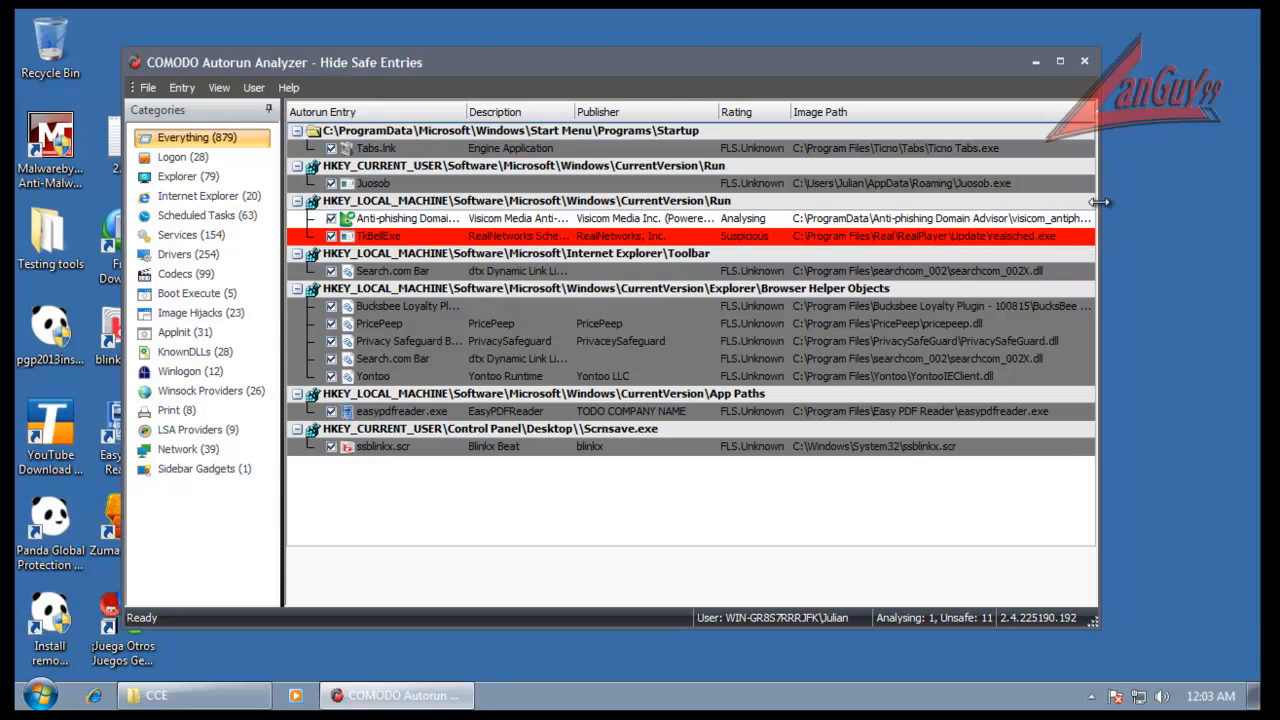
pyautogui.moveTo(1096, 212); pyautogui.dragTo(1257, 221)
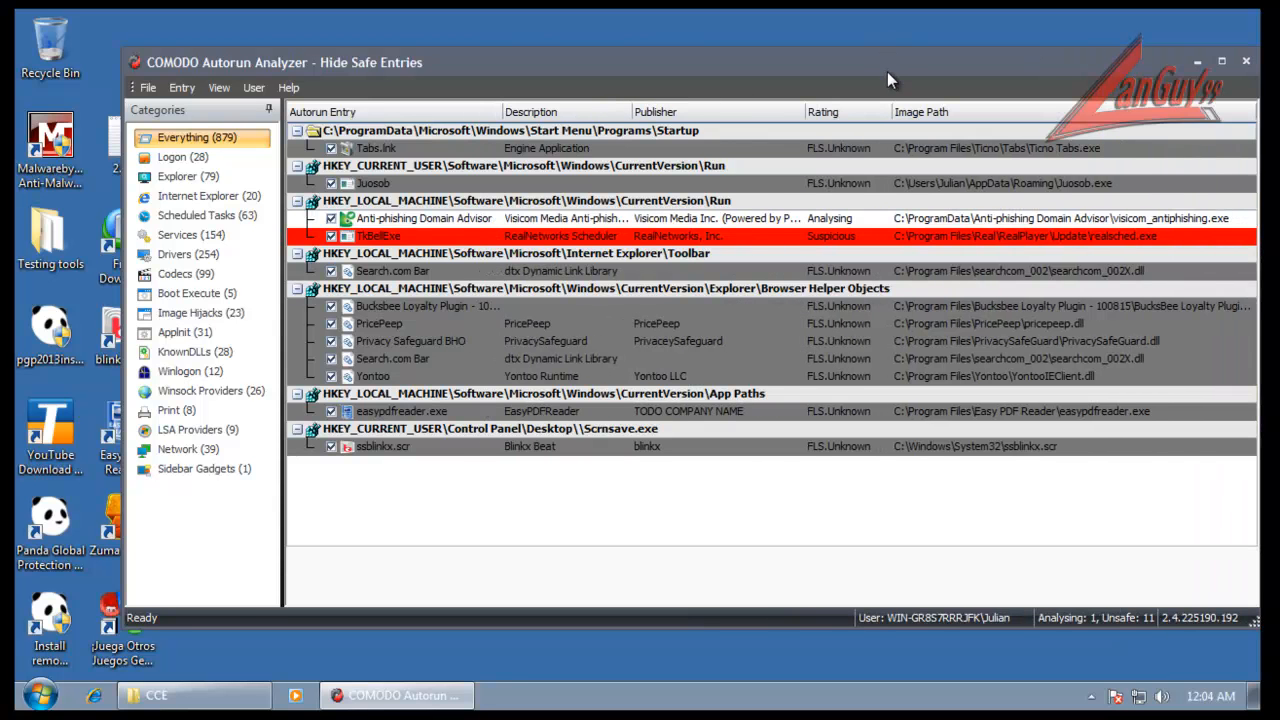
pyautogui.moveTo(887, 71); pyautogui.dragTo(800, 59)
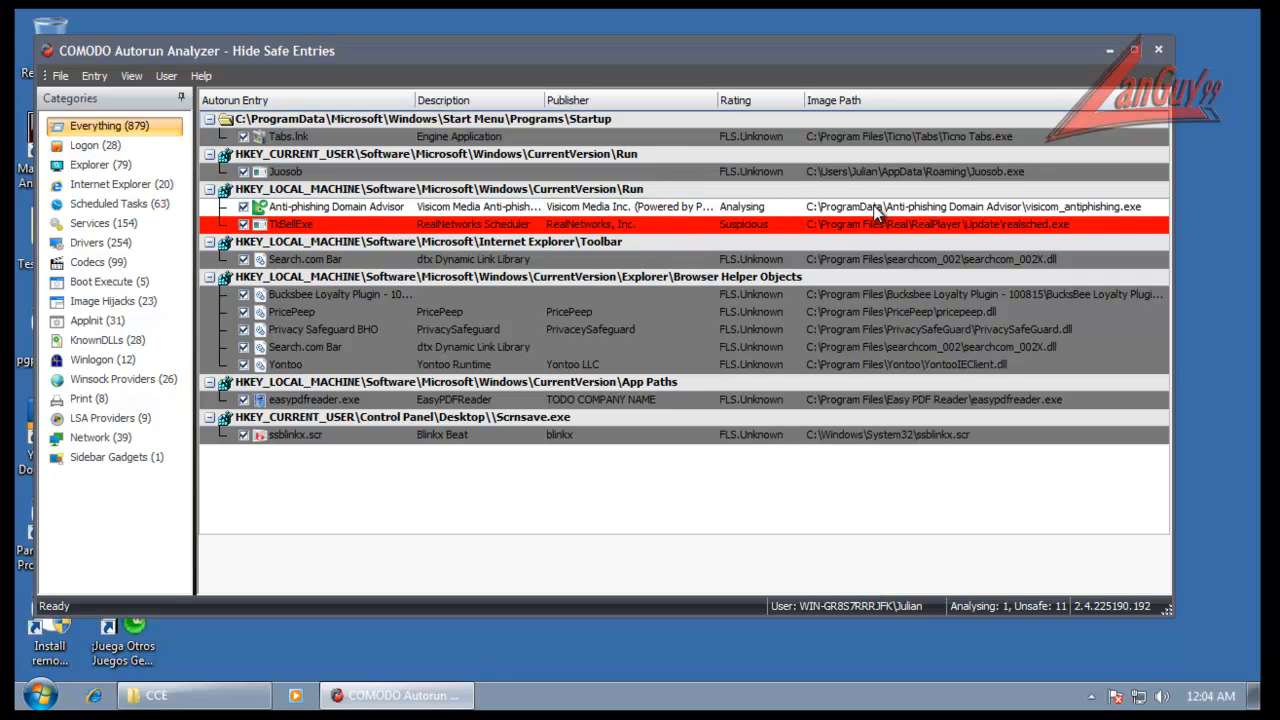
# - Open the file properties of the TkBellExe autorun entry and view the details of its RealNetworks, Inc. digital signature
pyautogui.rightClick(617, 228)
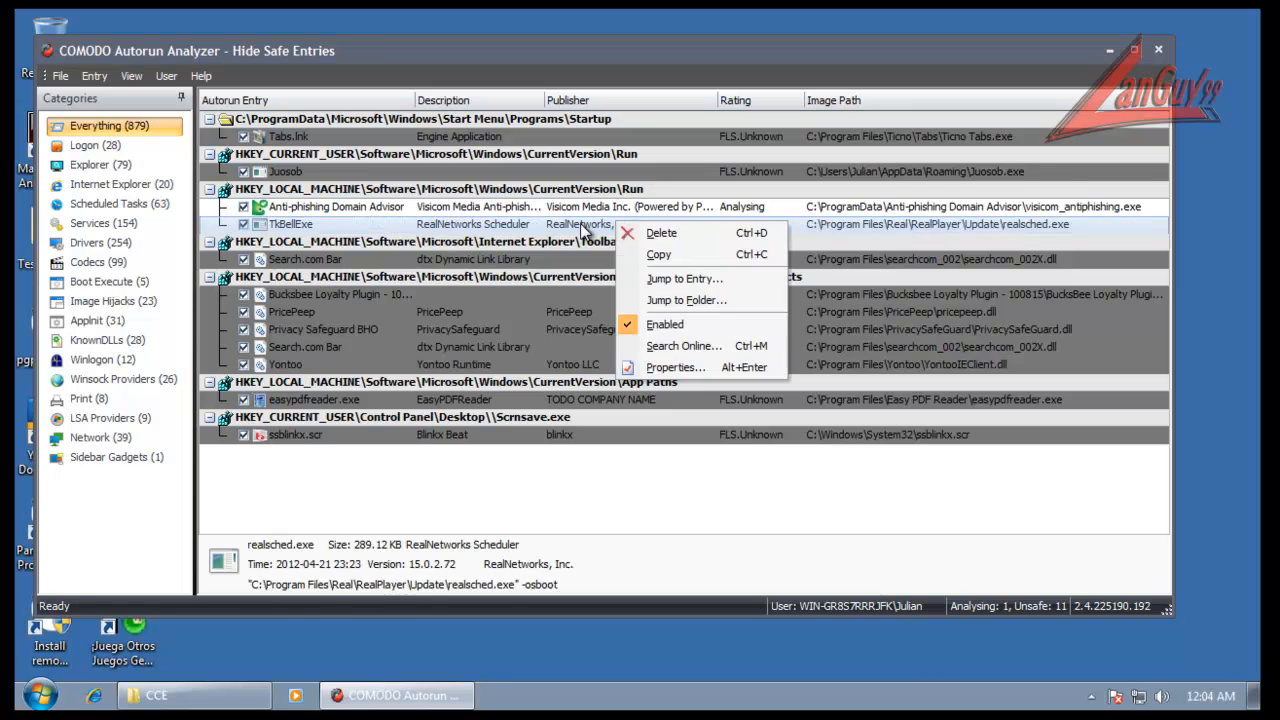
pyautogui.click(700, 369)
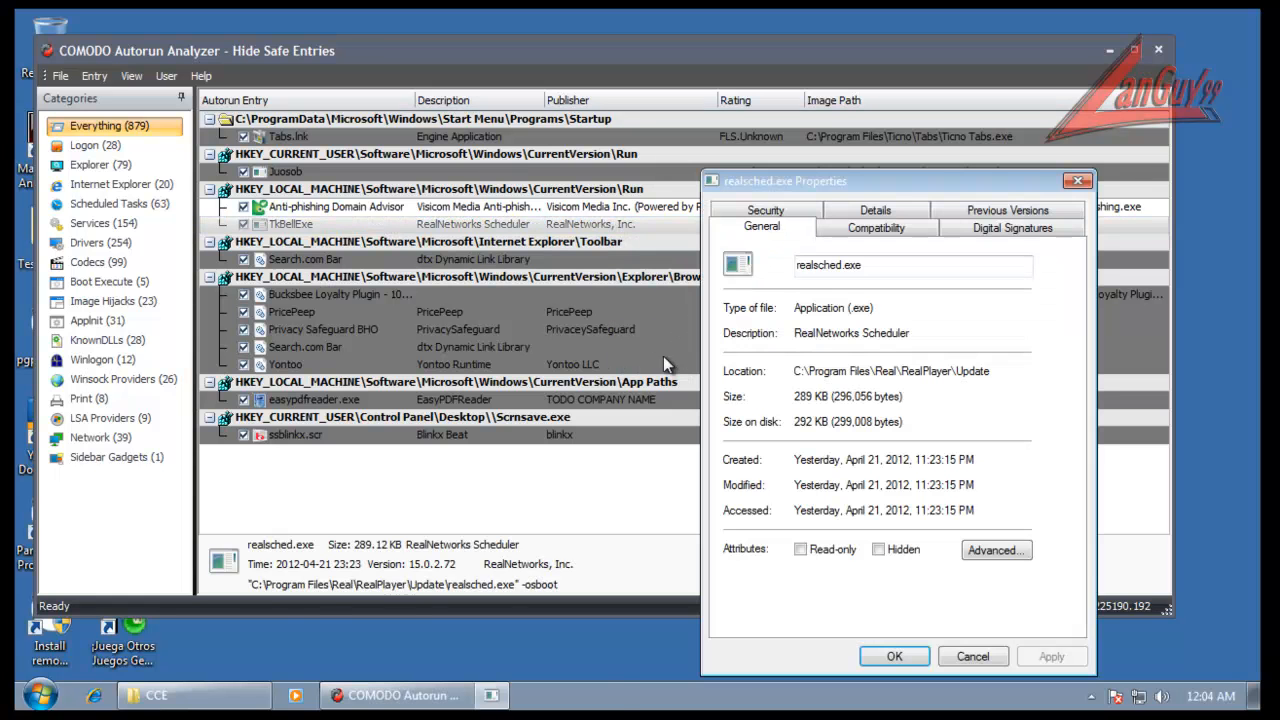
pyautogui.click(1003, 231)
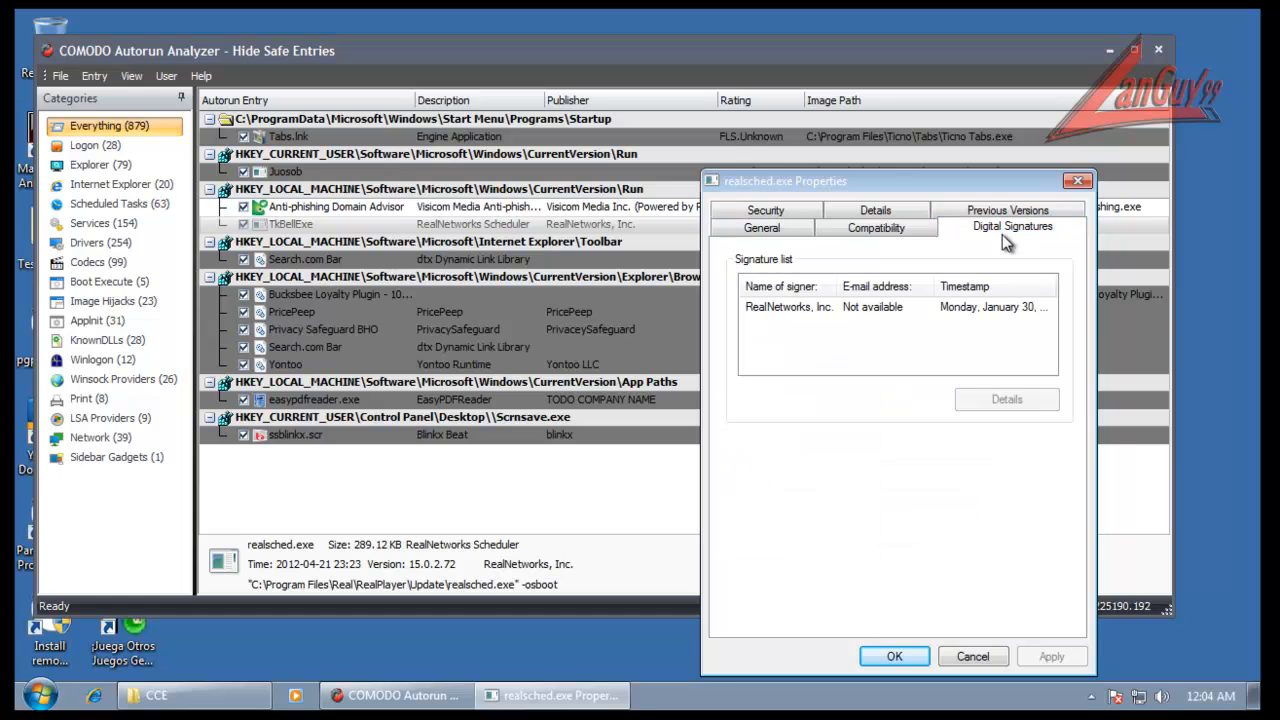
pyautogui.click(823, 313)
pyautogui.click(1029, 391)
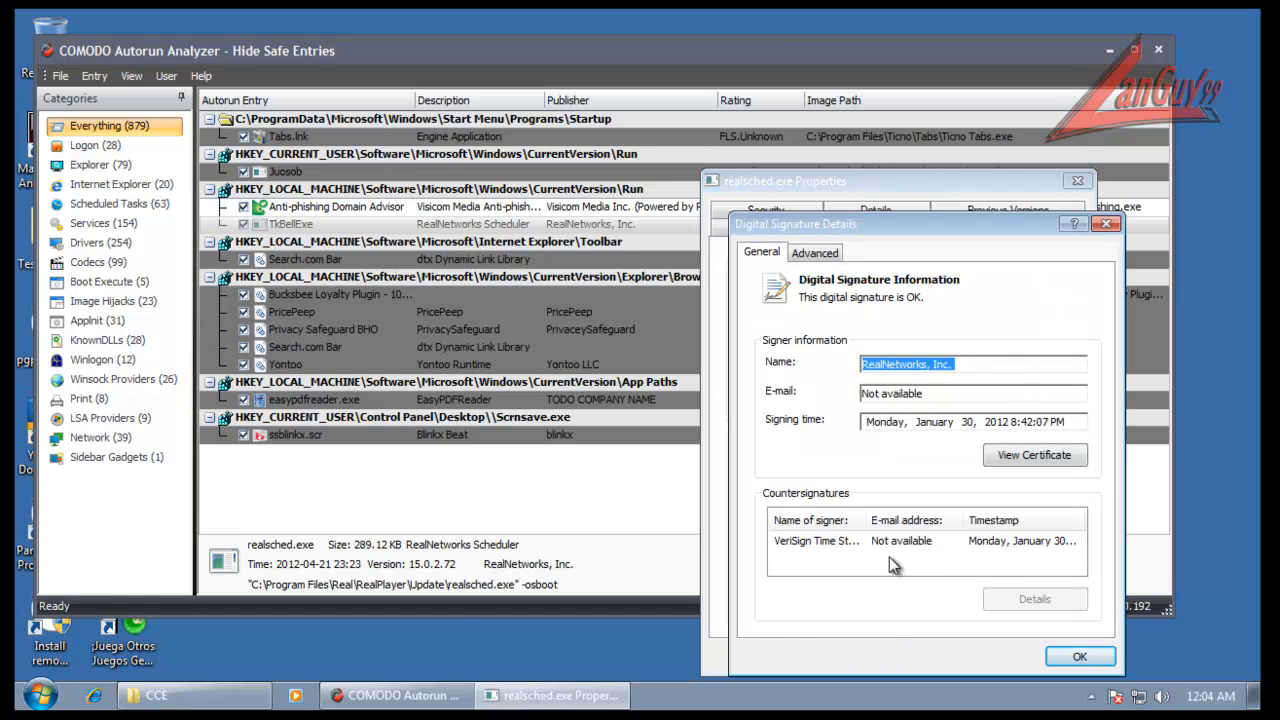
# - Inspect the RealNetworks, Inc. signing certificate, including its general information, detail fields and certification path, and close it
pyautogui.click(816, 547)
pyautogui.click(1047, 462)
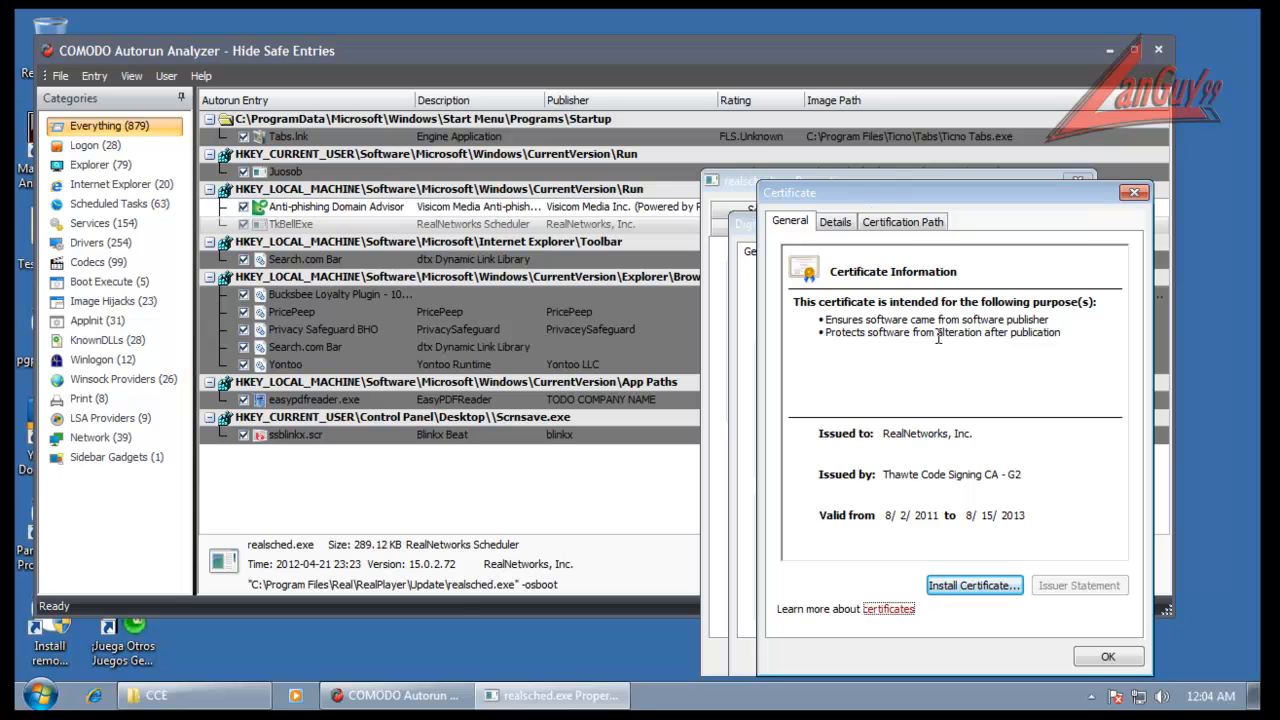
pyautogui.click(849, 229)
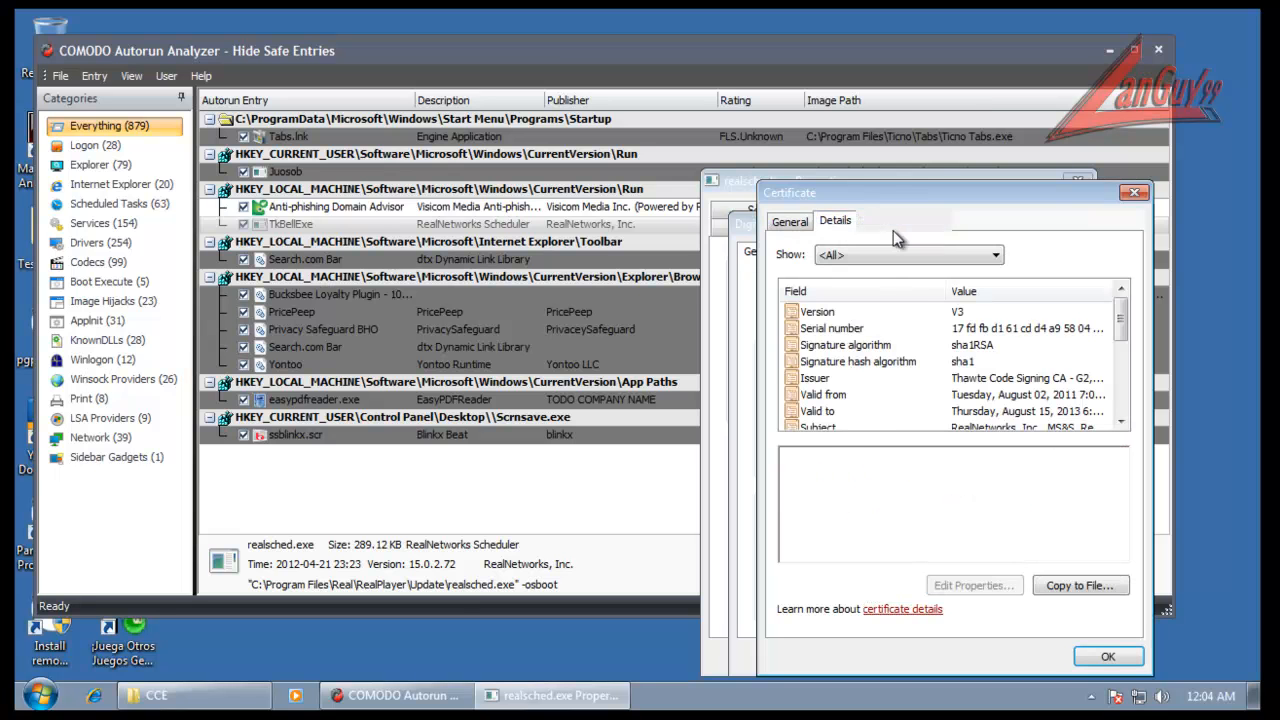
pyautogui.click(893, 229)
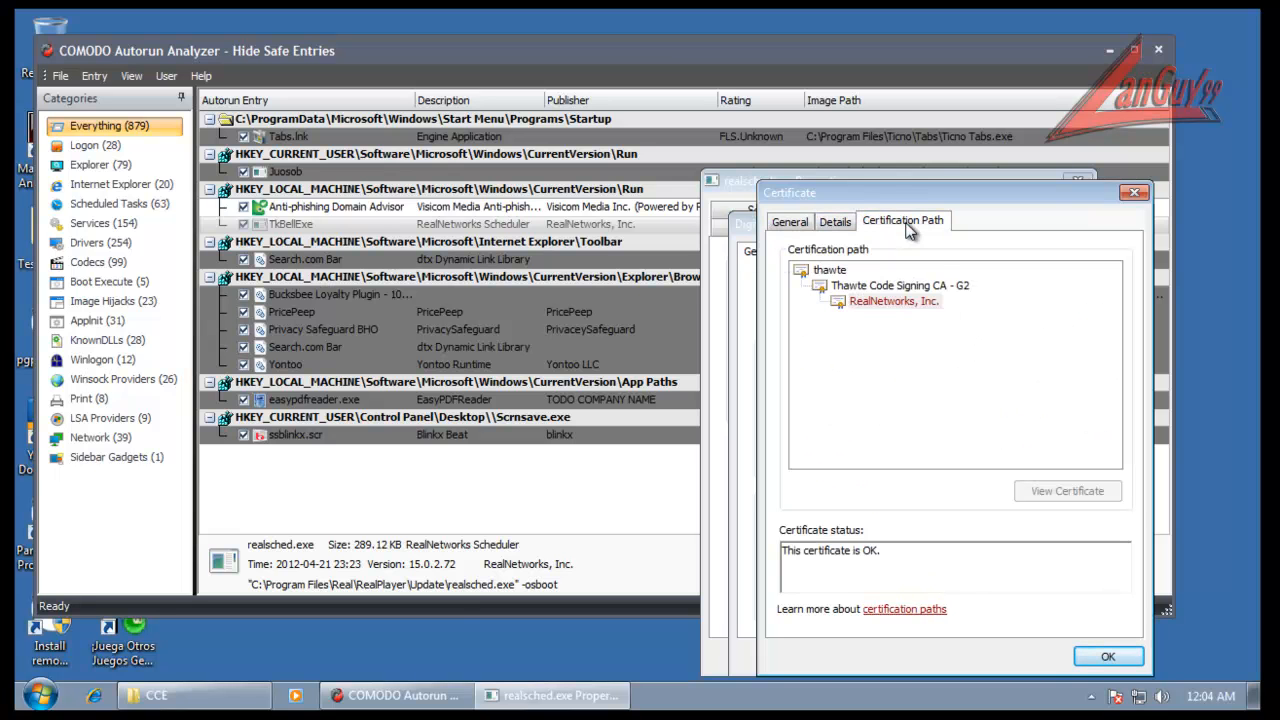
pyautogui.click(1105, 658)
# - Inspect the general and advanced details of the VeriSign countersignature, and close the signature and realsched.exe properties dialogs
pyautogui.click(1045, 598)
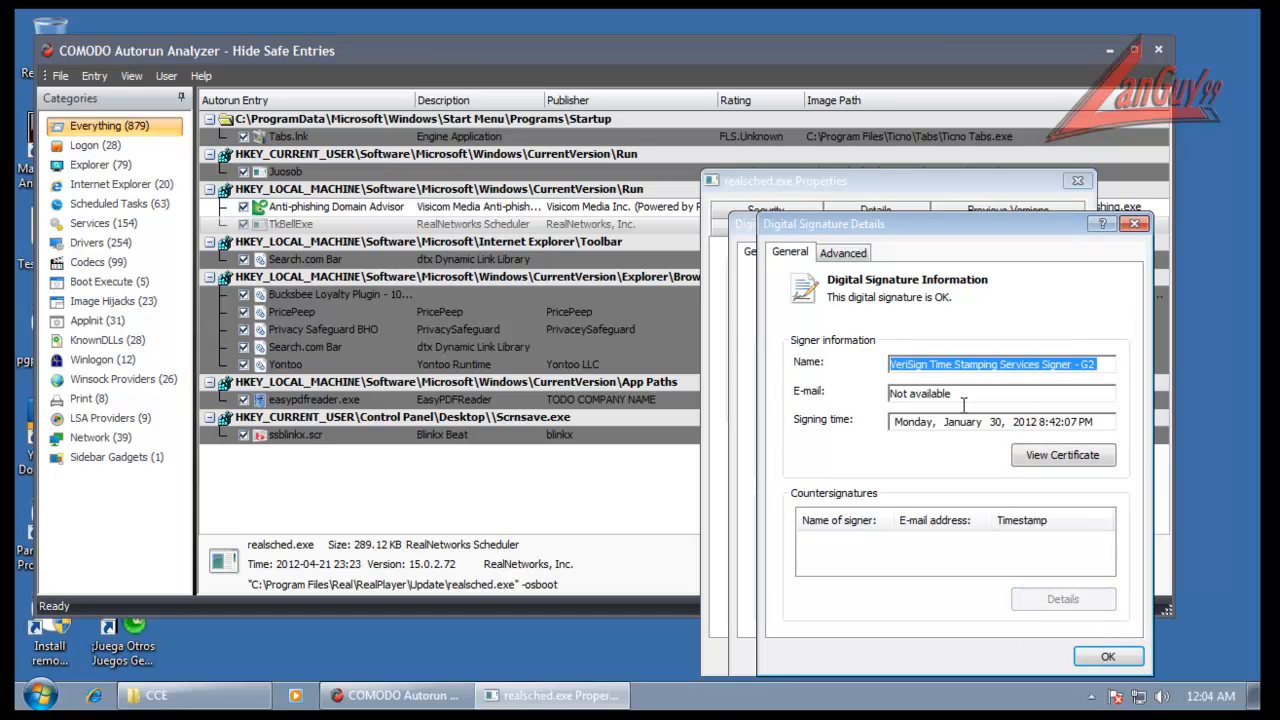
pyautogui.click(838, 253)
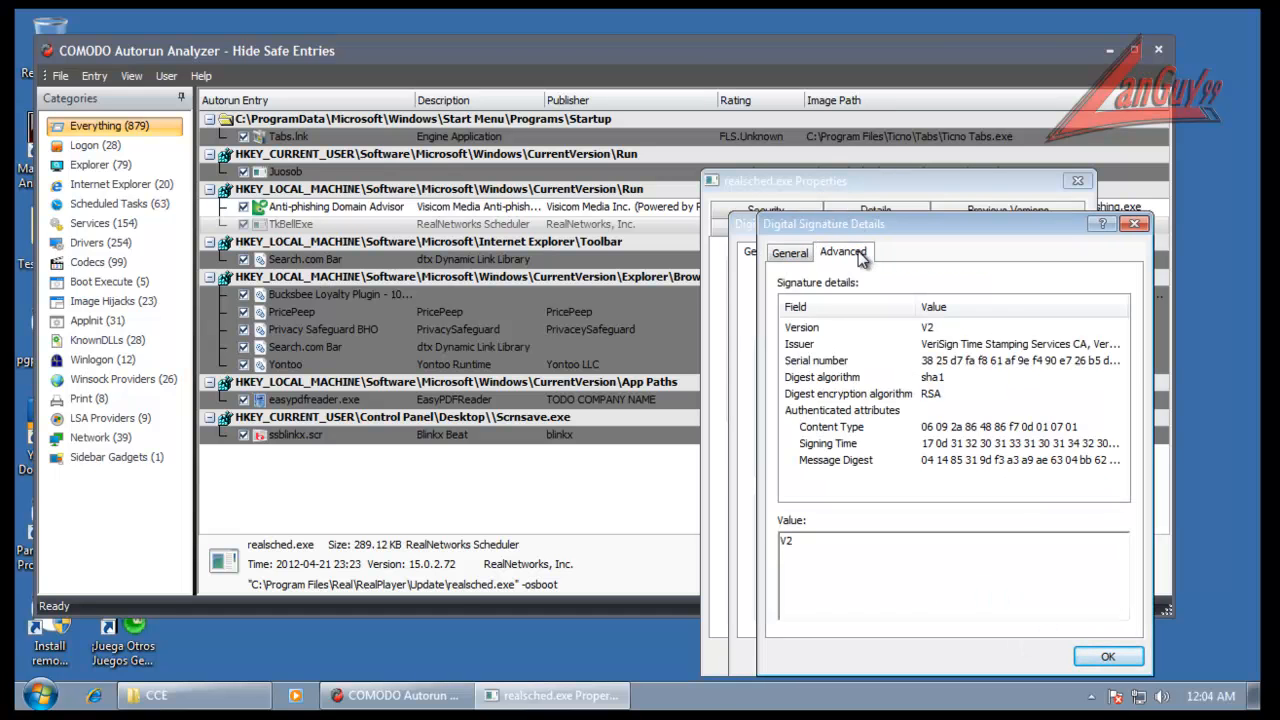
pyautogui.click(787, 254)
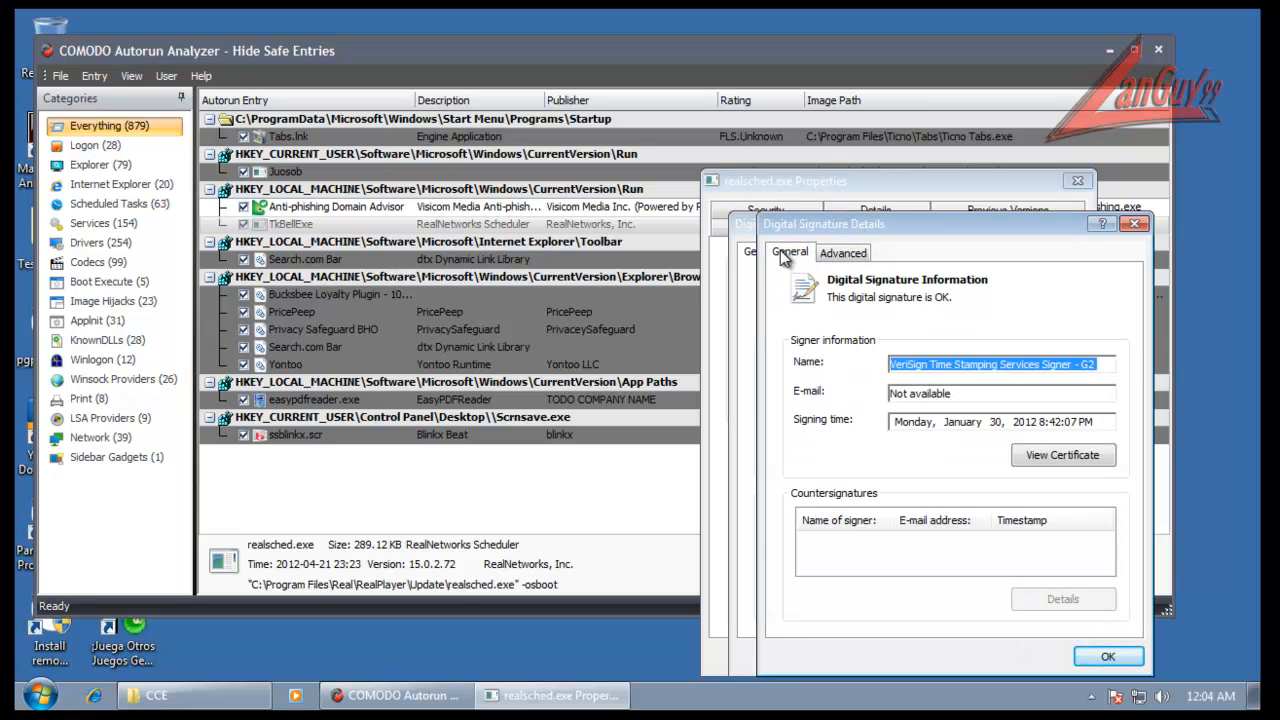
pyautogui.click(1108, 656)
pyautogui.click(1075, 656)
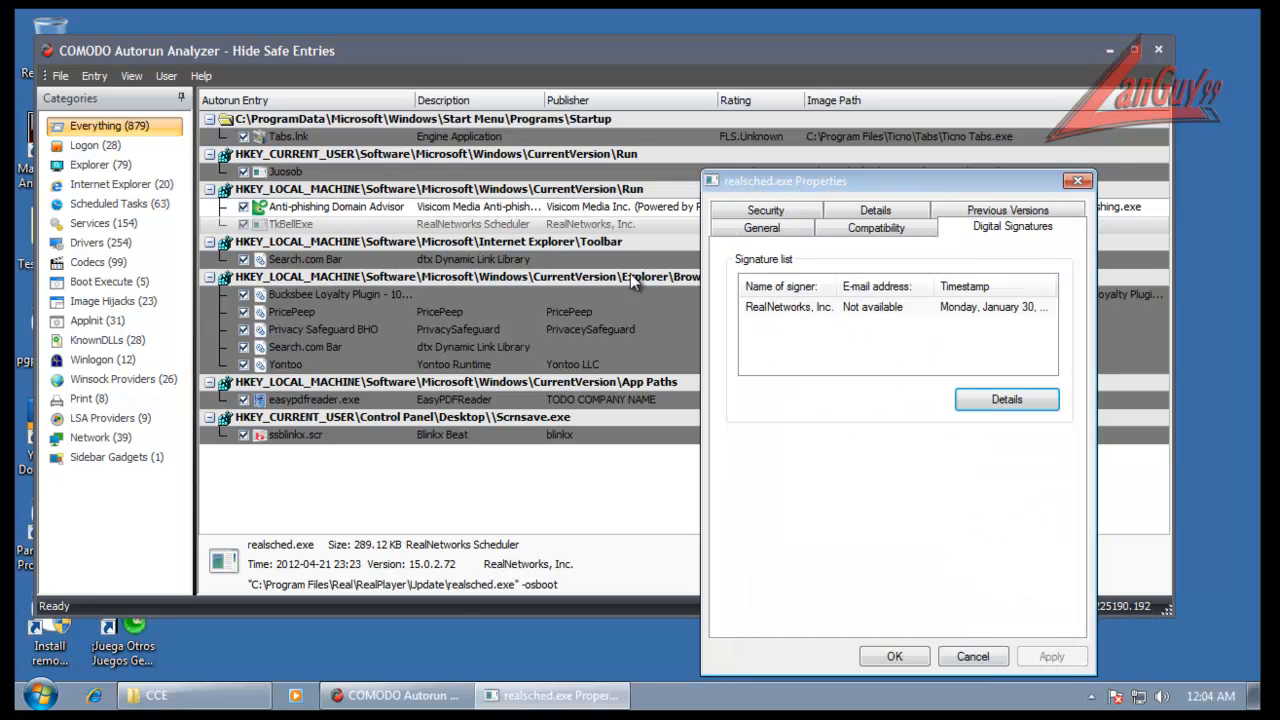
pyautogui.click(986, 664)
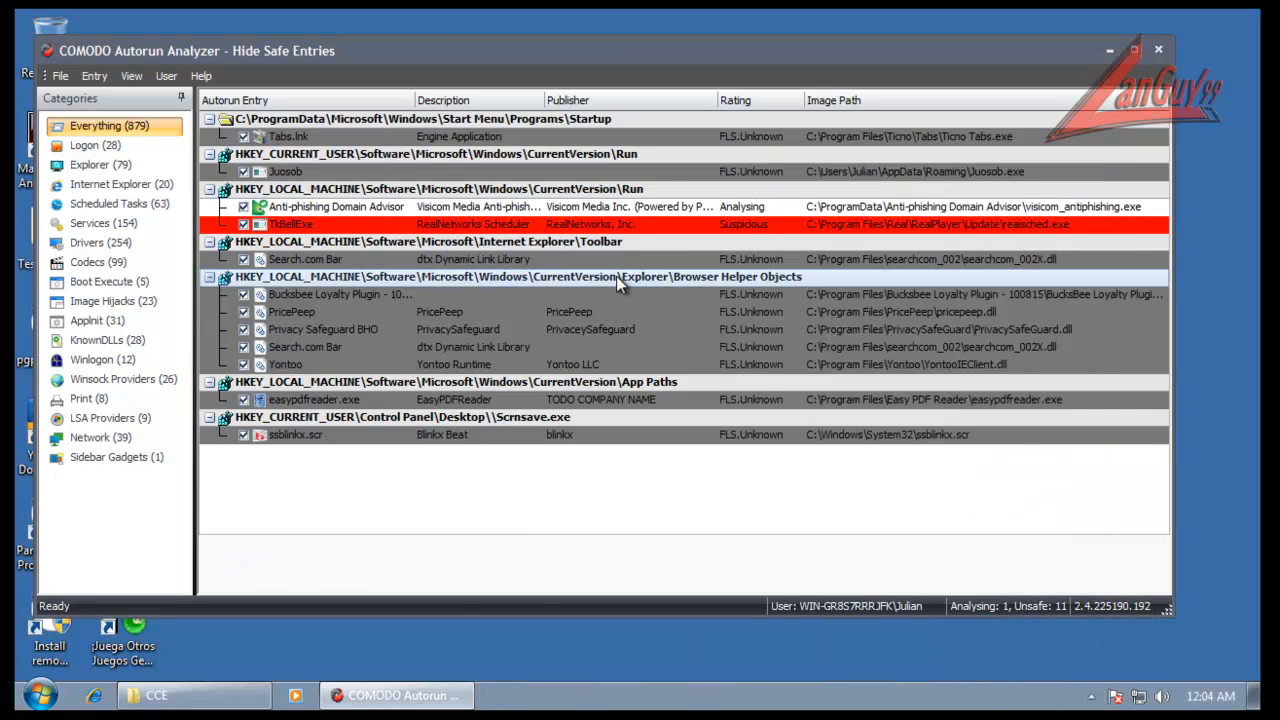
pyautogui.rightClick(612, 229)
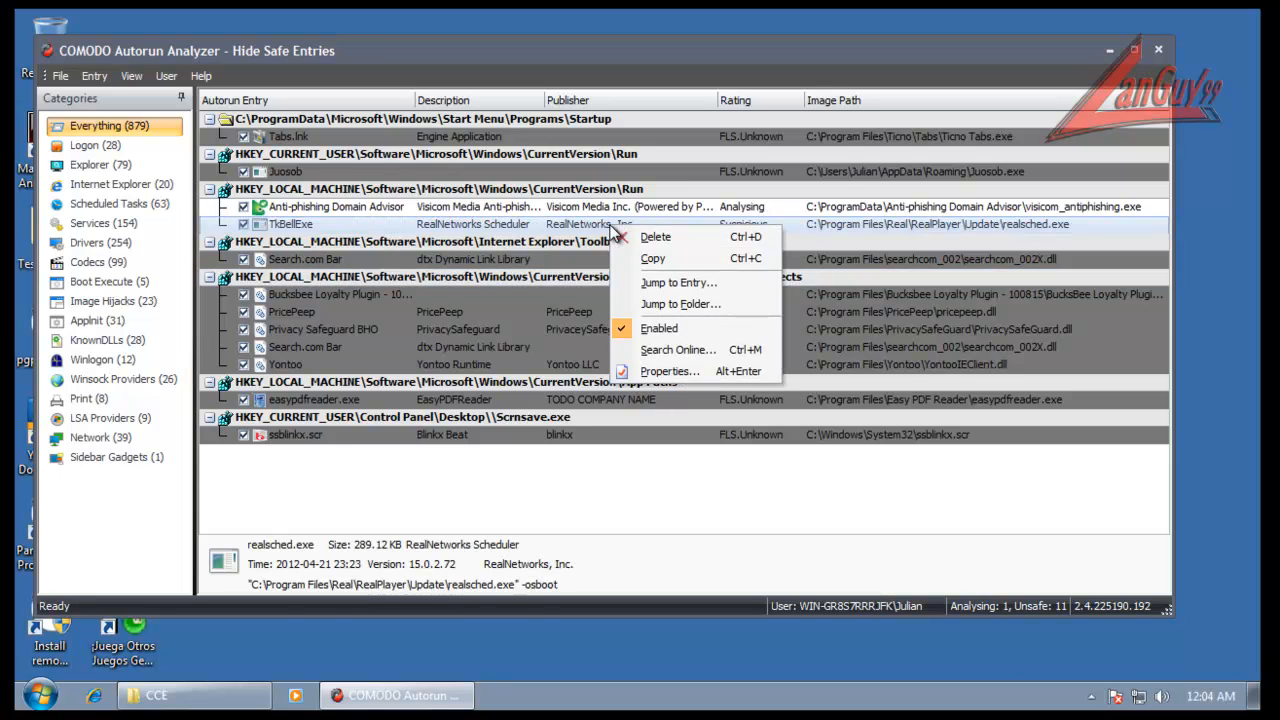
pyautogui.click(664, 490)
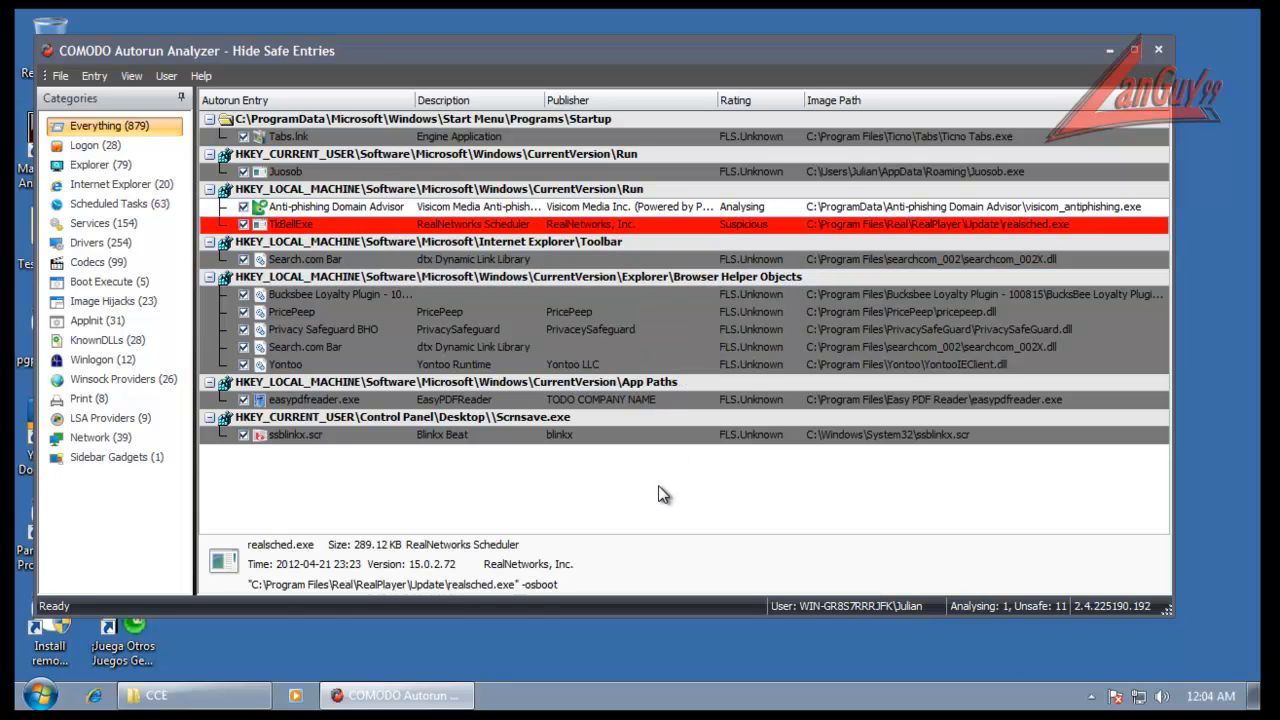
# - Open the file properties of Ticno Tabs.exe from the Tabs.lnk startup entry
pyautogui.click(529, 136)
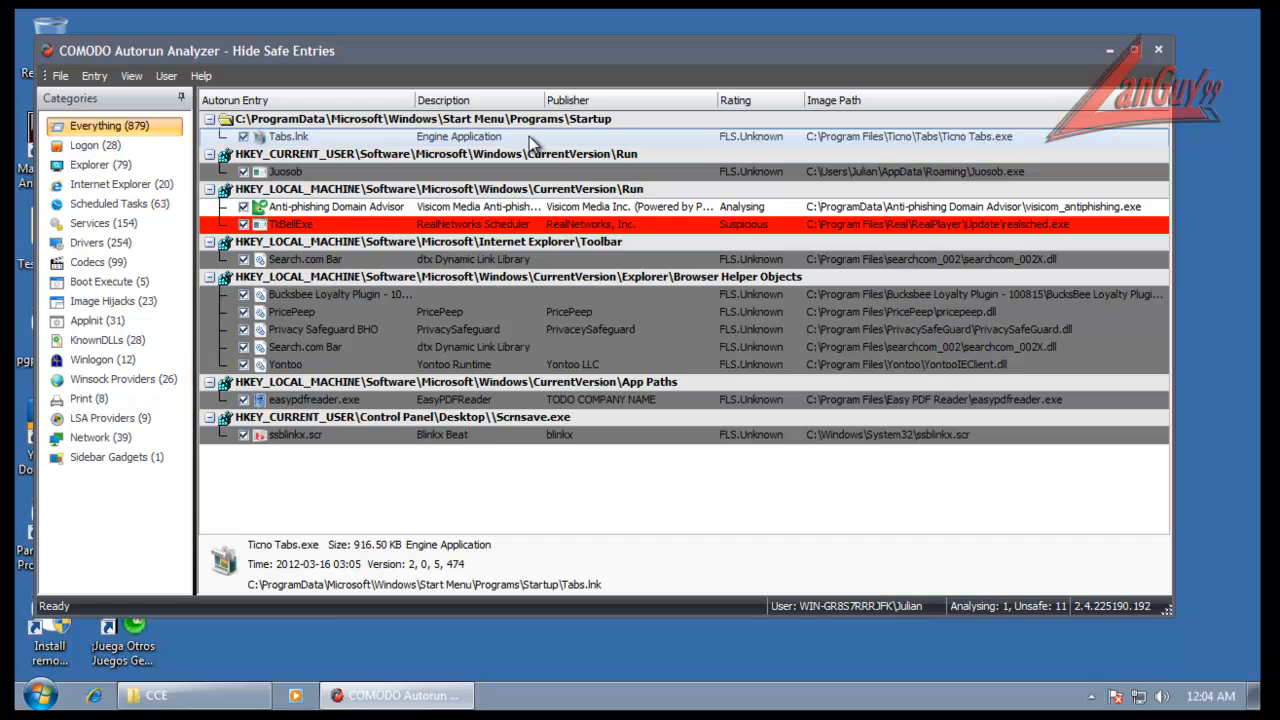
pyautogui.rightClick(529, 136)
pyautogui.click(589, 283)
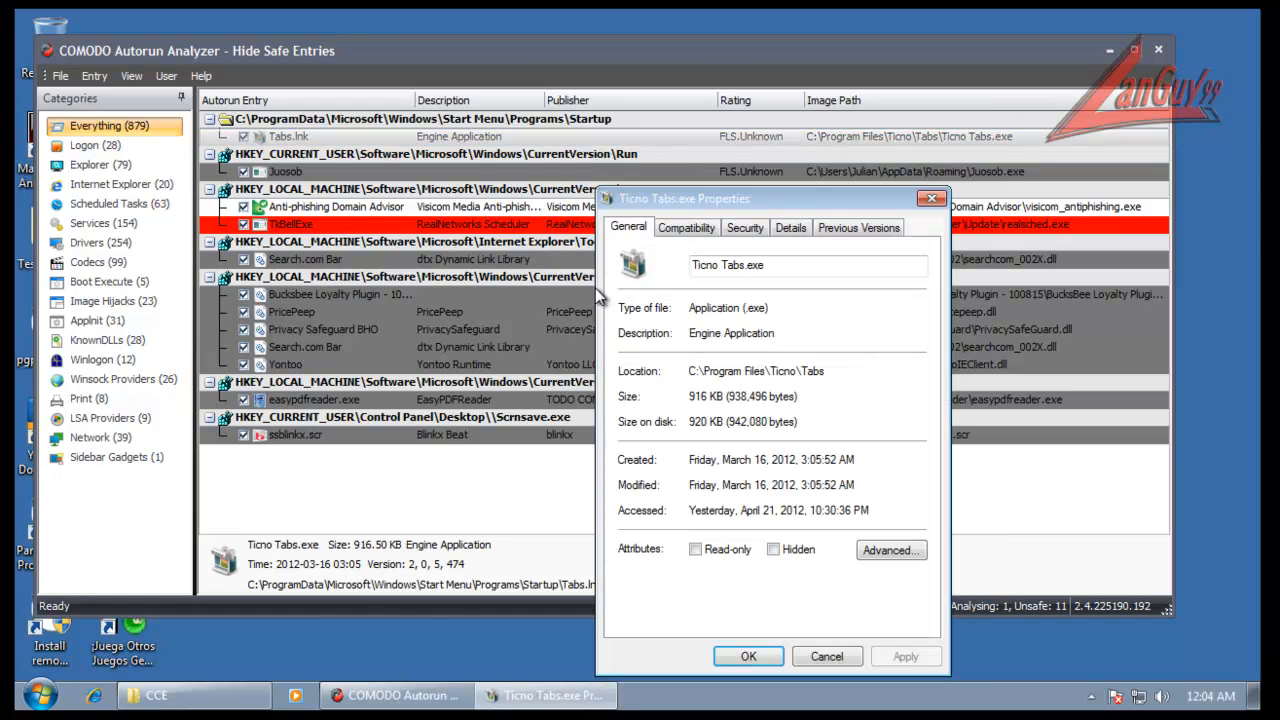
# - Close the Ticno Tabs.exe properties and delete the Tabs.lnk autorun entry from the Startup folder group
pyautogui.click(931, 199)
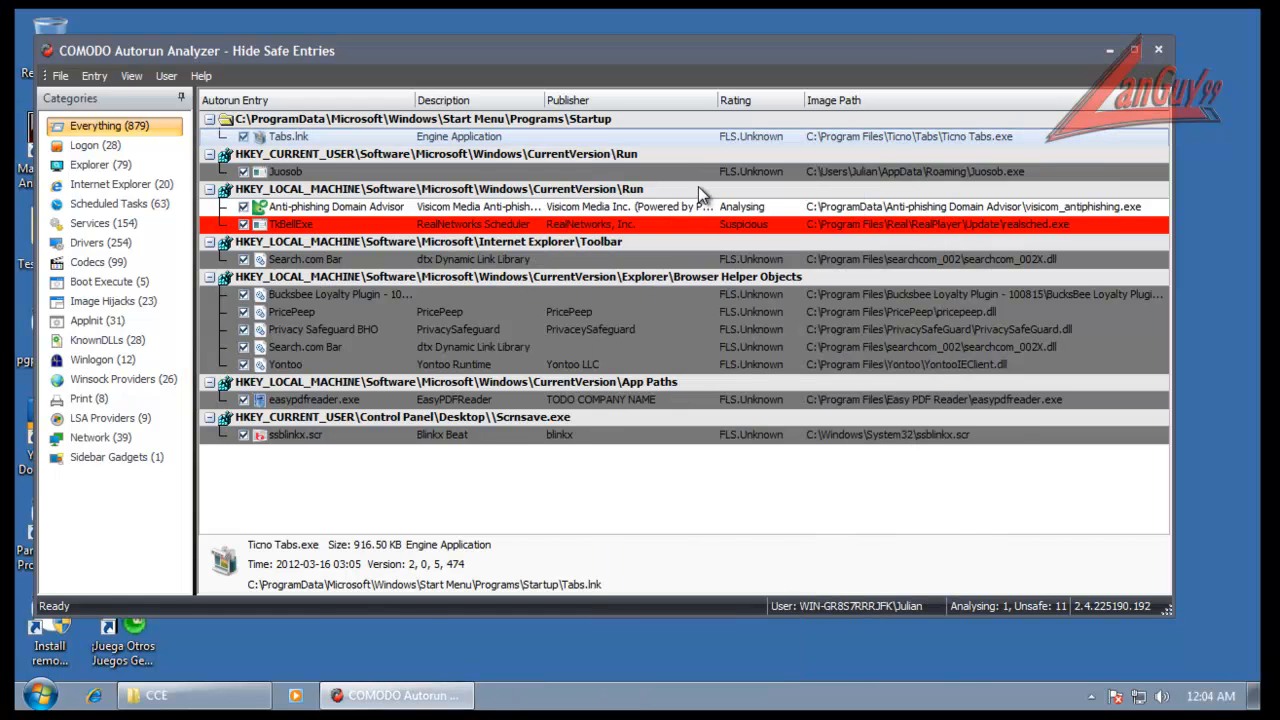
pyautogui.click(705, 171)
pyautogui.rightClick(677, 135)
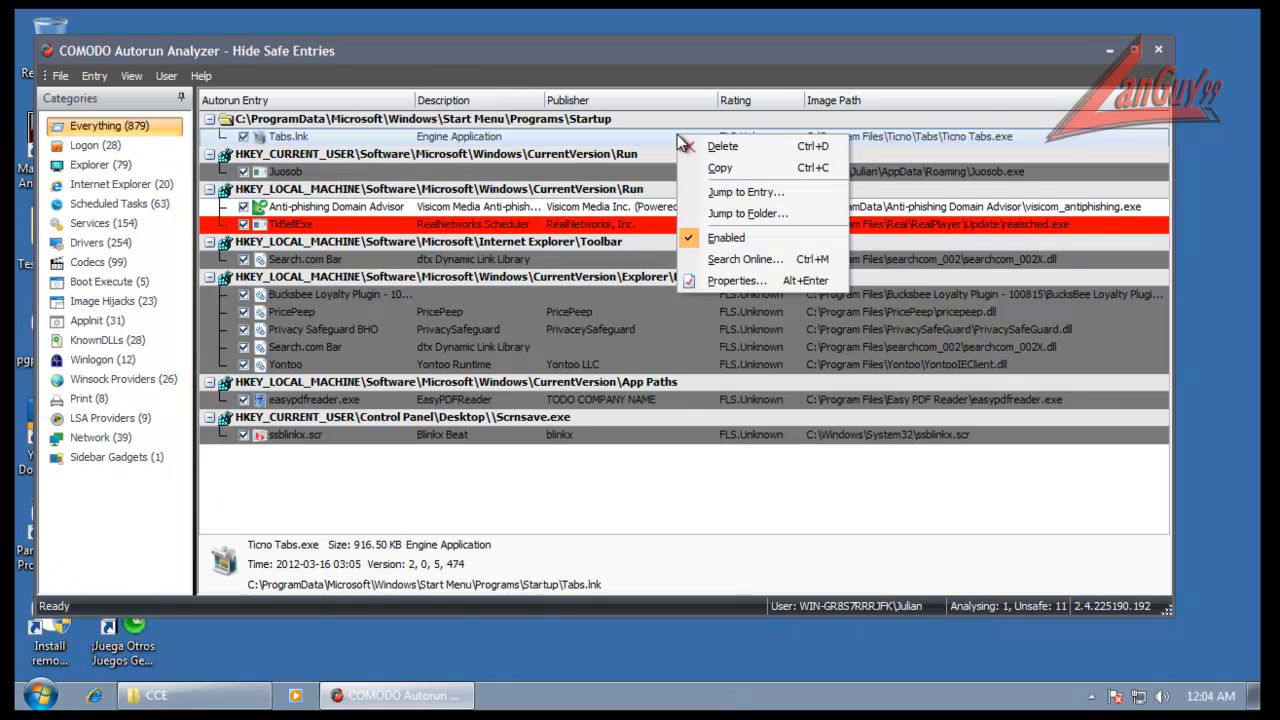
pyautogui.click(722, 147)
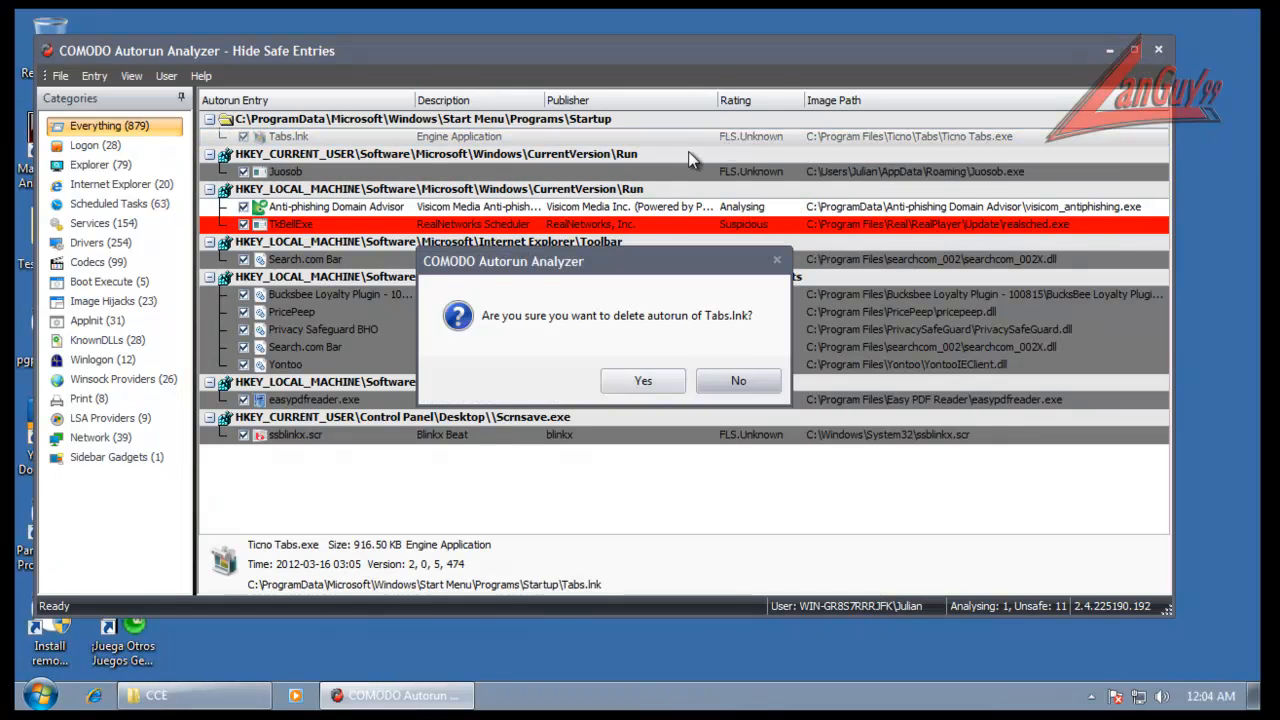
pyautogui.click(643, 381)
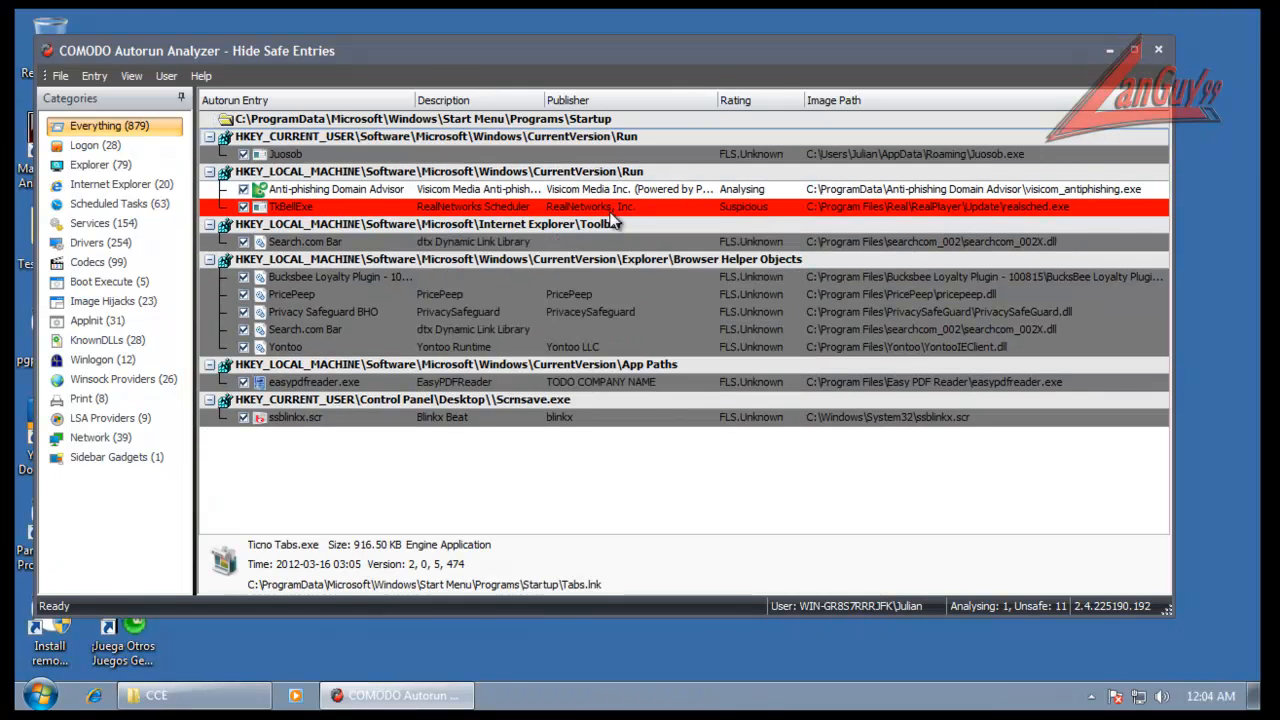
# - Delete the Juosob autorun entry from the HKEY_CURRENT_USER Run group, confirming the removal
pyautogui.rightClick(594, 154)
pyautogui.click(645, 164)
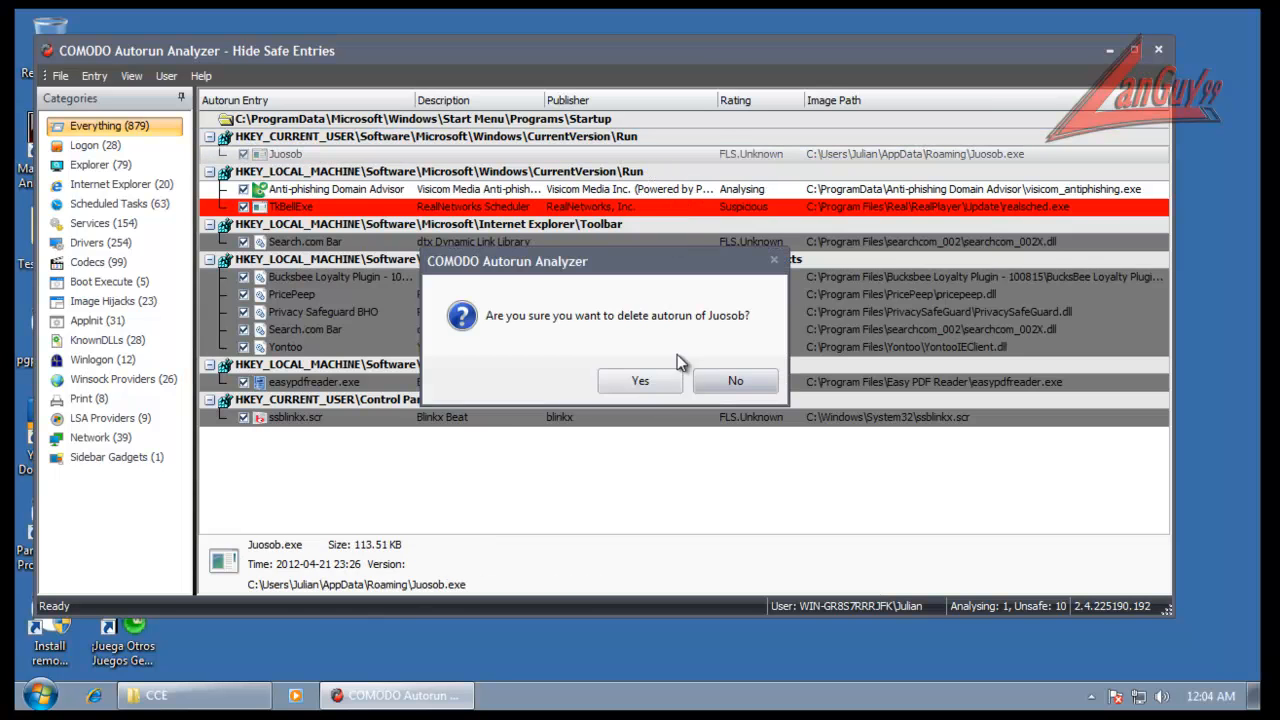
pyautogui.click(653, 388)
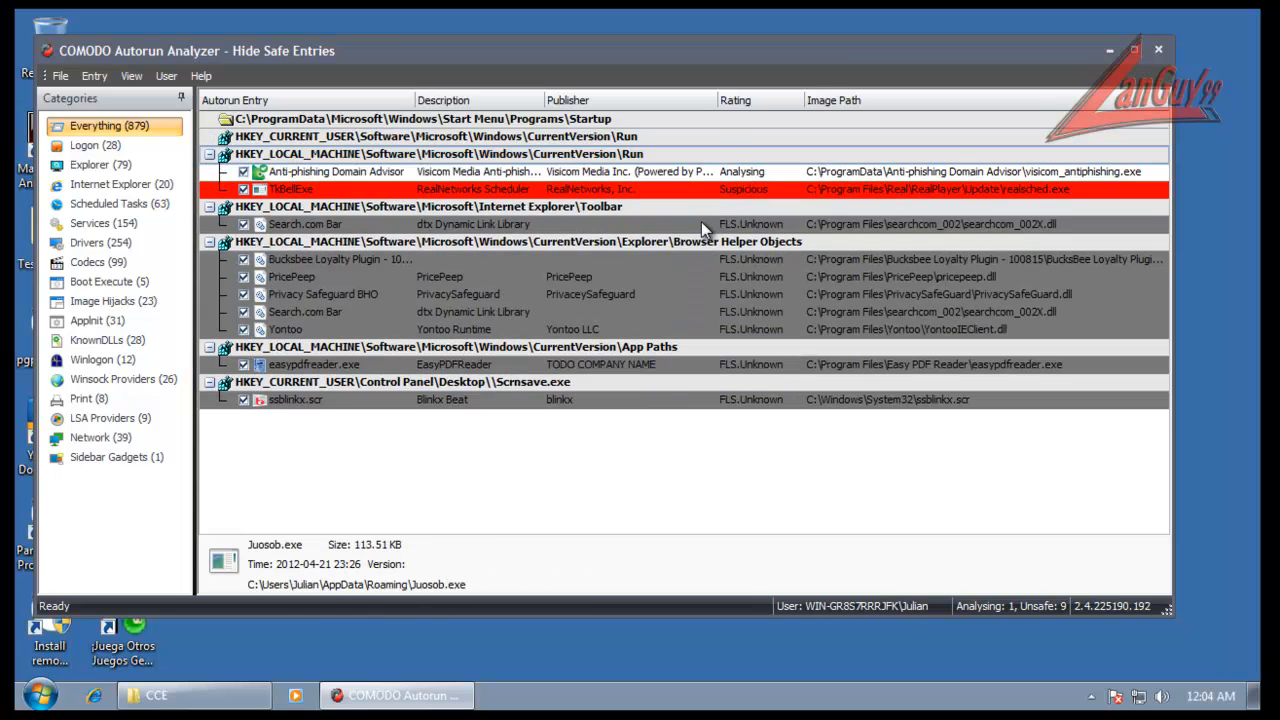
# - Delete the Search.com Bar autorun entry from the Internet Explorer Toolbar group
pyautogui.click(701, 222)
pyautogui.rightClick(614, 228)
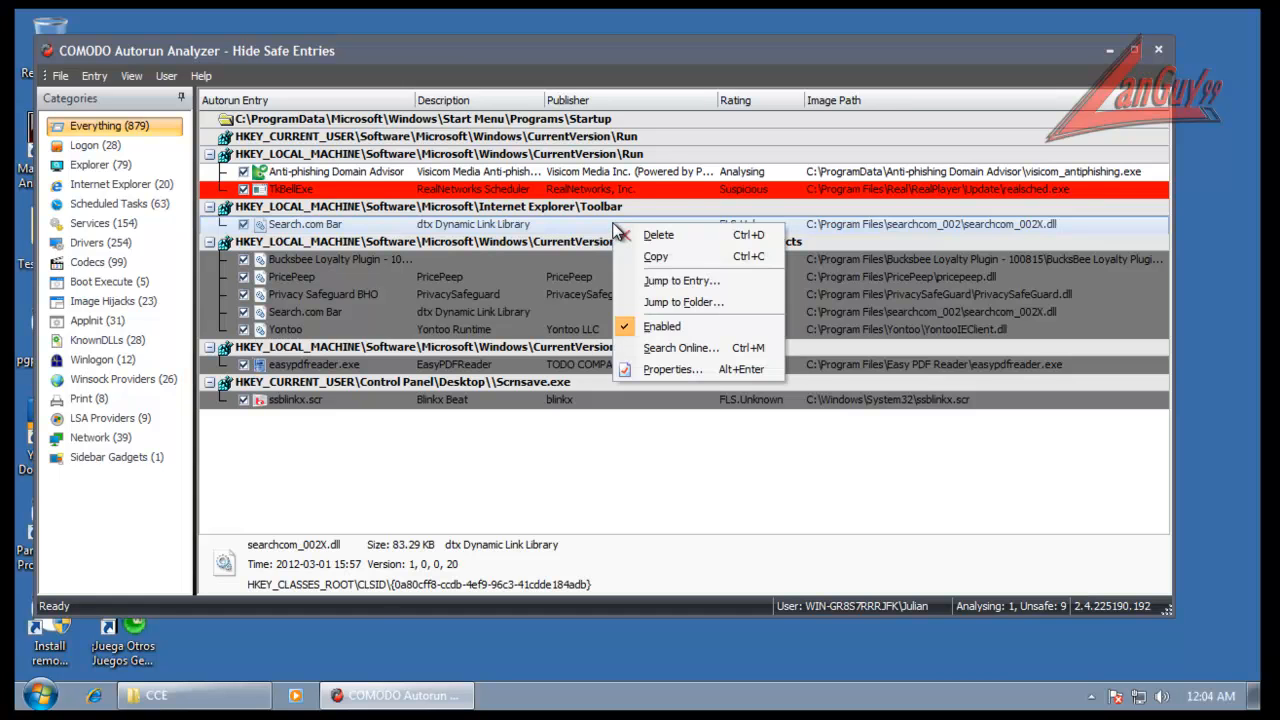
pyautogui.click(664, 234)
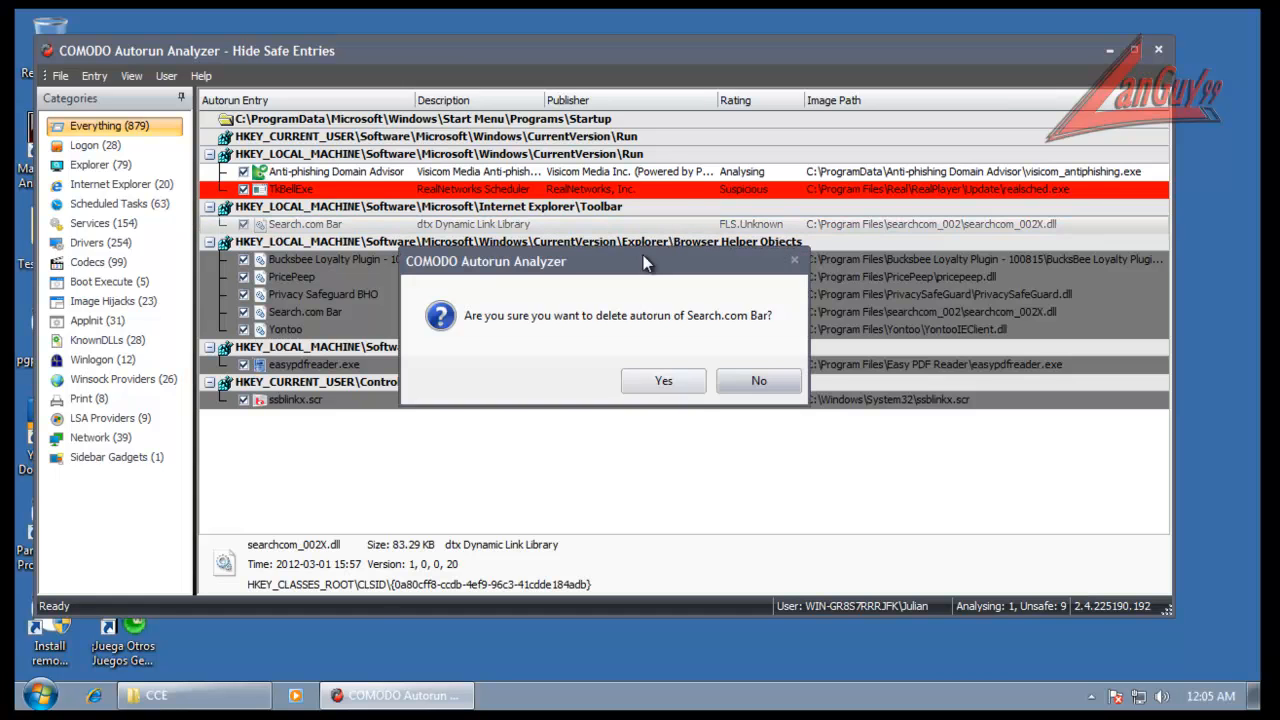
pyautogui.click(655, 385)
# - Look through the Browser Helper Objects entries and delete the Bucksbee Loyalty Plugin autorun
pyautogui.click(548, 241)
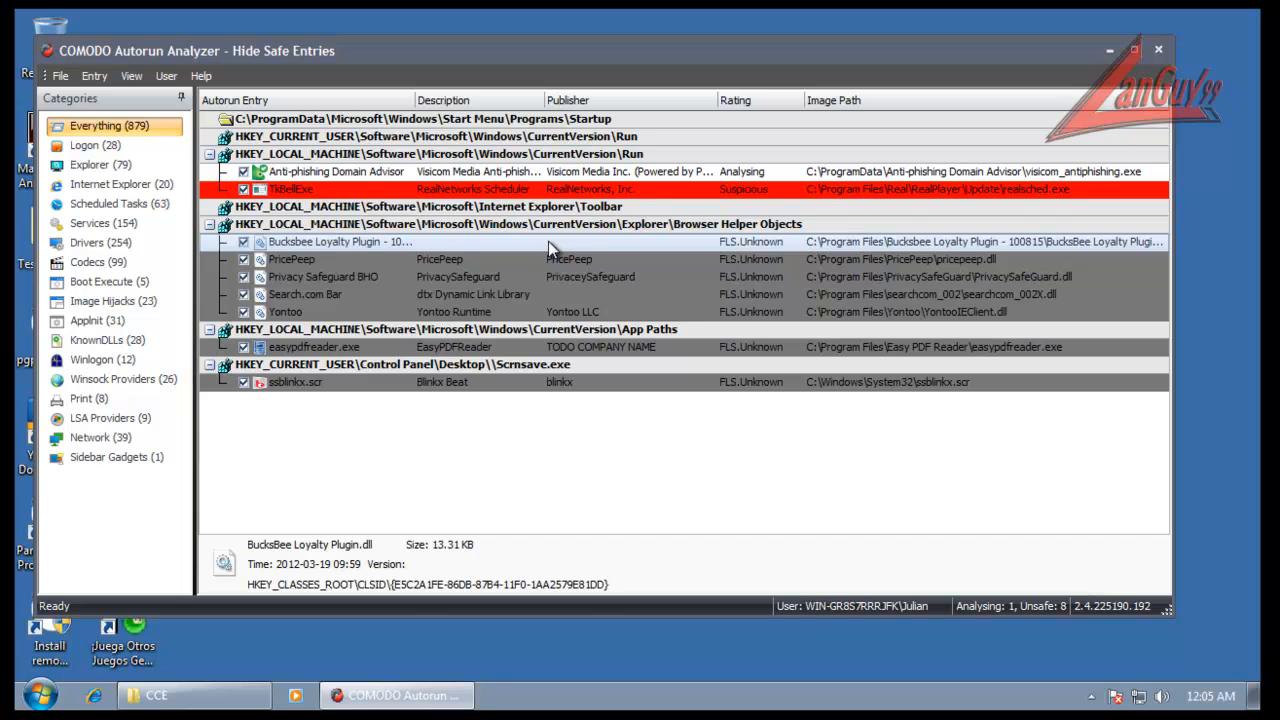
pyautogui.press('Down')
pyautogui.press('Down')
pyautogui.press('Down')
pyautogui.press('Down')
pyautogui.press('Up')
pyautogui.press('Up')
pyautogui.press('Up')
pyautogui.press('Up')
pyautogui.press('Delete')
pyautogui.press('Return')
# - Delete the PricePeep and Privacy Safeguard BHO entries from the Browser Helper Objects group
pyautogui.press('Down')
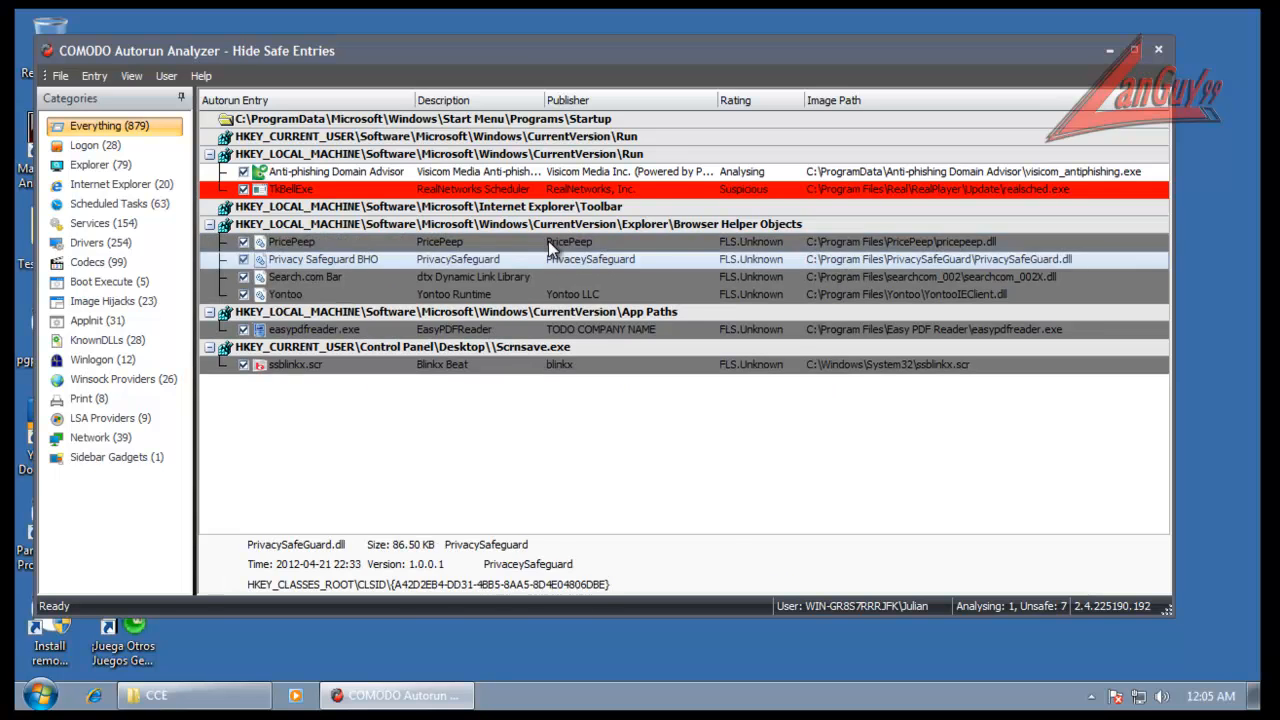
pyautogui.press('Up')
pyautogui.press('Delete')
pyautogui.press('Return')
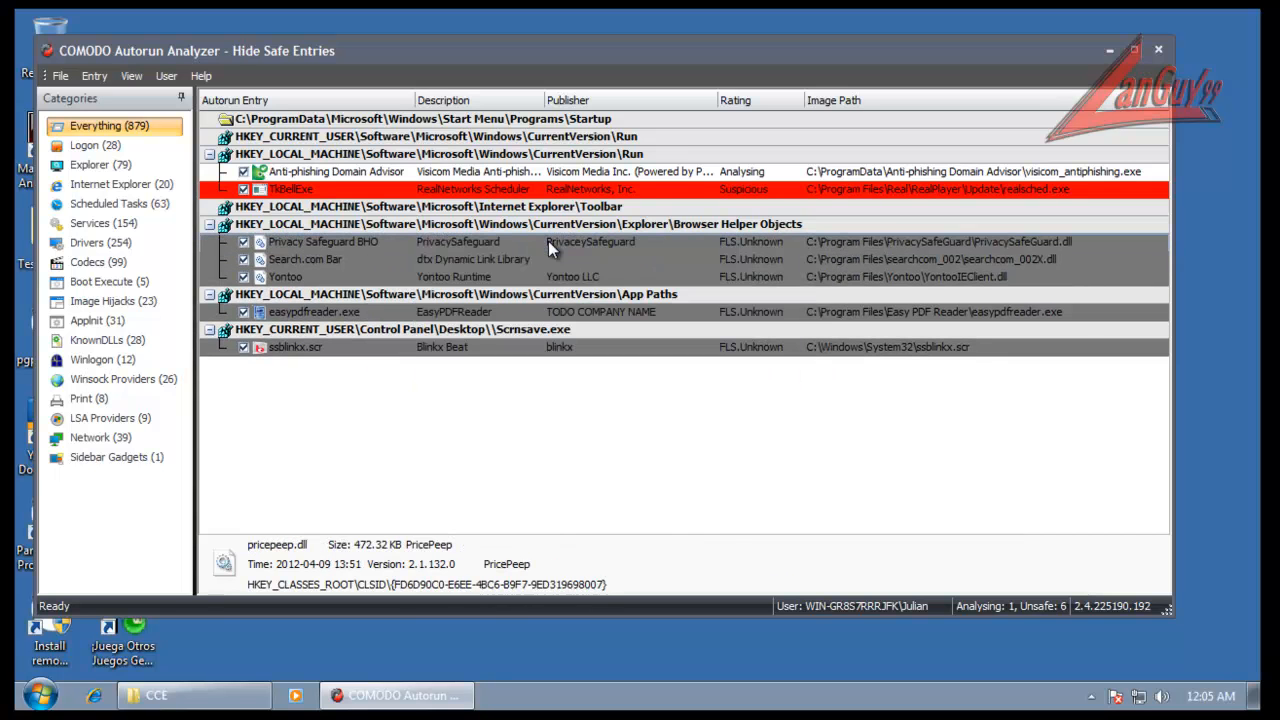
pyautogui.press('Up')
pyautogui.press('Delete')
pyautogui.press('Return')
# - Delete the Search.com Bar and Yontoo entries from the Browser Helper Objects group
pyautogui.press('Down')
pyautogui.press('Up')
pyautogui.press('Delete')
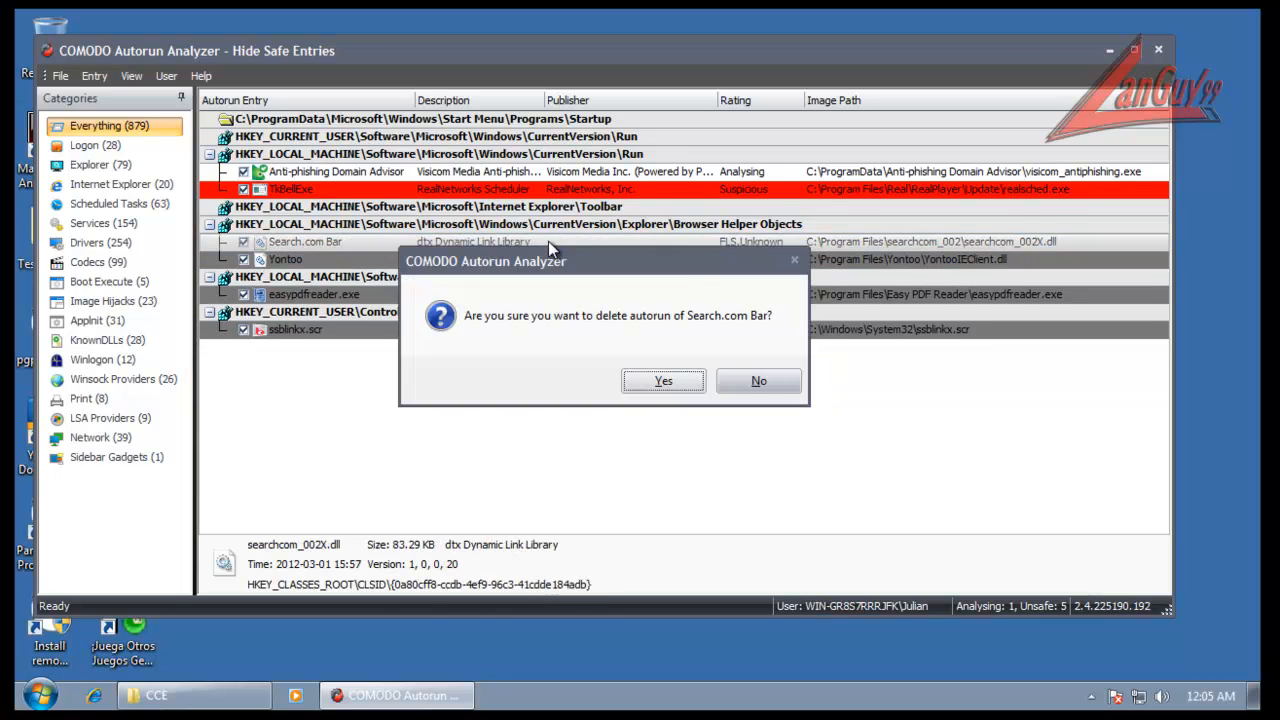
pyautogui.press('Return')
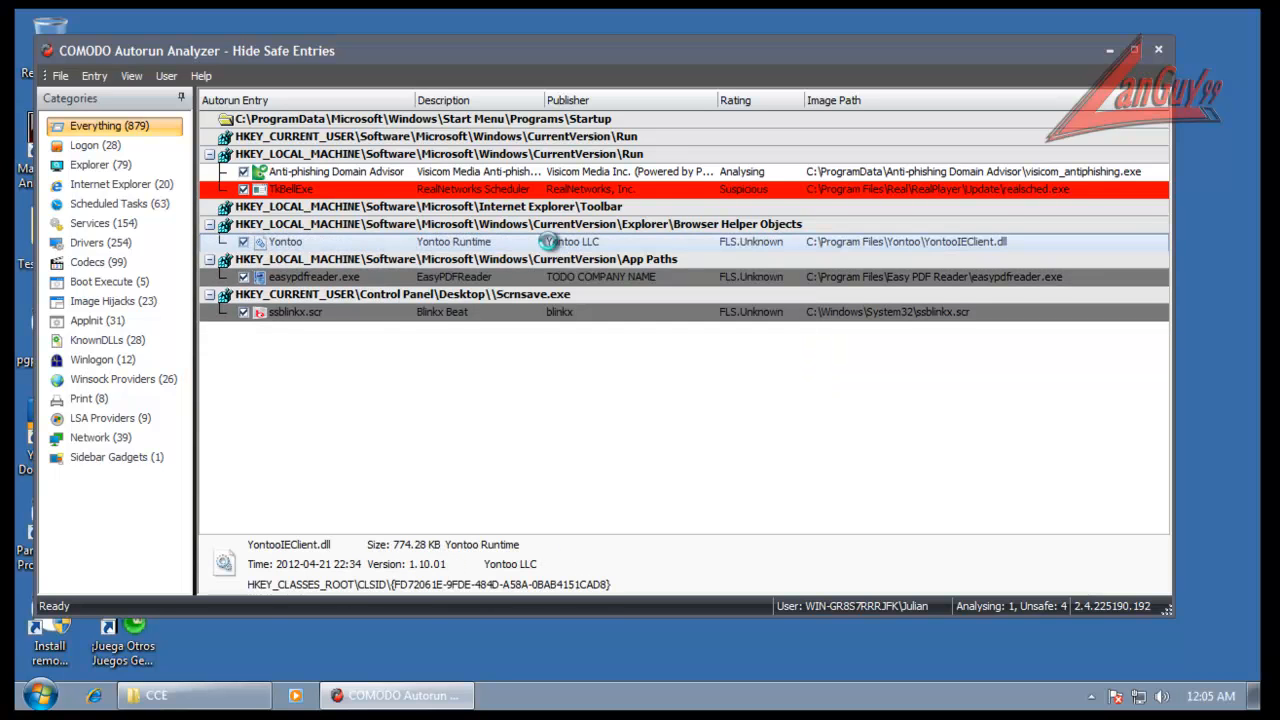
pyautogui.press('Delete')
pyautogui.press('Return')
# - Inspect the file properties of the easypdfreader.exe App Paths entry, including compatibility, security, details and previous versions, and close them
pyautogui.press('Down')
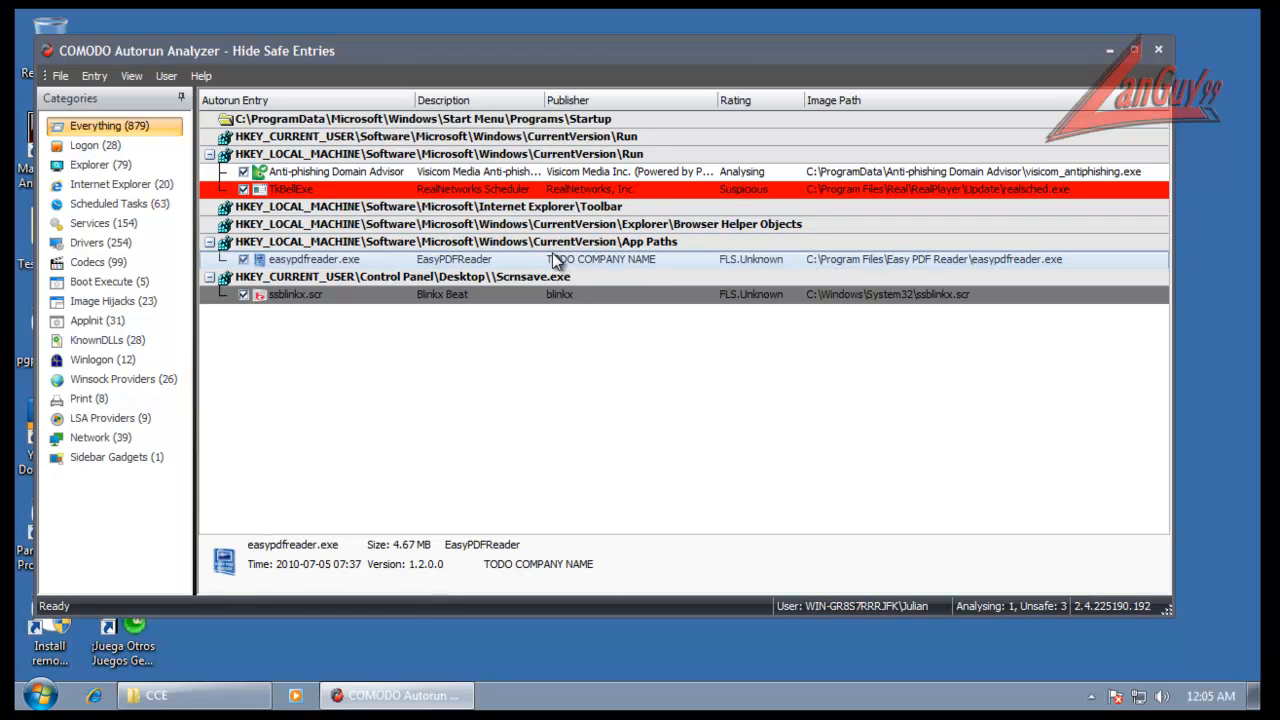
pyautogui.rightClick(555, 257)
pyautogui.click(592, 421)
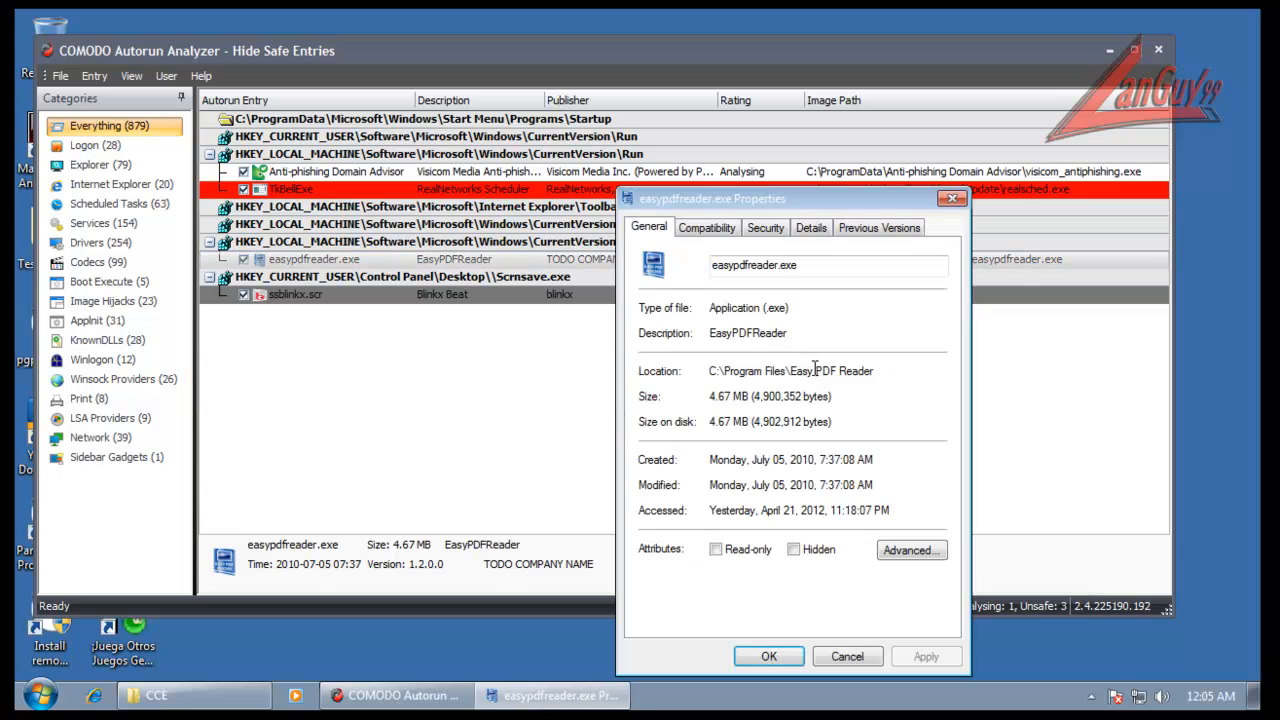
pyautogui.click(707, 228)
pyautogui.click(768, 229)
pyautogui.click(806, 230)
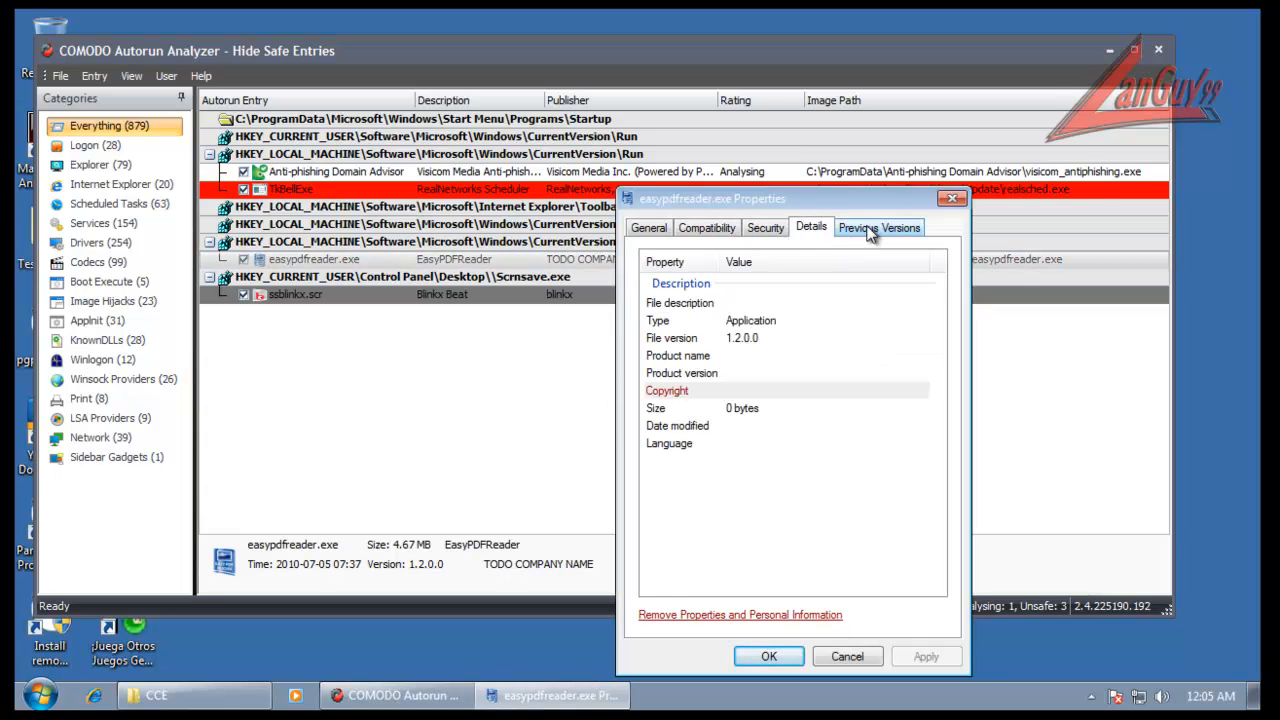
pyautogui.click(862, 231)
pyautogui.click(808, 228)
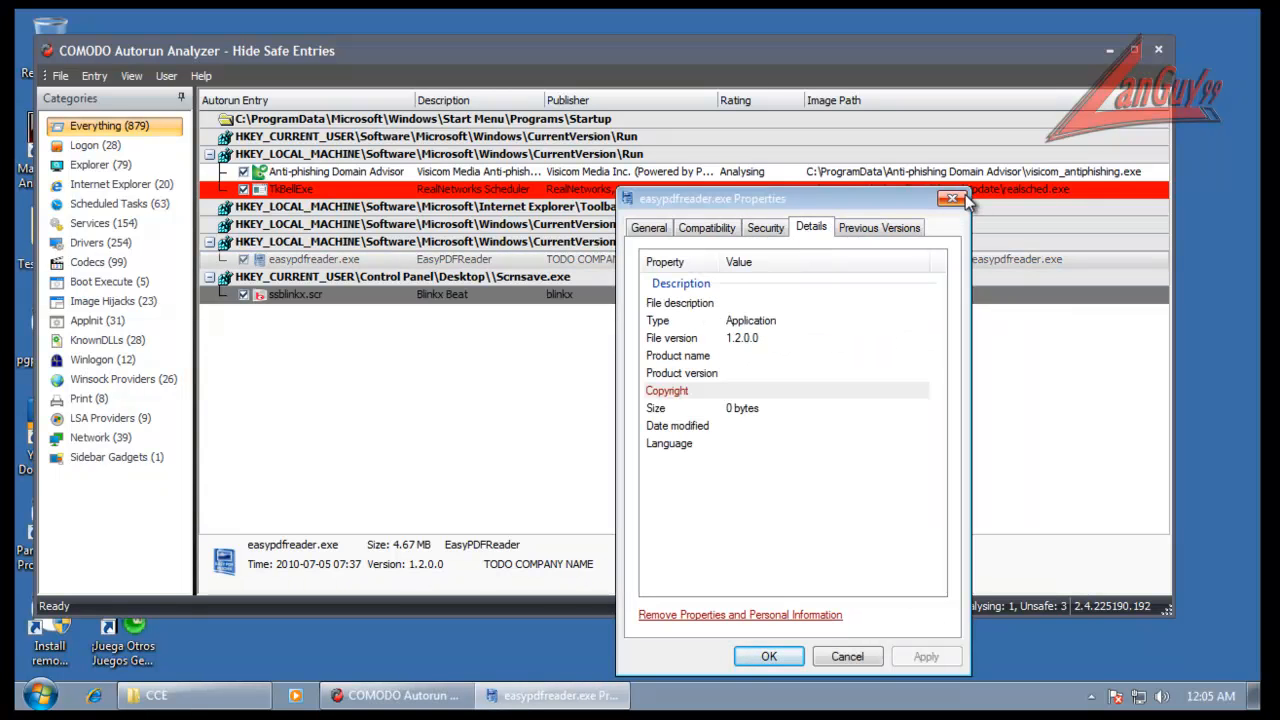
pyautogui.click(955, 197)
# - Start an online search for easypdfreader.exe from its autorun entry and return to the autorun list
pyautogui.rightClick(530, 261)
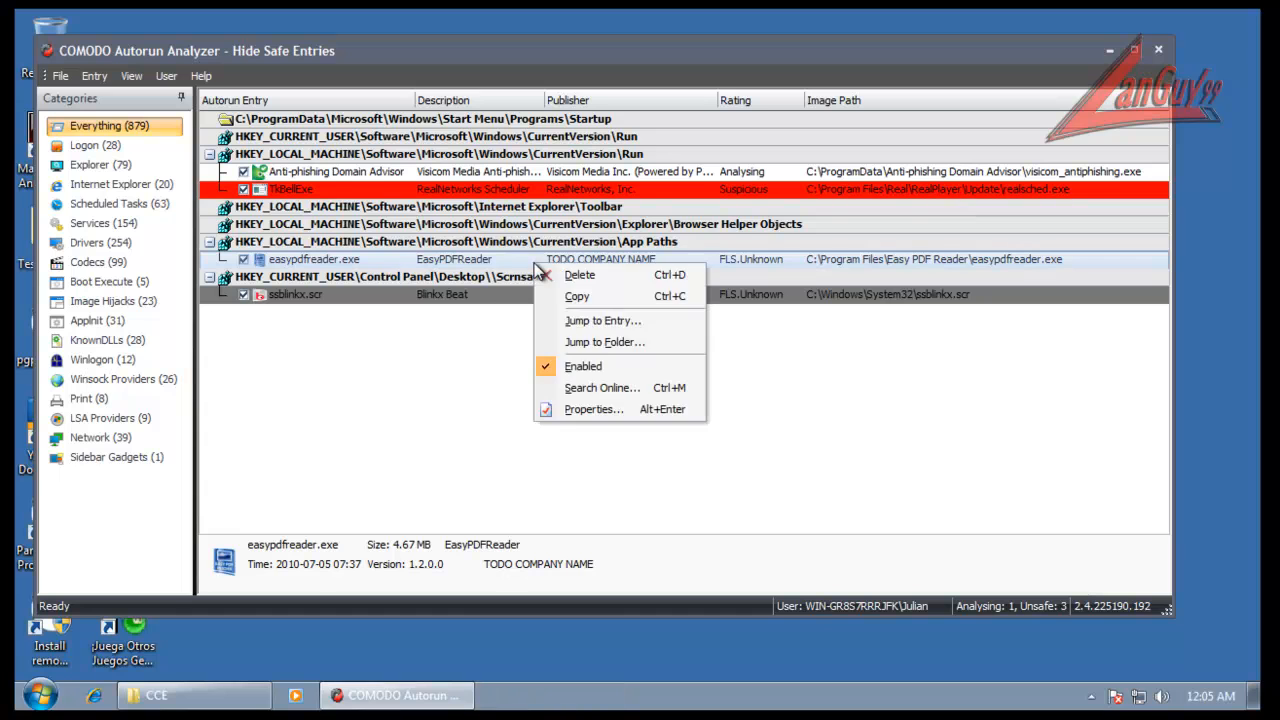
pyautogui.click(586, 392)
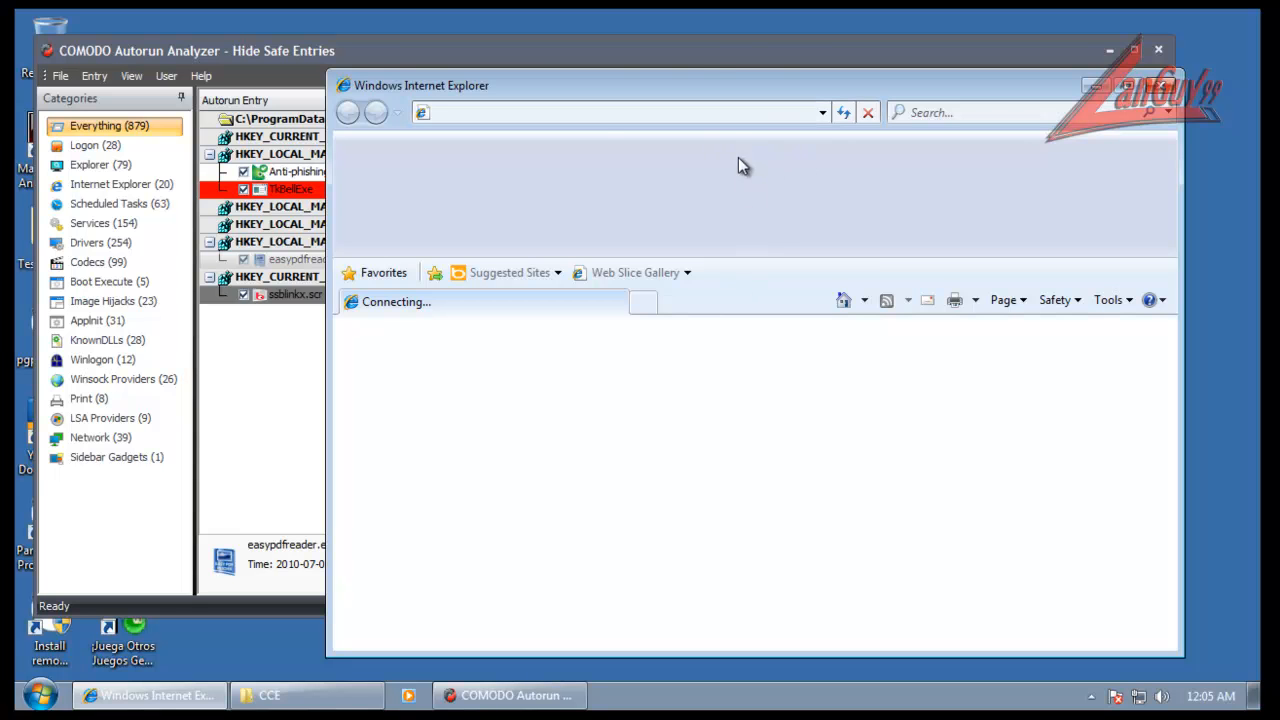
pyautogui.click(710, 51)
# - Check the file properties of the ssblinkx.scr screen saver entry and delete its autorun
pyautogui.click(432, 300)
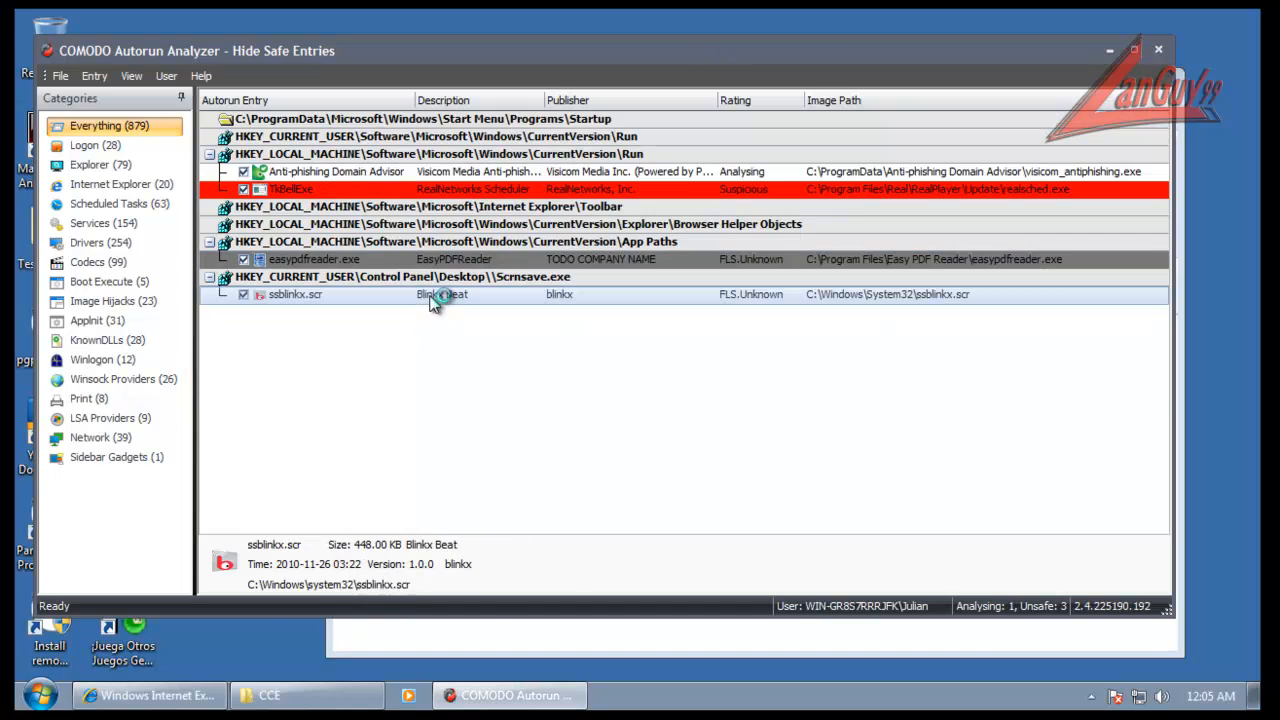
pyautogui.rightClick(432, 300)
pyautogui.click(455, 443)
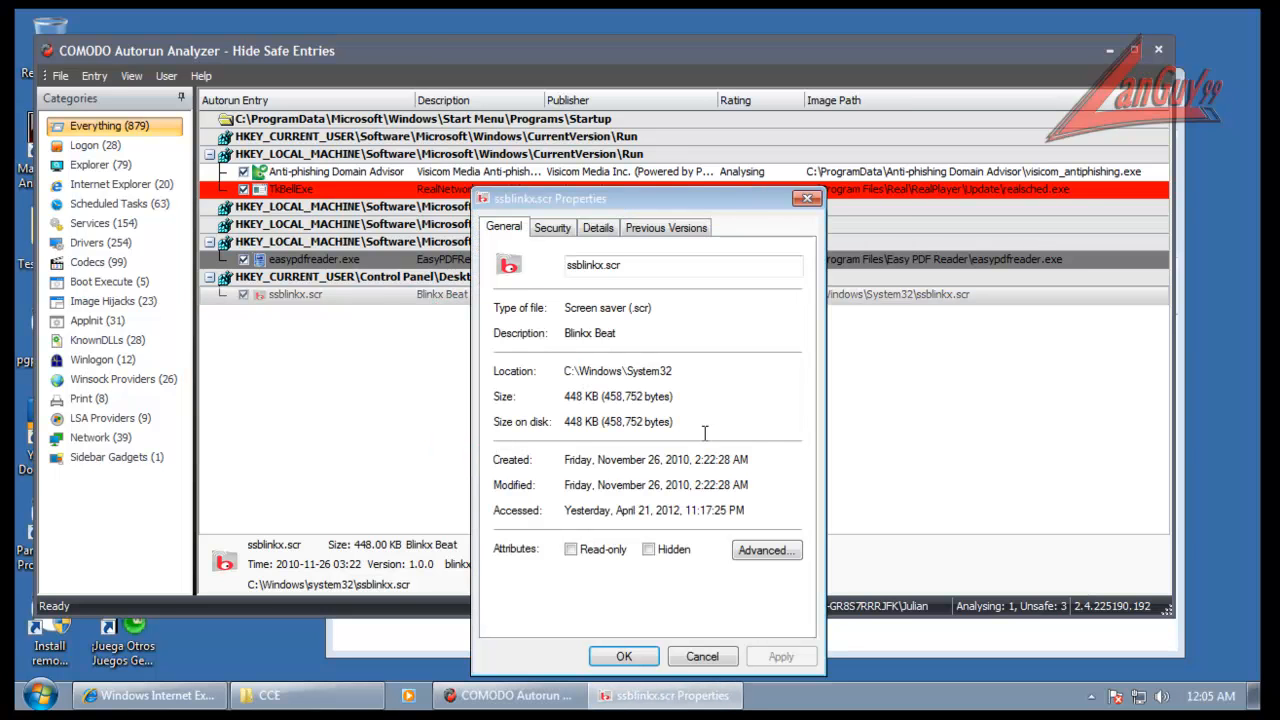
pyautogui.click(807, 199)
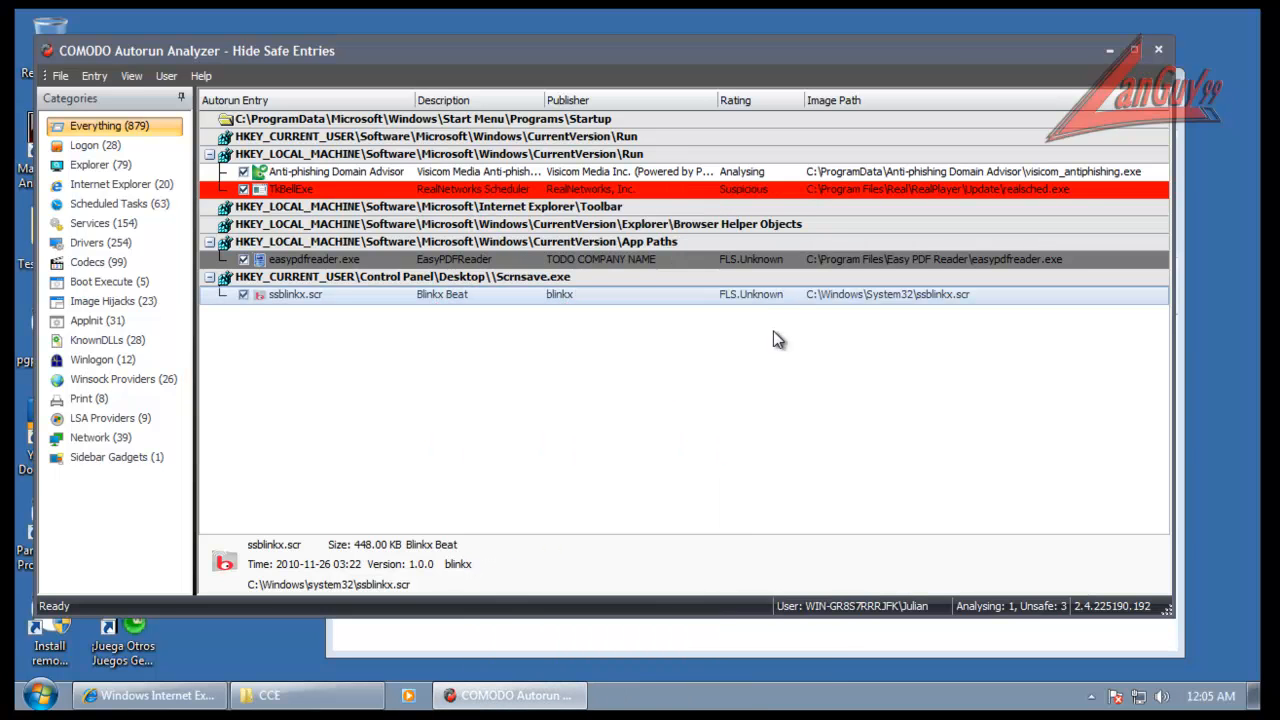
pyautogui.press('Delete')
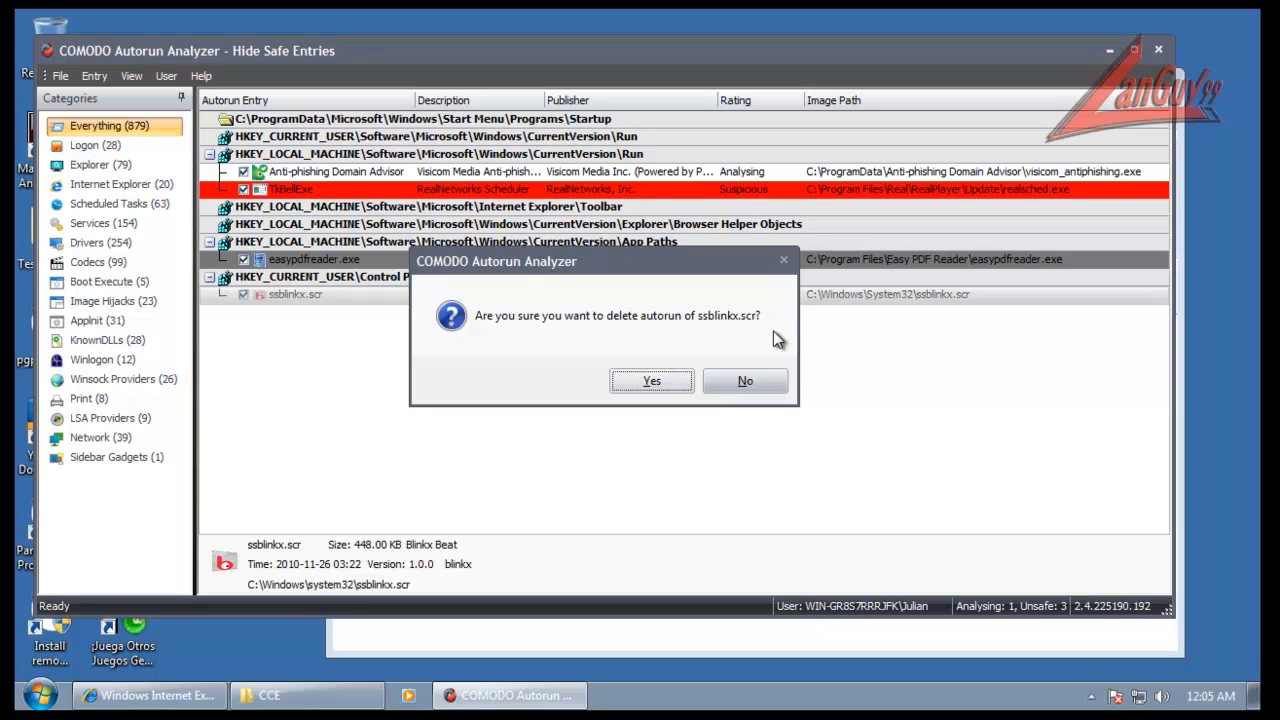
pyautogui.press('Return')
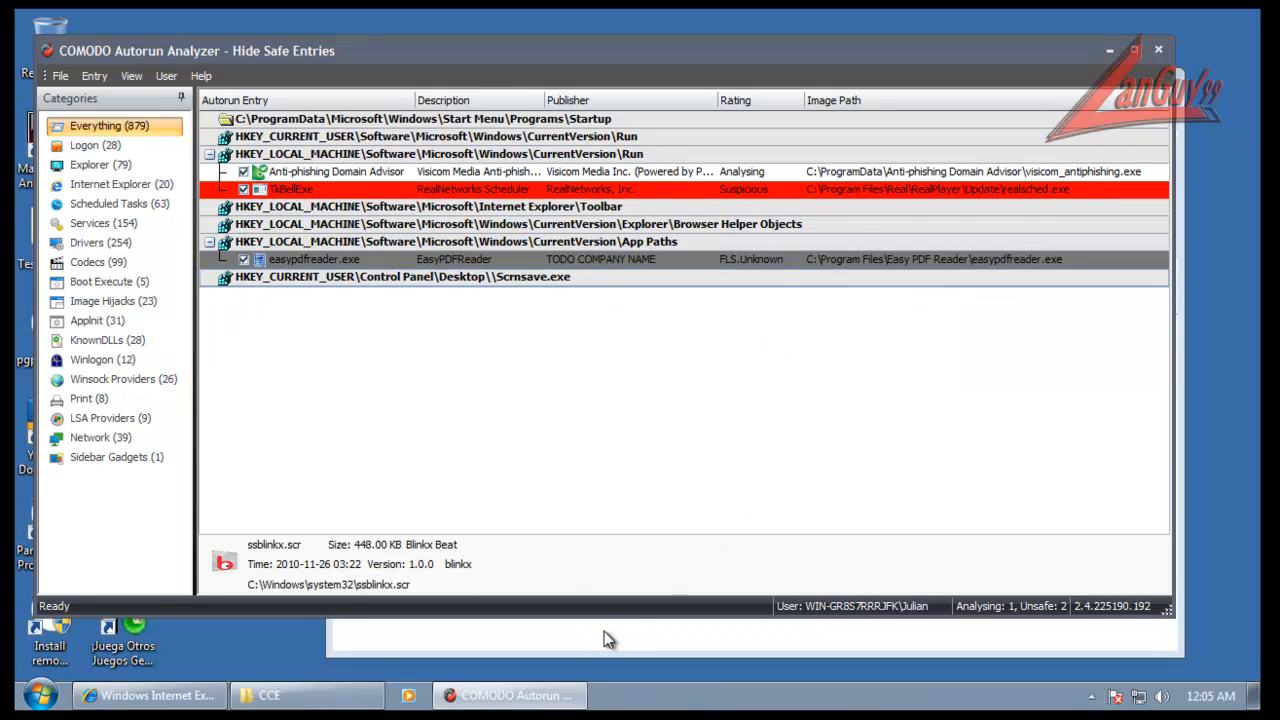
# - Dismiss the Google Toolbar welcome prompt, review the web results for easypdfreader.exe and close the browser
pyautogui.click(1182, 90)
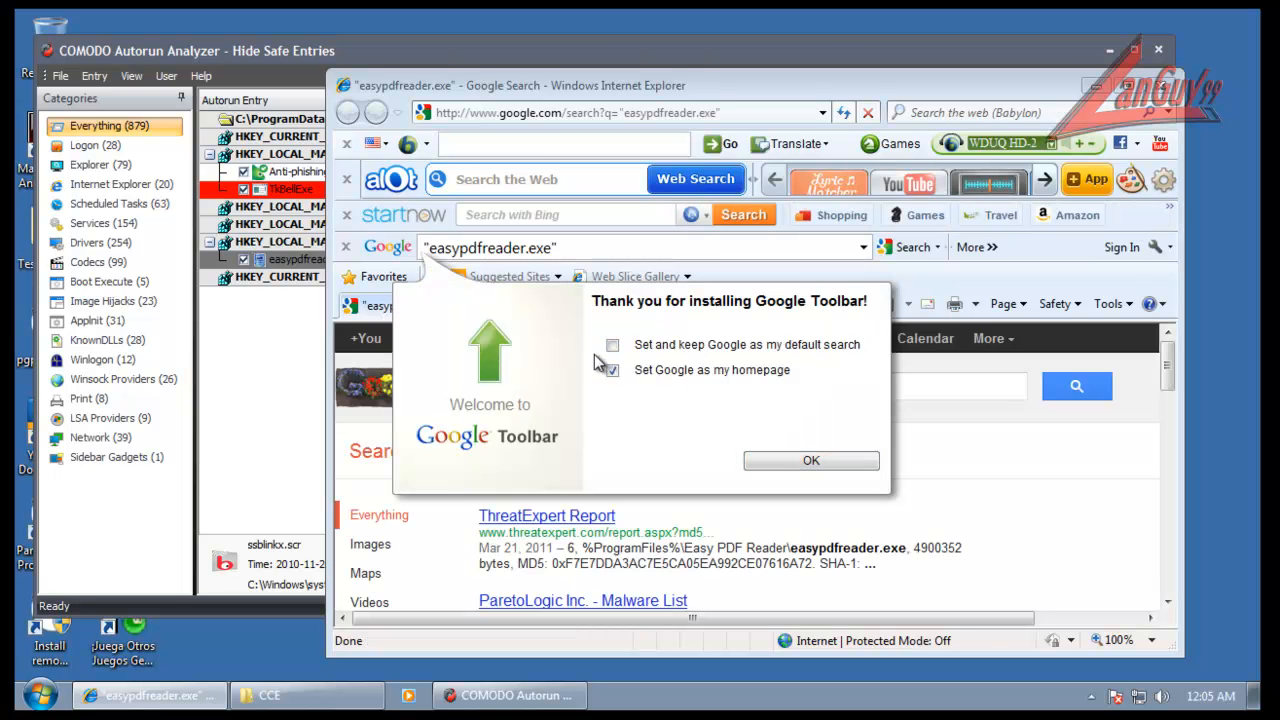
pyautogui.click(765, 460)
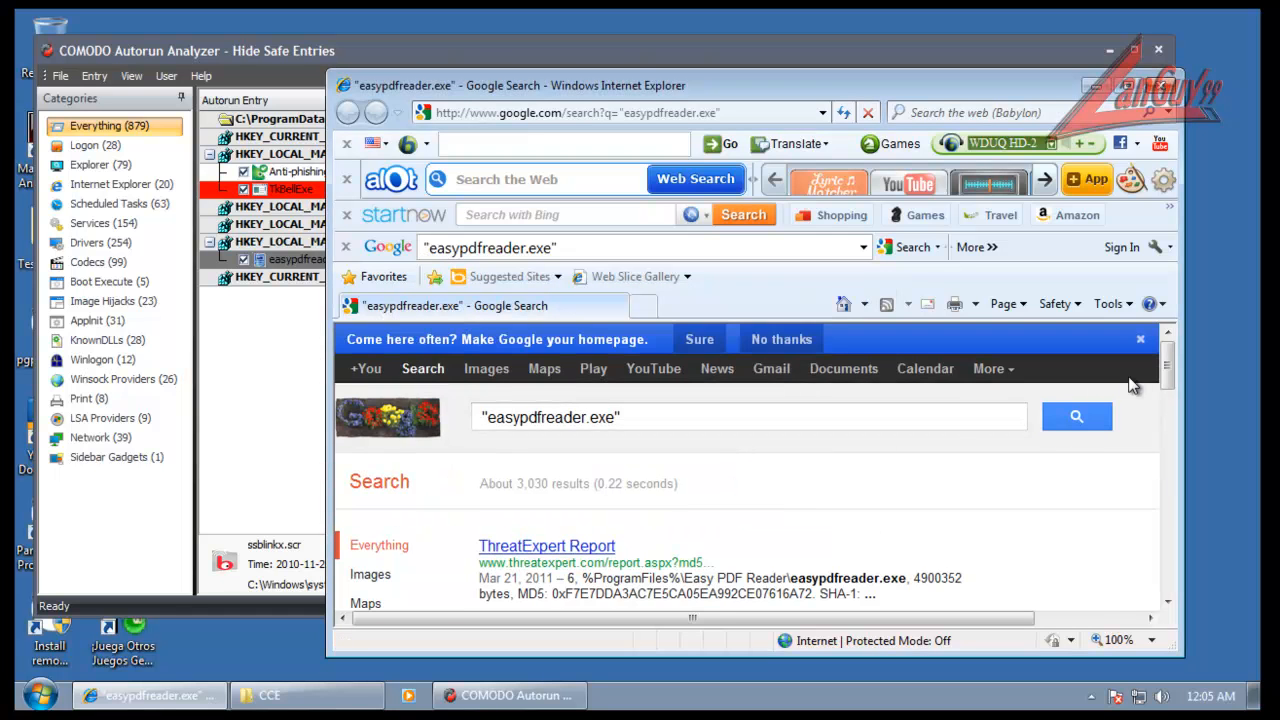
pyautogui.moveTo(1170, 374); pyautogui.dragTo(1176, 412)
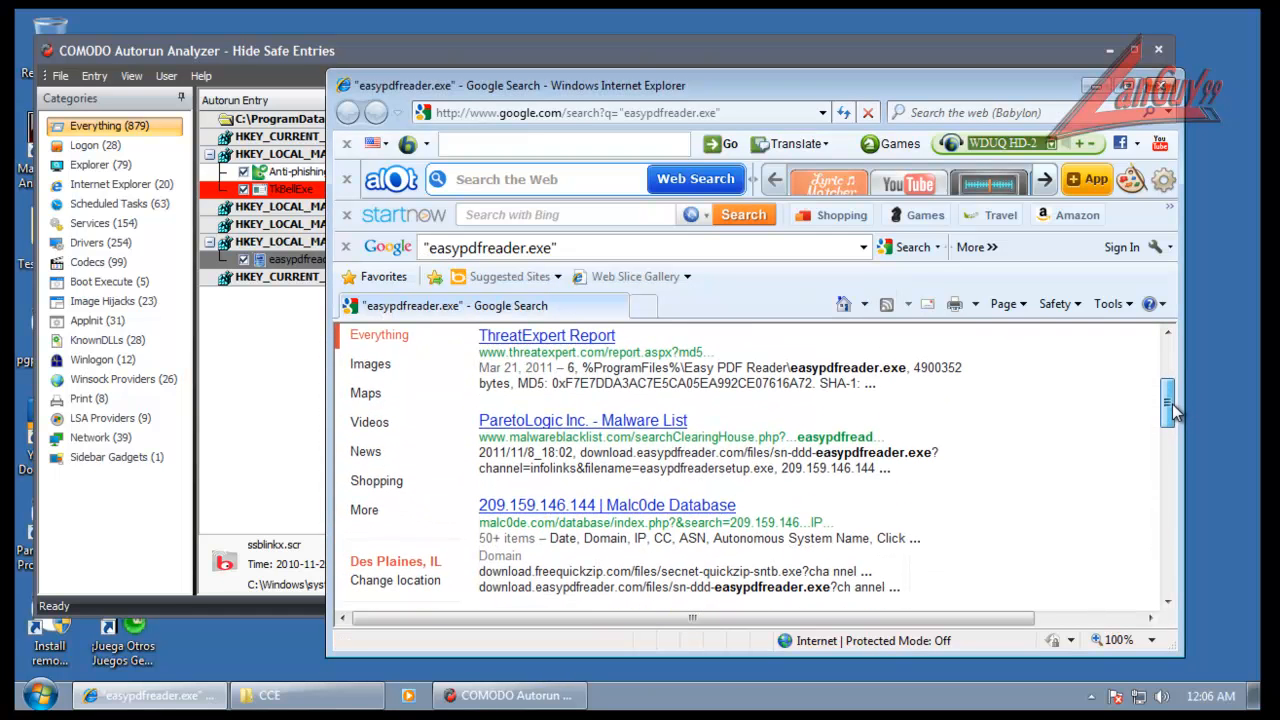
pyautogui.click(1162, 88)
# - Delete the easypdfreader.exe autorun entry from the App Paths group
pyautogui.rightClick(564, 260)
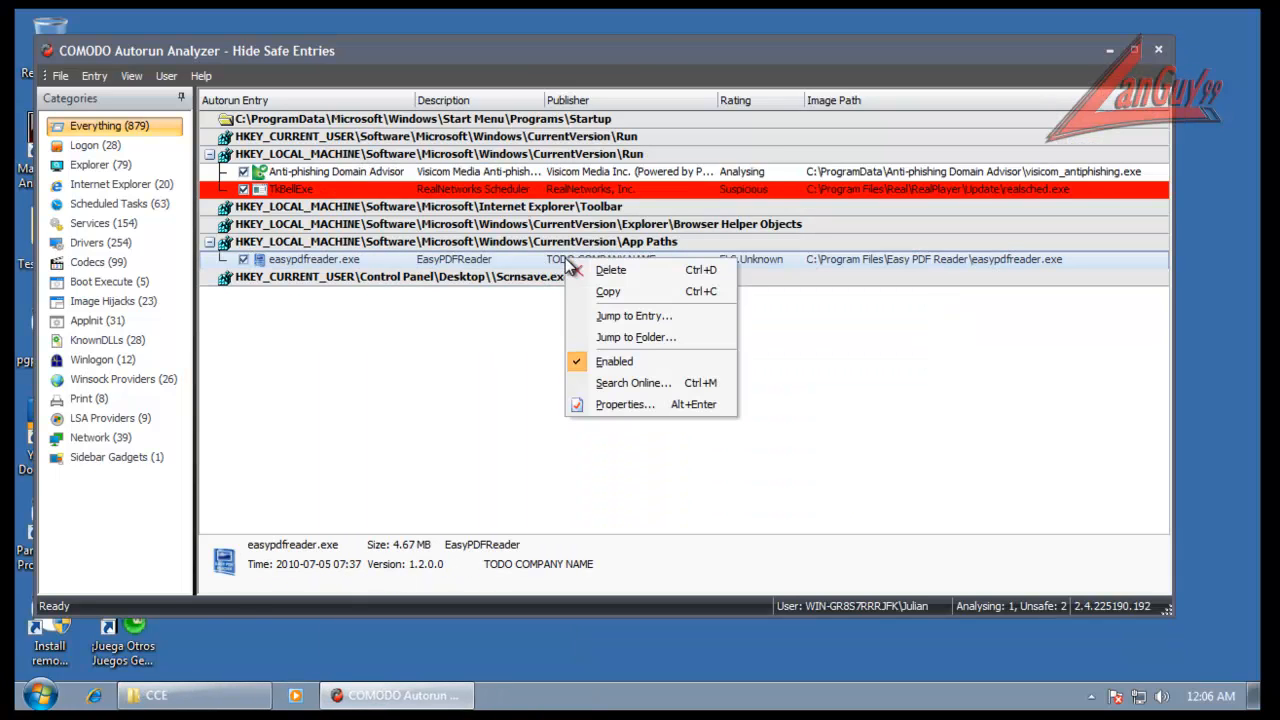
pyautogui.click(628, 61)
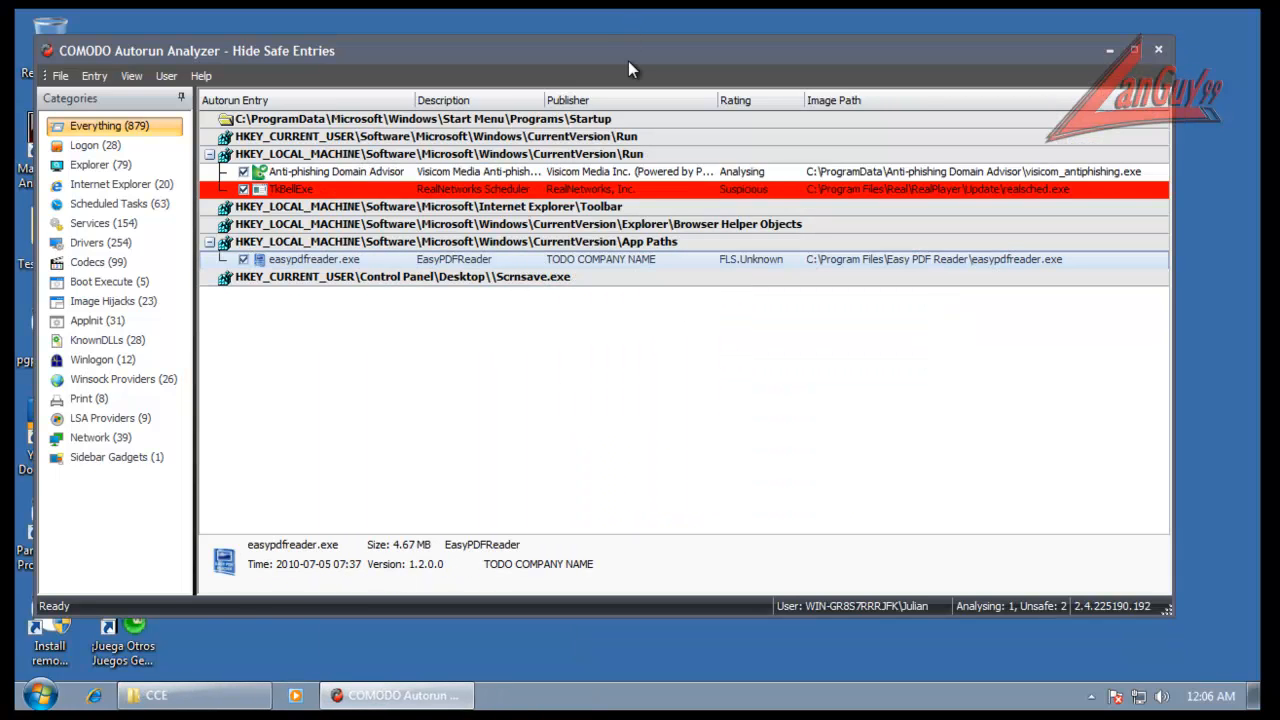
pyautogui.hotkey('ctrl', 'd')
pyautogui.press('Return')
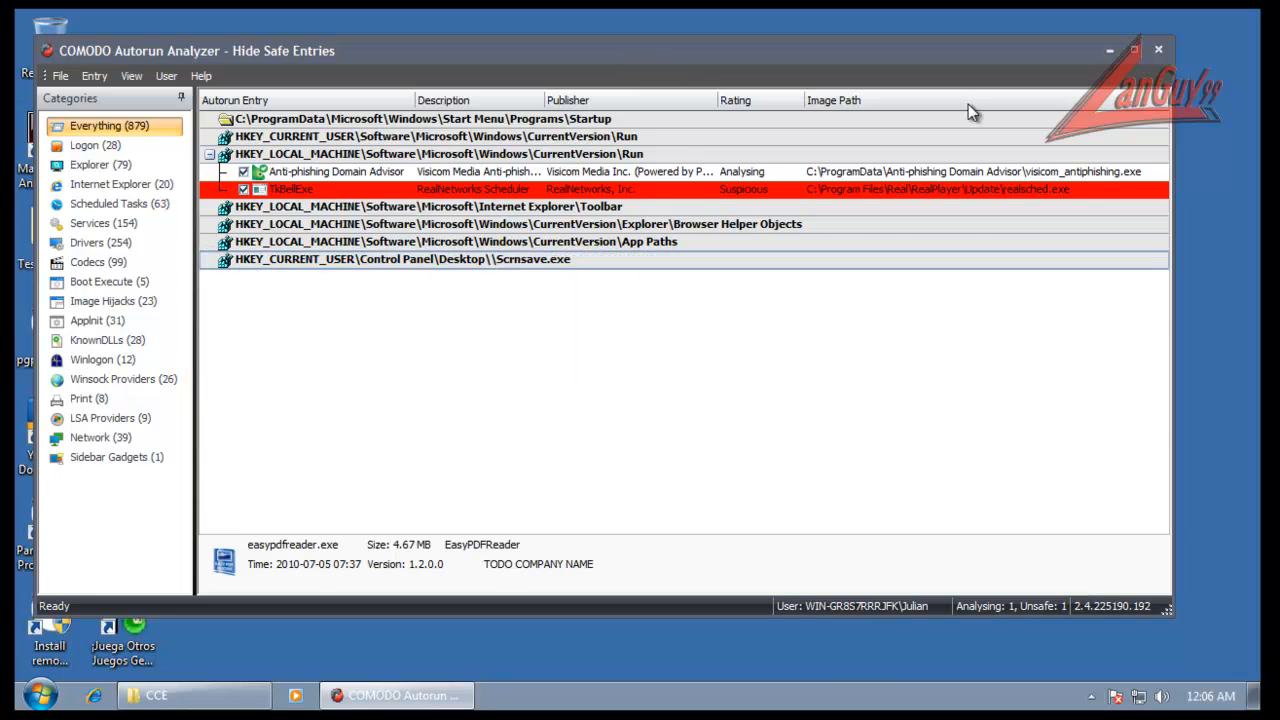
# - Close Autorun Analyzer and launch COMODO Cleaning Essentials from the CCE folder in Testing tools, allowing it to make changes
pyautogui.click(1159, 50)
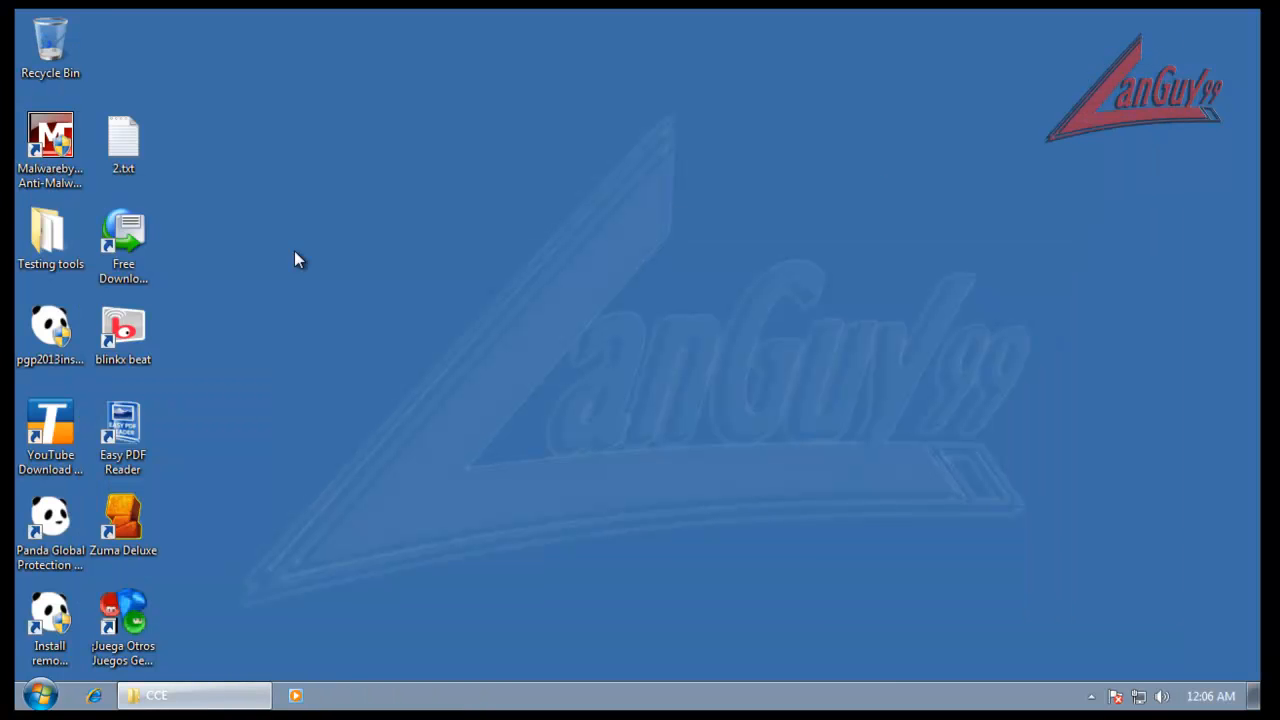
pyautogui.doubleClick(48, 235)
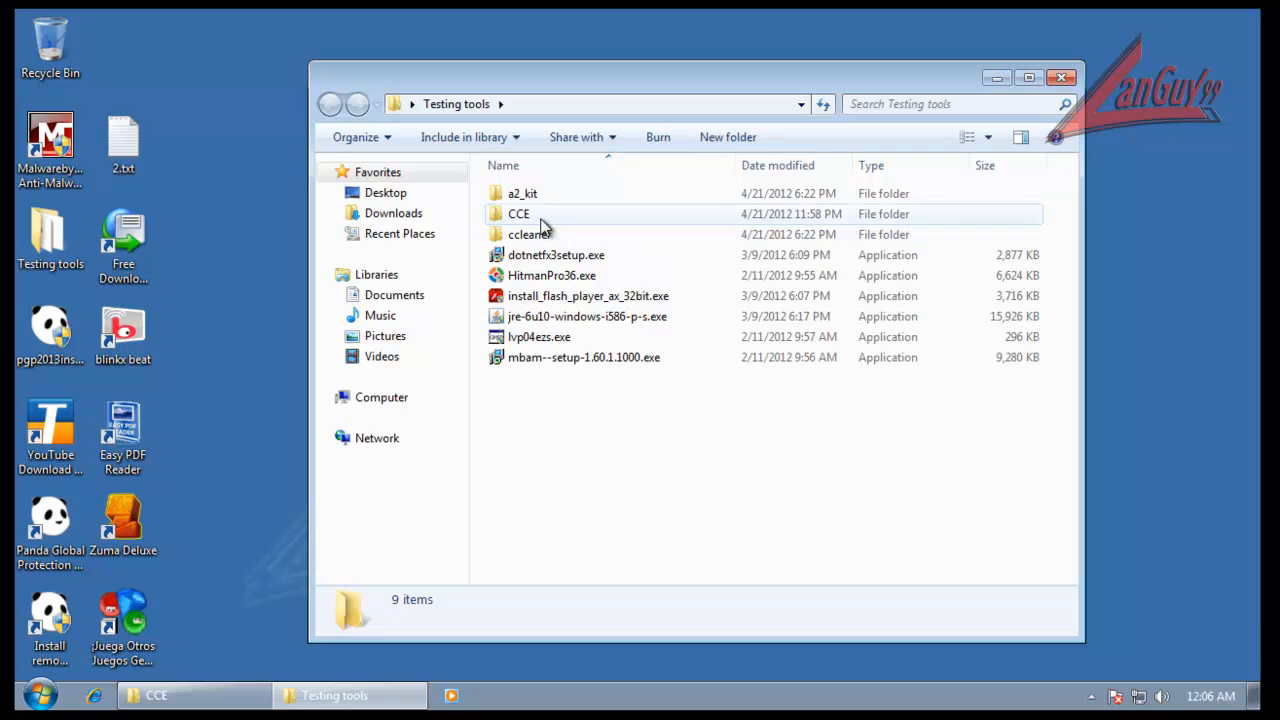
pyautogui.doubleClick(541, 222)
pyautogui.doubleClick(529, 380)
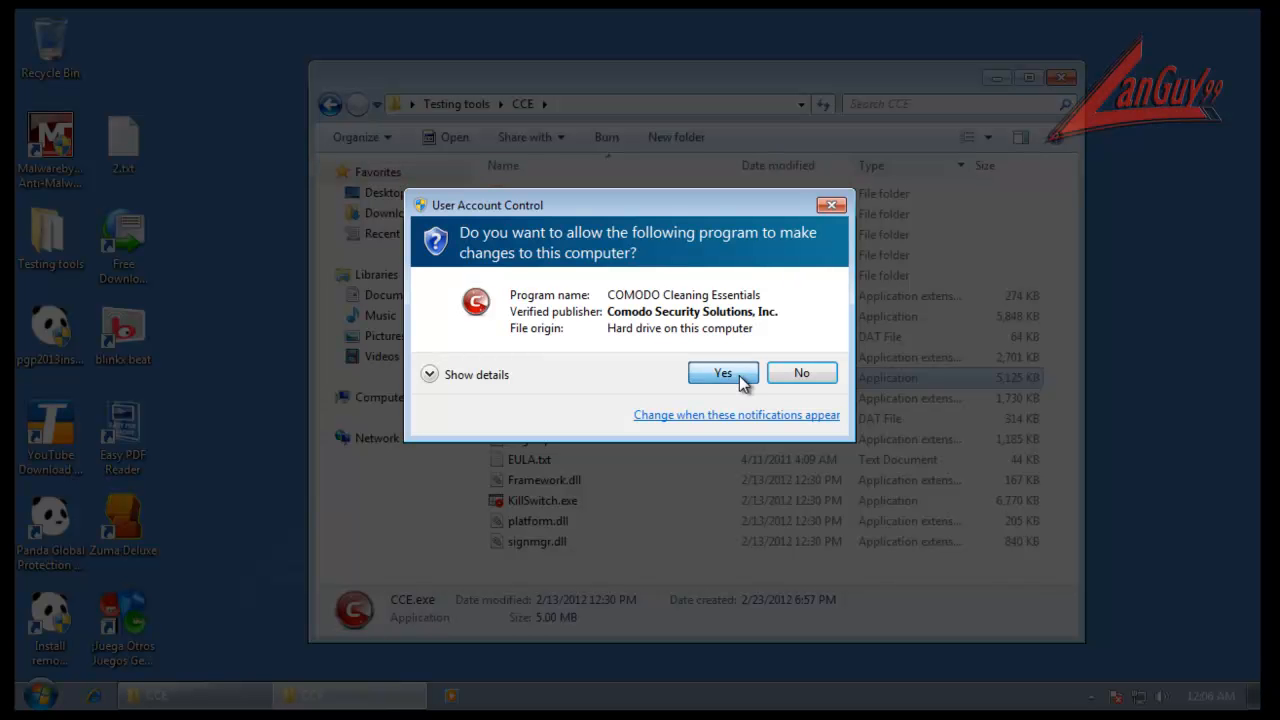
pyautogui.click(739, 375)
pyautogui.click(996, 77)
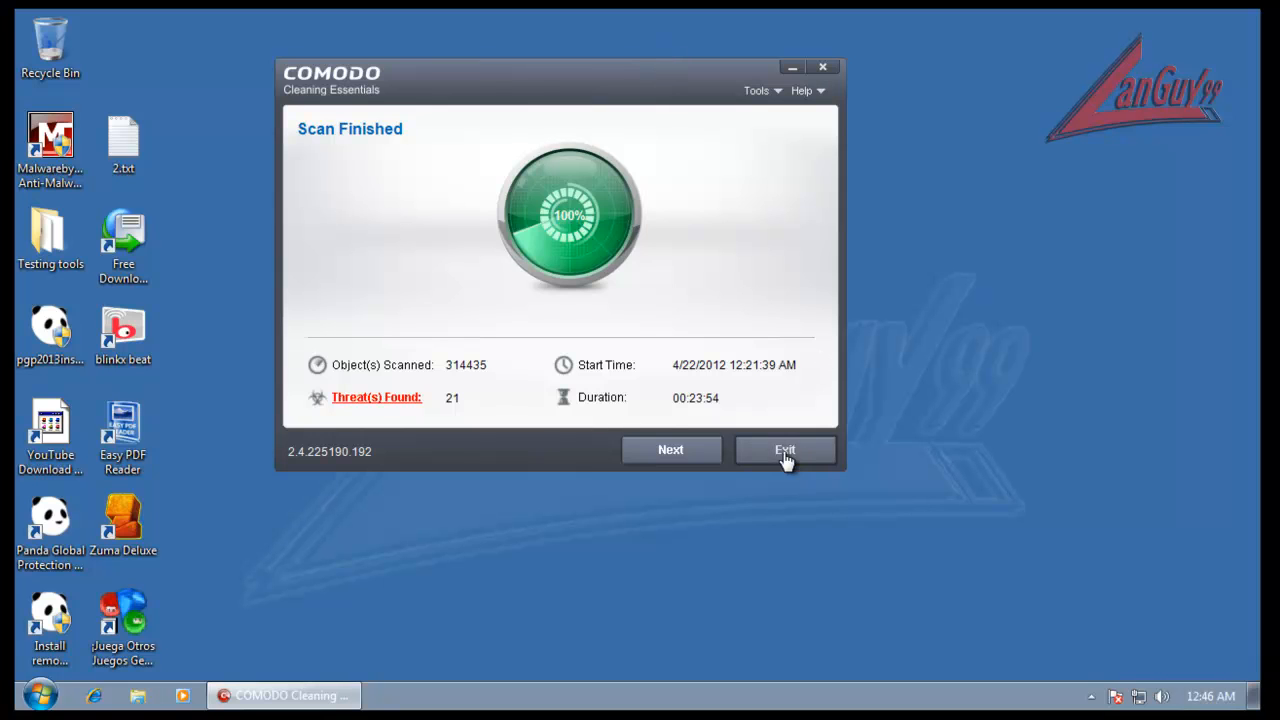
# - Open the scan results, widen the Name column and examine the full paths of all detected threats
pyautogui.click(668, 452)
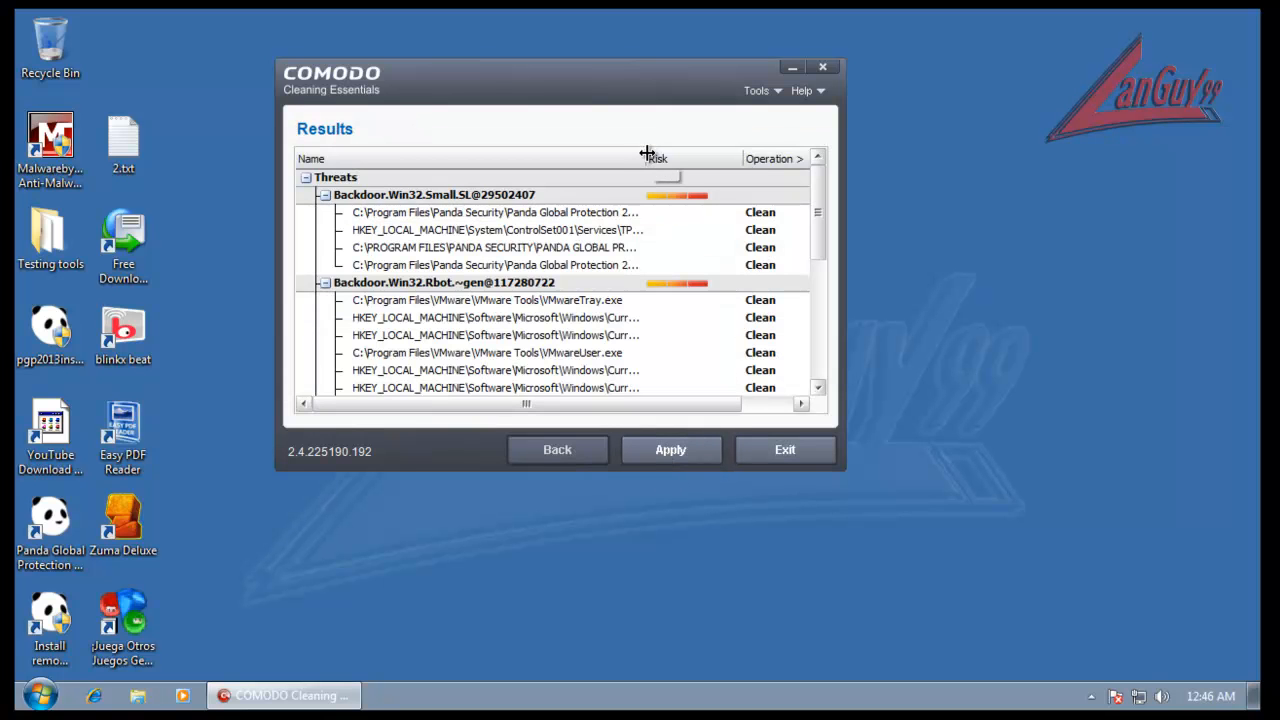
pyautogui.moveTo(646, 160); pyautogui.dragTo(728, 162)
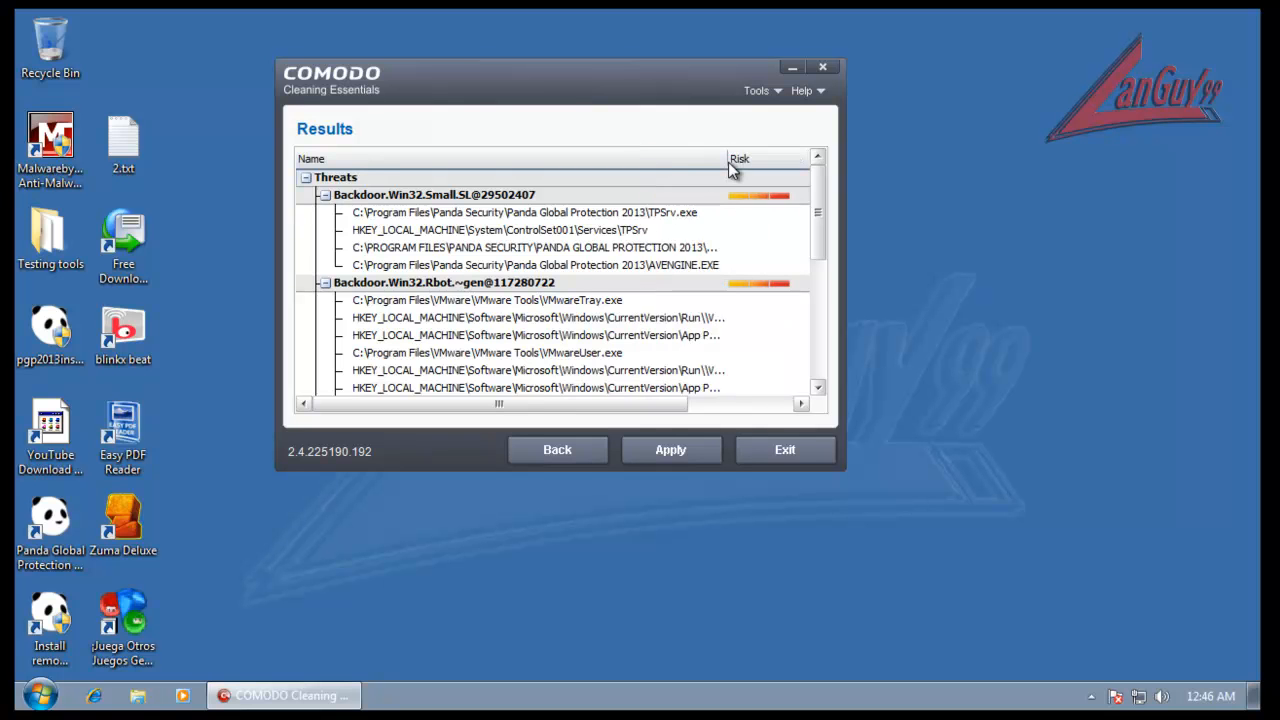
pyautogui.moveTo(818, 225)
pyautogui.mouseDown()
pyautogui.moveTo(818, 320)
pyautogui.moveTo(813, 211)
pyautogui.mouseUp()
pyautogui.moveTo(729, 158); pyautogui.dragTo(806, 176)
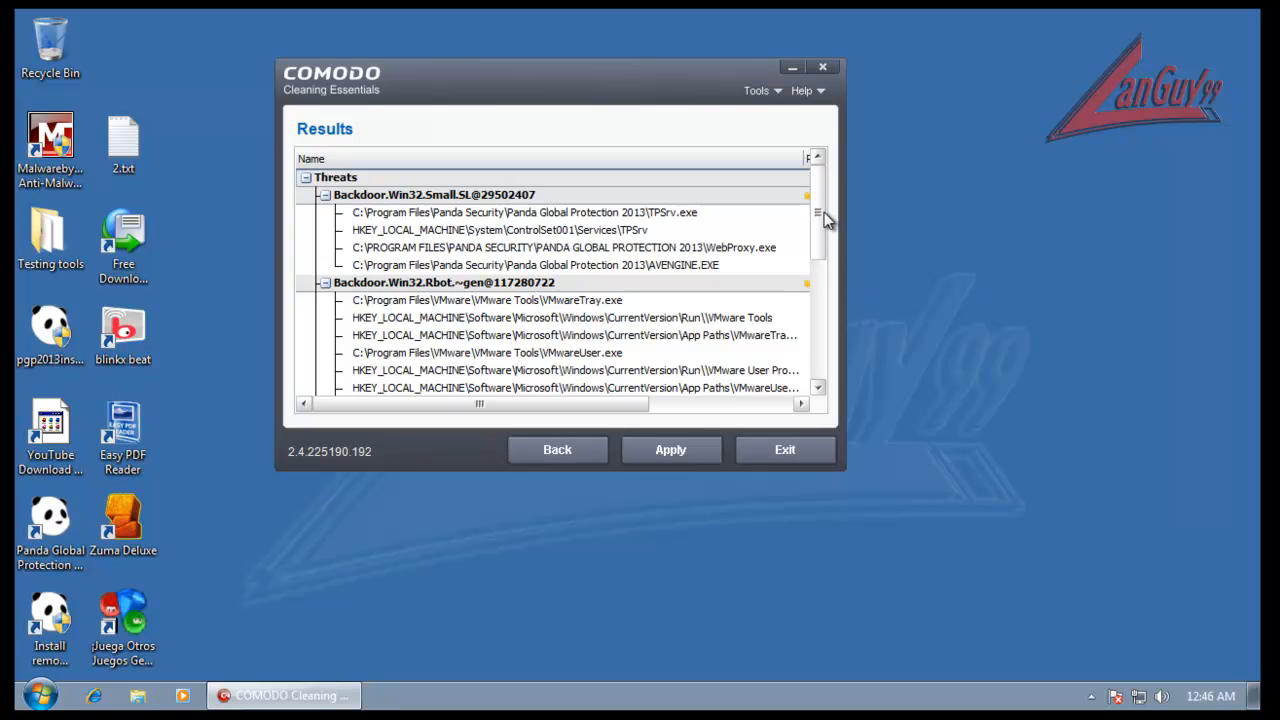
pyautogui.moveTo(820, 213); pyautogui.dragTo(807, 254)
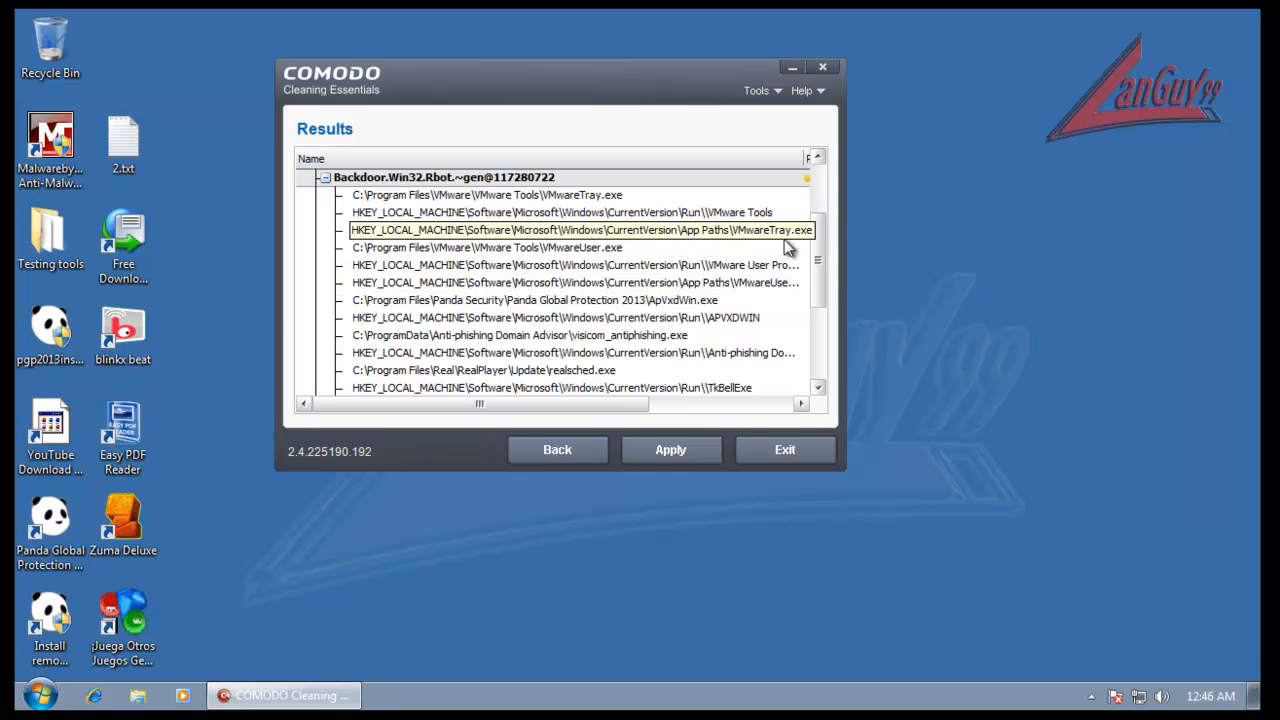
pyautogui.moveTo(818, 252); pyautogui.dragTo(816, 165)
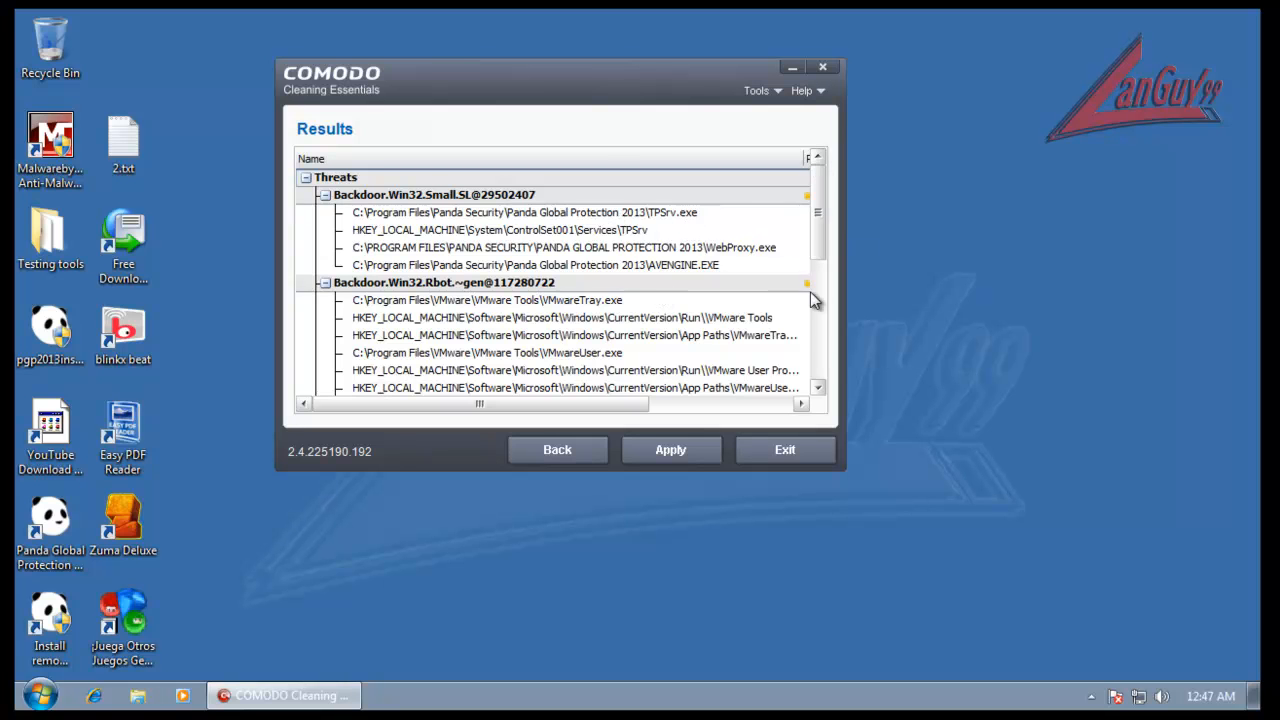
pyautogui.moveTo(815, 228); pyautogui.dragTo(812, 335)
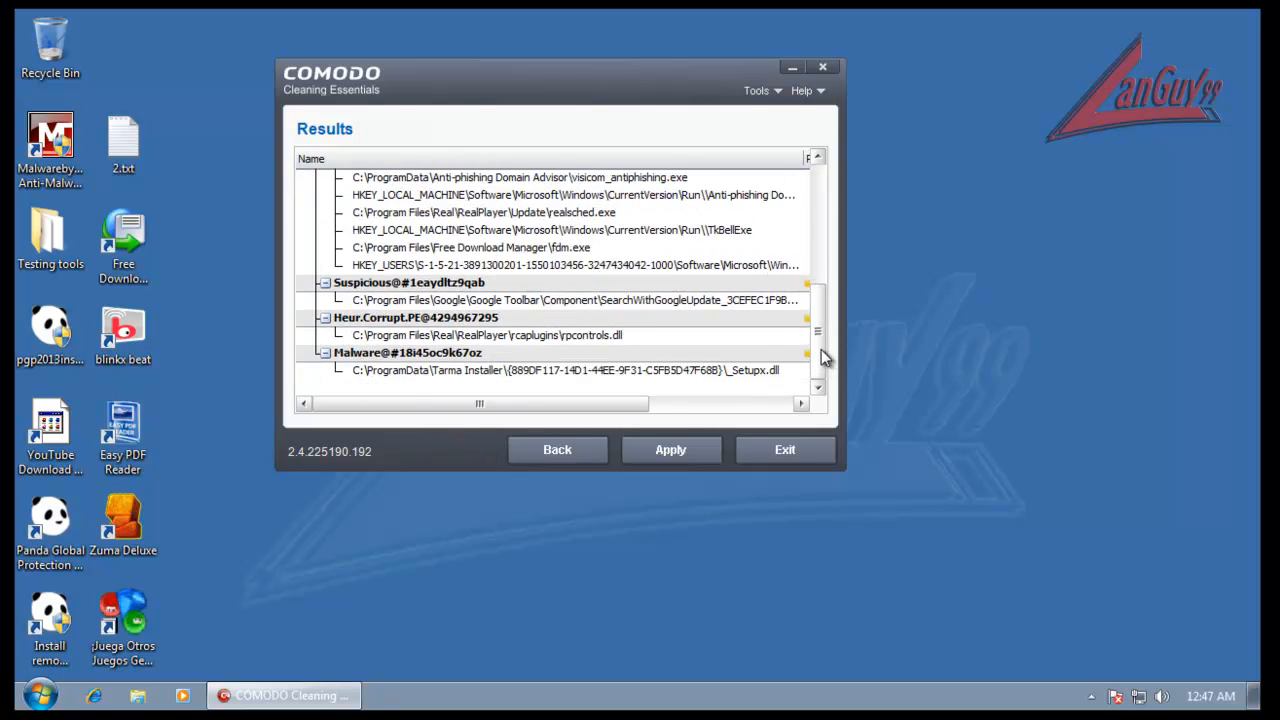
pyautogui.moveTo(823, 351); pyautogui.dragTo(813, 201)
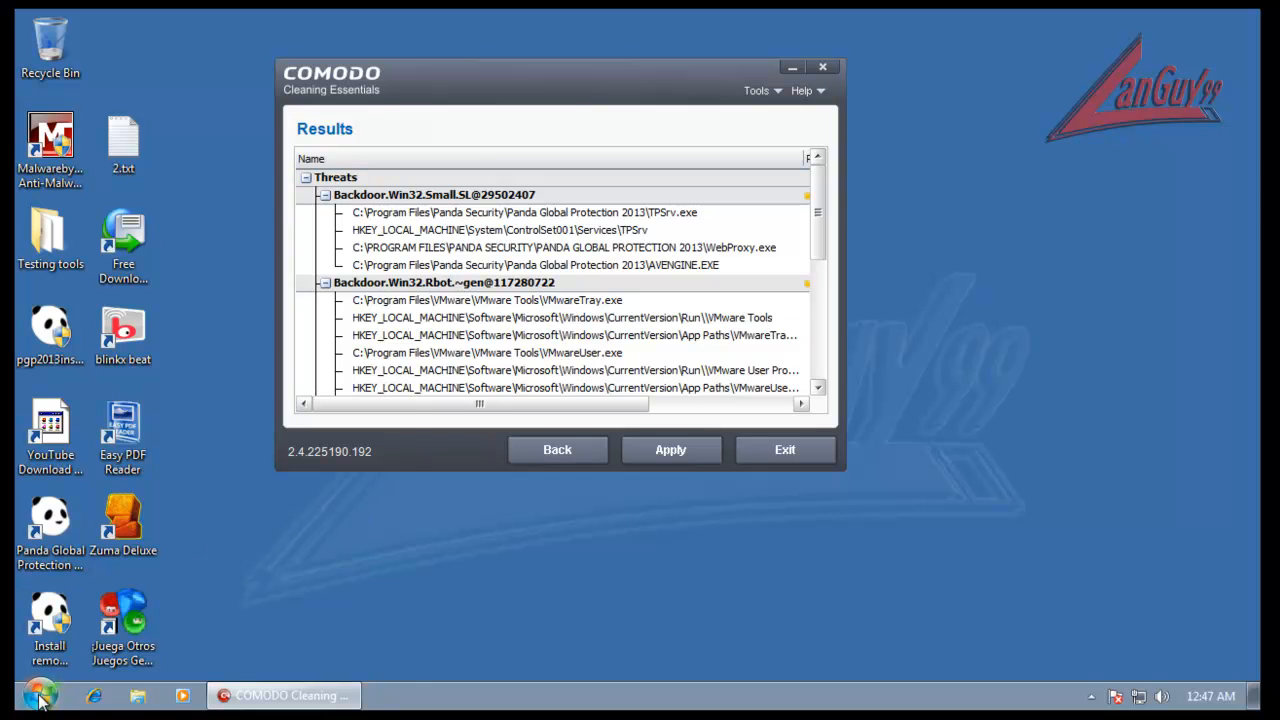
# - Search the installed programs for "paint"
pyautogui.press('super')
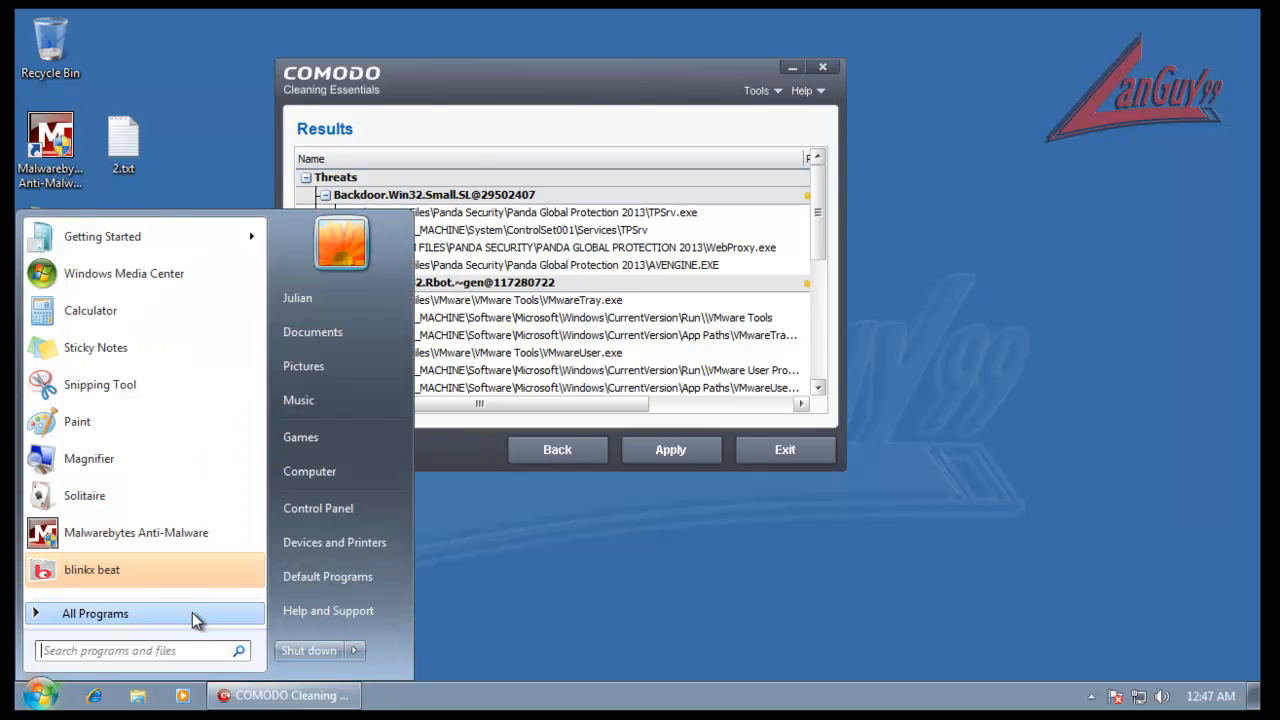
pyautogui.click(193, 613)
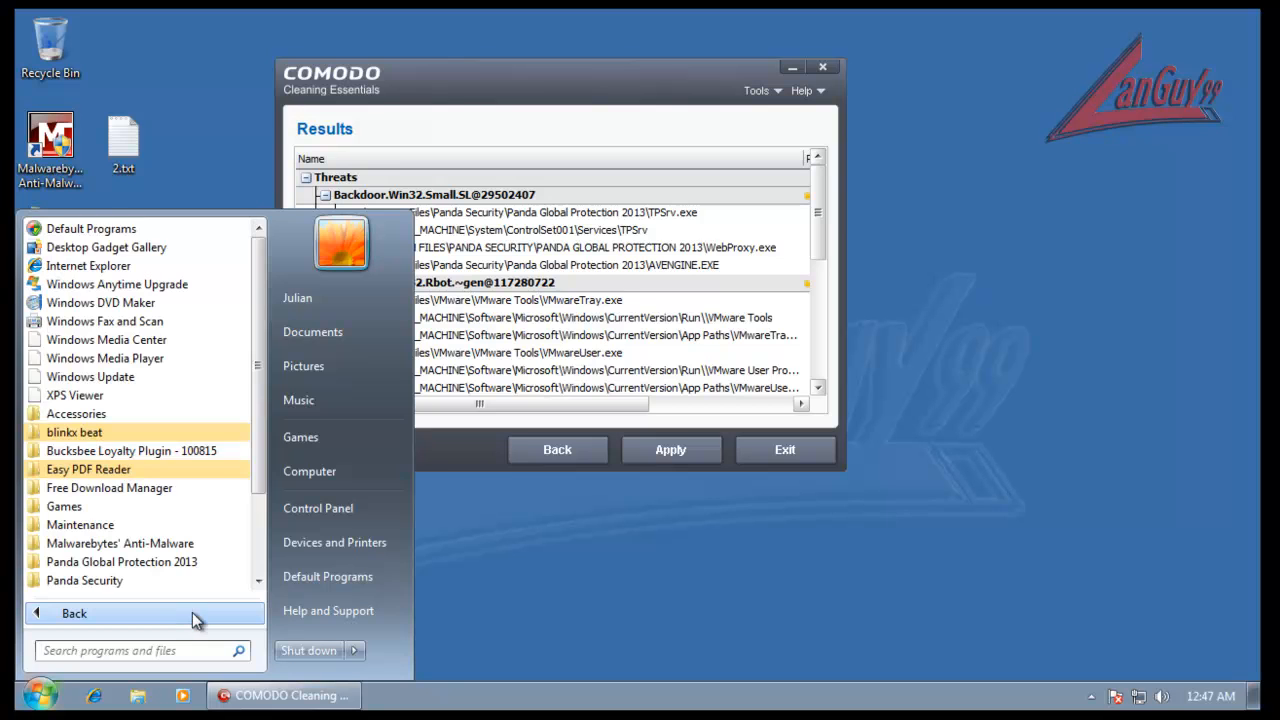
pyautogui.click(199, 652)
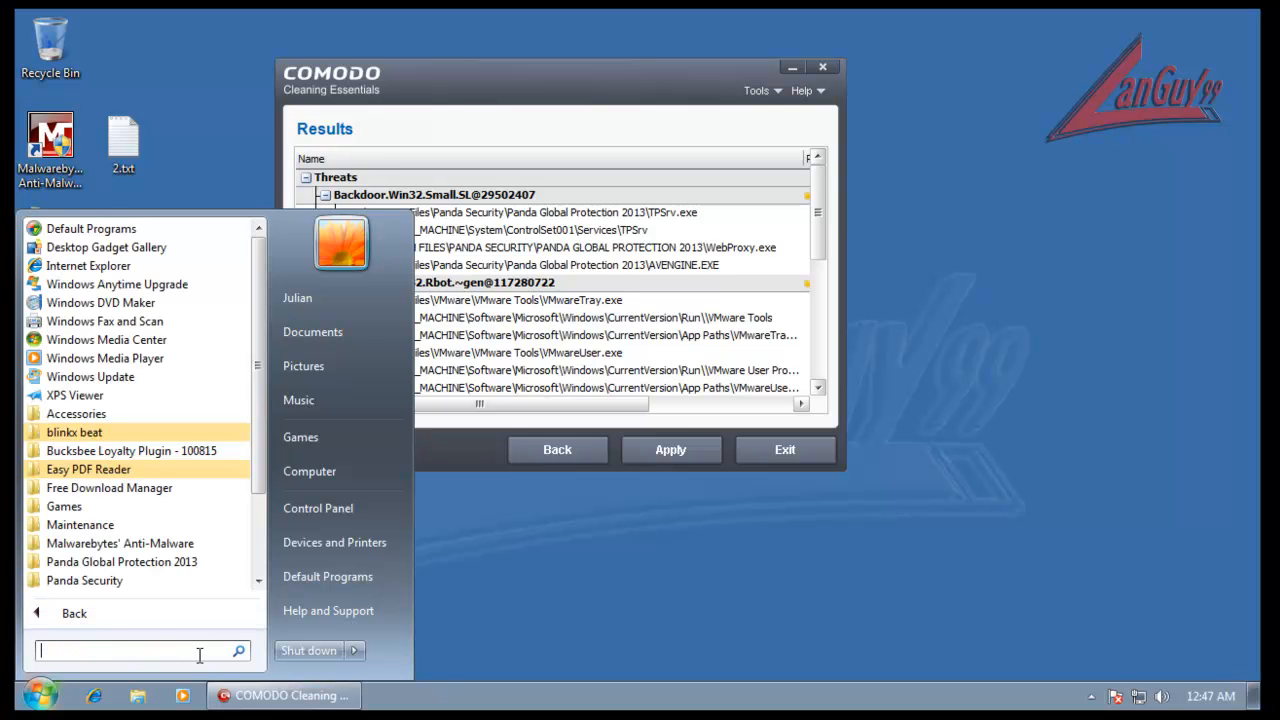
pyautogui.write('paint')
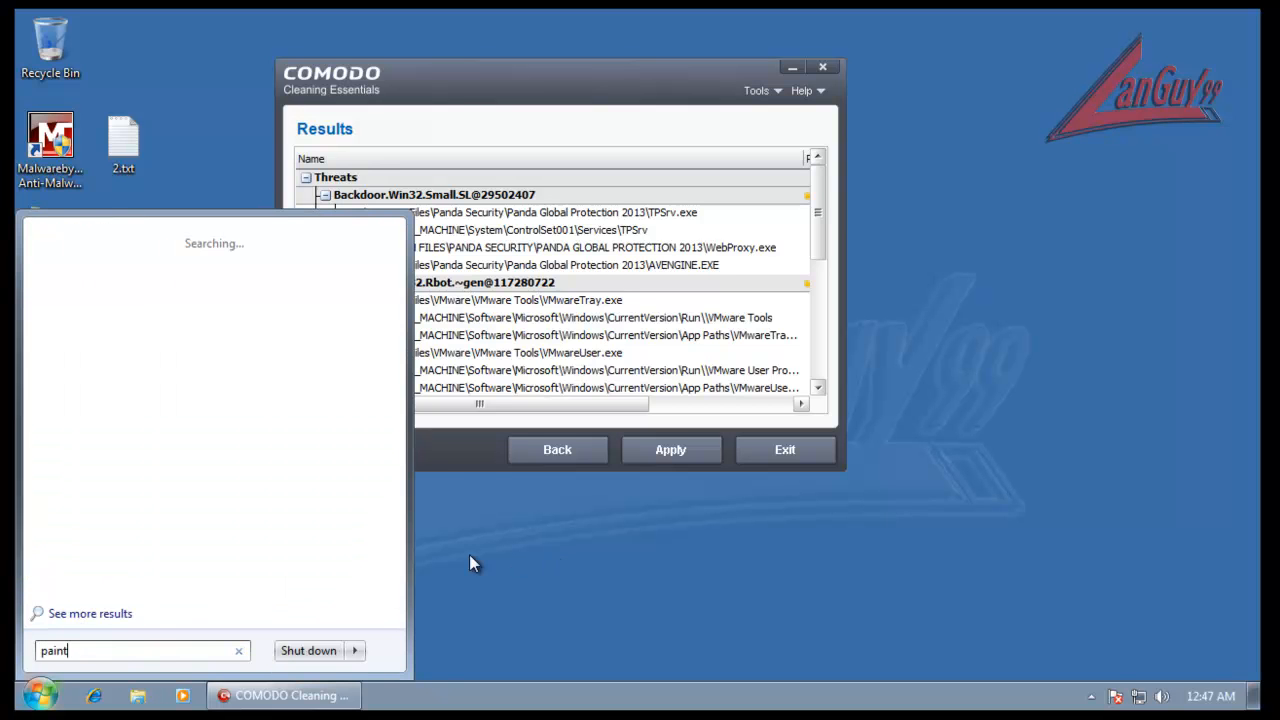
pyautogui.click(550, 552)
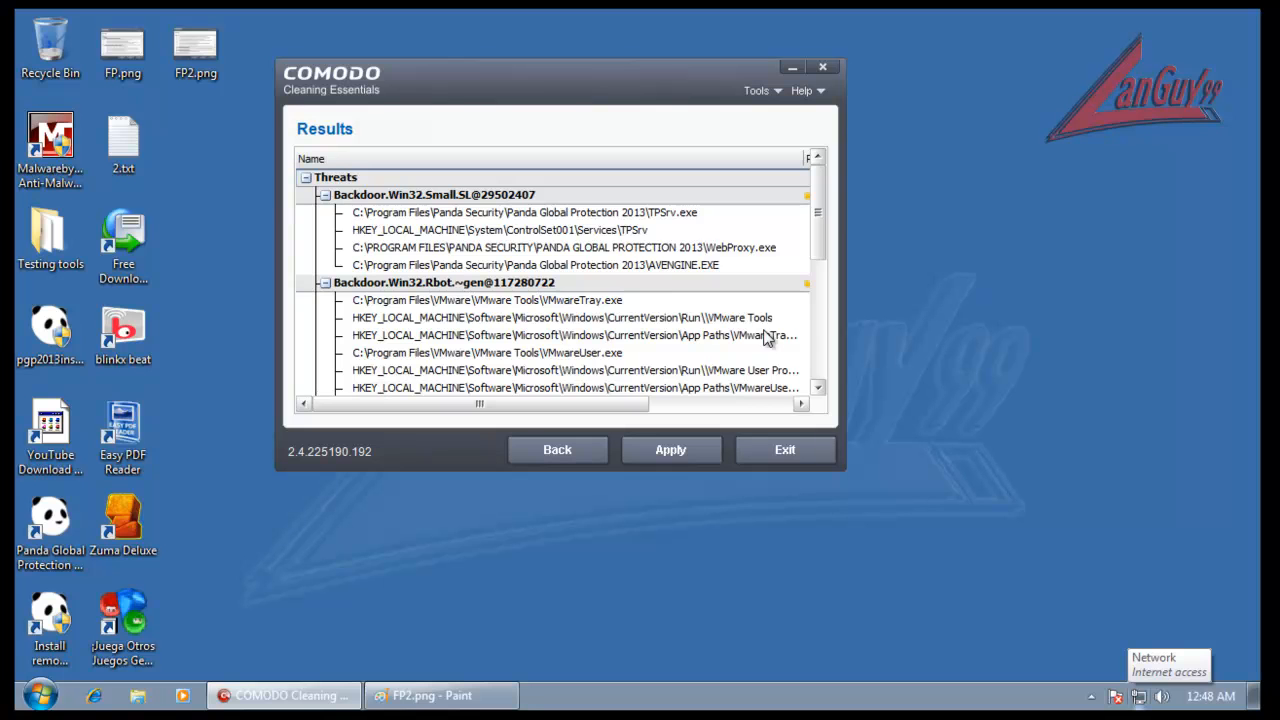
# - Set the operation for Panda's TPSrv.exe to Report and for the TPSrv service registry entry to Ignore
pyautogui.moveTo(614, 405); pyautogui.dragTo(722, 412)
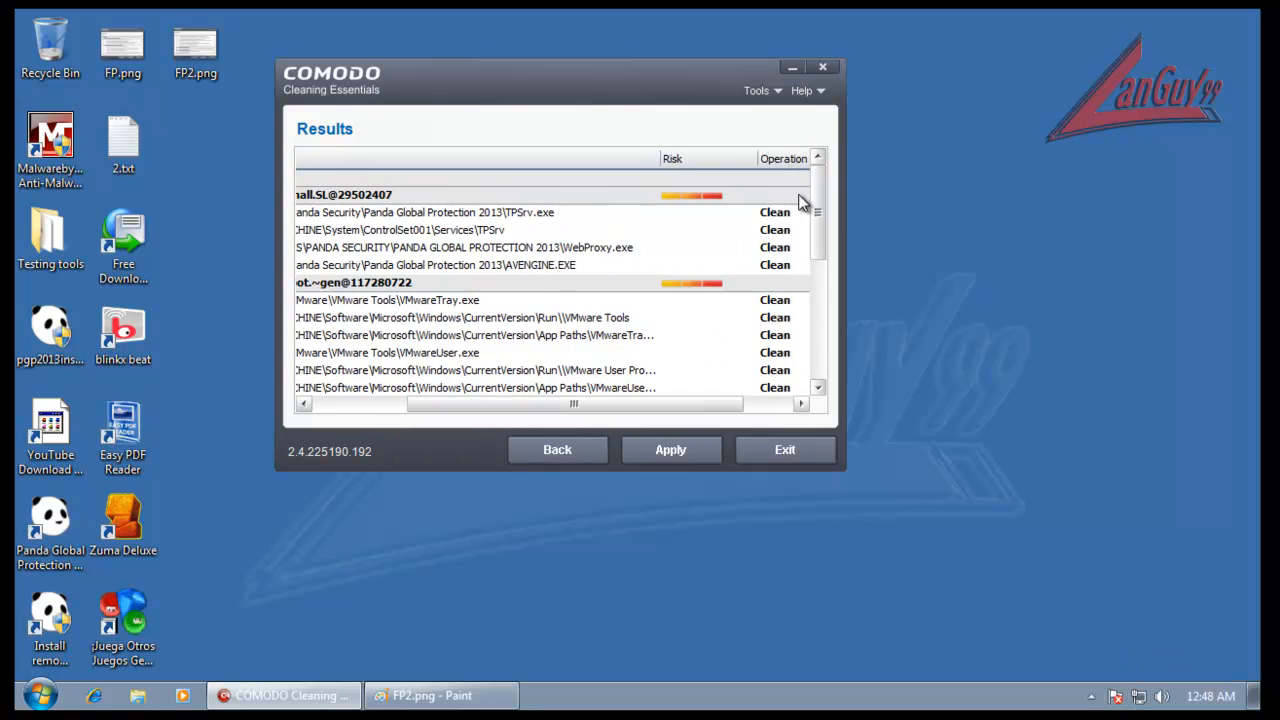
pyautogui.click(786, 216)
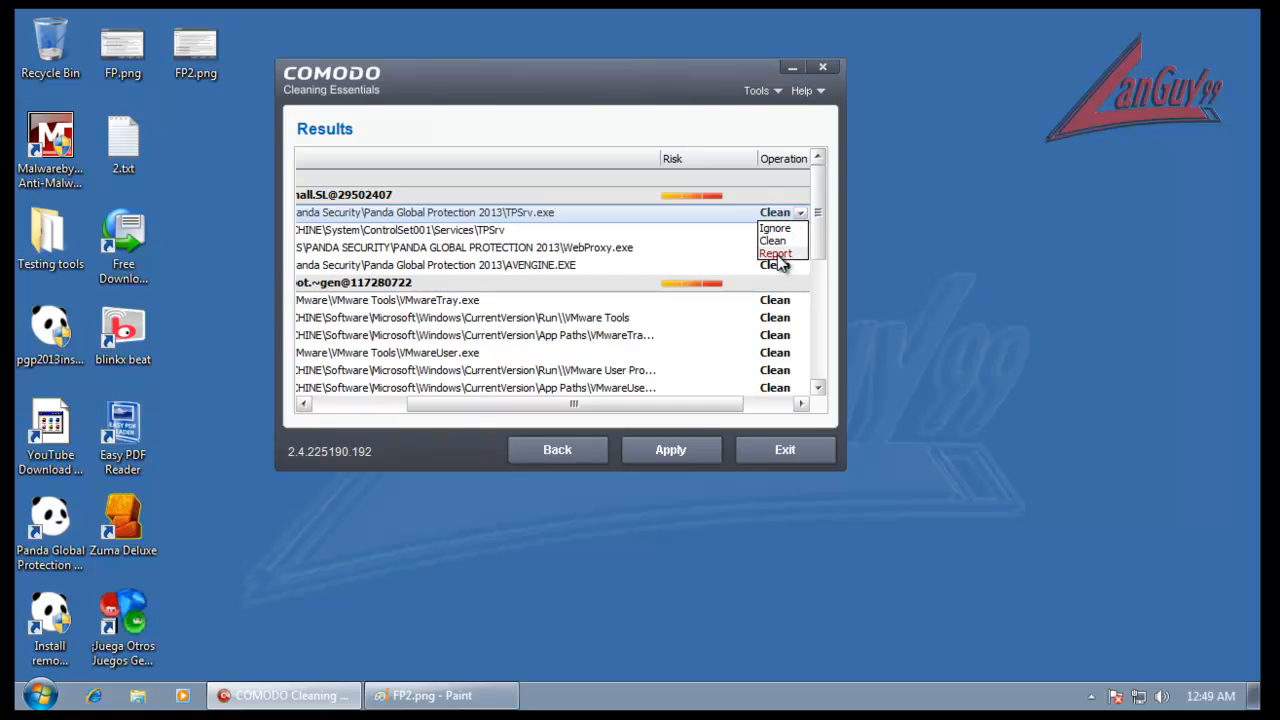
pyautogui.click(777, 252)
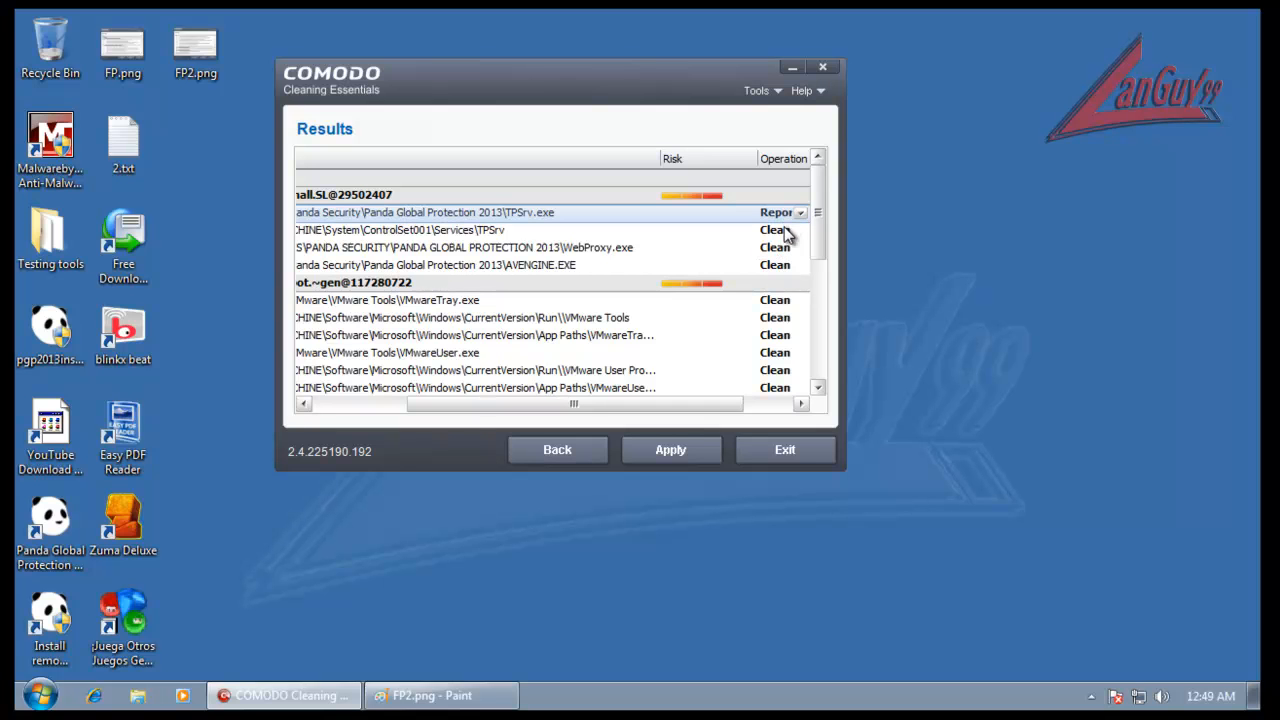
pyautogui.click(786, 232)
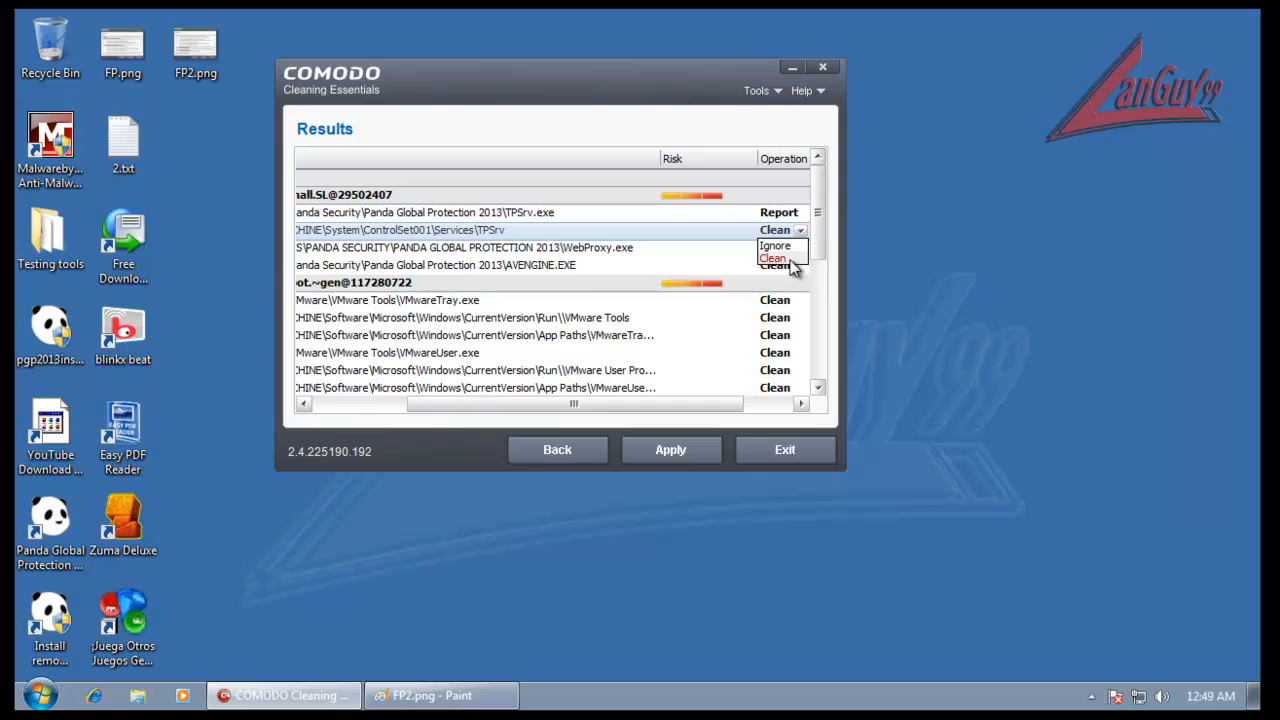
pyautogui.click(779, 248)
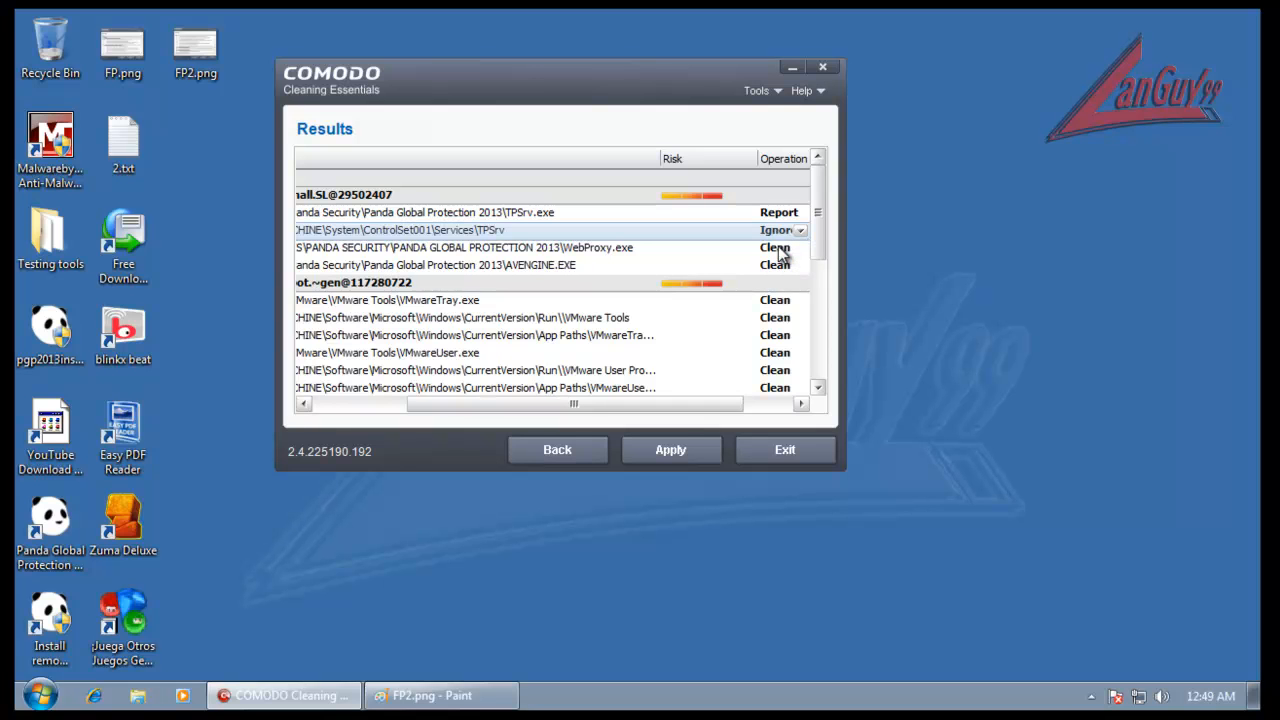
# - Set the operation for Panda's WebProxy.exe and AVENGINE.EXE detections to Report
pyautogui.moveTo(680, 404)
pyautogui.mouseDown()
pyautogui.moveTo(748, 410)
pyautogui.moveTo(578, 410)
pyautogui.moveTo(702, 402)
pyautogui.mouseUp()
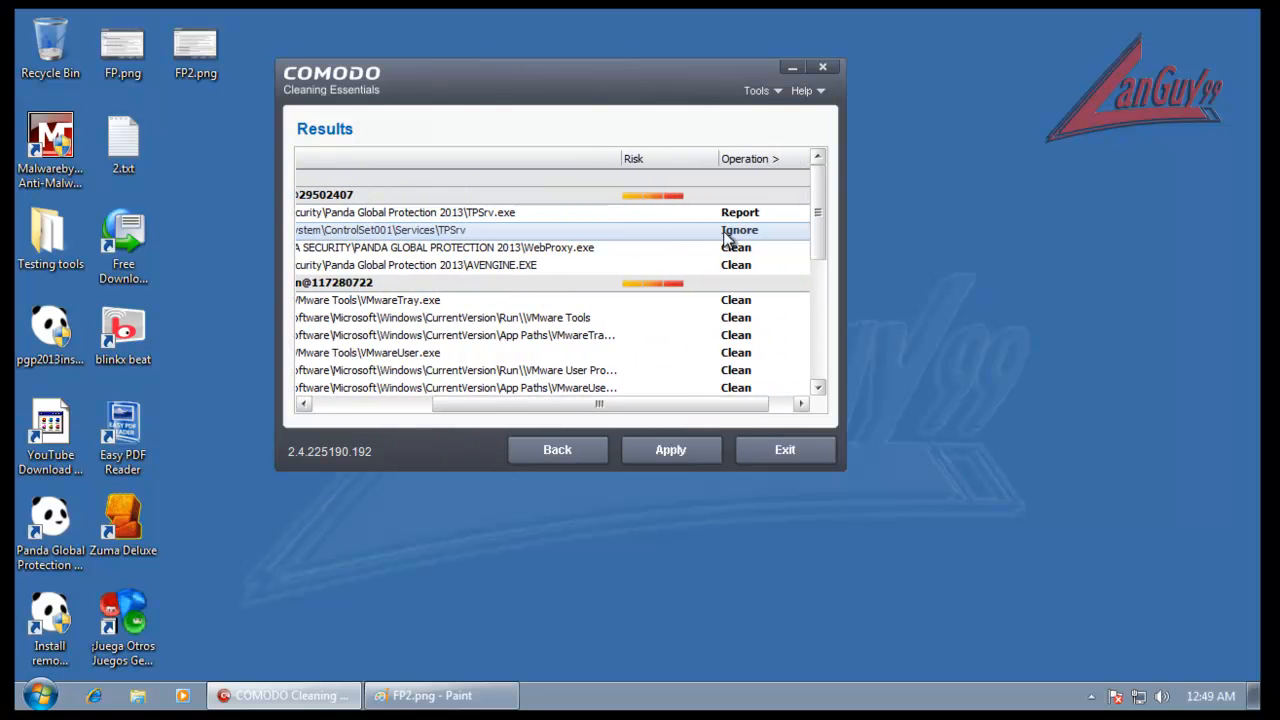
pyautogui.click(745, 252)
pyautogui.click(748, 252)
pyautogui.click(753, 289)
pyautogui.click(749, 267)
pyautogui.click(749, 267)
pyautogui.click(749, 281)
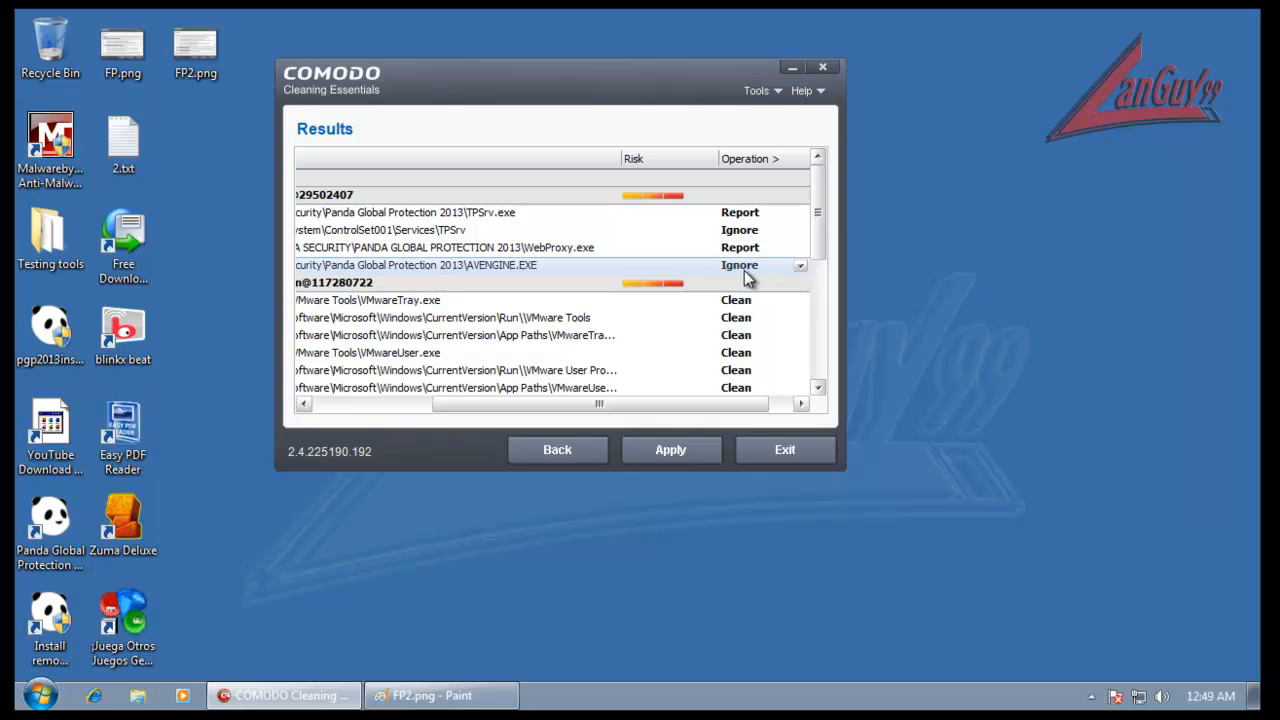
pyautogui.click(744, 266)
pyautogui.click(744, 307)
# - Set the operation for VMwareTray.exe to Report and for its Run and App Paths registry entries to Ignore
pyautogui.moveTo(740, 409); pyautogui.dragTo(790, 430)
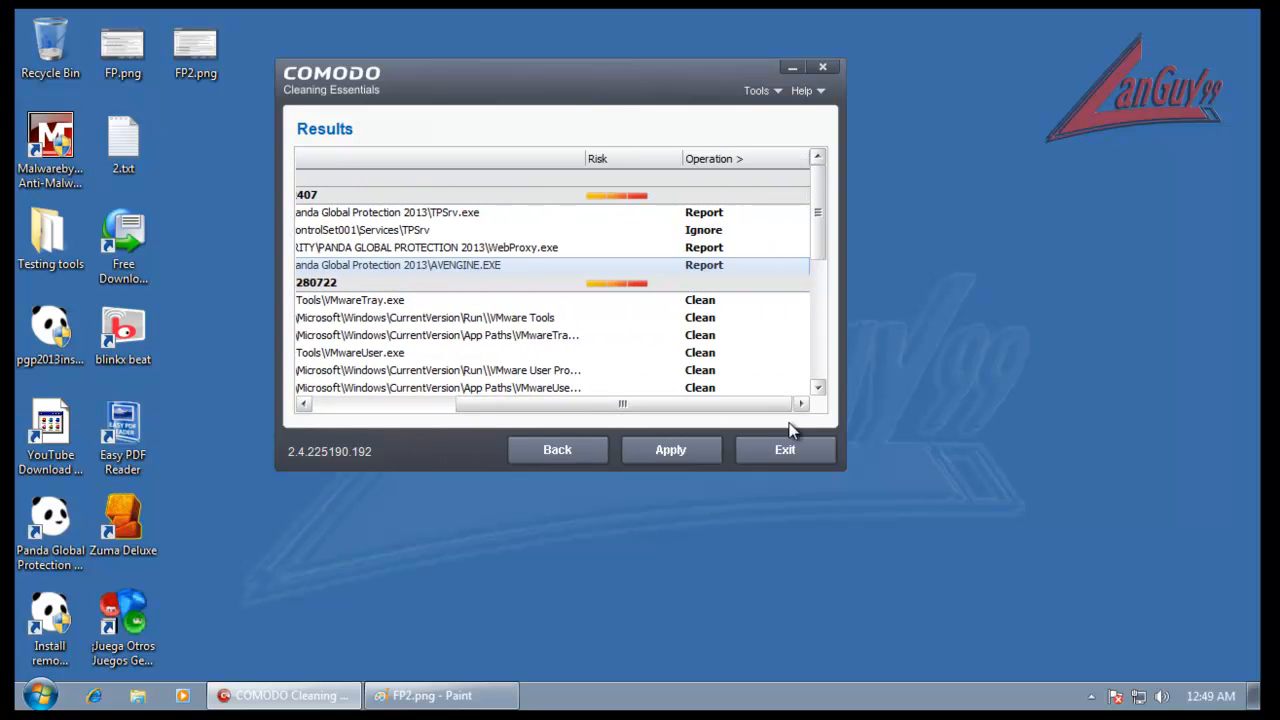
pyautogui.click(706, 310)
pyautogui.click(715, 345)
pyautogui.moveTo(813, 247); pyautogui.dragTo(821, 279)
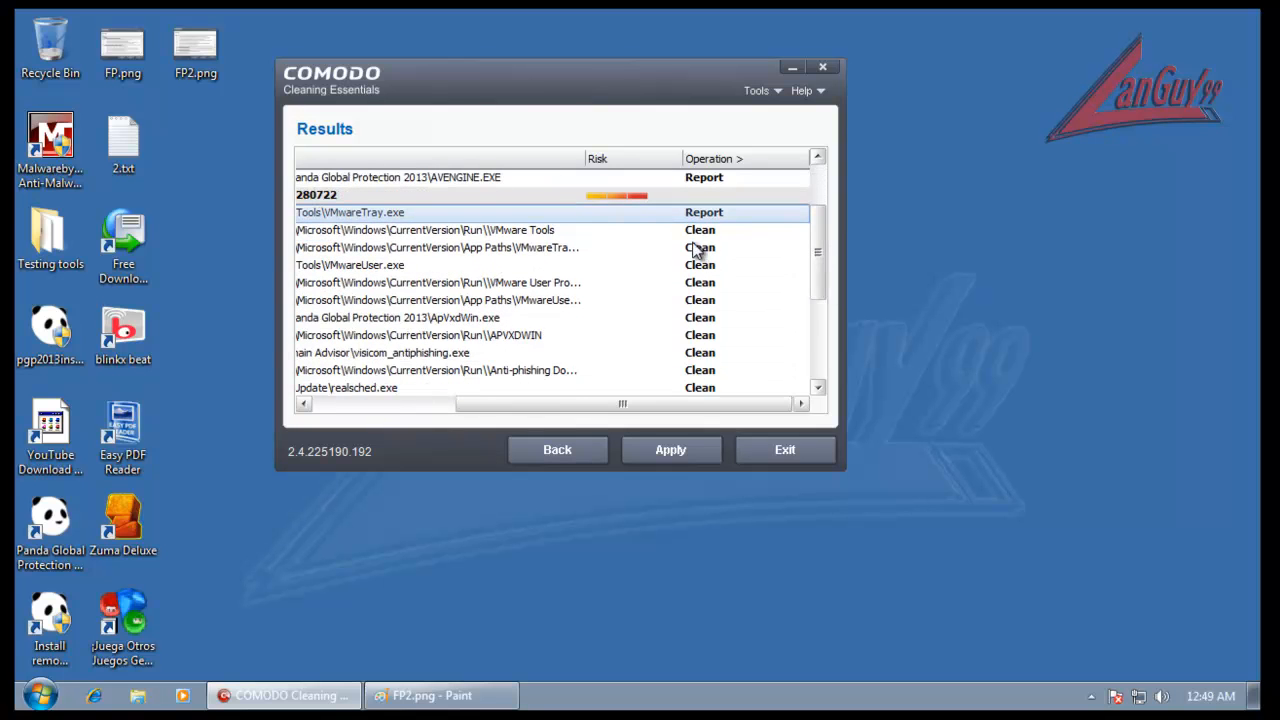
pyautogui.click(700, 231)
pyautogui.click(708, 246)
pyautogui.click(711, 249)
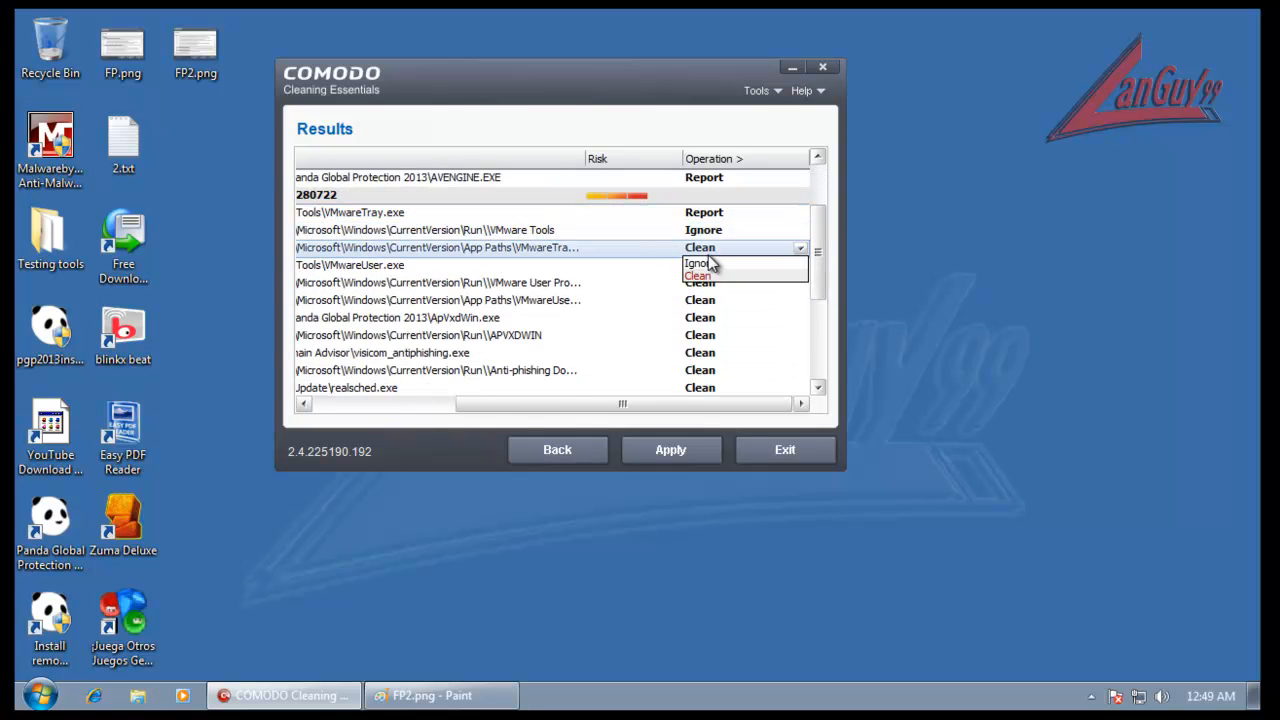
pyautogui.click(715, 264)
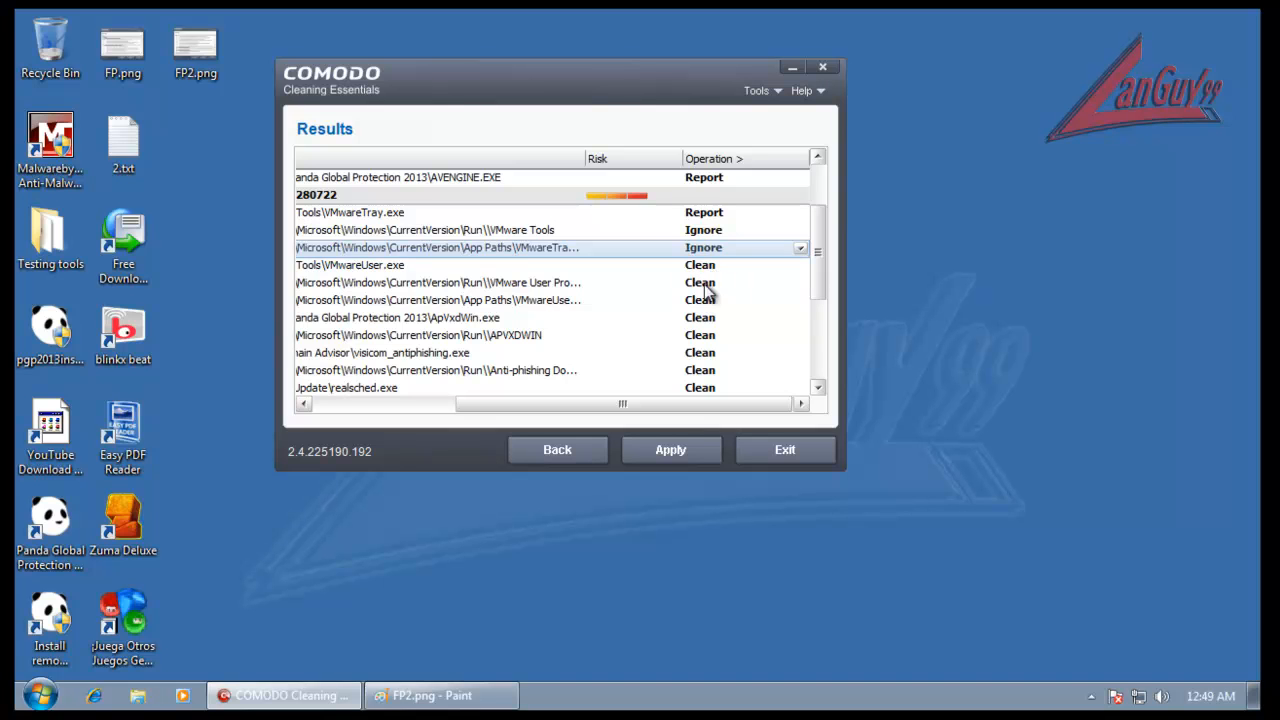
# - Set the operation for VMwareUser.exe and its Run and App Paths registry entries to Ignore
pyautogui.click(706, 271)
pyautogui.click(705, 272)
pyautogui.click(704, 281)
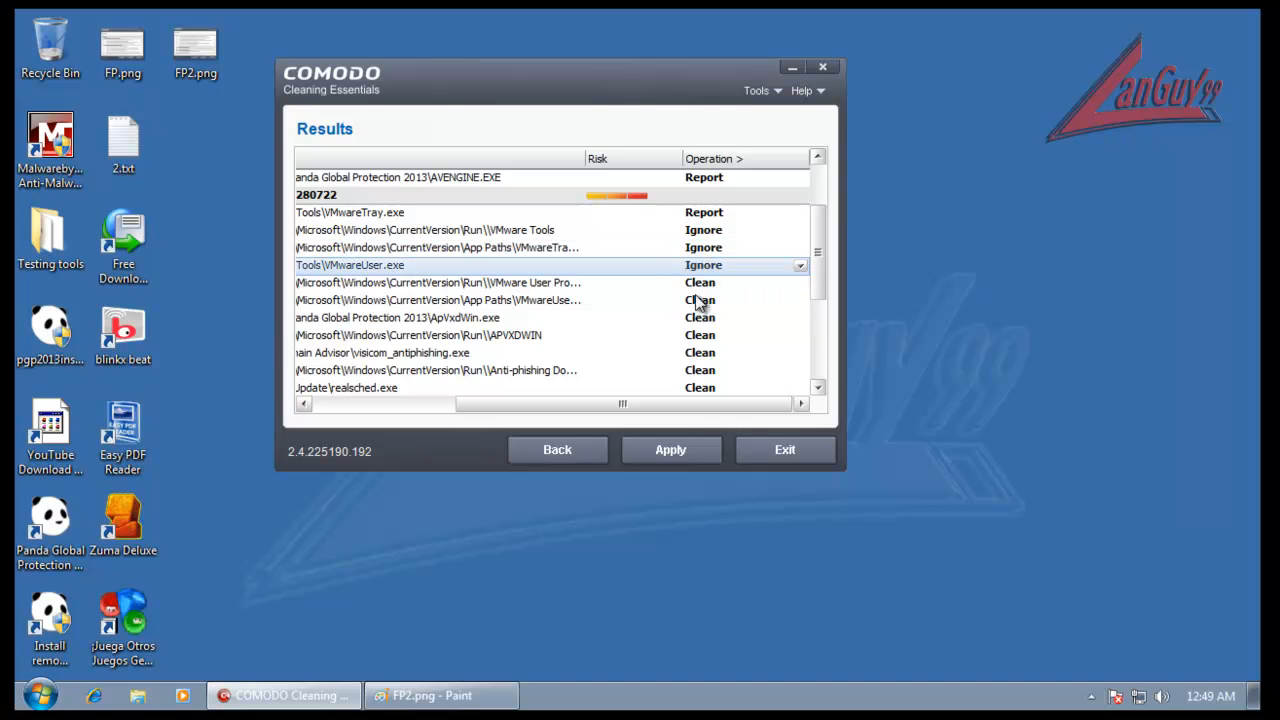
pyautogui.click(706, 284)
pyautogui.click(706, 298)
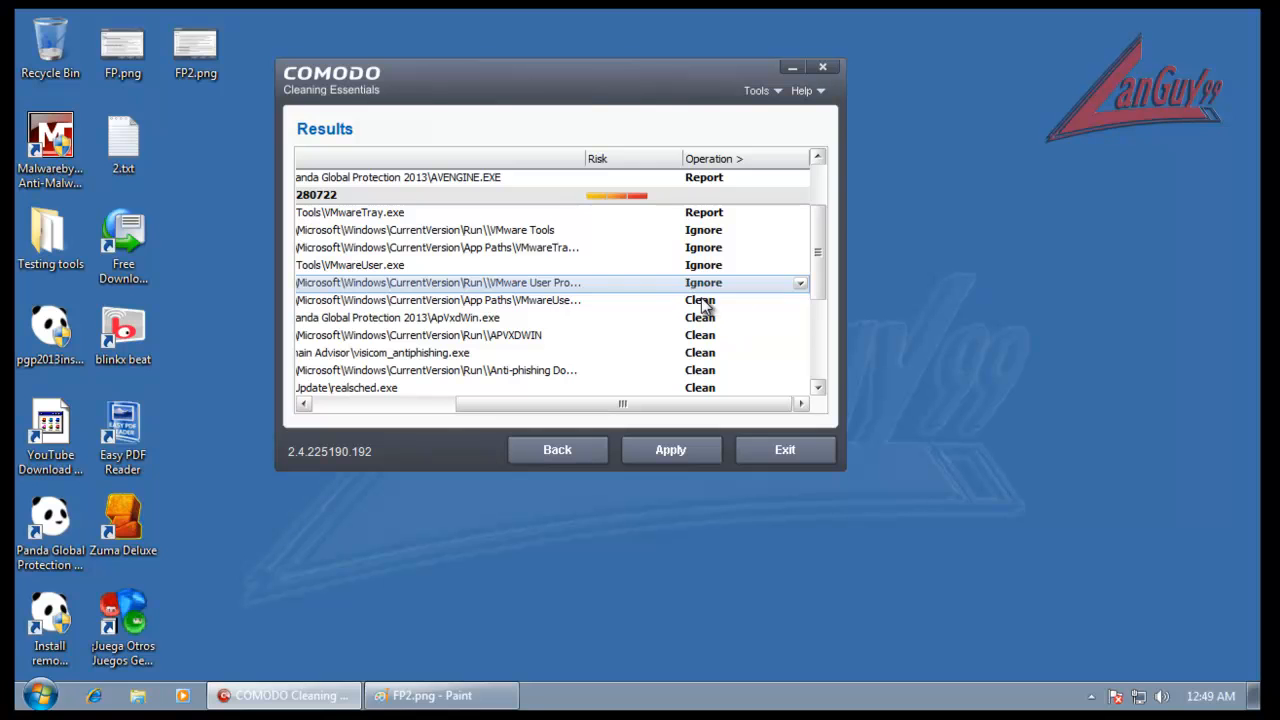
pyautogui.click(704, 300)
pyautogui.click(708, 302)
pyautogui.click(713, 316)
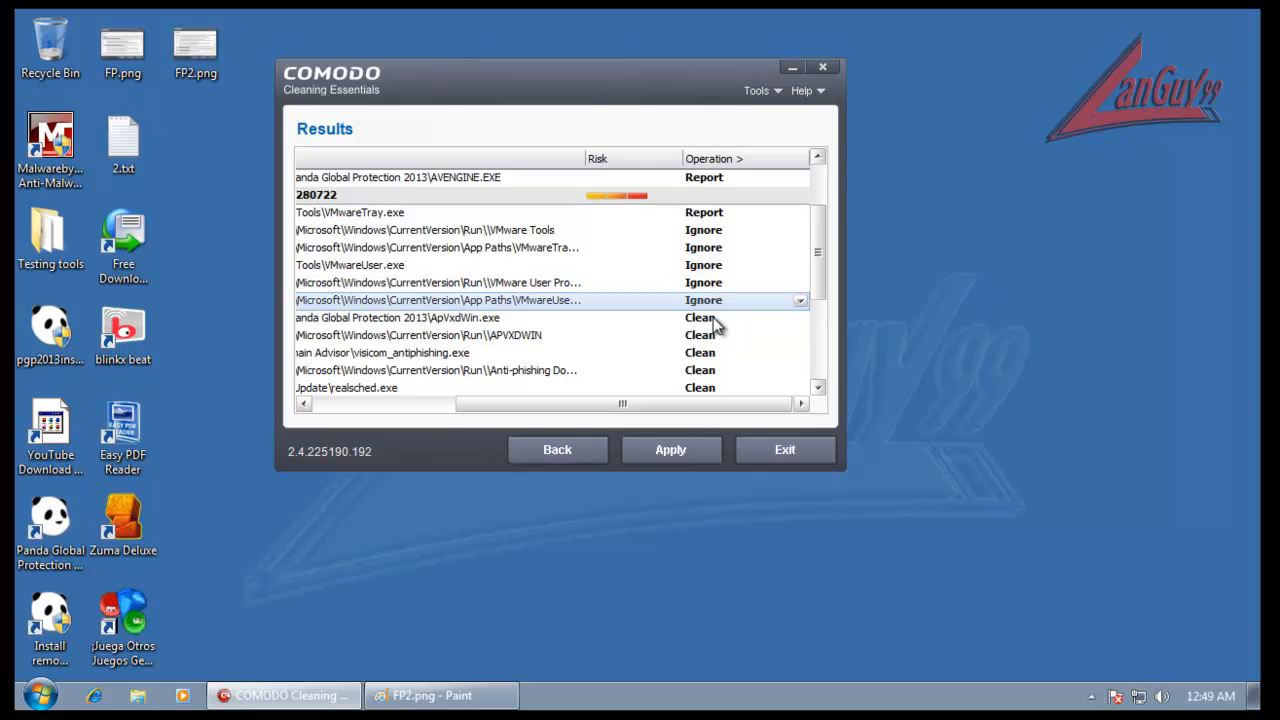
# - Set the operation for Panda's ApVxdWin.exe to Report and for the APVXDWIN Run registry entry to Ignore
pyautogui.click(704, 322)
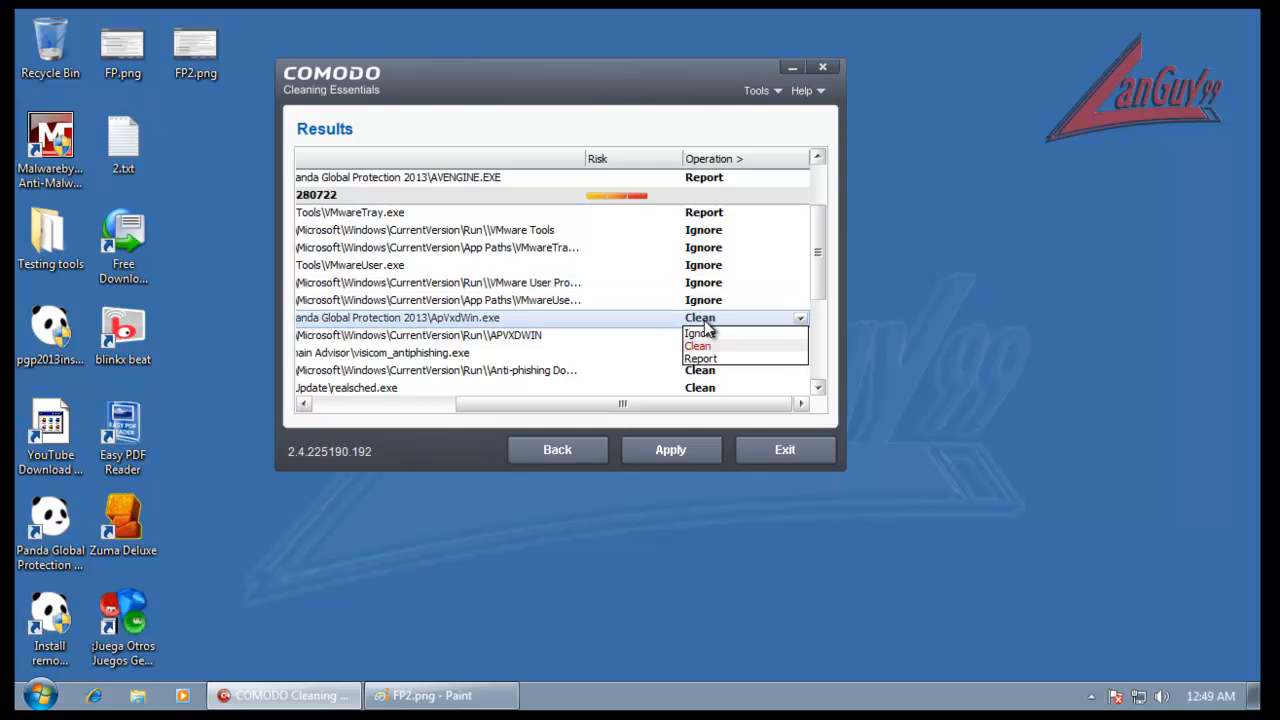
pyautogui.click(720, 362)
pyautogui.moveTo(821, 298); pyautogui.dragTo(820, 352)
pyautogui.moveTo(779, 403); pyautogui.dragTo(745, 413)
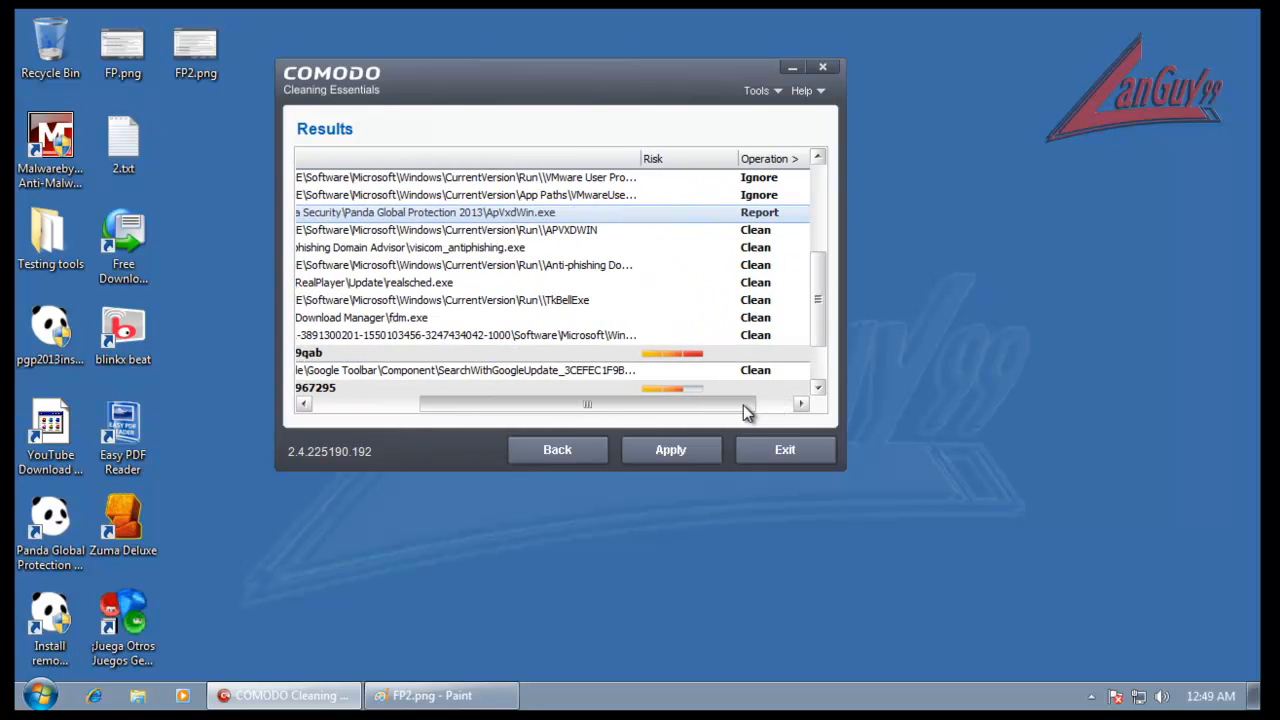
pyautogui.click(764, 233)
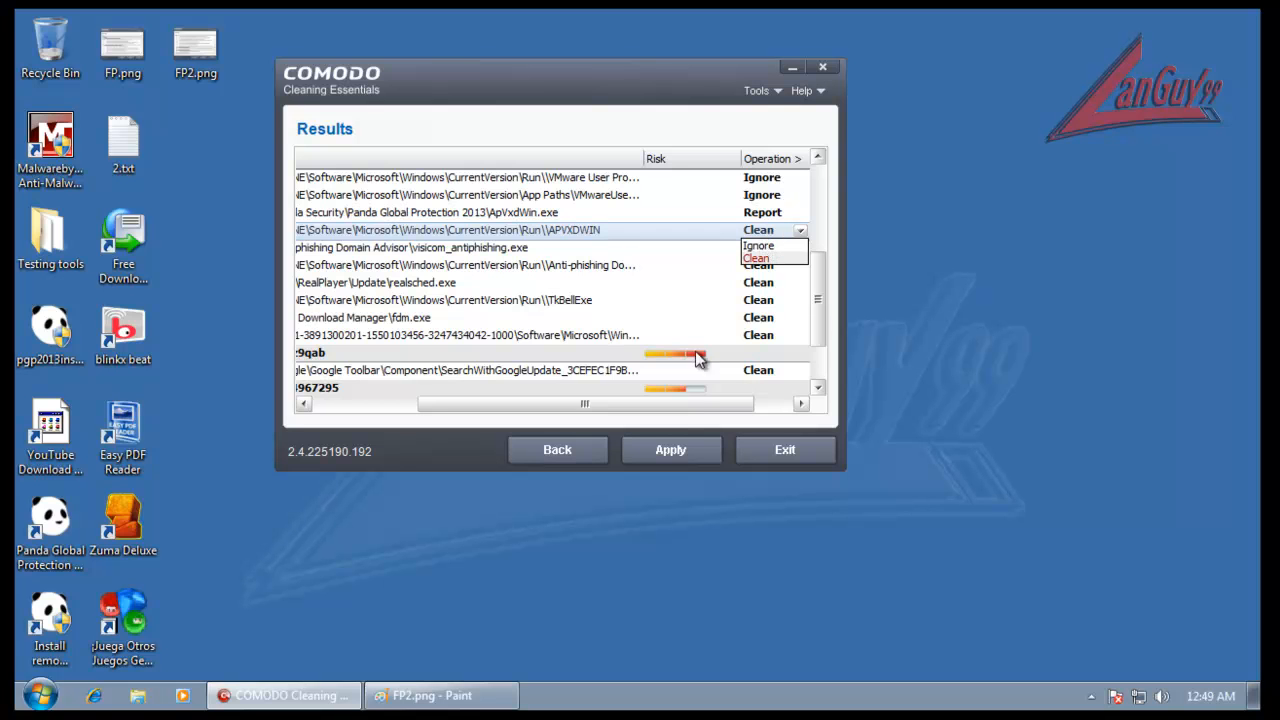
pyautogui.click(762, 246)
# - Set the operation for visicom_antiphishing.exe to Report and for its Anti-phishing Run registry entry to Ignore
pyautogui.click(758, 248)
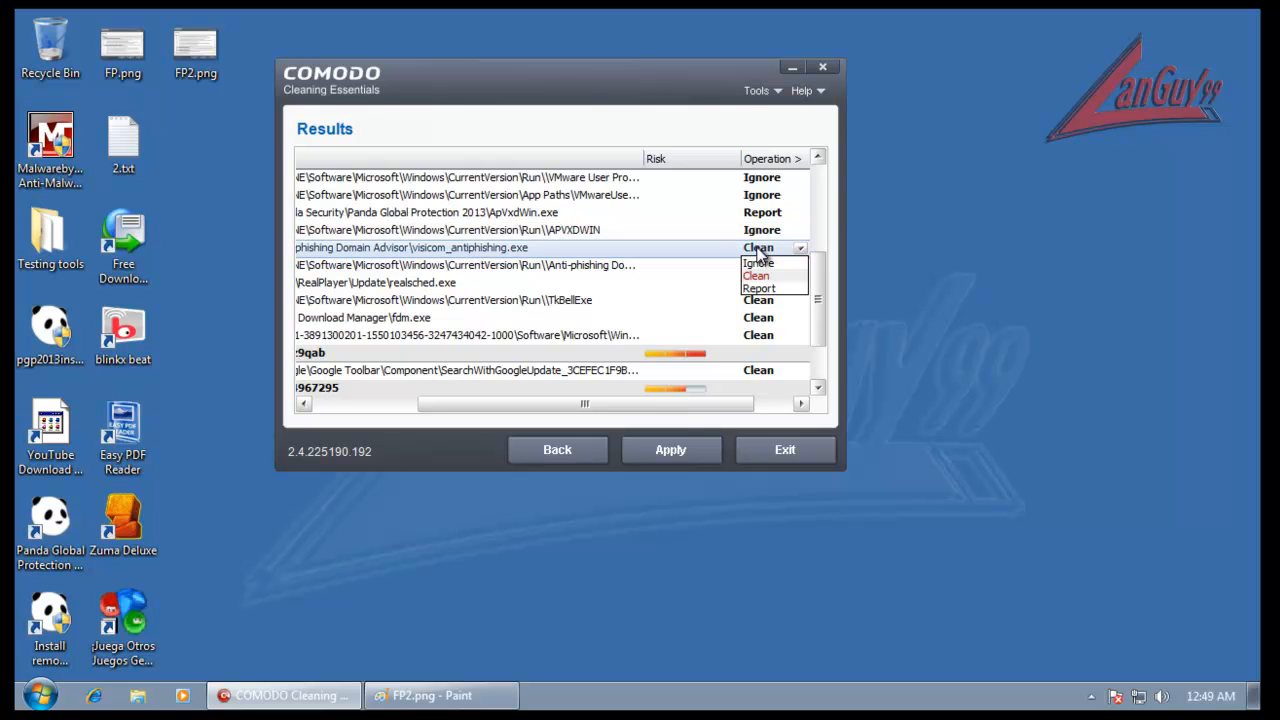
pyautogui.click(770, 288)
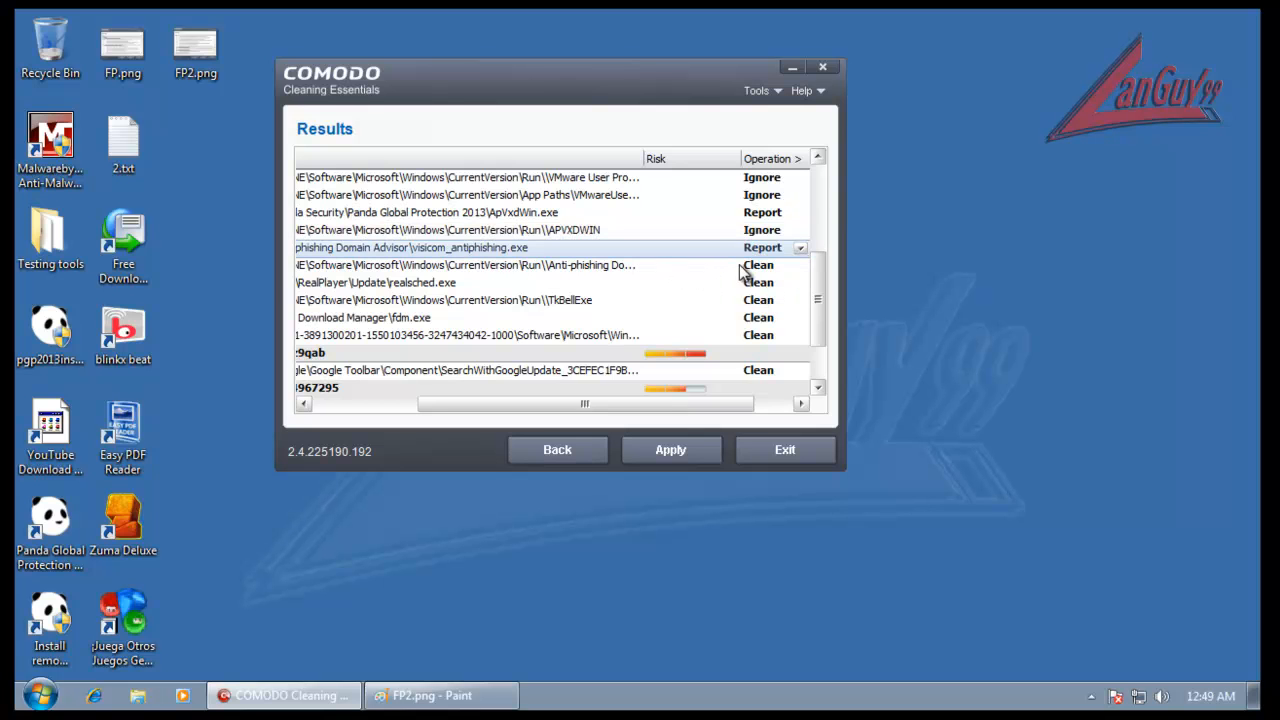
pyautogui.click(752, 268)
pyautogui.click(762, 281)
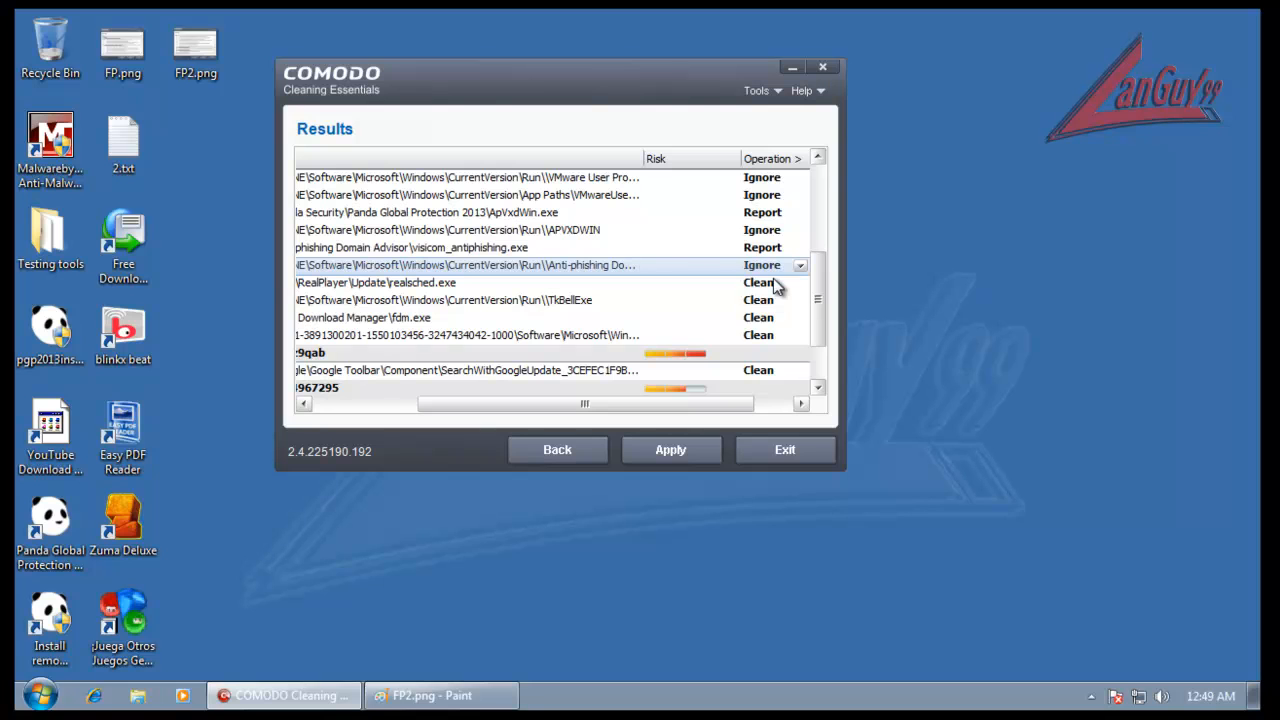
# - Set the operation for RealPlayer's realsched.exe to Report and check the full path of the TkBellExe registry entry below it
pyautogui.click(770, 284)
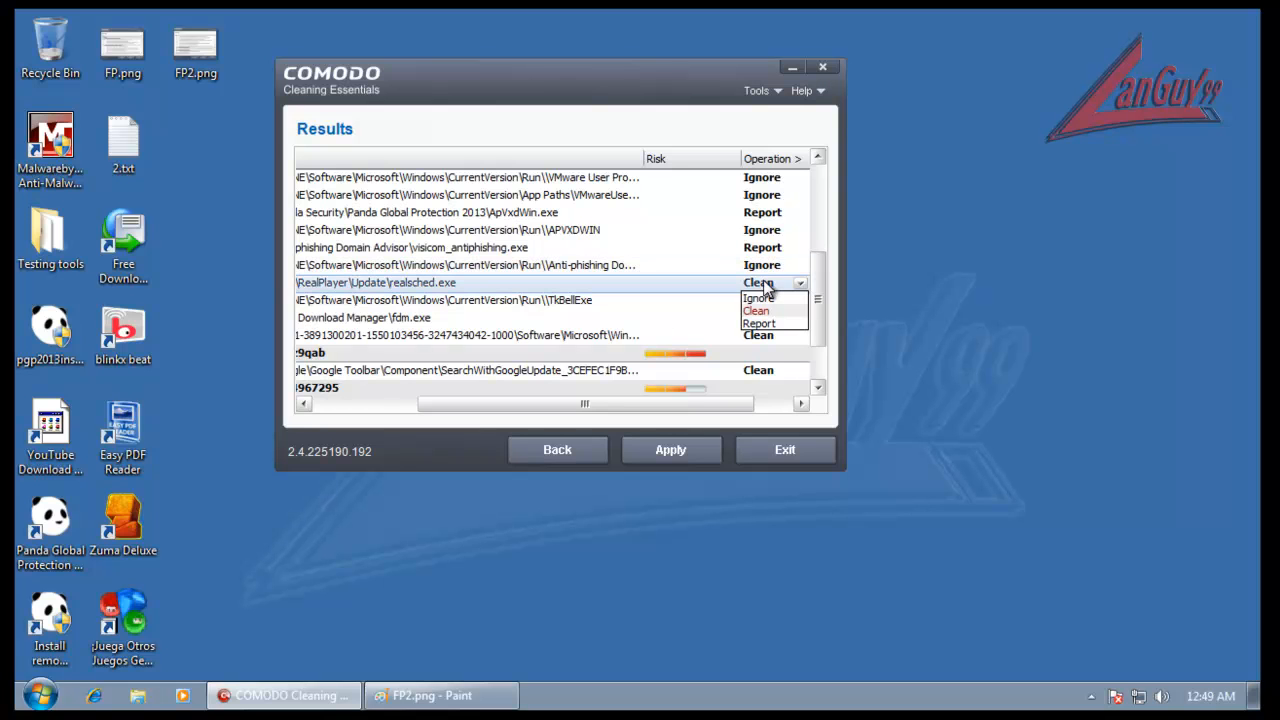
pyautogui.click(768, 324)
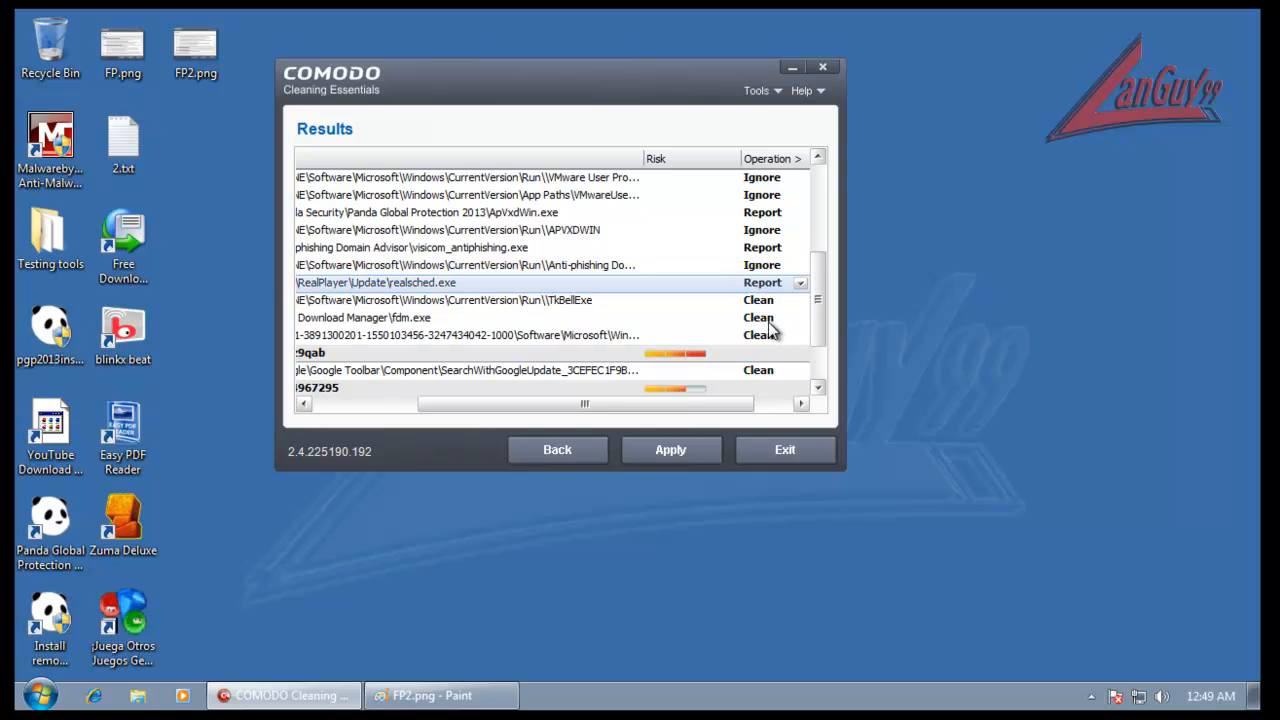
pyautogui.moveTo(732, 407); pyautogui.dragTo(614, 408)
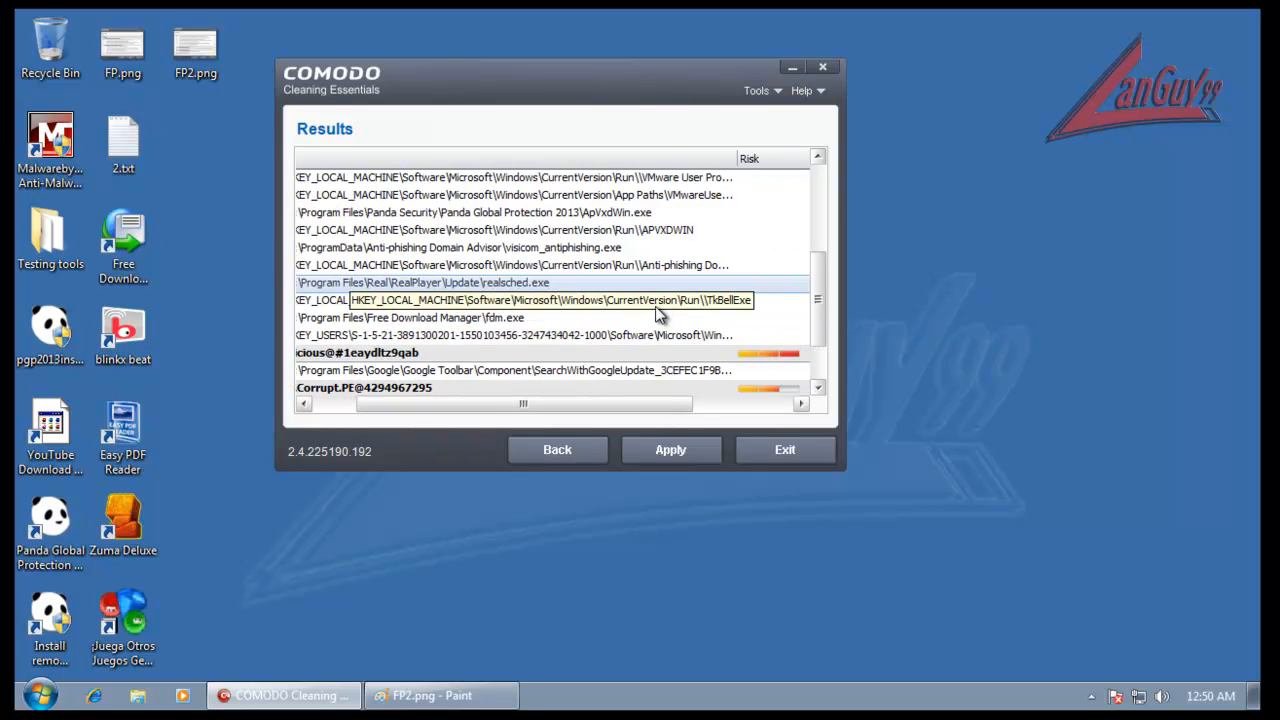
# - Set the operation for RealPlayer's rpcontrols.dll to Report and apply the chosen operations to all detections
pyautogui.moveTo(667, 410); pyautogui.dragTo(651, 414)
pyautogui.moveTo(636, 405); pyautogui.dragTo(566, 407)
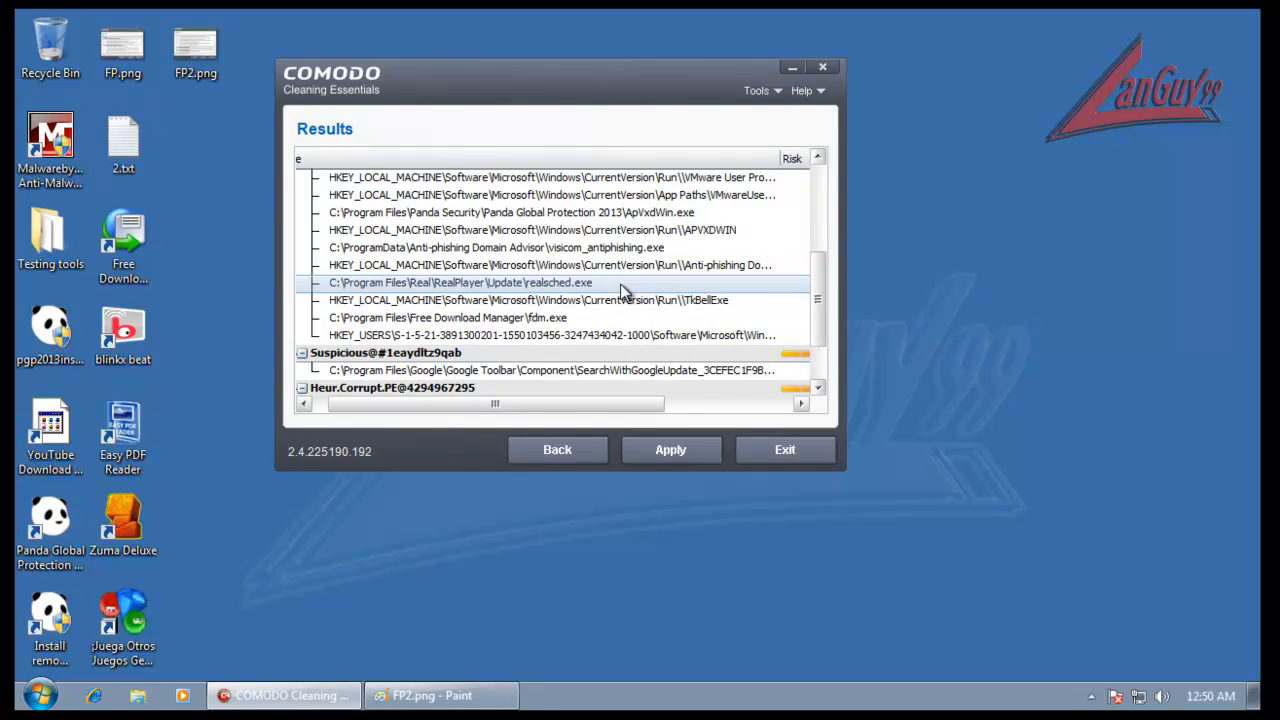
pyautogui.moveTo(821, 316); pyautogui.dragTo(824, 366)
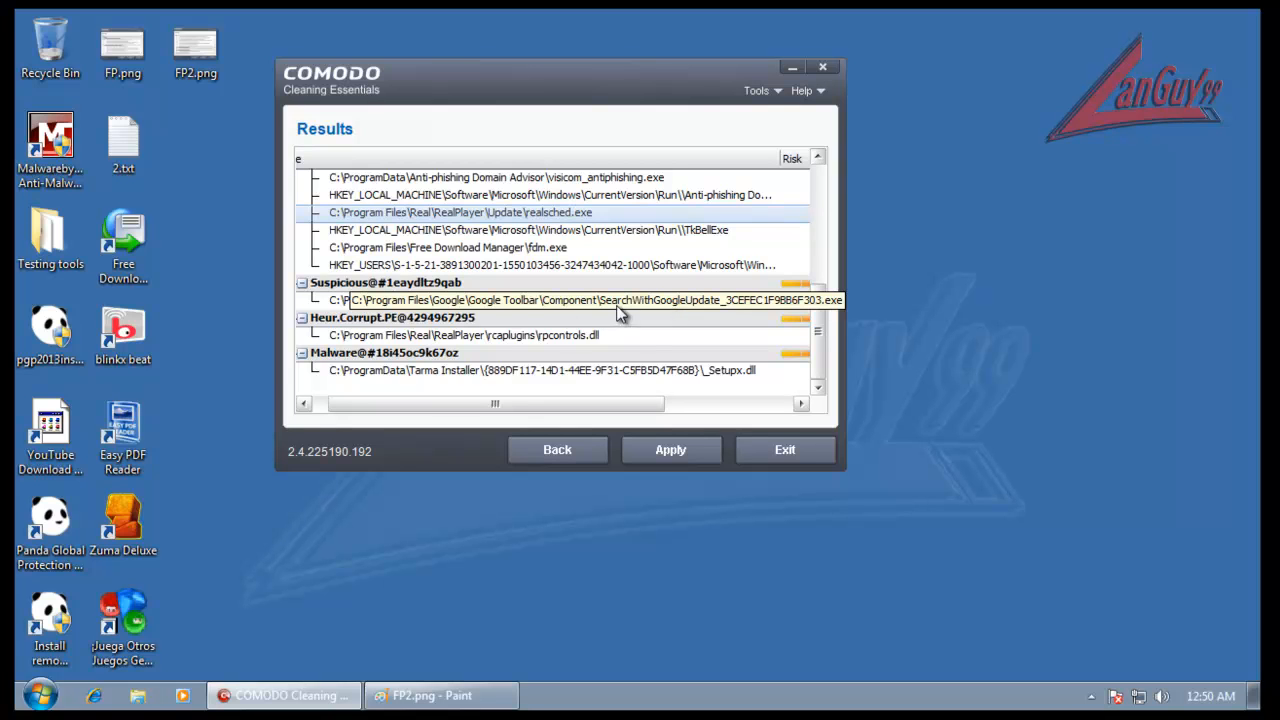
pyautogui.click(563, 335)
pyautogui.moveTo(609, 405); pyautogui.dragTo(749, 410)
pyautogui.click(705, 336)
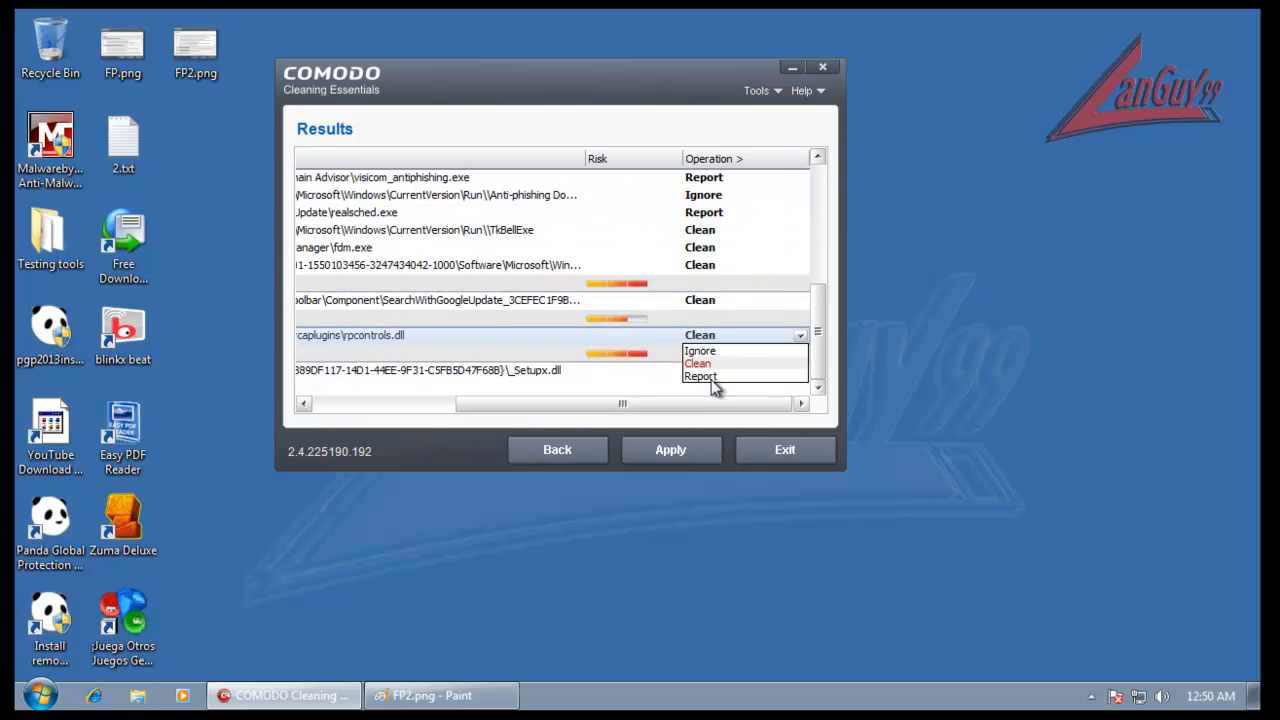
pyautogui.click(711, 377)
pyautogui.moveTo(728, 406); pyautogui.dragTo(520, 399)
pyautogui.click(657, 451)
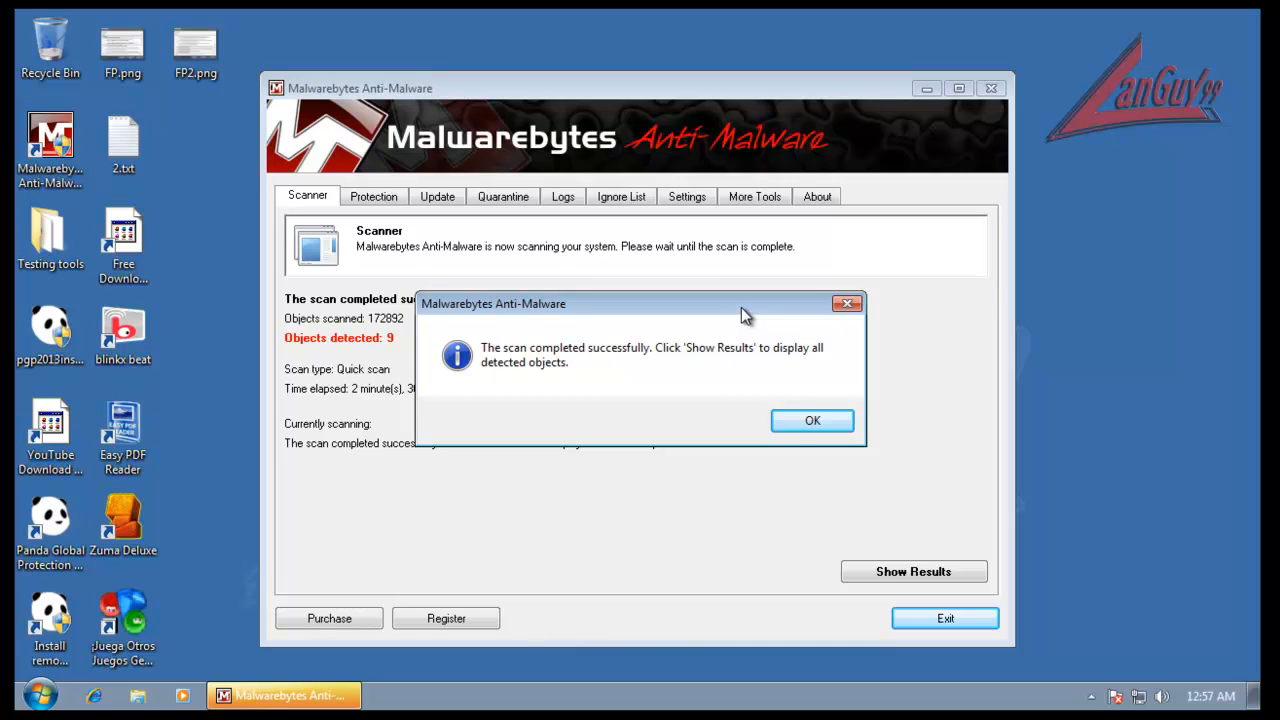
# - Show the Malwarebytes scan results and widen the window and the Item column to read the full detection paths
pyautogui.click(792, 424)
pyautogui.click(862, 572)
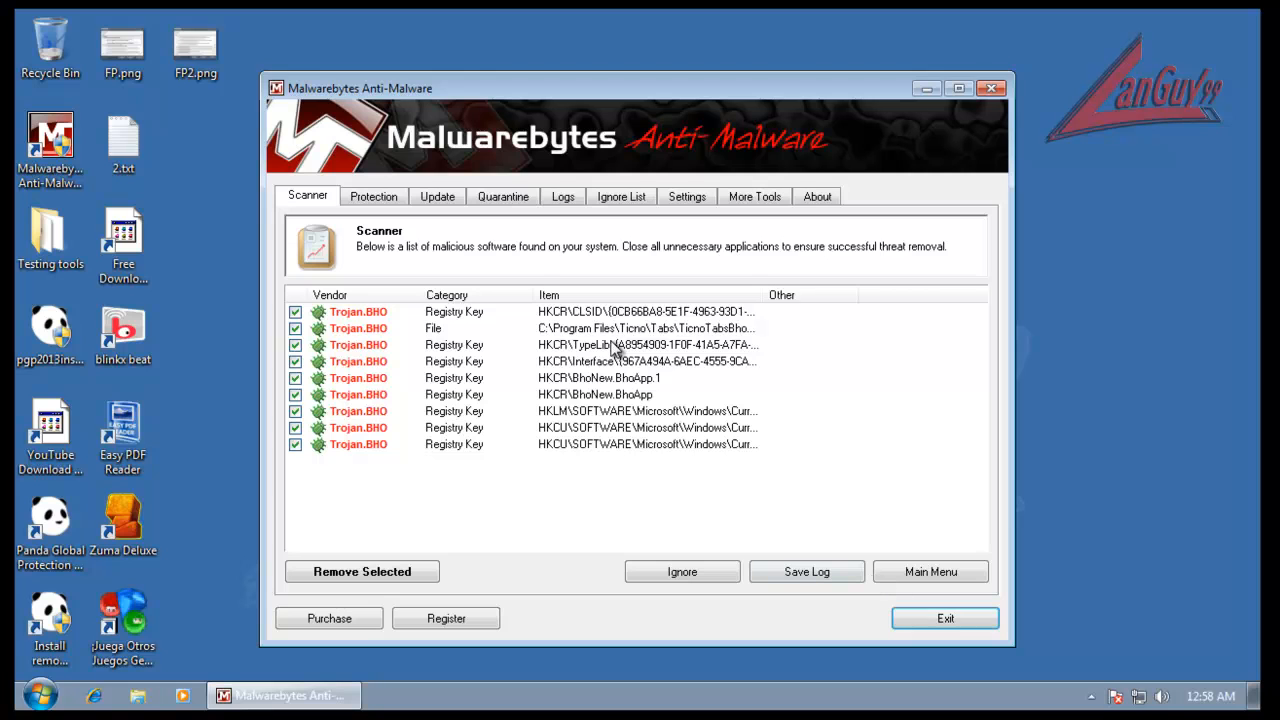
pyautogui.moveTo(765, 295); pyautogui.dragTo(917, 290)
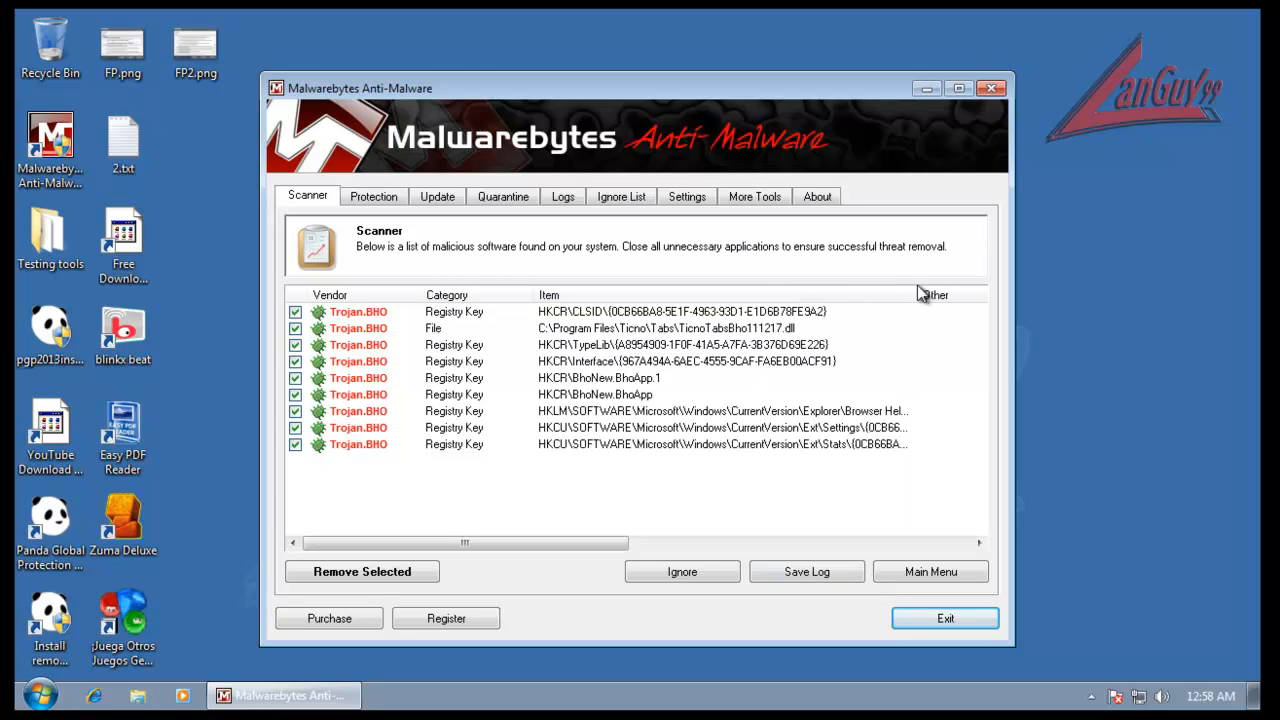
pyautogui.moveTo(1013, 263); pyautogui.dragTo(1252, 252)
pyautogui.moveTo(959, 91); pyautogui.dragTo(883, 82)
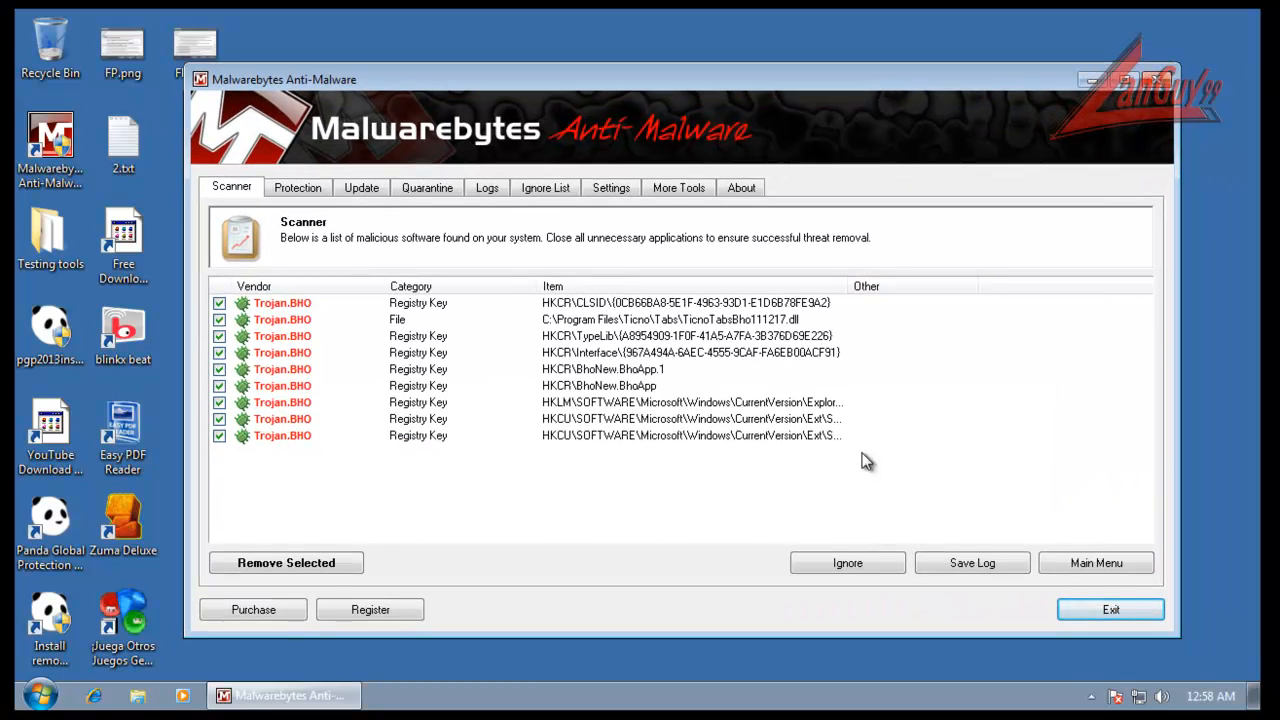
pyautogui.moveTo(847, 289); pyautogui.dragTo(960, 286)
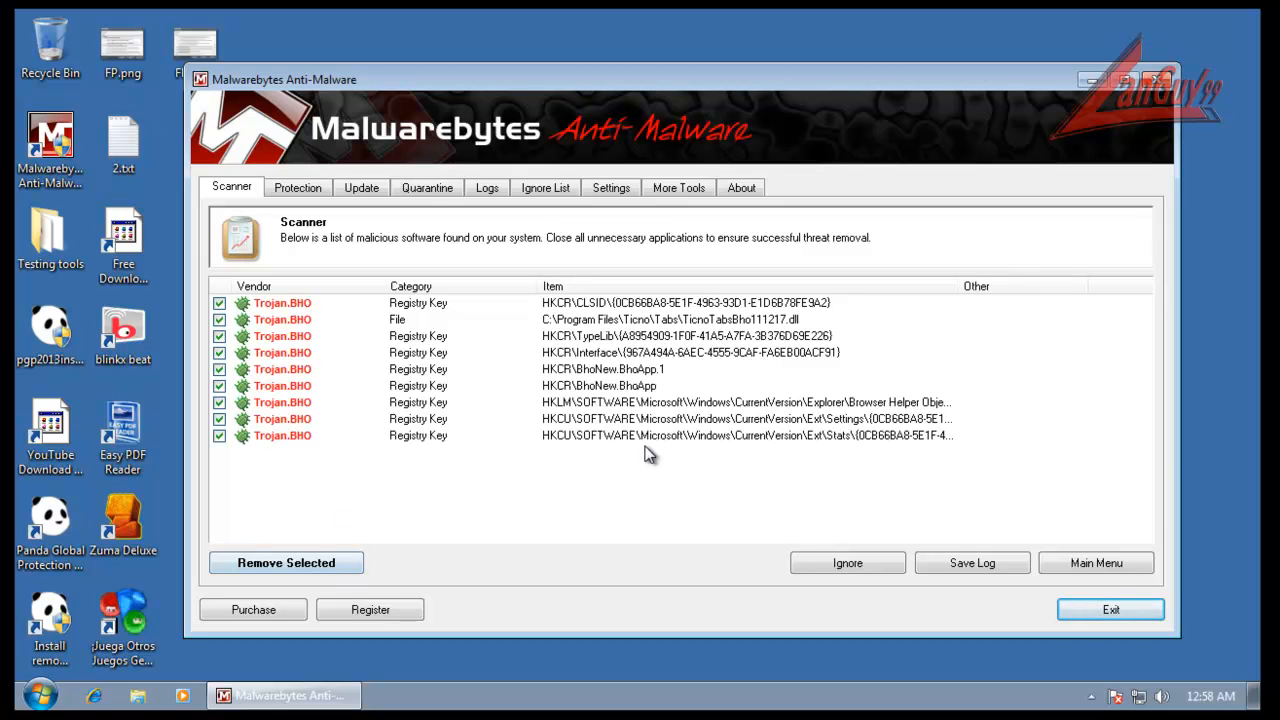
# - Remove all selected Trojan.BHO detections, close the log, decline the restart and exit Malwarebytes
pyautogui.click(333, 565)
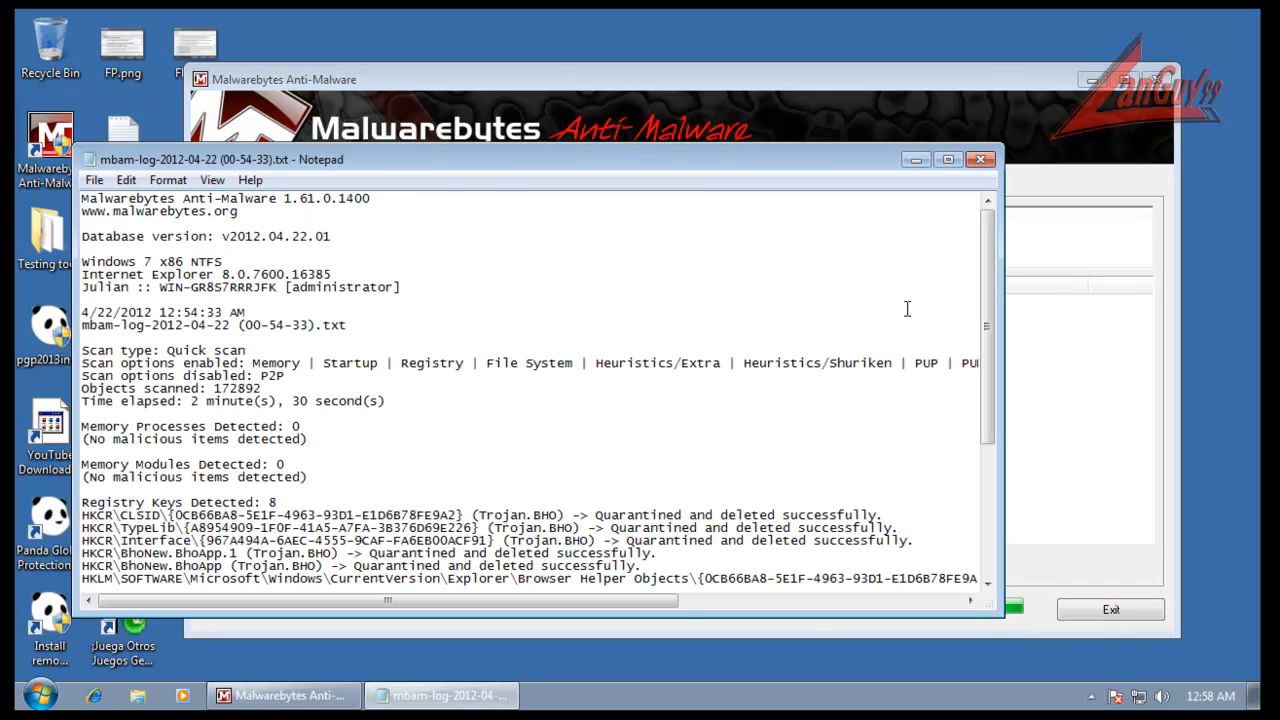
pyautogui.click(980, 159)
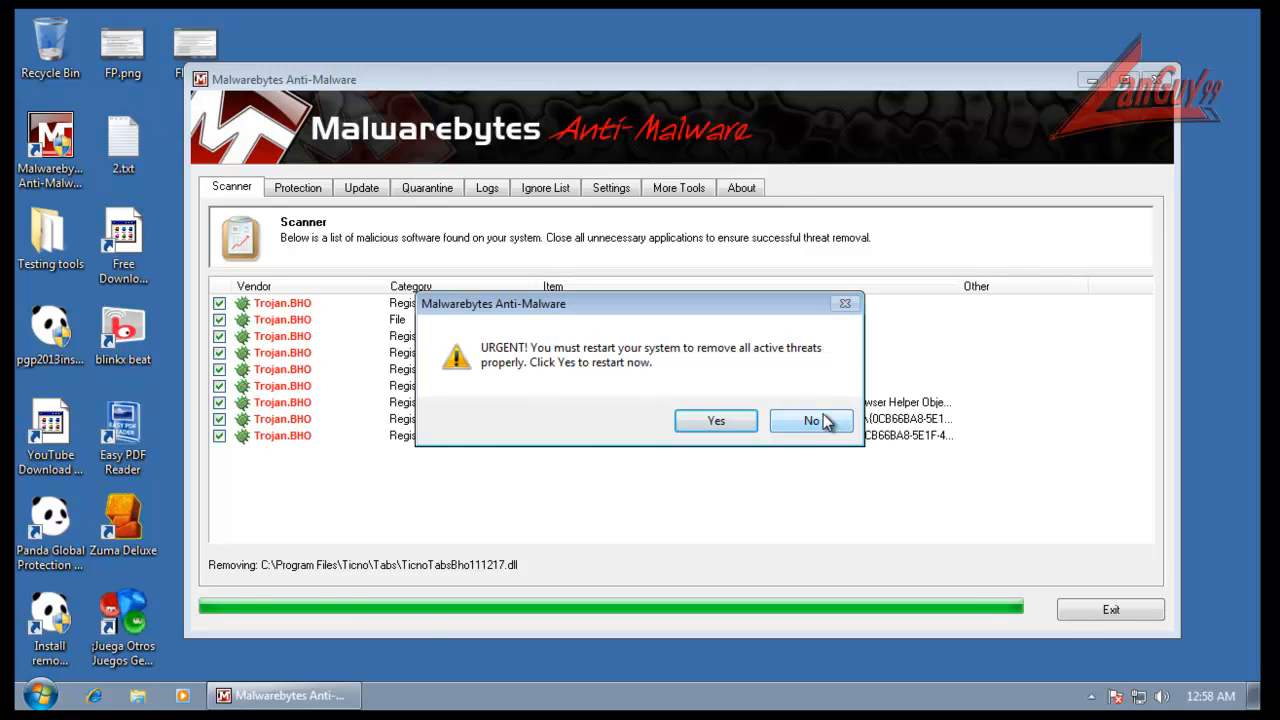
pyautogui.click(813, 420)
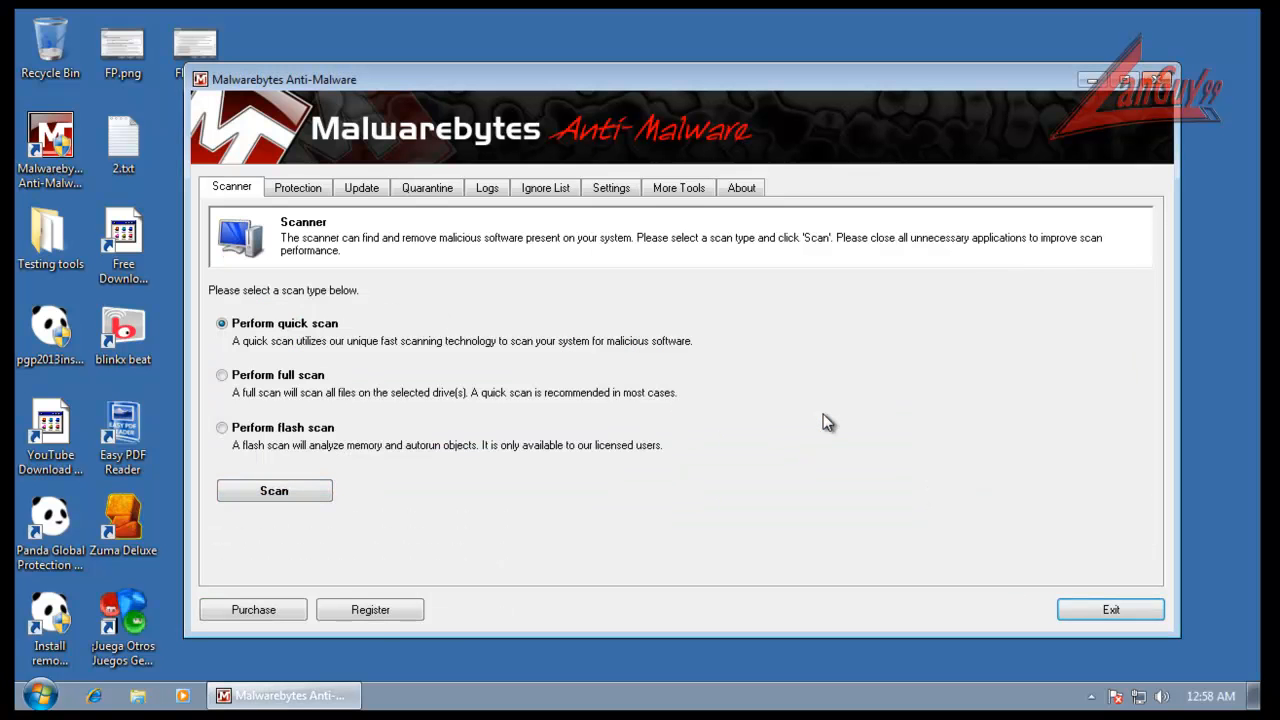
pyautogui.click(1100, 612)
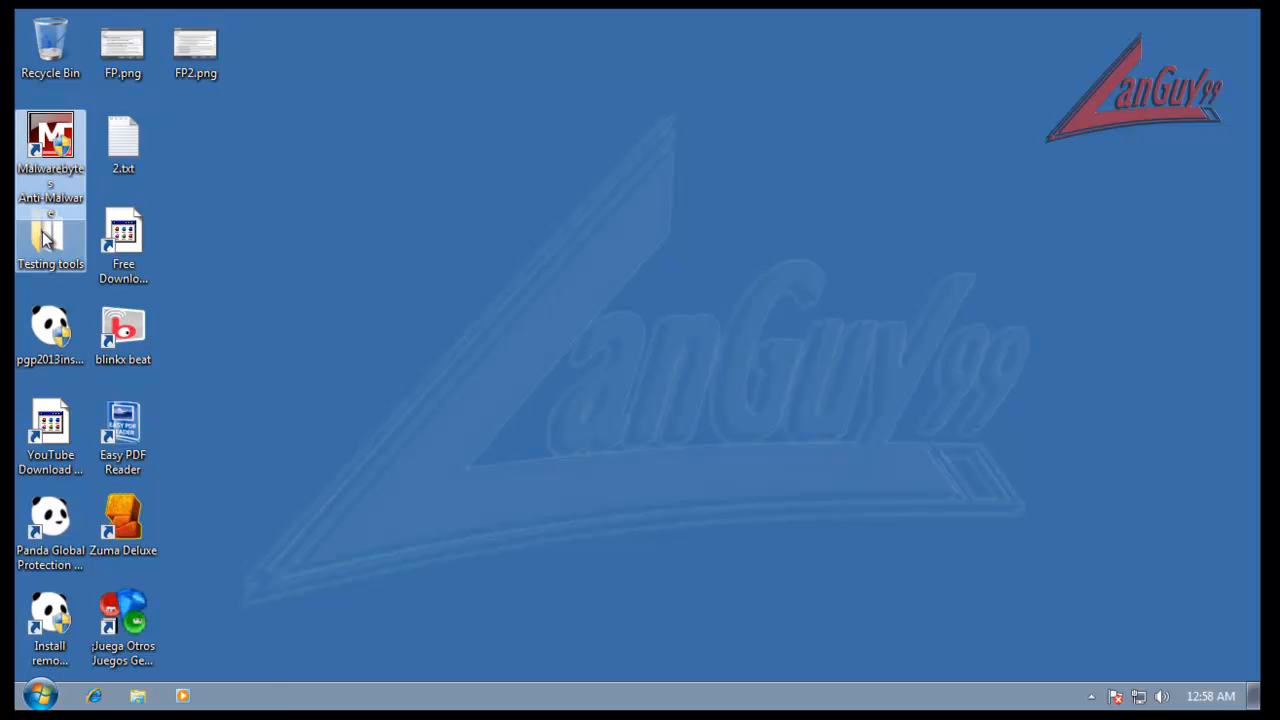
# - Launch start.exe from the a2_kit folder inside Testing tools to run the Emsisoft Emergency Kit
pyautogui.doubleClick(44, 237)
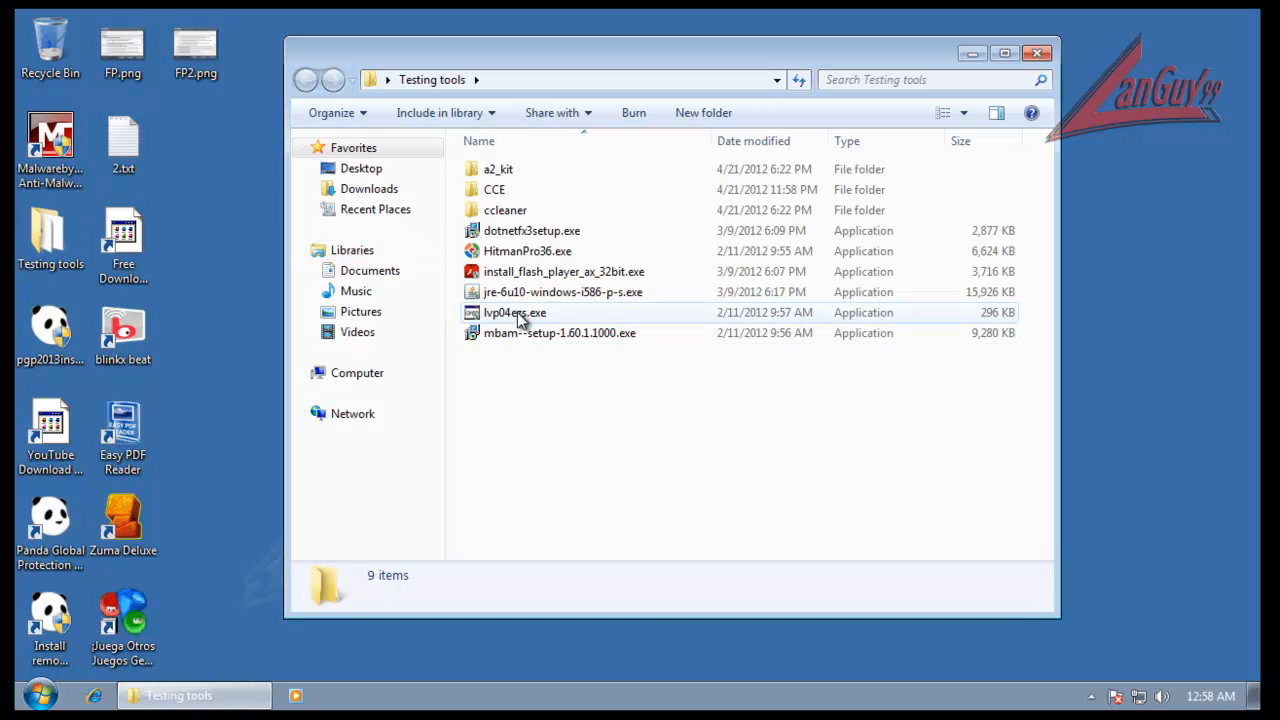
pyautogui.doubleClick(490, 170)
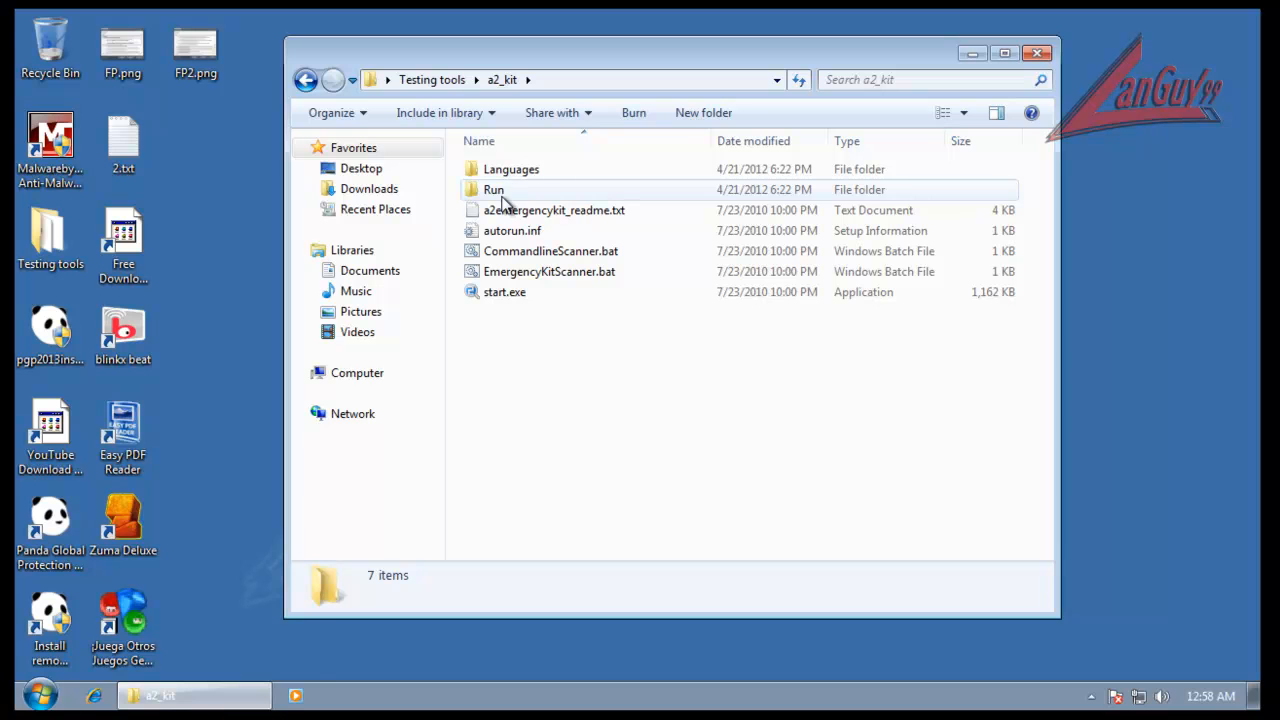
pyautogui.doubleClick(514, 293)
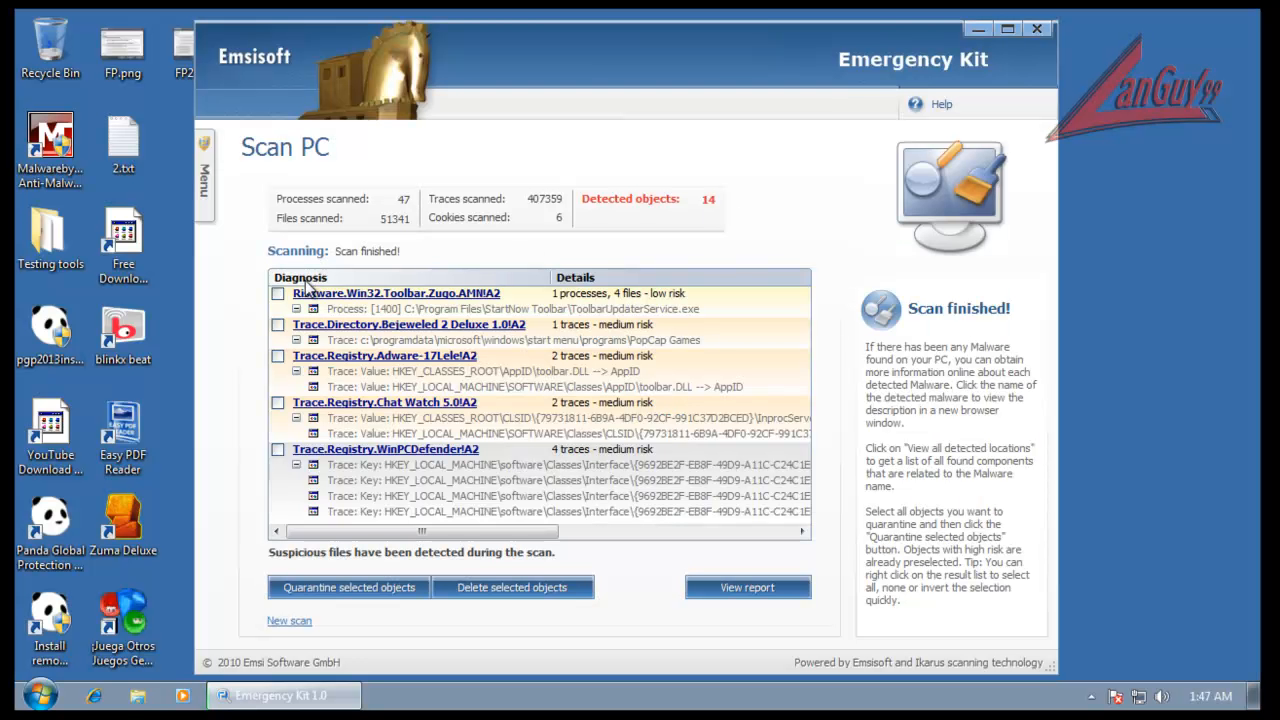
# - Select all five detections in the scan results: Toolbar.Zugo, Bejeweled 2 Deluxe, Adware-17Lele, Chat Watch 5.0 and WinPCDefender
pyautogui.click(277, 324)
pyautogui.click(277, 293)
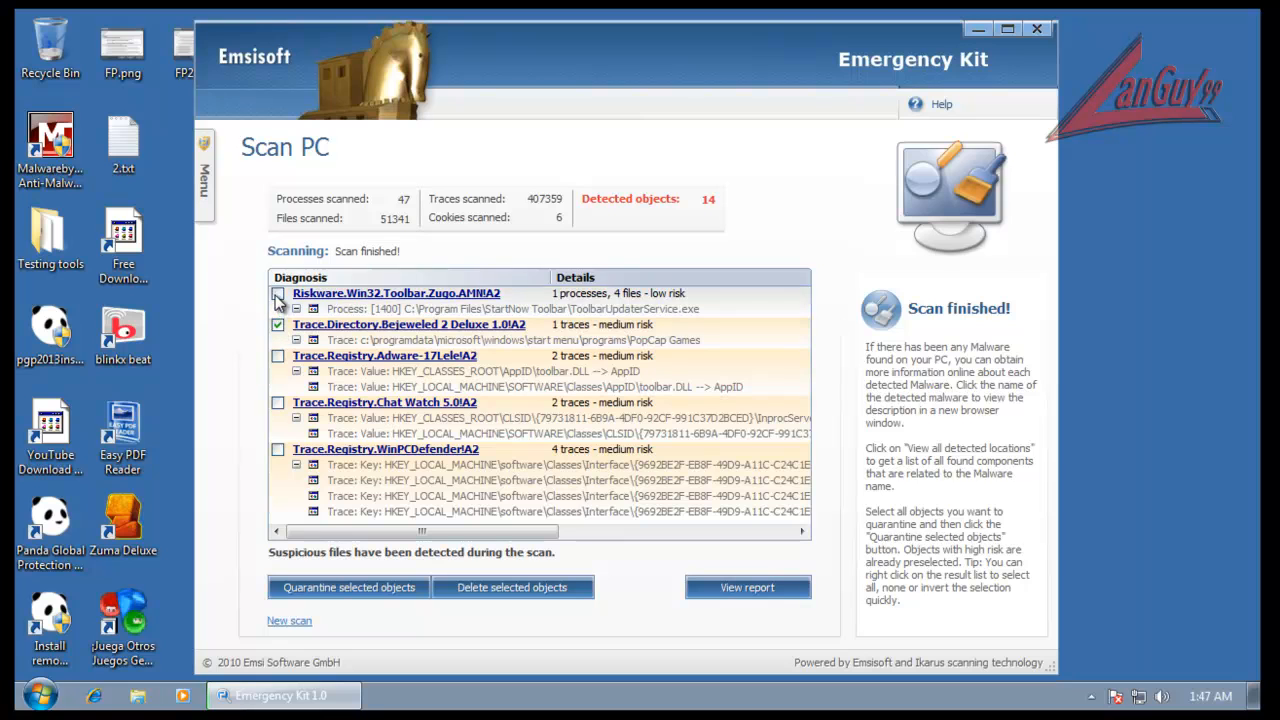
pyautogui.click(277, 355)
pyautogui.click(277, 402)
pyautogui.click(277, 449)
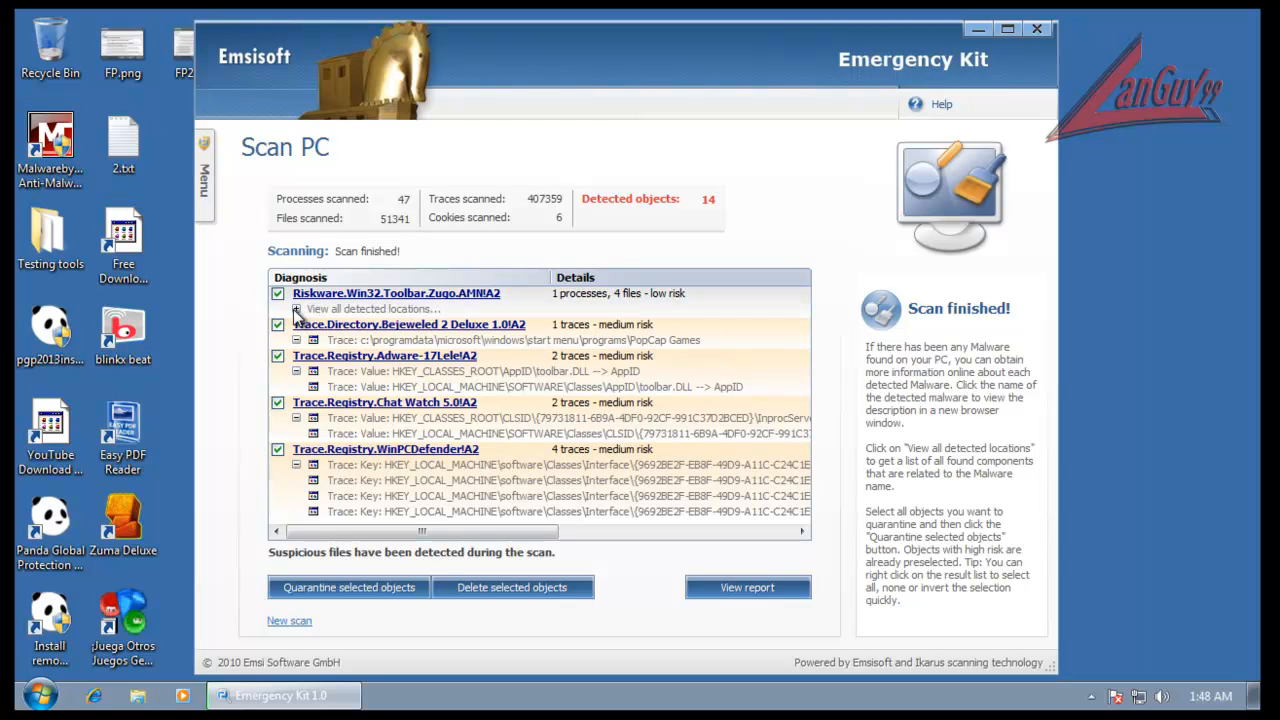
# - Expand the Toolbar.Zugo detection's locations, then delete all selected detections and close the Emergency Kit
pyautogui.click(297, 310)
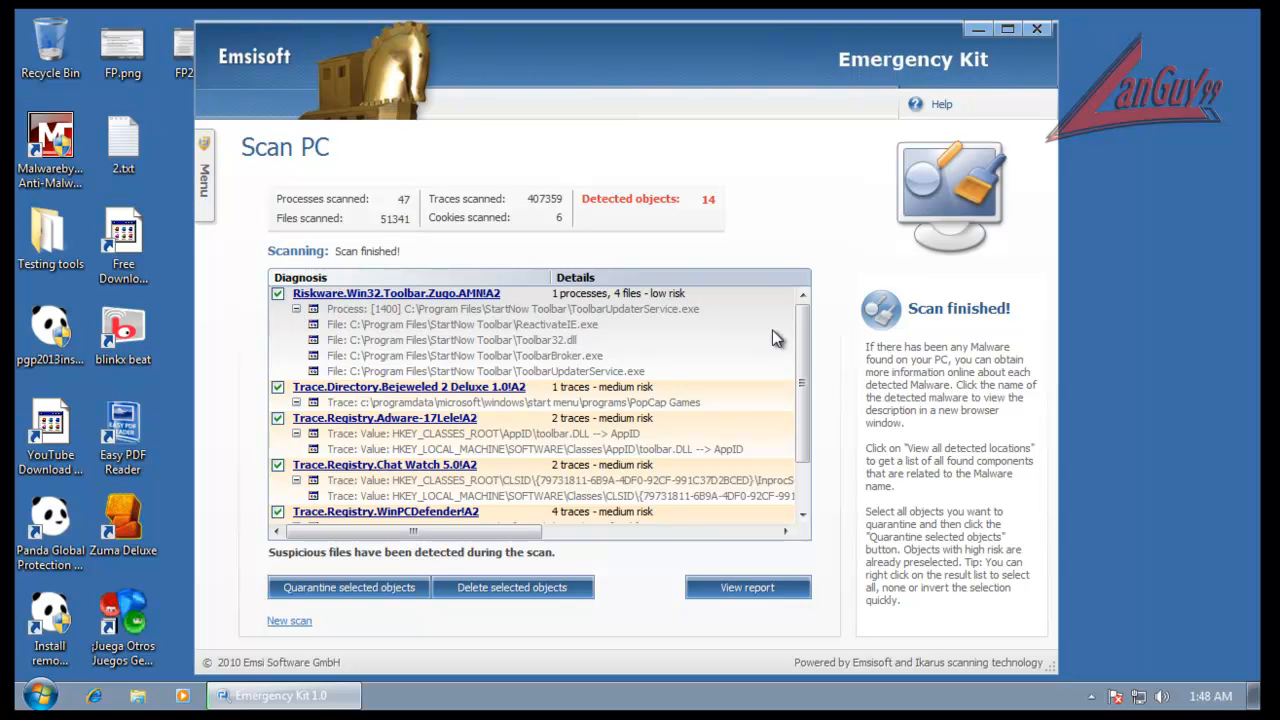
pyautogui.moveTo(796, 344); pyautogui.dragTo(804, 390)
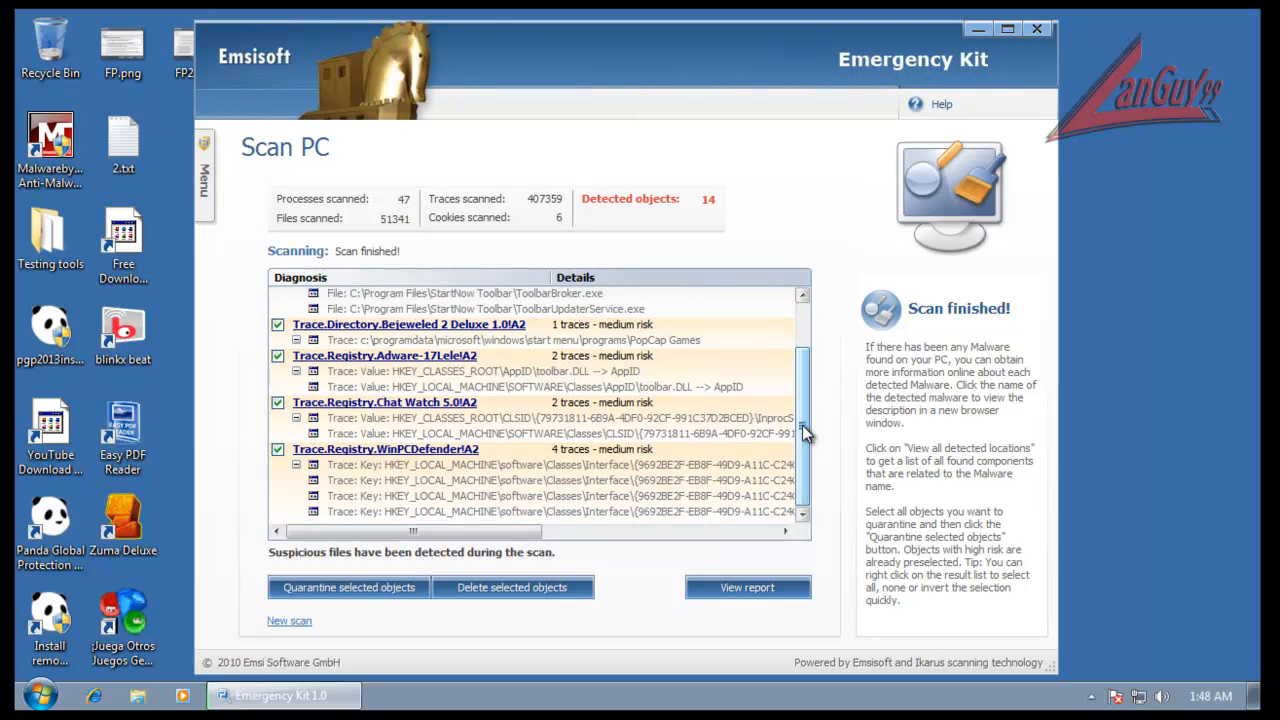
pyautogui.click(466, 593)
pyautogui.click(655, 395)
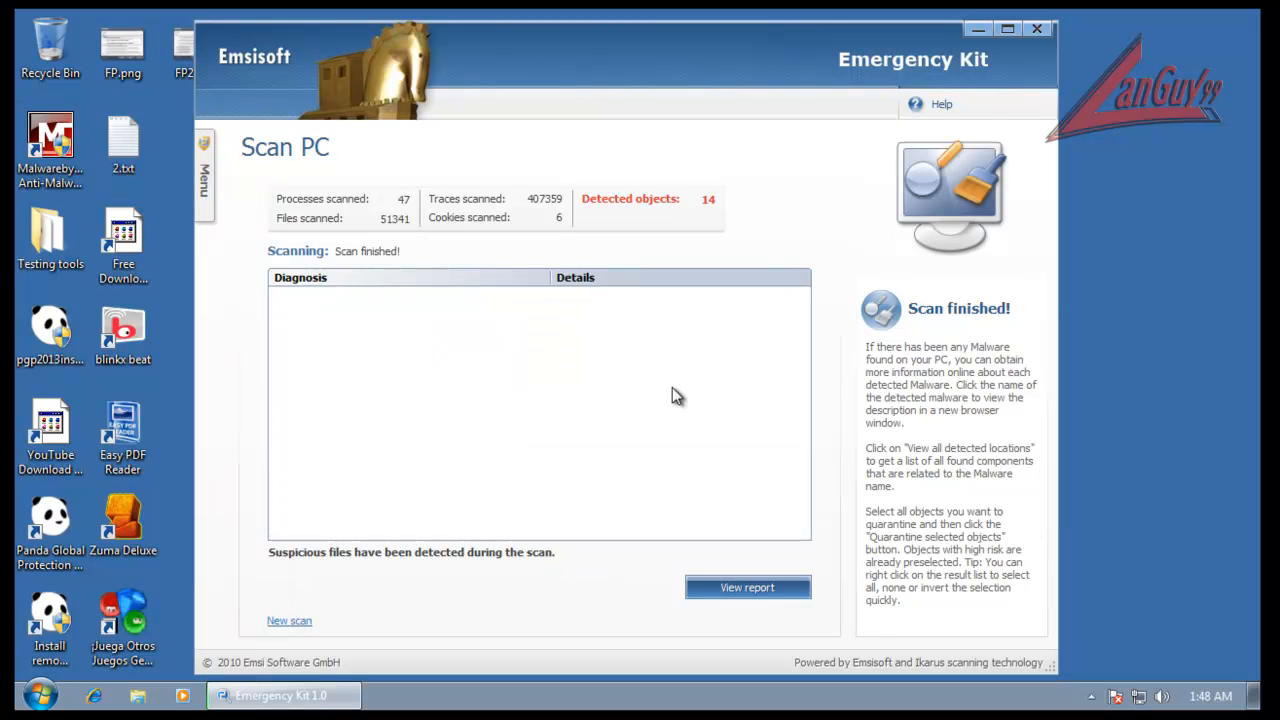
pyautogui.click(1042, 31)
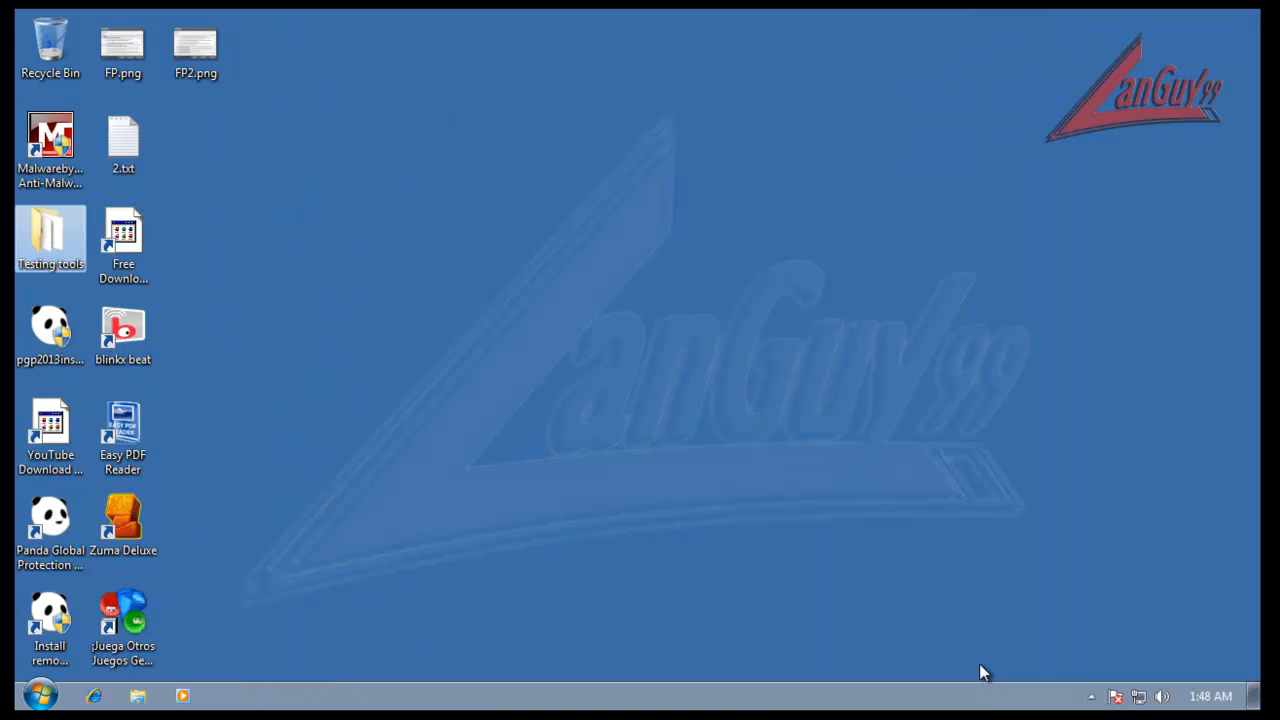
# - Look through the full list of installed programs for leftovers
pyautogui.rightClick(980, 696)
pyautogui.click(779, 580)
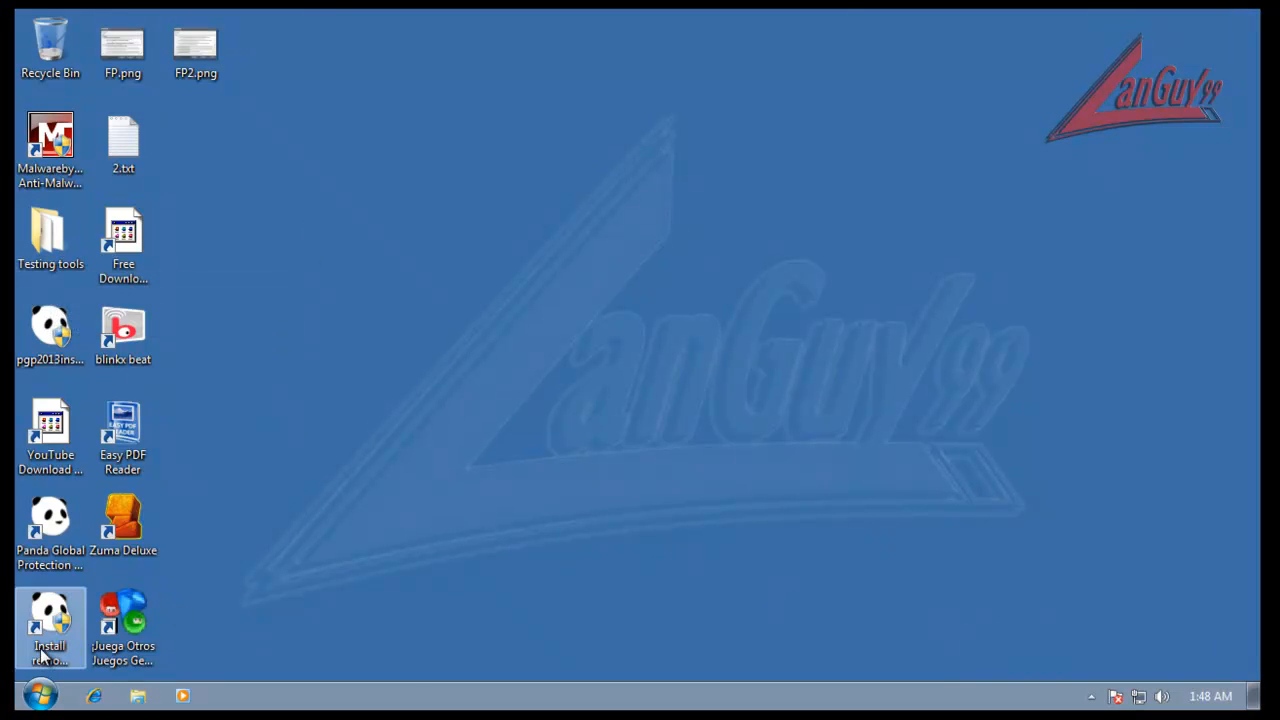
pyautogui.click(38, 692)
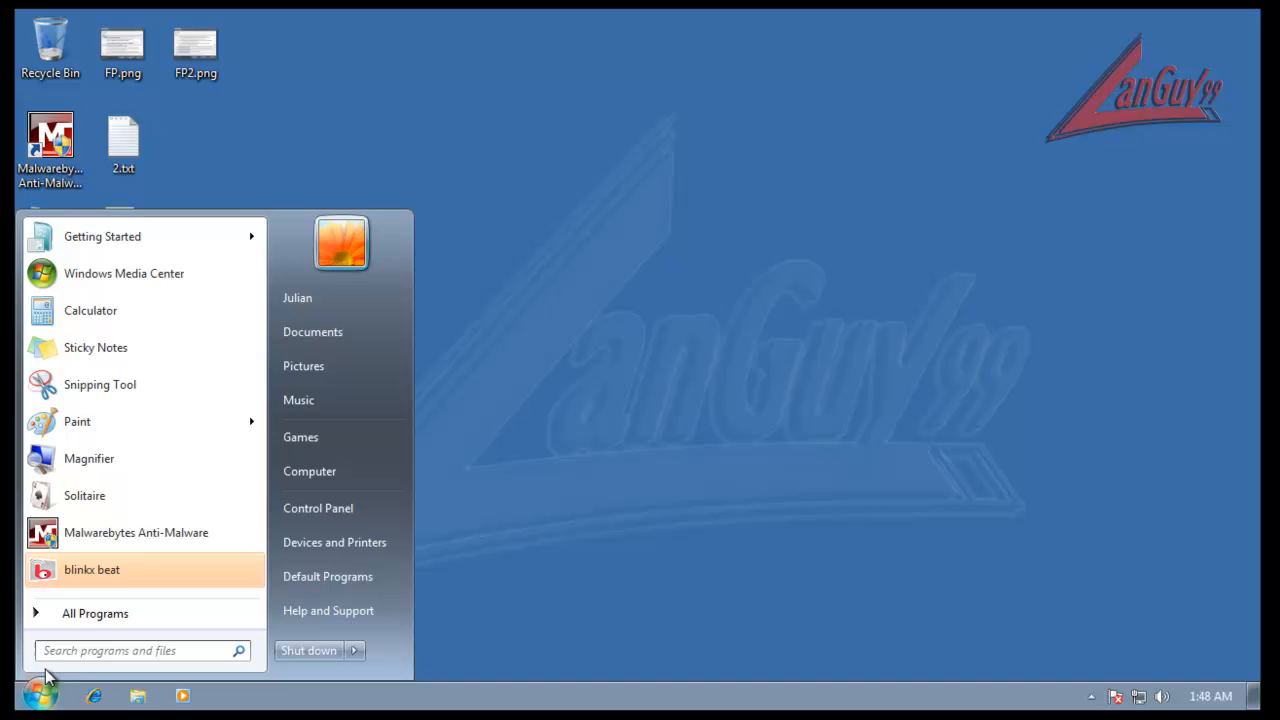
pyautogui.click(120, 611)
pyautogui.scroll(-2, 217, 380)
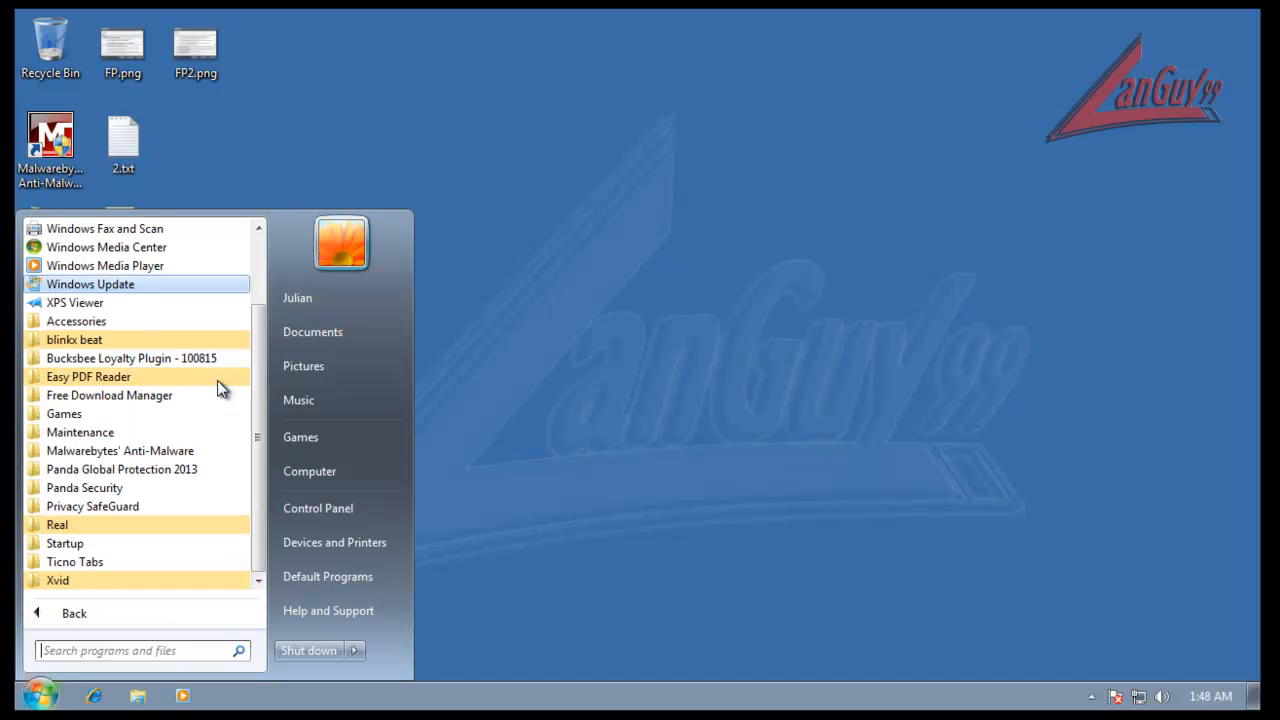
pyautogui.click(682, 258)
# - Run HitmanPro36.exe from the Testing tools folder and look through its list of scan results
pyautogui.doubleClick(47, 234)
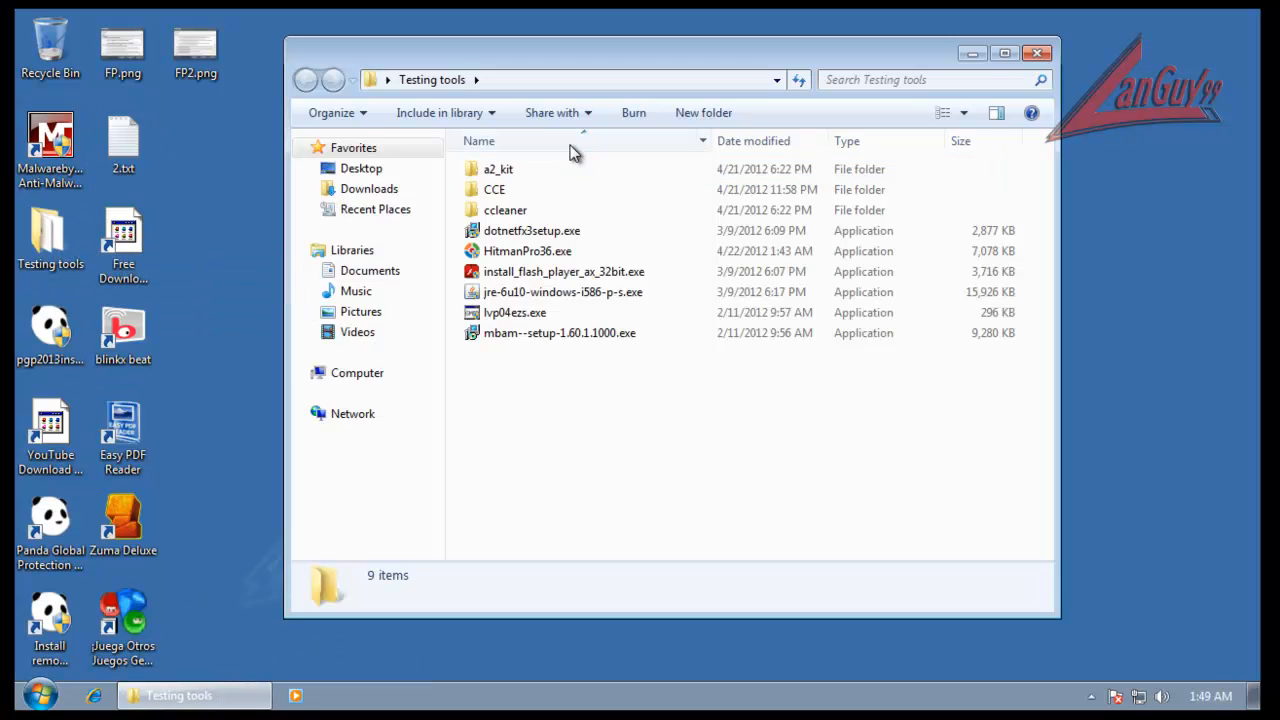
pyautogui.click(527, 251)
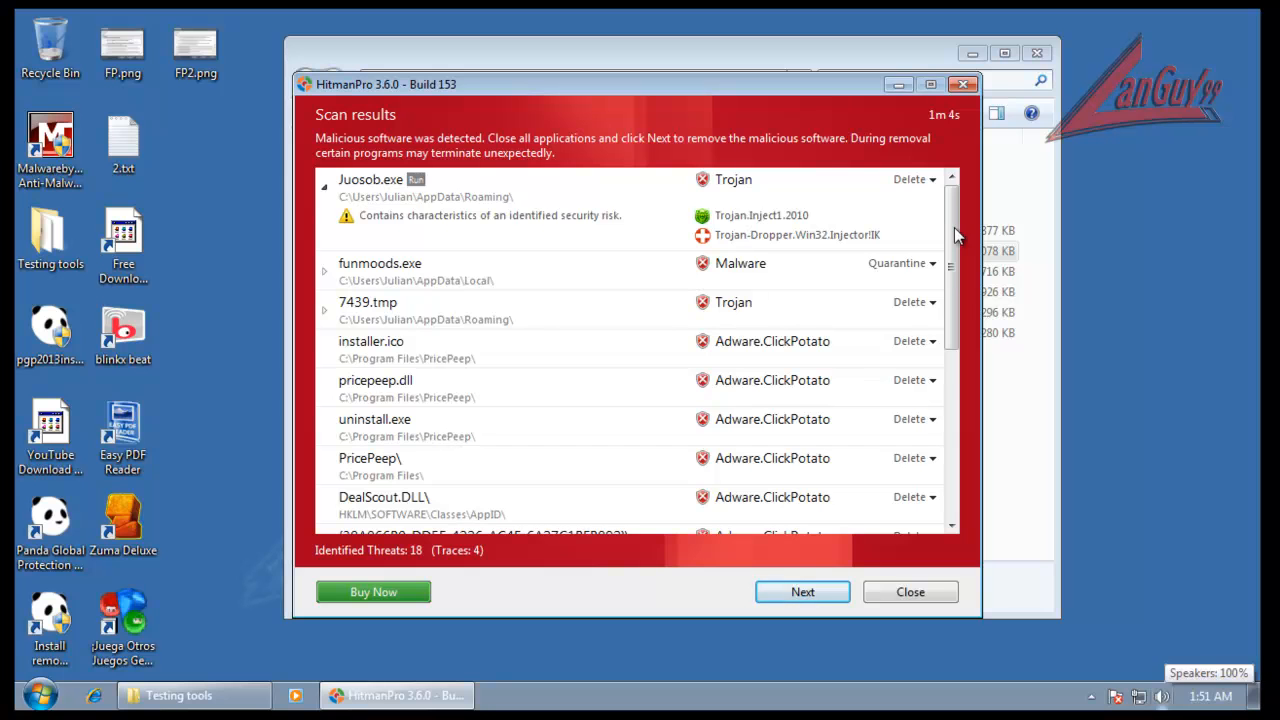
pyautogui.moveTo(951, 290)
pyautogui.mouseDown()
pyautogui.moveTo(980, 510)
pyautogui.moveTo(966, 300)
pyautogui.mouseUp()
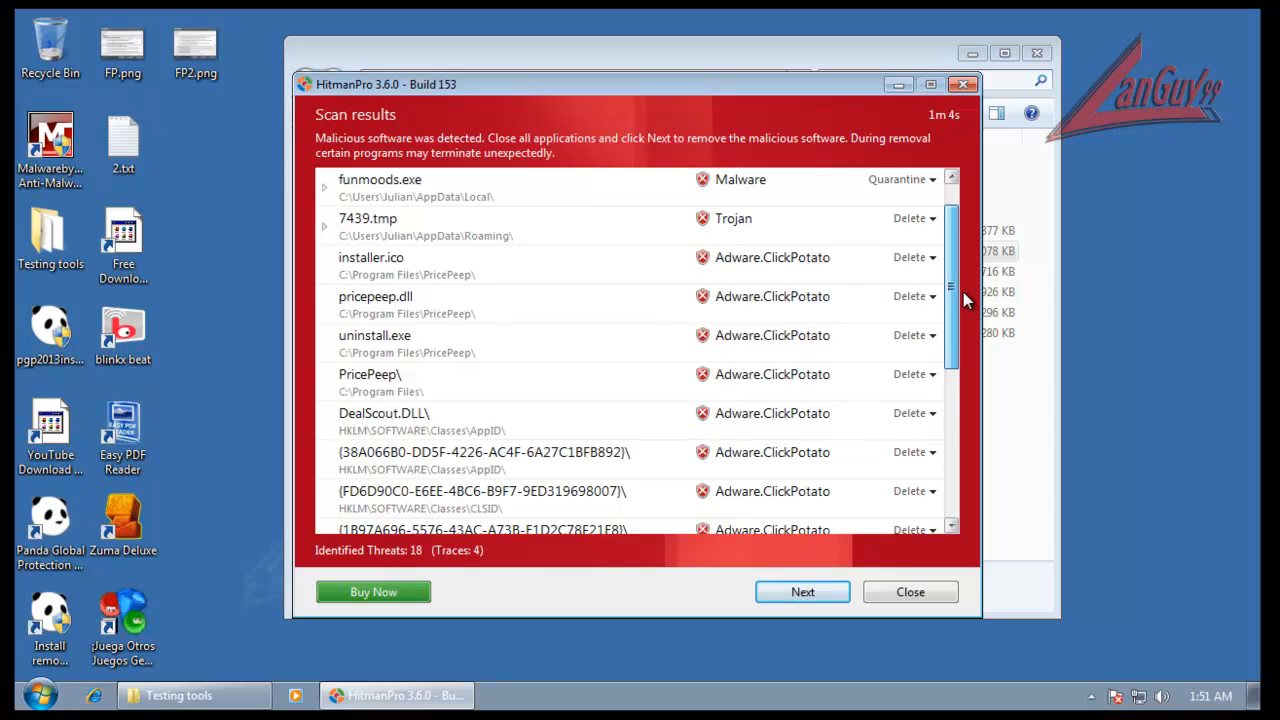
pyautogui.moveTo(966, 300); pyautogui.dragTo(963, 229)
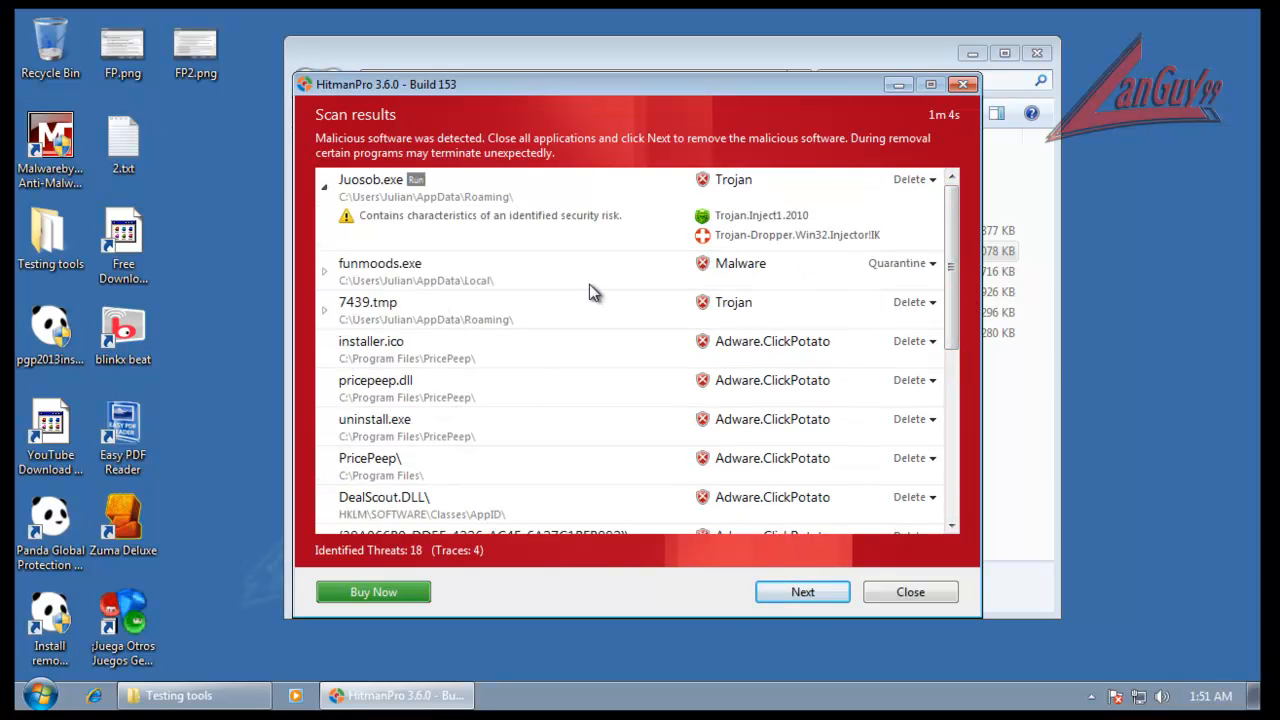
# - Inspect the detection details of 7439.tmp and funmoods.exe, then close HitmanPro and the Testing tools folder without removing anything
pyautogui.click(323, 310)
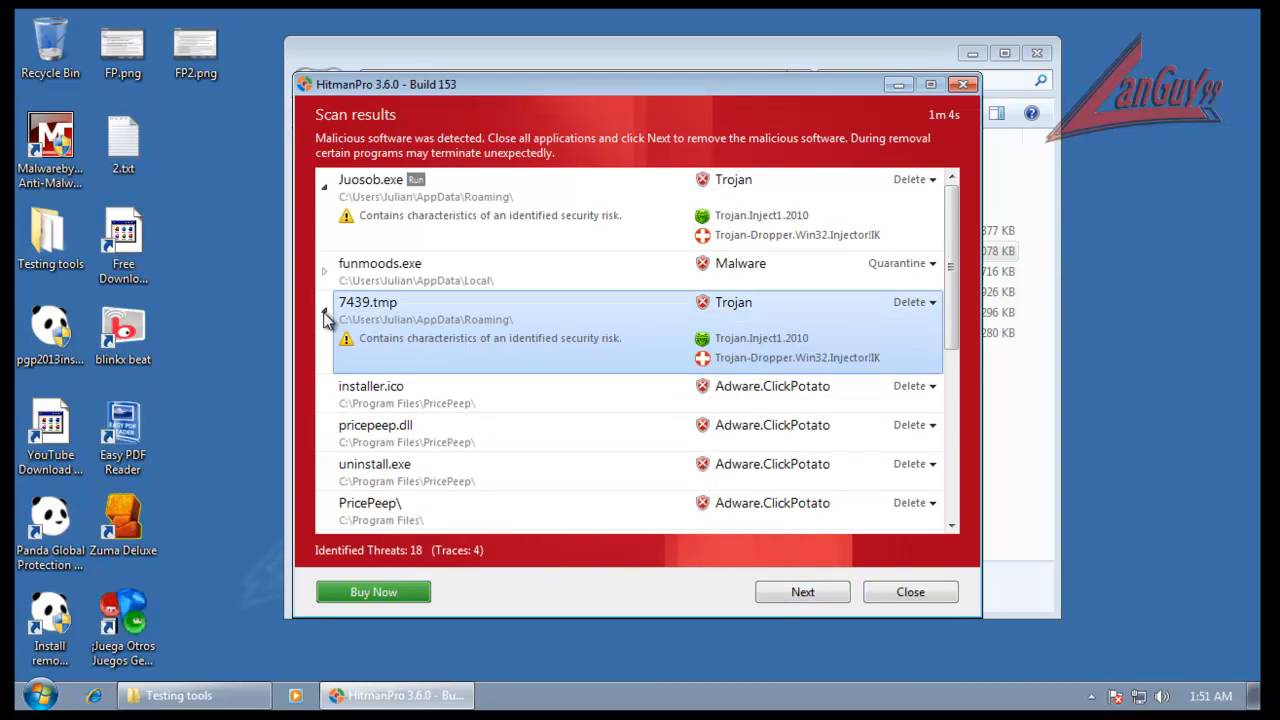
pyautogui.click(323, 312)
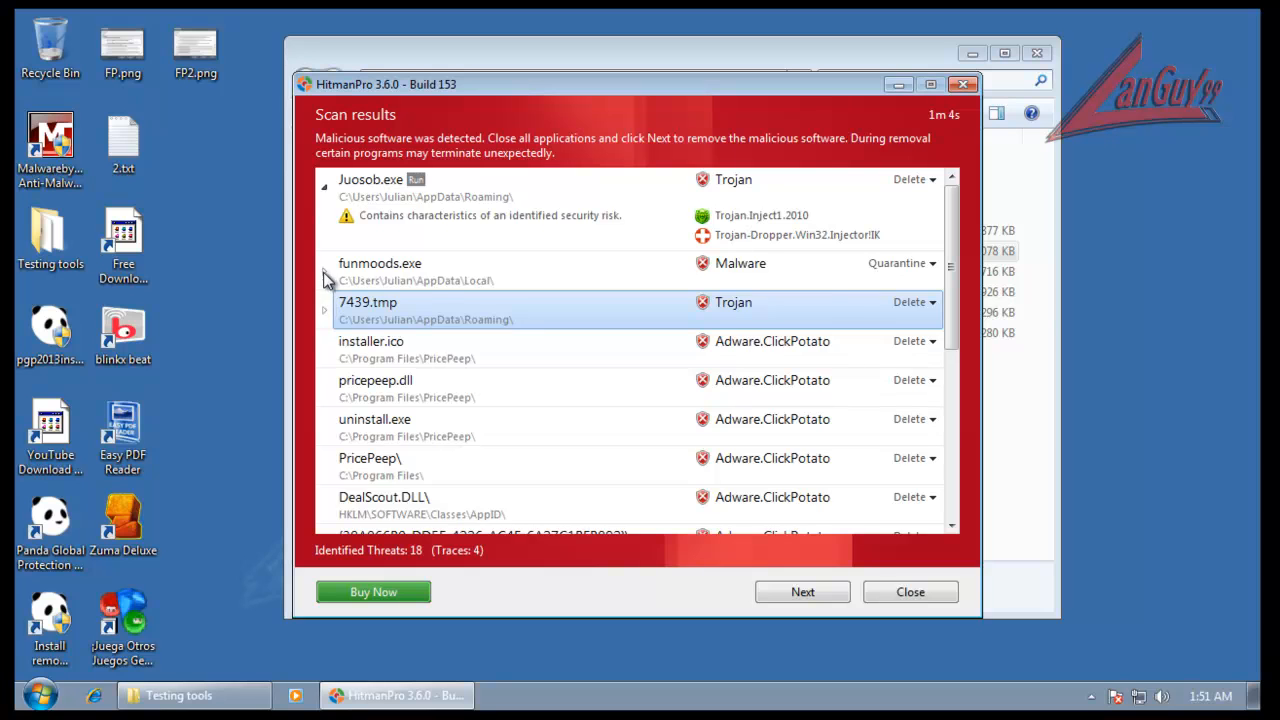
pyautogui.click(323, 272)
pyautogui.click(323, 276)
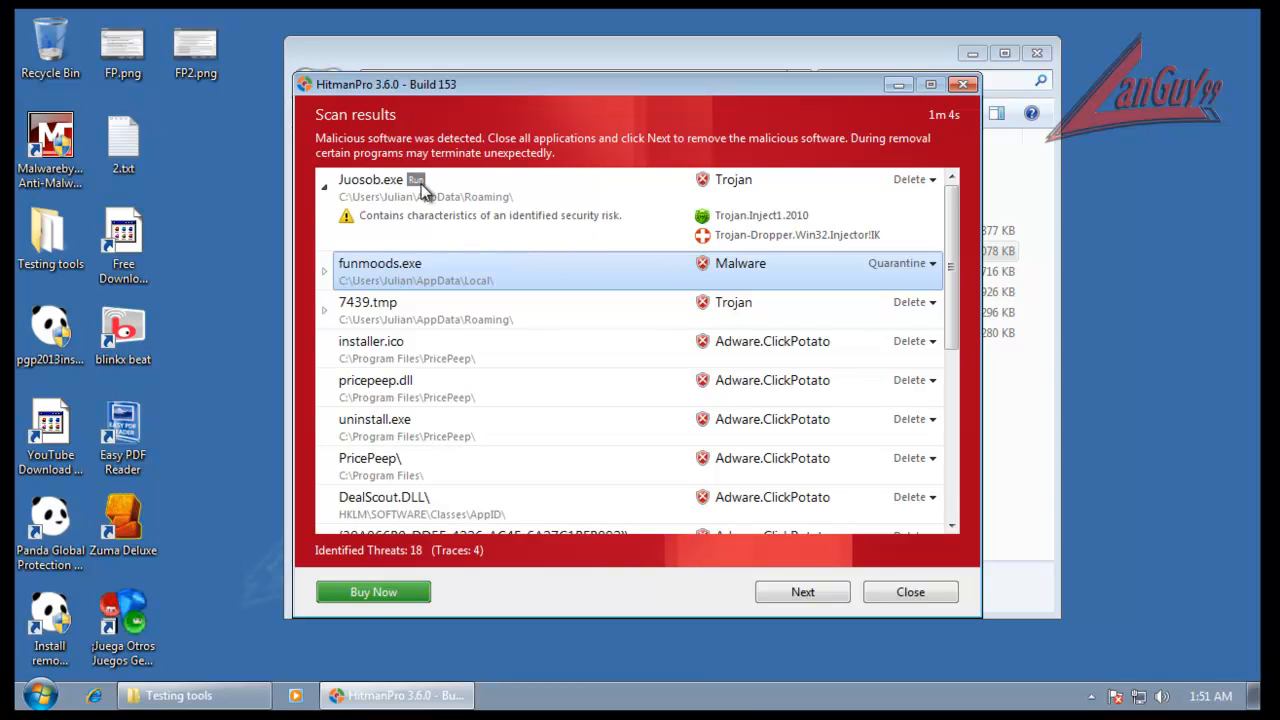
pyautogui.click(964, 85)
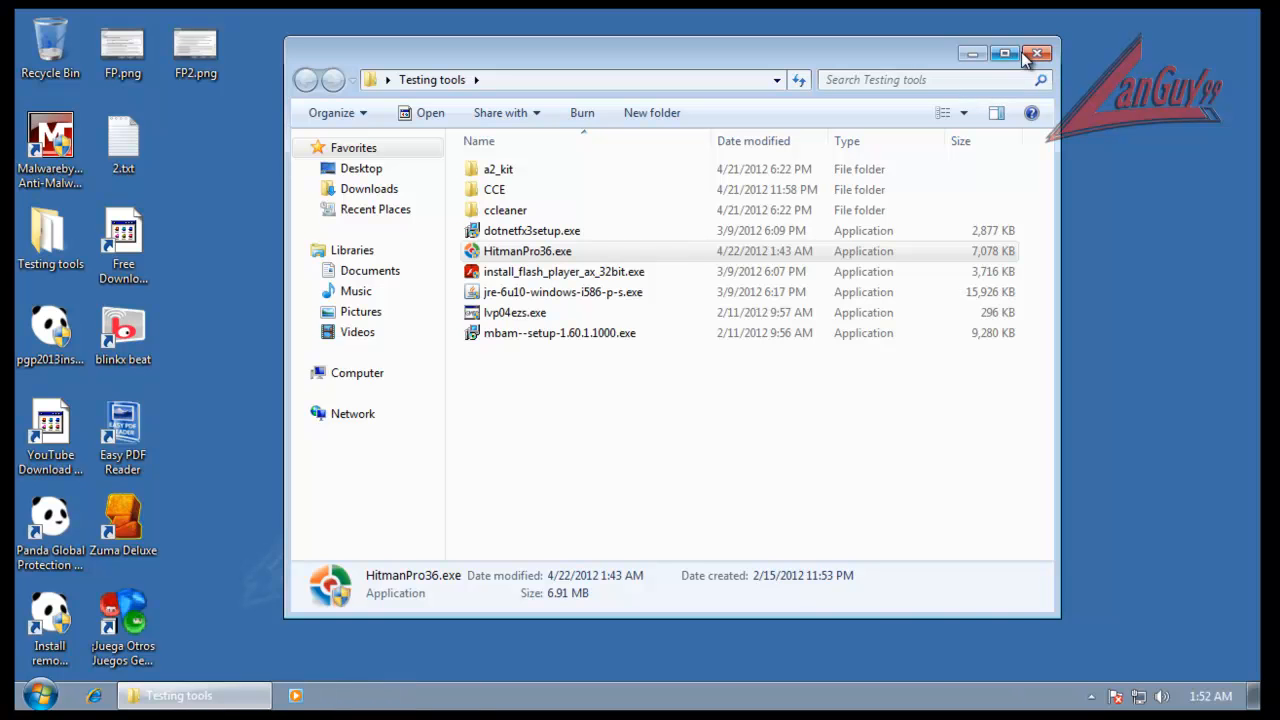
pyautogui.click(1024, 56)
# - Check the hidden notification icons, then open Panda Global Protection 2013 and enable its antivirus protection with Solve
pyautogui.click(1091, 697)
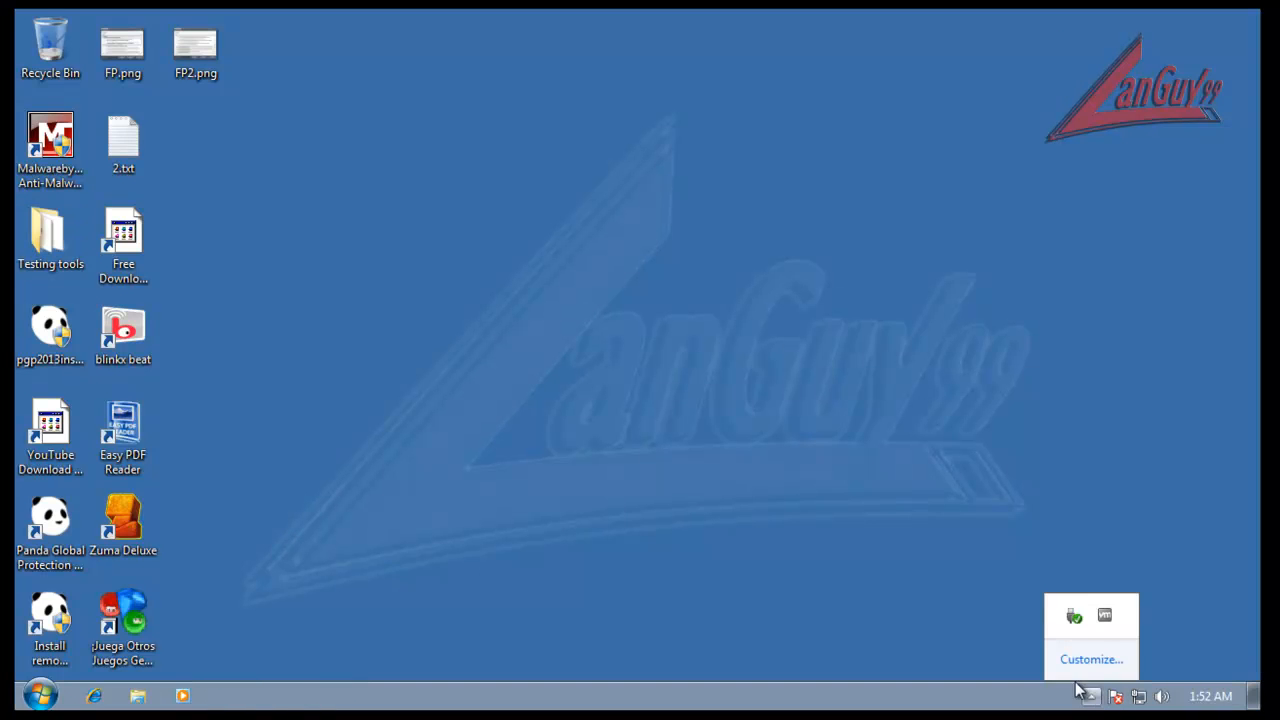
pyautogui.click(634, 403)
pyautogui.doubleClick(38, 521)
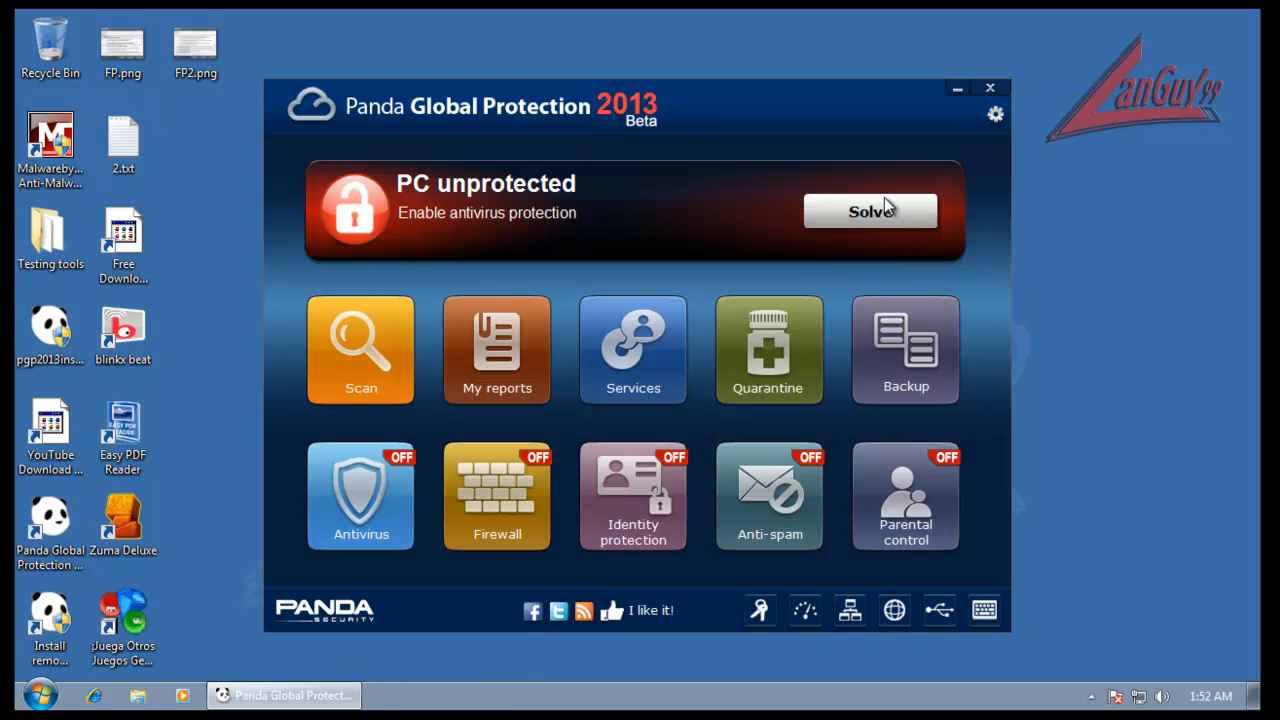
pyautogui.click(840, 222)
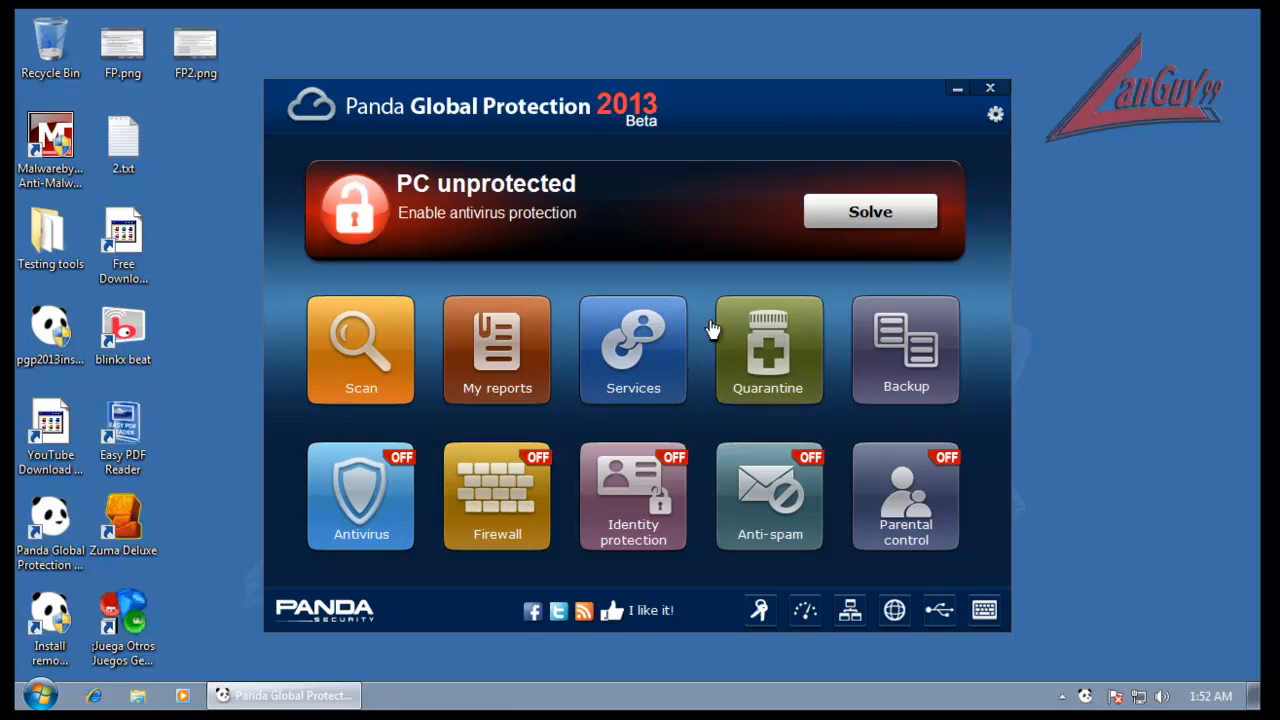
# - Check Panda's hidden notification icon, enable the firewall protection with Solve and close the Panda window
pyautogui.click(1061, 697)
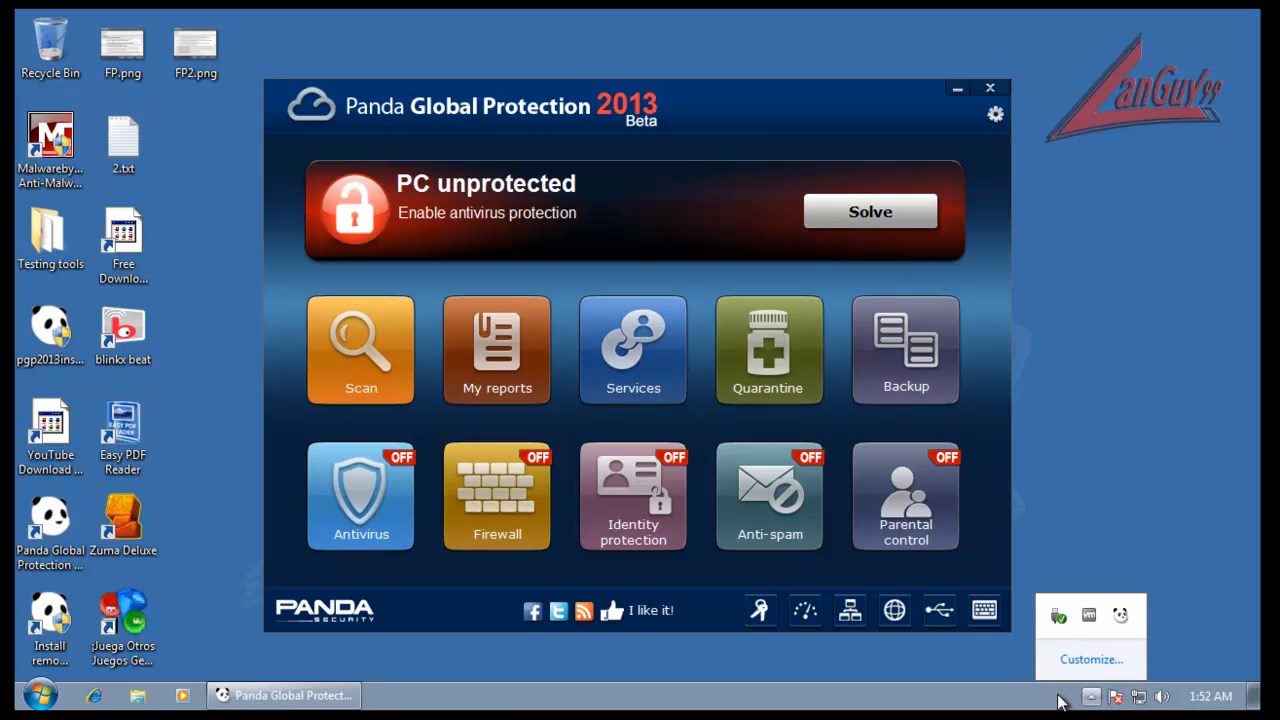
pyautogui.rightClick(1131, 618)
pyautogui.click(855, 102)
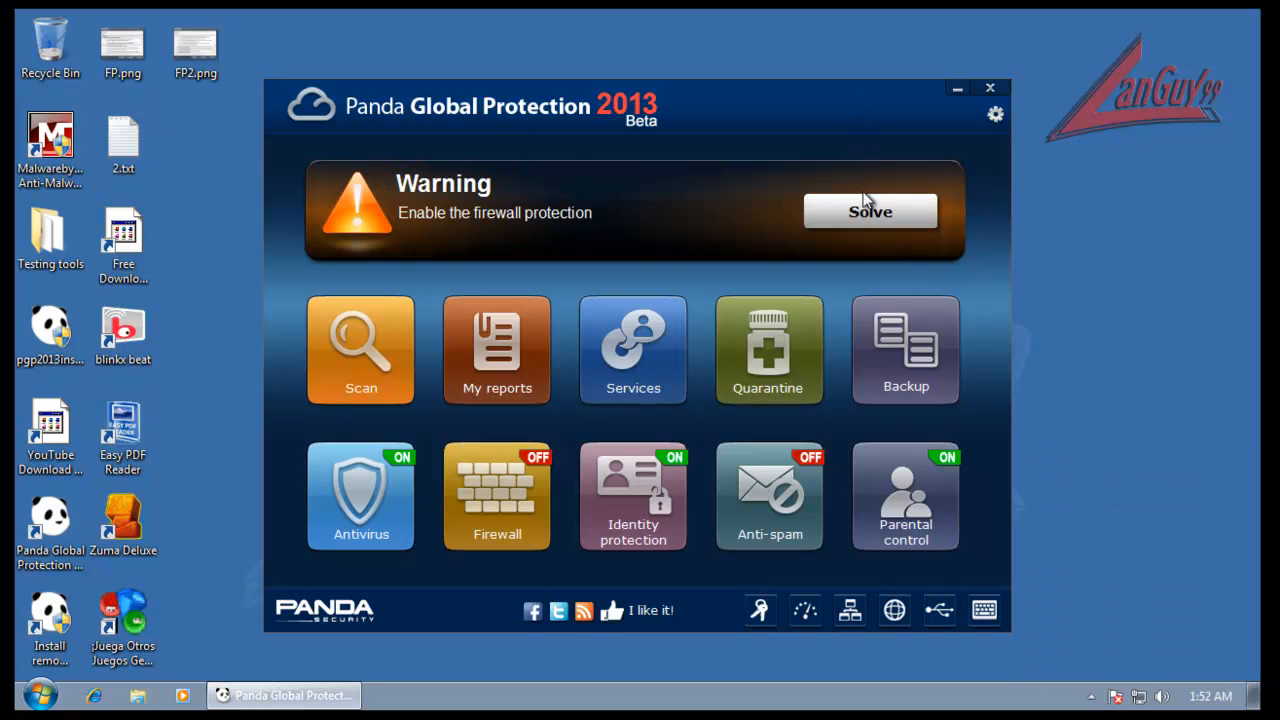
pyautogui.click(872, 210)
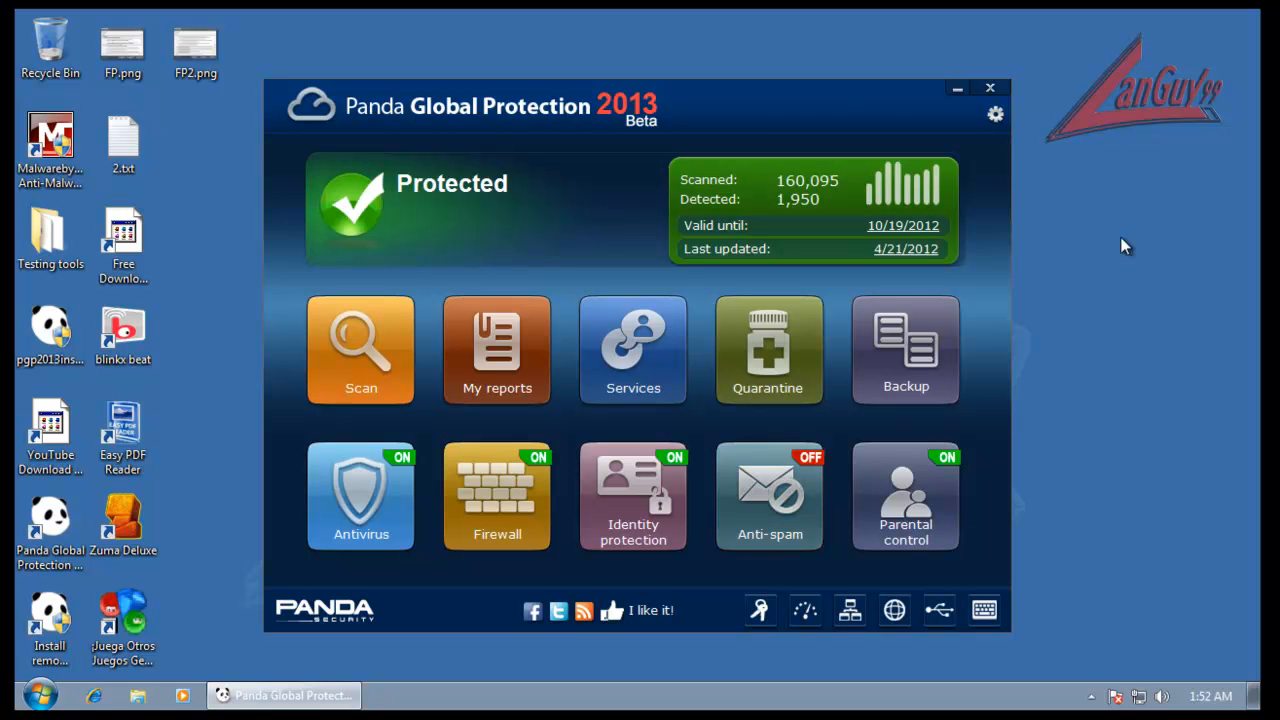
pyautogui.click(990, 92)
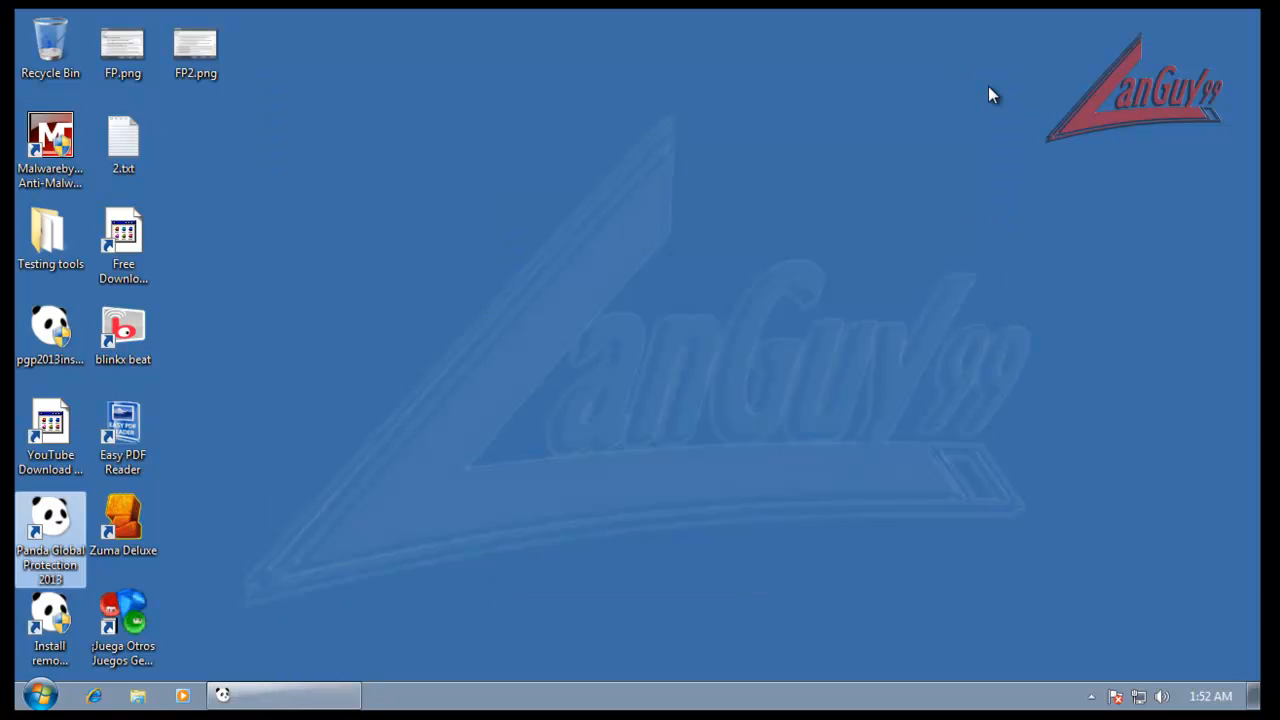